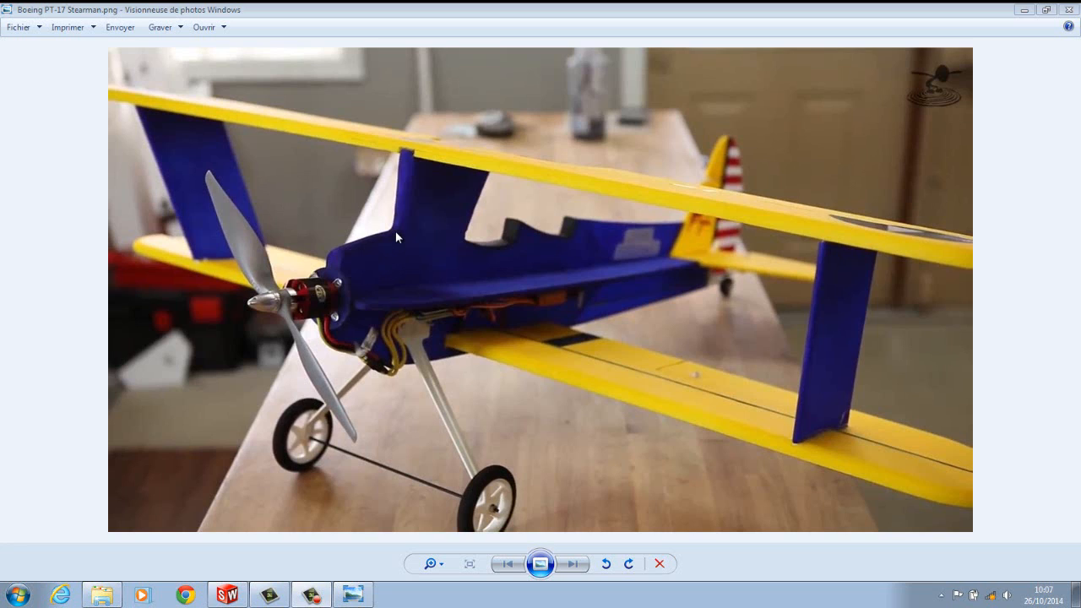
Minimize the reference photo and the file window, and dismiss the color scheme notification over the empty part.
{"action": "left_click", "coordinate": [1023, 12]}
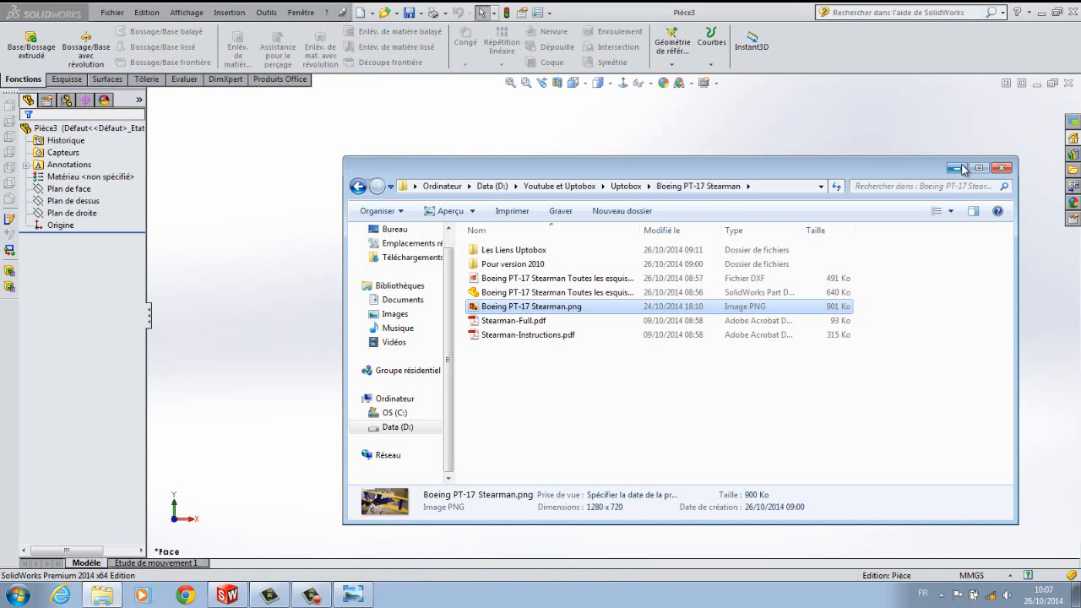
{"action": "left_click", "coordinate": [451, 148]}
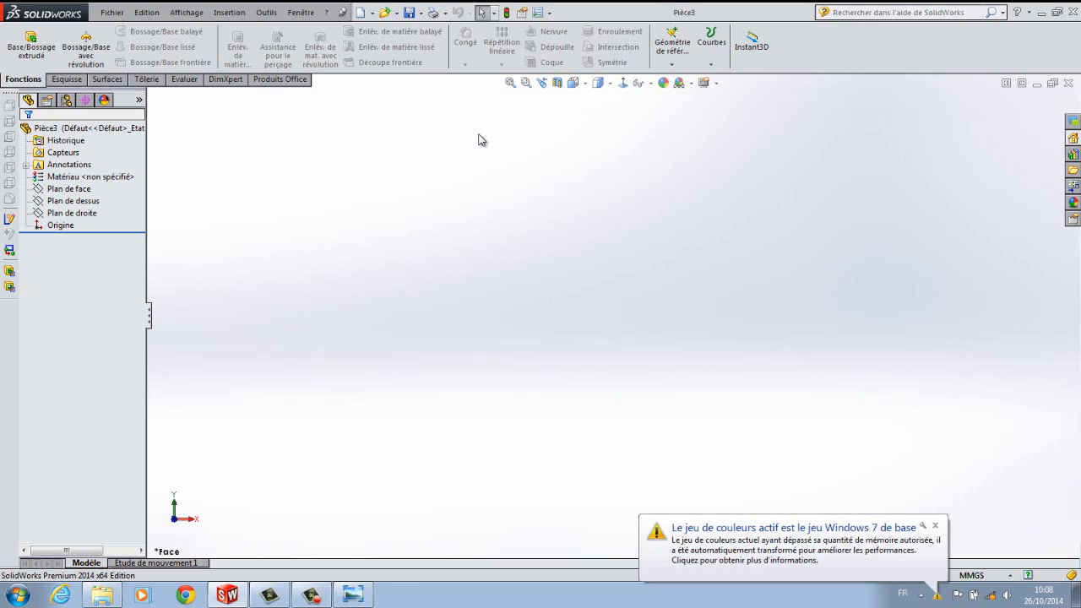
{"action": "left_click", "coordinate": [936, 528]}
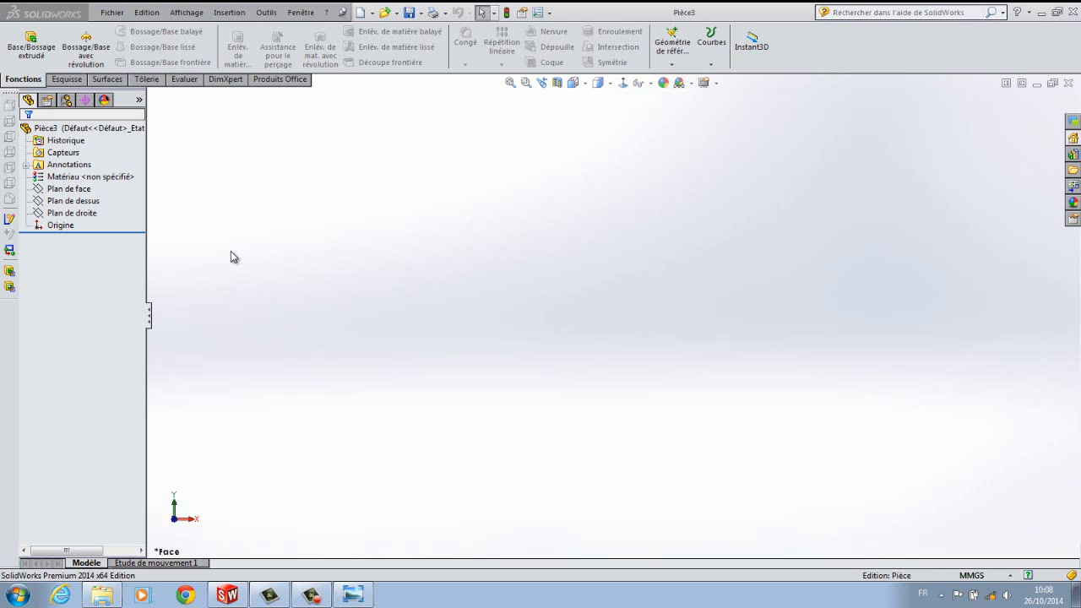
Close the current empty part and create a new part document.
{"action": "left_click", "coordinate": [1068, 83]}
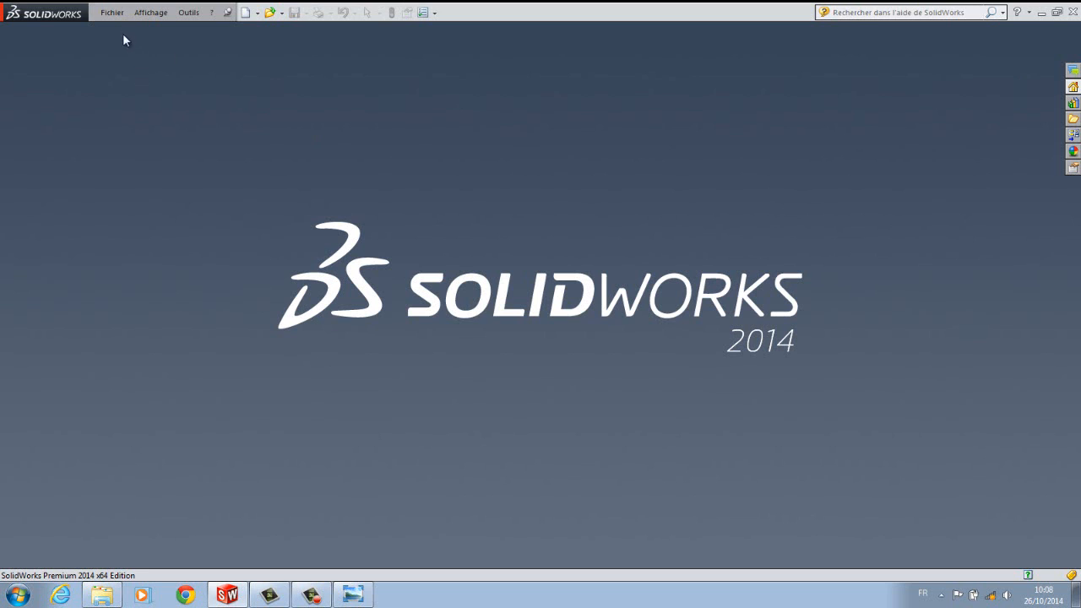
{"action": "left_click", "coordinate": [110, 14]}
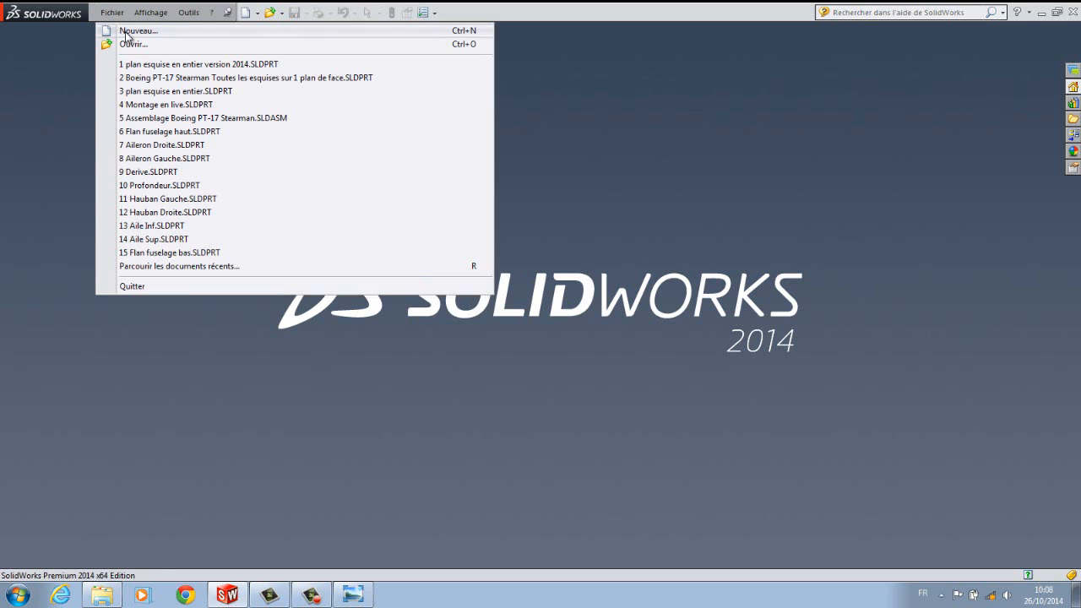
{"action": "left_click", "coordinate": [125, 30]}
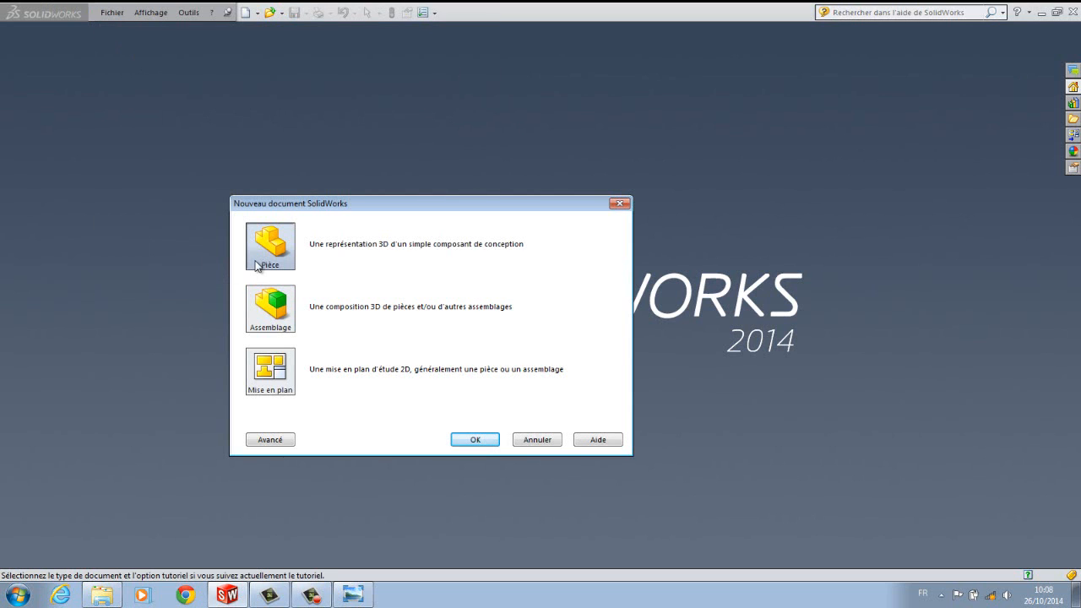
{"action": "left_click", "coordinate": [479, 440]}
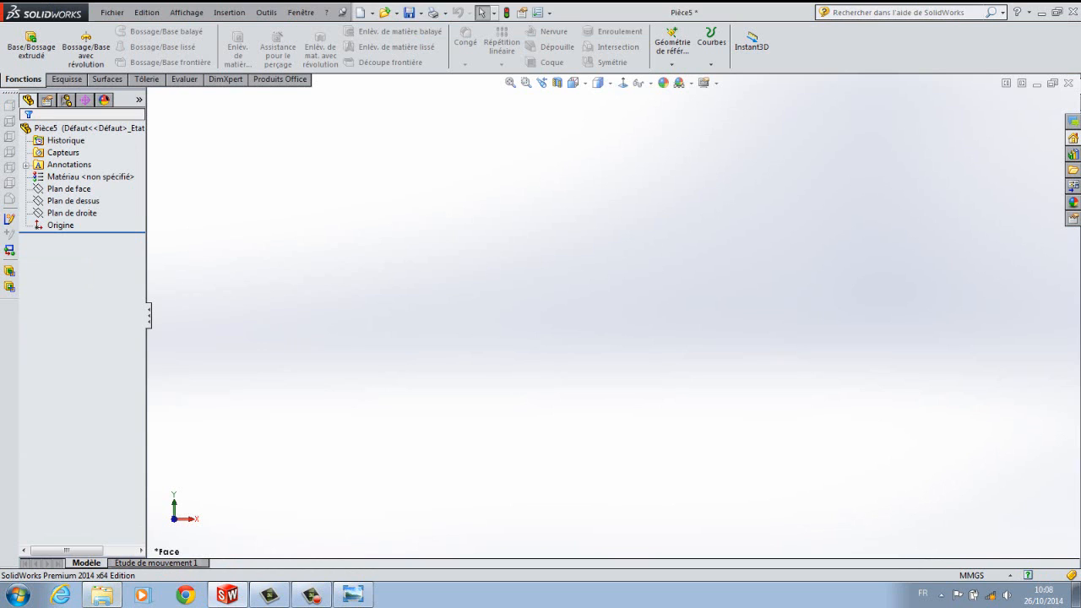
Look at the shortcuts in the Les Liens Uptobox folder, then return to the Boeing PT-17 Stearman folder.
{"action": "left_click", "coordinate": [101, 595]}
{"action": "double_click", "coordinate": [512, 251]}
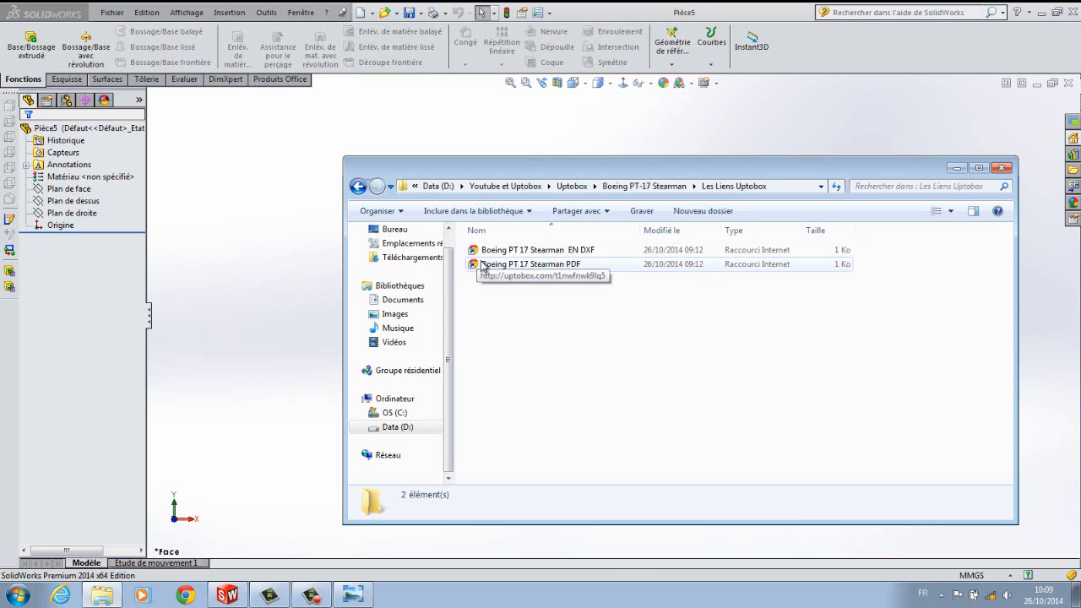
{"action": "left_click", "coordinate": [359, 187]}
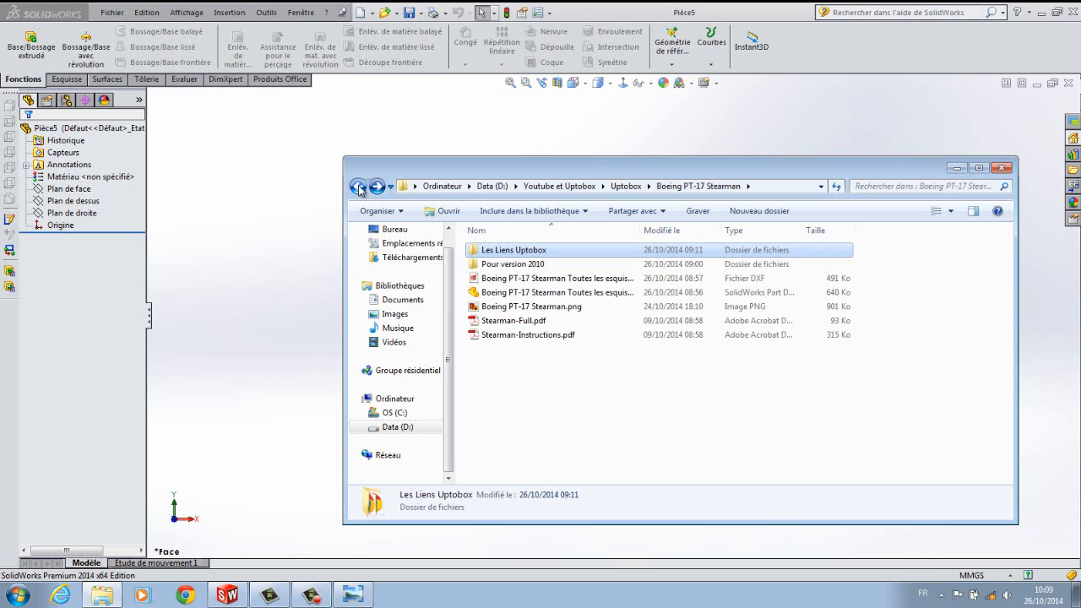
{"action": "left_click", "coordinate": [564, 281]}
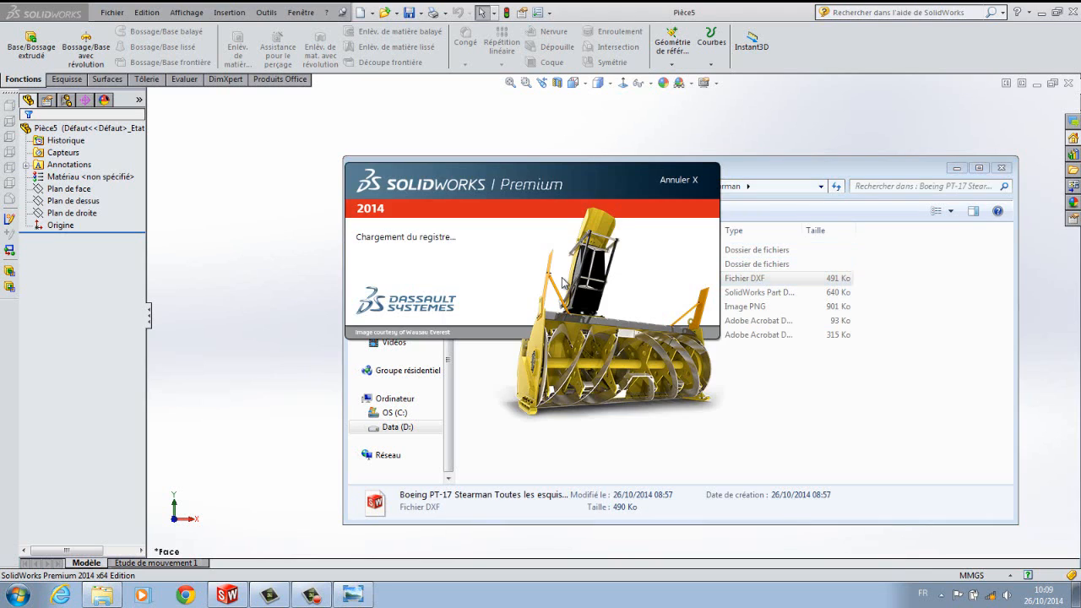
{"action": "left_click", "coordinate": [694, 181]}
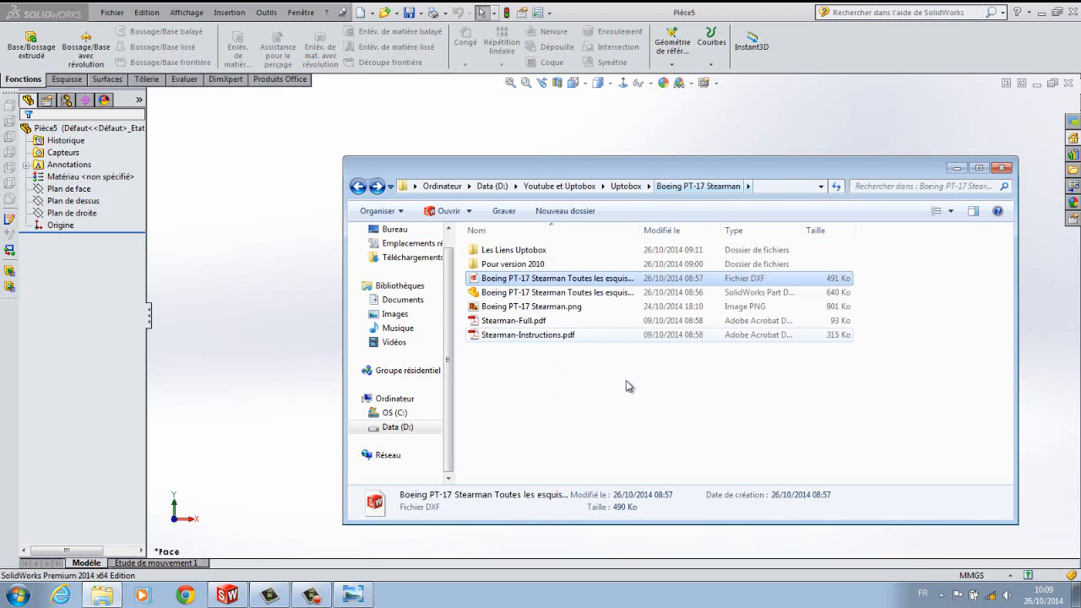
{"action": "left_click", "coordinate": [1001, 167]}
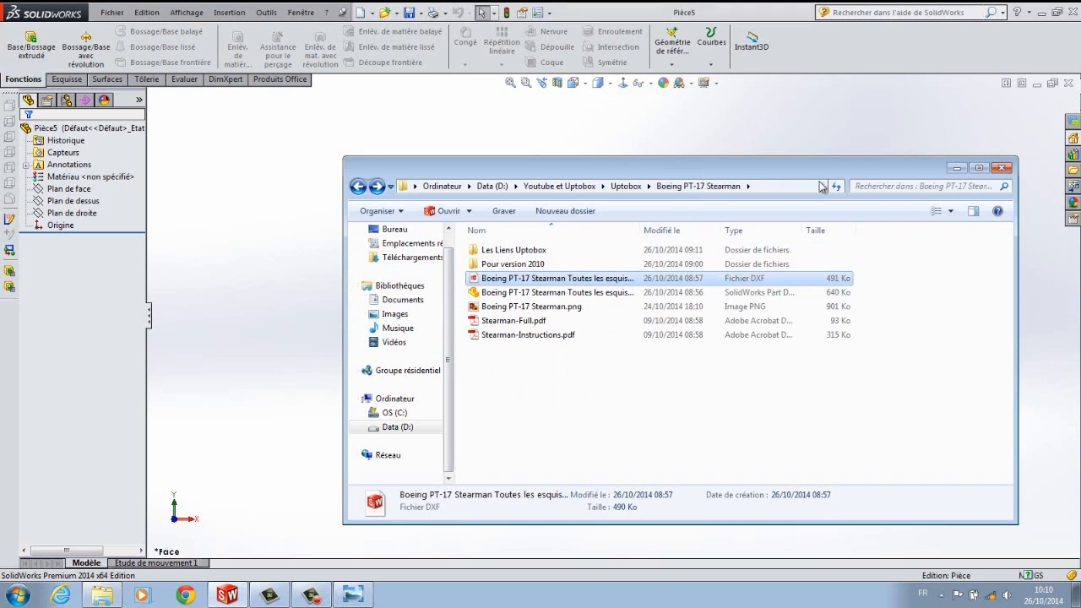
Open the file "Boeing PT-17 Stearman Toutes les esquises sur 1 plan de face.DXF" from within SolidWorks.
{"action": "left_click", "coordinate": [113, 12]}
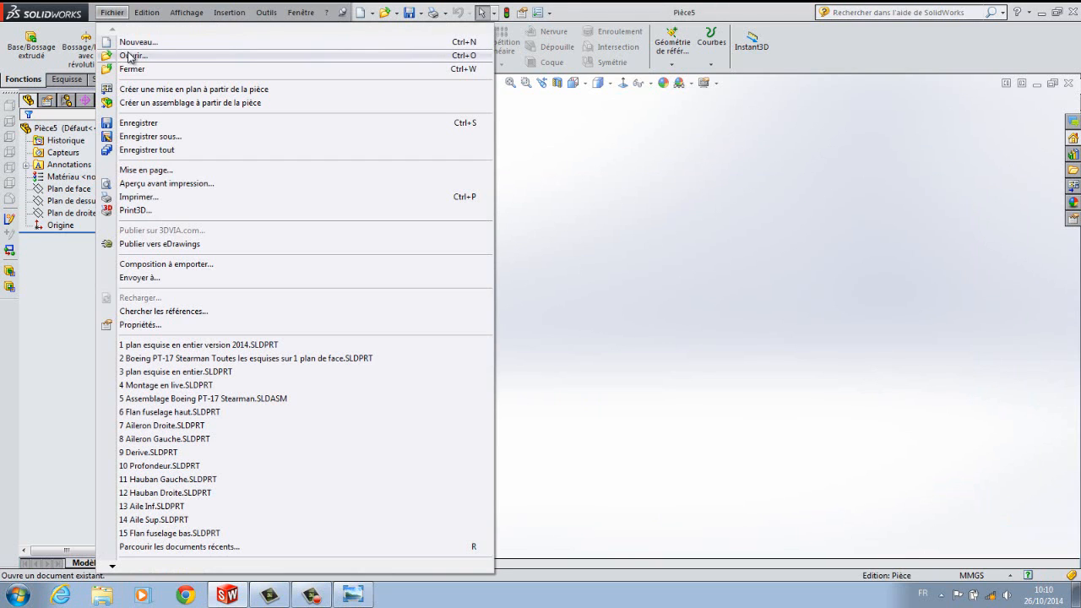
{"action": "left_click", "coordinate": [131, 56]}
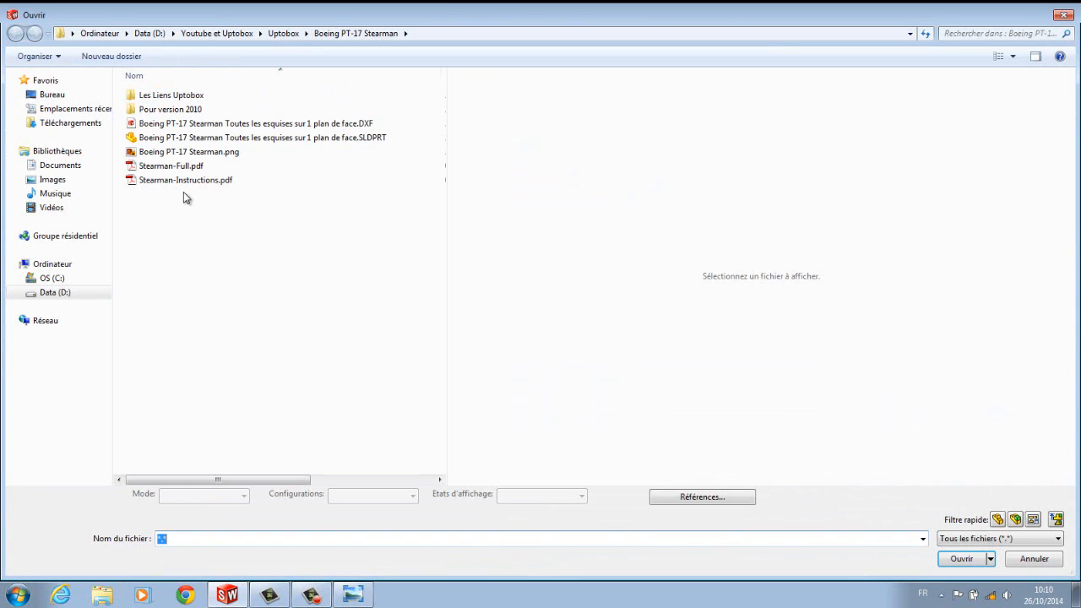
{"action": "left_click", "coordinate": [169, 123]}
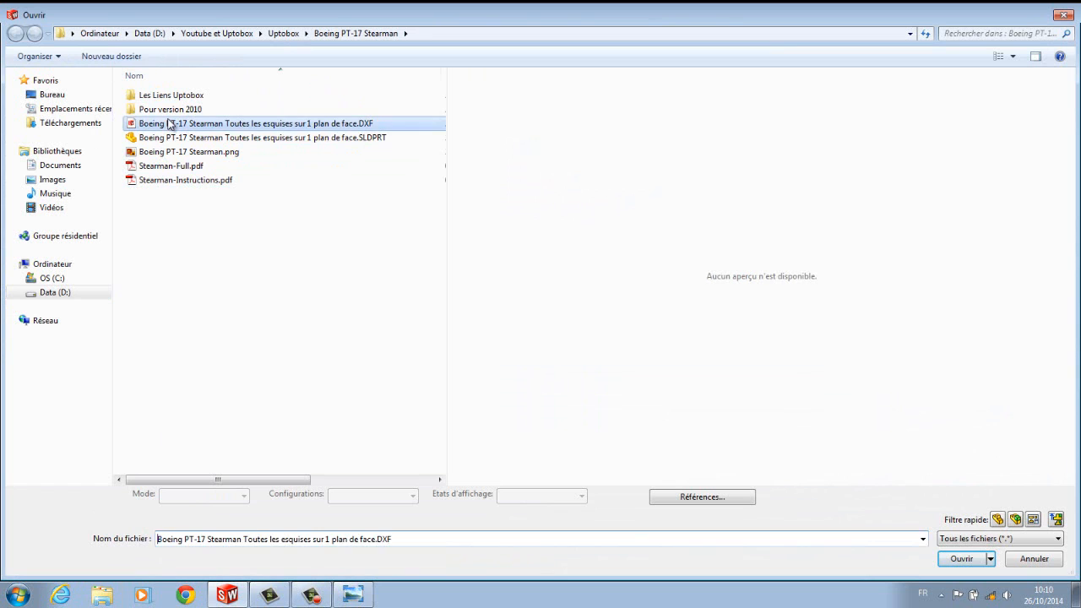
{"action": "left_click", "coordinate": [955, 559]}
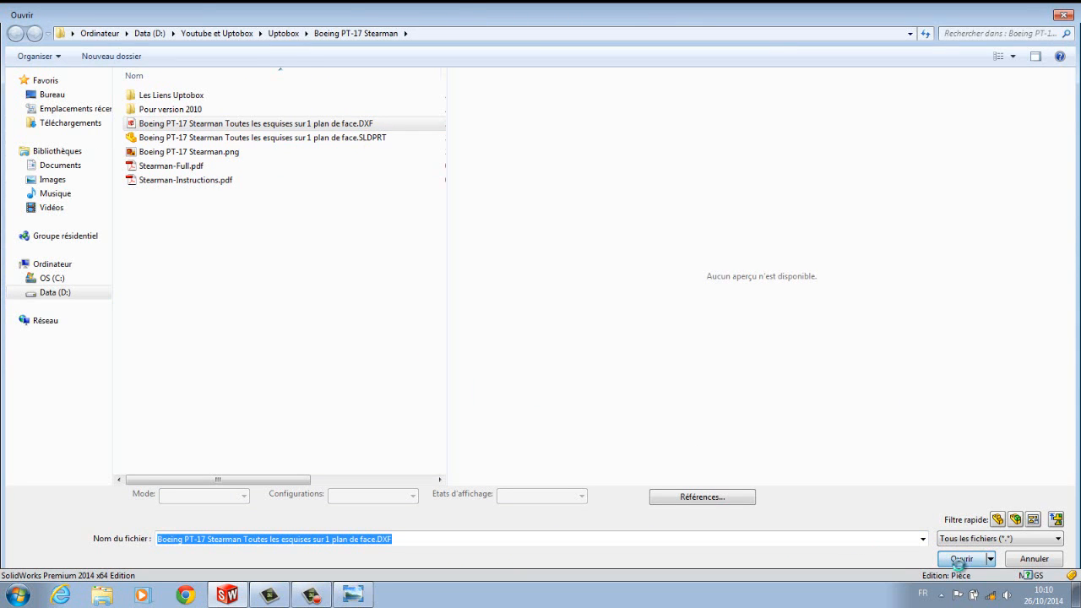
{"action": "left_click", "coordinate": [960, 561]}
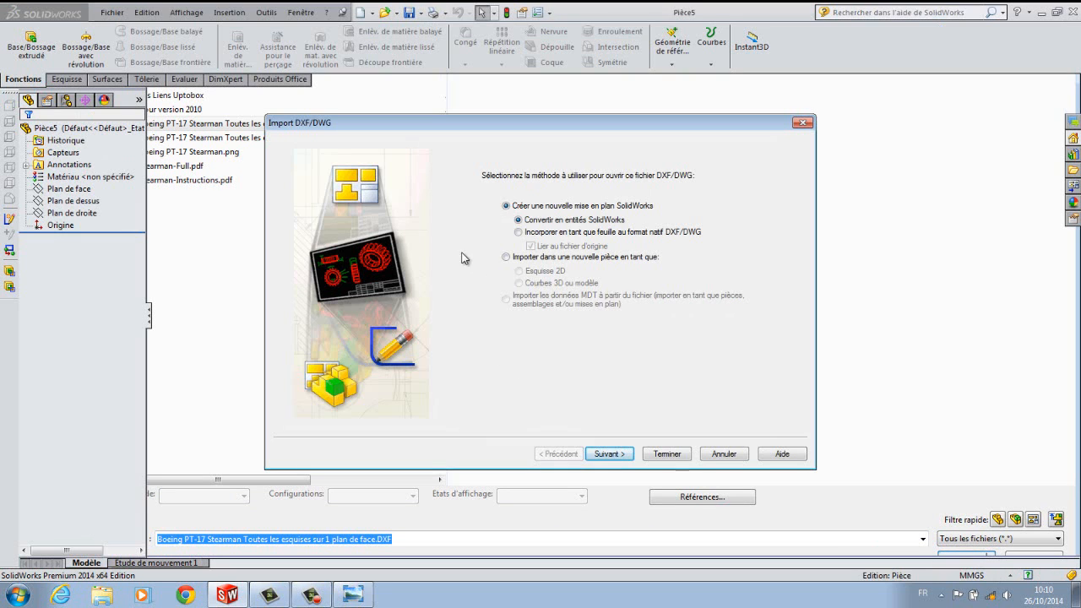
Import the DXF into a new part as a 2D sketch, keeping millimetres, all layers and a 0.001 point-merging distance.
{"action": "left_click", "coordinate": [506, 256]}
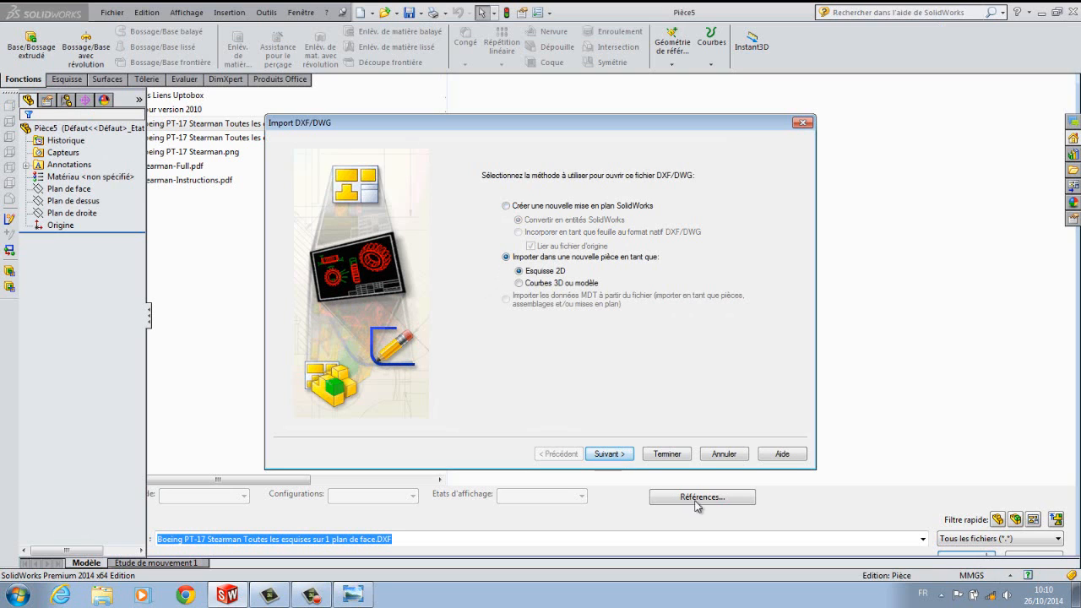
{"action": "left_click", "coordinate": [625, 454]}
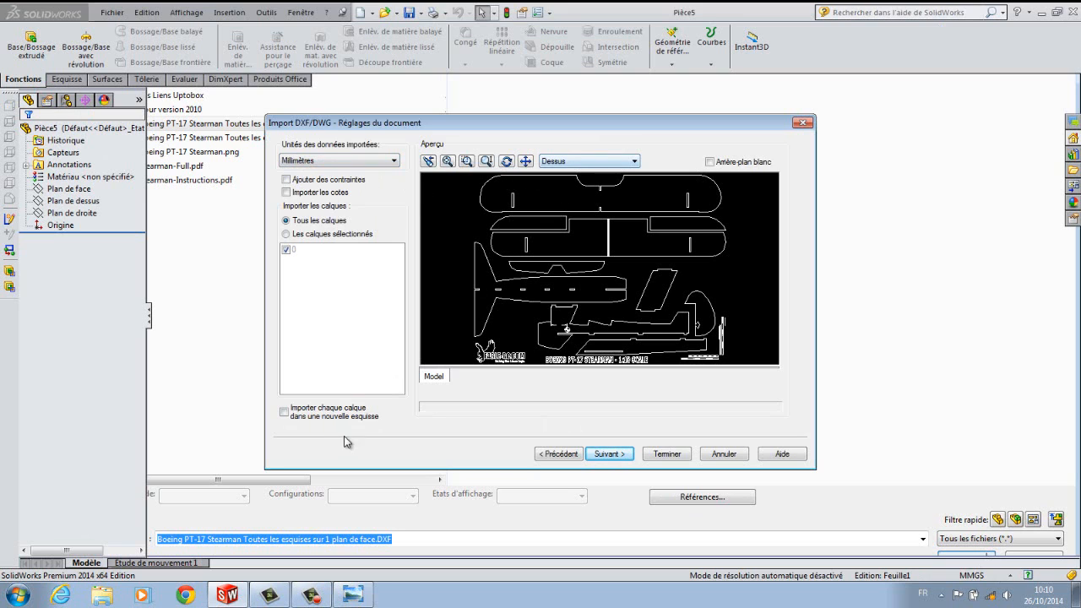
{"action": "left_click", "coordinate": [615, 456]}
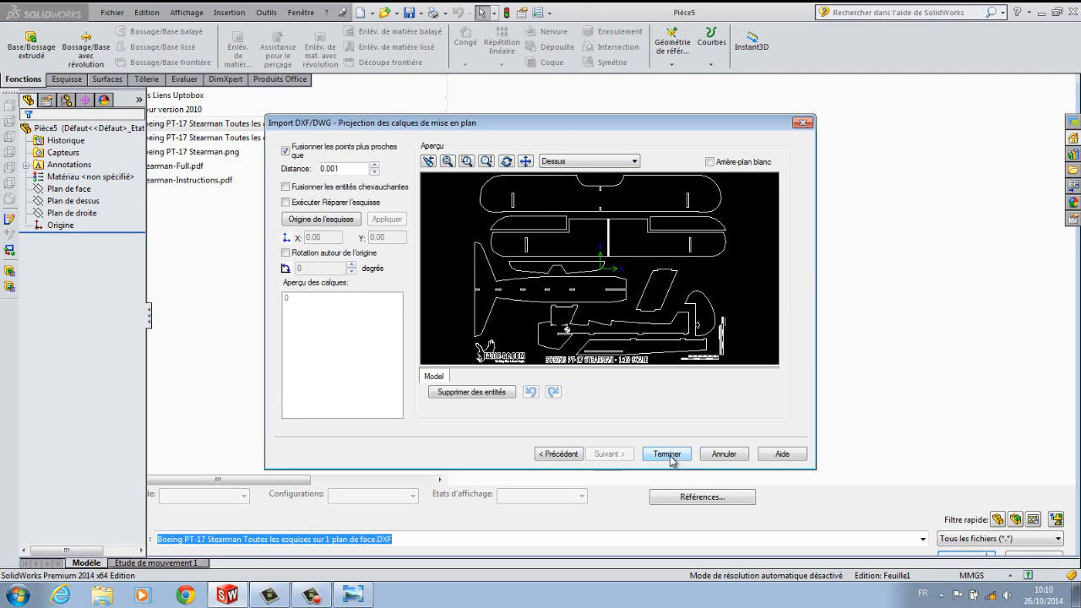
{"action": "left_click", "coordinate": [666, 454]}
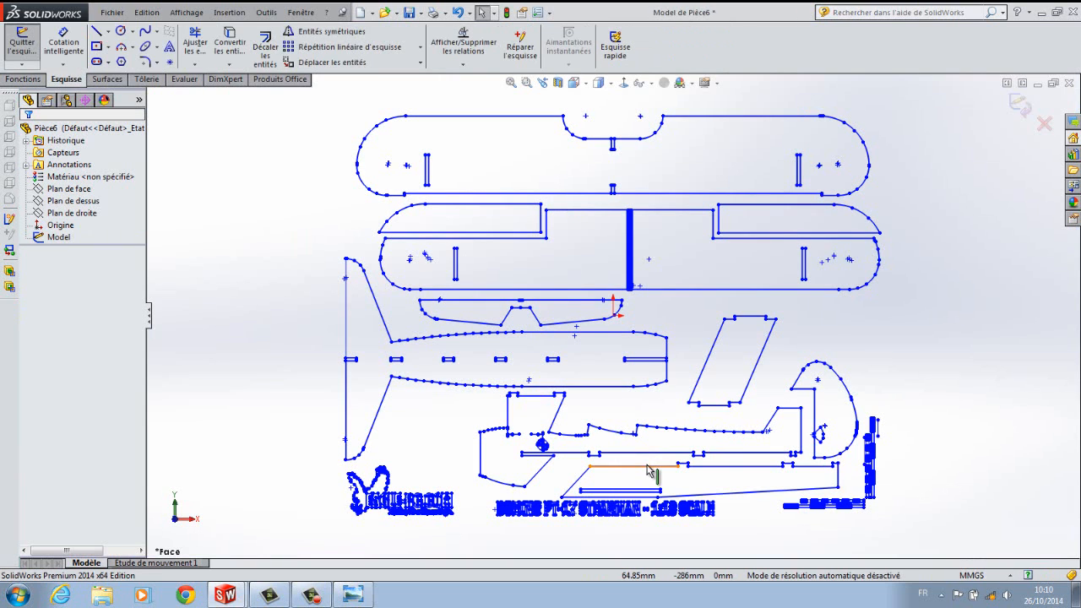
Examine the imported outlines, including the fuselage, the title text and the segment endpoints along the rounded wing tip.
{"action": "scroll", "coordinate": [629, 479], "scroll_direction": "down", "scroll_amount": 5}
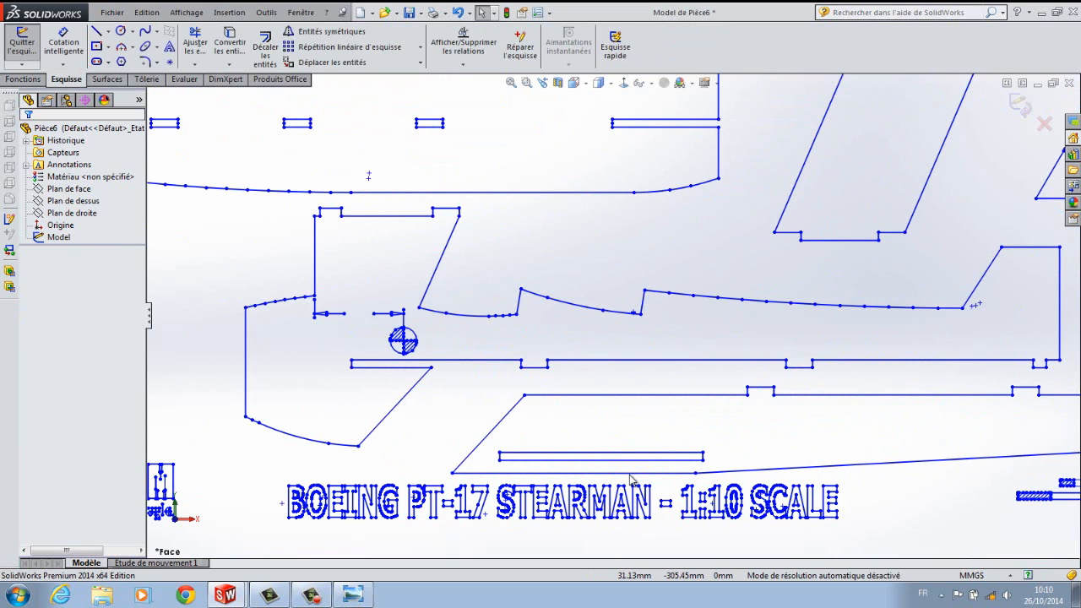
{"action": "scroll", "coordinate": [629, 480], "scroll_direction": "up", "scroll_amount": 5}
{"action": "scroll", "coordinate": [630, 250], "scroll_direction": "up", "scroll_amount": 6}
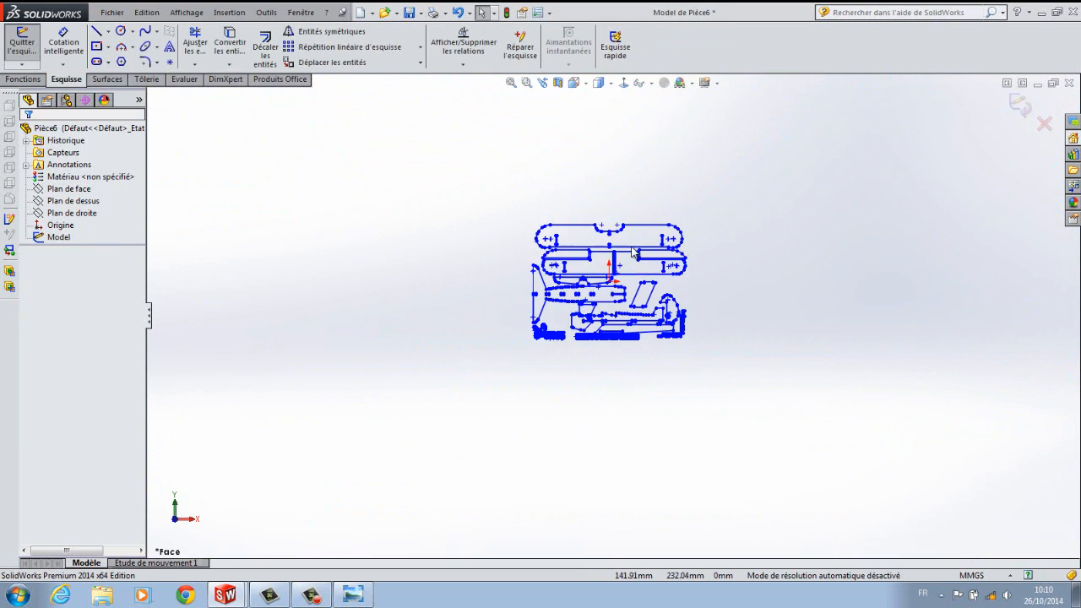
{"action": "scroll", "coordinate": [630, 250], "scroll_direction": "down", "scroll_amount": 6}
{"action": "scroll", "coordinate": [608, 321], "scroll_direction": "down", "scroll_amount": 3}
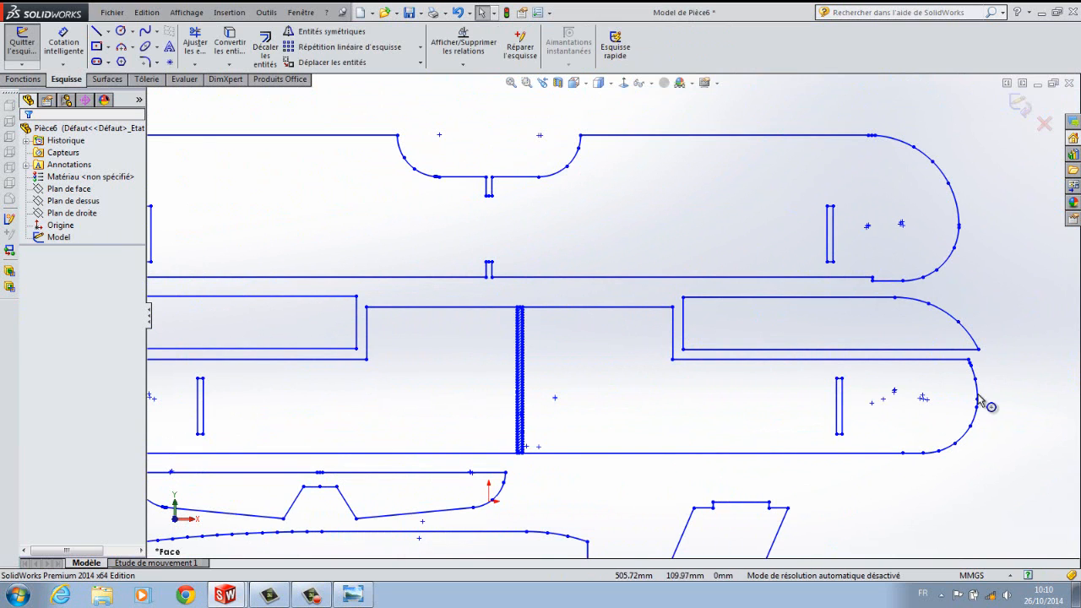
{"action": "scroll", "coordinate": [907, 376], "scroll_direction": "down", "scroll_amount": 8}
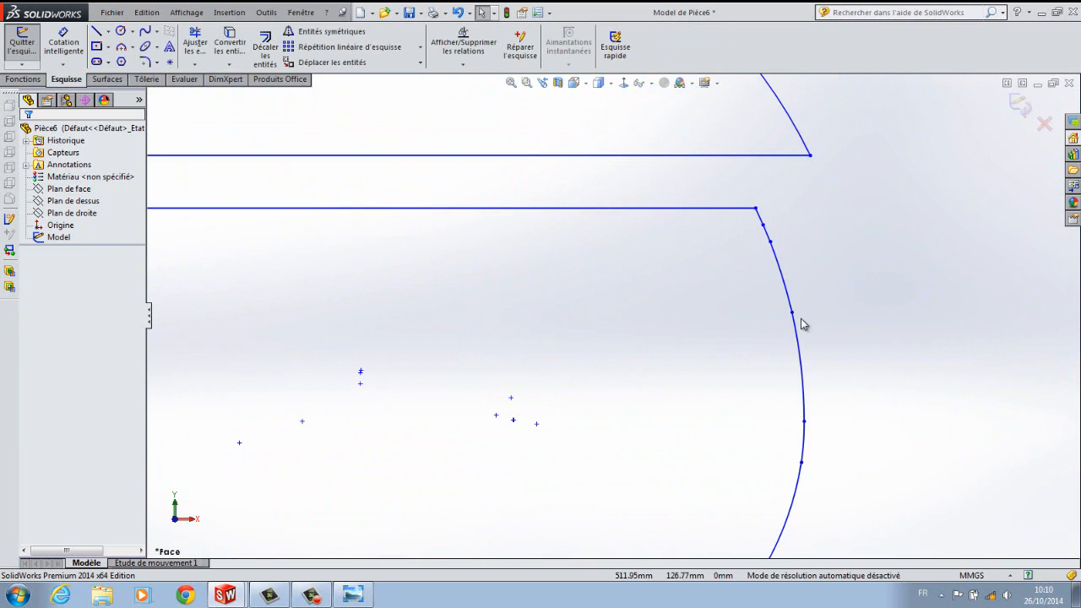
{"action": "scroll", "coordinate": [803, 322], "scroll_direction": "down", "scroll_amount": 7}
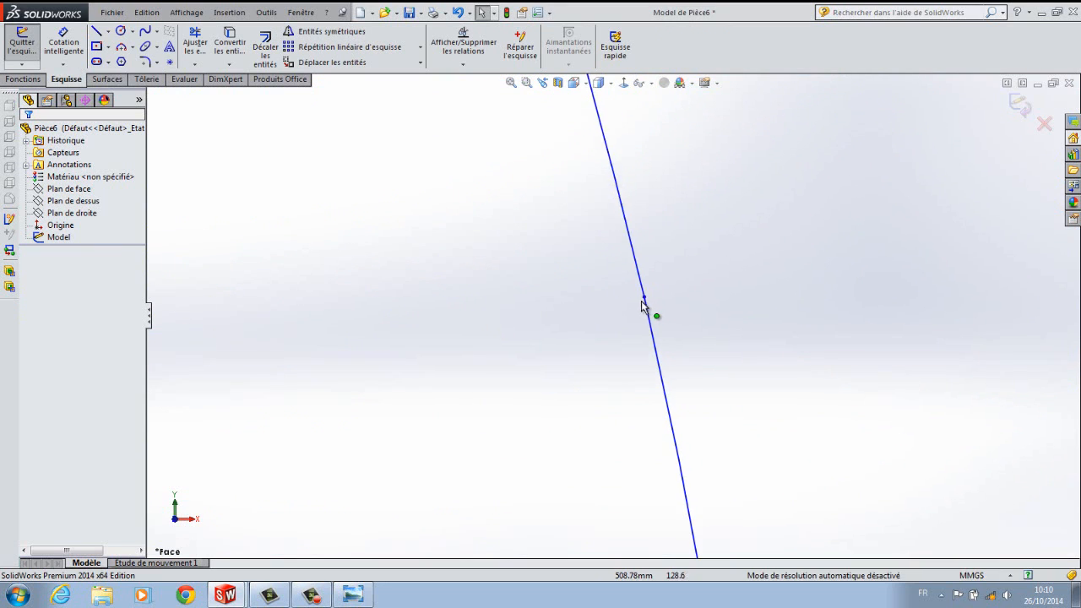
{"action": "scroll", "coordinate": [640, 301], "scroll_direction": "down", "scroll_amount": 4}
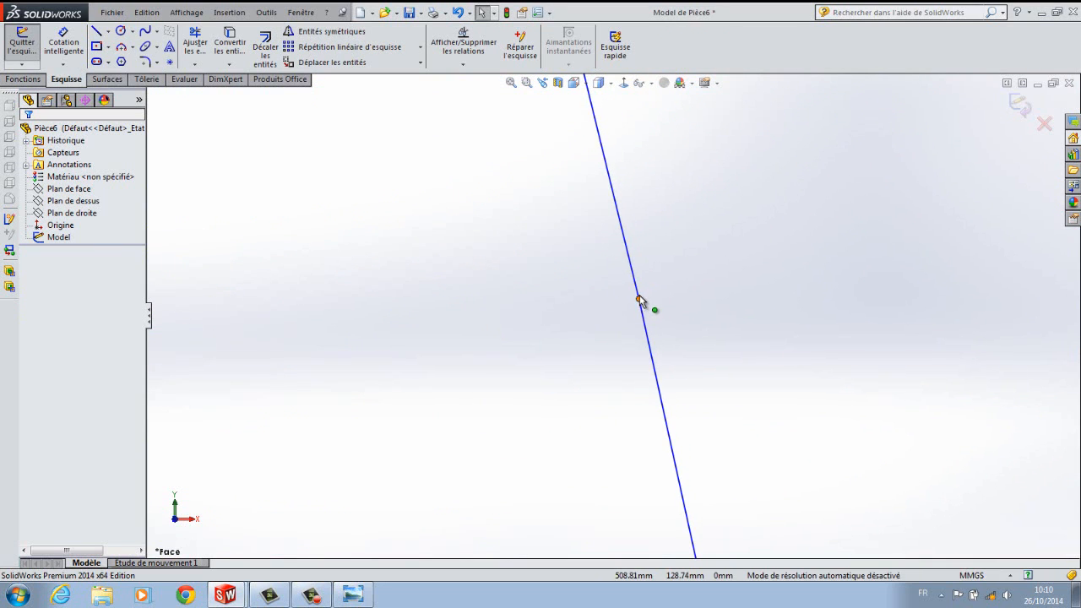
{"action": "scroll", "coordinate": [703, 365], "scroll_direction": "up", "scroll_amount": 3}
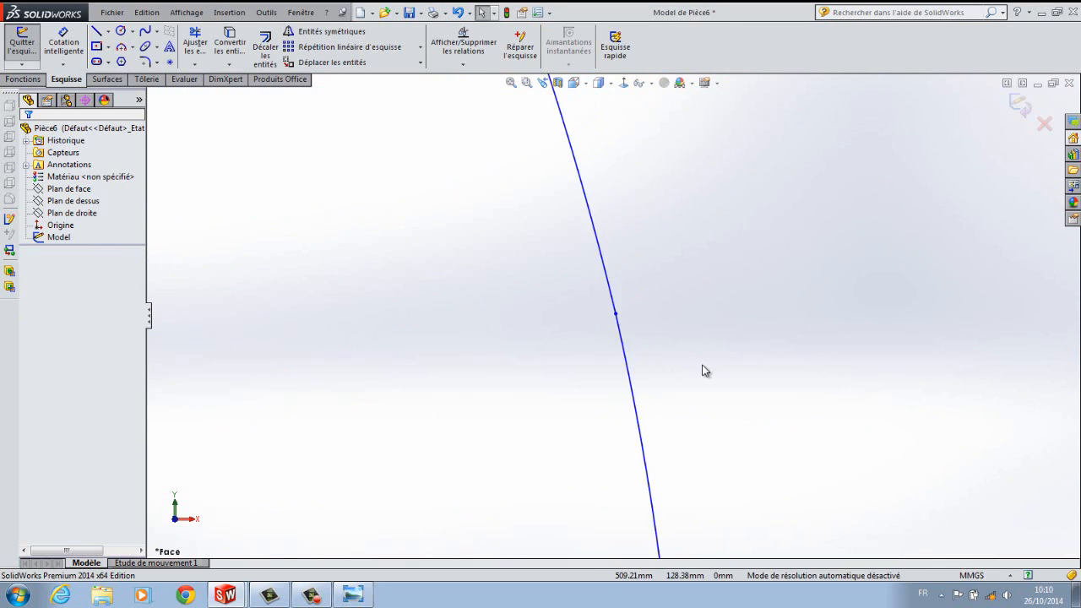
{"action": "scroll", "coordinate": [705, 370], "scroll_direction": "up", "scroll_amount": 10}
{"action": "scroll", "coordinate": [350, 338], "scroll_direction": "up", "scroll_amount": 1}
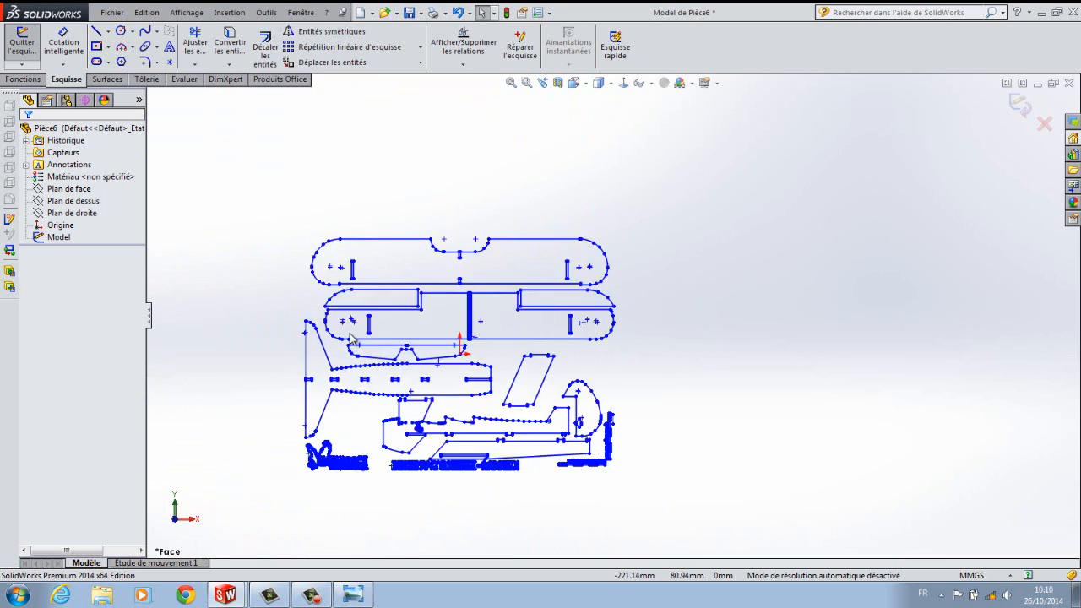
{"action": "scroll", "coordinate": [507, 330], "scroll_direction": "up", "scroll_amount": 3}
{"action": "scroll", "coordinate": [533, 328], "scroll_direction": "down", "scroll_amount": 2}
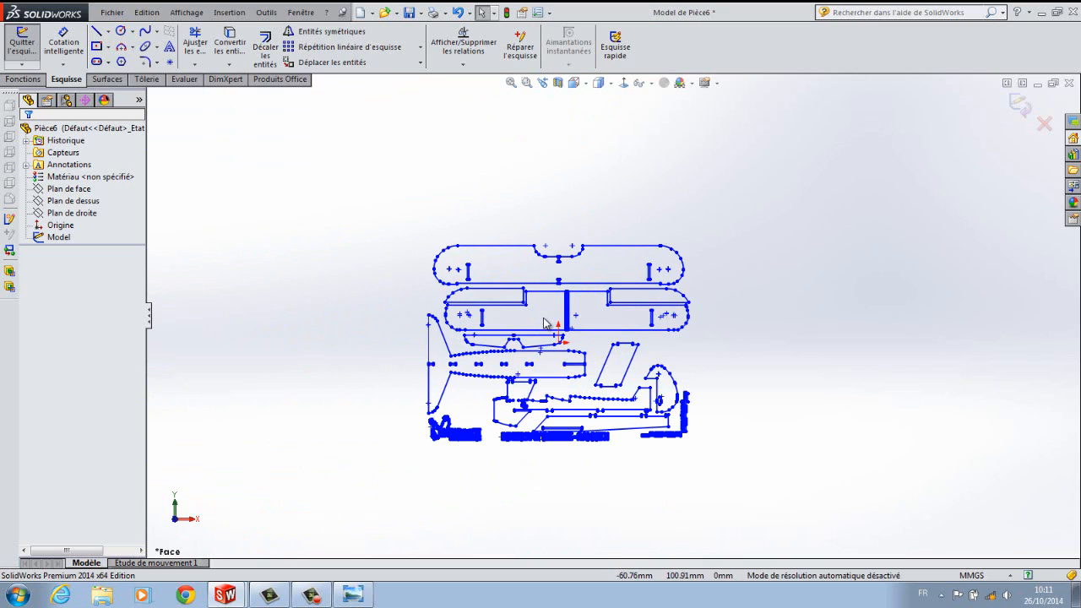
{"action": "scroll", "coordinate": [493, 342], "scroll_direction": "up", "scroll_amount": 3}
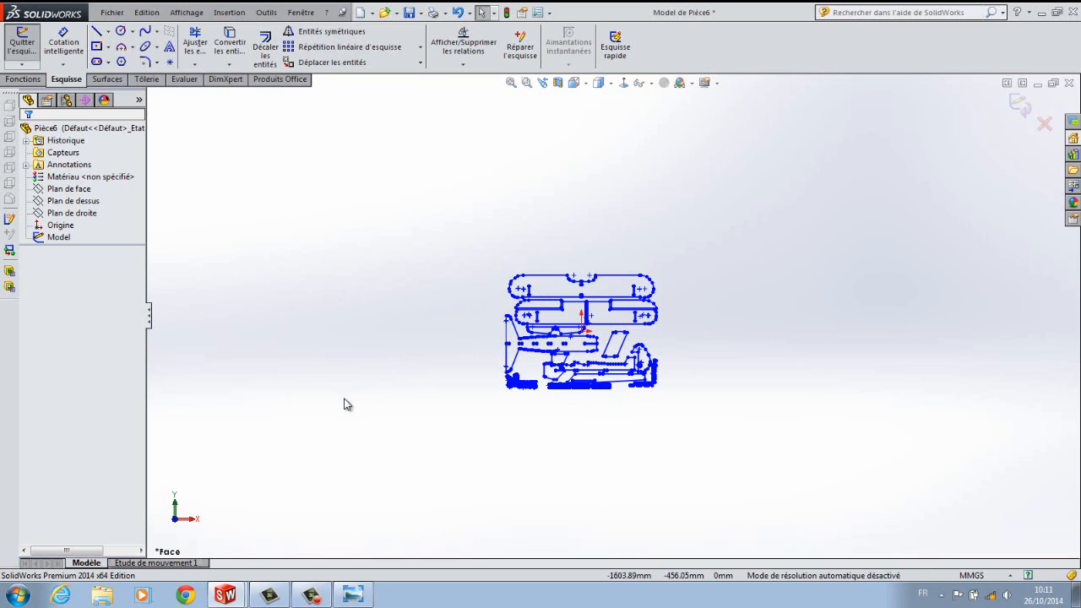
{"action": "mouse_move", "coordinate": [229, 252]}
{"action": "left_mouse_down"}
{"action": "mouse_move", "coordinate": [282, 251]}
{"action": "mouse_move", "coordinate": [365, 435]}
{"action": "mouse_move", "coordinate": [393, 459]}
{"action": "left_mouse_up"}
{"action": "scroll", "coordinate": [557, 351], "scroll_direction": "up", "scroll_amount": 3}
{"action": "scroll", "coordinate": [569, 340], "scroll_direction": "down", "scroll_amount": 5}
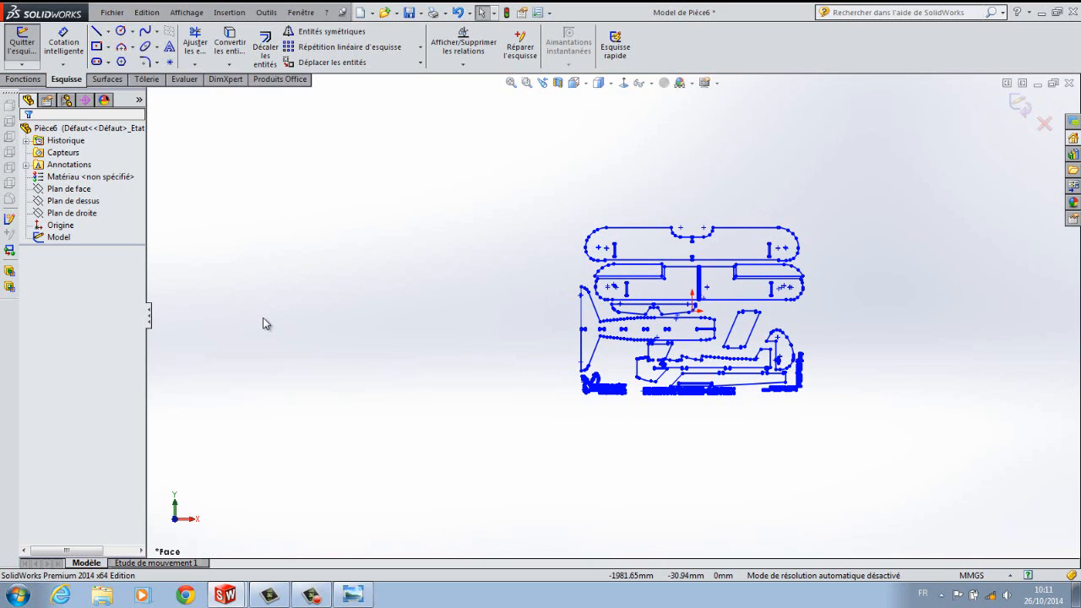
Exit the imported sketch, saving its contents, and select the whole Model sketch.
{"action": "left_click", "coordinate": [63, 239]}
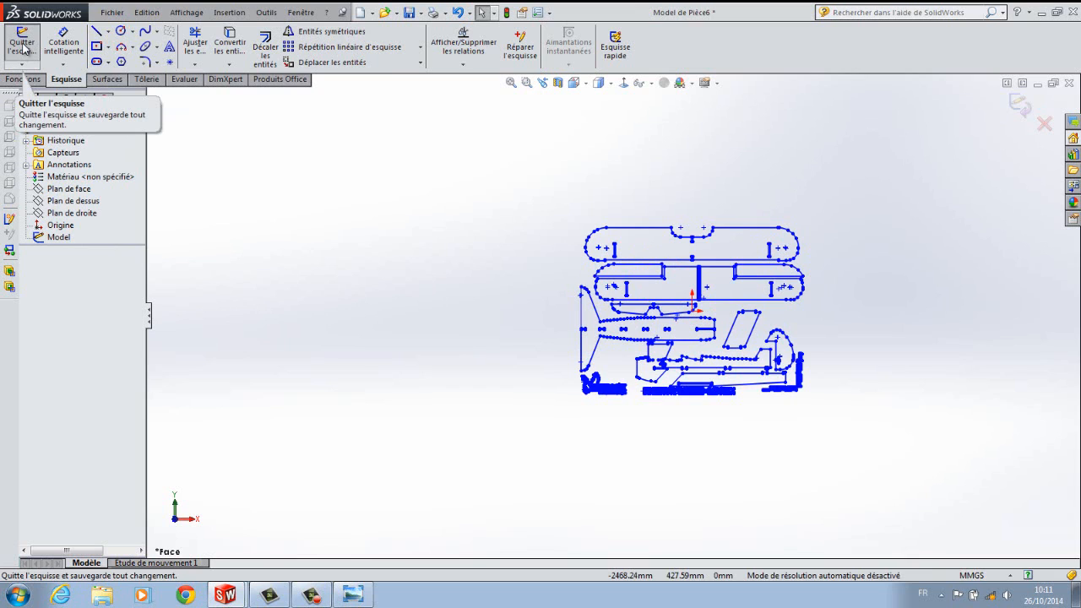
{"action": "left_click", "coordinate": [23, 46]}
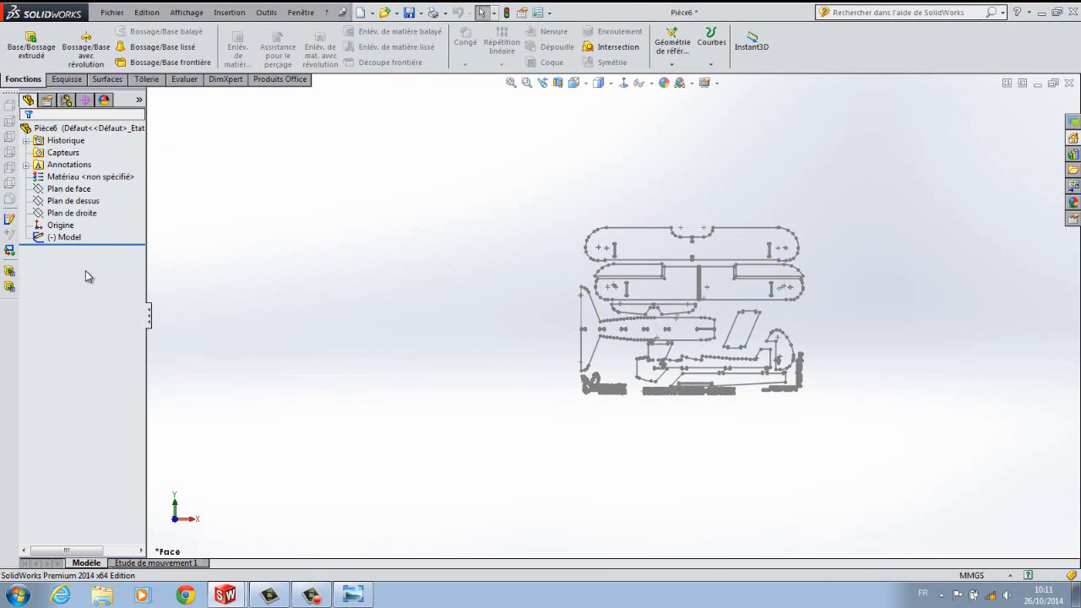
{"action": "left_click", "coordinate": [71, 239]}
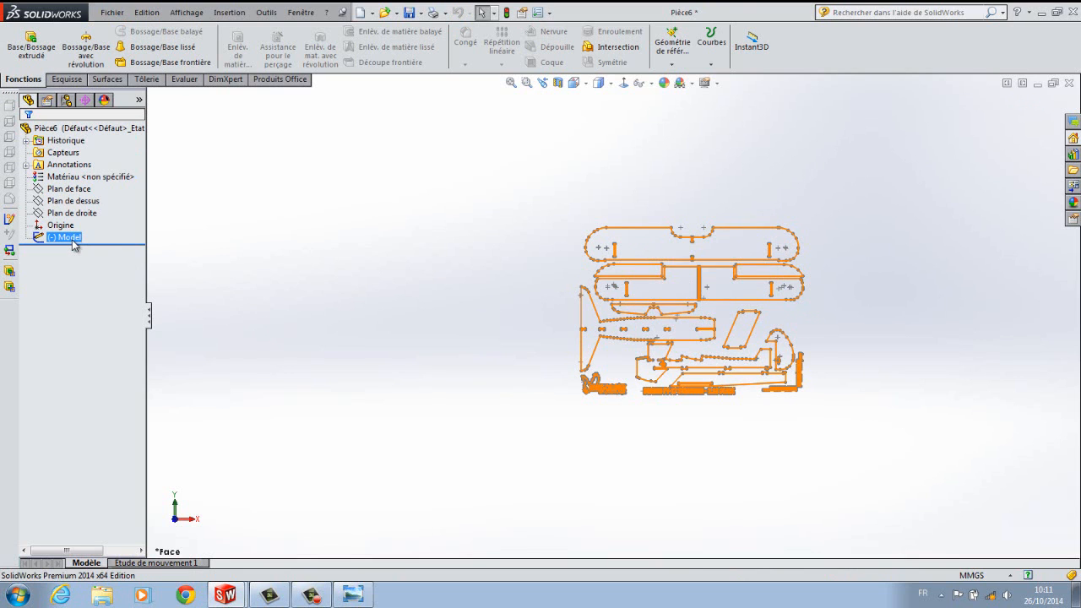
Reopen the Model sketch and measure between the vertical reference line and the centre-of-gravity symbol's axis with a temporary dimension, deleting it.
{"action": "right_click", "coordinate": [74, 241]}
{"action": "left_click", "coordinate": [82, 203]}
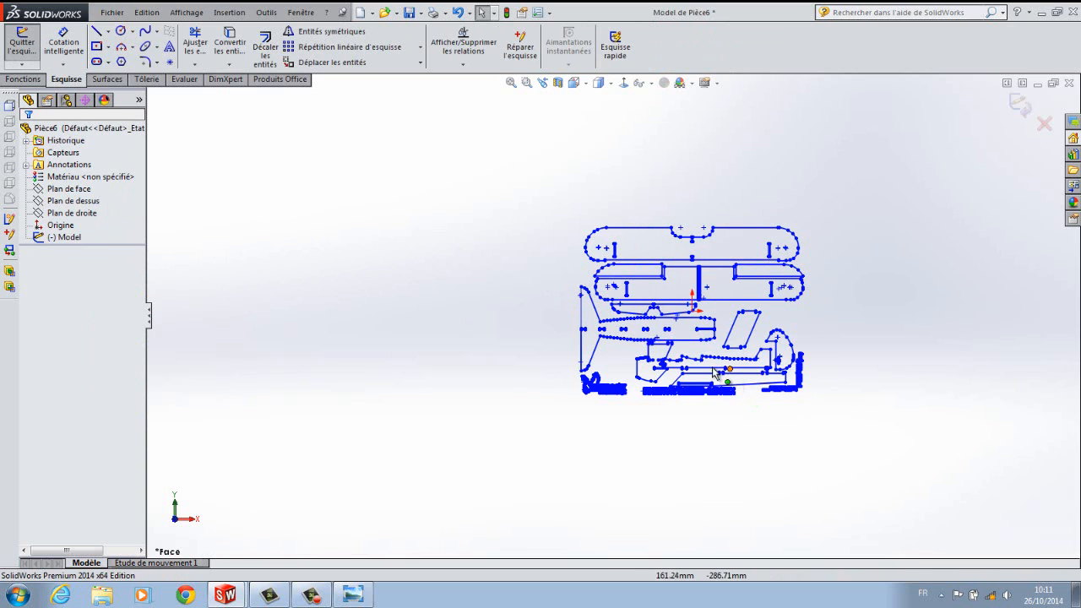
{"action": "scroll", "coordinate": [688, 373], "scroll_direction": "down", "scroll_amount": 5}
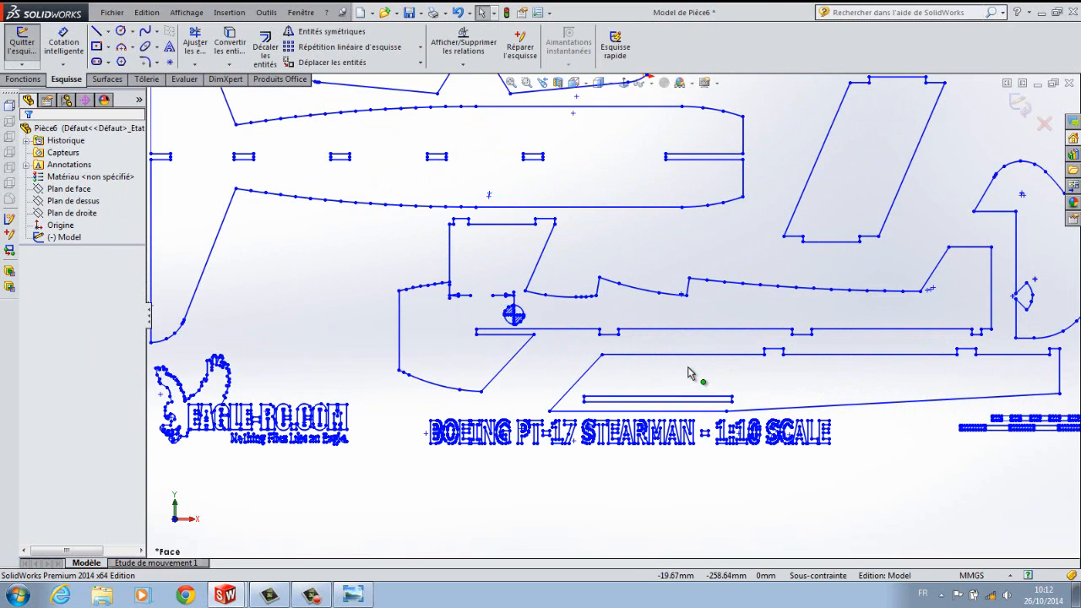
{"action": "scroll", "coordinate": [533, 338], "scroll_direction": "down", "scroll_amount": 6}
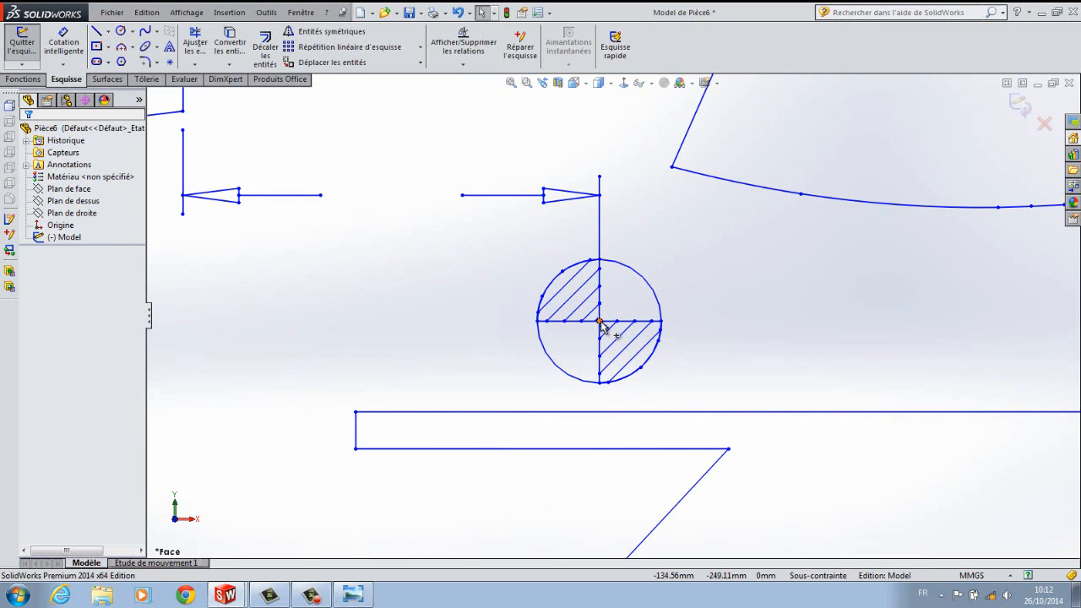
{"action": "left_click", "coordinate": [74, 49]}
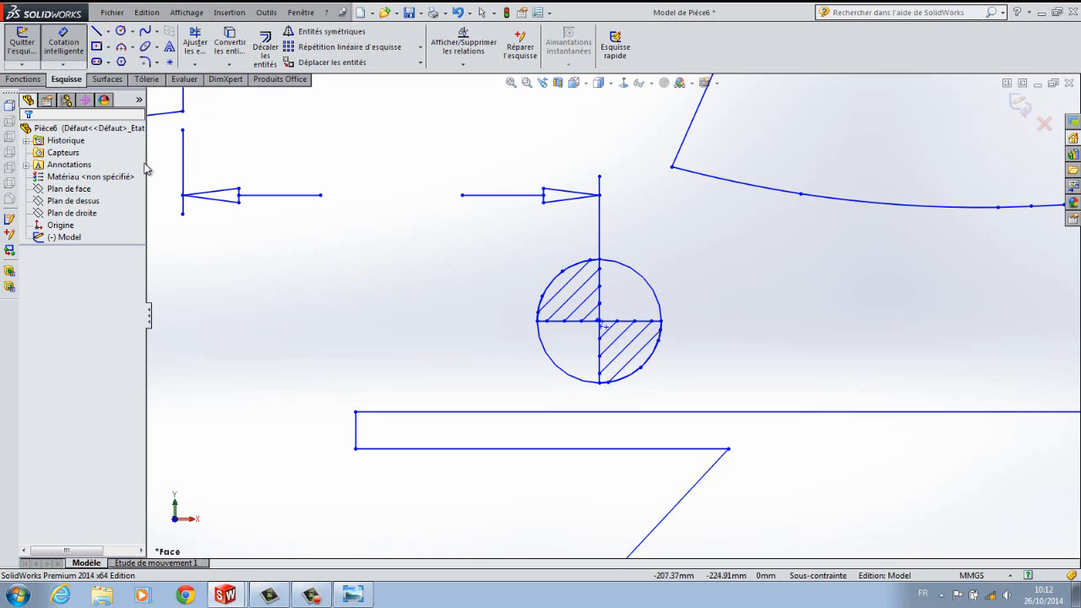
{"action": "left_click", "coordinate": [182, 187]}
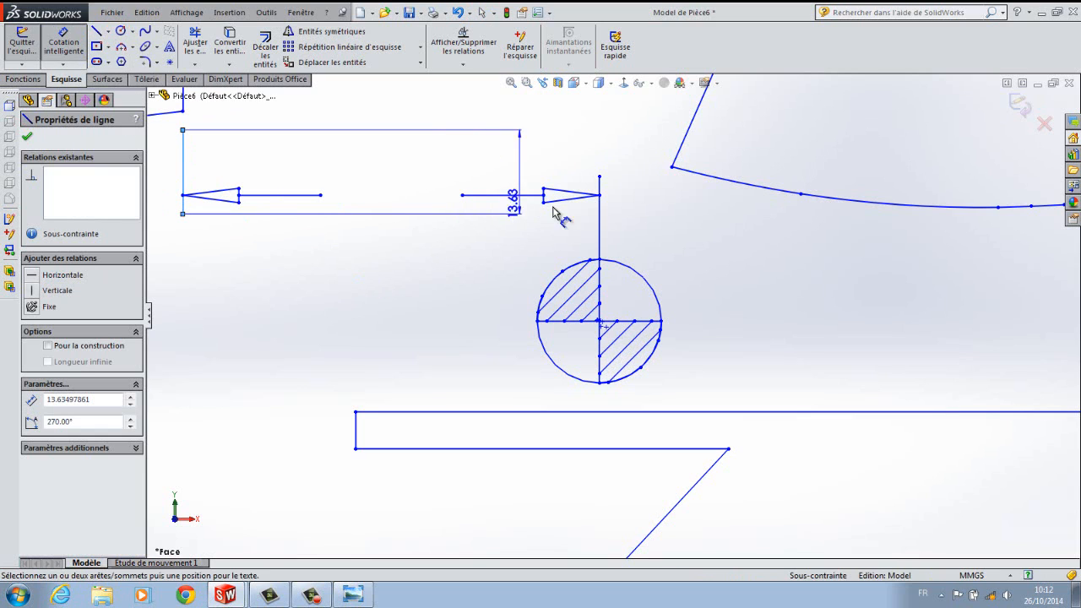
{"action": "left_click", "coordinate": [601, 215]}
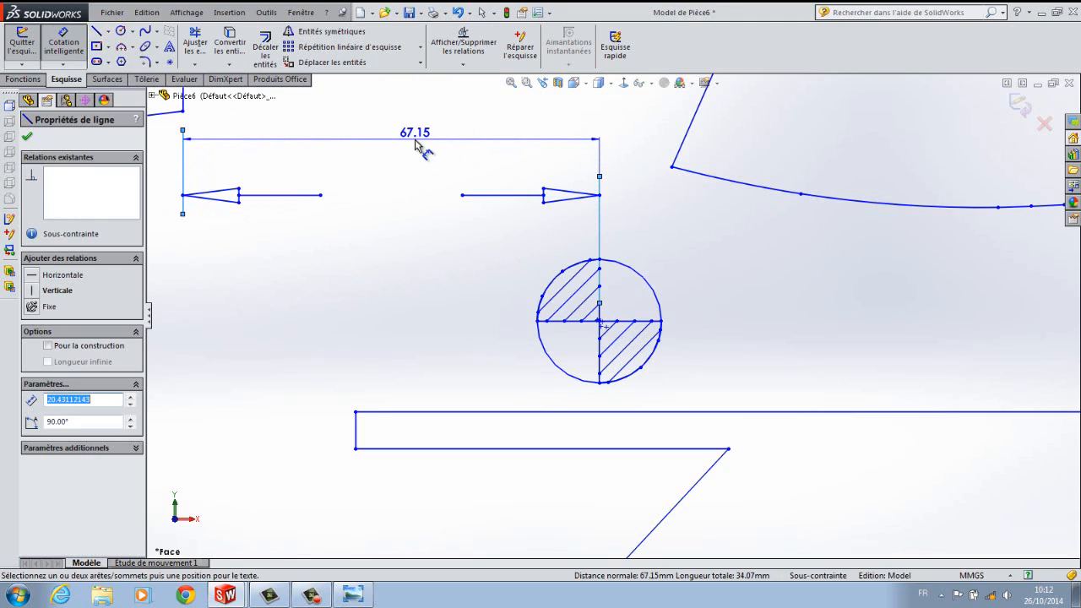
{"action": "left_click", "coordinate": [415, 145]}
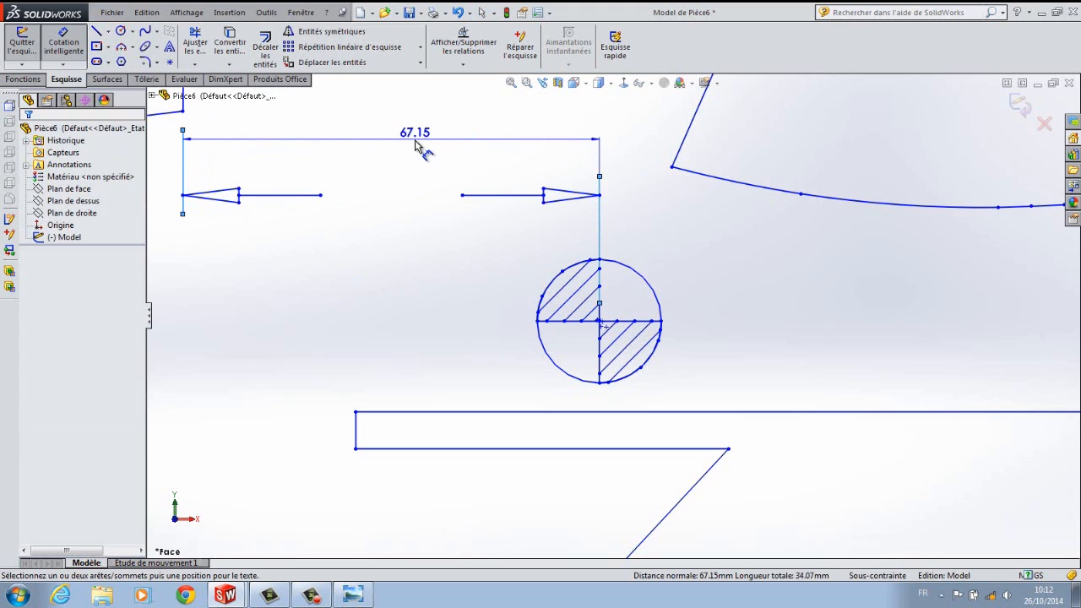
{"action": "key", "text": "Return"}
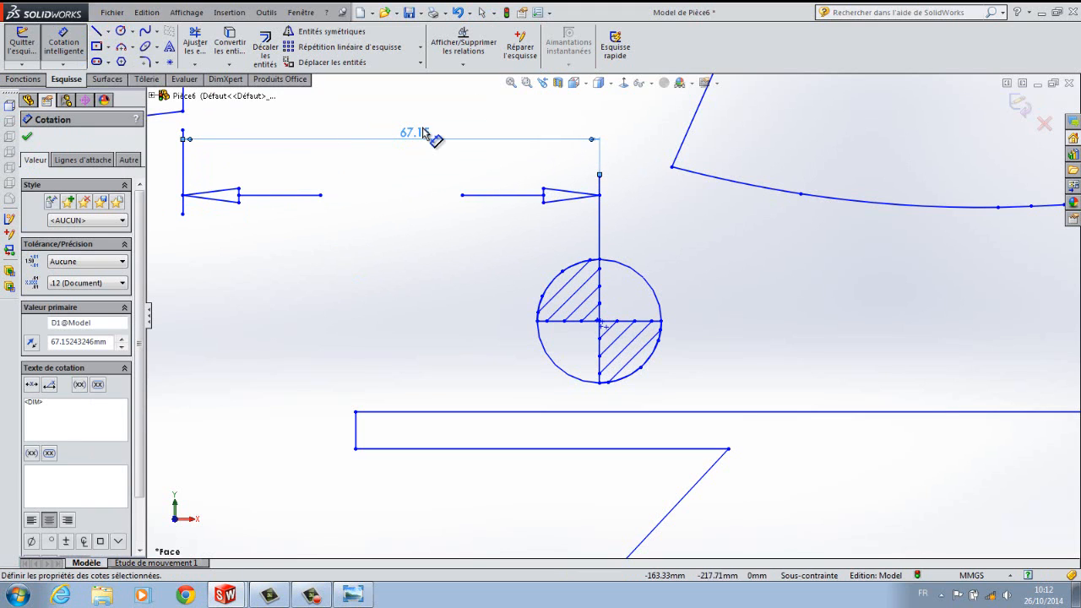
{"action": "key", "text": "Delete"}
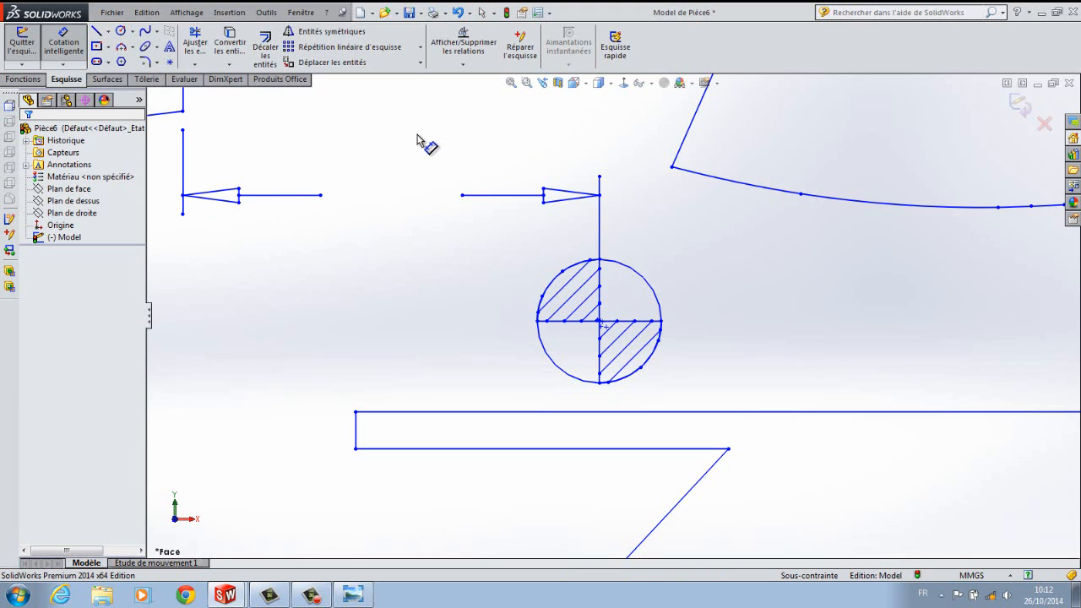
Examine the wing, fuselage, strut and tail outlines across the whole plan, ending in a view normal to the sketch.
{"action": "scroll", "coordinate": [376, 222], "scroll_direction": "up", "scroll_amount": 3}
{"action": "scroll", "coordinate": [378, 223], "scroll_direction": "up", "scroll_amount": 3}
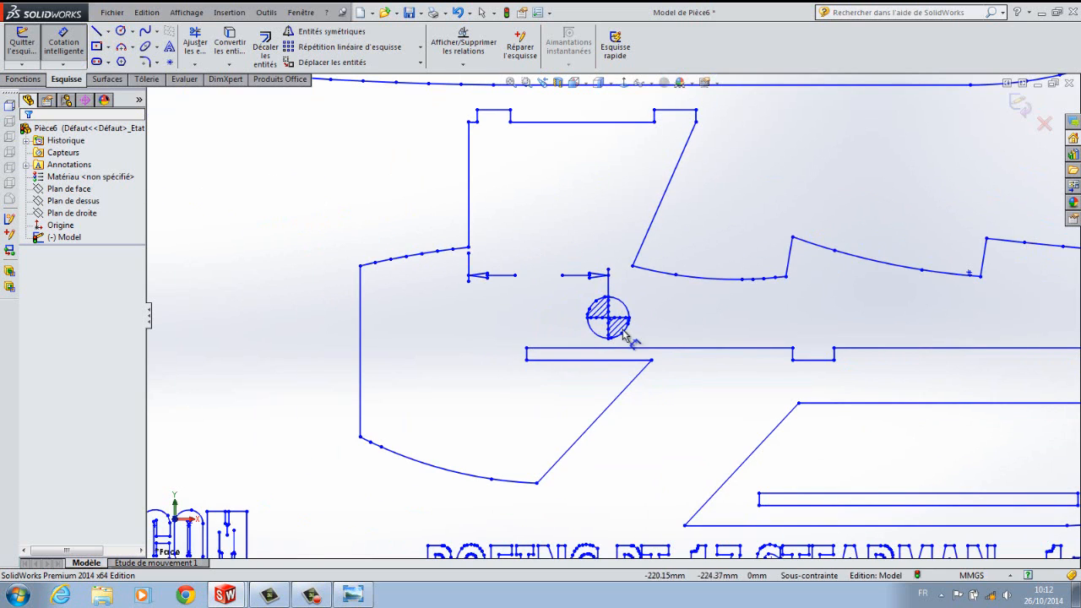
{"action": "scroll", "coordinate": [596, 310], "scroll_direction": "up", "scroll_amount": 1}
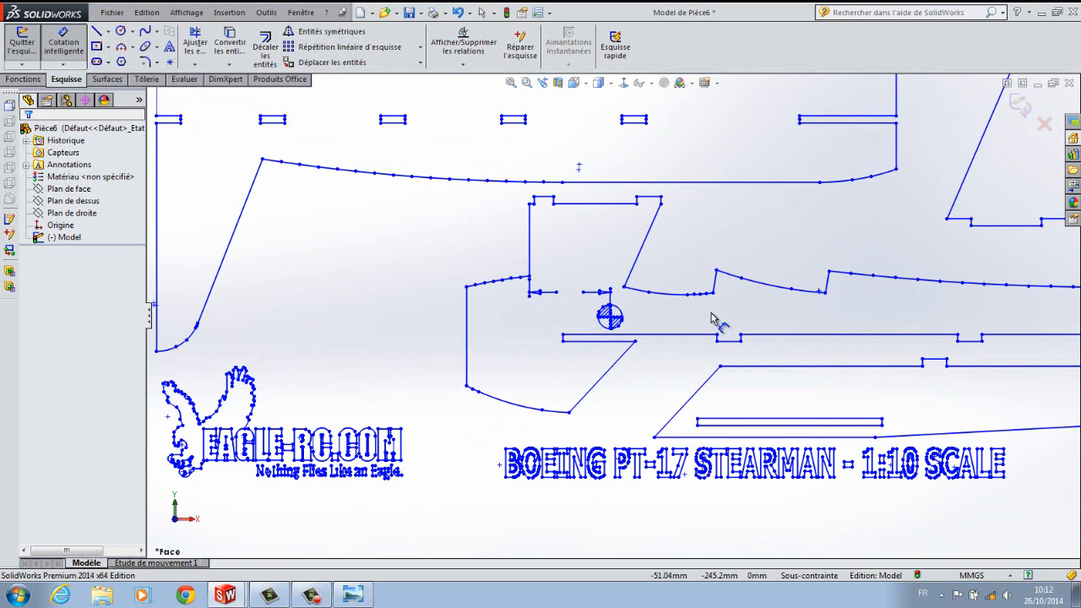
{"action": "scroll", "coordinate": [722, 316], "scroll_direction": "up", "scroll_amount": 2}
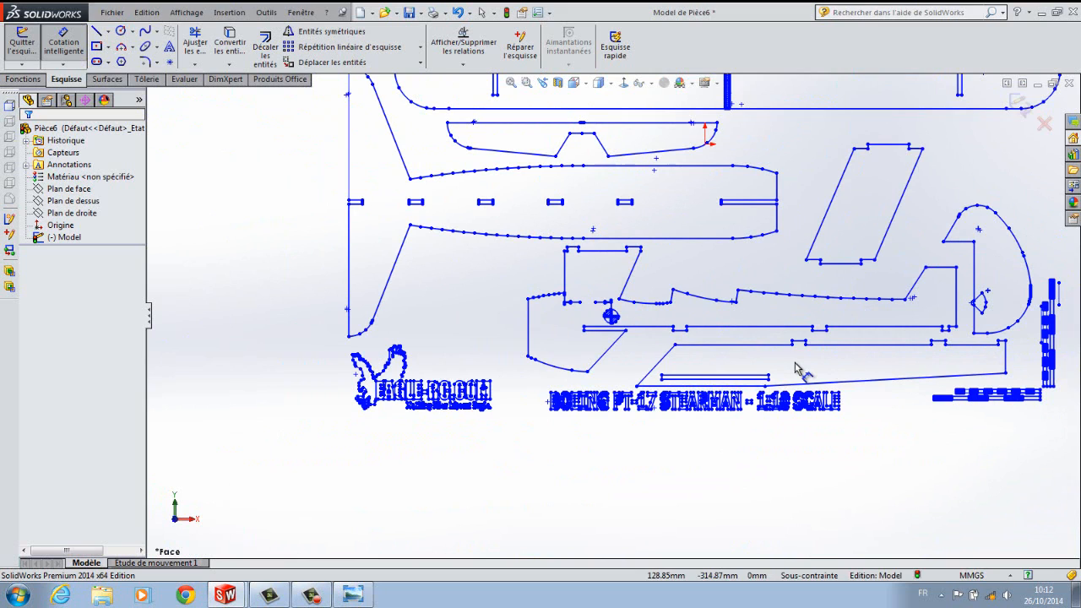
{"action": "mouse_move", "coordinate": [683, 475]}
{"action": "middle_mouse_down"}
{"action": "mouse_move", "coordinate": [716, 461]}
{"action": "mouse_move", "coordinate": [792, 466]}
{"action": "mouse_move", "coordinate": [665, 471]}
{"action": "middle_mouse_up"}
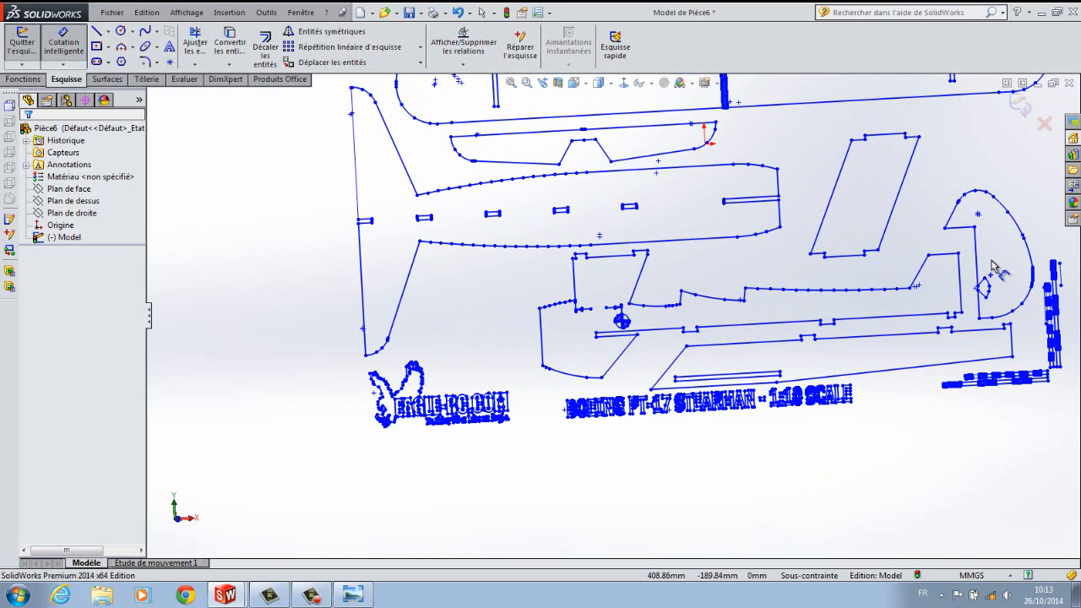
{"action": "key", "text": "z"}
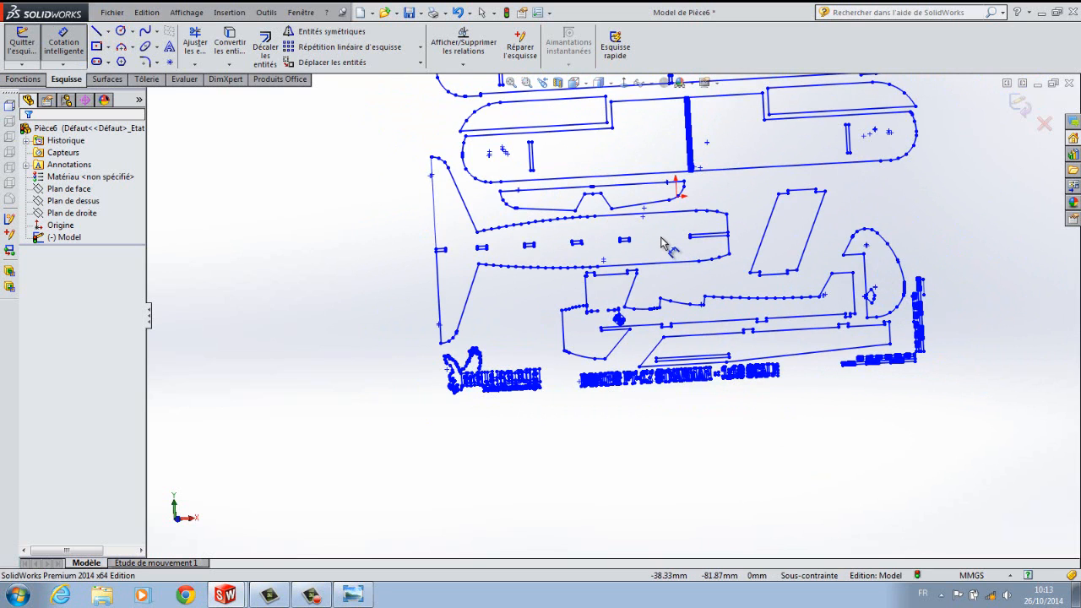
{"action": "mouse_move", "coordinate": [725, 453]}
{"action": "middle_mouse_down"}
{"action": "mouse_move", "coordinate": [723, 473]}
{"action": "mouse_move", "coordinate": [731, 454]}
{"action": "mouse_move", "coordinate": [751, 448]}
{"action": "mouse_move", "coordinate": [736, 449]}
{"action": "middle_mouse_up"}
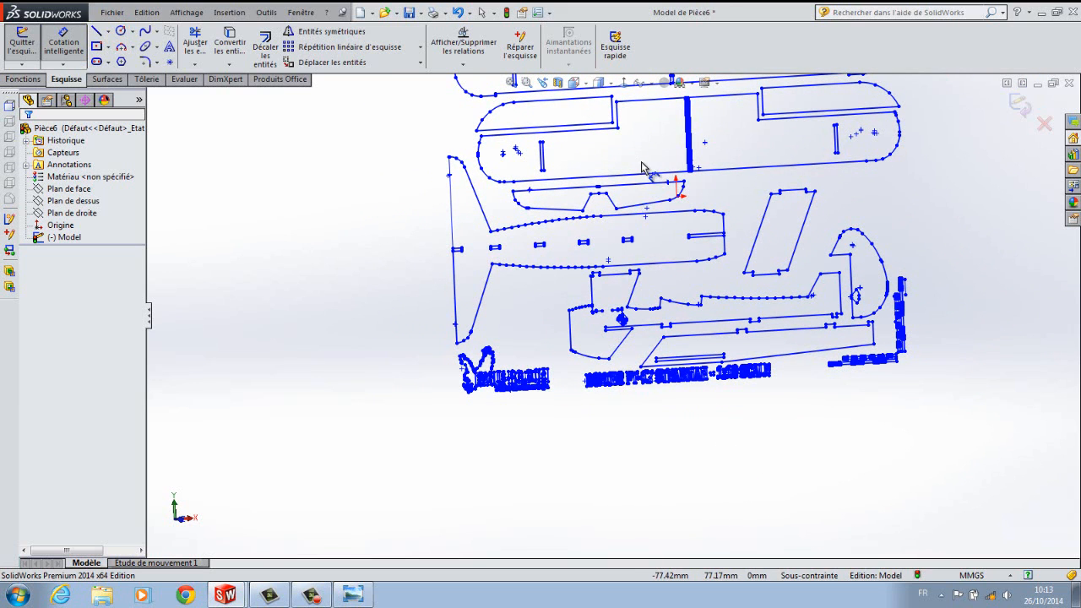
{"action": "scroll", "coordinate": [642, 182], "scroll_direction": "up", "scroll_amount": 3}
{"action": "scroll", "coordinate": [634, 235], "scroll_direction": "down", "scroll_amount": 3}
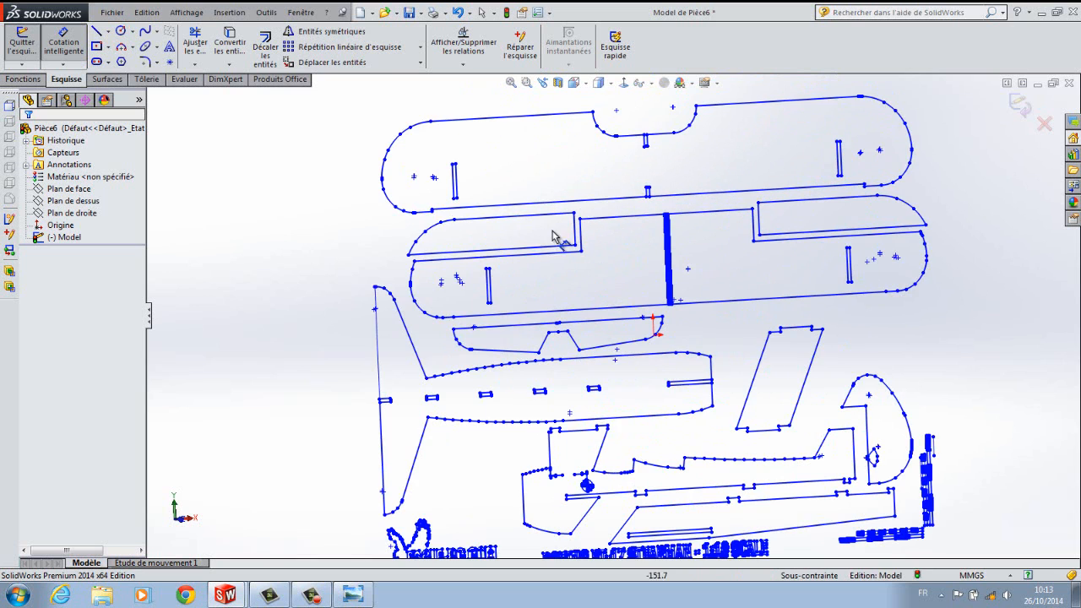
{"action": "scroll", "coordinate": [582, 241], "scroll_direction": "up", "scroll_amount": 3}
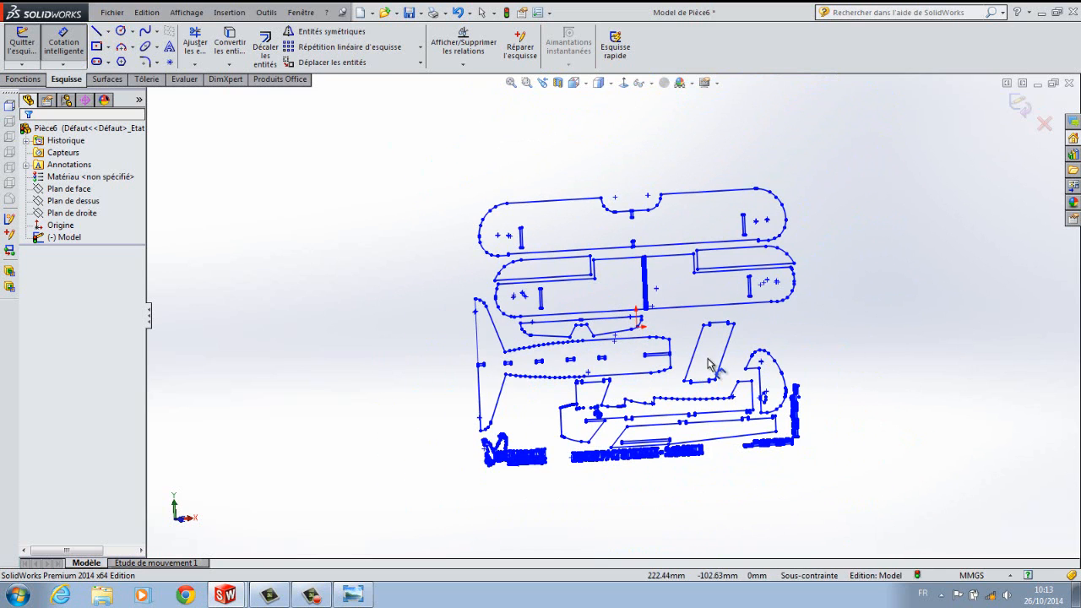
{"action": "scroll", "coordinate": [667, 329], "scroll_direction": "down", "scroll_amount": 5}
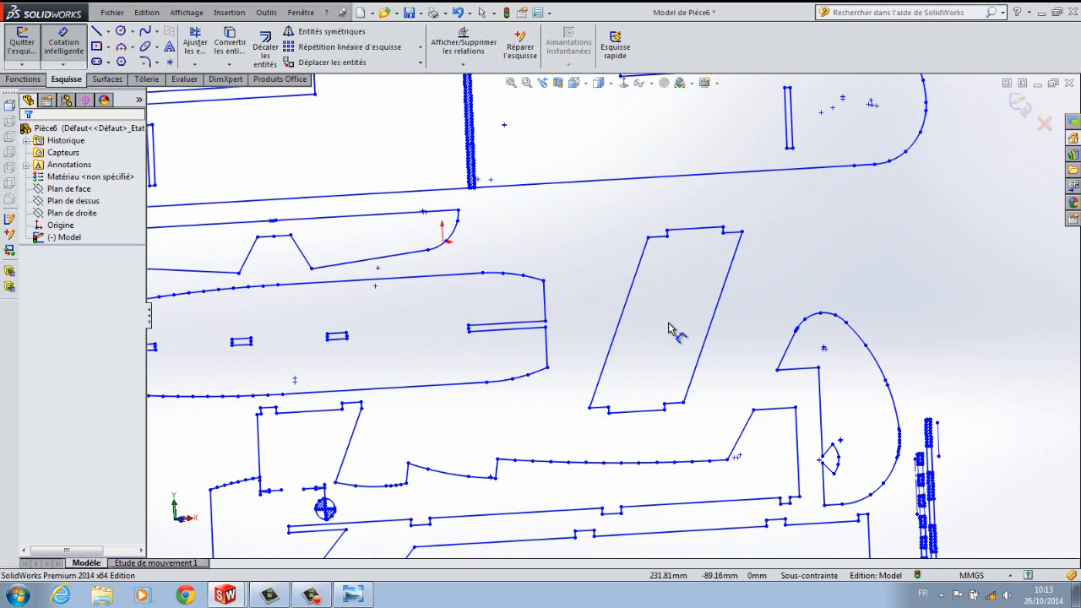
{"action": "scroll", "coordinate": [668, 329], "scroll_direction": "up", "scroll_amount": 4}
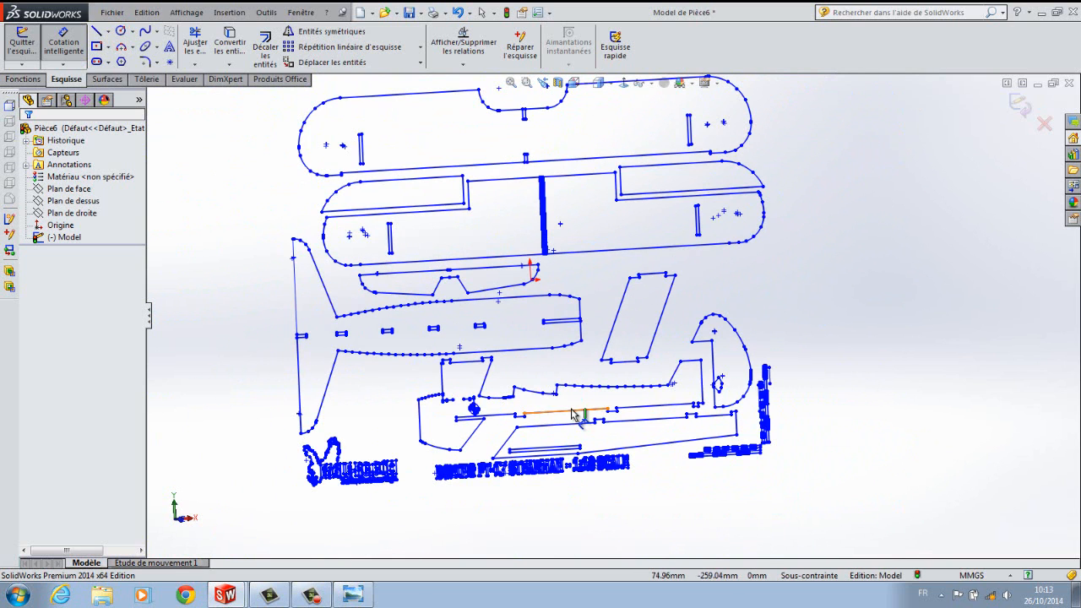
{"action": "scroll", "coordinate": [726, 194], "scroll_direction": "up", "scroll_amount": 2}
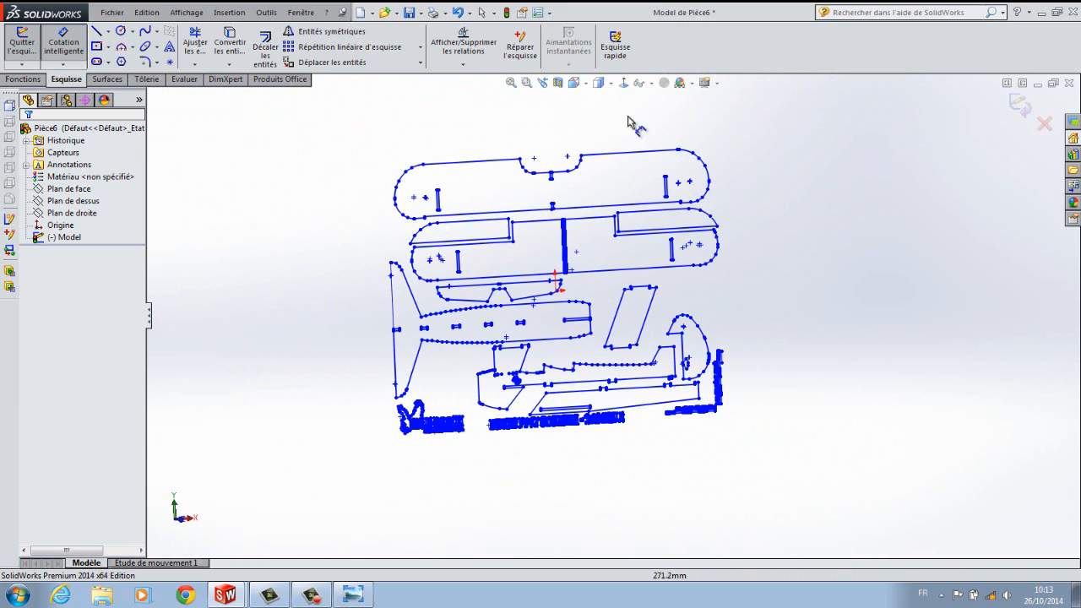
{"action": "left_click", "coordinate": [625, 87]}
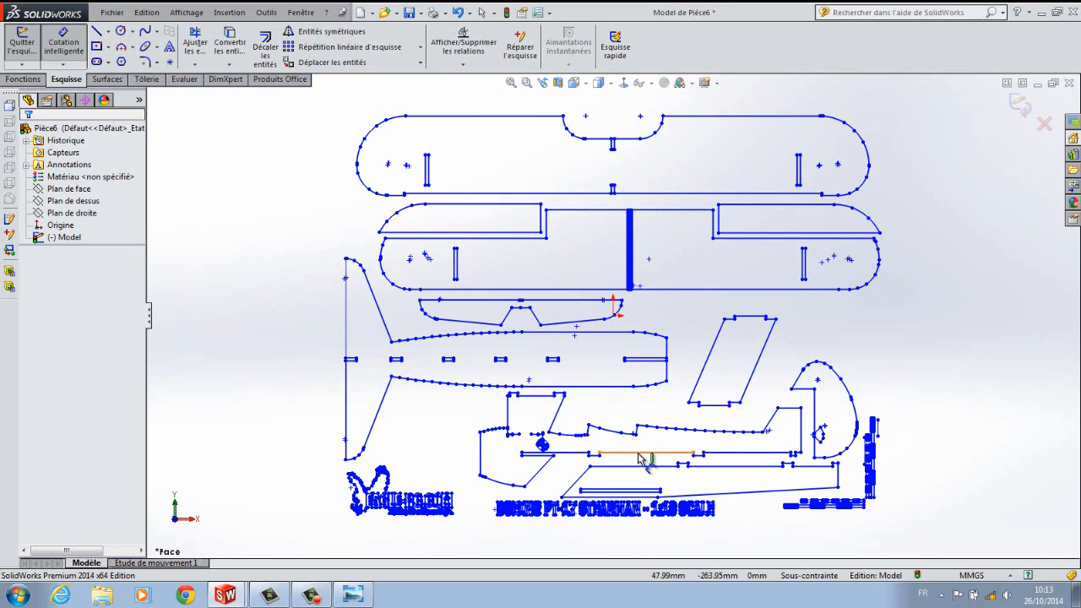
{"action": "right_click", "coordinate": [639, 458]}
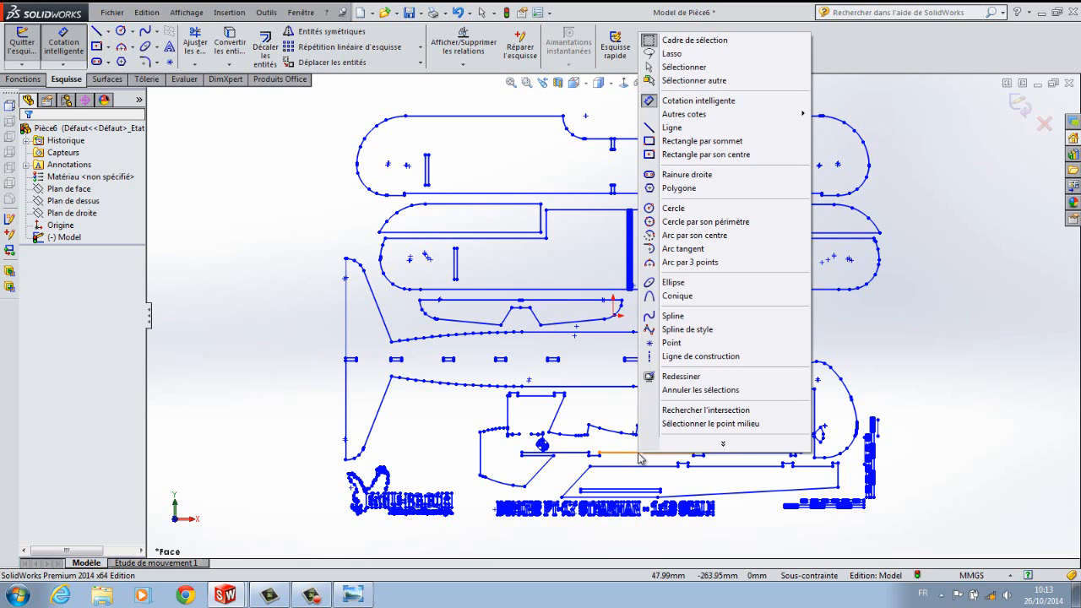
{"action": "left_click", "coordinate": [538, 487]}
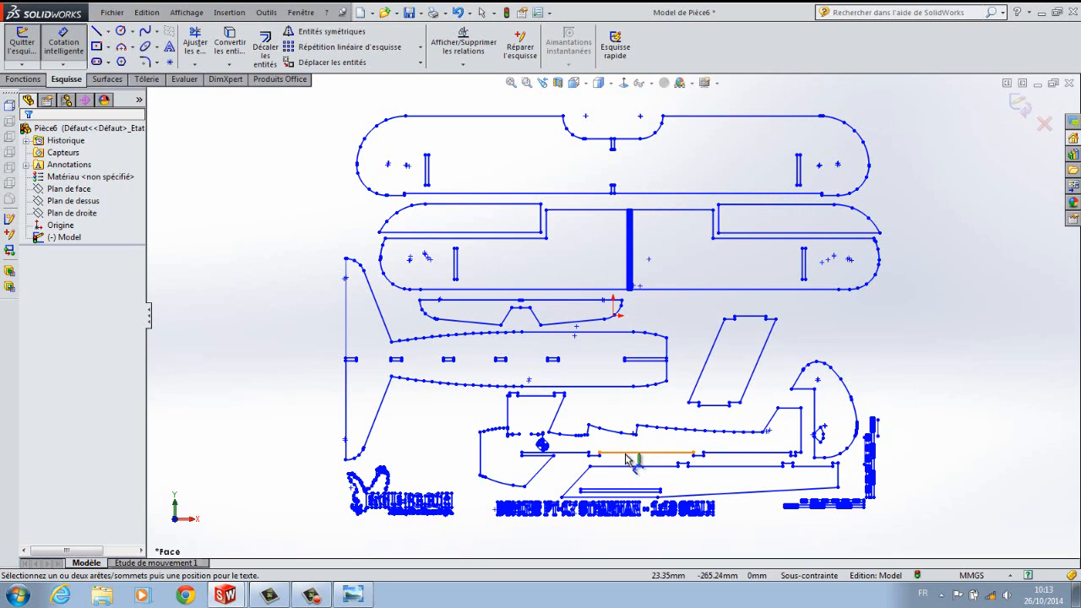
{"action": "right_click", "coordinate": [627, 458]}
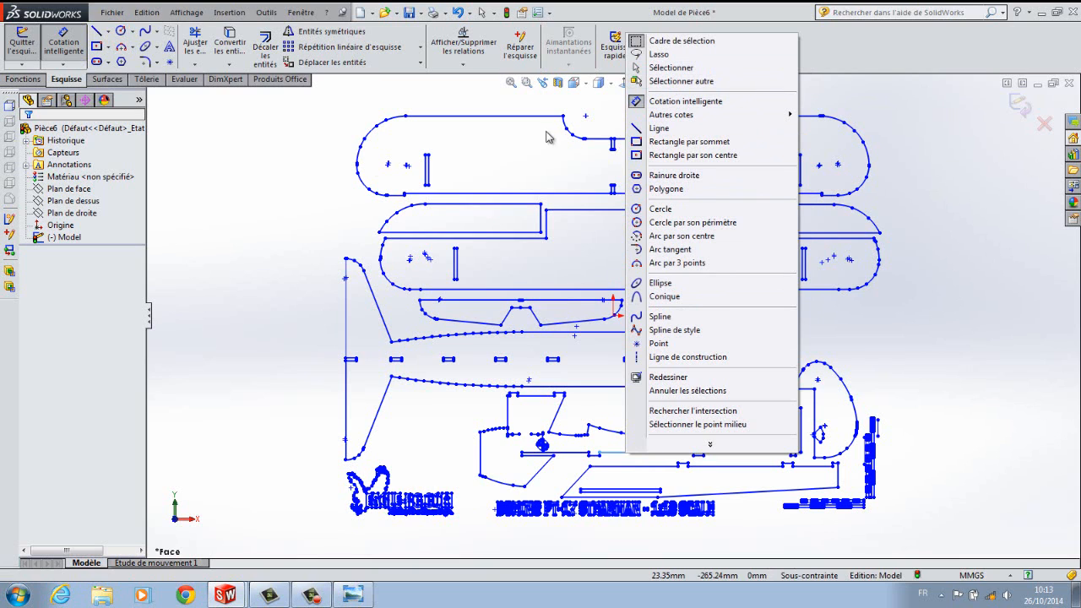
{"action": "left_click", "coordinate": [316, 264]}
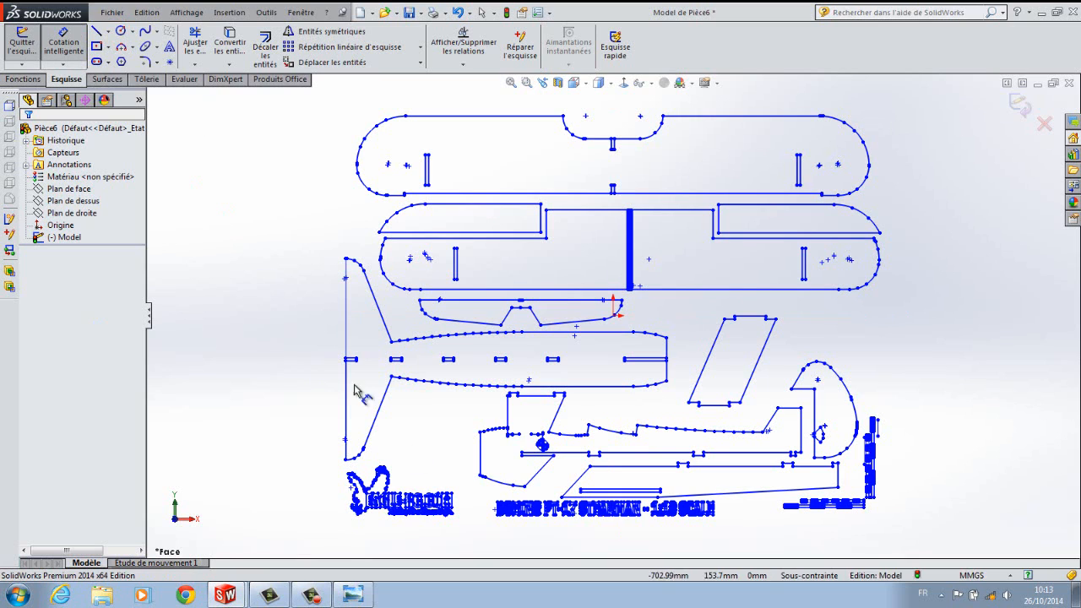
{"action": "right_click", "coordinate": [632, 457]}
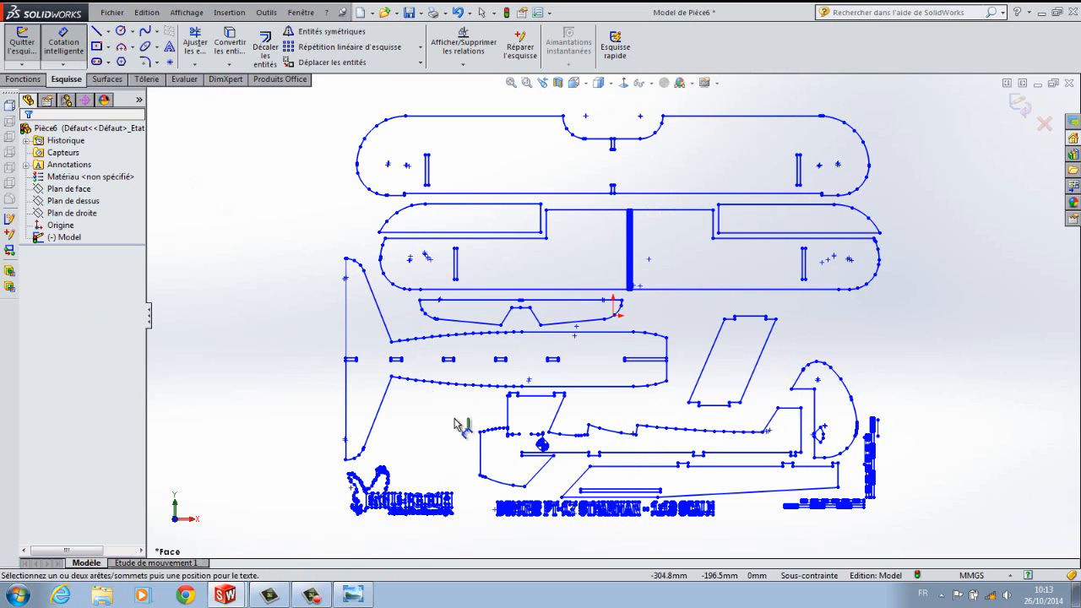
{"action": "left_click", "coordinate": [461, 424]}
Exit the sketch, try selecting the fuselage side outline as a chain, and clear the selection.
{"action": "left_click", "coordinate": [34, 44]}
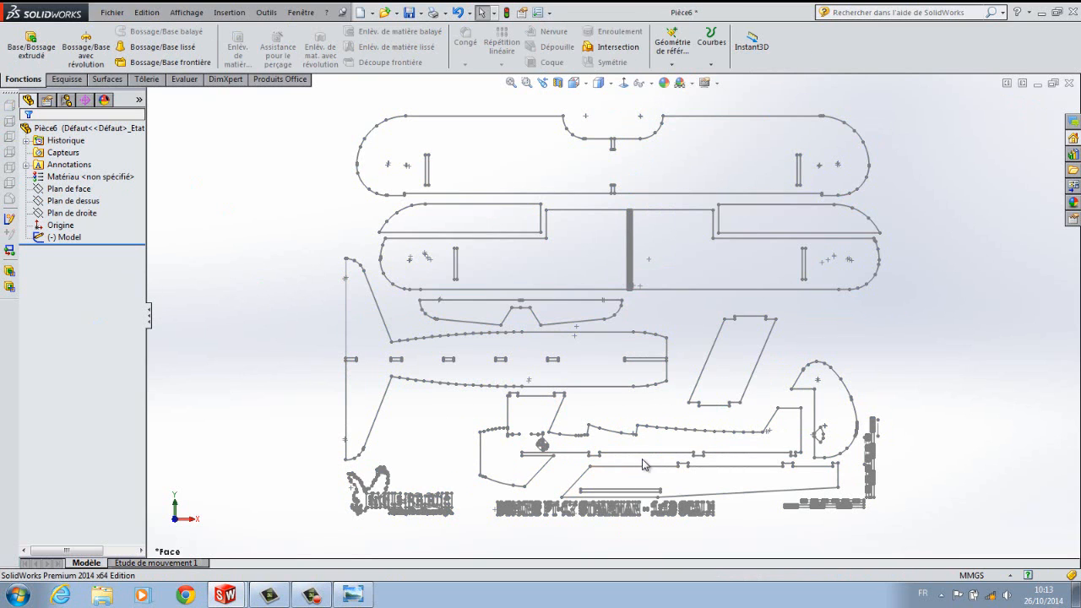
{"action": "right_click", "coordinate": [647, 457]}
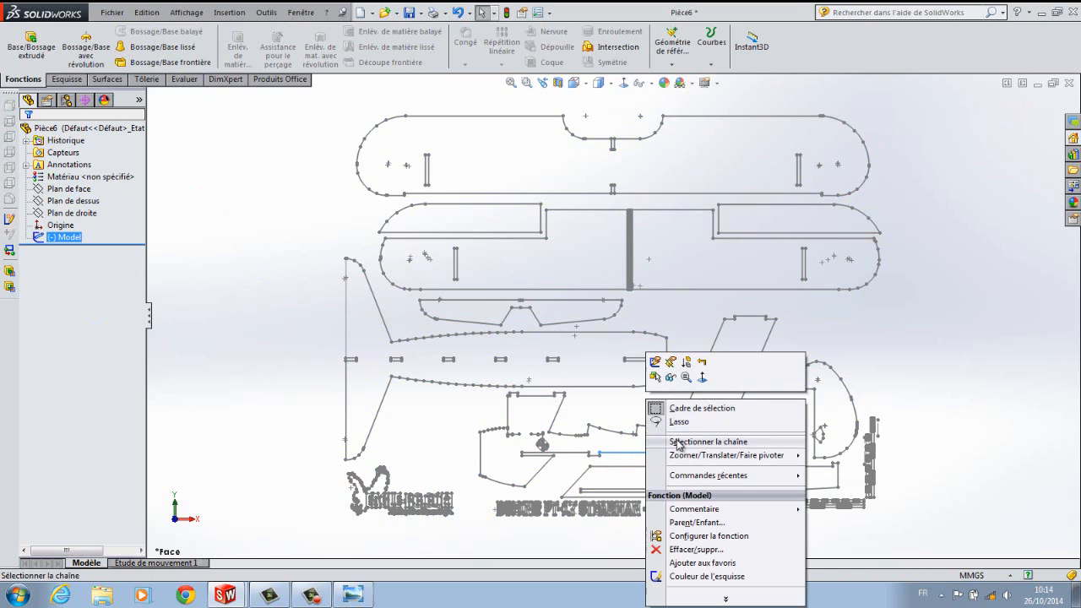
{"action": "left_click", "coordinate": [680, 442]}
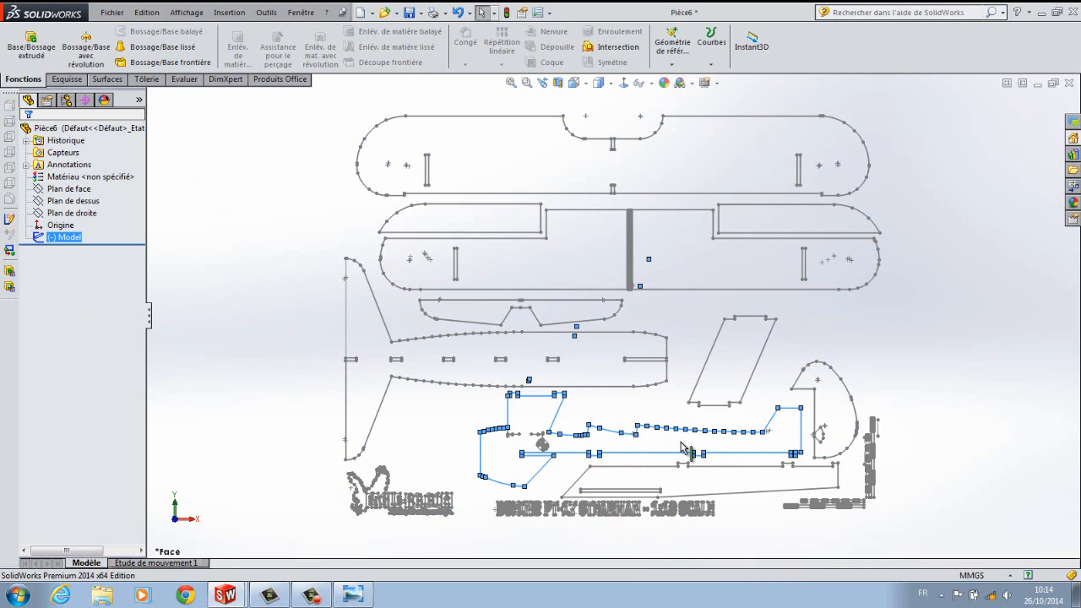
{"action": "left_click", "coordinate": [309, 313]}
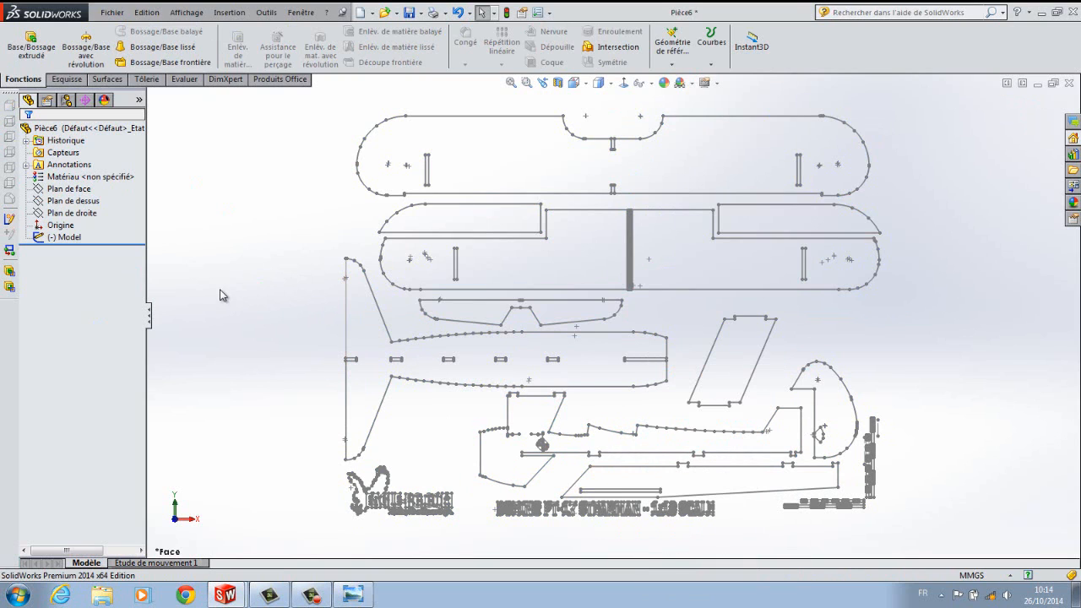
Reopen the Model sketch for editing and select the complete chain of the fuselage side outline.
{"action": "left_click", "coordinate": [74, 240]}
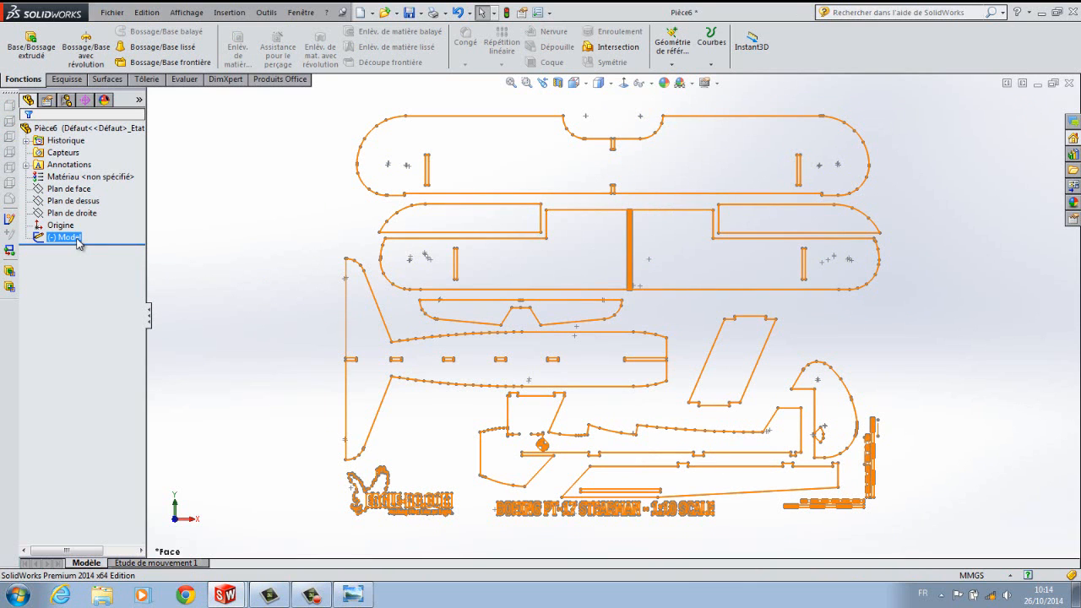
{"action": "right_click", "coordinate": [77, 243]}
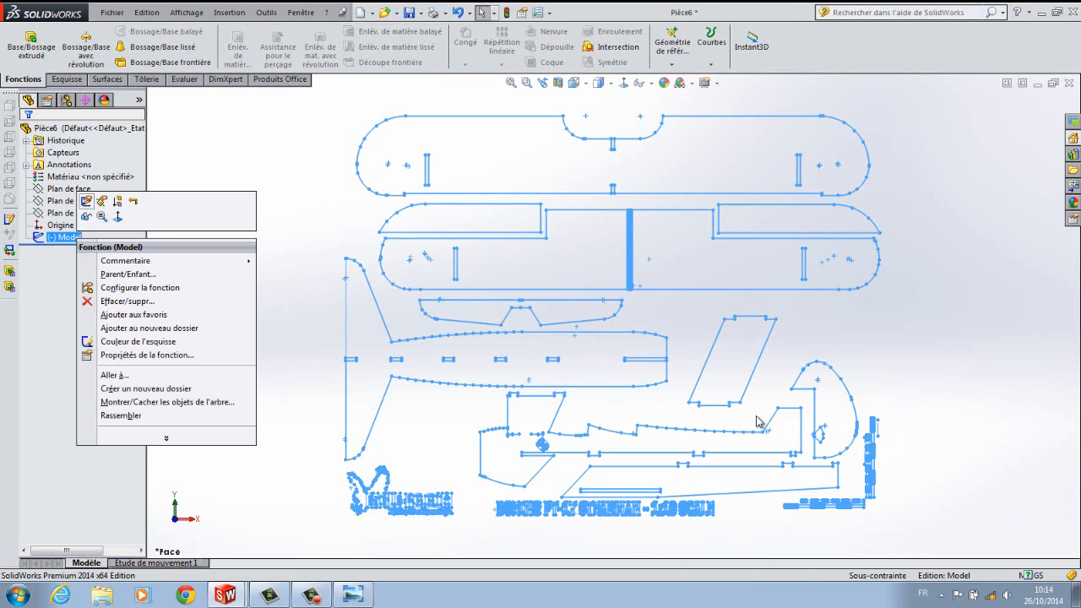
{"action": "left_click", "coordinate": [95, 200]}
{"action": "right_click", "coordinate": [631, 454]}
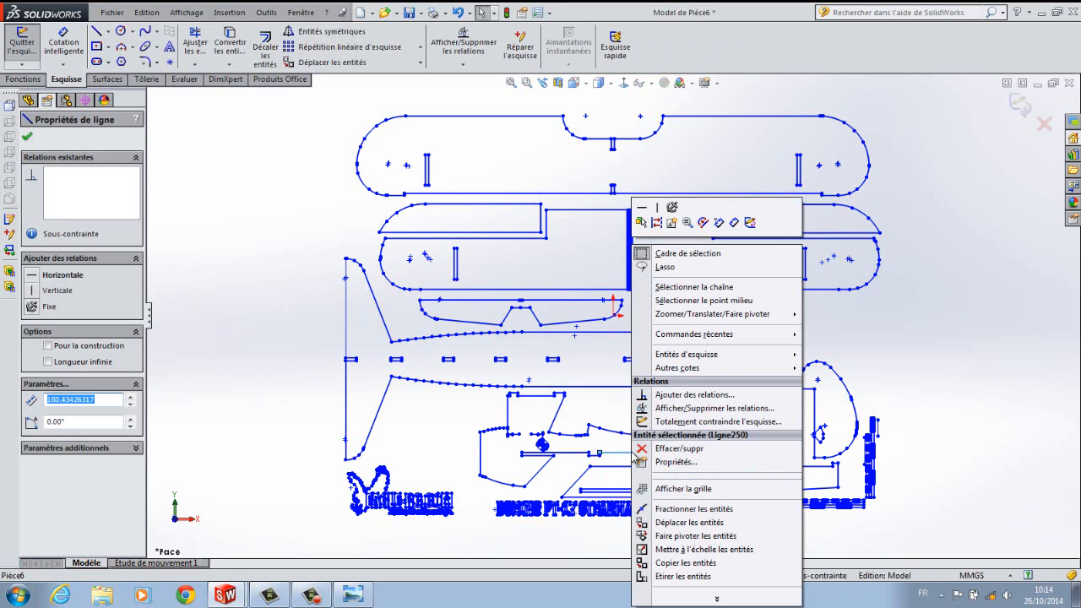
{"action": "left_click", "coordinate": [690, 288]}
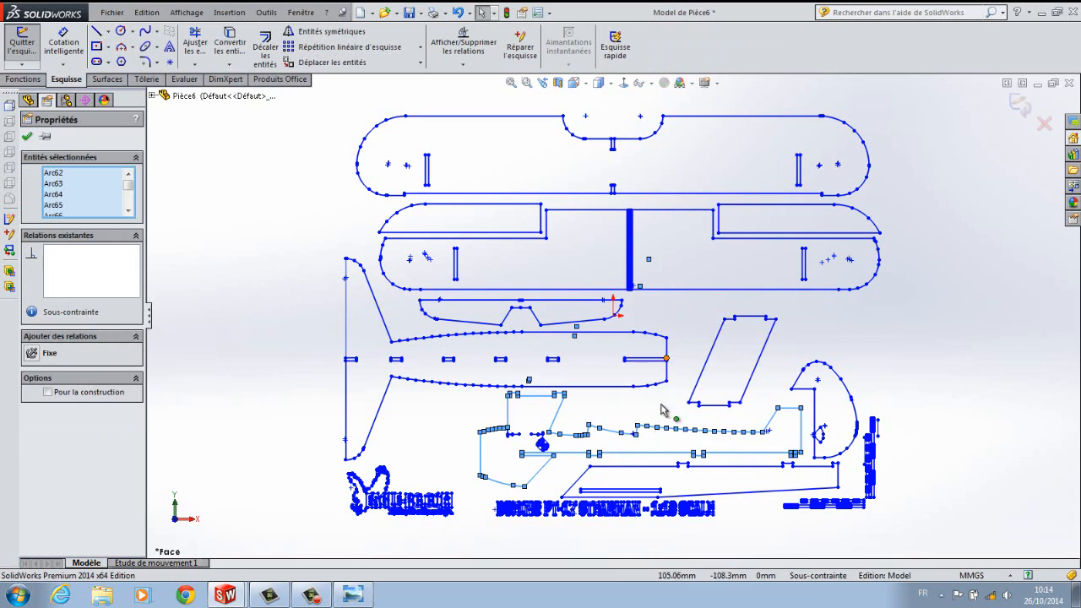
{"action": "scroll", "coordinate": [649, 445], "scroll_direction": "down", "scroll_amount": 6}
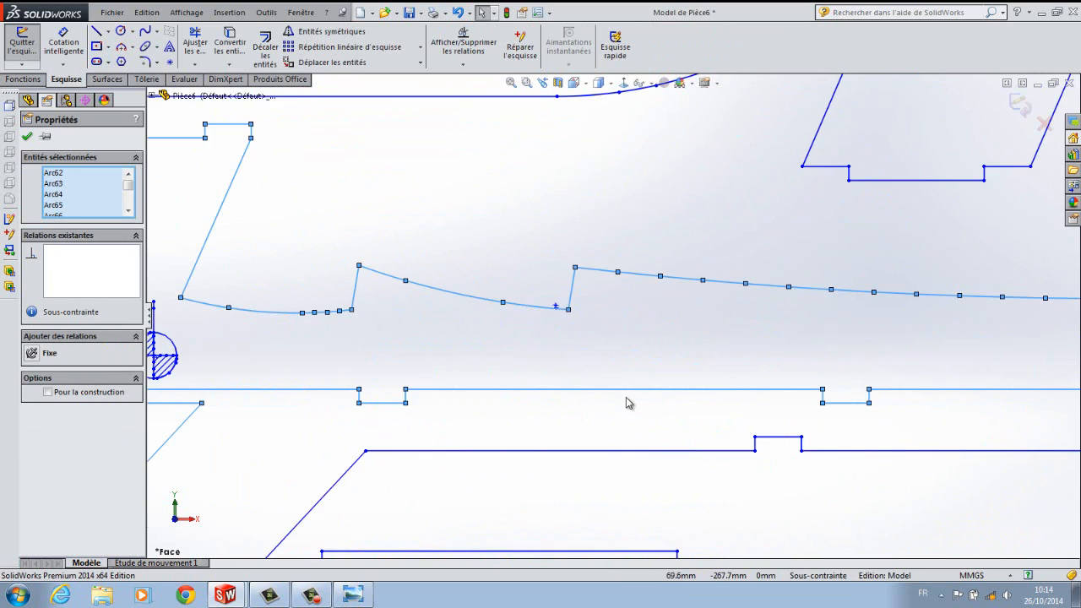
Copy the selected fuselage side outline, clear the selection and exit the Model sketch.
{"action": "scroll", "coordinate": [560, 398], "scroll_direction": "up", "scroll_amount": 3}
{"action": "scroll", "coordinate": [384, 304], "scroll_direction": "down", "scroll_amount": 6}
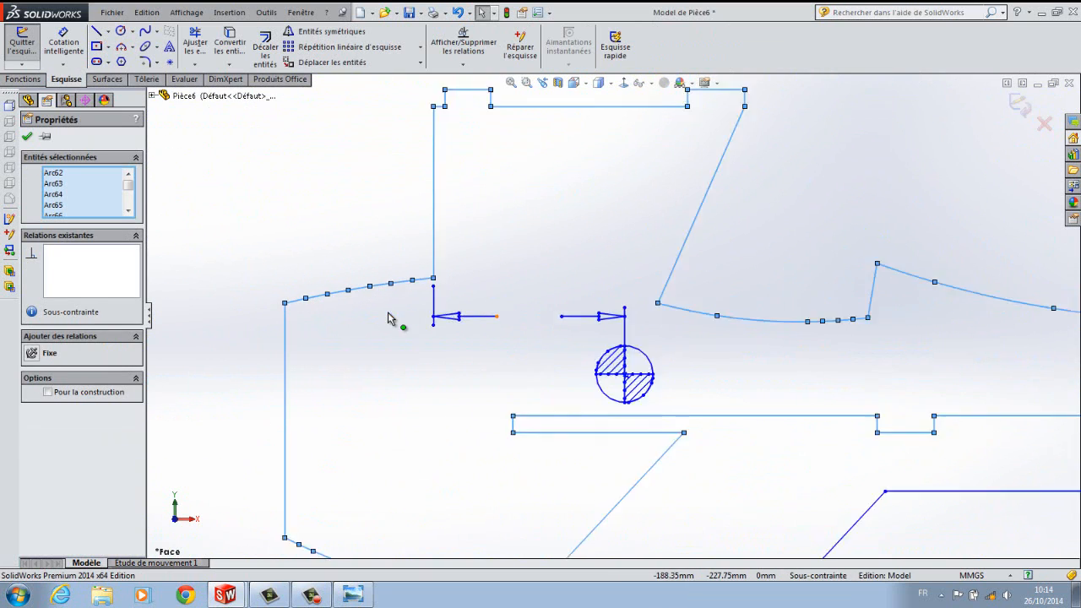
{"action": "scroll", "coordinate": [675, 337], "scroll_direction": "up", "scroll_amount": 8}
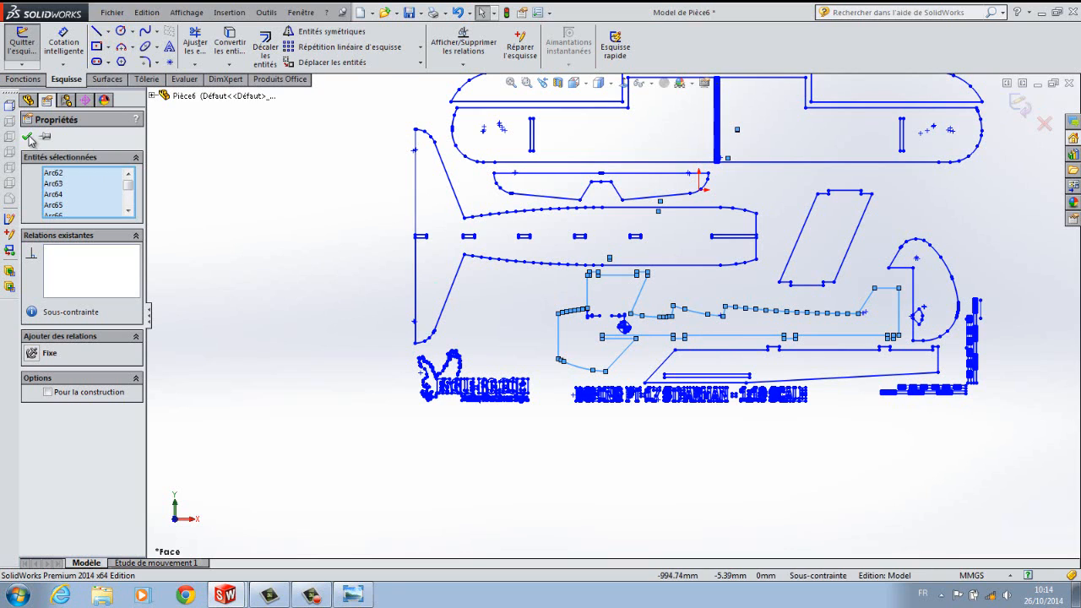
{"action": "left_click", "coordinate": [28, 136]}
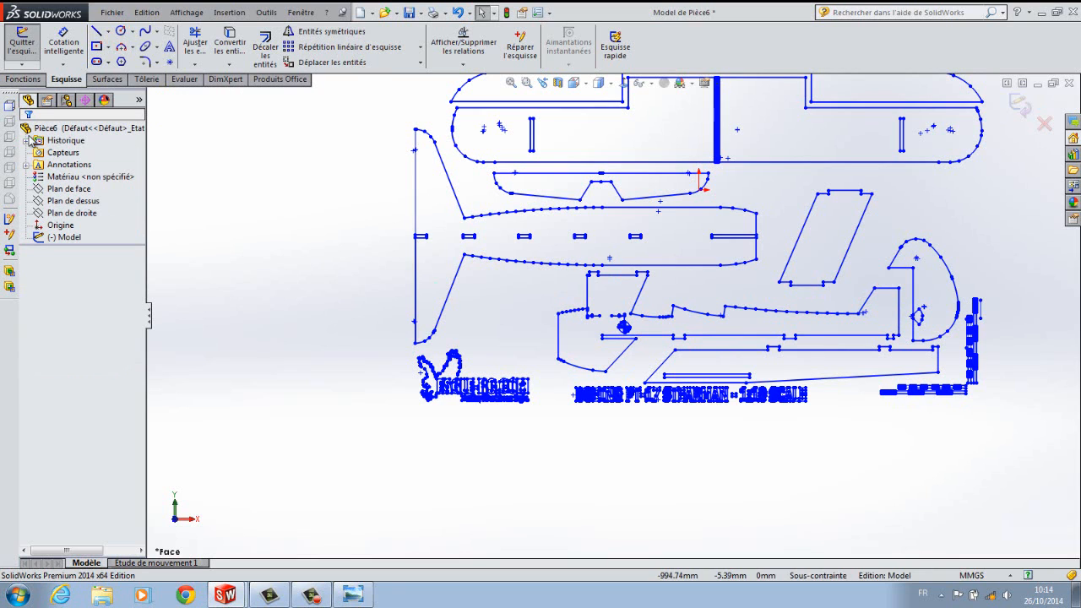
{"action": "left_click", "coordinate": [22, 42]}
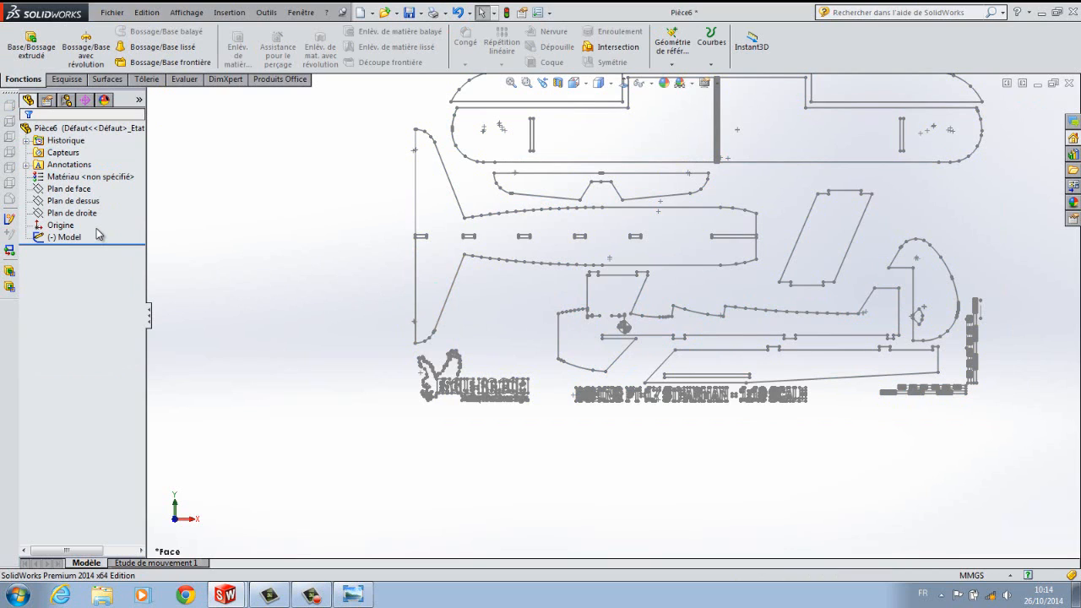
Show the front, top and right reference planes and examine how each is oriented relative to the imported plan.
{"action": "left_click", "coordinate": [76, 214]}
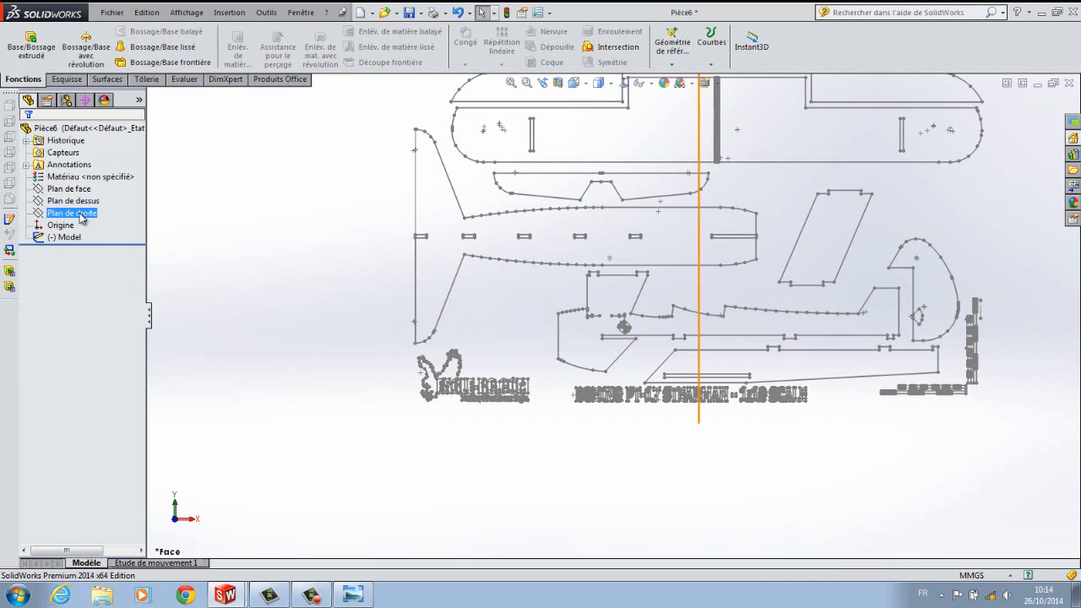
{"action": "left_click", "coordinate": [139, 100]}
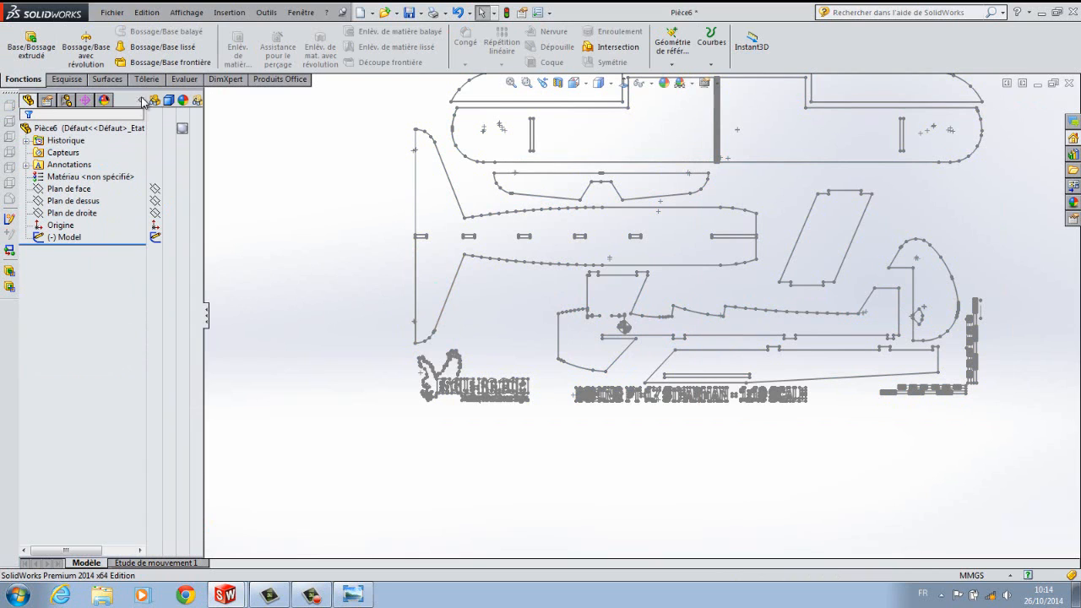
{"action": "left_click", "coordinate": [156, 213]}
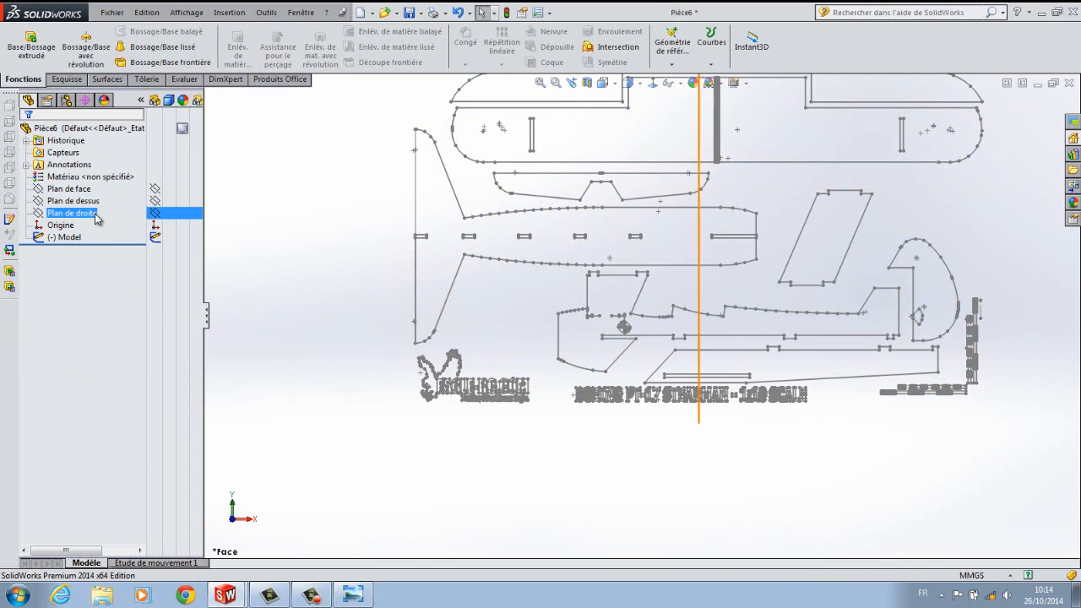
{"action": "left_click", "coordinate": [155, 202], "text": "ctrl"}
{"action": "left_click", "coordinate": [155, 207]}
{"action": "left_click", "coordinate": [245, 330]}
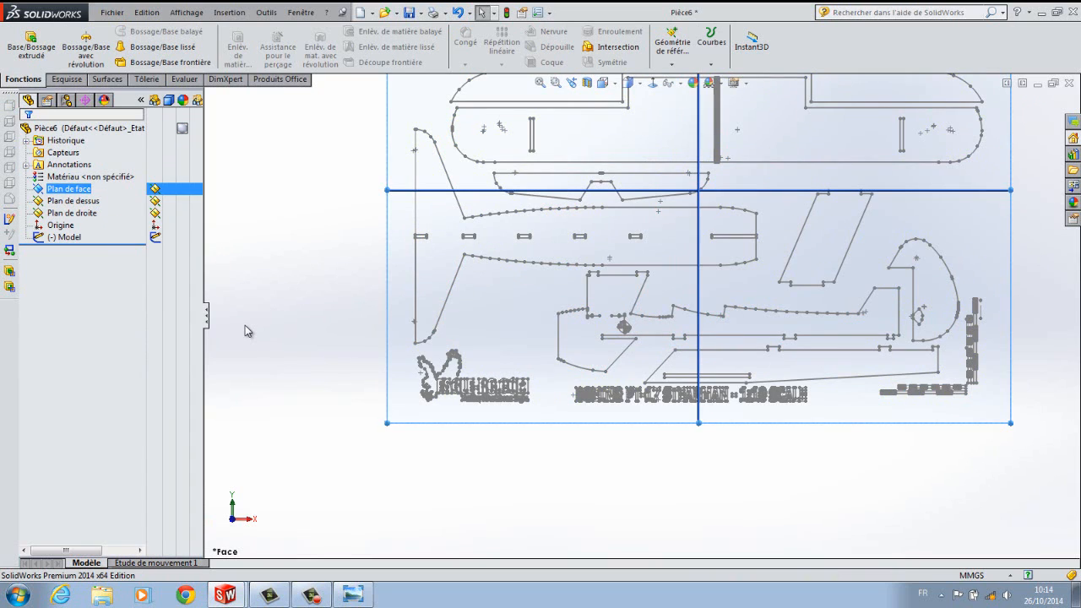
{"action": "scroll", "coordinate": [293, 320], "scroll_direction": "up", "scroll_amount": 5}
{"action": "mouse_move", "coordinate": [295, 320]}
{"action": "middle_mouse_down"}
{"action": "mouse_move", "coordinate": [306, 324]}
{"action": "mouse_move", "coordinate": [294, 327]}
{"action": "middle_mouse_up"}
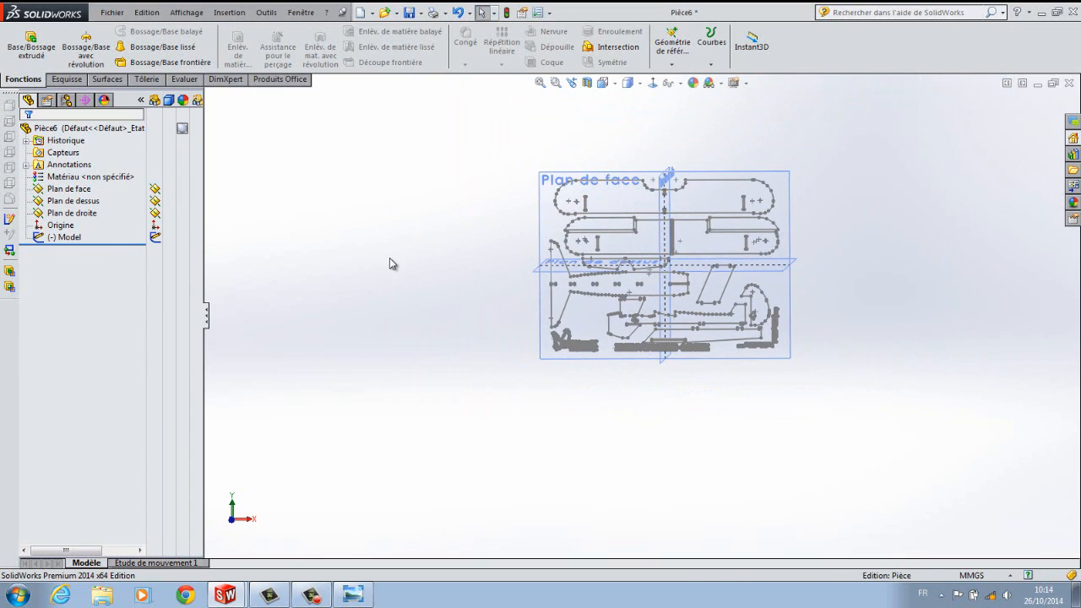
{"action": "middle_click_drag", "start_coordinate": [391, 262], "coordinate": [490, 258]}
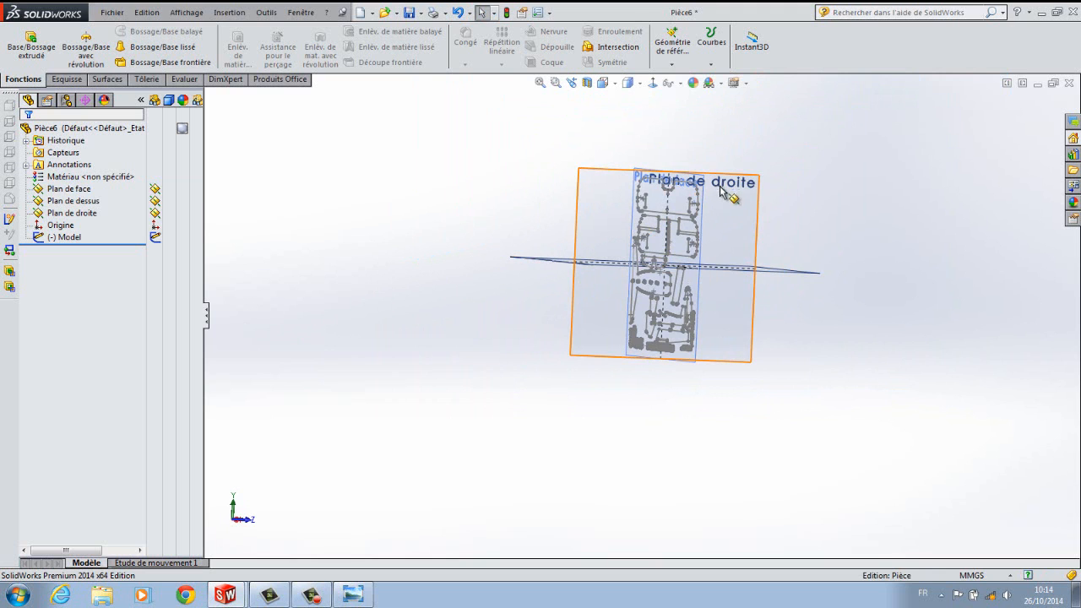
{"action": "middle_click_drag", "start_coordinate": [866, 344], "coordinate": [875, 499]}
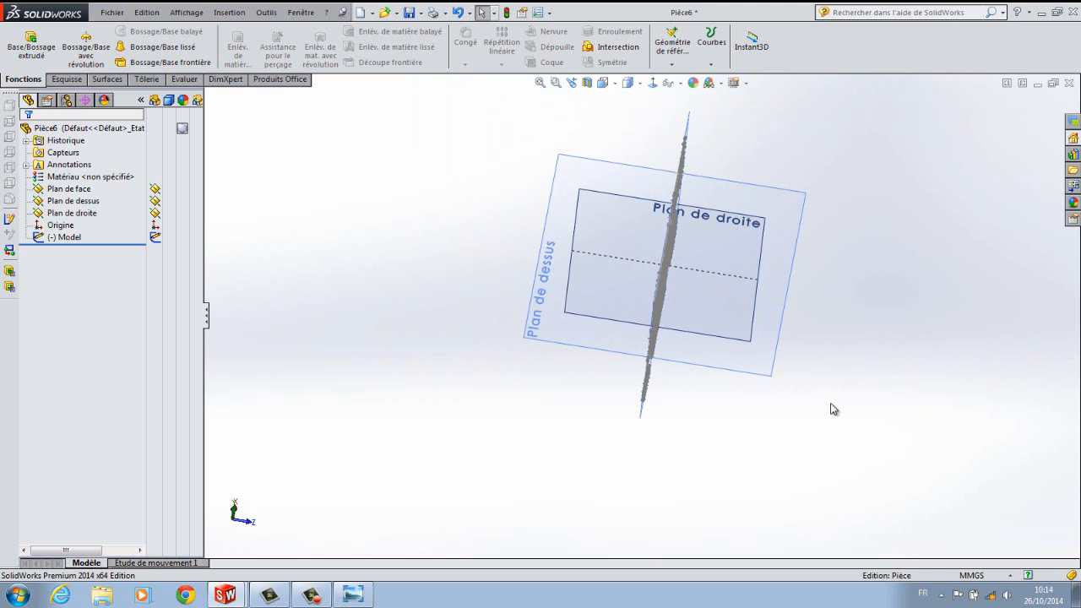
{"action": "mouse_move", "coordinate": [510, 364]}
{"action": "middle_mouse_down"}
{"action": "mouse_move", "coordinate": [473, 359]}
{"action": "mouse_move", "coordinate": [415, 292]}
{"action": "mouse_move", "coordinate": [368, 322]}
{"action": "mouse_move", "coordinate": [345, 309]}
{"action": "mouse_move", "coordinate": [370, 303]}
{"action": "middle_mouse_up"}
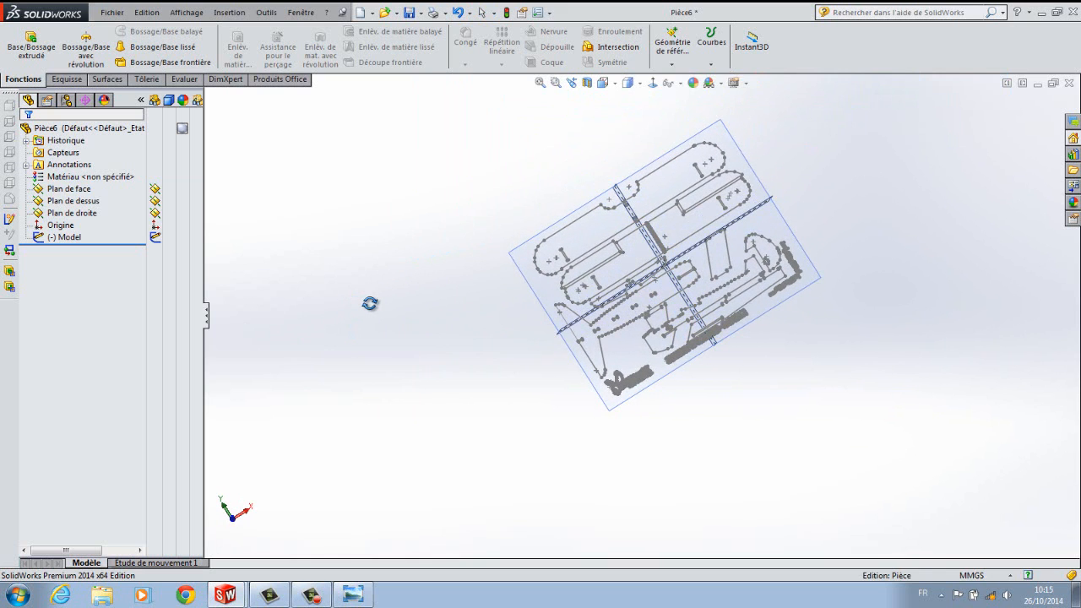
Hide the front, top and right reference planes and restore the view normal to the plan.
{"action": "left_click", "coordinate": [156, 189]}
{"action": "left_click", "coordinate": [155, 201]}
{"action": "left_click", "coordinate": [155, 212]}
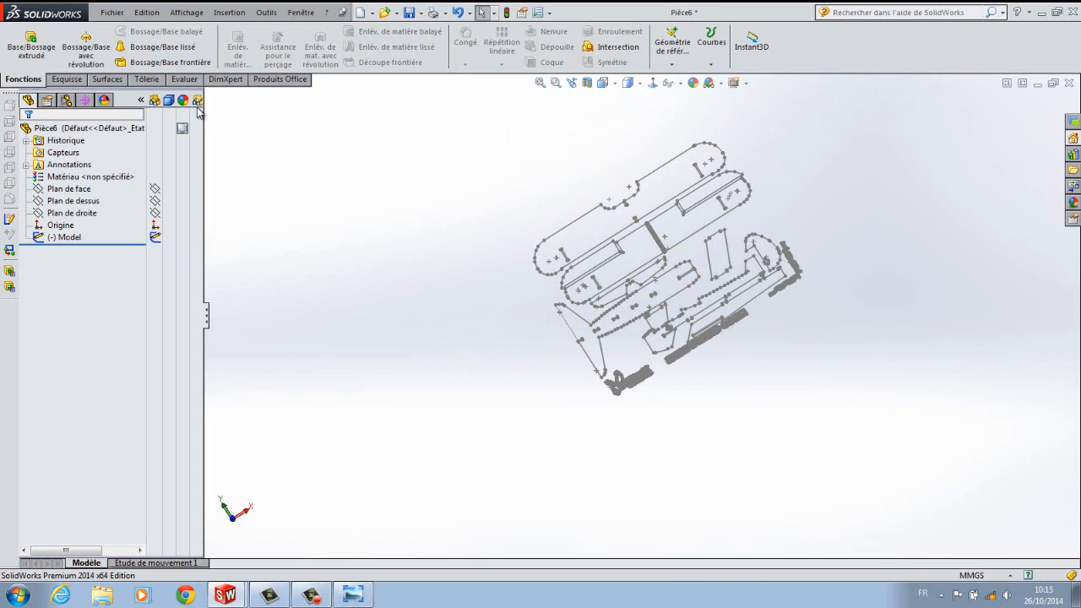
{"action": "left_click", "coordinate": [141, 100]}
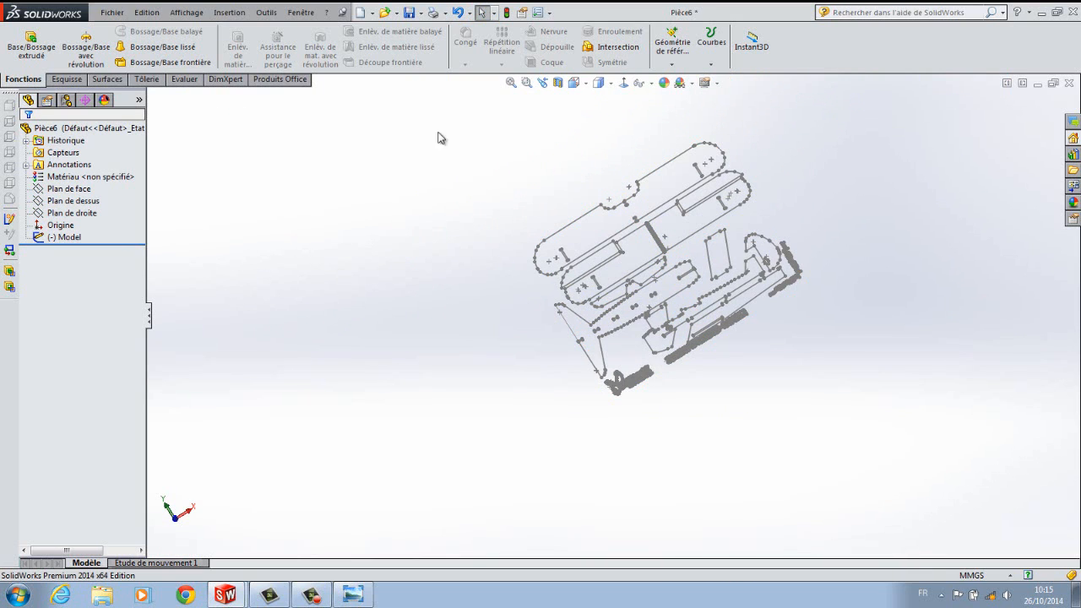
{"action": "left_click", "coordinate": [623, 82]}
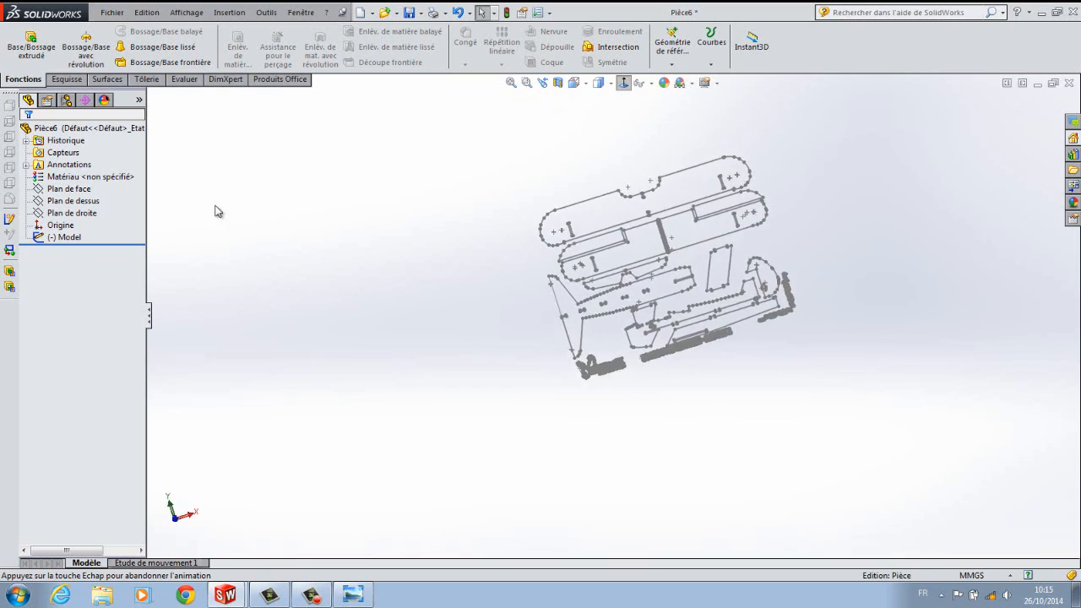
Start a new sketch on the right plane (Plan de droite).
{"action": "left_click", "coordinate": [75, 212]}
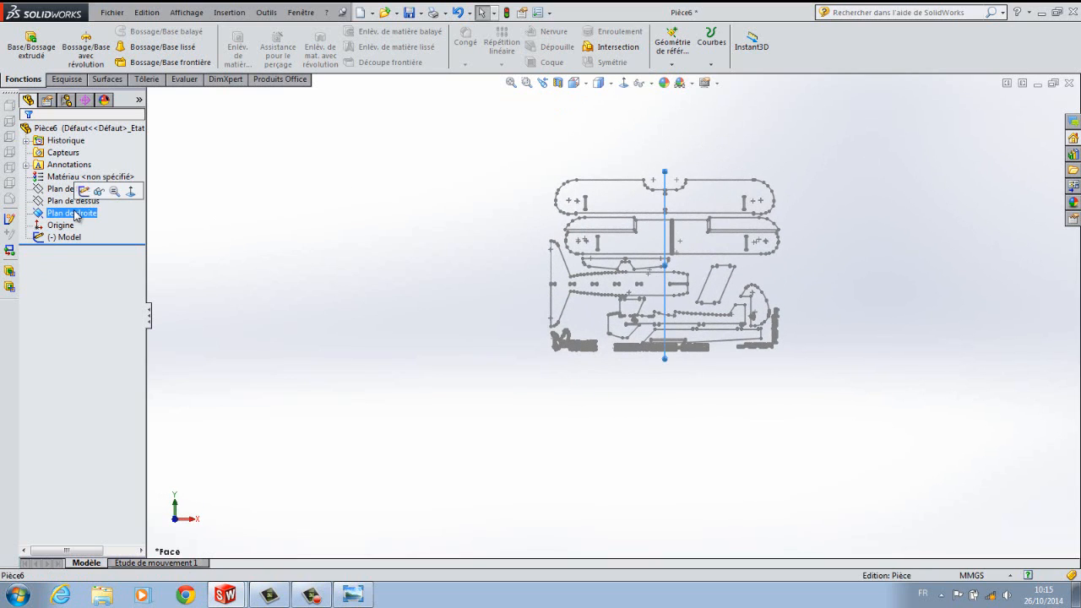
{"action": "left_click", "coordinate": [74, 201], "text": "ctrl"}
{"action": "left_click", "coordinate": [84, 193]}
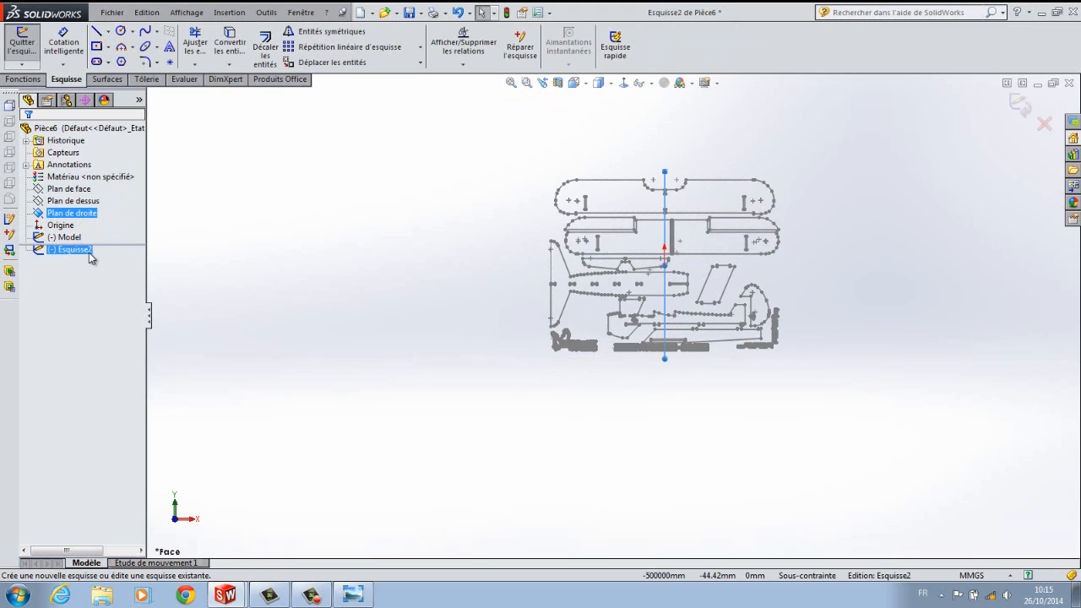
Rename the new sketch as "flan fuselage droite haut".
{"action": "left_click", "coordinate": [92, 253]}
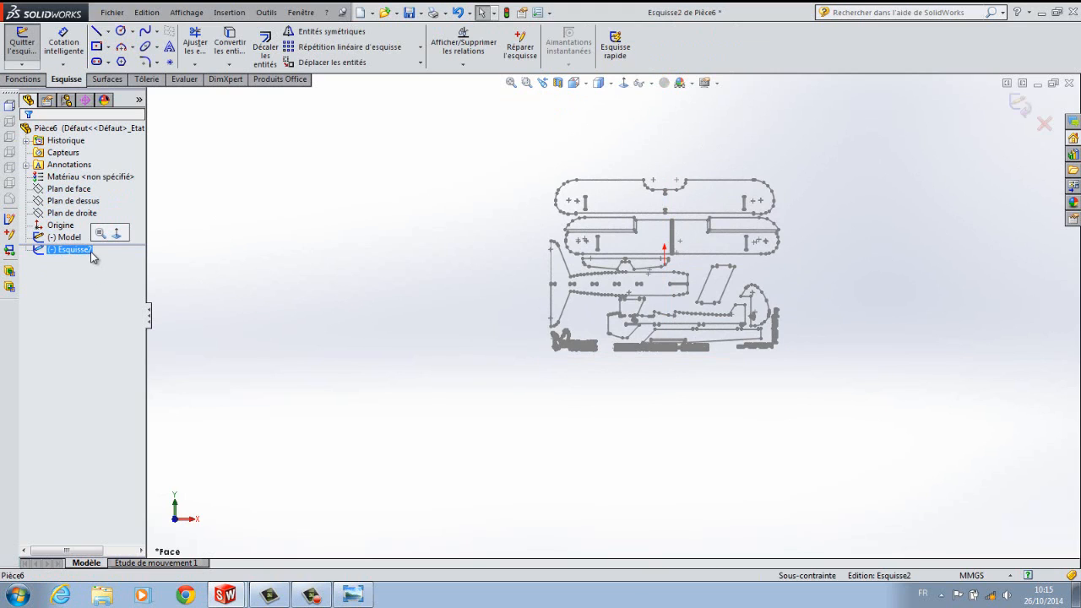
{"action": "left_click", "coordinate": [91, 251]}
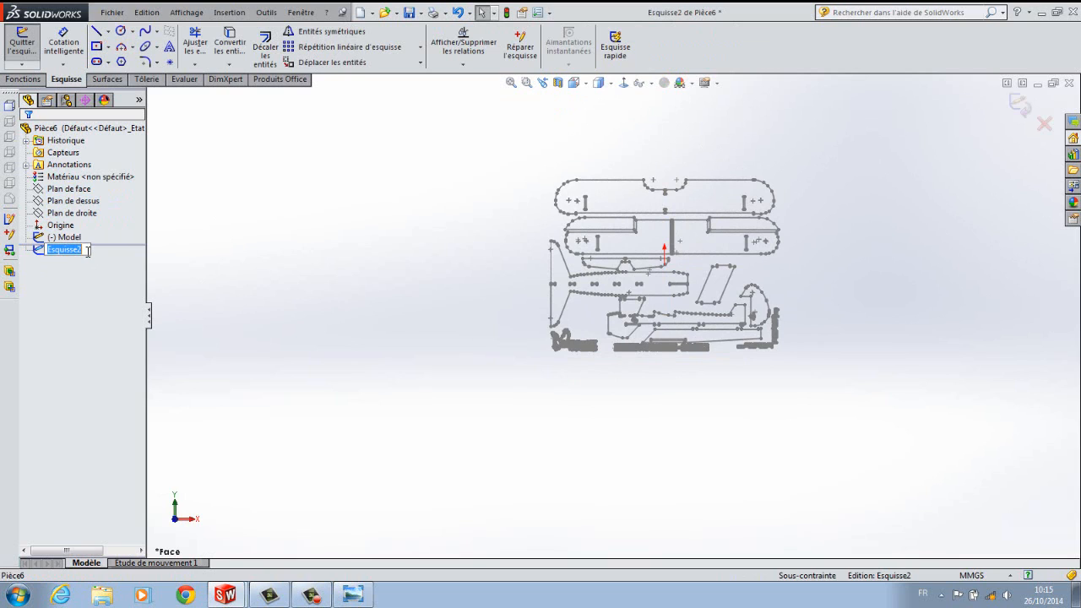
{"action": "type", "text": "flan fuselage droite"}
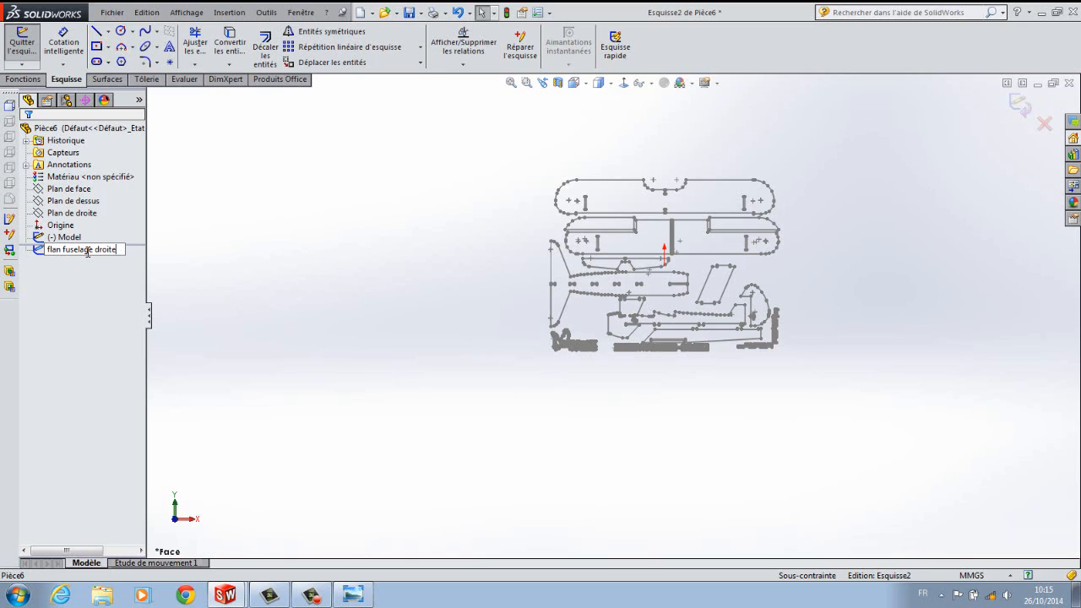
{"action": "type", "text": " haut"}
{"action": "key", "text": "Return"}
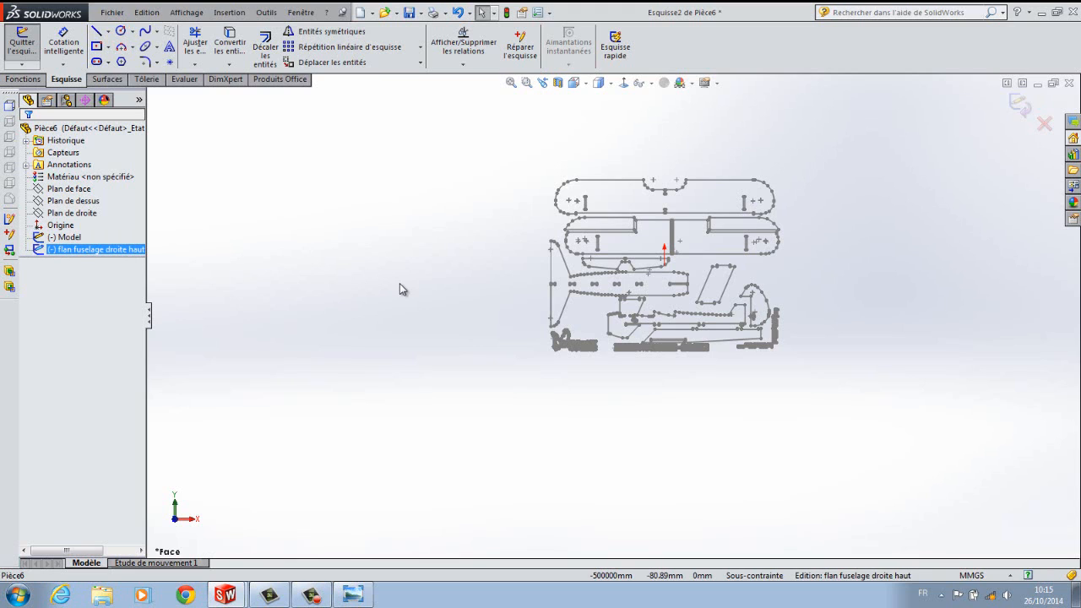
Paste the copied fuselage side outline into the flan fuselage droite haut sketch and orient the view normal to it.
{"action": "key", "text": "ctrl+v"}
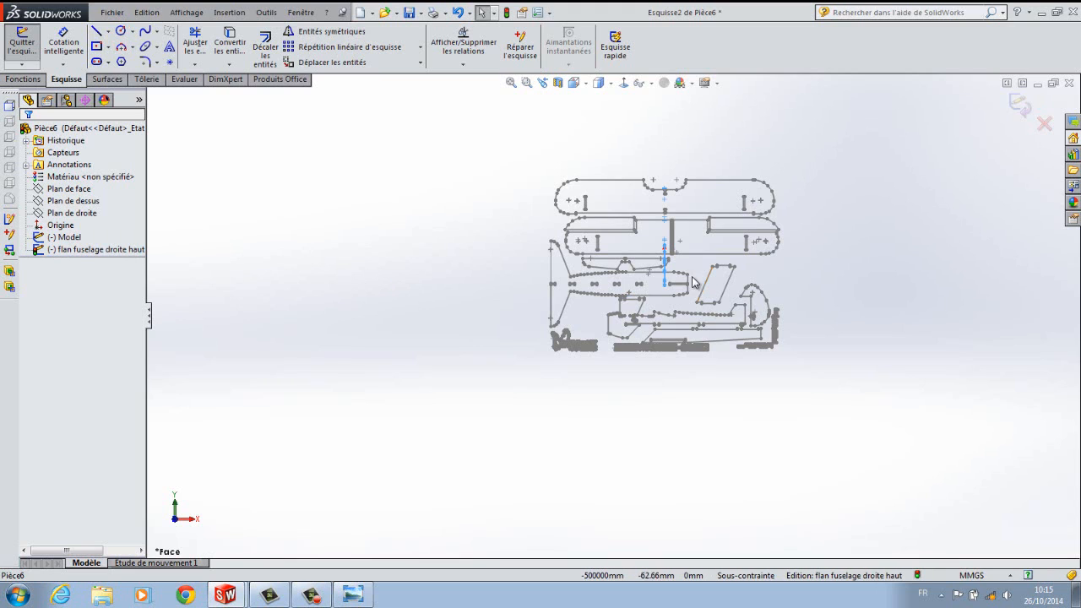
{"action": "scroll", "coordinate": [657, 282], "scroll_direction": "down", "scroll_amount": 5}
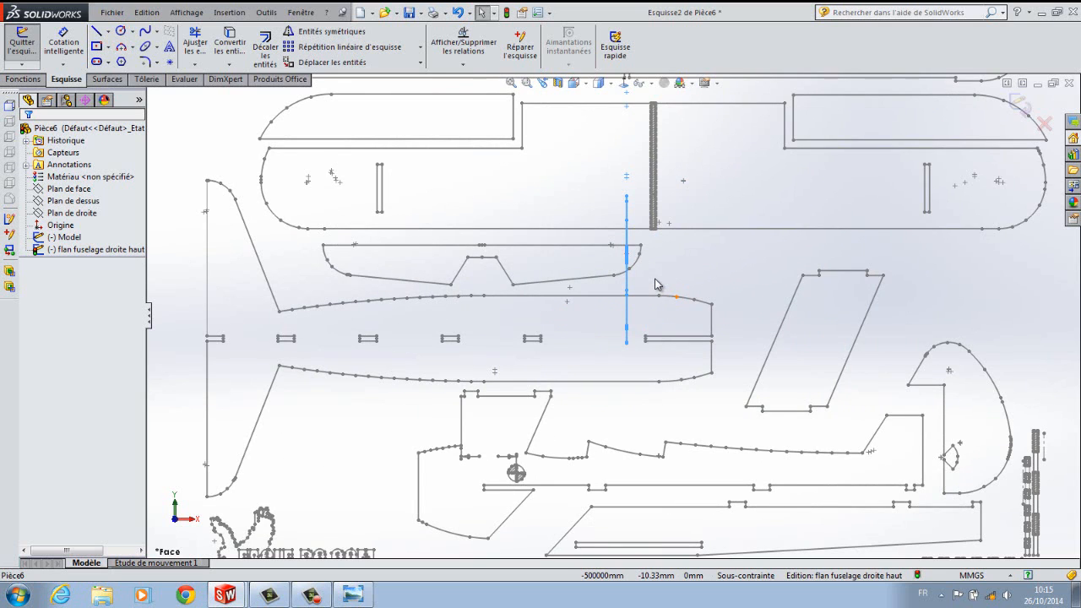
{"action": "scroll", "coordinate": [658, 284], "scroll_direction": "up", "scroll_amount": 5}
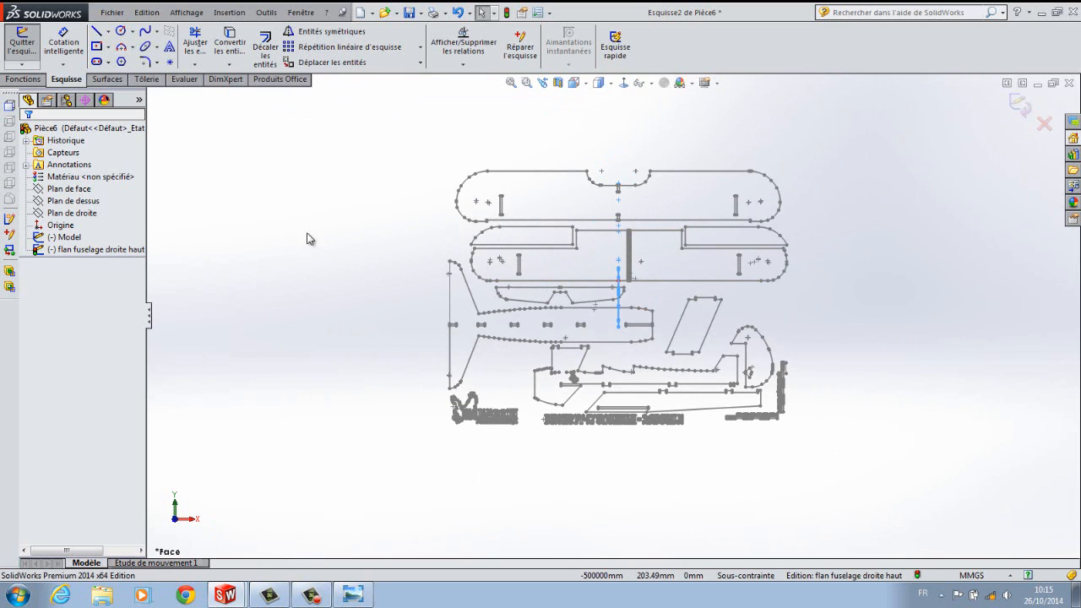
{"action": "left_click", "coordinate": [106, 251]}
{"action": "left_click", "coordinate": [608, 84]}
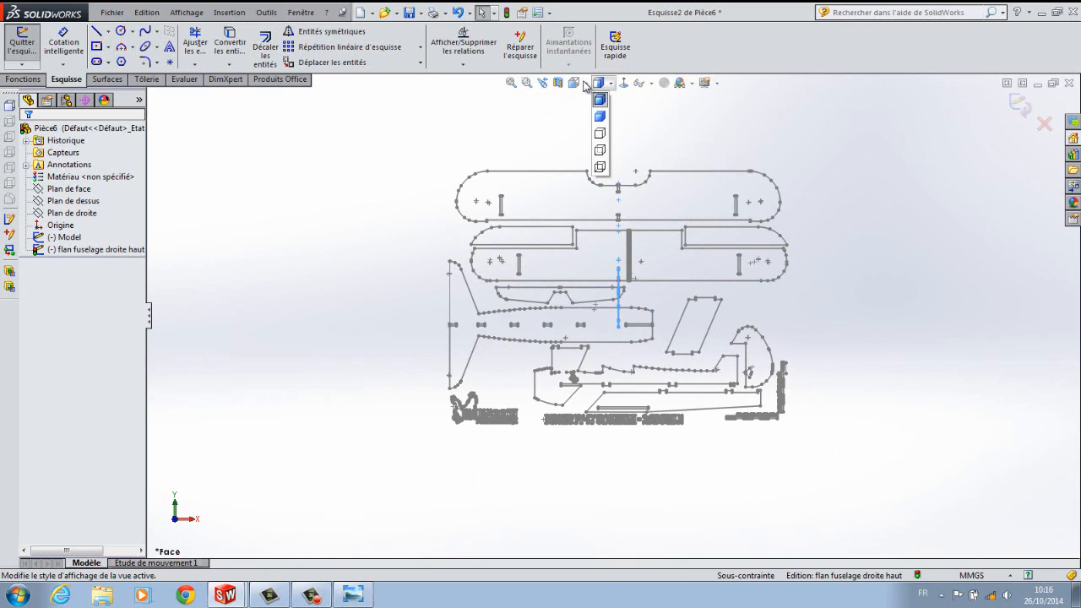
{"action": "left_click", "coordinate": [573, 83]}
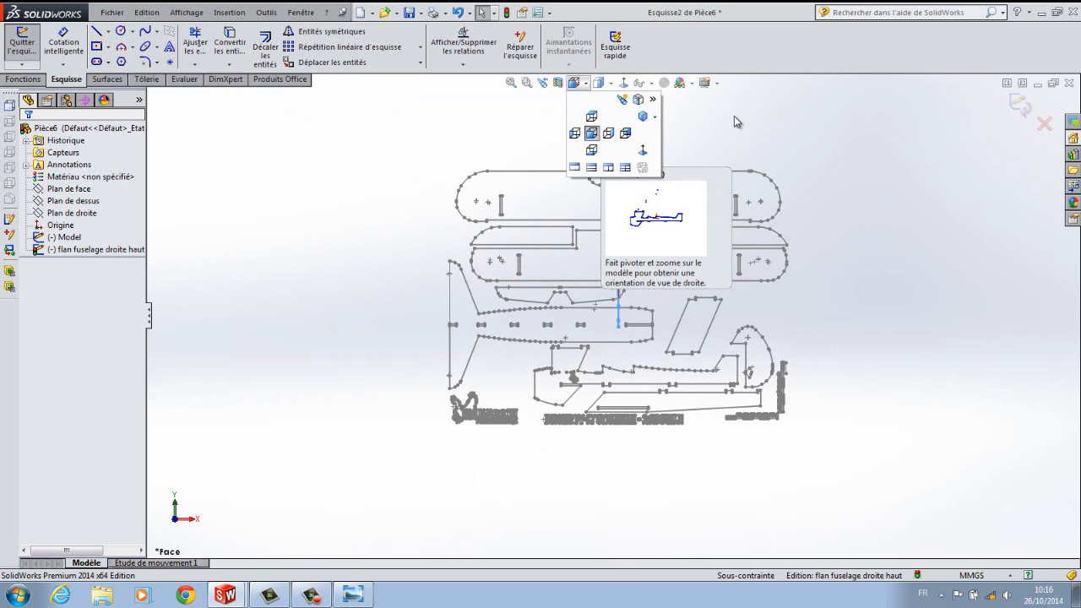
{"action": "left_click", "coordinate": [122, 250]}
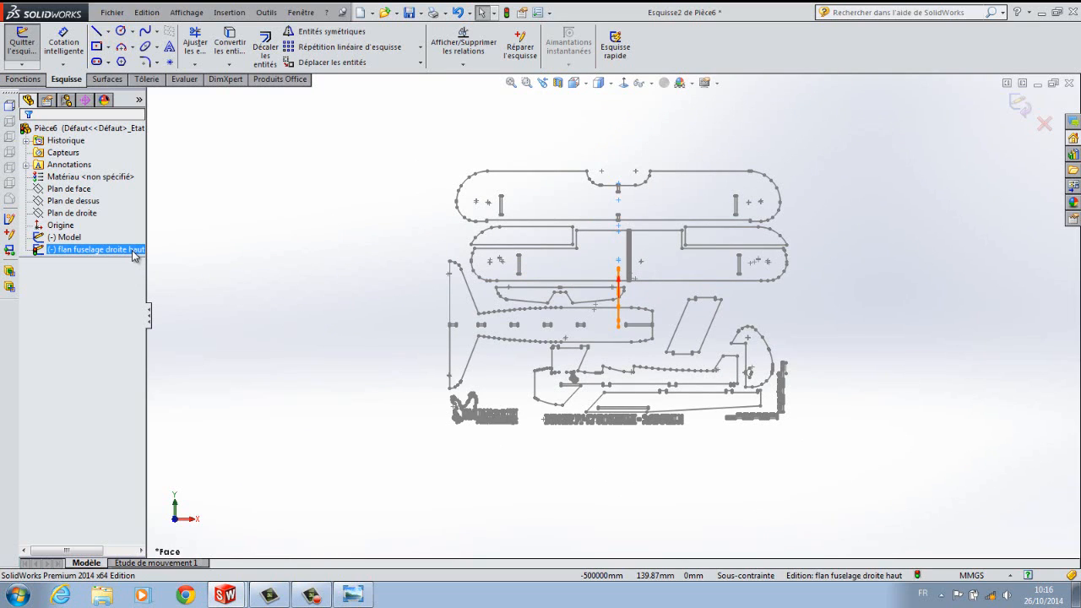
{"action": "left_click", "coordinate": [623, 84]}
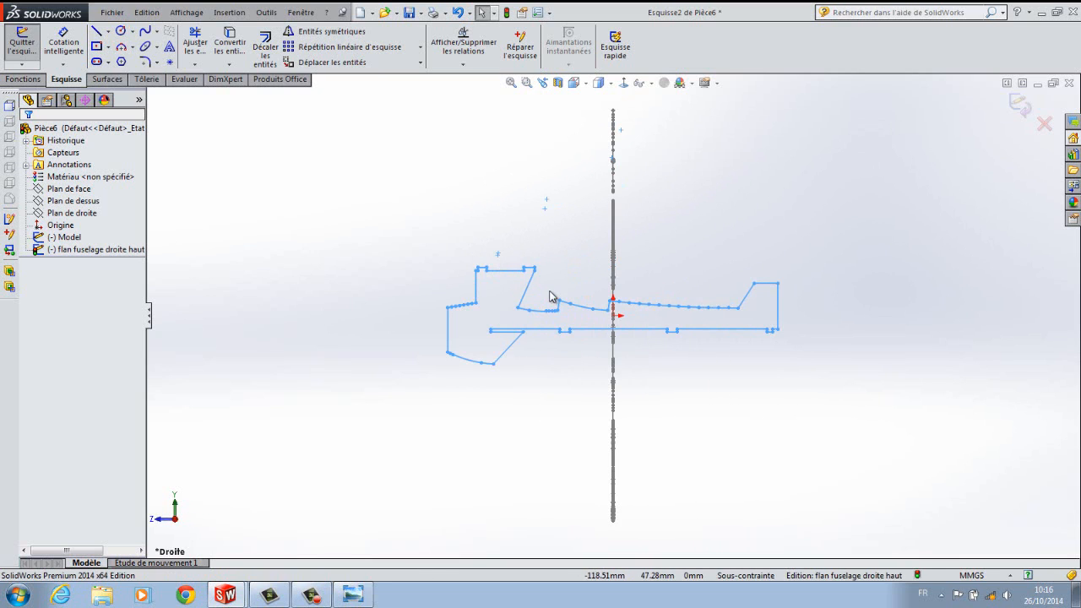
Move the entire fuselage side outline about 2170 mm forward, clear of the plan, using its vertical nose edge as the base point.
{"action": "scroll", "coordinate": [553, 281], "scroll_direction": "up", "scroll_amount": 3}
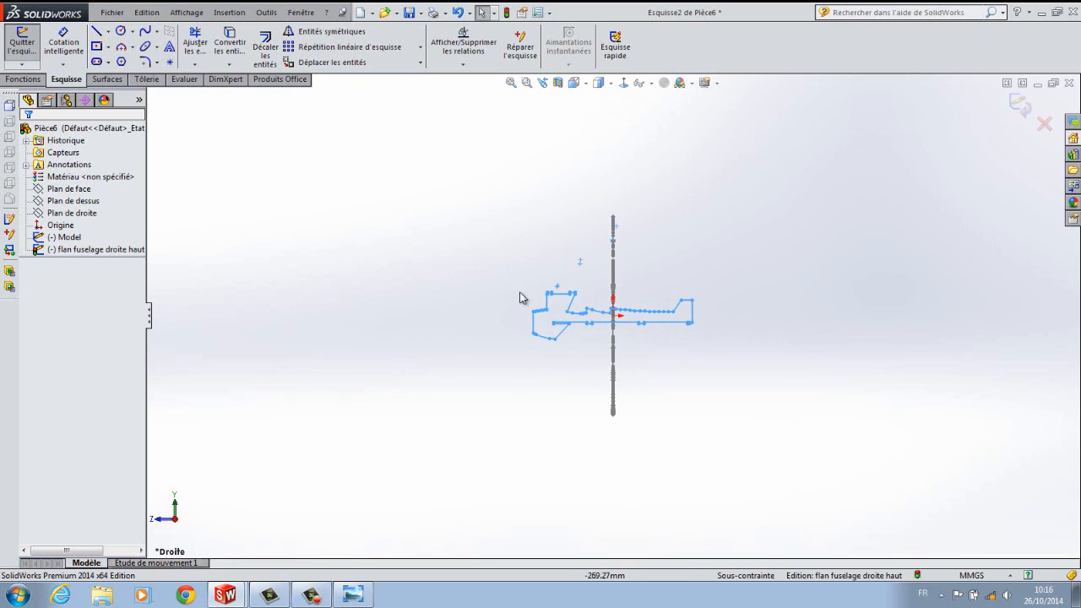
{"action": "left_click", "coordinate": [449, 293]}
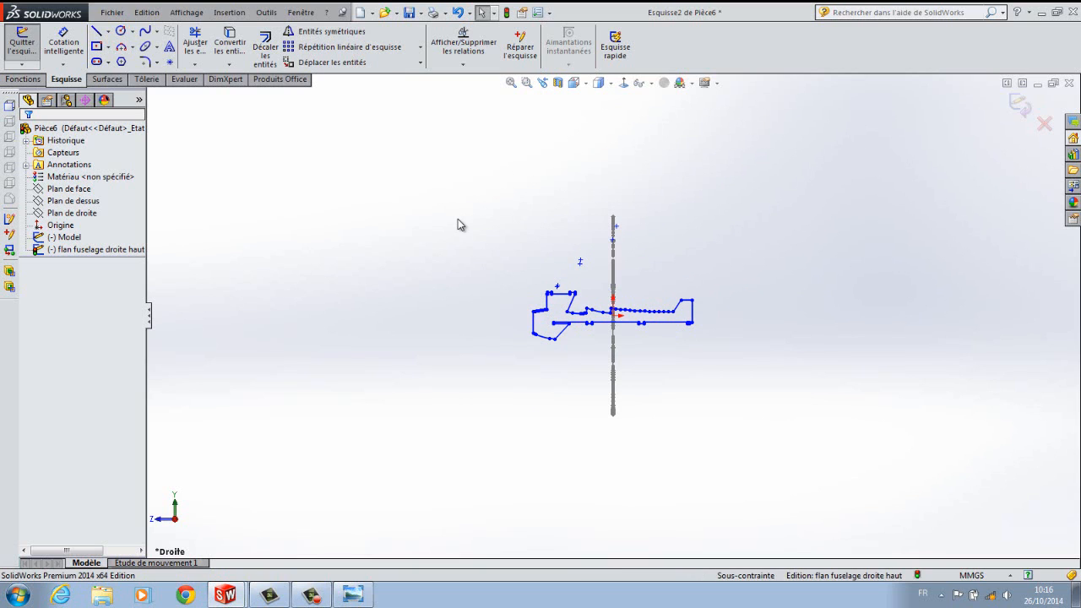
{"action": "mouse_move", "coordinate": [457, 219]}
{"action": "left_mouse_down"}
{"action": "mouse_move", "coordinate": [504, 324]}
{"action": "mouse_move", "coordinate": [766, 372]}
{"action": "left_mouse_up"}
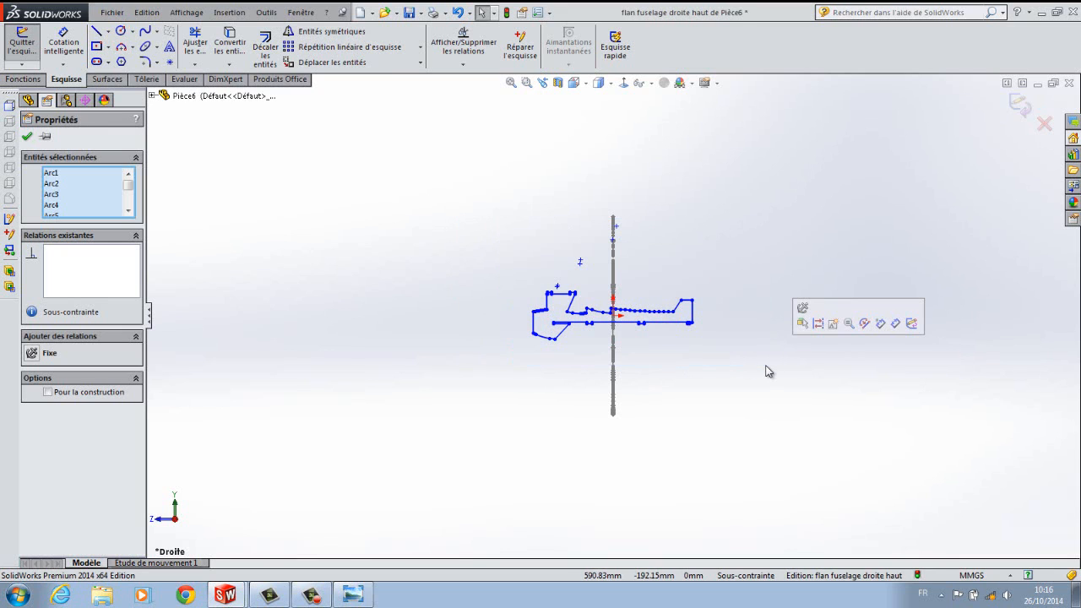
{"action": "left_click", "coordinate": [27, 137]}
{"action": "mouse_move", "coordinate": [458, 255]}
{"action": "left_mouse_down"}
{"action": "mouse_move", "coordinate": [528, 301]}
{"action": "mouse_move", "coordinate": [737, 384]}
{"action": "left_mouse_up"}
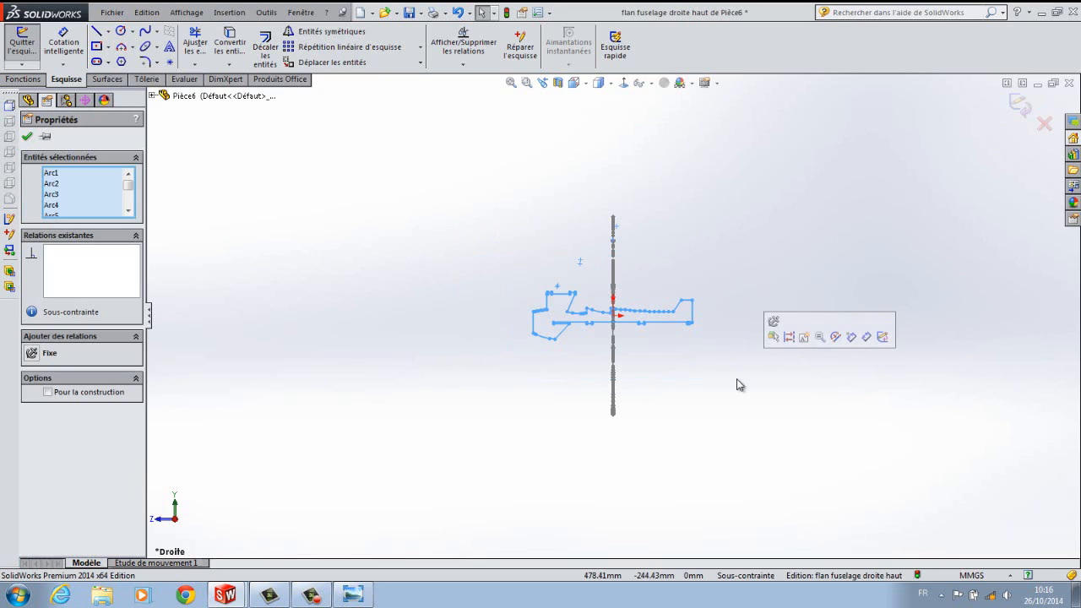
{"action": "left_click", "coordinate": [346, 62]}
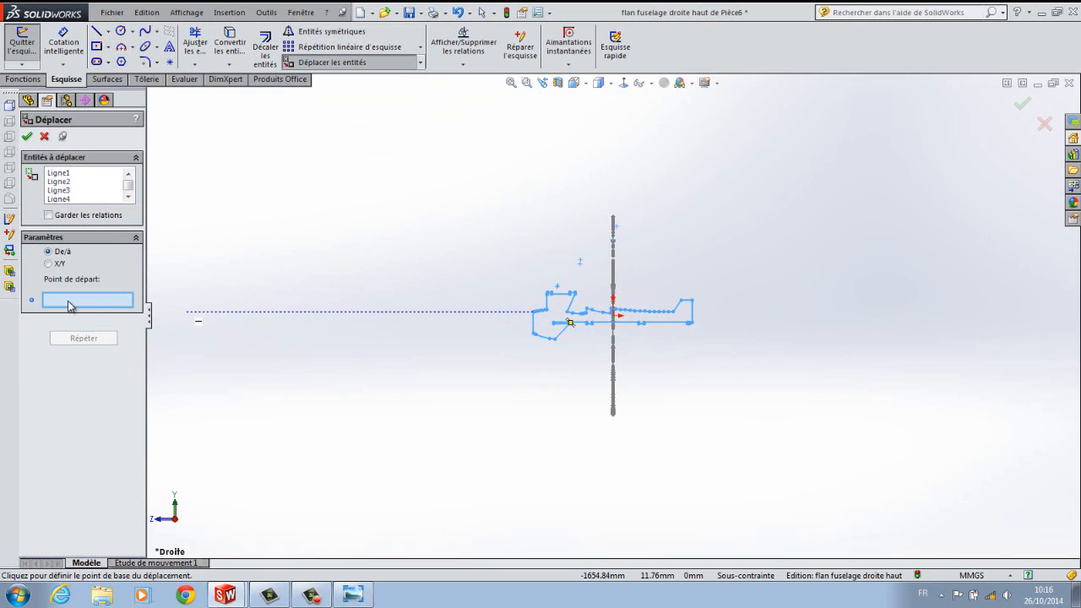
{"action": "scroll", "coordinate": [575, 332], "scroll_direction": "down", "scroll_amount": 5}
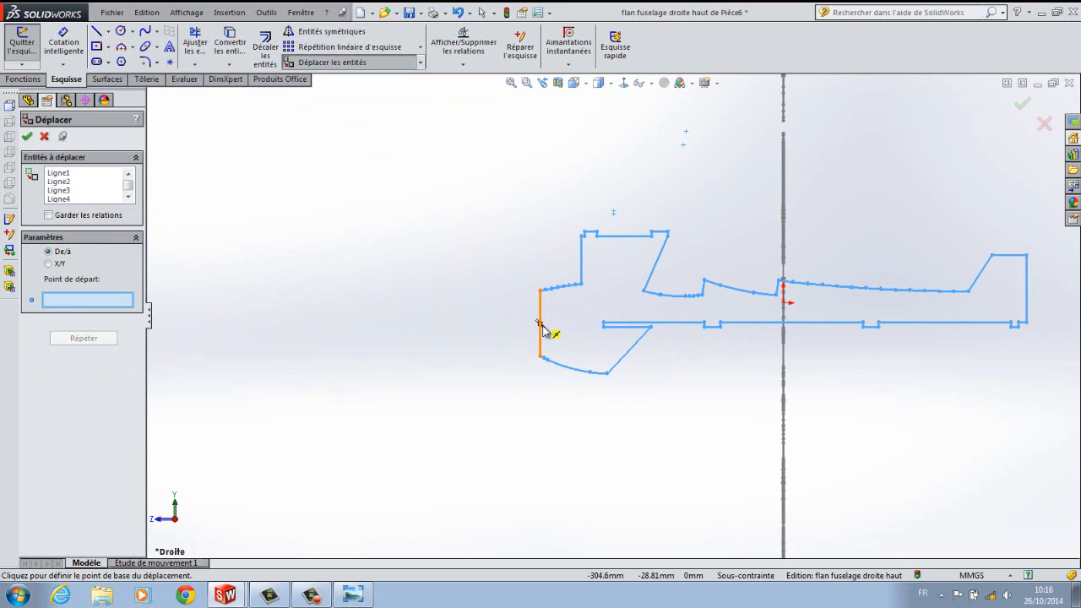
{"action": "left_click", "coordinate": [541, 326]}
{"action": "scroll", "coordinate": [405, 330], "scroll_direction": "up", "scroll_amount": 10}
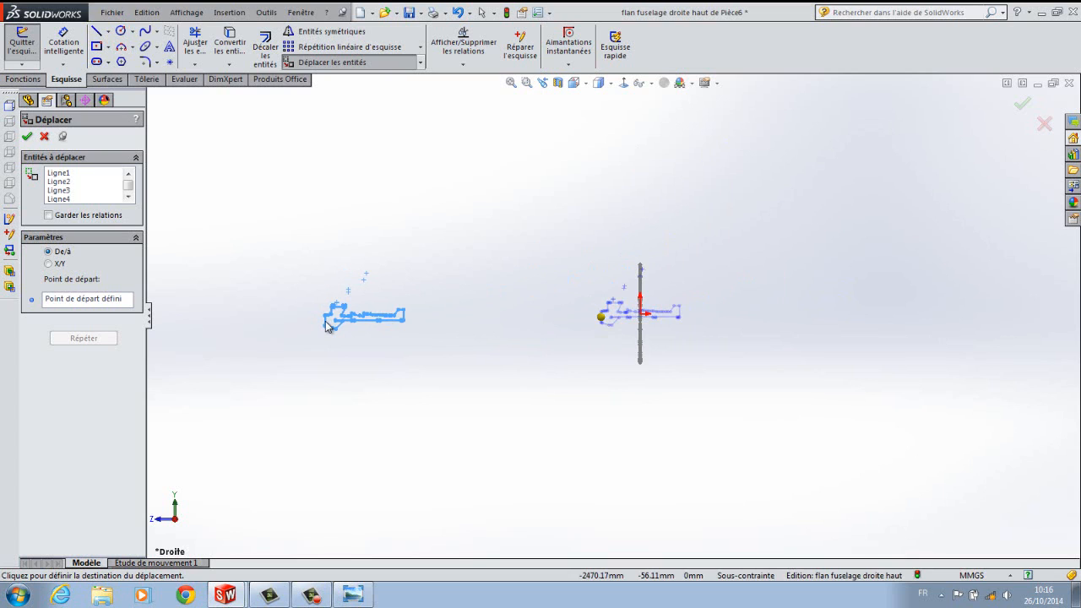
{"action": "left_click", "coordinate": [326, 326]}
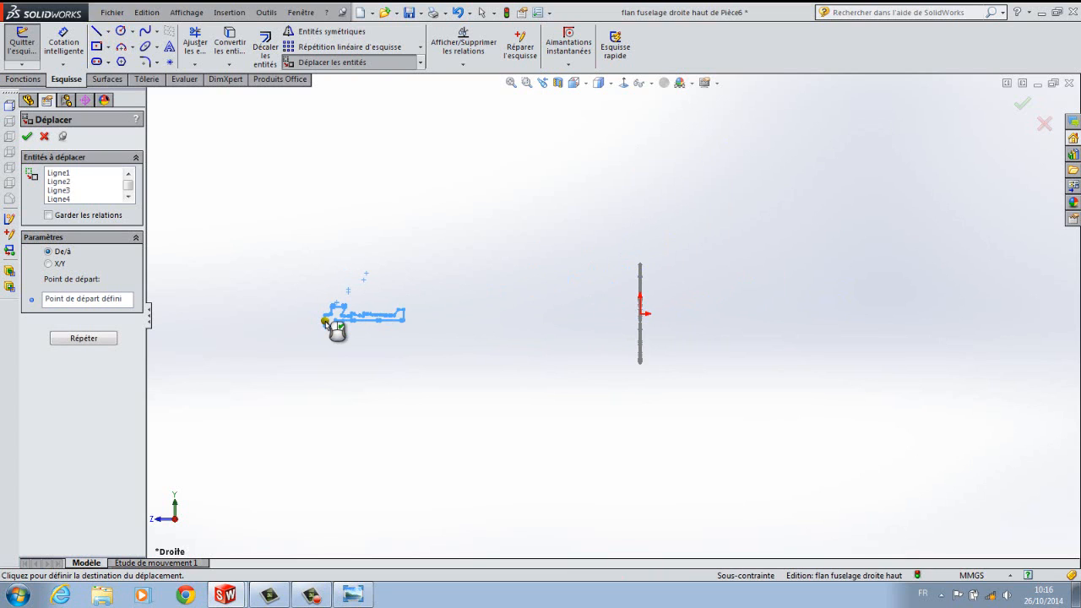
{"action": "key", "text": "Escape"}
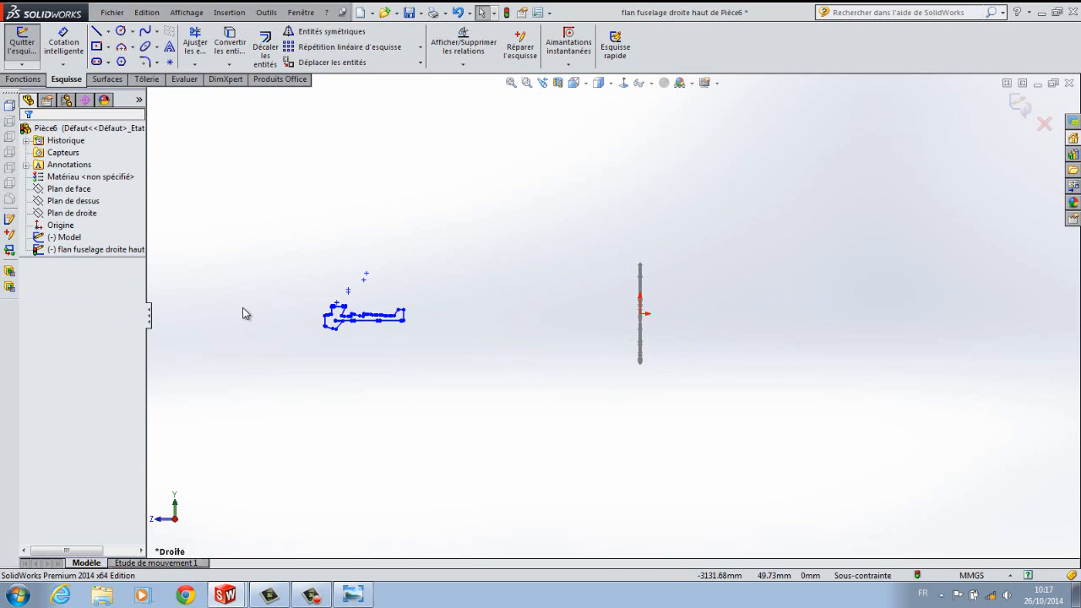
Start a boss extrusion of the flan fuselage droite haut sketch and set its depth to 6 mm.
{"action": "mouse_move", "coordinate": [243, 313]}
{"action": "middle_mouse_down"}
{"action": "mouse_move", "coordinate": [282, 328]}
{"action": "mouse_move", "coordinate": [263, 326]}
{"action": "mouse_move", "coordinate": [265, 335]}
{"action": "middle_mouse_up"}
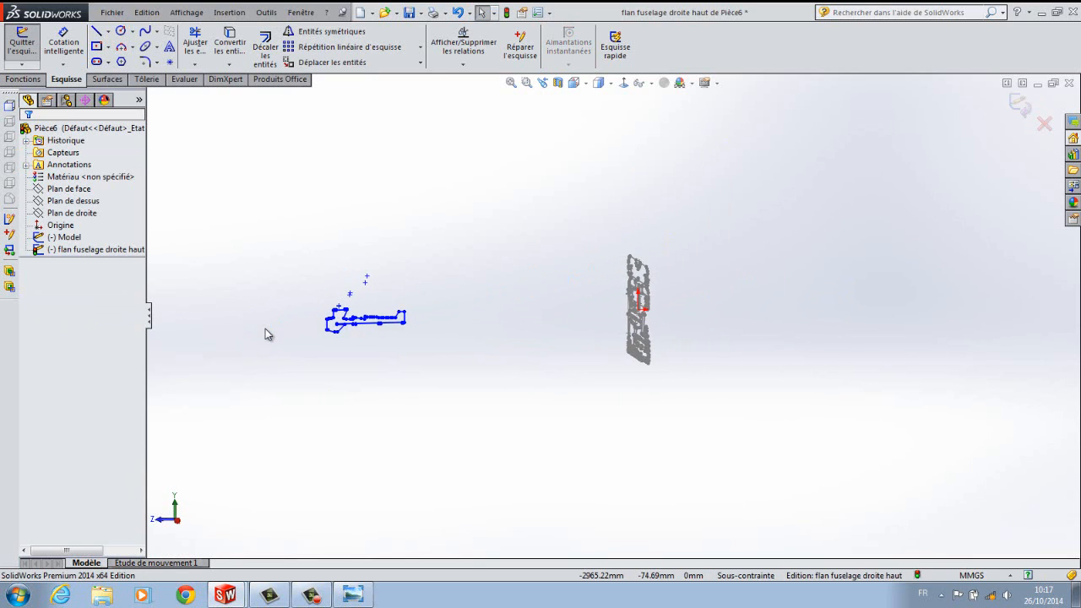
{"action": "left_click", "coordinate": [26, 79]}
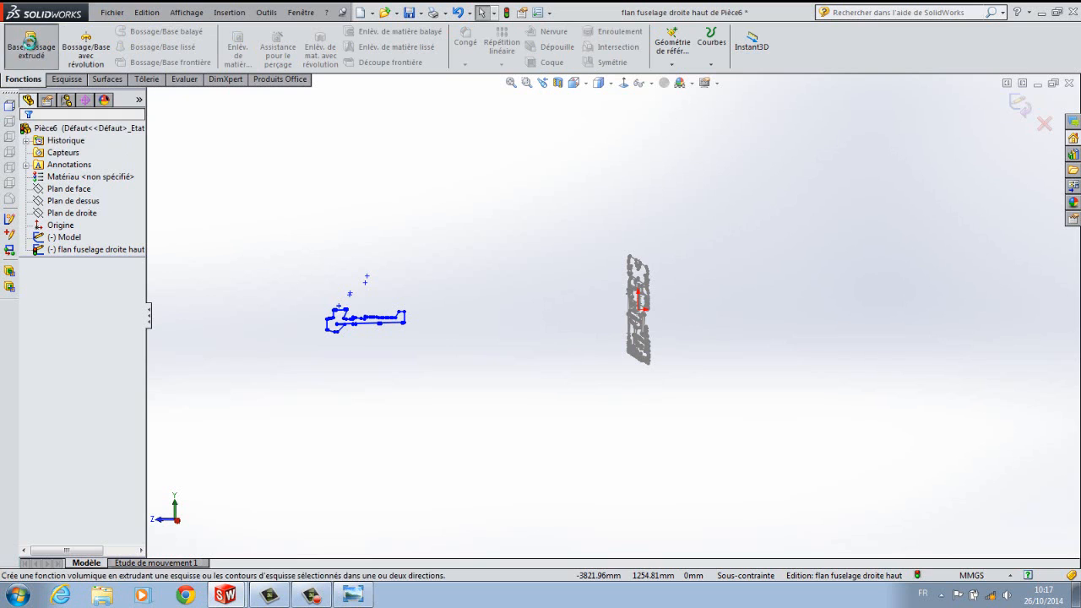
{"action": "left_click", "coordinate": [31, 47]}
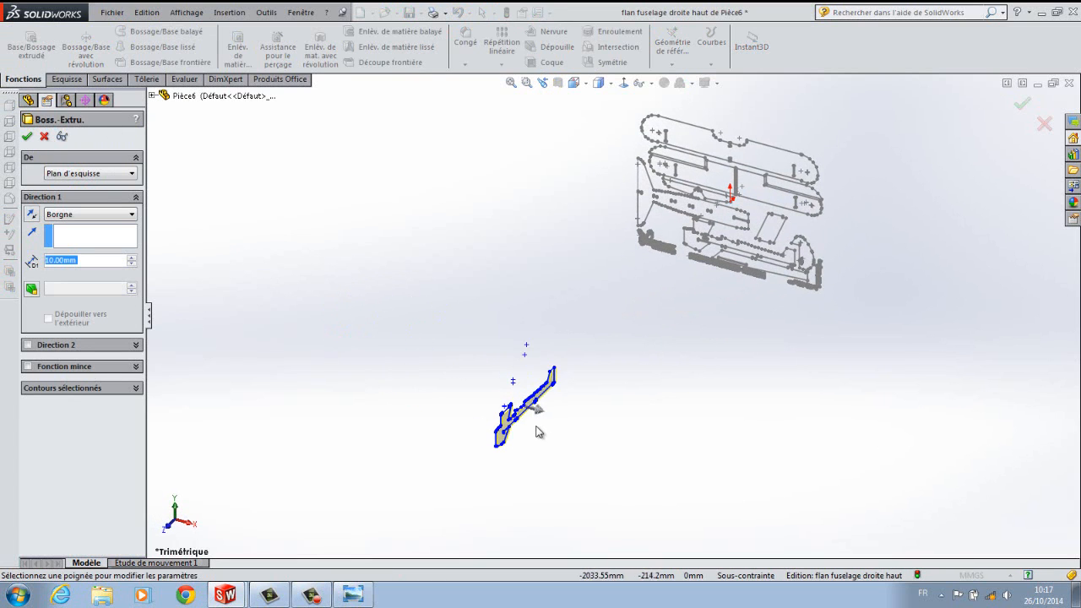
{"action": "scroll", "coordinate": [529, 427], "scroll_direction": "down", "scroll_amount": 5}
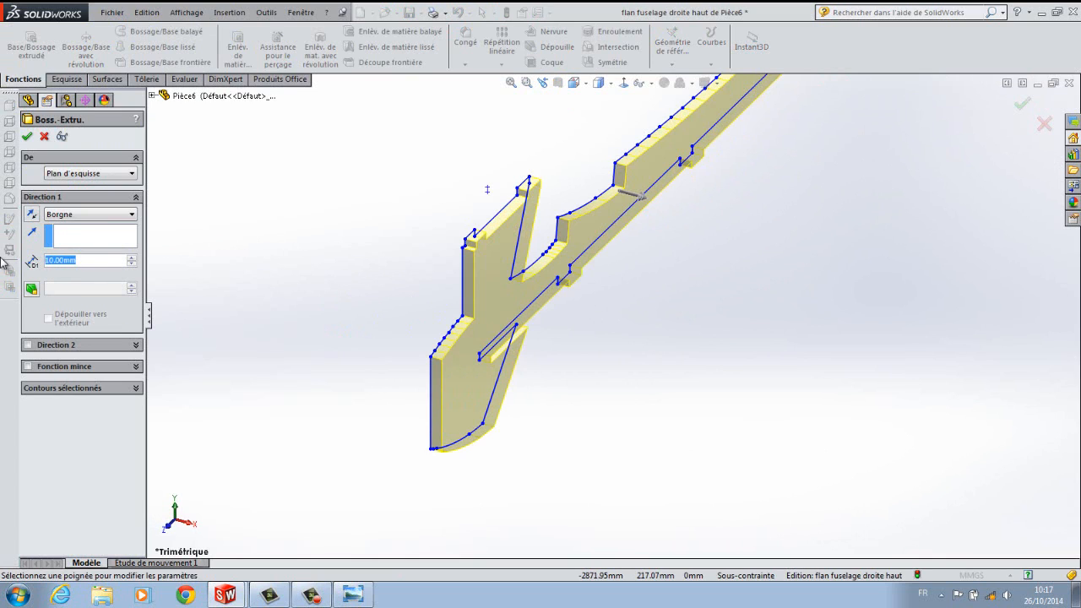
{"action": "type", "text": "5"}
{"action": "key", "text": "Return"}
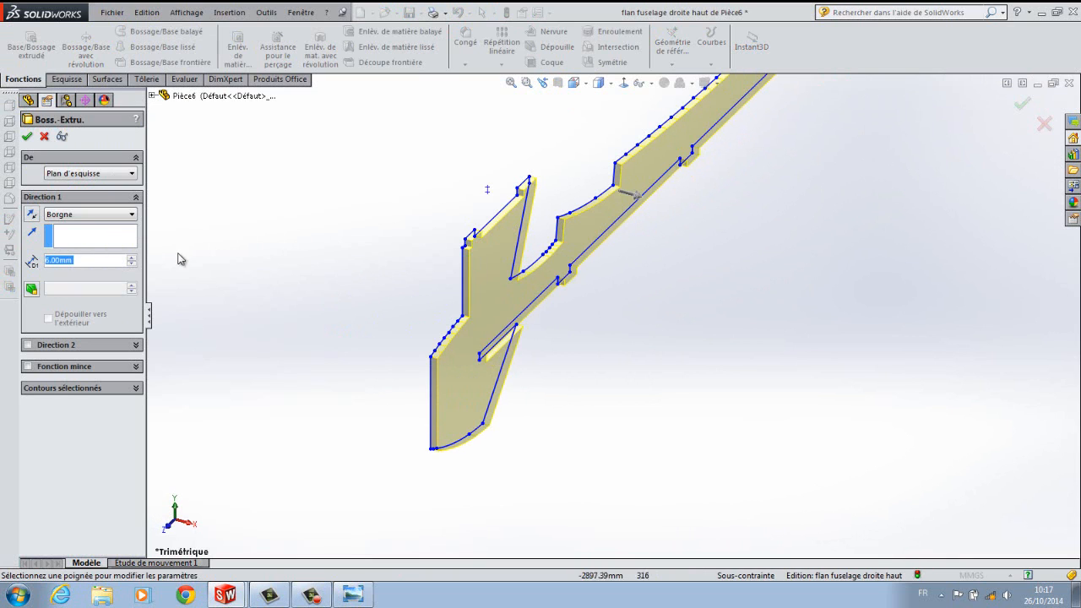
{"action": "type", "text": "6"}
{"action": "key", "text": "Return"}
{"action": "middle_click_drag", "start_coordinate": [298, 303], "coordinate": [724, 299]}
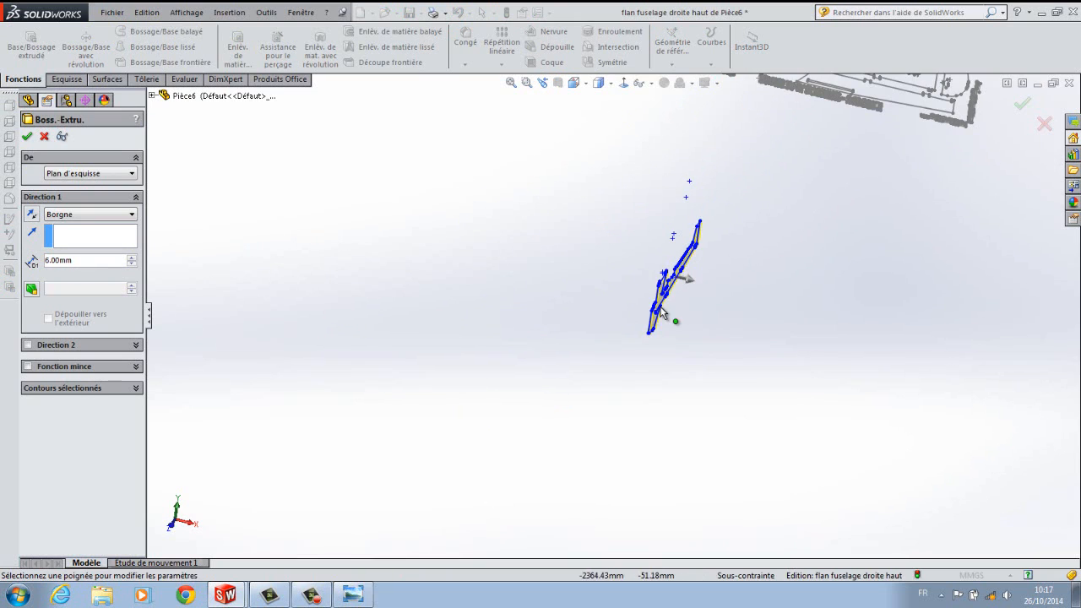
{"action": "scroll", "coordinate": [661, 312], "scroll_direction": "down", "scroll_amount": 1}
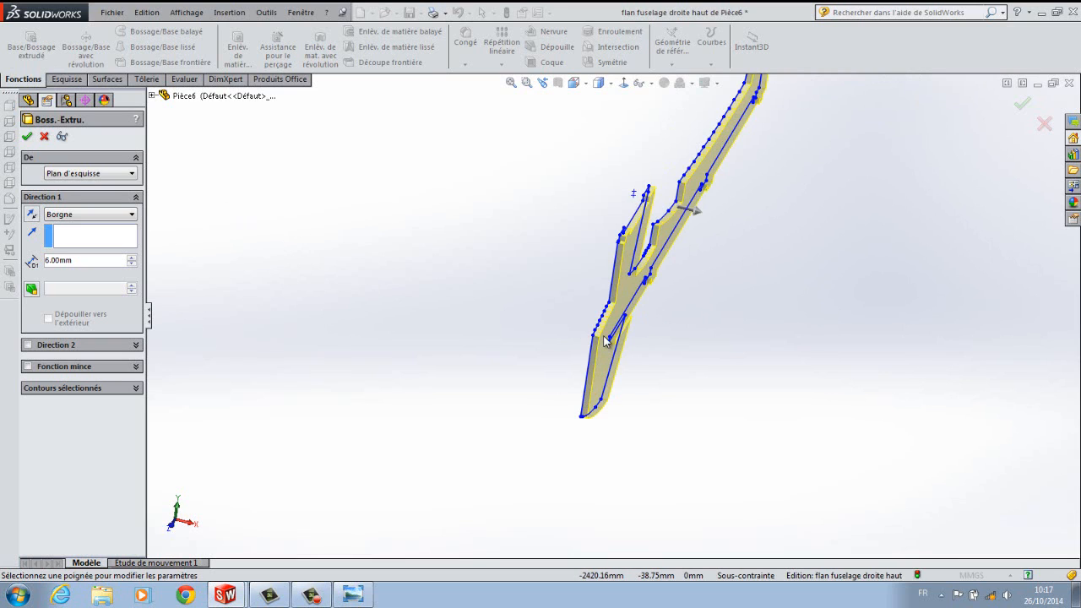
{"action": "scroll", "coordinate": [605, 341], "scroll_direction": "down", "scroll_amount": 2}
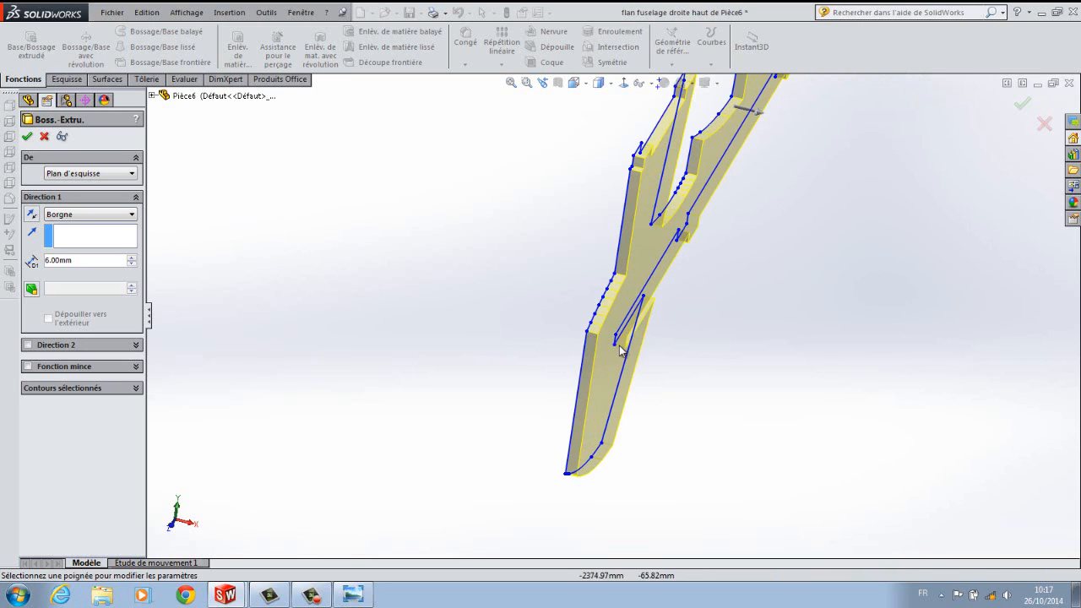
{"action": "scroll", "coordinate": [594, 336], "scroll_direction": "up", "scroll_amount": 1}
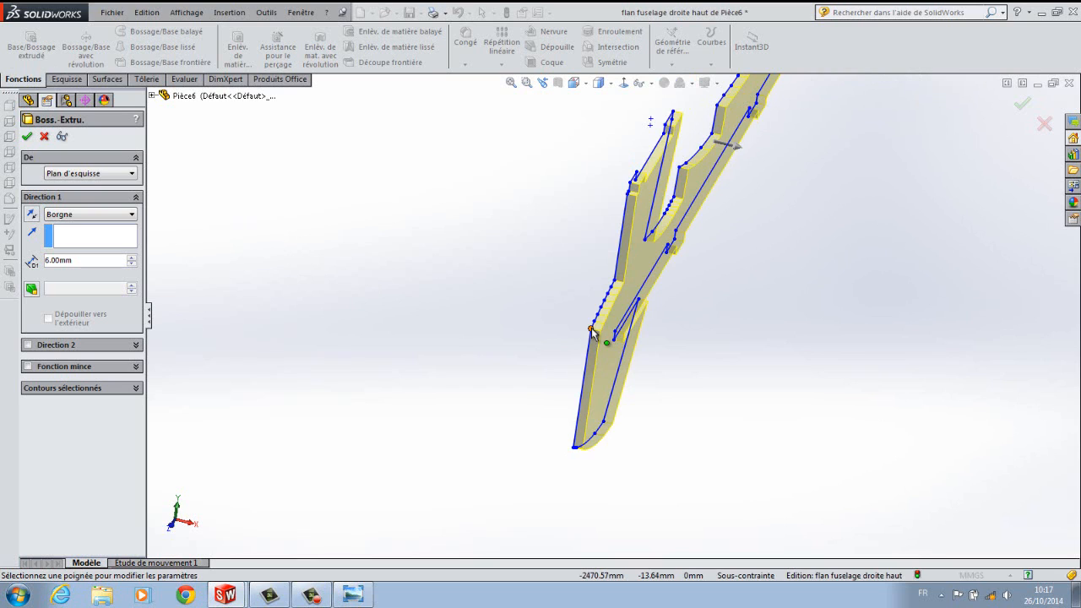
Set the extrusion's end condition to mid-plane (Plan milieu) and create the fuselage side solid.
{"action": "left_click", "coordinate": [32, 216]}
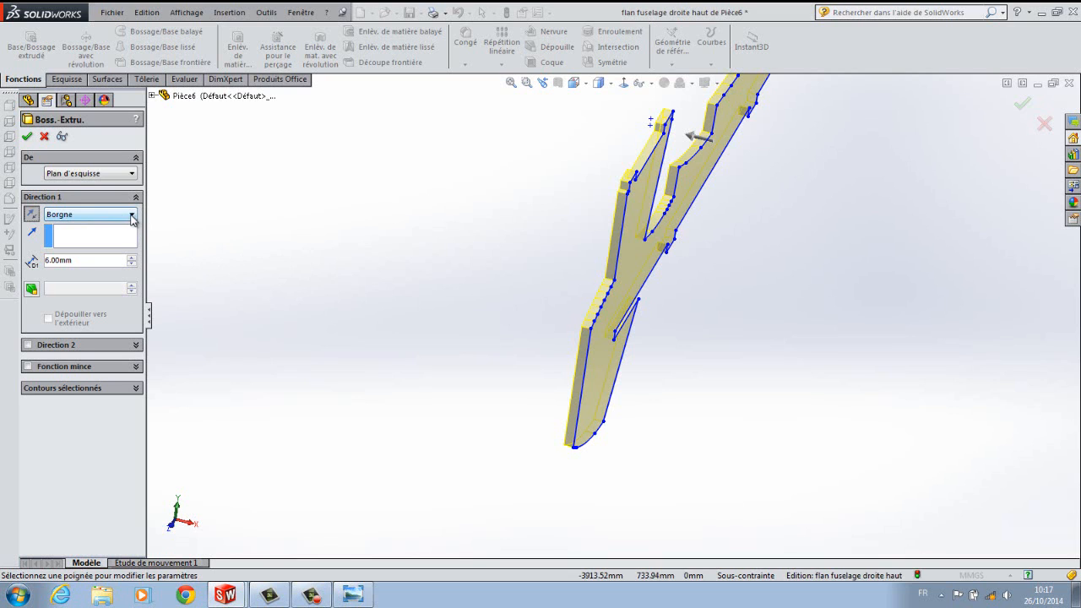
{"action": "left_click", "coordinate": [132, 217]}
{"action": "left_click", "coordinate": [88, 271]}
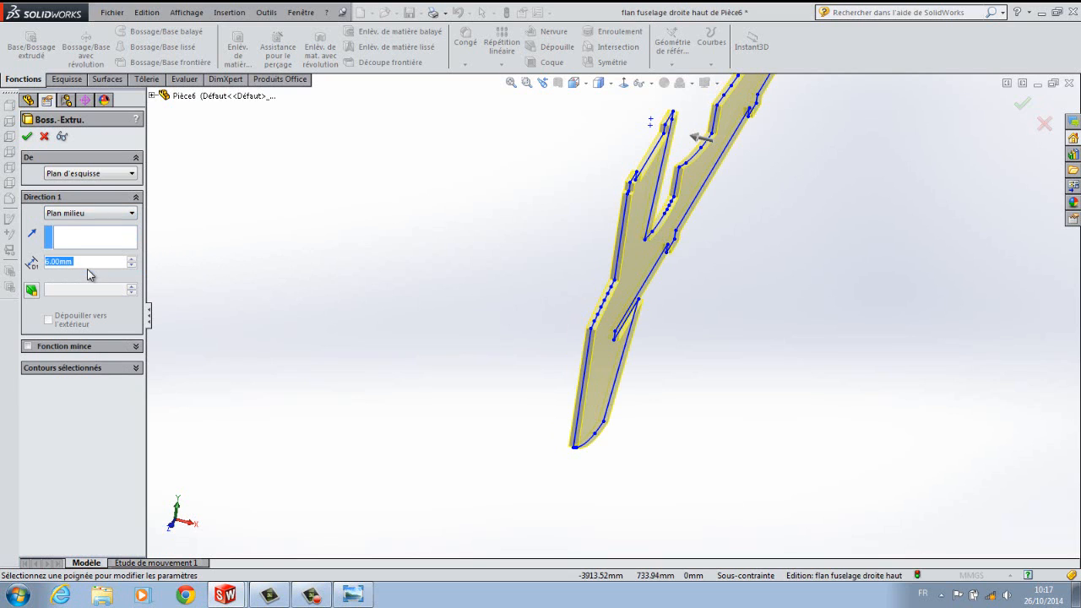
{"action": "scroll", "coordinate": [602, 332], "scroll_direction": "down", "scroll_amount": 5}
{"action": "scroll", "coordinate": [573, 325], "scroll_direction": "down", "scroll_amount": 4}
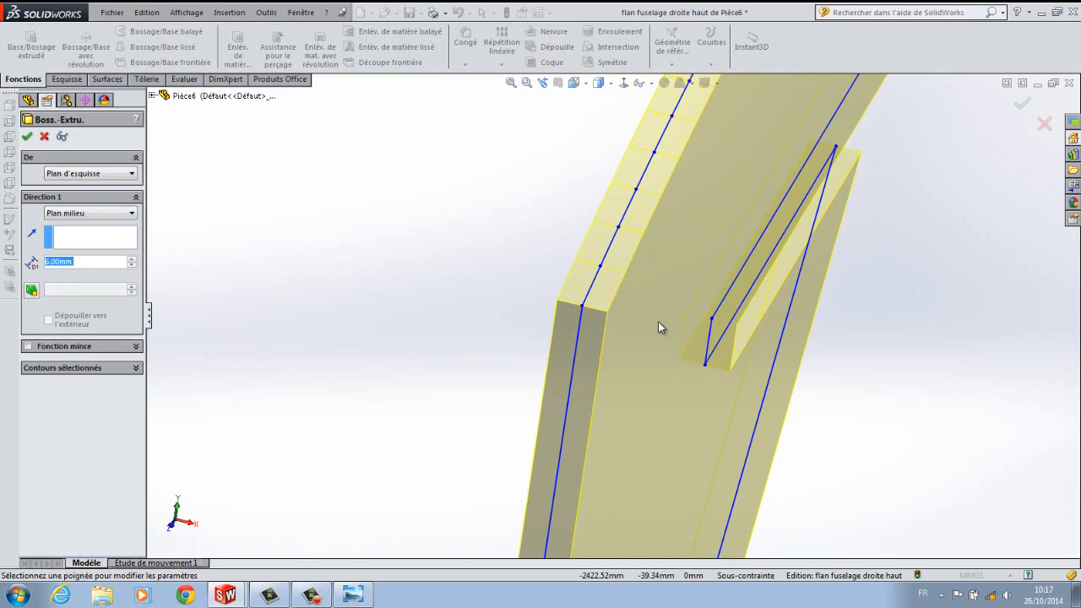
{"action": "scroll", "coordinate": [658, 322], "scroll_direction": "up", "scroll_amount": 7}
{"action": "middle_click_drag", "start_coordinate": [712, 347], "coordinate": [719, 344]}
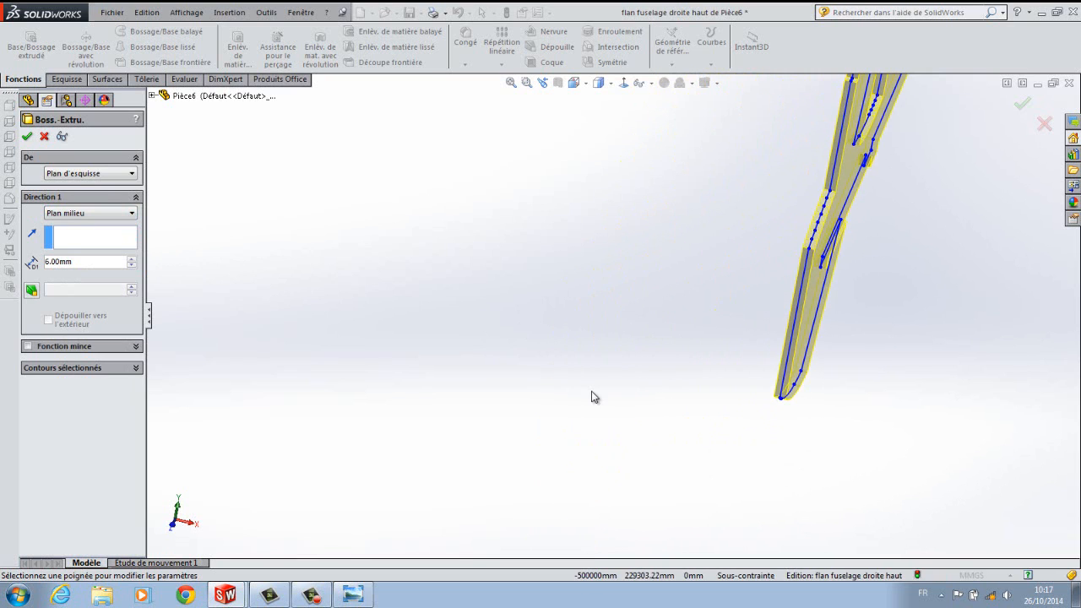
{"action": "scroll", "coordinate": [594, 397], "scroll_direction": "up", "scroll_amount": 3}
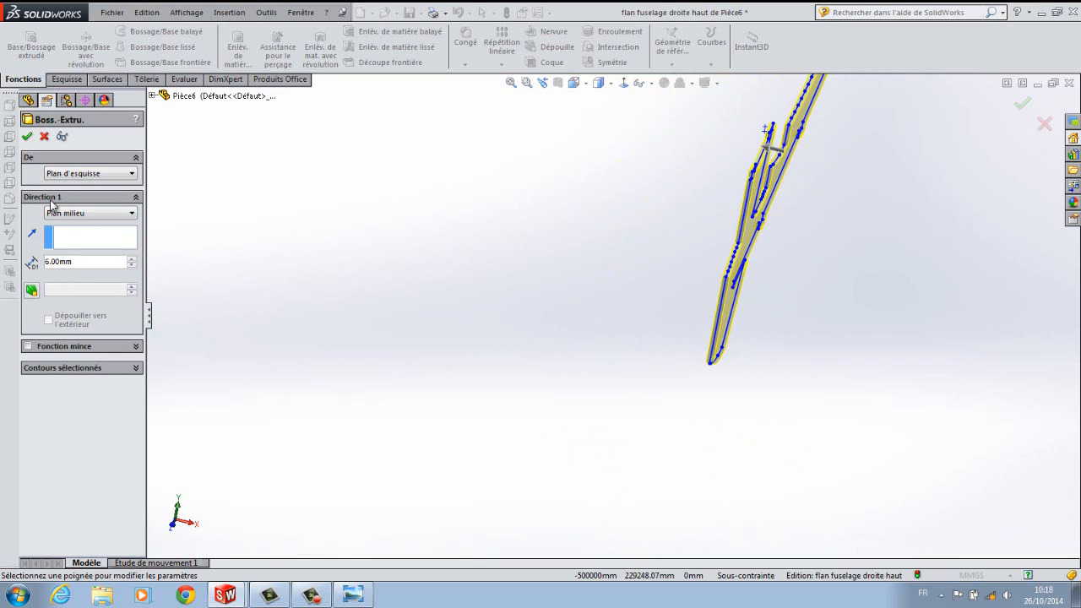
{"action": "left_click", "coordinate": [27, 136]}
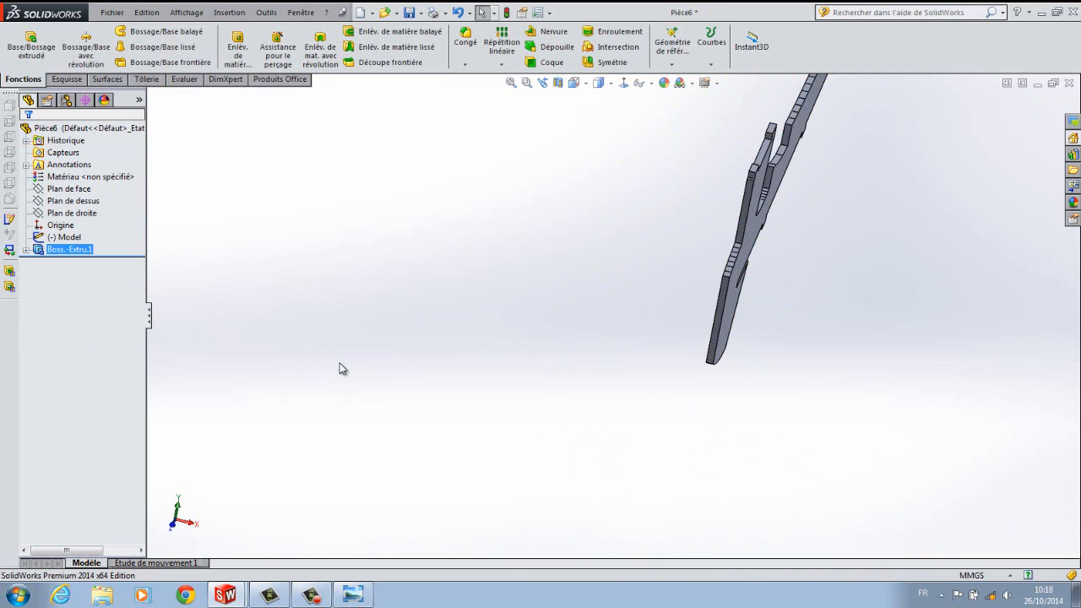
Rename the fuselage side extrusion as "Boss.-Extru.flan droite haut".
{"action": "middle_click_drag", "start_coordinate": [898, 403], "coordinate": [800, 345]}
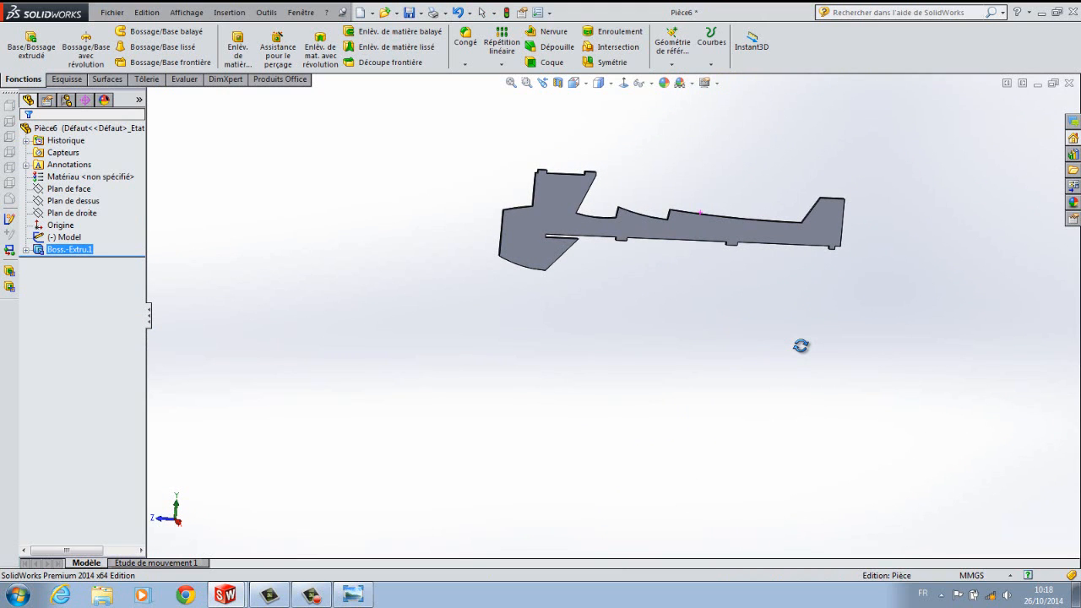
{"action": "mouse_move", "coordinate": [801, 346]}
{"action": "middle_mouse_down"}
{"action": "mouse_move", "coordinate": [851, 392]}
{"action": "mouse_move", "coordinate": [784, 386]}
{"action": "mouse_move", "coordinate": [786, 265]}
{"action": "mouse_move", "coordinate": [840, 296]}
{"action": "mouse_move", "coordinate": [810, 342]}
{"action": "mouse_move", "coordinate": [762, 343]}
{"action": "mouse_move", "coordinate": [780, 347]}
{"action": "middle_mouse_up"}
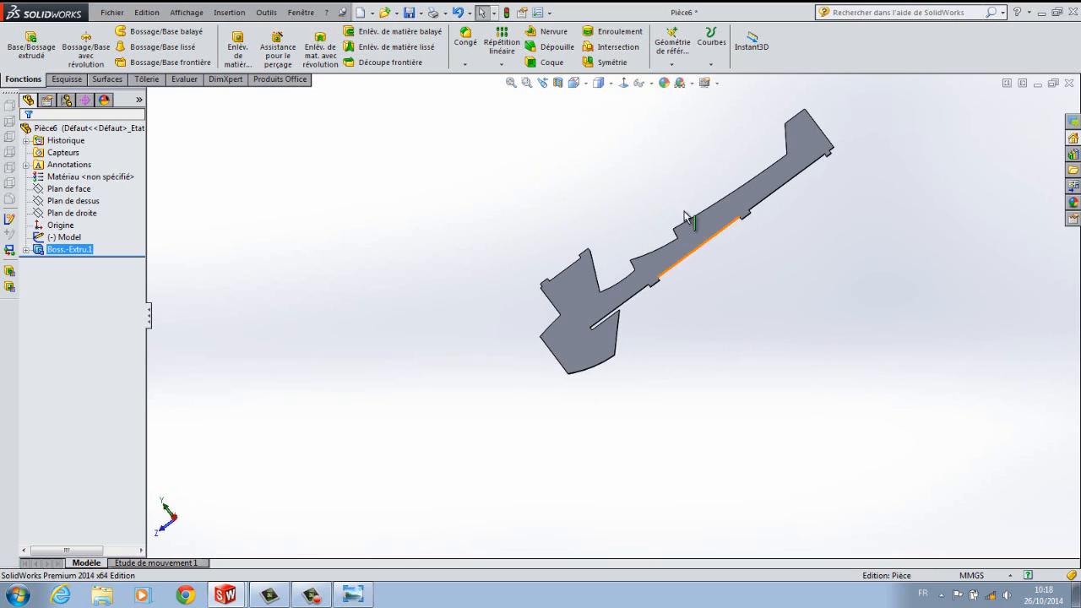
{"action": "left_click", "coordinate": [623, 82]}
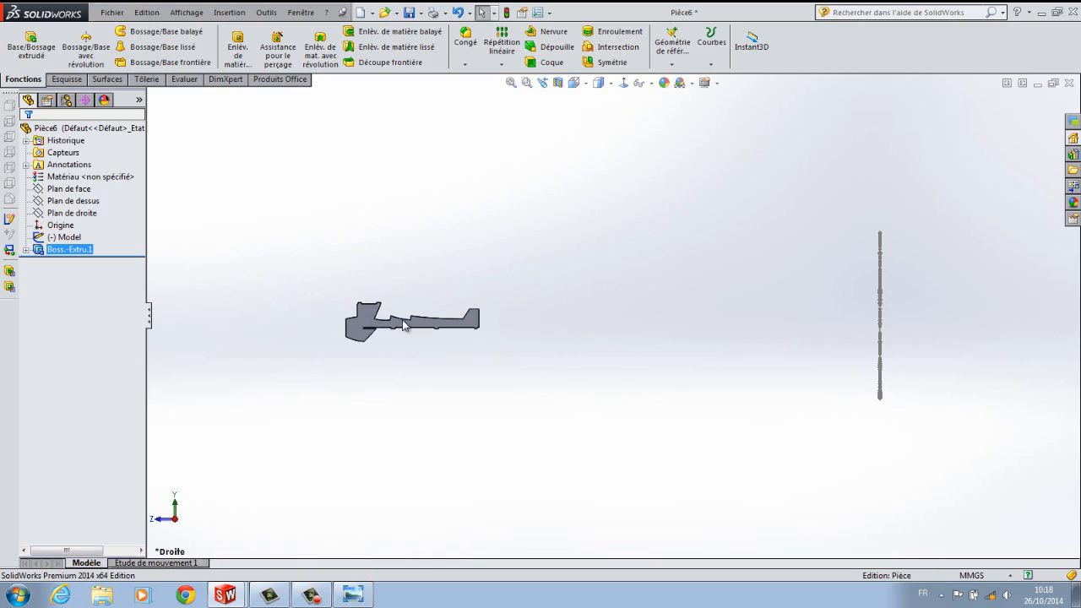
{"action": "scroll", "coordinate": [350, 320], "scroll_direction": "down", "scroll_amount": 4}
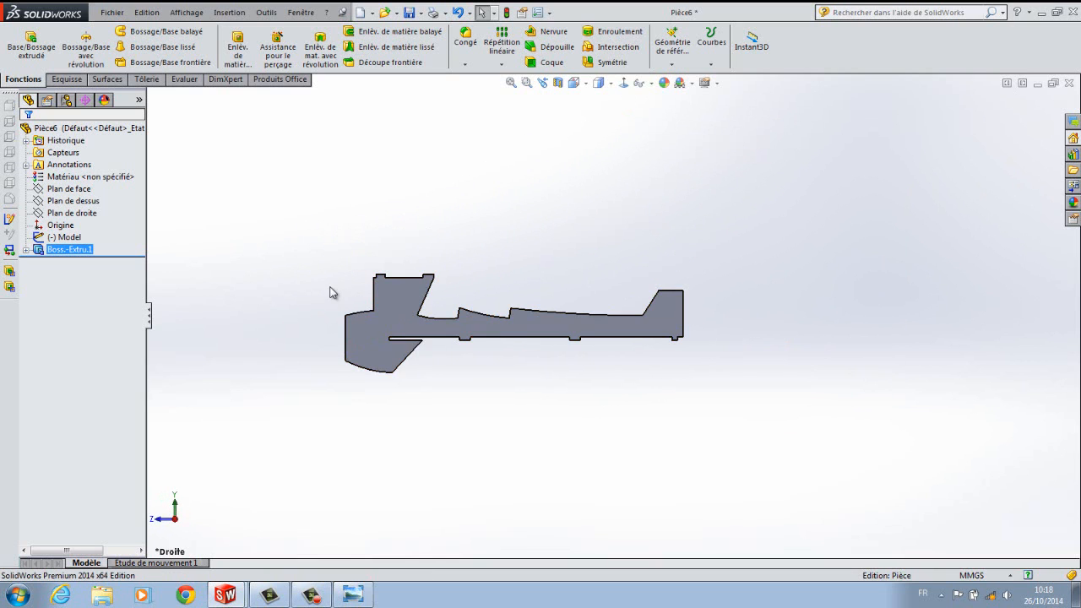
{"action": "left_click", "coordinate": [93, 254]}
{"action": "left_click", "coordinate": [93, 253]}
{"action": "left_click_drag", "start_coordinate": [87, 249], "coordinate": [96, 250]}
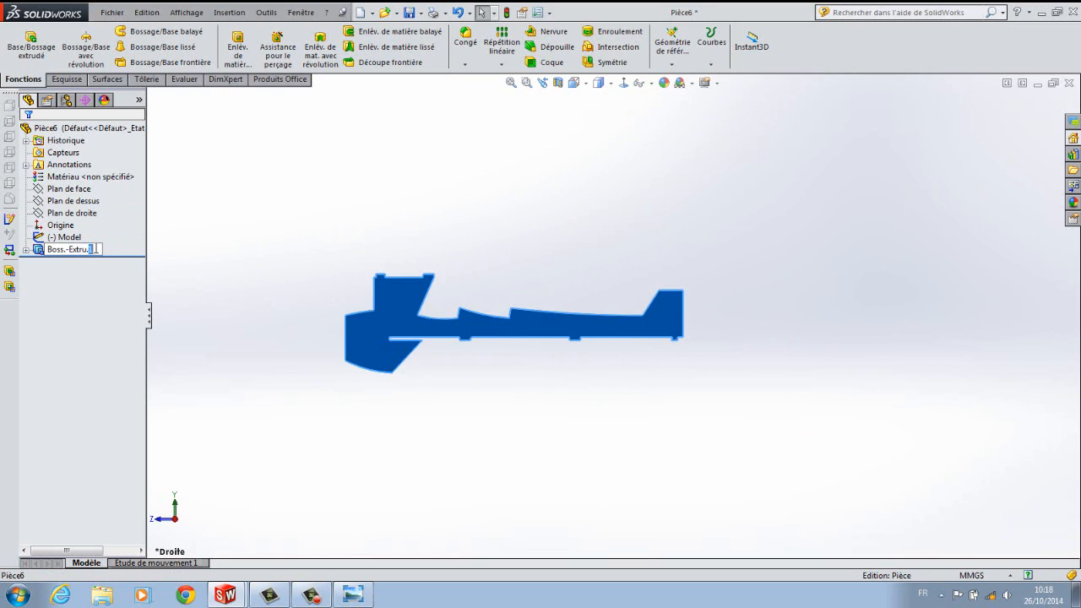
{"action": "type", "text": "flan droite haut"}
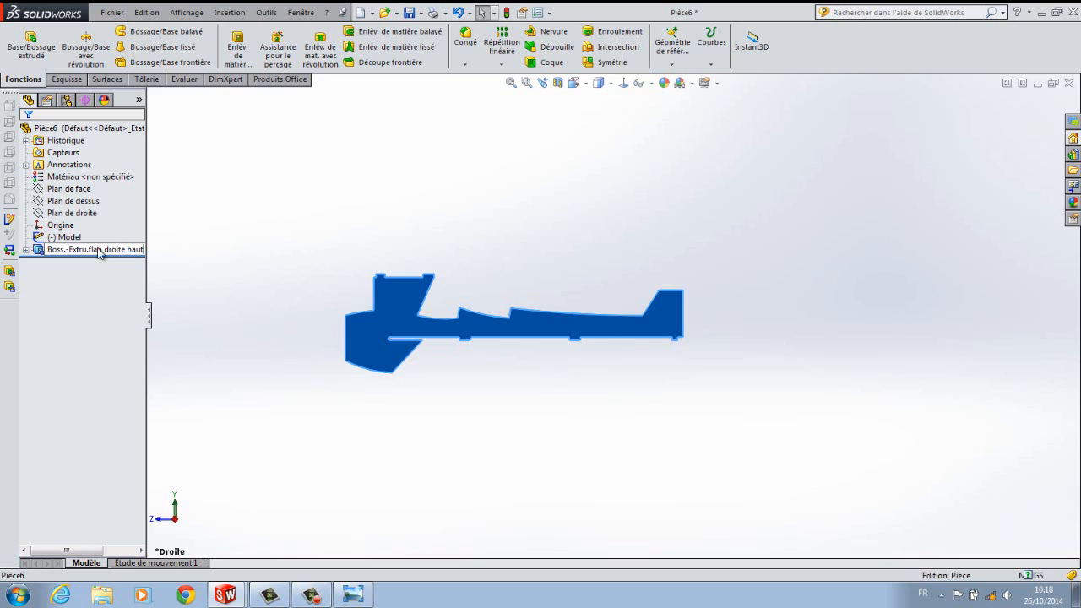
{"action": "key", "text": "Return"}
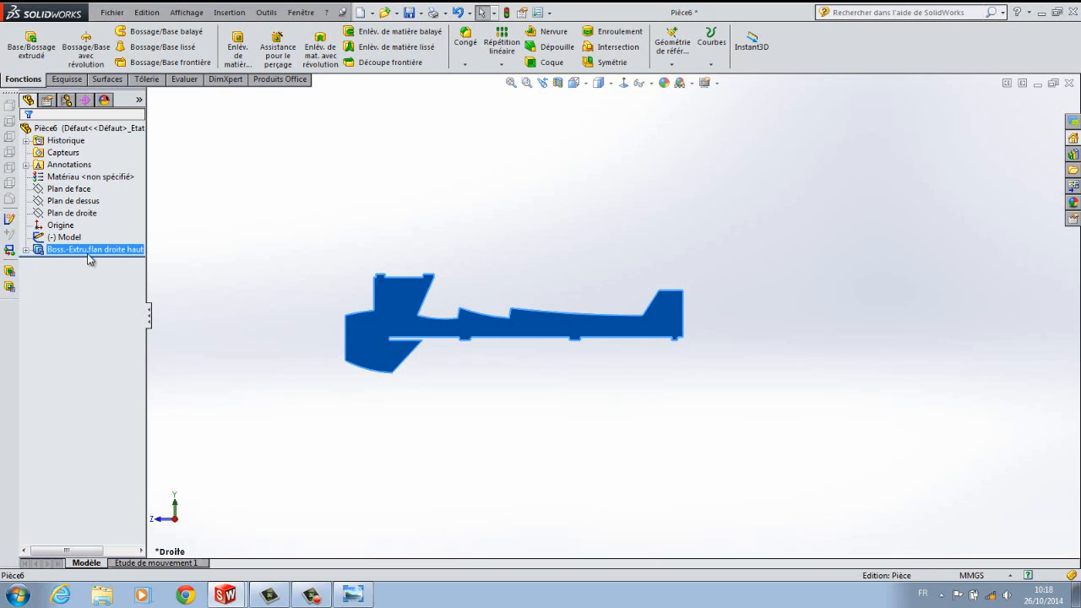
Examine the sketch contained in the renamed fuselage side extrusion.
{"action": "left_click", "coordinate": [27, 250]}
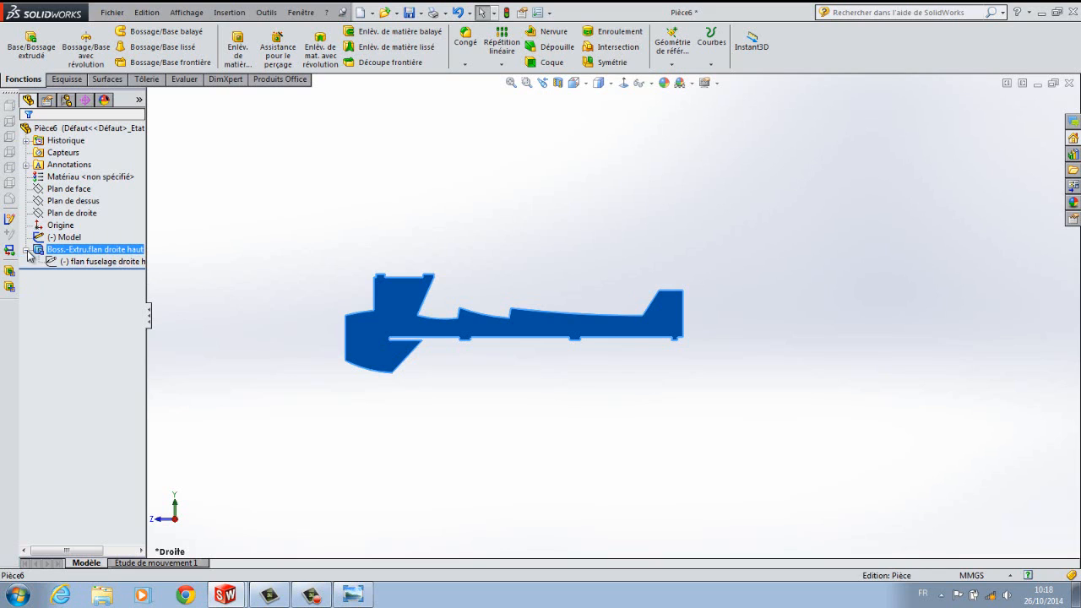
{"action": "left_click", "coordinate": [112, 263]}
{"action": "left_click", "coordinate": [26, 250]}
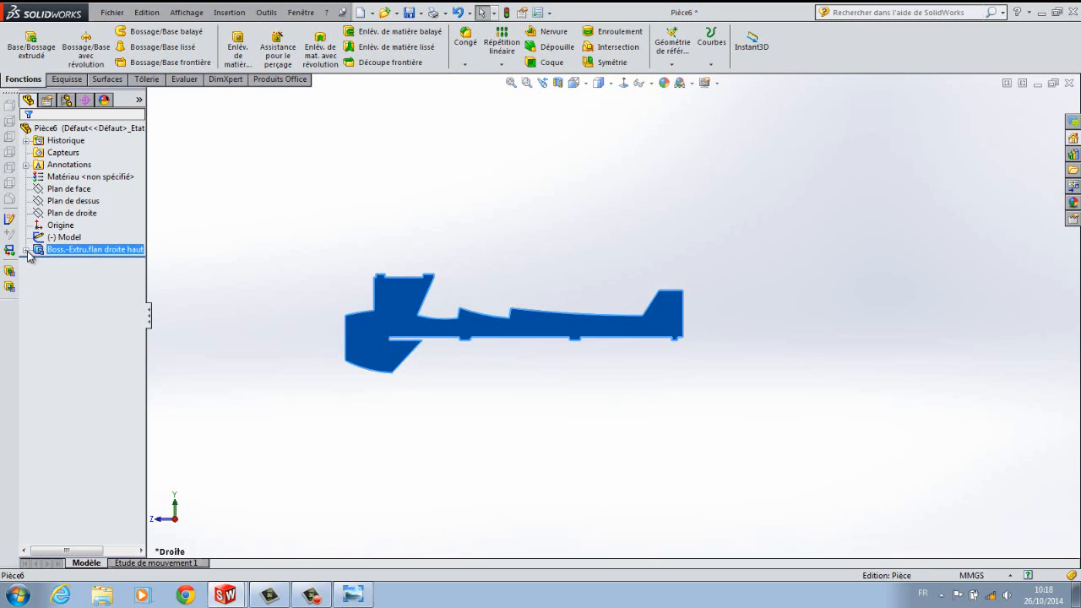
Display the Model sketch again and orient the view normal to it.
{"action": "left_click", "coordinate": [255, 356]}
{"action": "middle_click_drag", "start_coordinate": [254, 356], "coordinate": [280, 368]}
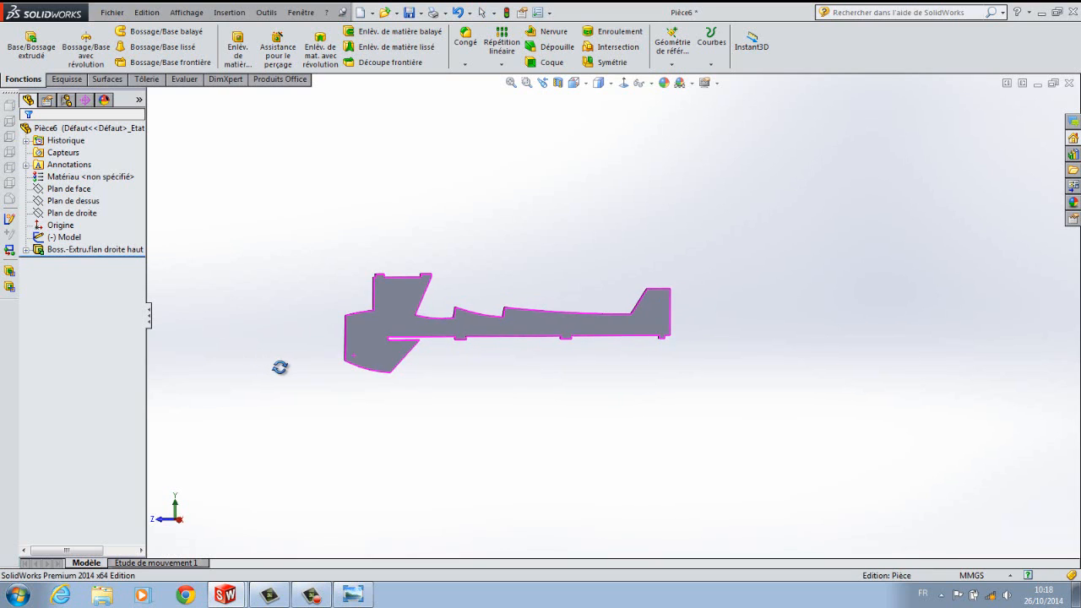
{"action": "left_click", "coordinate": [73, 239]}
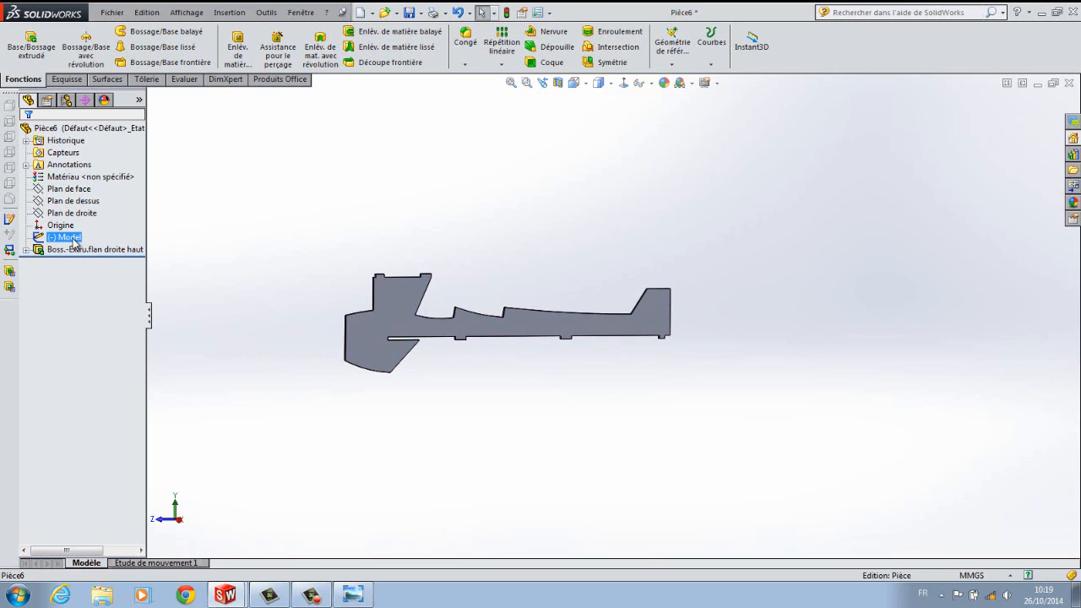
{"action": "left_click", "coordinate": [72, 239]}
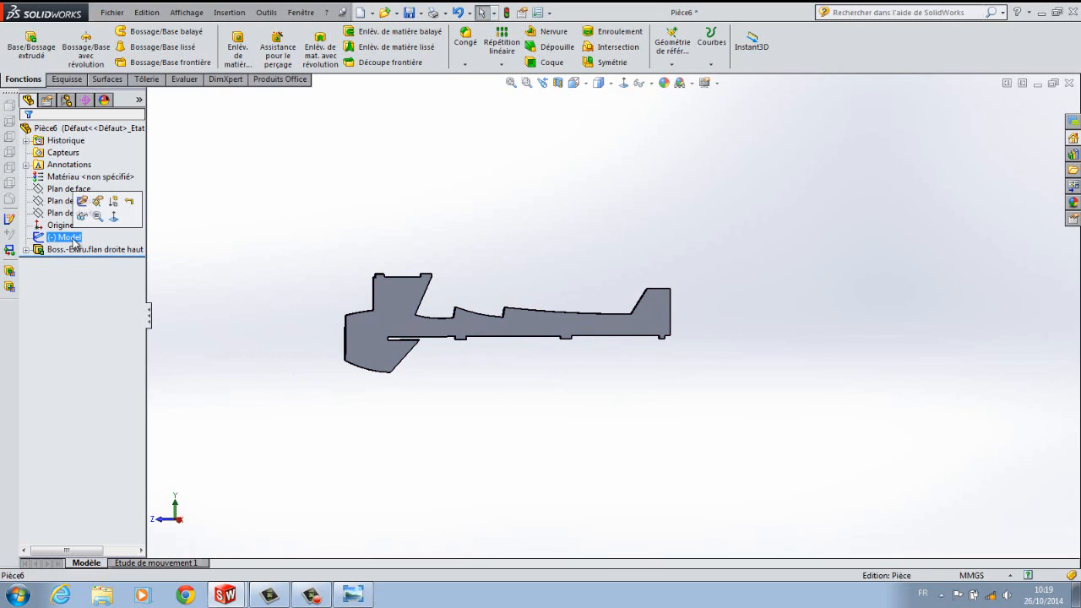
{"action": "left_click", "coordinate": [116, 219]}
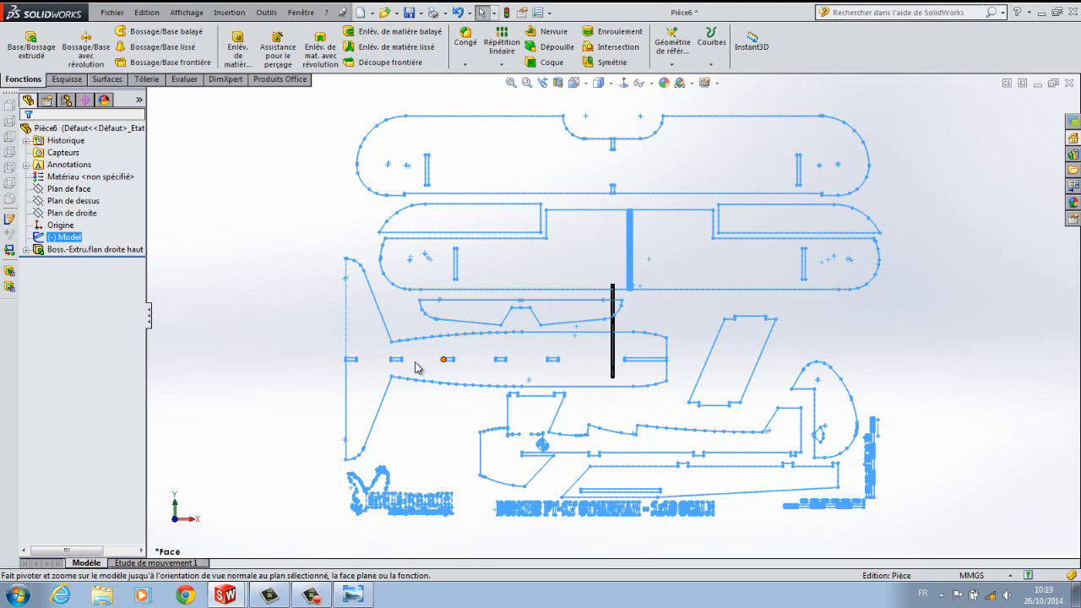
{"action": "right_click", "coordinate": [596, 391]}
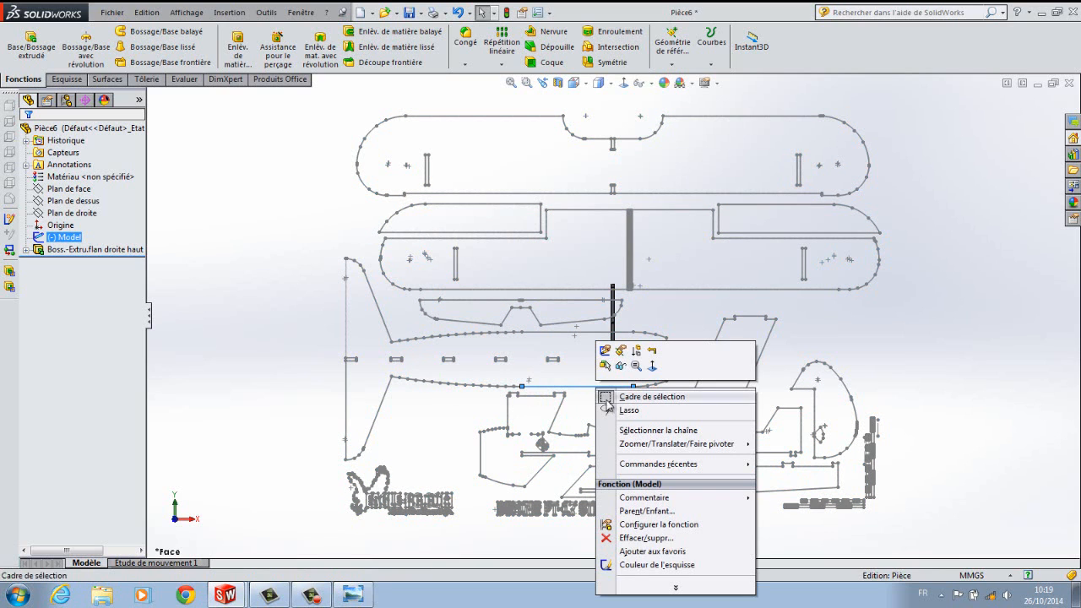
{"action": "left_click", "coordinate": [632, 432]}
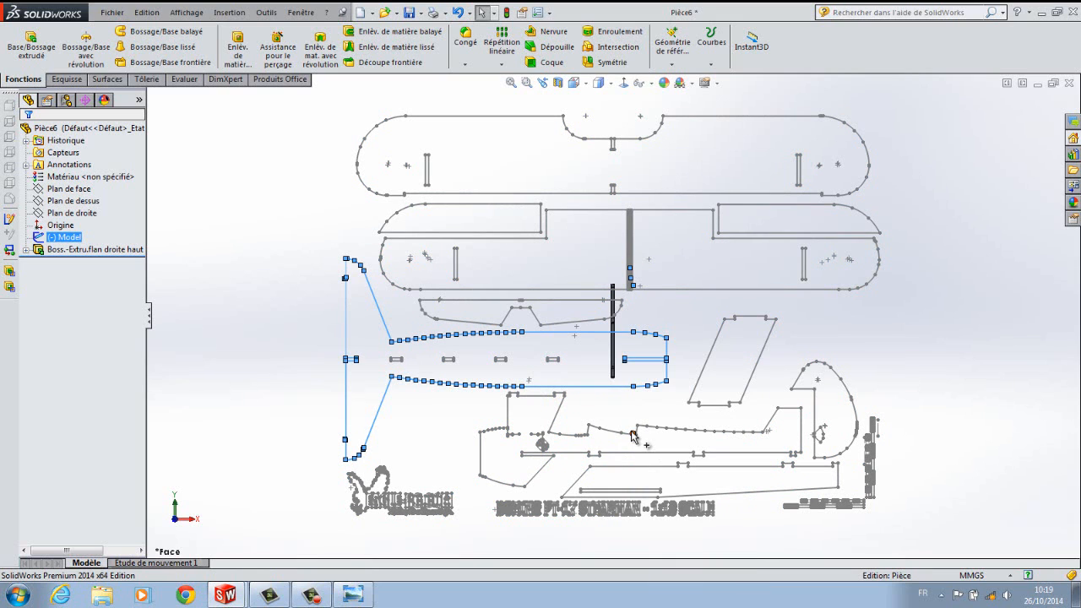
{"action": "left_click_drag", "start_coordinate": [380, 352], "coordinate": [574, 377]}
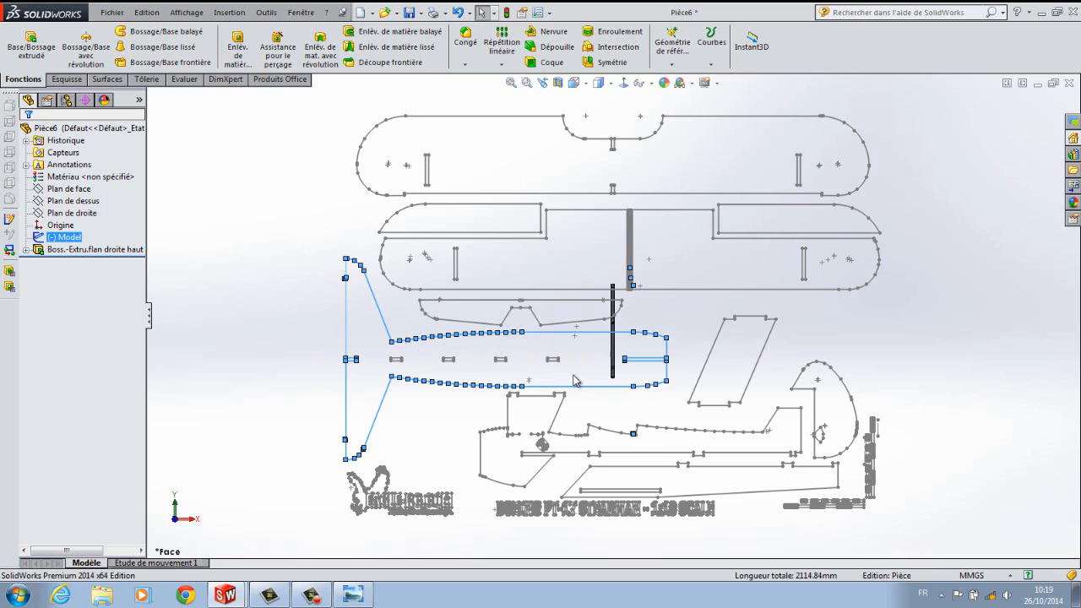
{"action": "left_click_drag", "start_coordinate": [380, 351], "coordinate": [586, 374]}
{"action": "scroll", "coordinate": [418, 362], "scroll_direction": "down", "scroll_amount": 3}
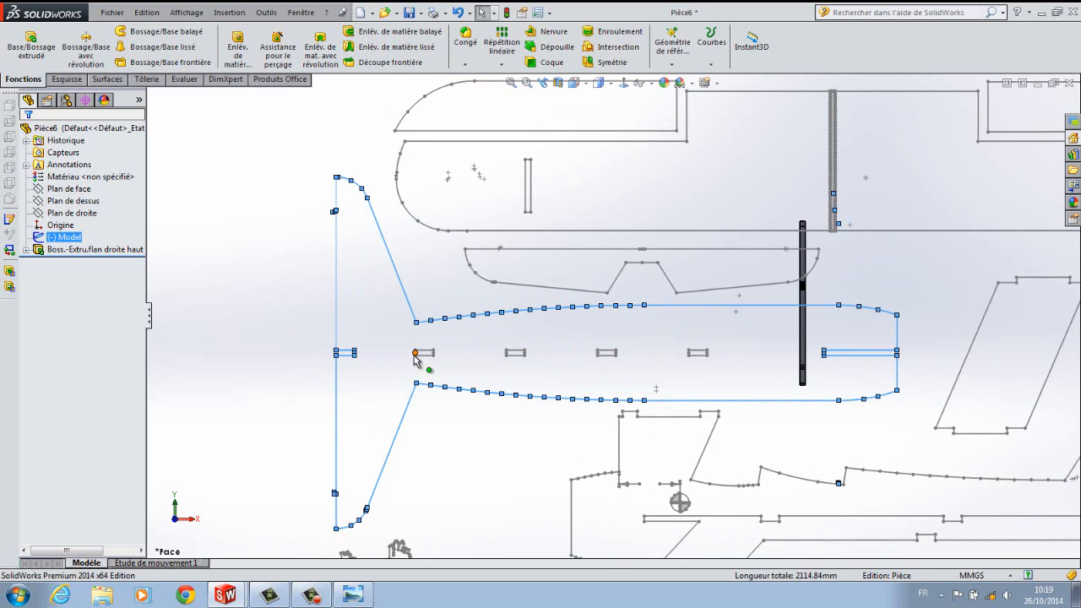
{"action": "right_click", "coordinate": [423, 358]}
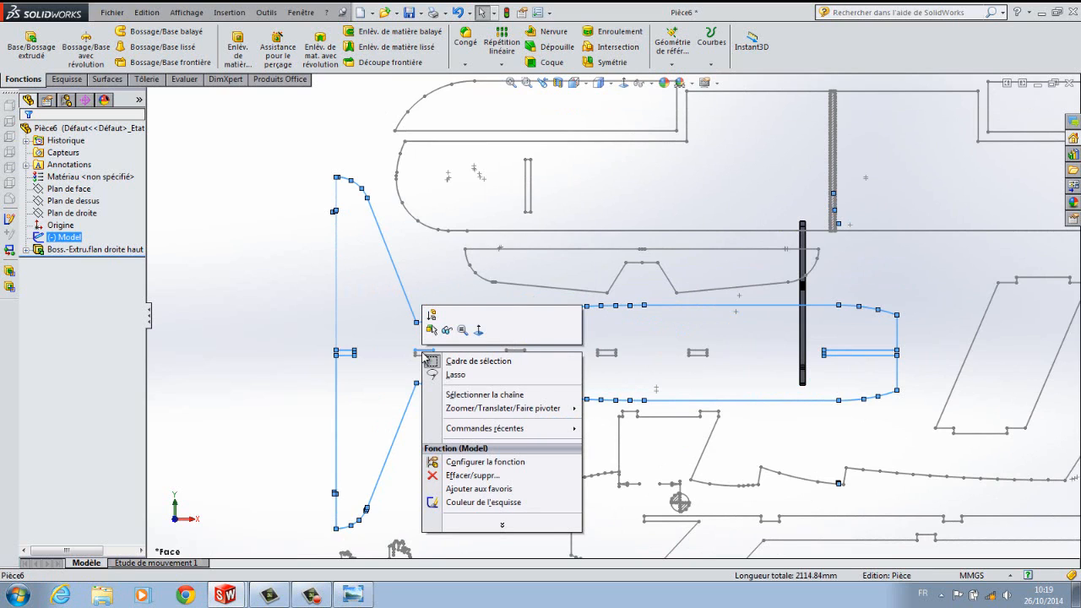
{"action": "left_click", "coordinate": [467, 395]}
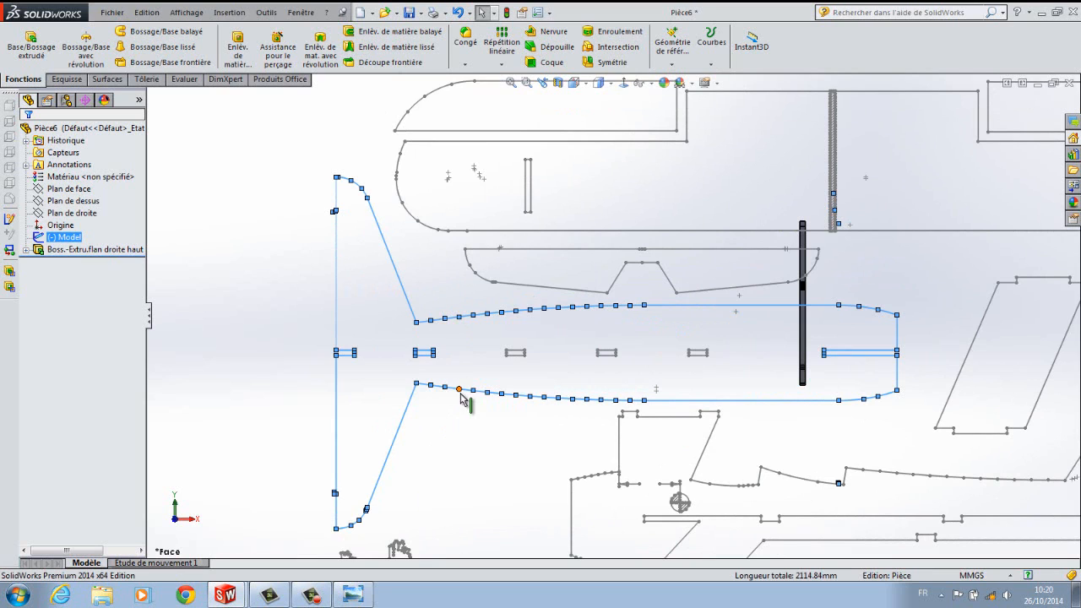
{"action": "right_click", "coordinate": [514, 351]}
{"action": "left_click", "coordinate": [540, 392]}
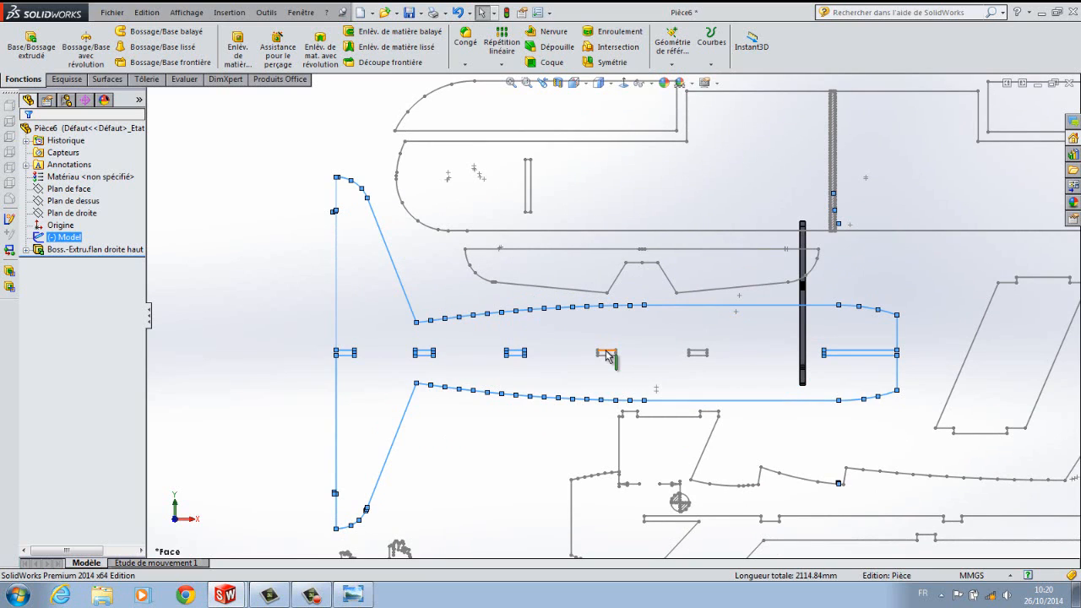
{"action": "left_click", "coordinate": [501, 456]}
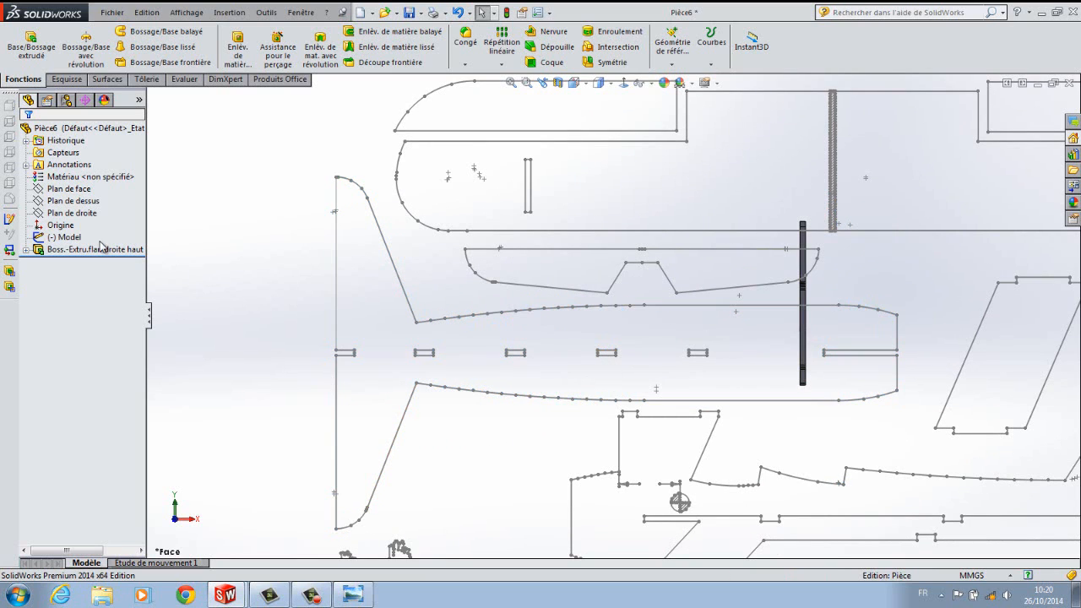
Edit the Model sketch, select the top-view fuselage outline with its four inner slots, and exit the sketch.
{"action": "right_click", "coordinate": [73, 241]}
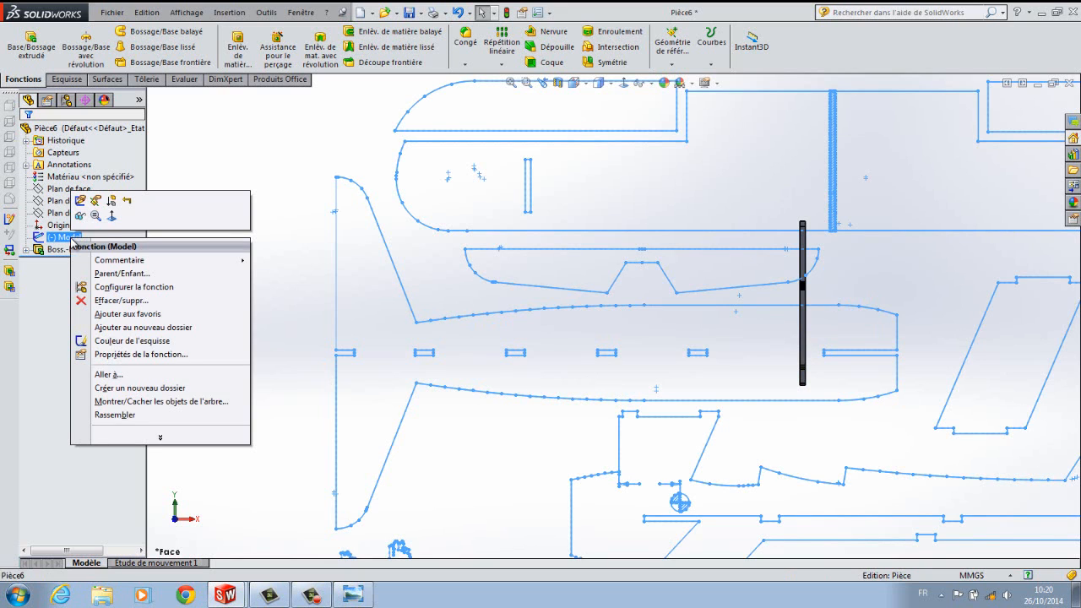
{"action": "left_click", "coordinate": [80, 200]}
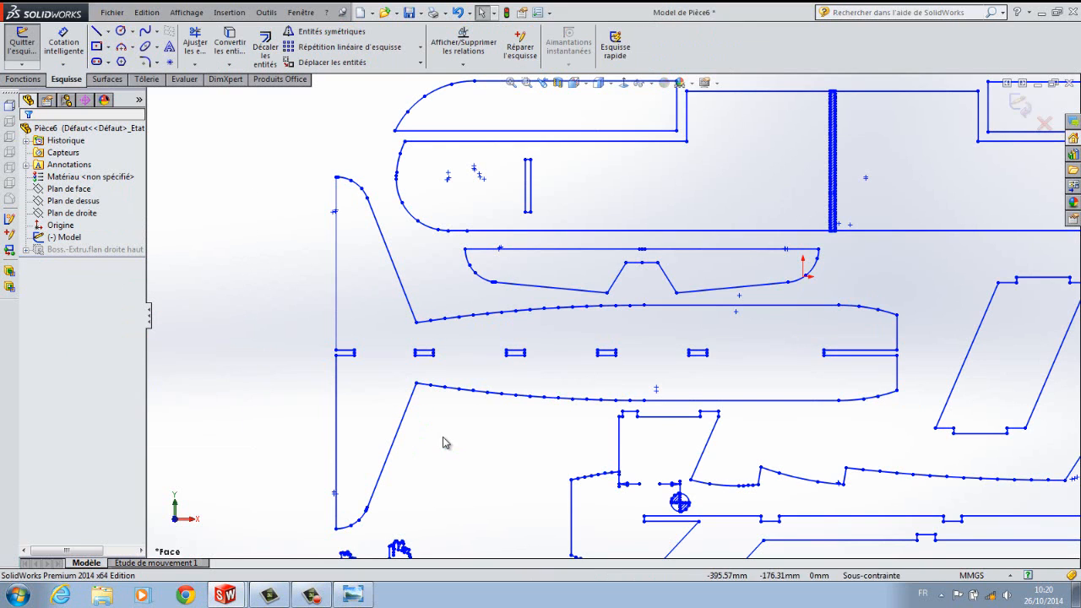
{"action": "right_click", "coordinate": [677, 402]}
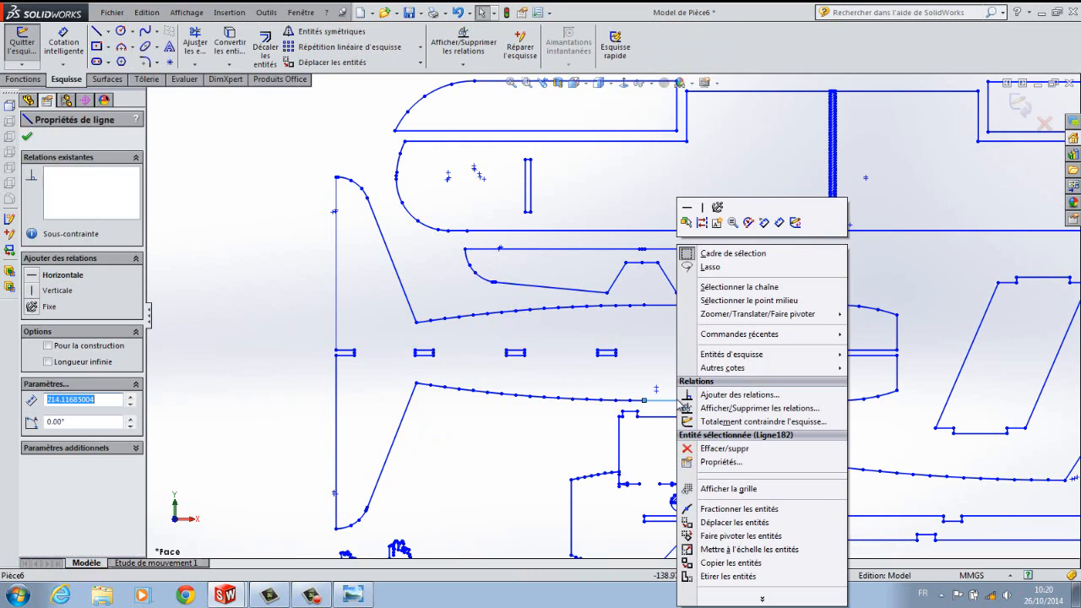
{"action": "left_click", "coordinate": [712, 287]}
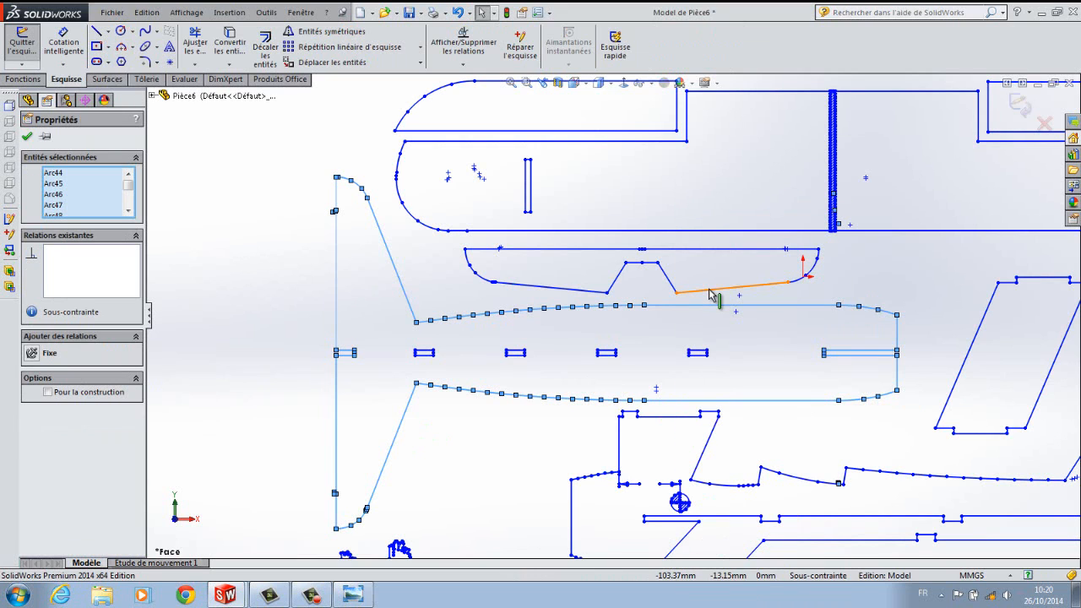
{"action": "left_click_drag", "start_coordinate": [392, 336], "coordinate": [745, 377]}
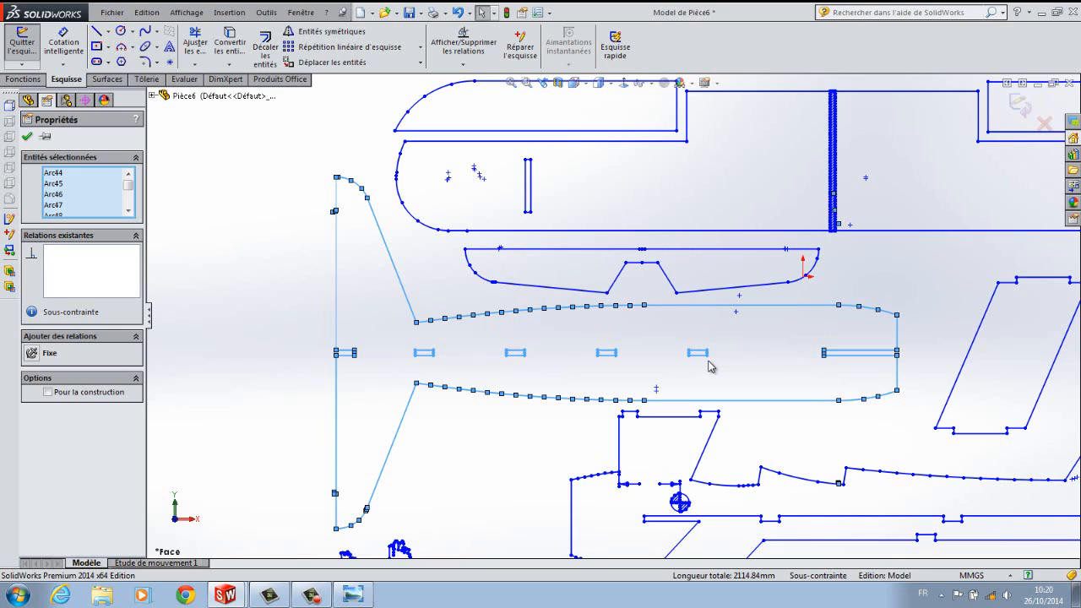
{"action": "left_click", "coordinate": [28, 139]}
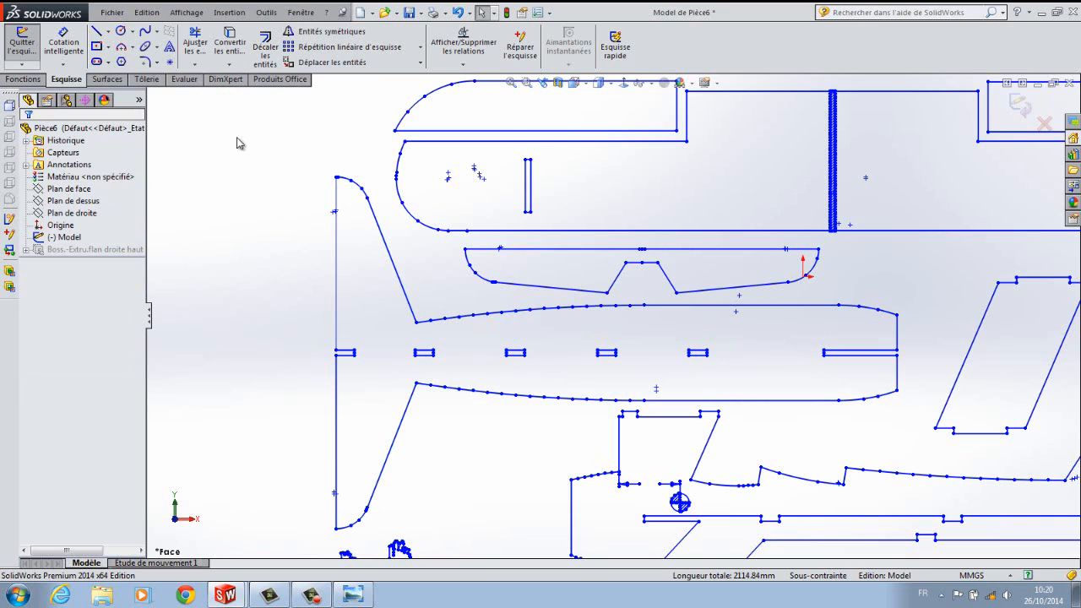
{"action": "left_click", "coordinate": [1019, 106]}
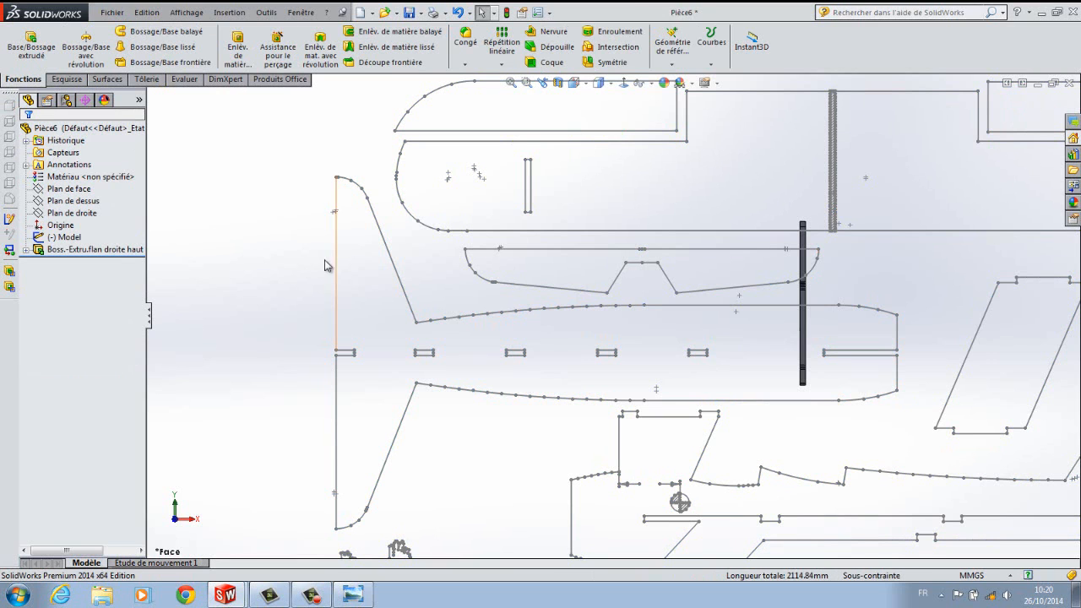
Turn on the display of origins and locate the part origin relative to the Model sketch outlines.
{"action": "scroll", "coordinate": [311, 328], "scroll_direction": "up", "scroll_amount": 15}
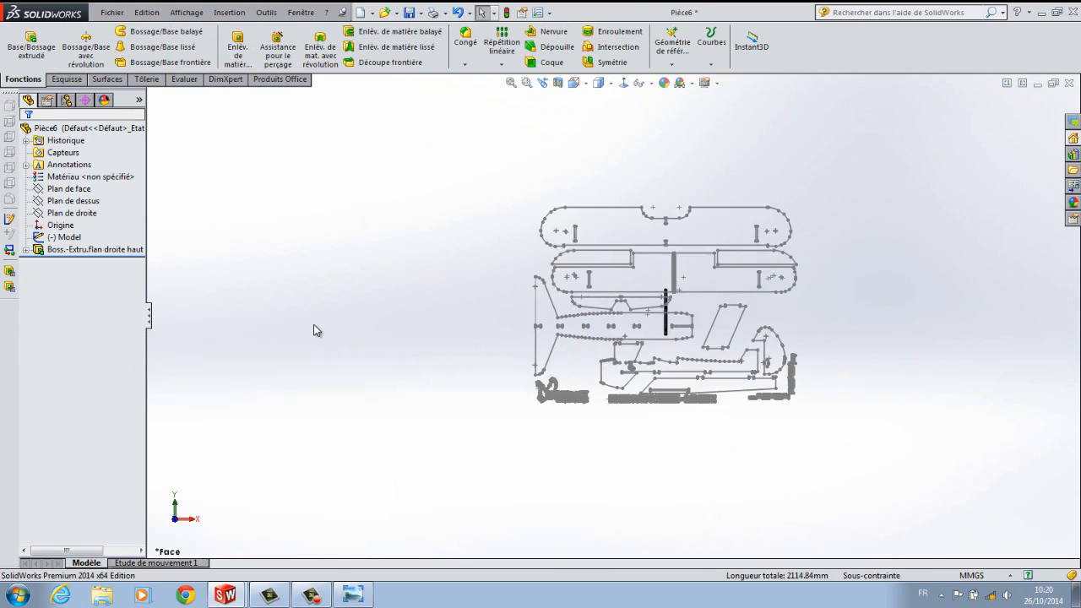
{"action": "left_click", "coordinate": [114, 251]}
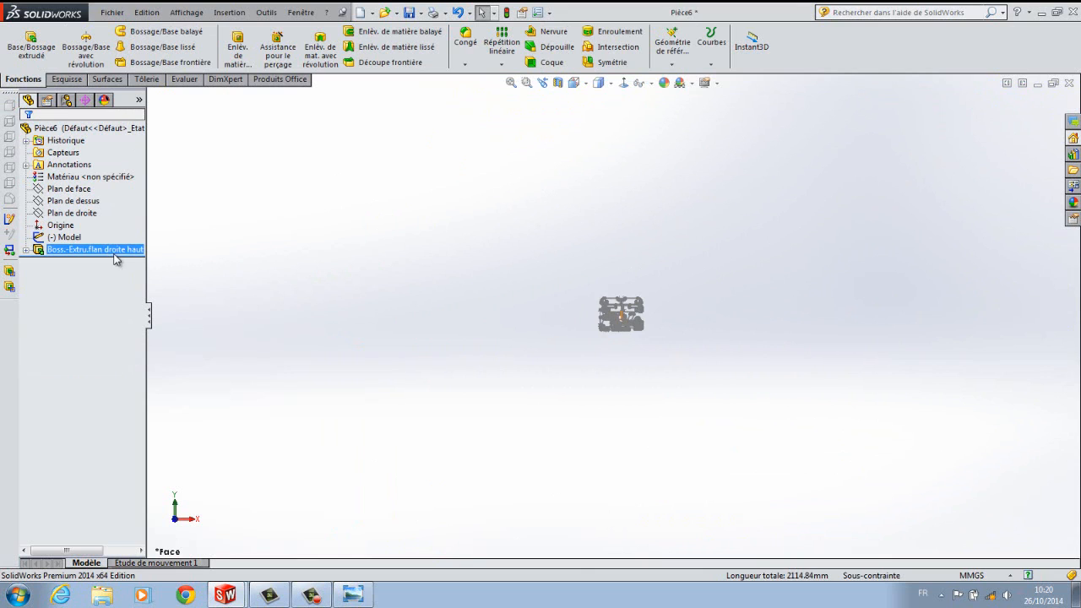
{"action": "left_click", "coordinate": [403, 338]}
{"action": "scroll", "coordinate": [595, 313], "scroll_direction": "down", "scroll_amount": 10}
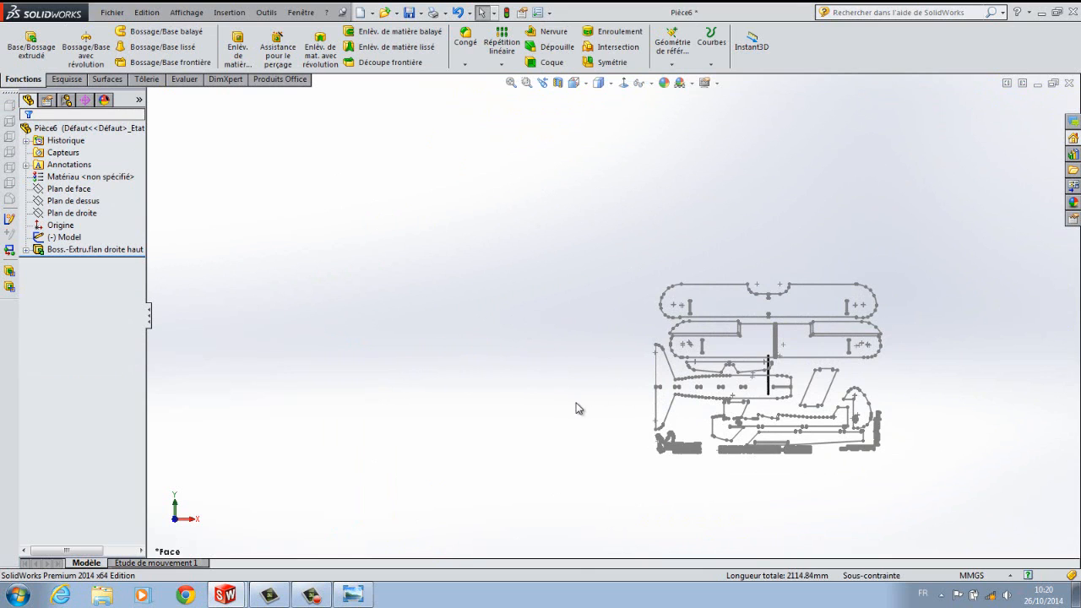
{"action": "scroll", "coordinate": [554, 397], "scroll_direction": "up", "scroll_amount": 3}
{"action": "scroll", "coordinate": [808, 370], "scroll_direction": "down", "scroll_amount": 2}
{"action": "middle_click_drag", "start_coordinate": [808, 376], "coordinate": [678, 379]}
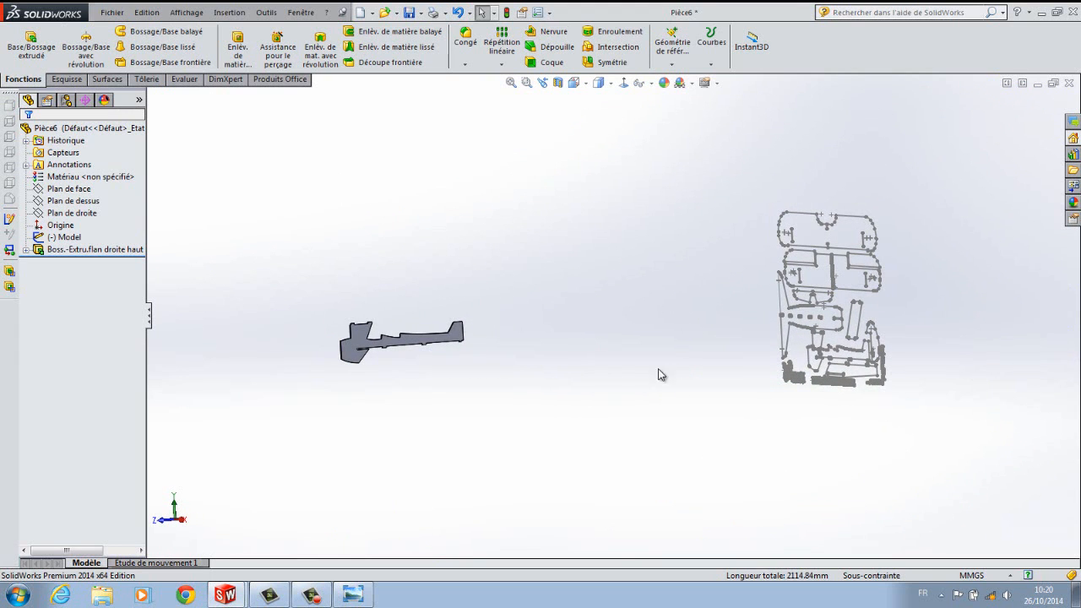
{"action": "left_click", "coordinate": [186, 13]}
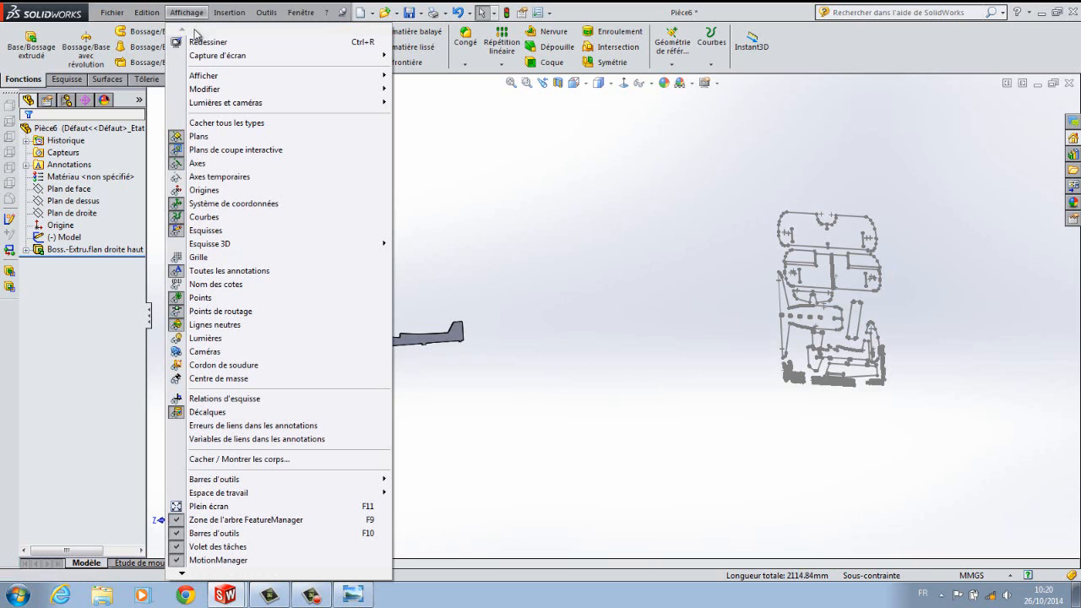
{"action": "left_click", "coordinate": [203, 194]}
{"action": "scroll", "coordinate": [767, 304], "scroll_direction": "down", "scroll_amount": 10}
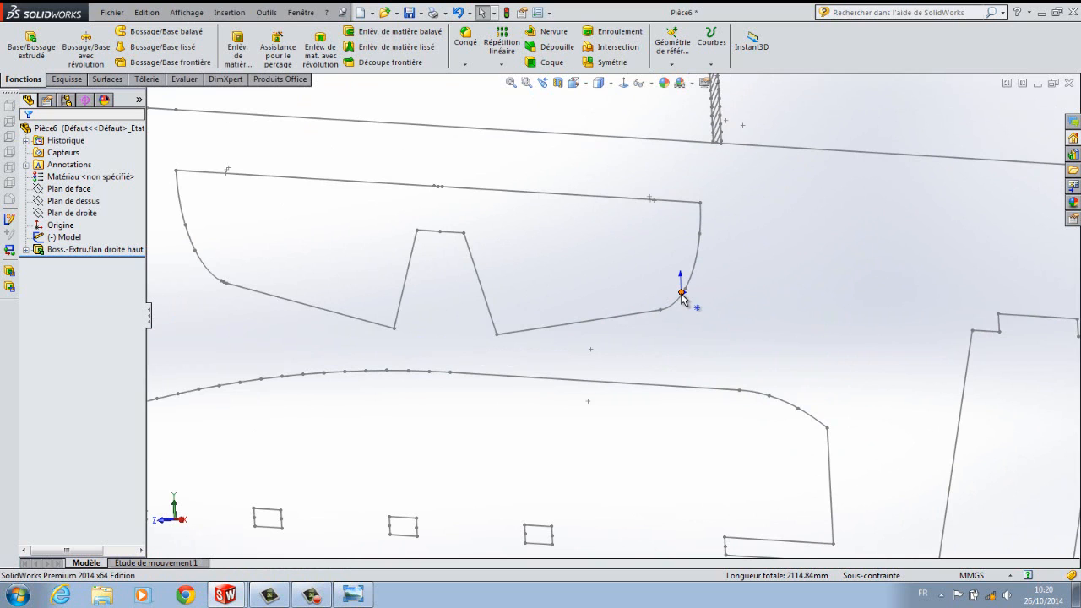
{"action": "middle_click_drag", "start_coordinate": [800, 323], "coordinate": [810, 320]}
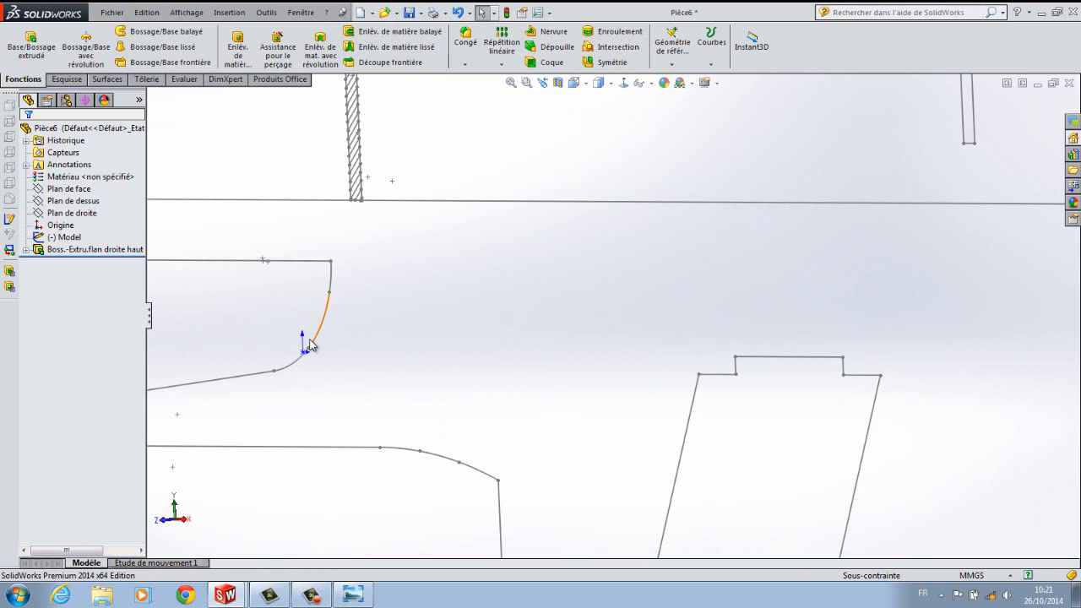
{"action": "middle_click_drag", "start_coordinate": [432, 349], "coordinate": [397, 365]}
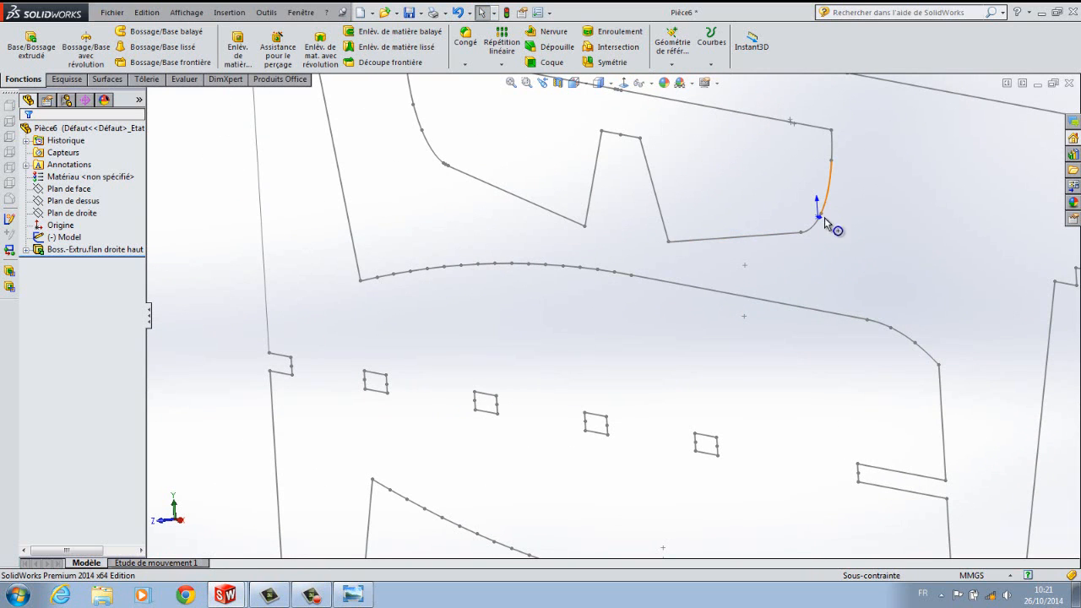
{"action": "scroll", "coordinate": [476, 328], "scroll_direction": "up", "scroll_amount": 10}
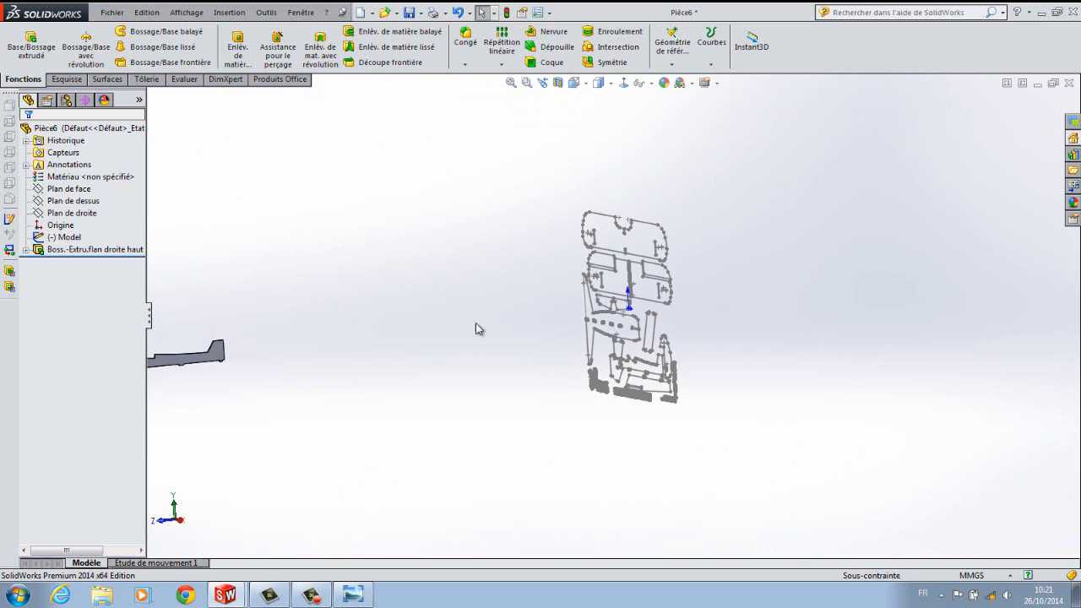
Start a reference plane using the lower face of the slot near the nose of the extruded fuselage side.
{"action": "middle_click_drag", "start_coordinate": [386, 367], "coordinate": [411, 369]}
{"action": "scroll", "coordinate": [302, 353], "scroll_direction": "down", "scroll_amount": 10}
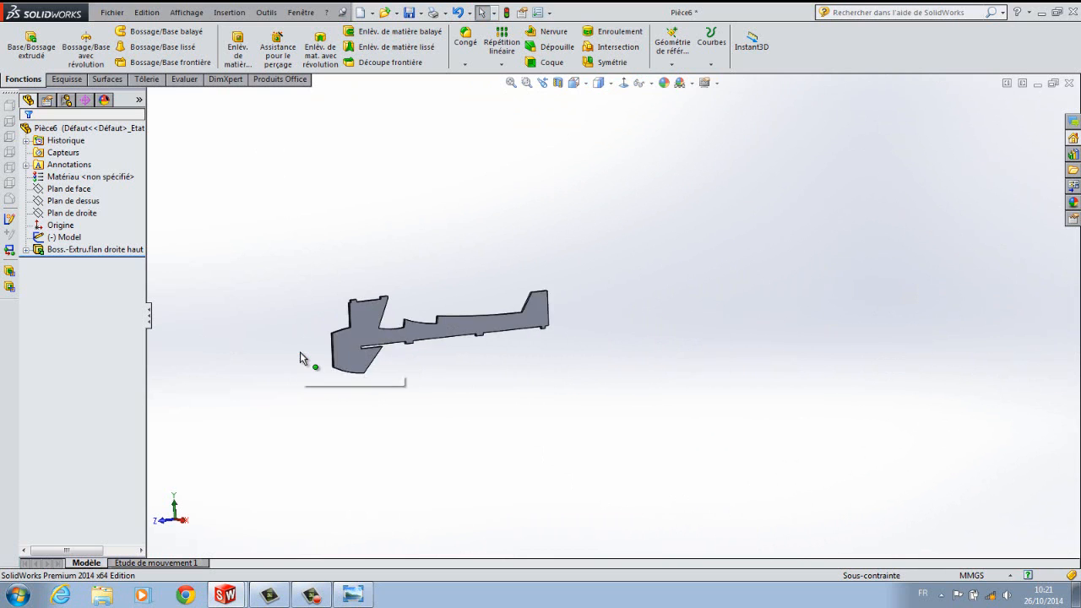
{"action": "scroll", "coordinate": [372, 346], "scroll_direction": "down", "scroll_amount": 5}
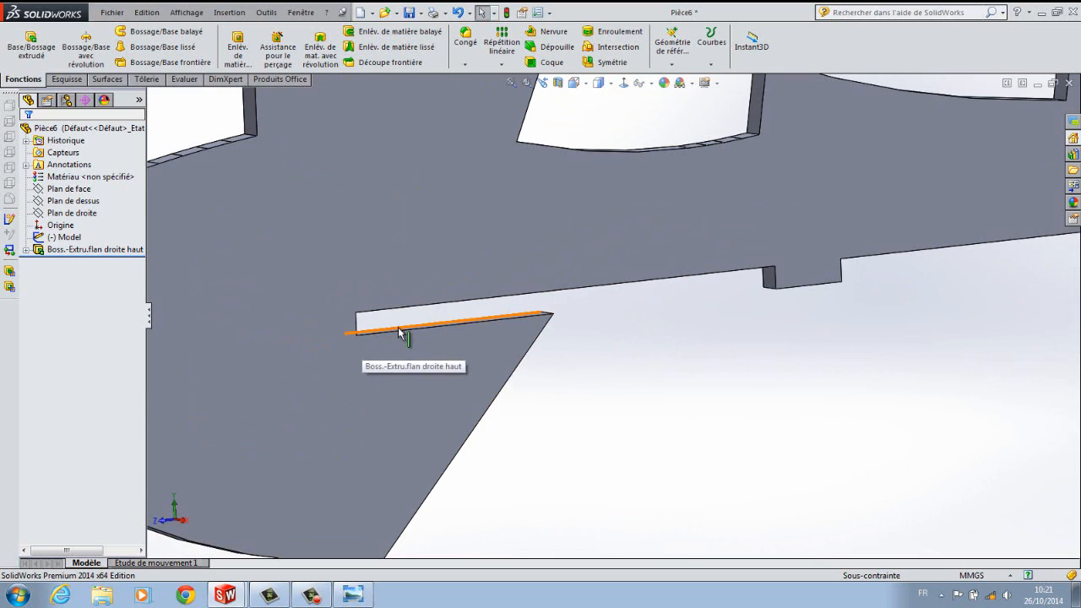
{"action": "scroll", "coordinate": [656, 350], "scroll_direction": "up", "scroll_amount": 2}
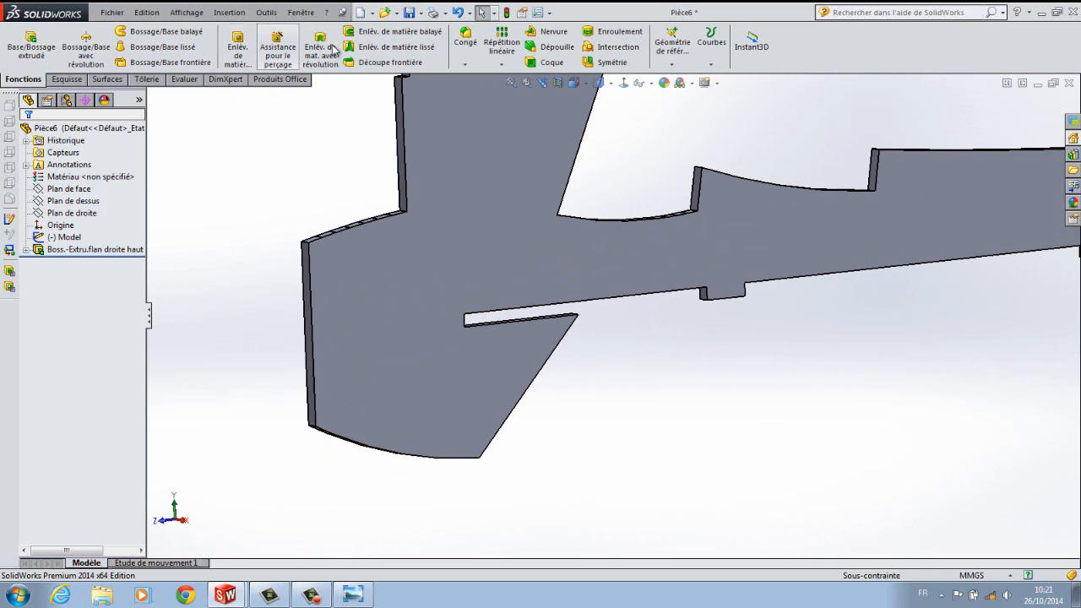
{"action": "left_click", "coordinate": [673, 65]}
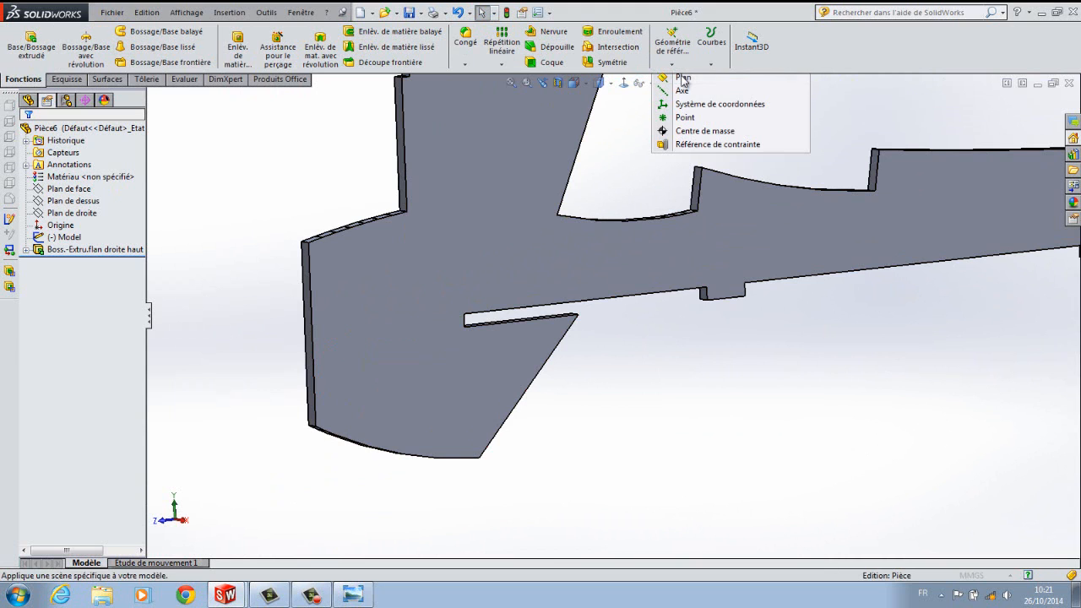
{"action": "left_click", "coordinate": [683, 77]}
{"action": "scroll", "coordinate": [613, 366], "scroll_direction": "down", "scroll_amount": 2}
{"action": "scroll", "coordinate": [610, 380], "scroll_direction": "down", "scroll_amount": 5}
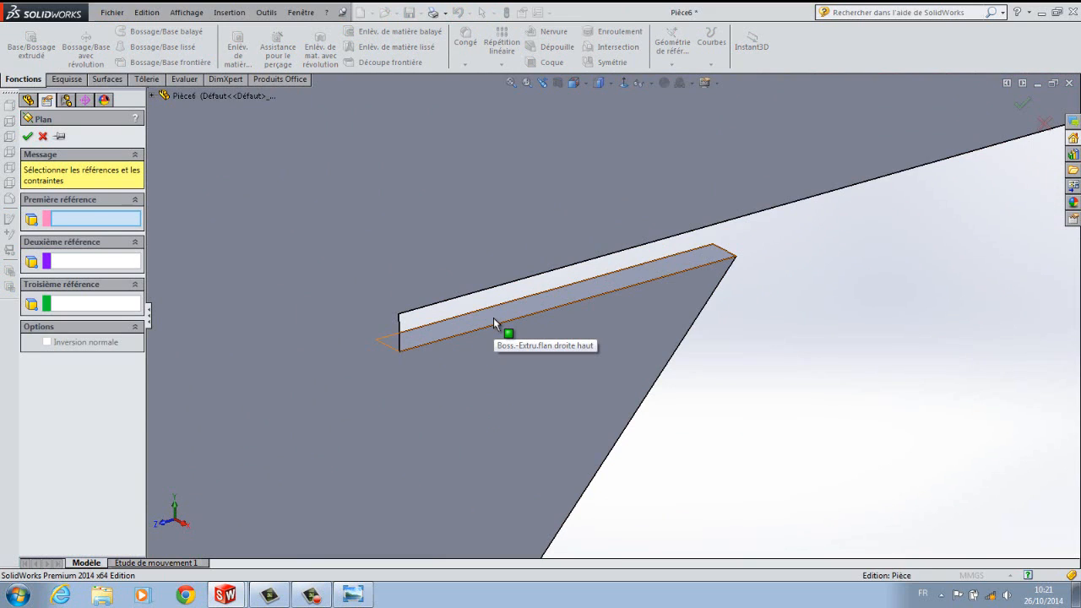
{"action": "left_click", "coordinate": [495, 324]}
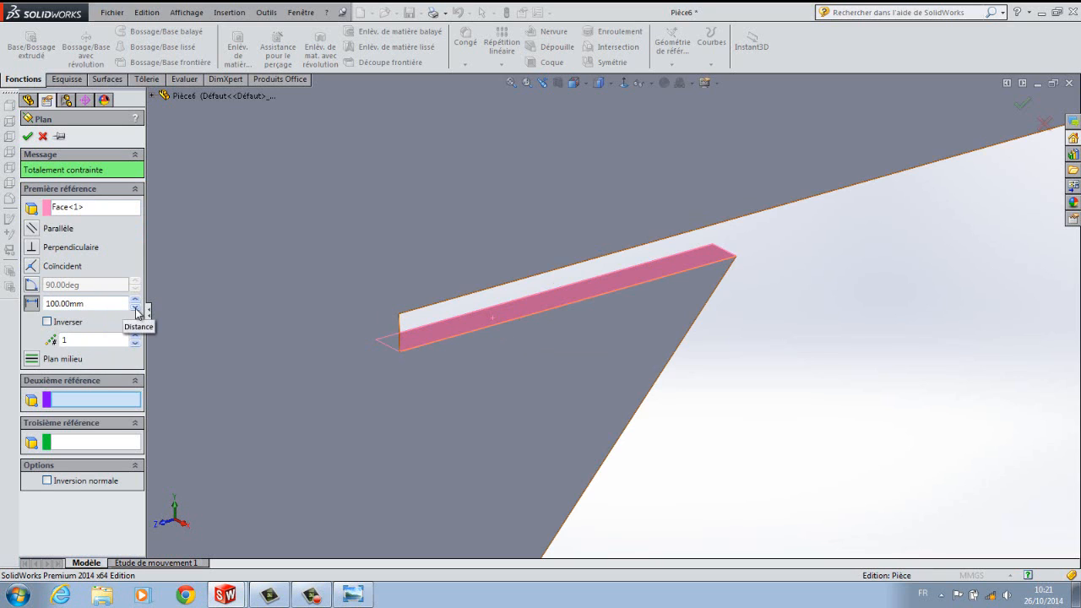
Set the reference plane's offset distance from the slot face to 0 mm and create the plane.
{"action": "scroll", "coordinate": [801, 357], "scroll_direction": "up", "scroll_amount": 10}
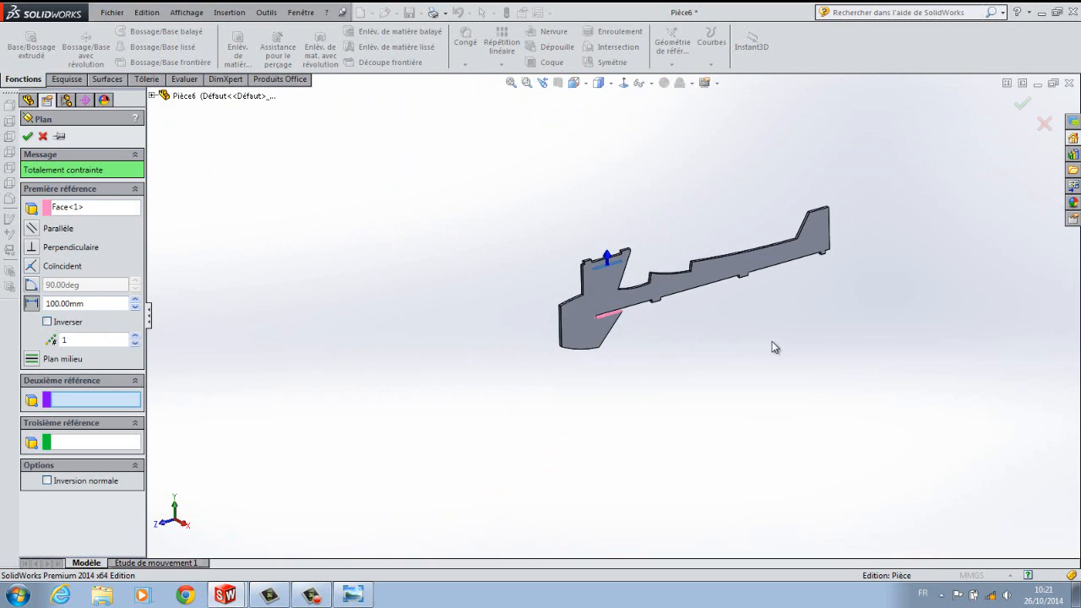
{"action": "scroll", "coordinate": [634, 286], "scroll_direction": "up", "scroll_amount": 8}
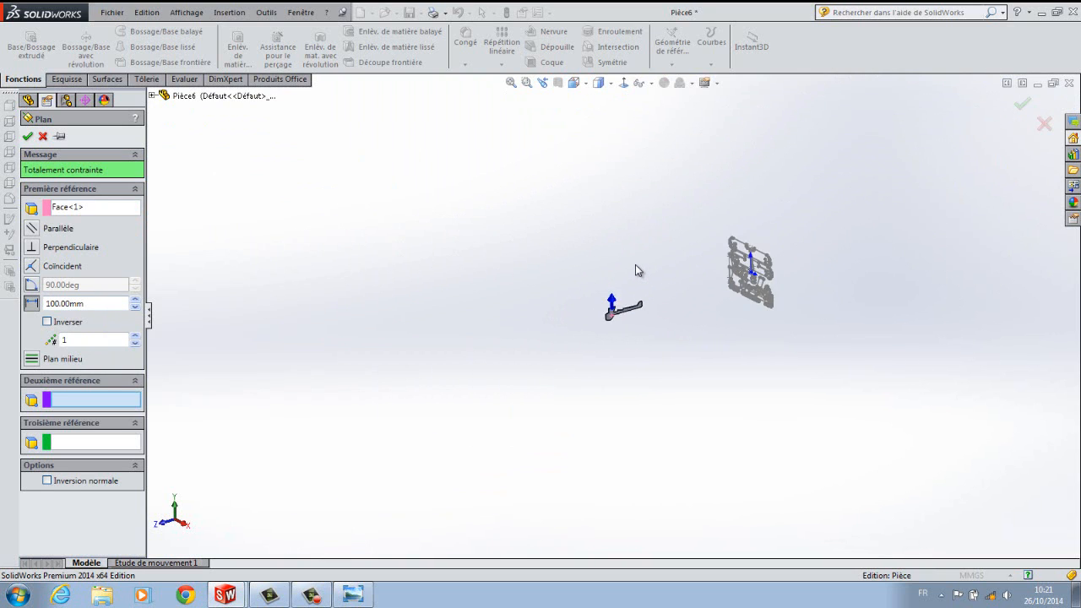
{"action": "scroll", "coordinate": [591, 314], "scroll_direction": "down", "scroll_amount": 8}
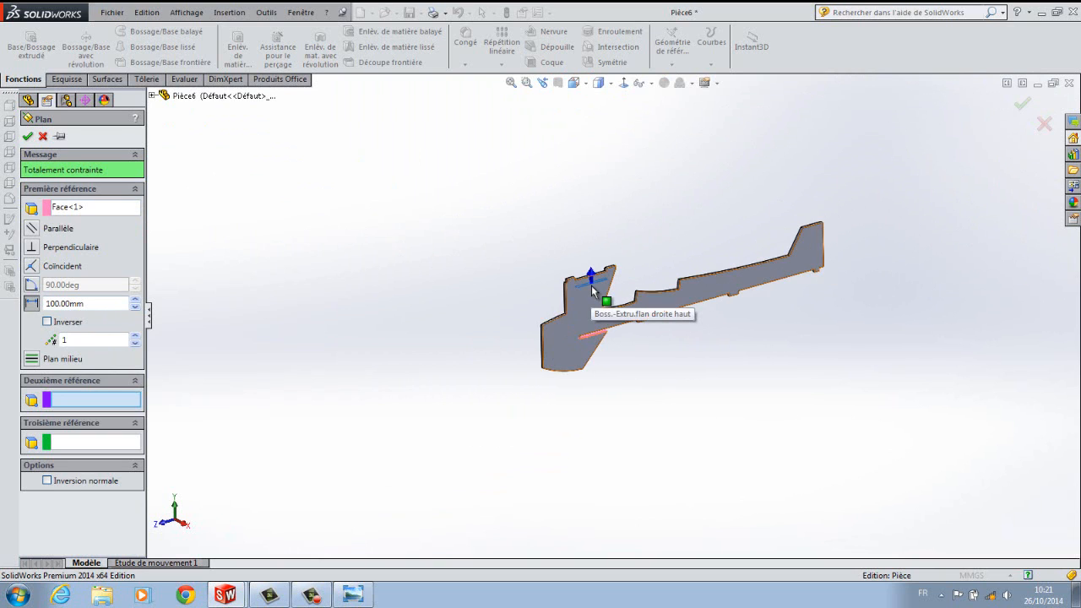
{"action": "scroll", "coordinate": [622, 327], "scroll_direction": "down", "scroll_amount": 8}
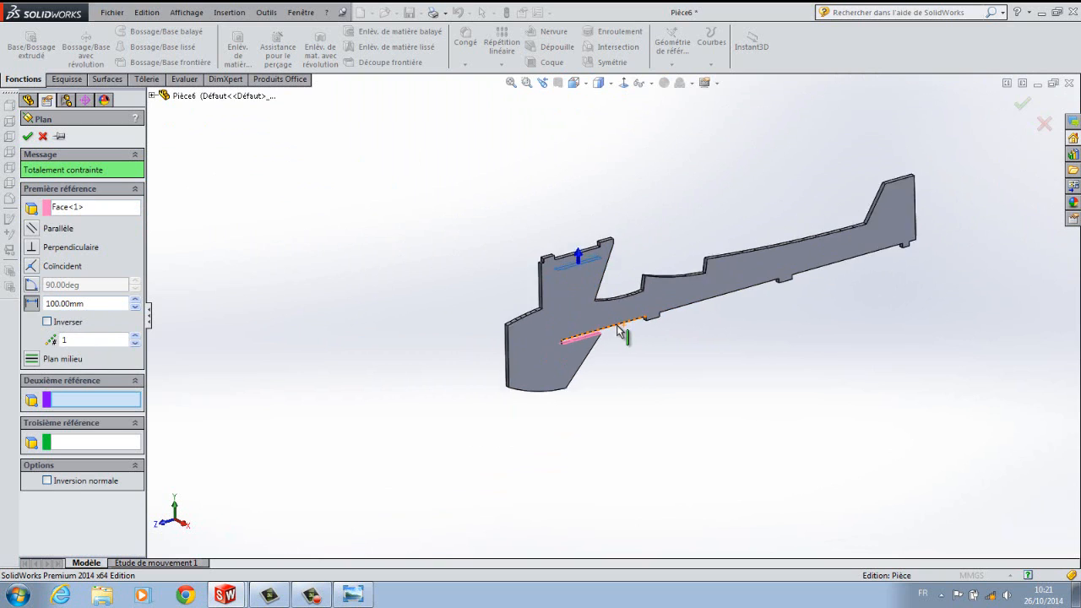
{"action": "double_click", "coordinate": [104, 304]}
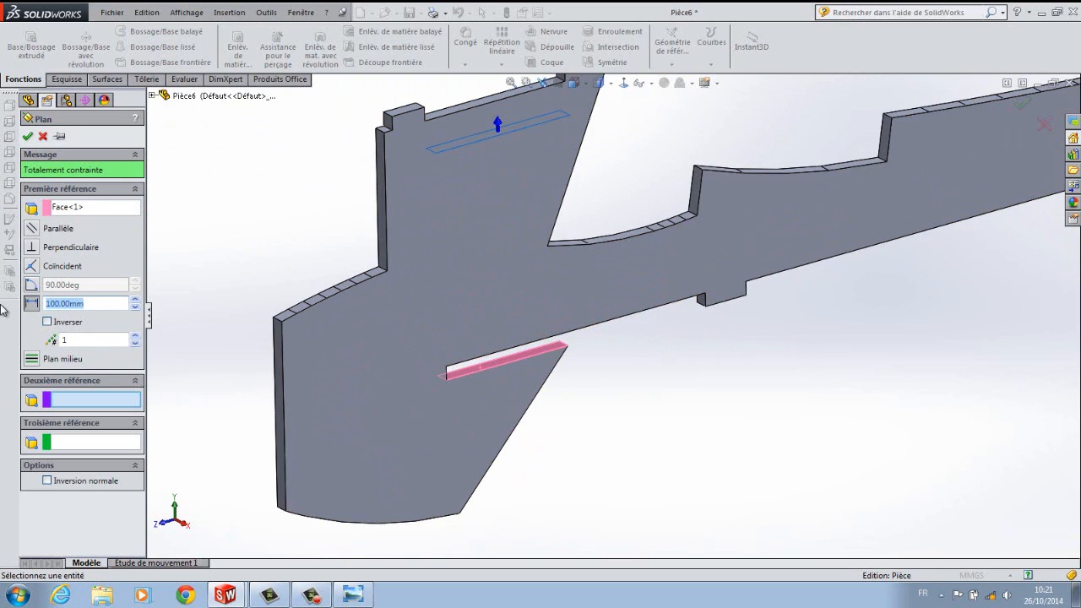
{"action": "type", "text": "0"}
{"action": "key", "text": "Return"}
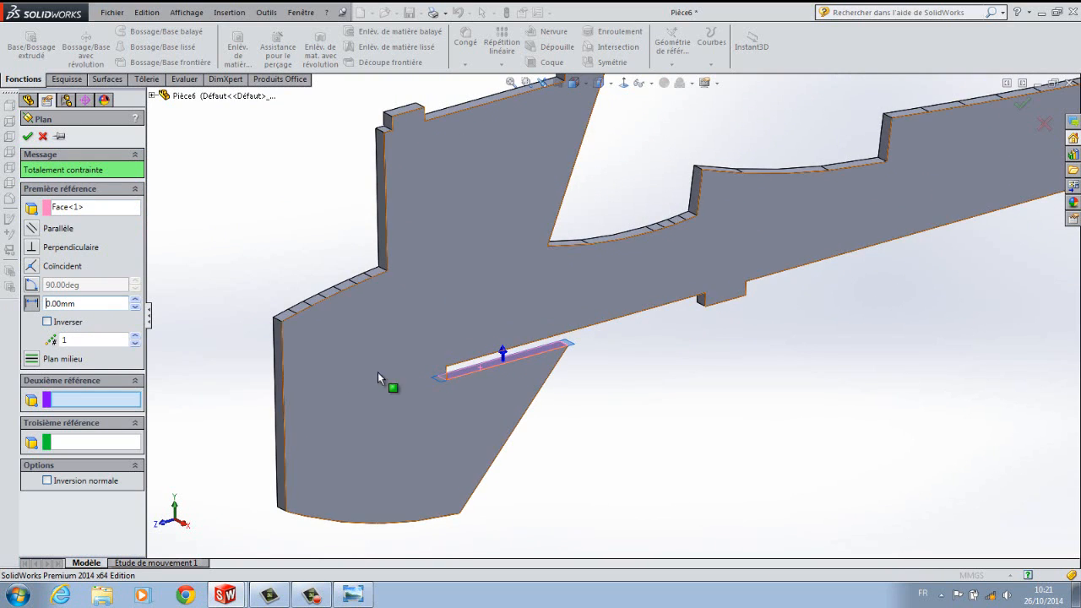
{"action": "scroll", "coordinate": [550, 360], "scroll_direction": "down", "scroll_amount": 3}
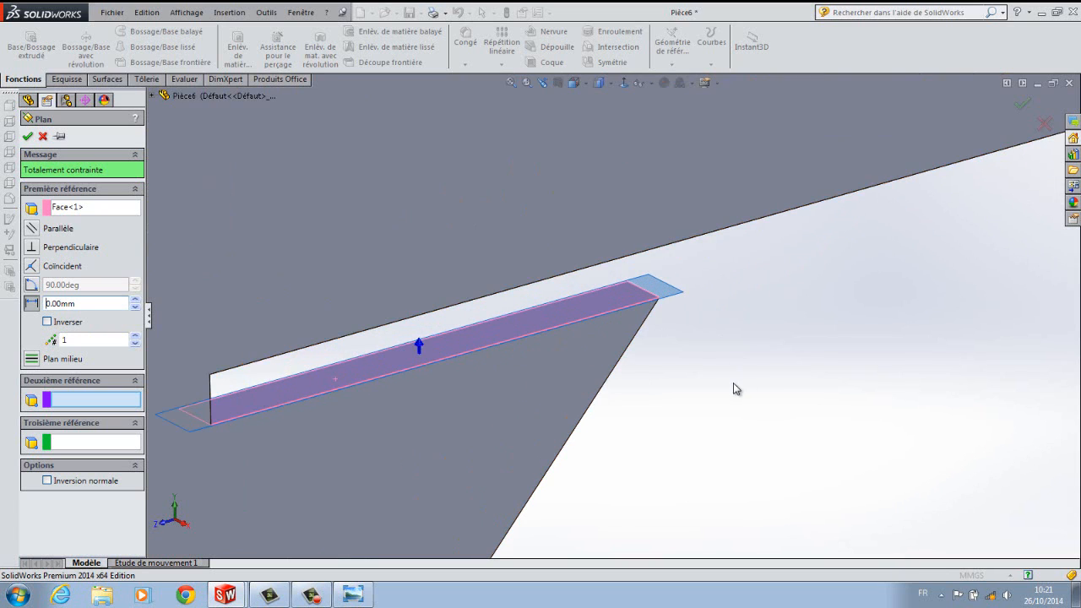
{"action": "middle_click_drag", "start_coordinate": [733, 383], "coordinate": [722, 358]}
{"action": "left_click", "coordinate": [28, 138]}
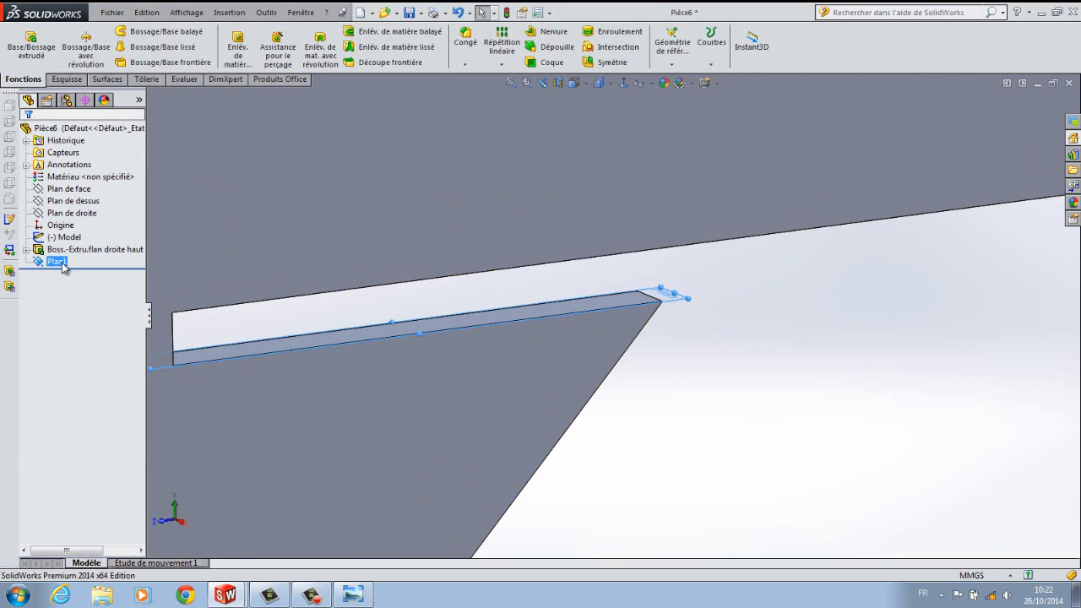
Open a sketch on the new plane and paste the copied top-view fuselage outline with its slots into it.
{"action": "right_click", "coordinate": [63, 268]}
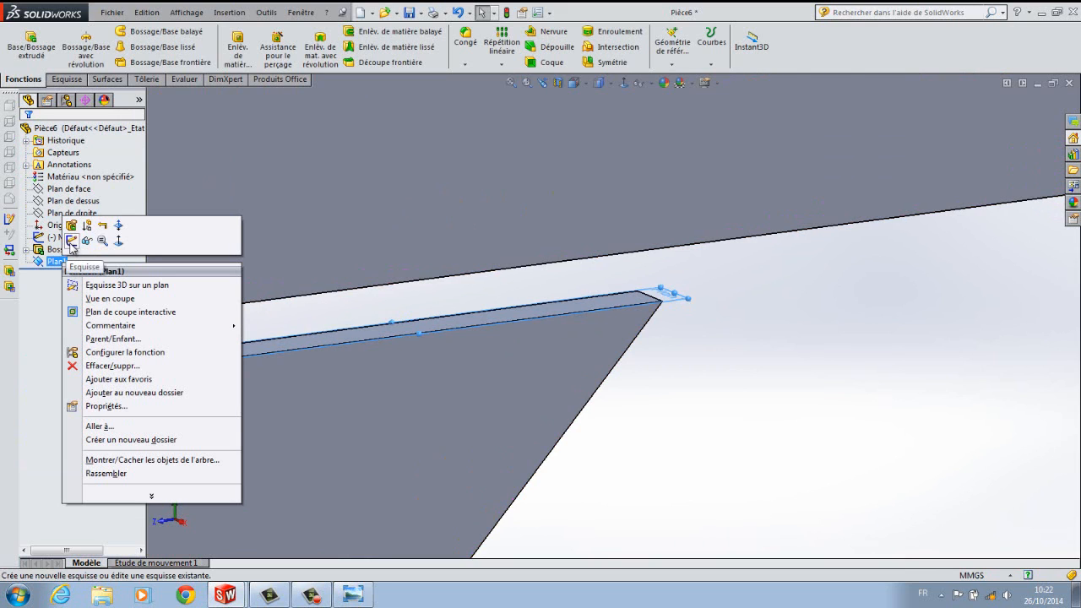
{"action": "left_click", "coordinate": [73, 241]}
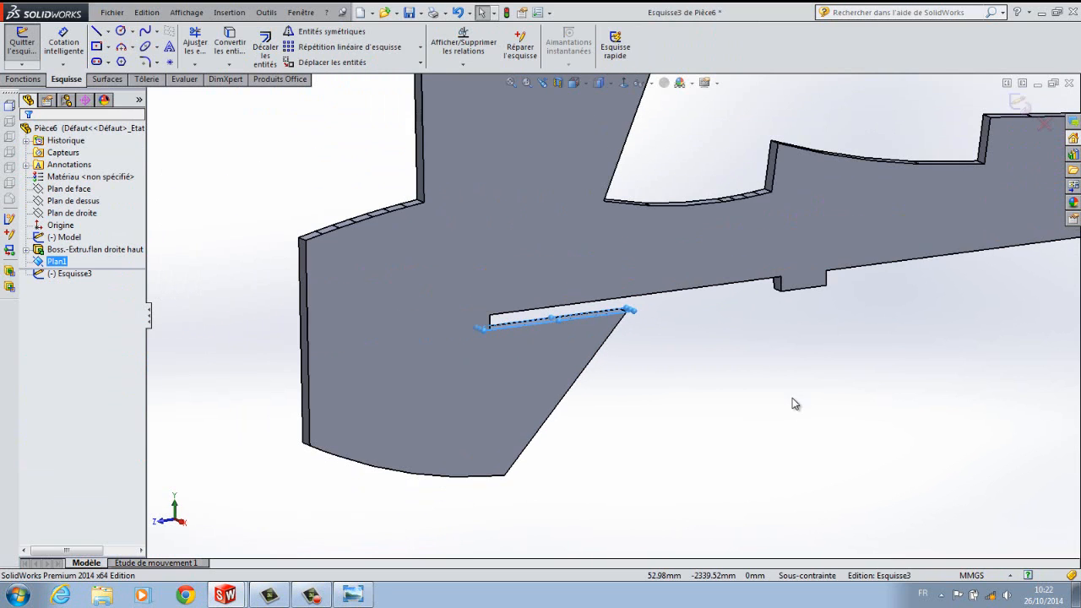
{"action": "left_click", "coordinate": [778, 410]}
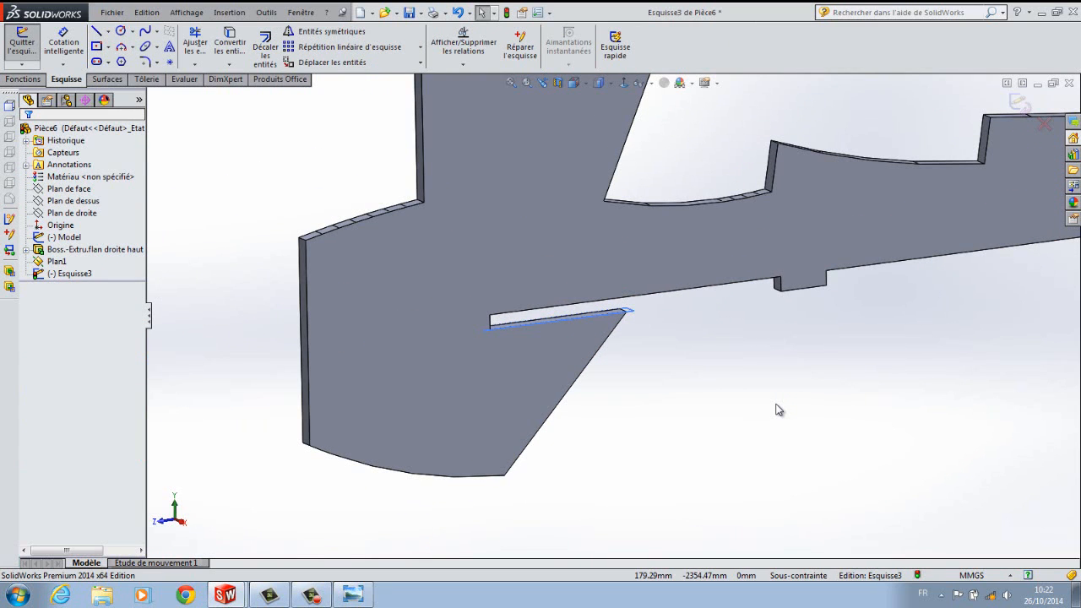
{"action": "key", "text": "f"}
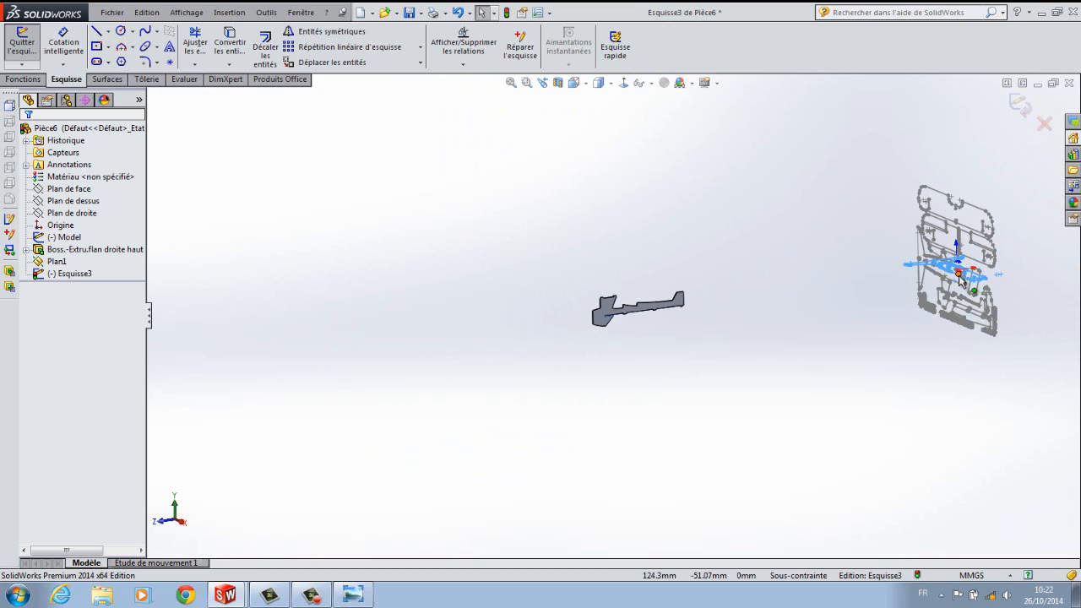
{"action": "scroll", "coordinate": [944, 292], "scroll_direction": "down", "scroll_amount": 5}
{"action": "scroll", "coordinate": [642, 336], "scroll_direction": "up", "scroll_amount": 5}
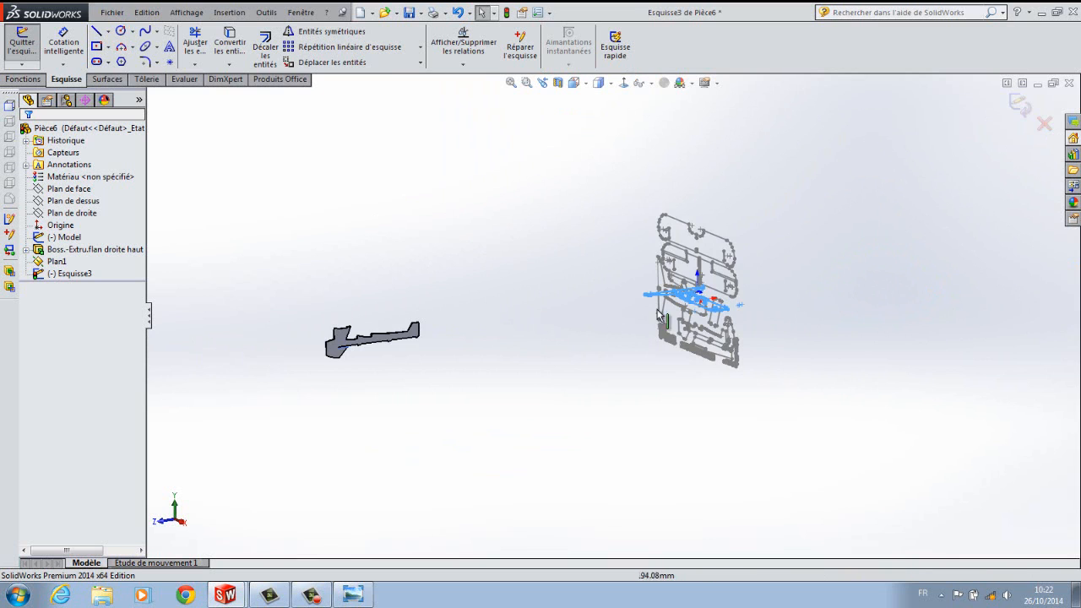
{"action": "scroll", "coordinate": [686, 310], "scroll_direction": "down", "scroll_amount": 8}
{"action": "scroll", "coordinate": [684, 310], "scroll_direction": "down", "scroll_amount": 2}
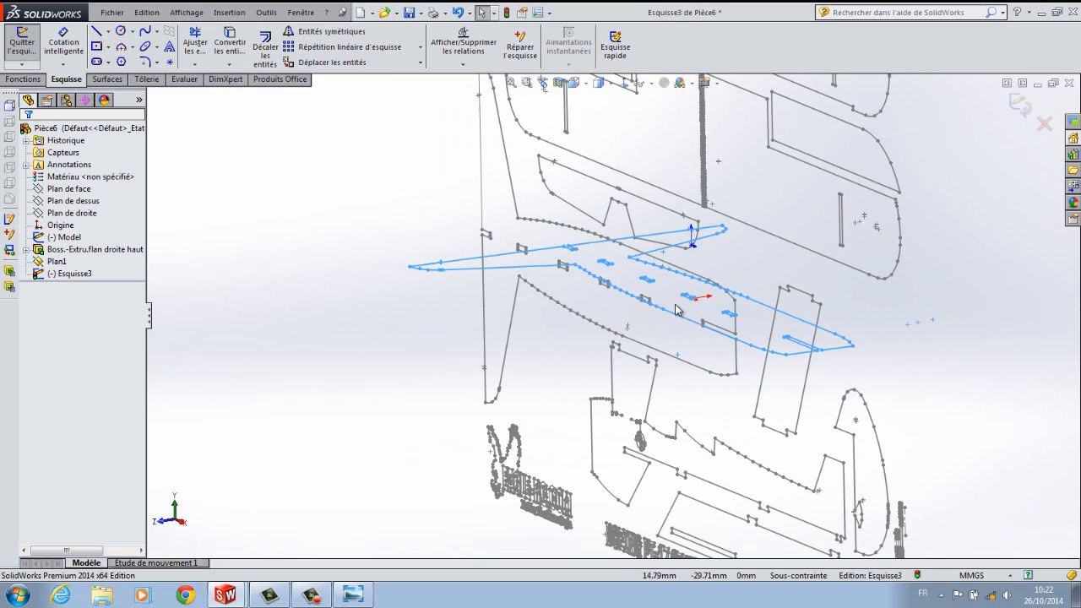
Rotate the pasted fuselage outline by -90 degrees about the inner end of its nose slot.
{"action": "left_click", "coordinate": [420, 63]}
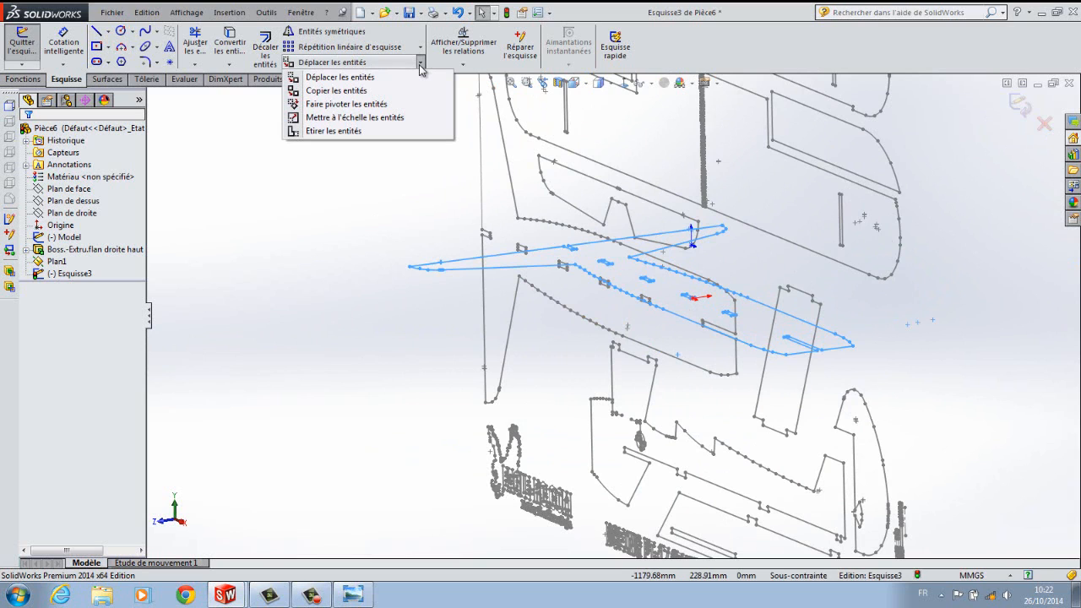
{"action": "left_click", "coordinate": [371, 104]}
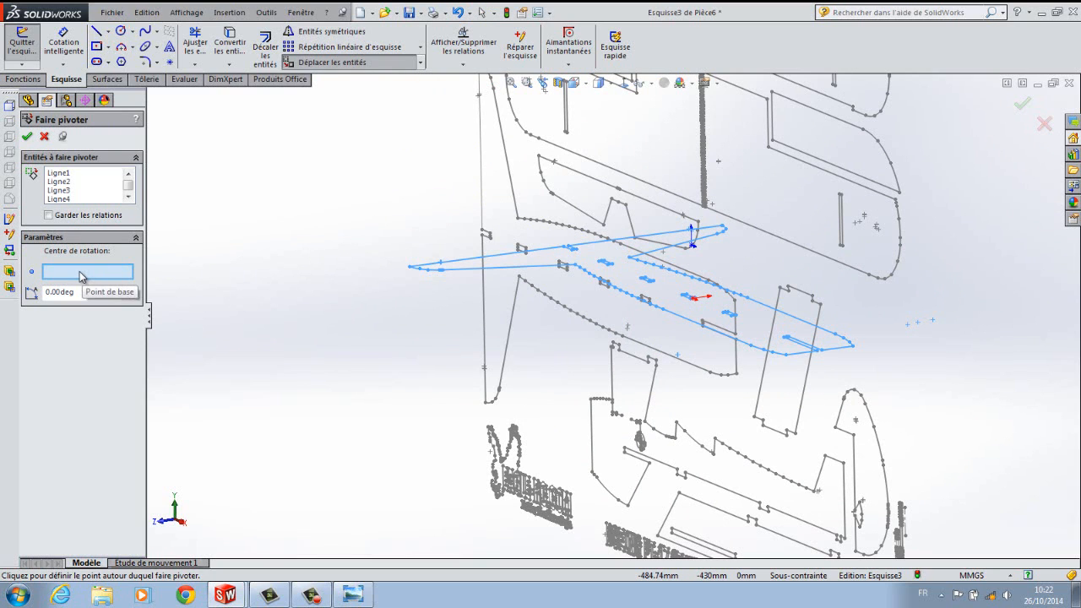
{"action": "scroll", "coordinate": [781, 345], "scroll_direction": "down", "scroll_amount": 5}
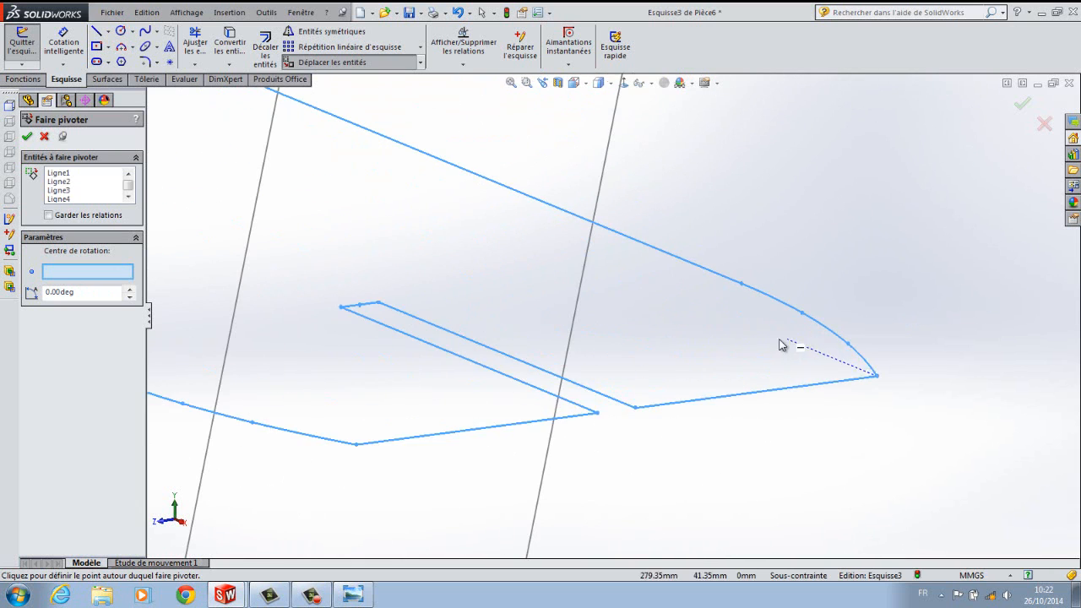
{"action": "scroll", "coordinate": [391, 323], "scroll_direction": "down", "scroll_amount": 5}
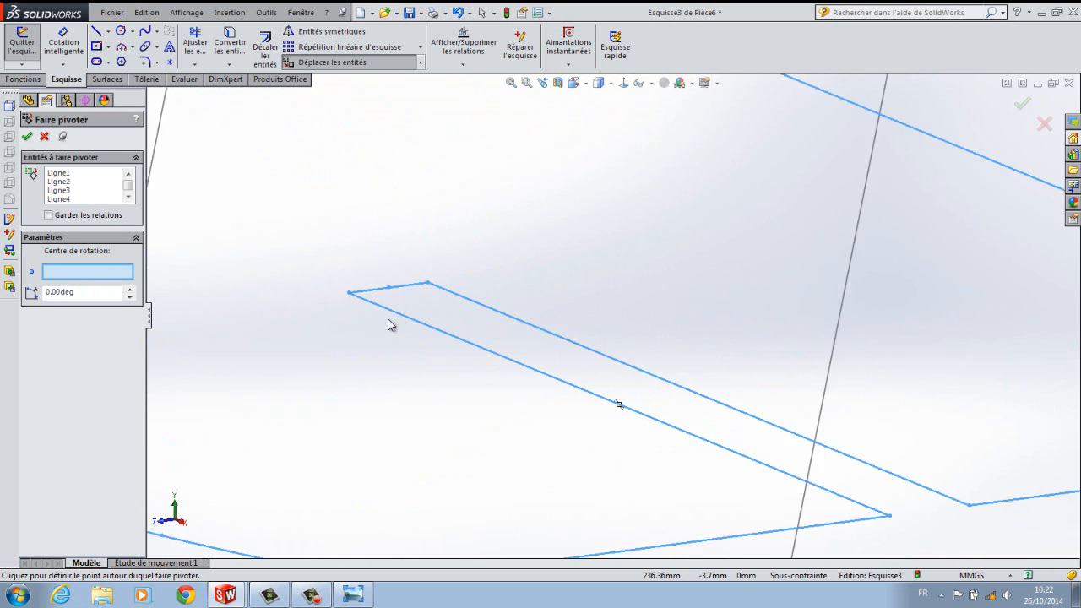
{"action": "left_click", "coordinate": [414, 275]}
{"action": "scroll", "coordinate": [424, 282], "scroll_direction": "up", "scroll_amount": 10}
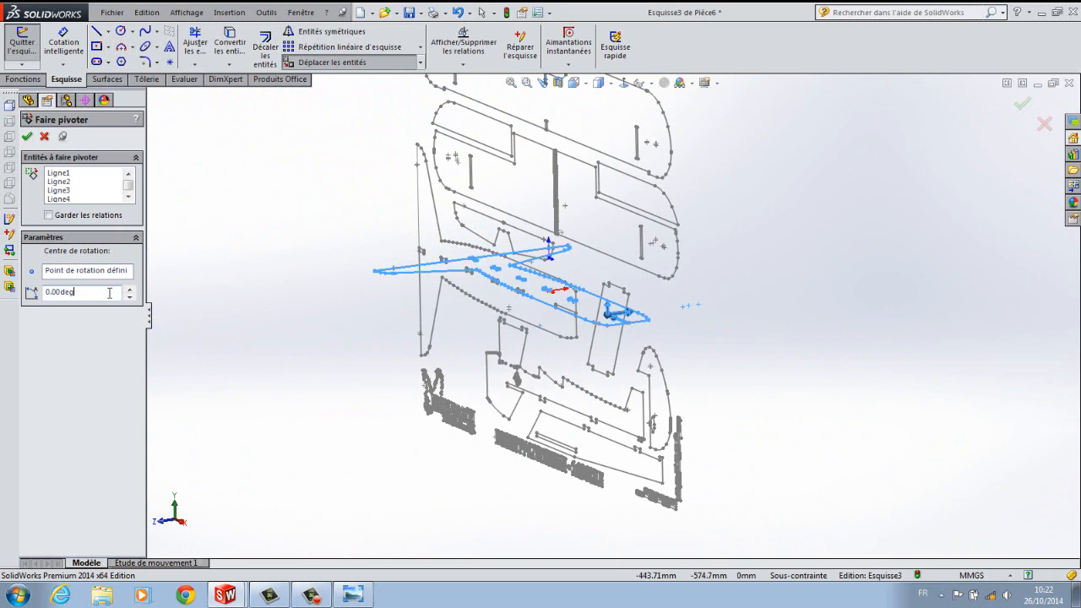
{"action": "type", "text": "-90"}
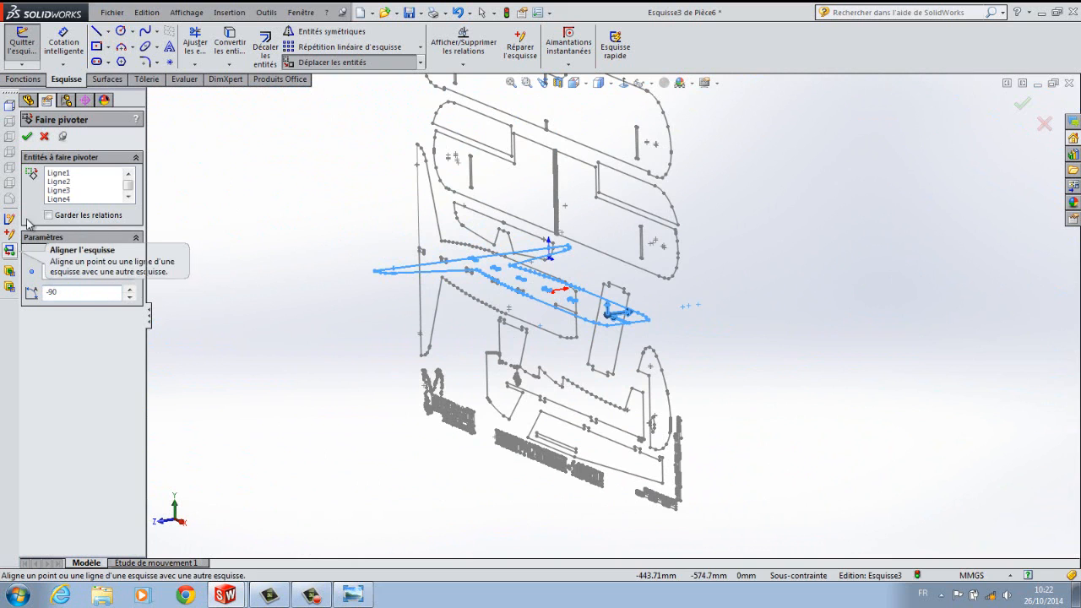
{"action": "left_click", "coordinate": [25, 136]}
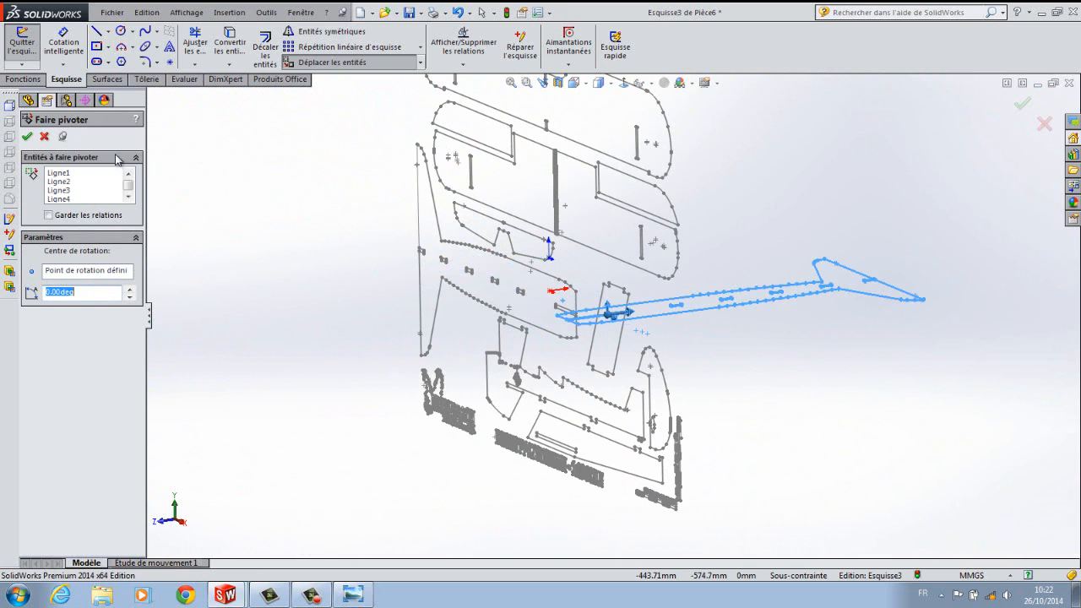
{"action": "scroll", "coordinate": [361, 293], "scroll_direction": "up", "scroll_amount": 6}
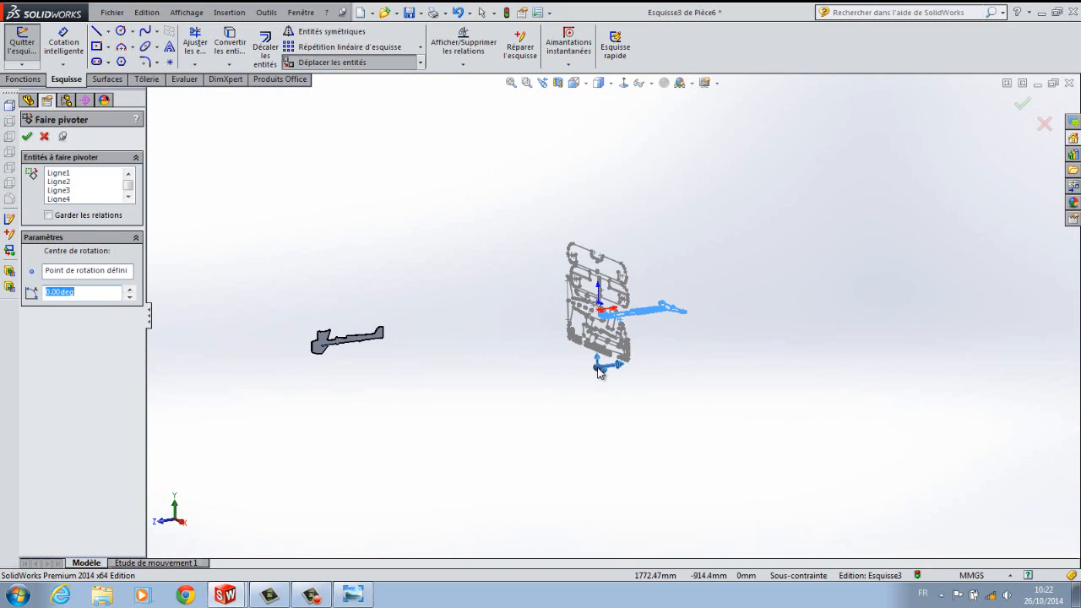
{"action": "scroll", "coordinate": [598, 332], "scroll_direction": "down", "scroll_amount": 5}
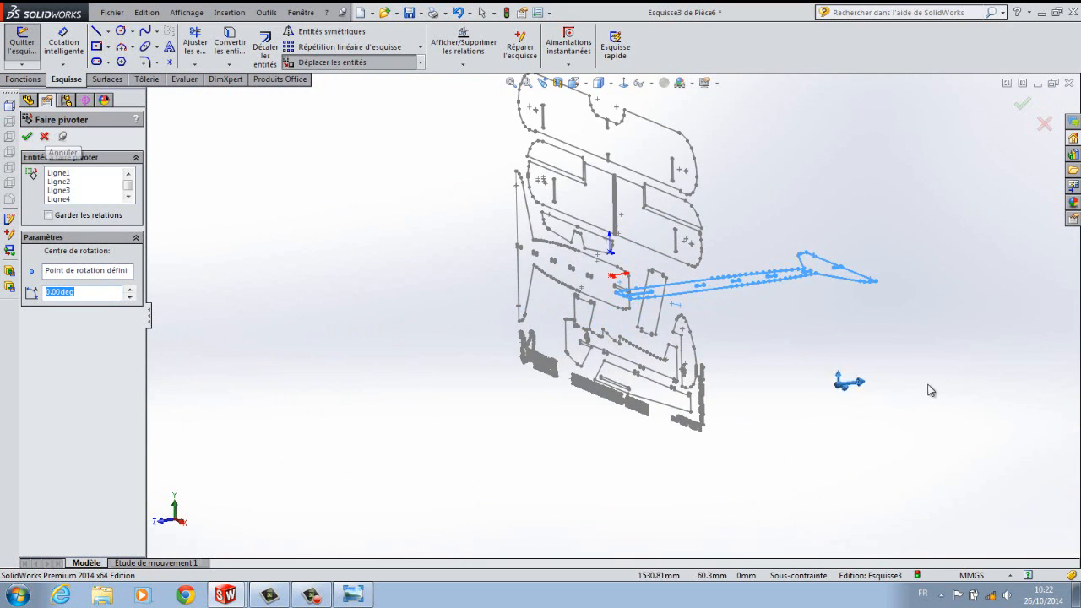
{"action": "scroll", "coordinate": [864, 369], "scroll_direction": "up", "scroll_amount": 4}
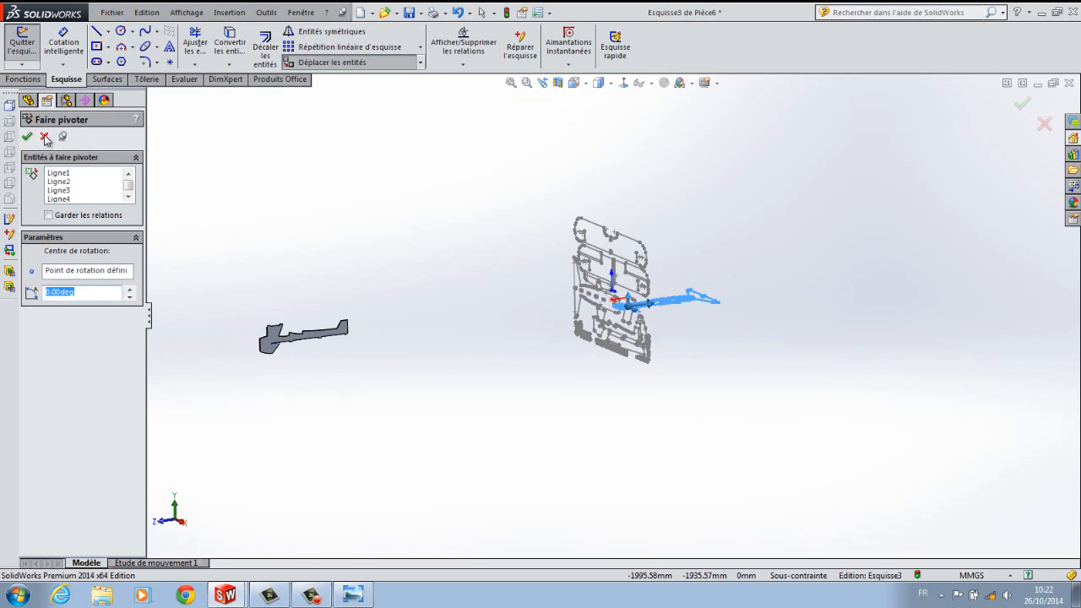
{"action": "left_click", "coordinate": [45, 137]}
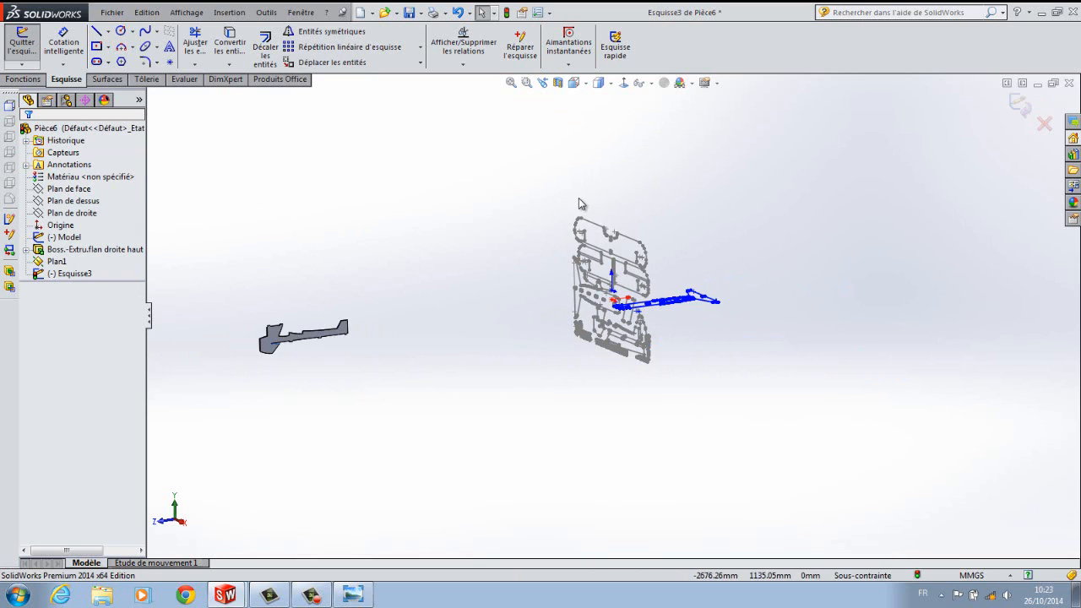
Start moving the whole pasted fuselage outline, using the inner corner of its nose slot as the base point.
{"action": "mouse_move", "coordinate": [562, 197]}
{"action": "left_mouse_down"}
{"action": "mouse_move", "coordinate": [642, 362]}
{"action": "mouse_move", "coordinate": [784, 386]}
{"action": "left_mouse_up"}
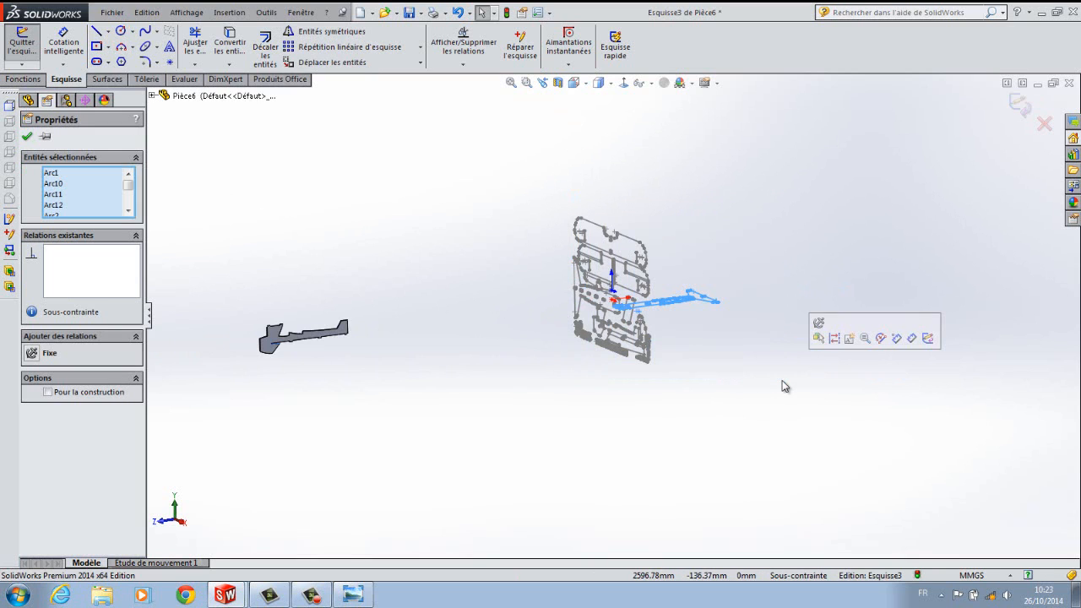
{"action": "left_click", "coordinate": [342, 62]}
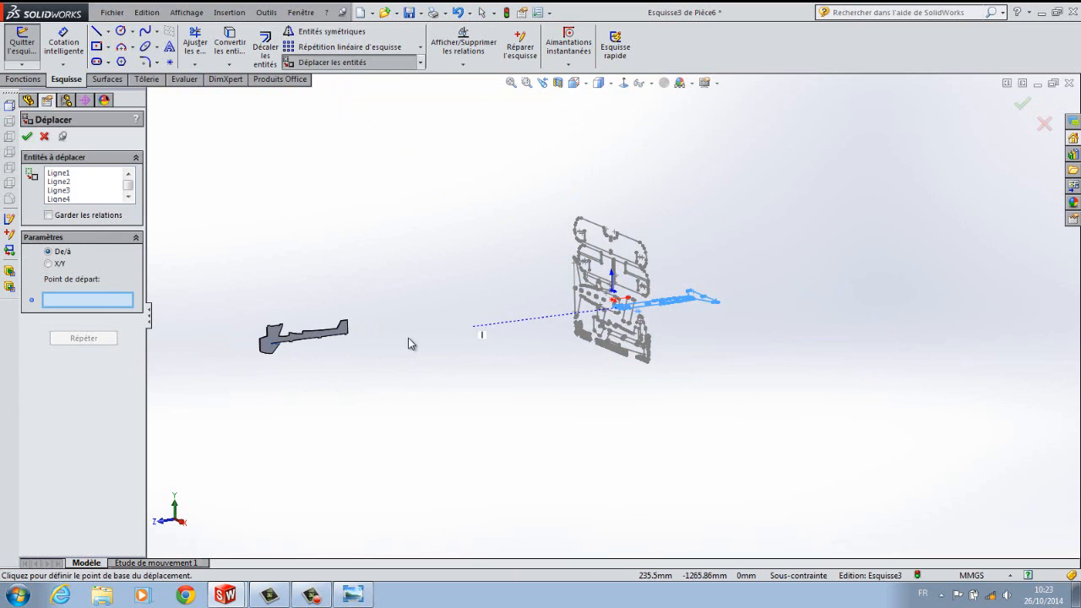
{"action": "scroll", "coordinate": [253, 347], "scroll_direction": "down", "scroll_amount": 10}
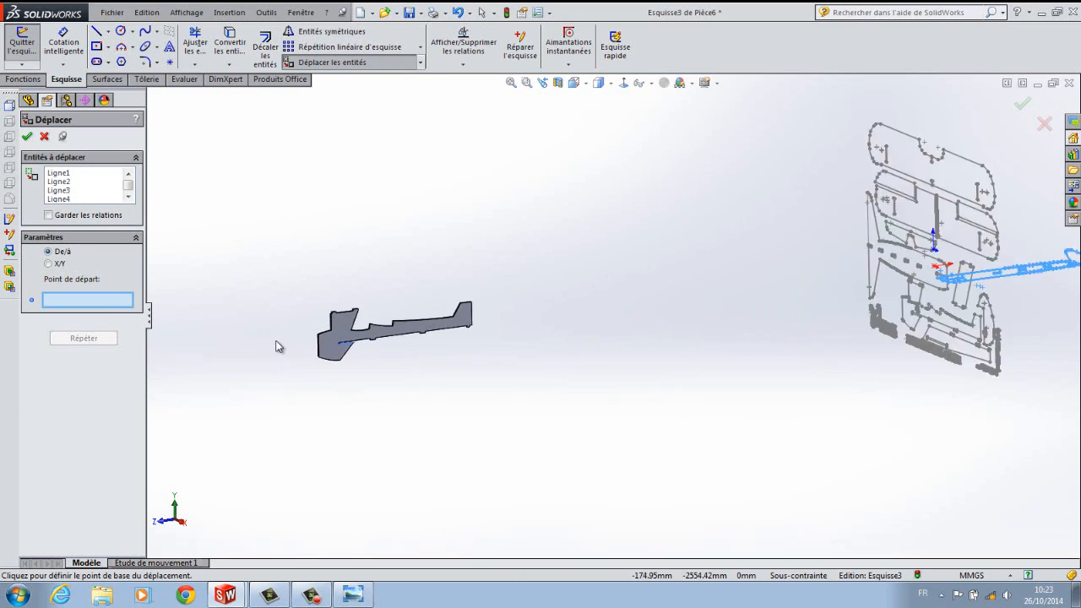
{"action": "scroll", "coordinate": [569, 342], "scroll_direction": "down", "scroll_amount": 4}
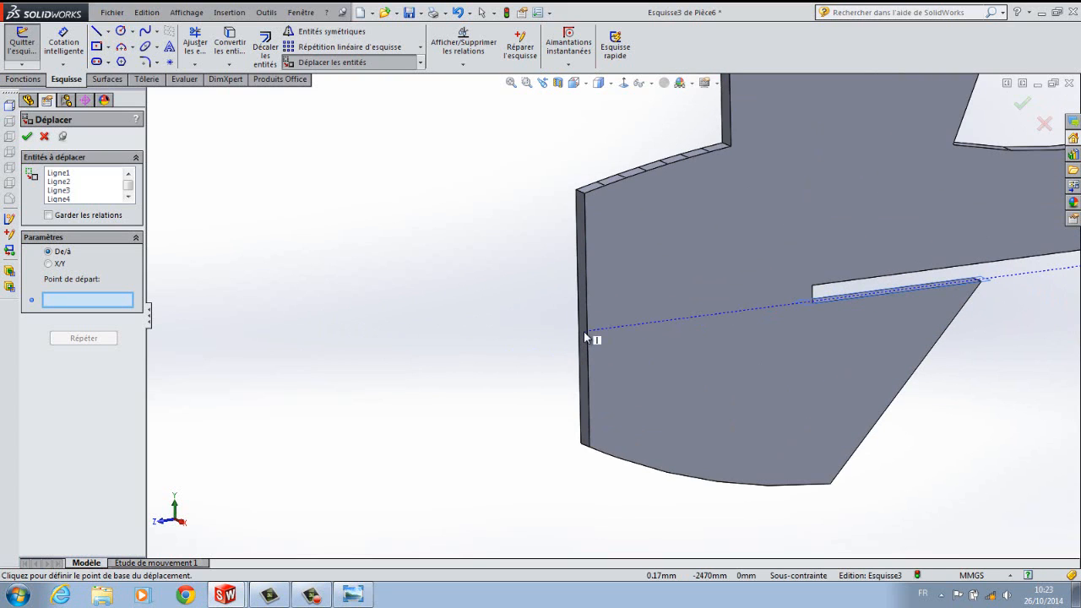
{"action": "scroll", "coordinate": [731, 321], "scroll_direction": "up", "scroll_amount": 5}
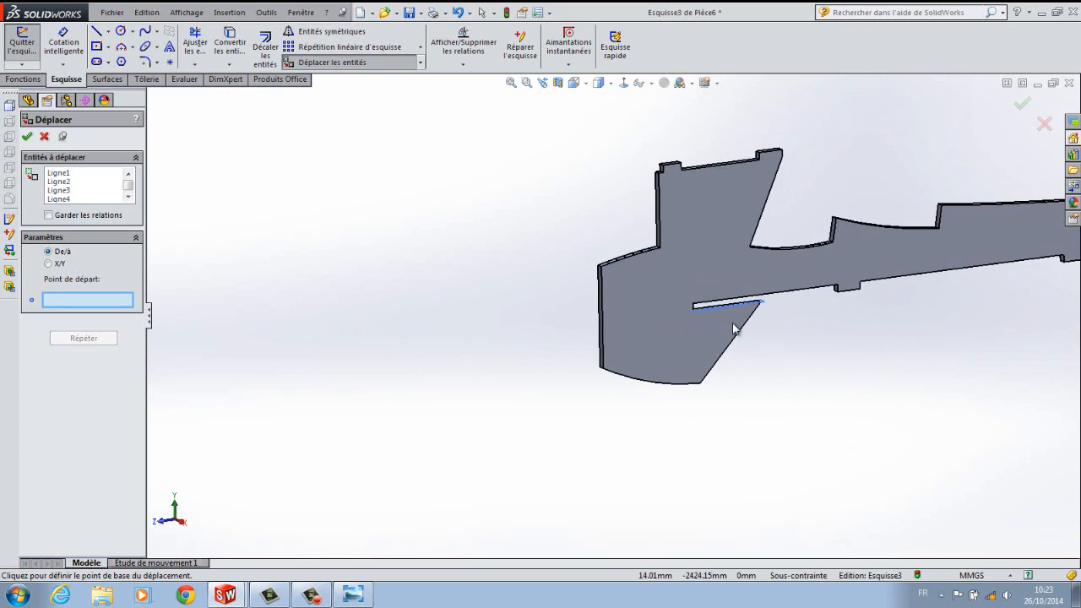
{"action": "scroll", "coordinate": [718, 313], "scroll_direction": "down", "scroll_amount": 5}
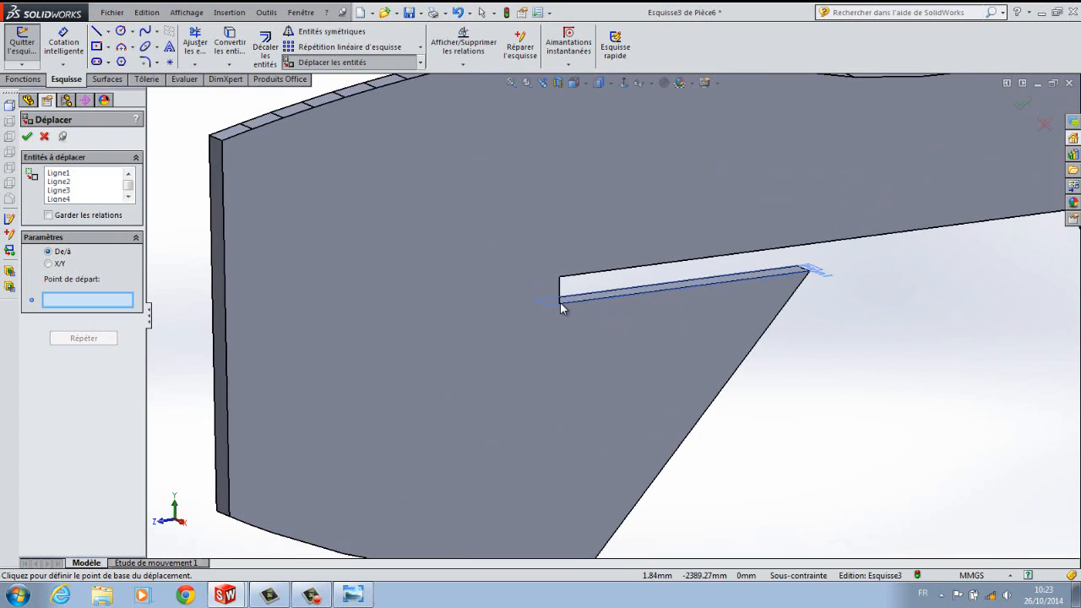
{"action": "scroll", "coordinate": [562, 308], "scroll_direction": "up", "scroll_amount": 10}
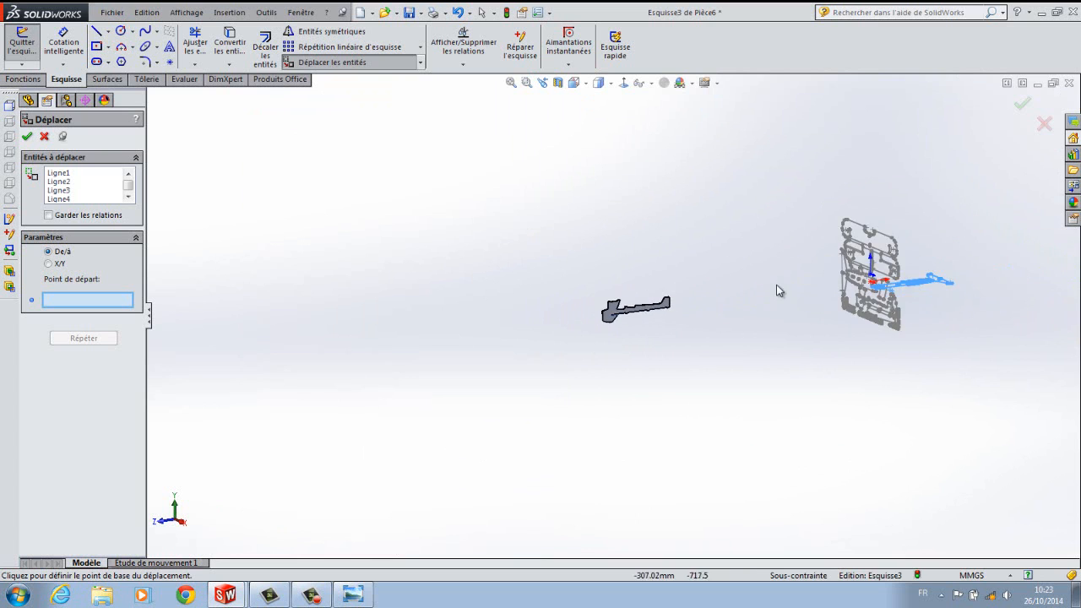
{"action": "scroll", "coordinate": [778, 291], "scroll_direction": "down", "scroll_amount": 5}
{"action": "scroll", "coordinate": [794, 304], "scroll_direction": "up", "scroll_amount": 5}
{"action": "scroll", "coordinate": [815, 323], "scroll_direction": "down", "scroll_amount": 6}
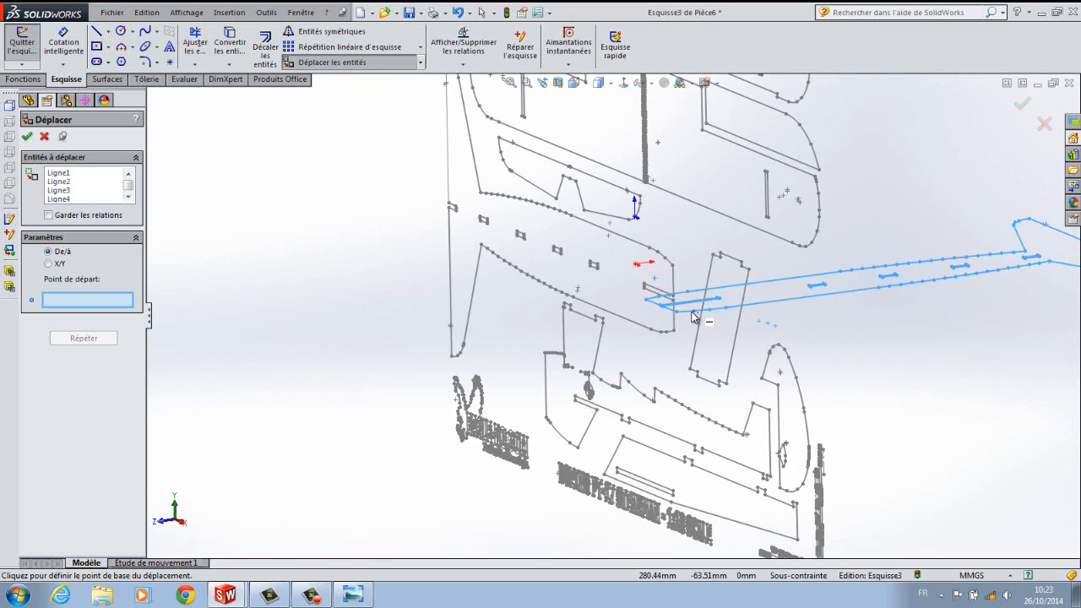
{"action": "scroll", "coordinate": [693, 316], "scroll_direction": "down", "scroll_amount": 5}
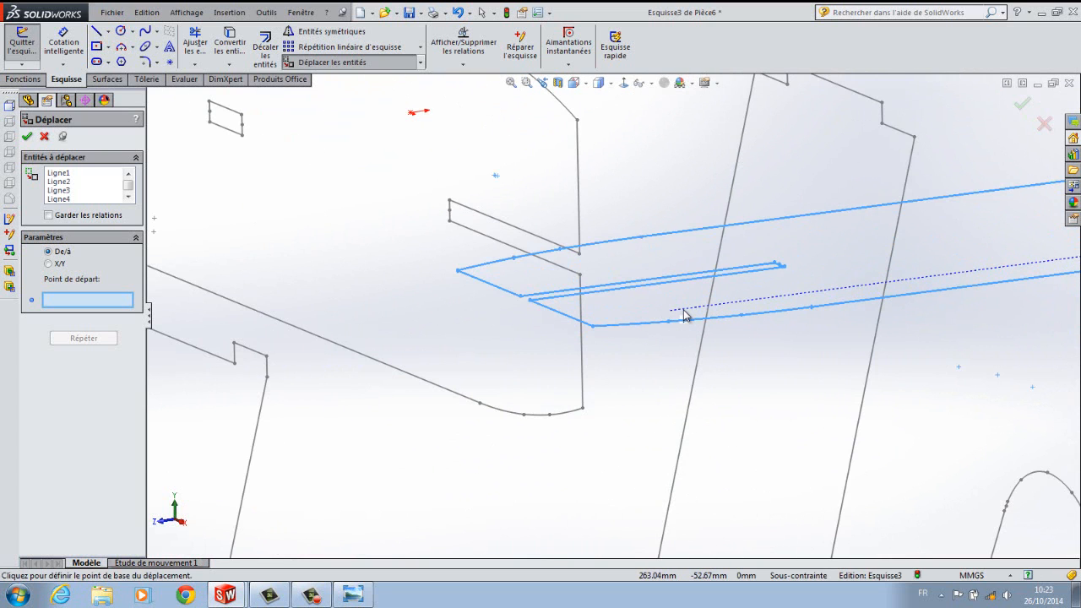
{"action": "scroll", "coordinate": [686, 315], "scroll_direction": "down", "scroll_amount": 3}
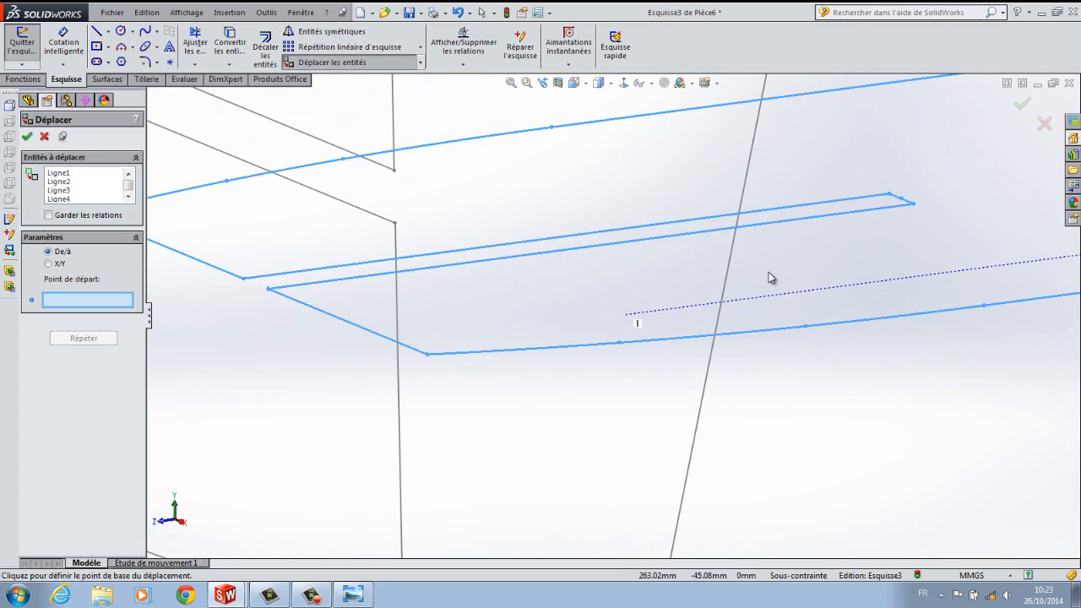
{"action": "left_click", "coordinate": [914, 205]}
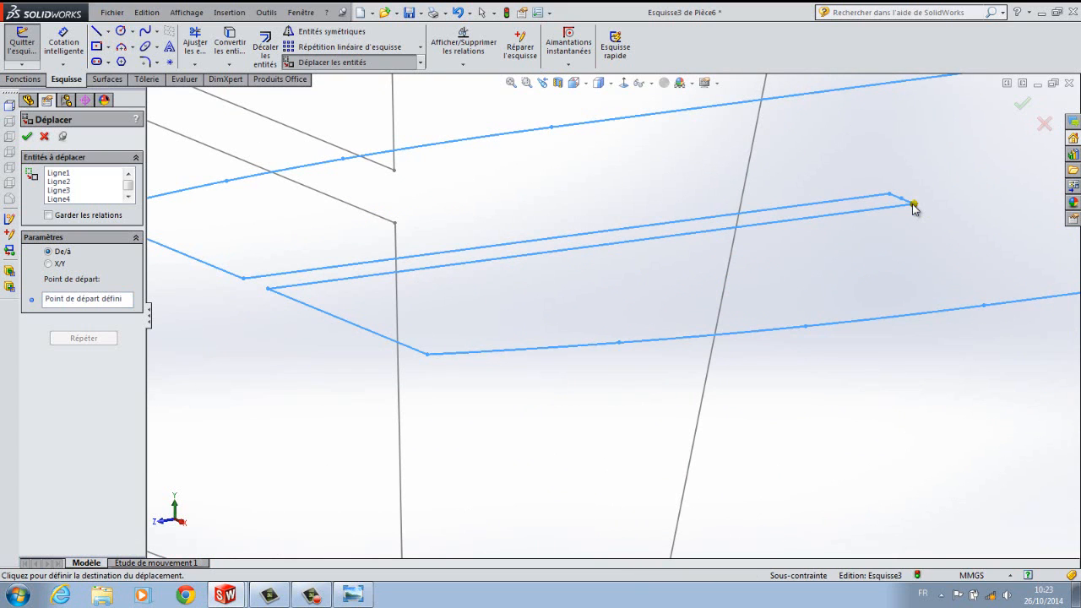
Bring the outline to the inner end of the fuselage side's nose slot and switch the model display to wireframe.
{"action": "scroll", "coordinate": [701, 325], "scroll_direction": "up", "scroll_amount": 10}
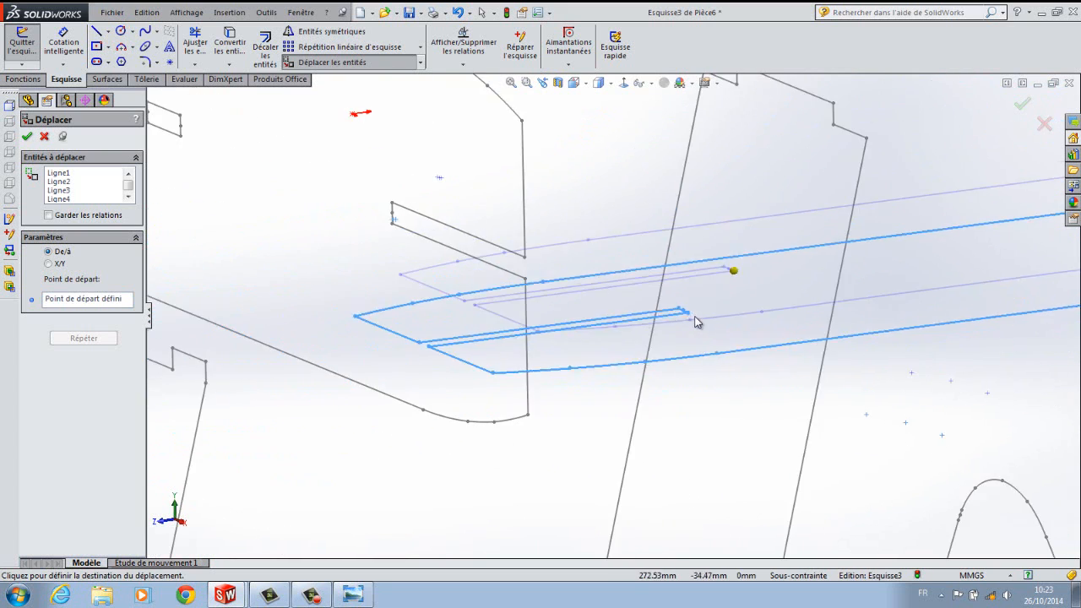
{"action": "scroll", "coordinate": [705, 323], "scroll_direction": "up", "scroll_amount": 6}
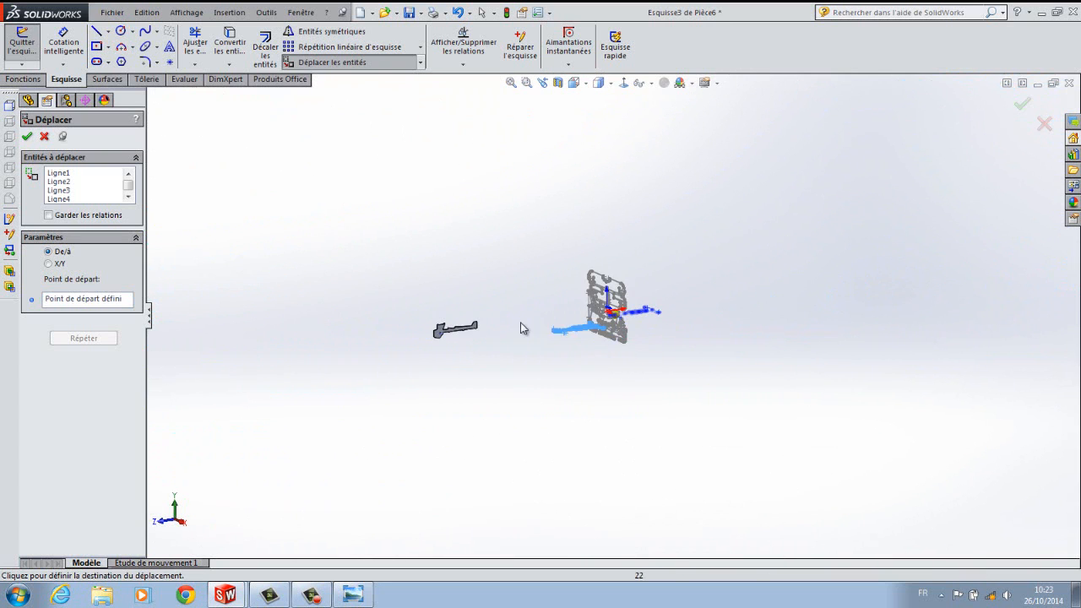
{"action": "scroll", "coordinate": [473, 334], "scroll_direction": "down", "scroll_amount": 6}
{"action": "scroll", "coordinate": [463, 339], "scroll_direction": "down", "scroll_amount": 10}
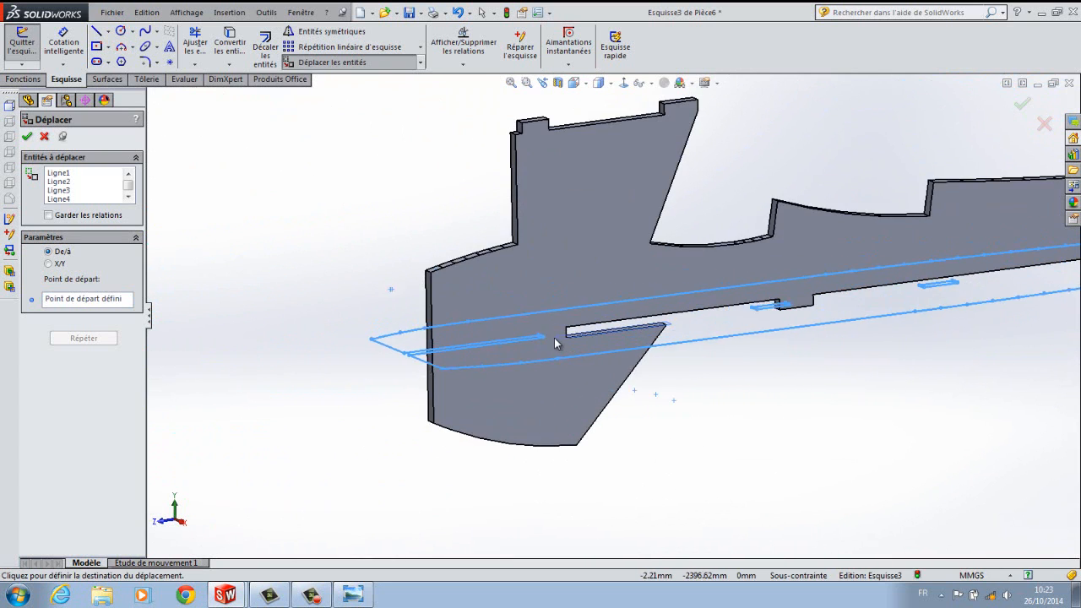
{"action": "scroll", "coordinate": [596, 332], "scroll_direction": "down", "scroll_amount": 3}
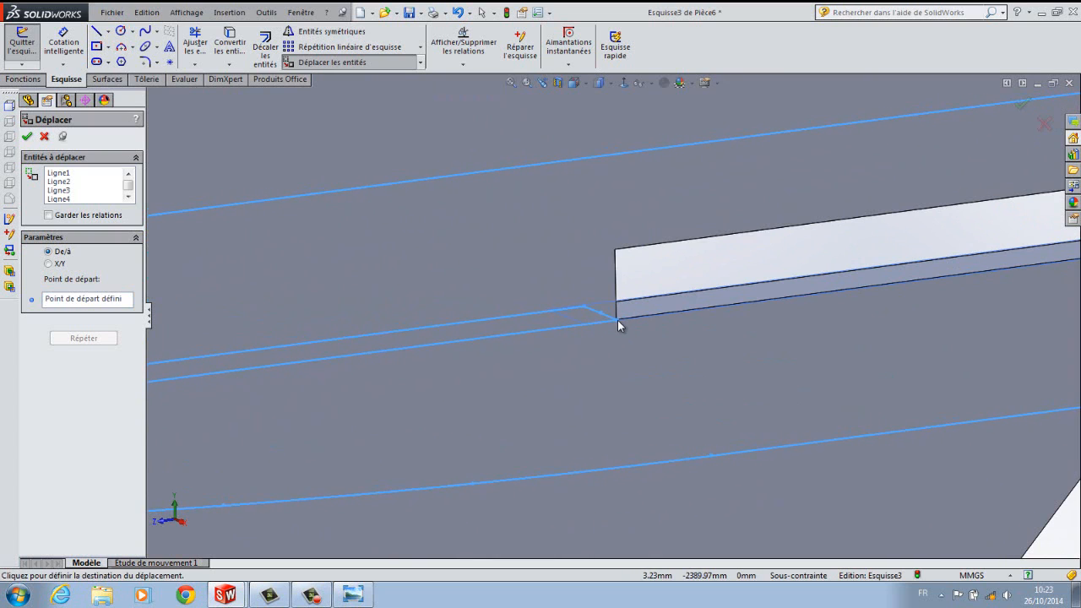
{"action": "left_click", "coordinate": [608, 83]}
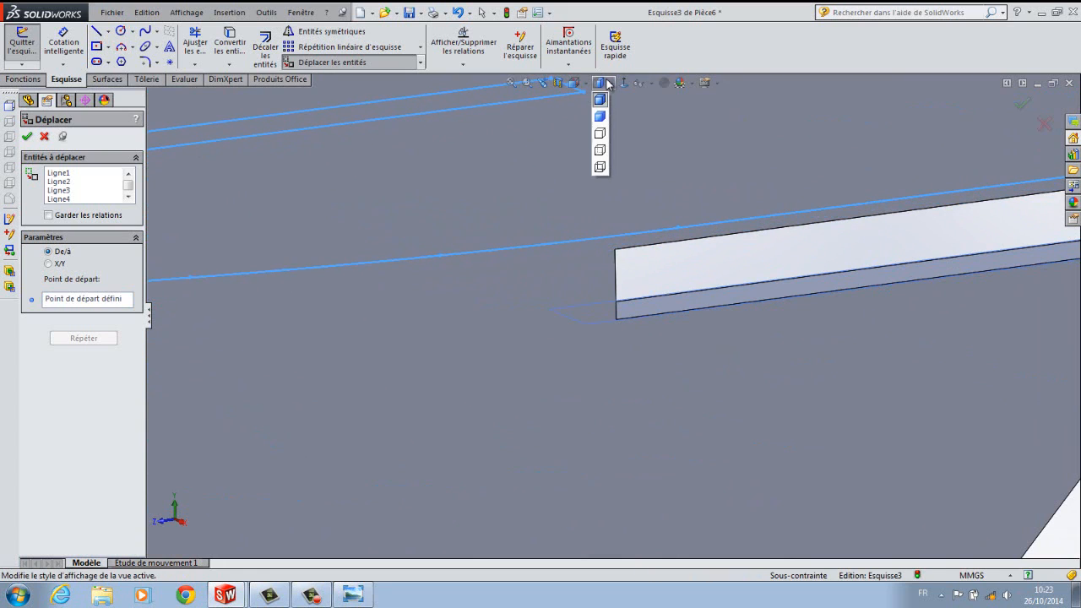
{"action": "left_click", "coordinate": [602, 167]}
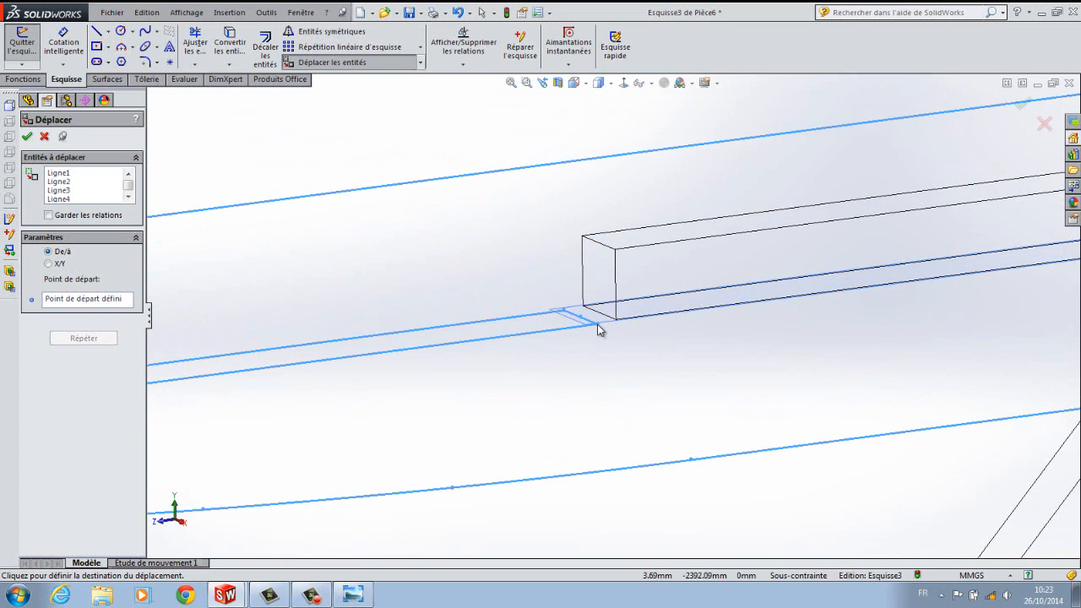
{"action": "scroll", "coordinate": [598, 329], "scroll_direction": "up", "scroll_amount": 5}
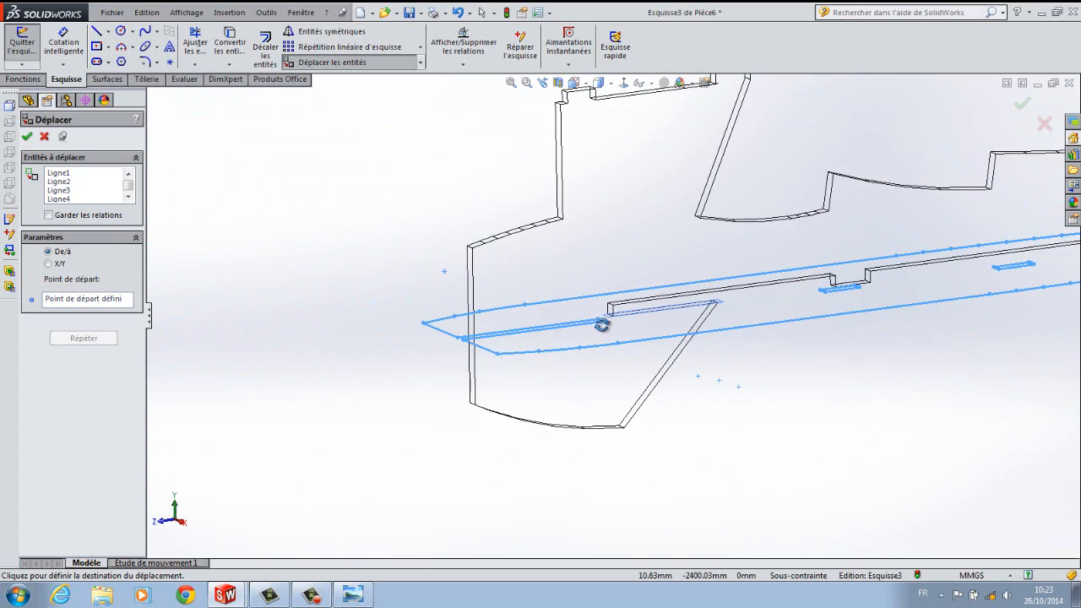
{"action": "middle_click_drag", "start_coordinate": [601, 325], "coordinate": [620, 371]}
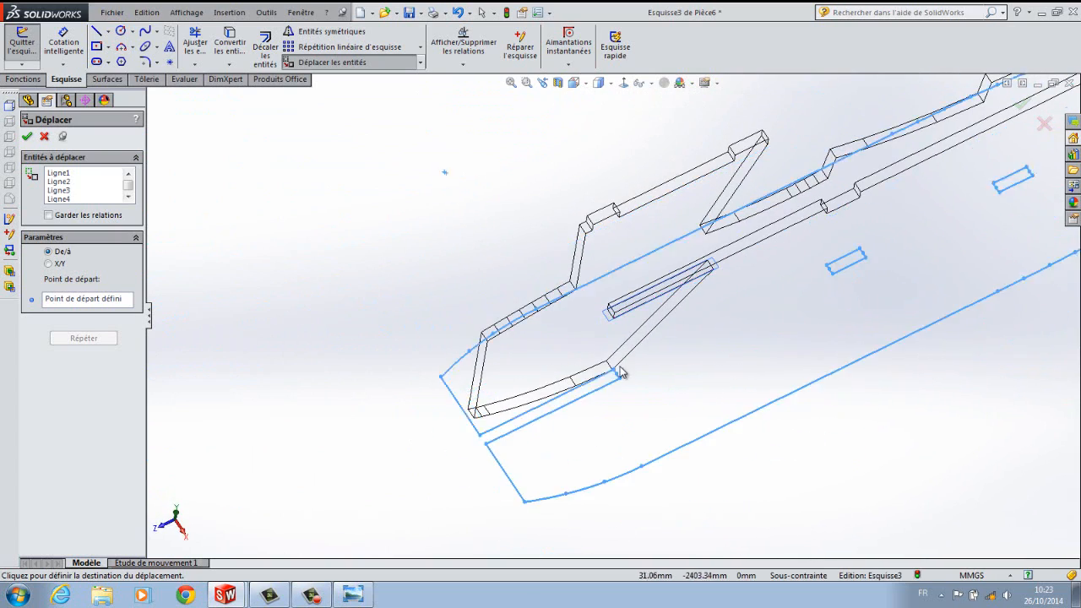
{"action": "scroll", "coordinate": [621, 372], "scroll_direction": "down", "scroll_amount": 10}
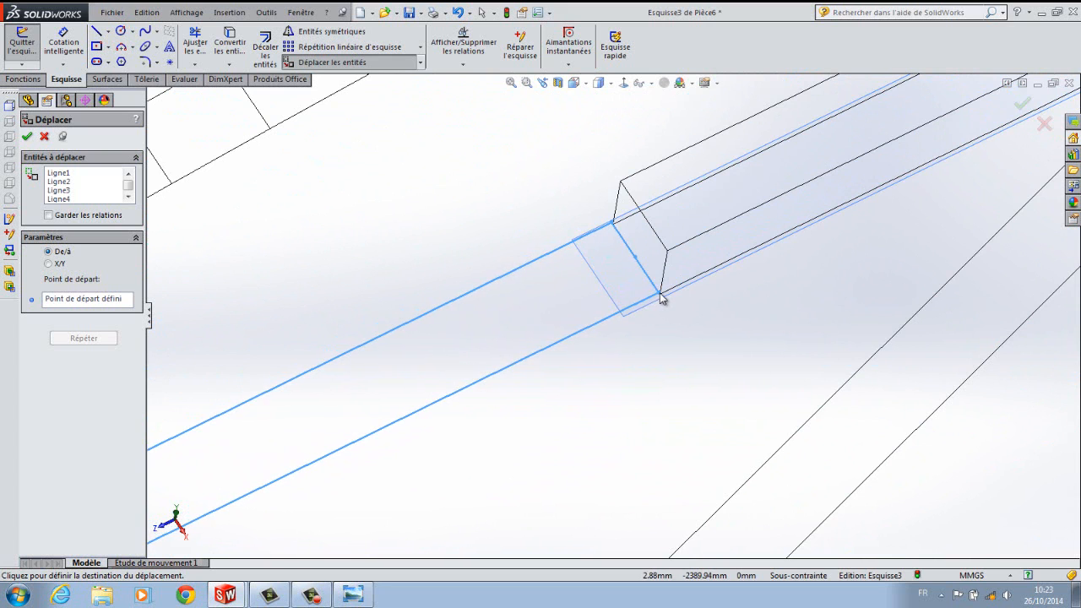
{"action": "middle_click_drag", "start_coordinate": [663, 297], "coordinate": [656, 321]}
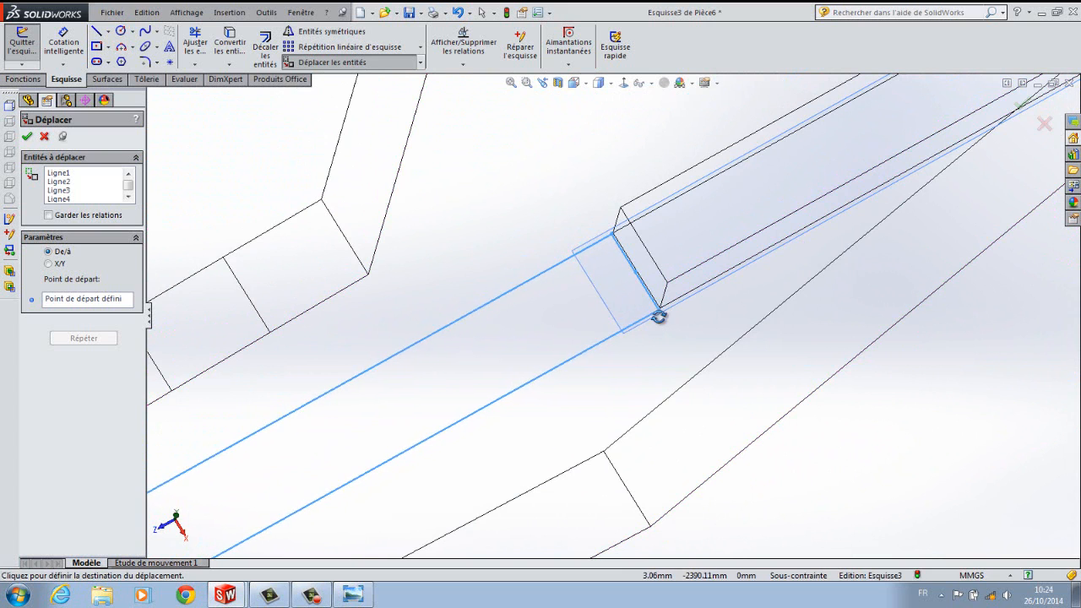
{"action": "middle_click_drag", "start_coordinate": [658, 317], "coordinate": [663, 328]}
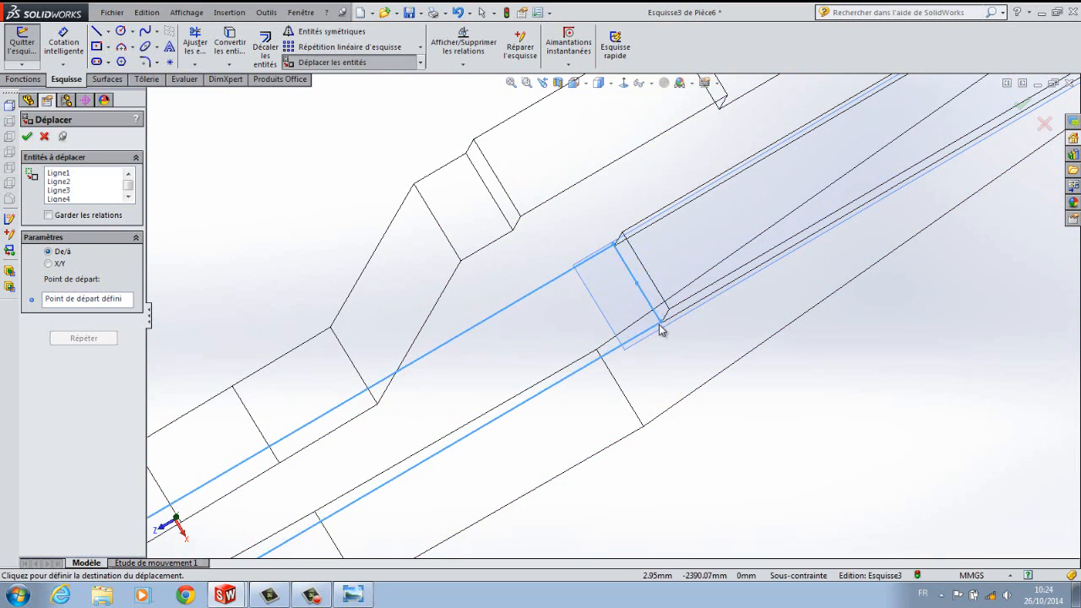
{"action": "left_click", "coordinate": [612, 85]}
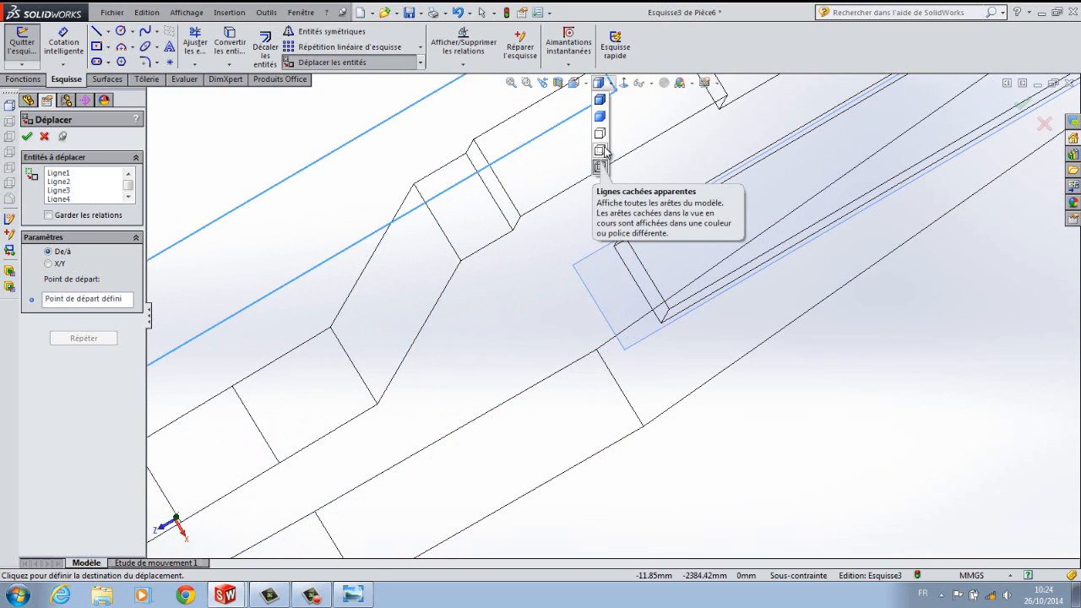
{"action": "left_click", "coordinate": [602, 151]}
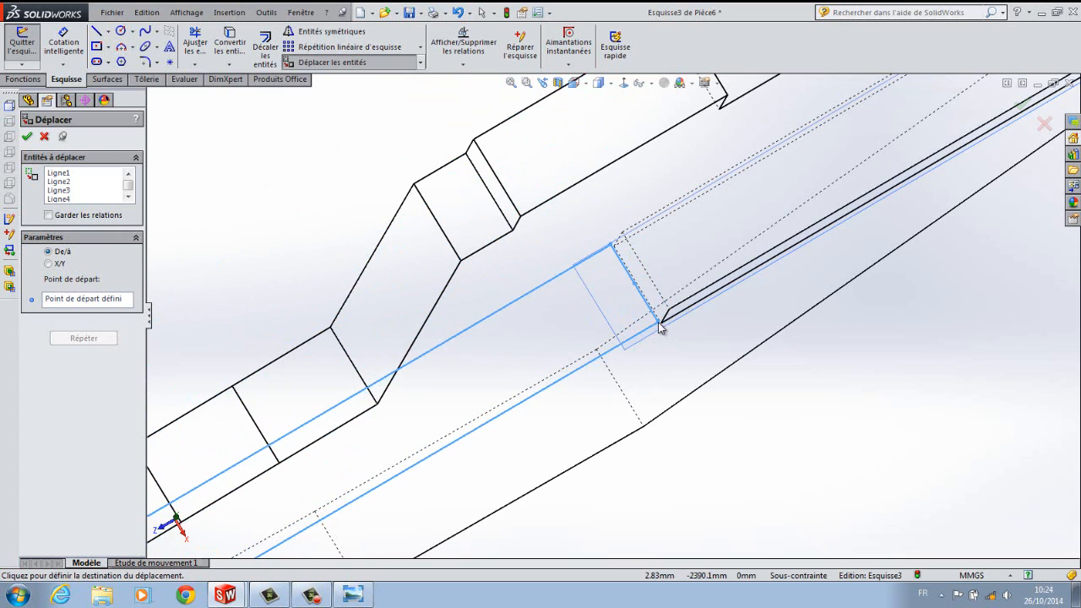
{"action": "left_click", "coordinate": [600, 82]}
{"action": "left_click", "coordinate": [602, 135]}
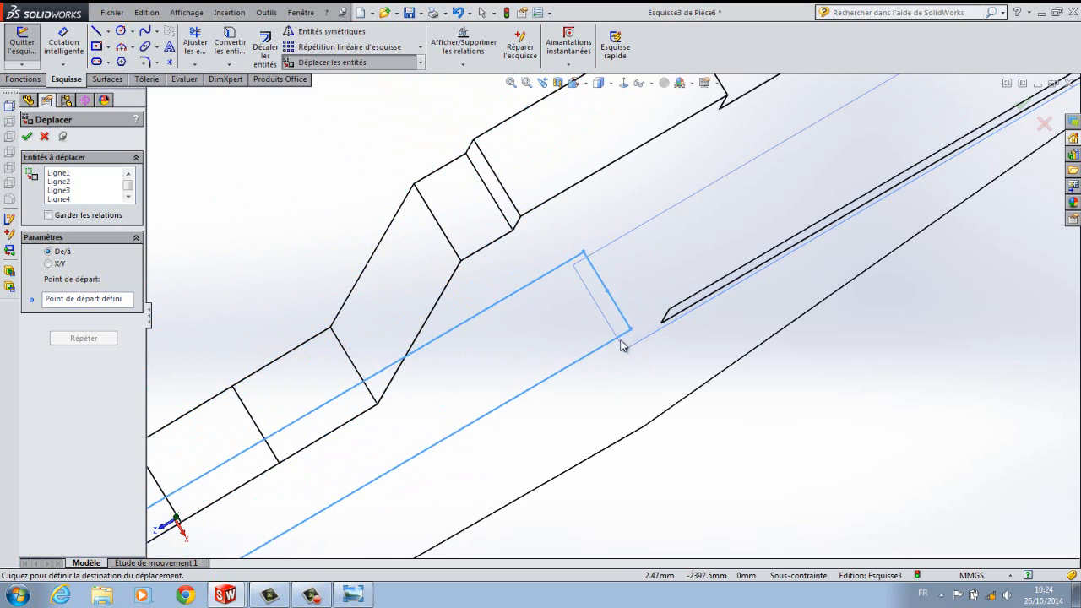
{"action": "left_click", "coordinate": [601, 83]}
{"action": "left_click", "coordinate": [600, 167]}
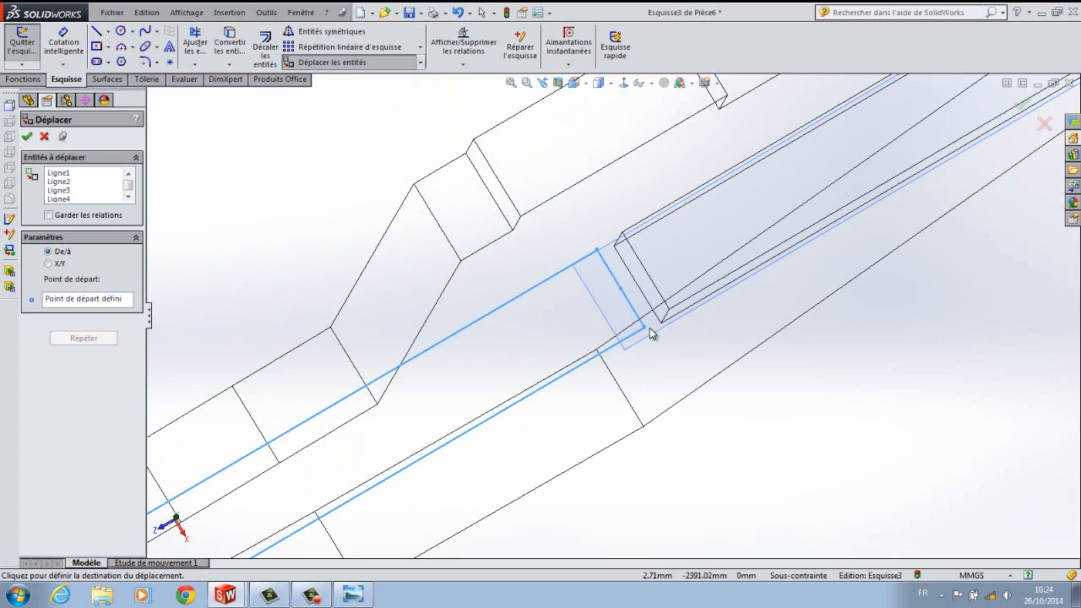
Place the outline's base point on the lower inner corner of the fuselage side's nose slot and finish the move.
{"action": "middle_click_drag", "start_coordinate": [654, 327], "coordinate": [632, 243]}
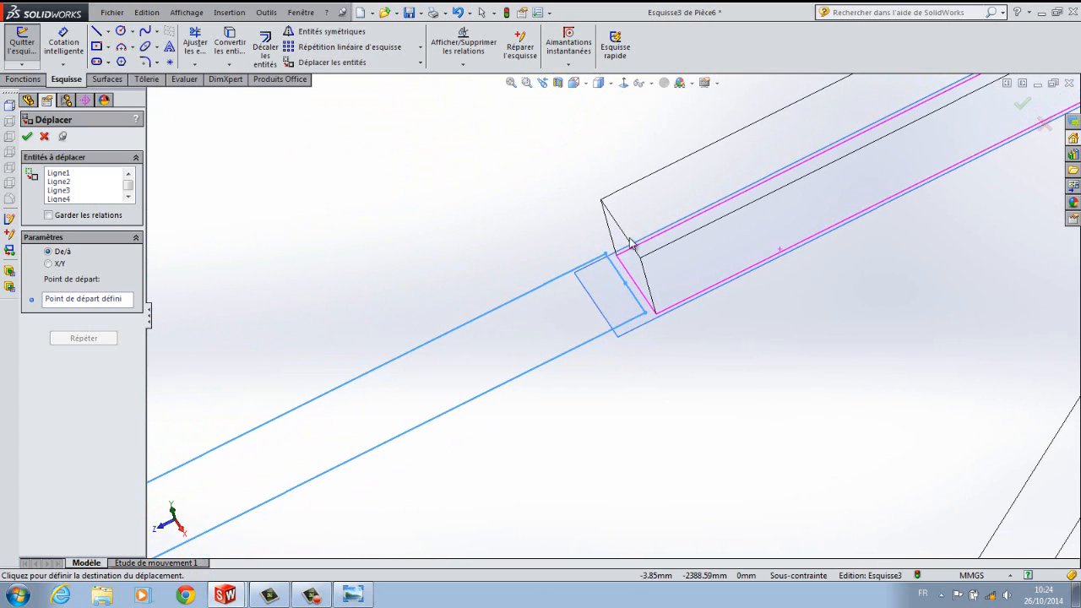
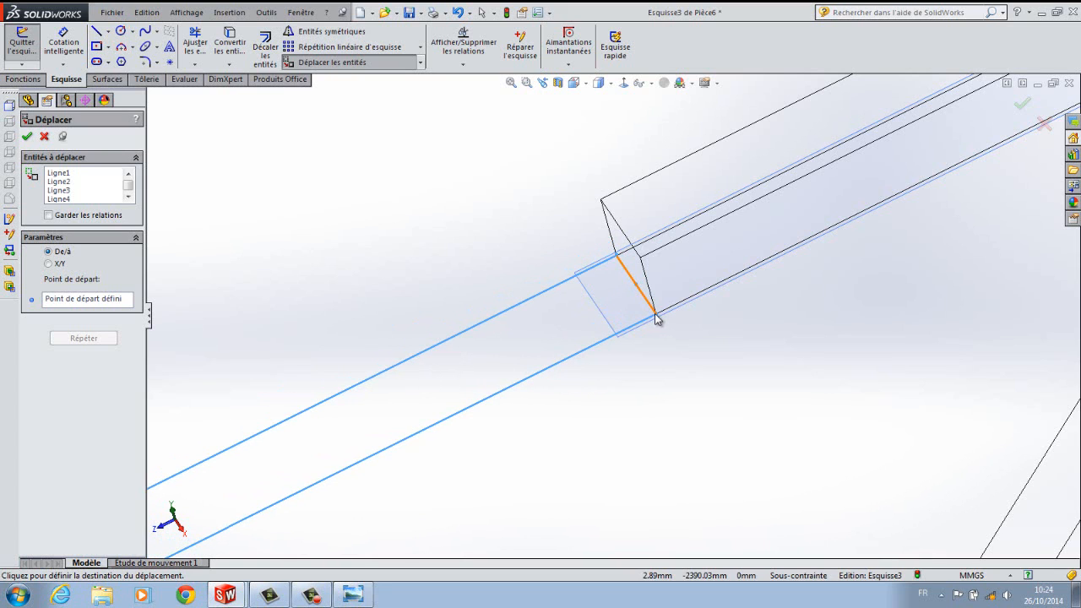
{"action": "left_click", "coordinate": [656, 317]}
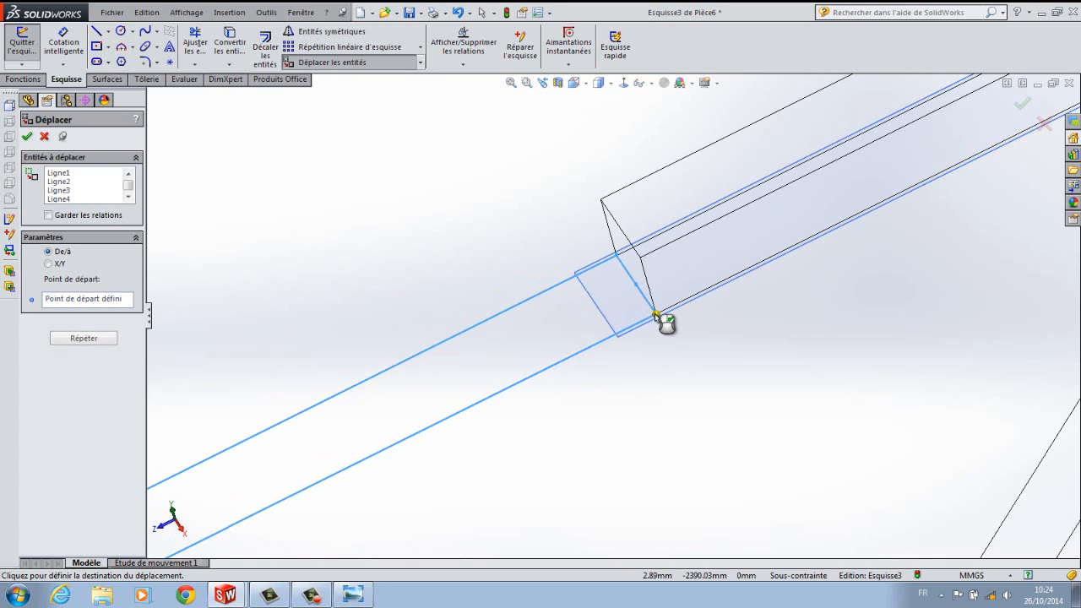
{"action": "left_click", "coordinate": [1023, 103]}
Restore the shaded-with-edges display and examine how the moved outline's nose slot meets the fuselage side's slot.
{"action": "scroll", "coordinate": [751, 393], "scroll_direction": "up", "scroll_amount": 5}
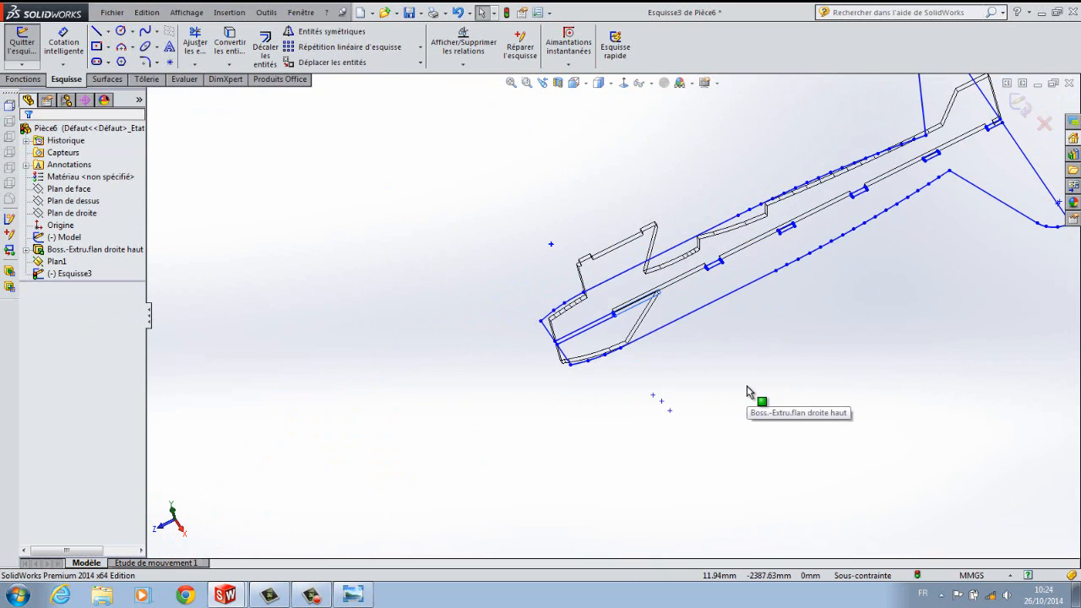
{"action": "mouse_move", "coordinate": [673, 407]}
{"action": "middle_mouse_down"}
{"action": "mouse_move", "coordinate": [723, 314]}
{"action": "mouse_move", "coordinate": [693, 306]}
{"action": "mouse_move", "coordinate": [641, 334]}
{"action": "middle_mouse_up"}
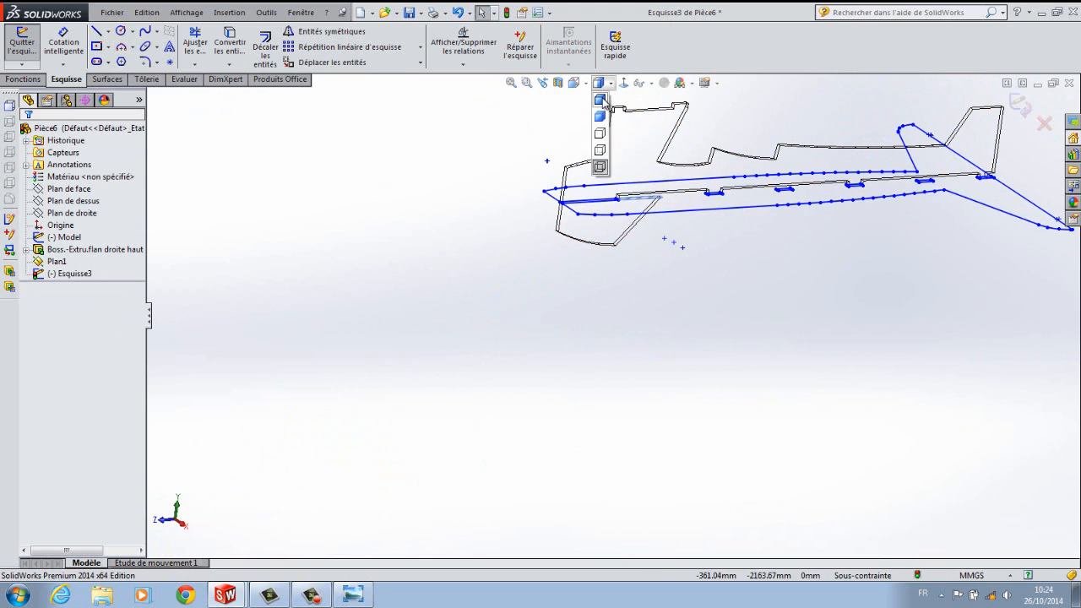
{"action": "left_click", "coordinate": [602, 99]}
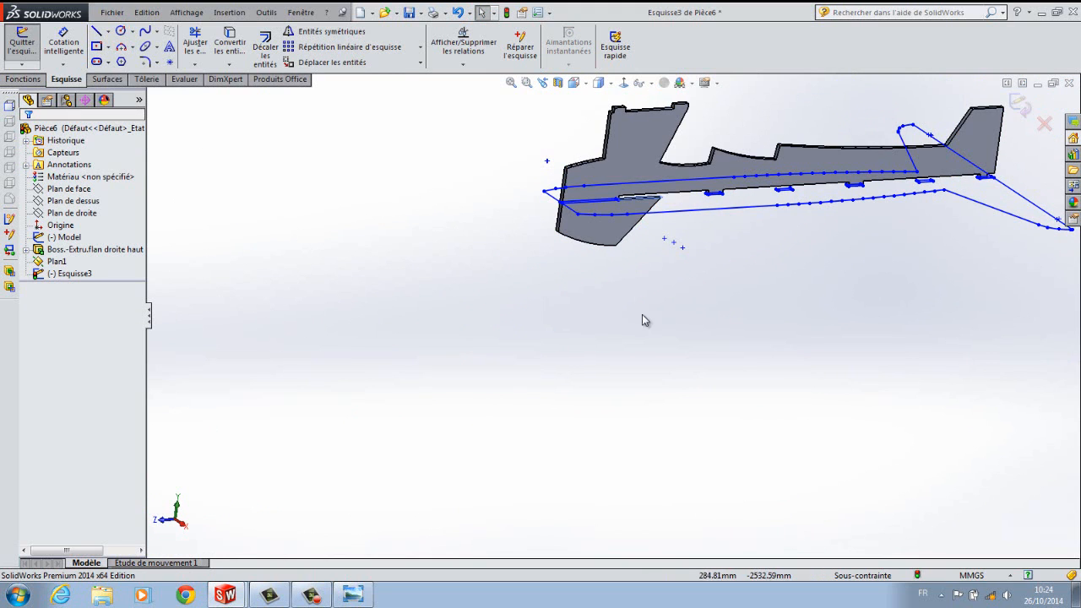
{"action": "scroll", "coordinate": [641, 314], "scroll_direction": "down", "scroll_amount": 5}
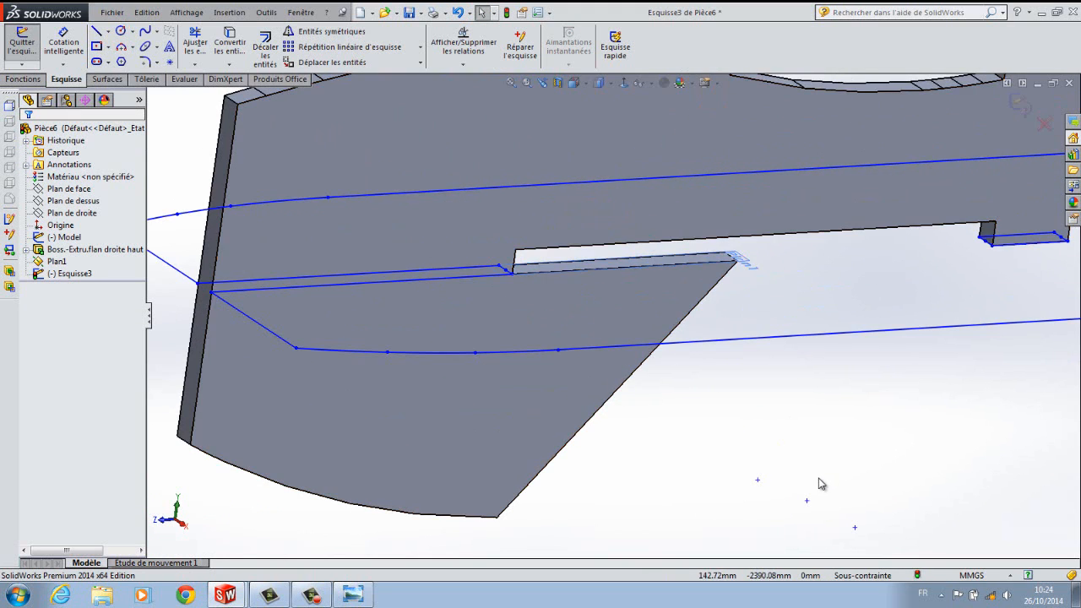
{"action": "scroll", "coordinate": [797, 476], "scroll_direction": "up", "scroll_amount": 4}
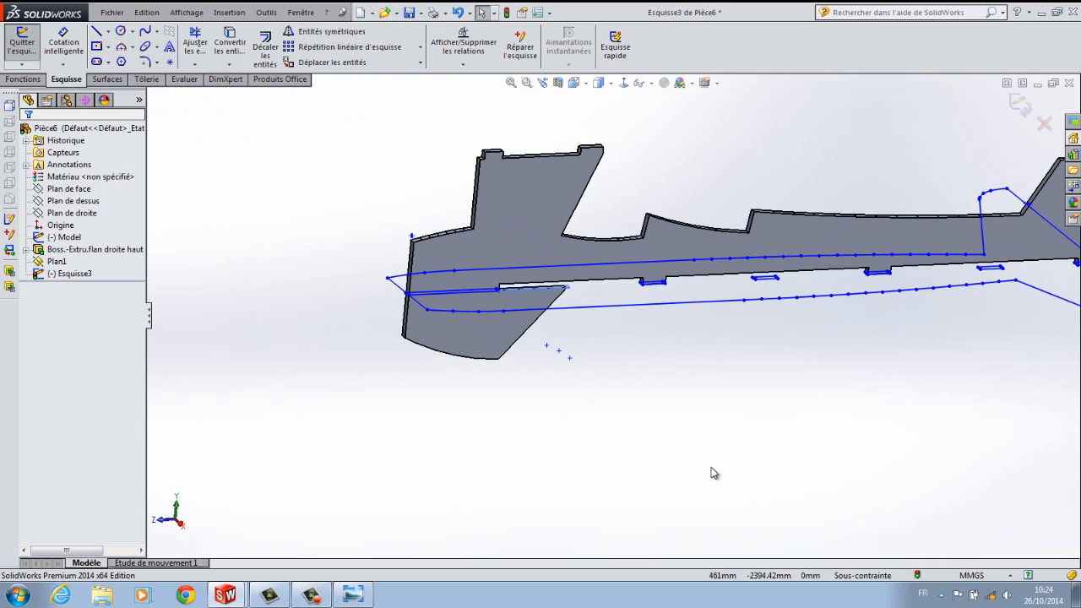
{"action": "middle_click_drag", "start_coordinate": [711, 473], "coordinate": [671, 459]}
{"action": "scroll", "coordinate": [494, 293], "scroll_direction": "down", "scroll_amount": 4}
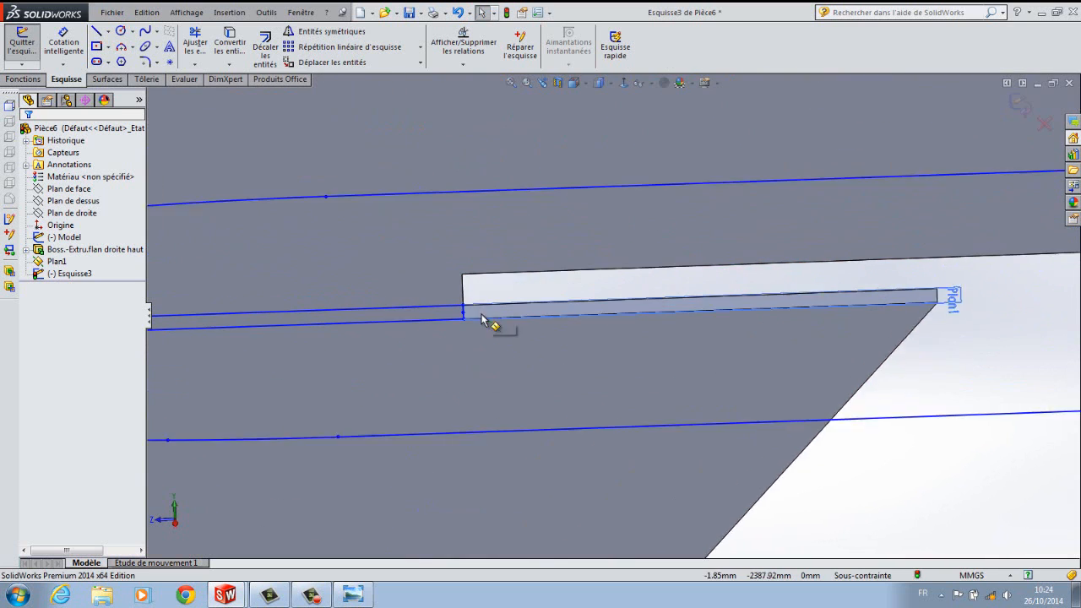
Start a 6 mm blind extrusion of the horizontal fuselage outline and check its direction against the fuselage side.
{"action": "scroll", "coordinate": [473, 333], "scroll_direction": "up", "scroll_amount": 3}
{"action": "scroll", "coordinate": [481, 456], "scroll_direction": "up", "scroll_amount": 3}
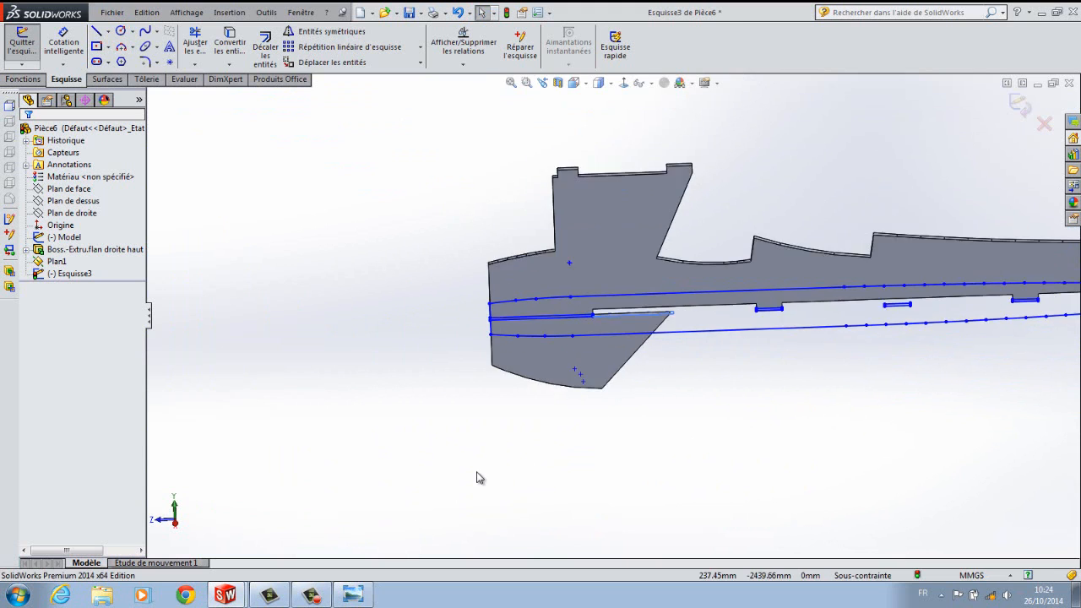
{"action": "middle_click_drag", "start_coordinate": [478, 476], "coordinate": [564, 461]}
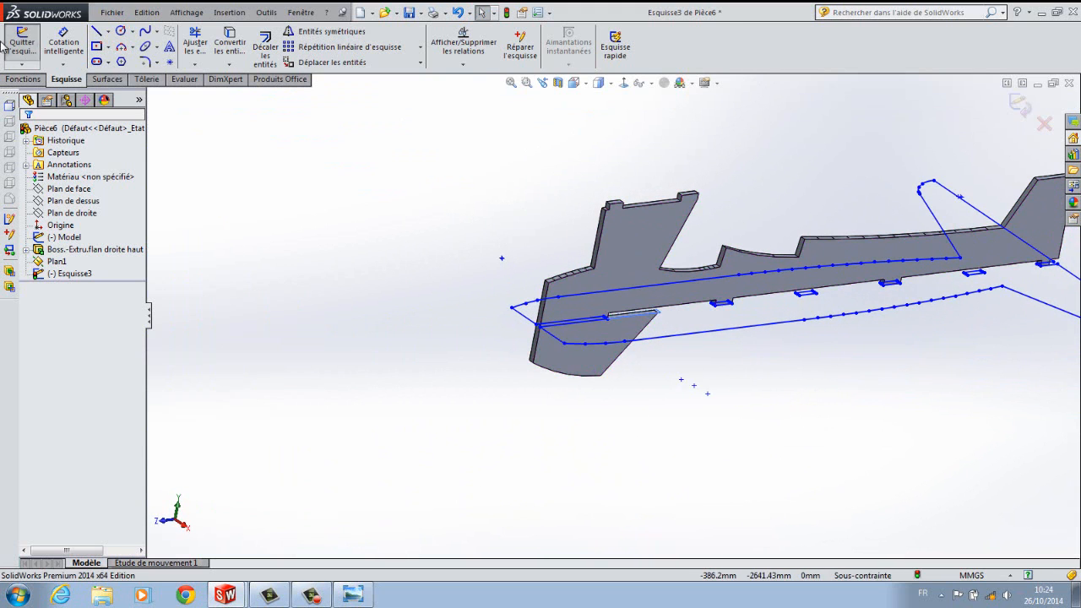
{"action": "left_click", "coordinate": [22, 80]}
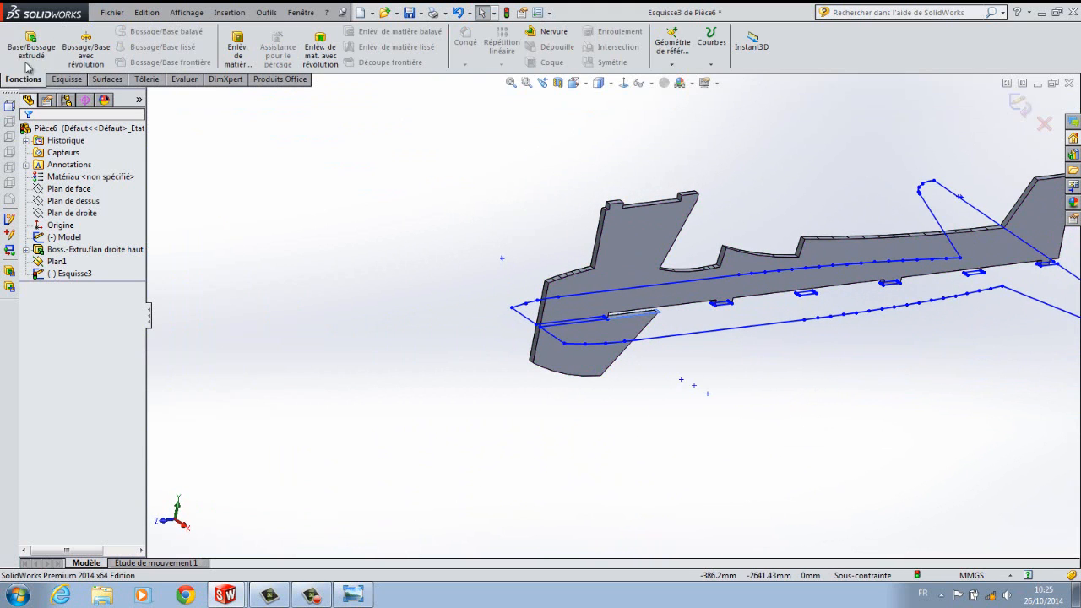
{"action": "left_click", "coordinate": [31, 46]}
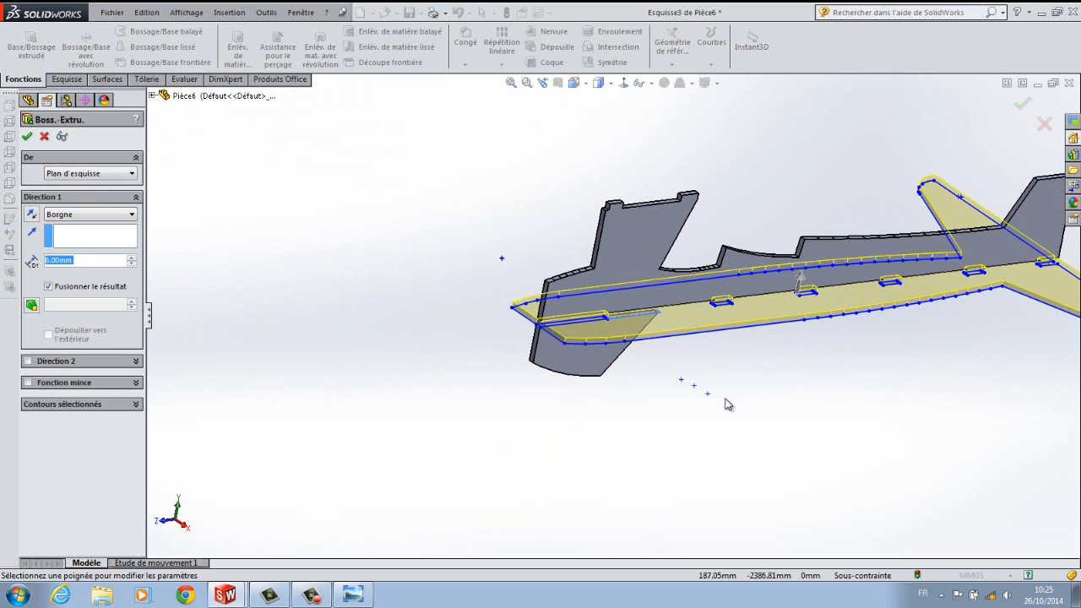
{"action": "middle_click_drag", "start_coordinate": [728, 405], "coordinate": [678, 338]}
{"action": "scroll", "coordinate": [639, 296], "scroll_direction": "down", "scroll_amount": 5}
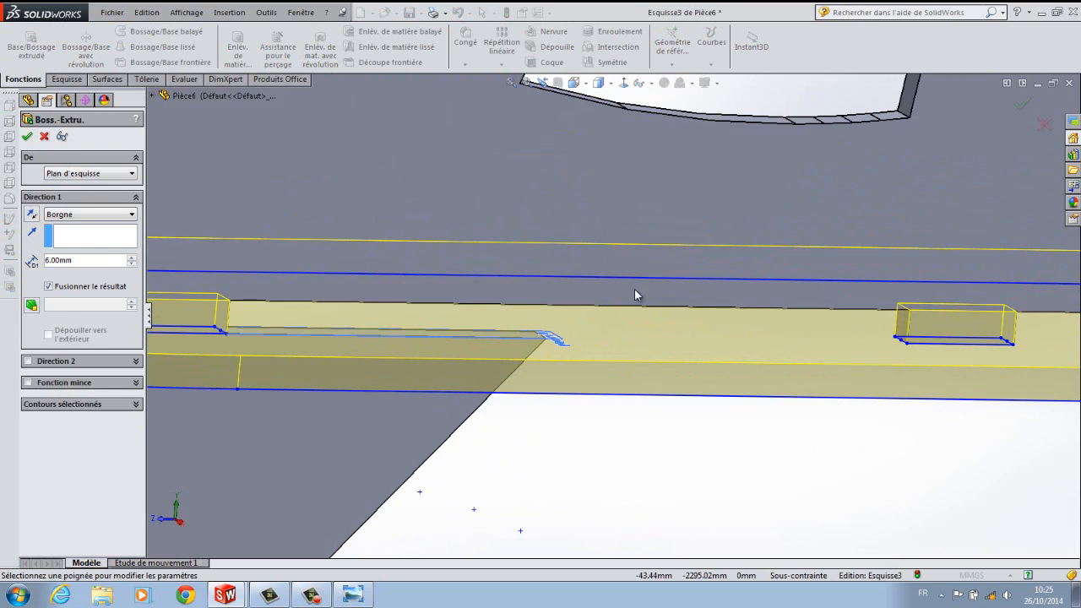
{"action": "scroll", "coordinate": [405, 338], "scroll_direction": "up", "scroll_amount": 5}
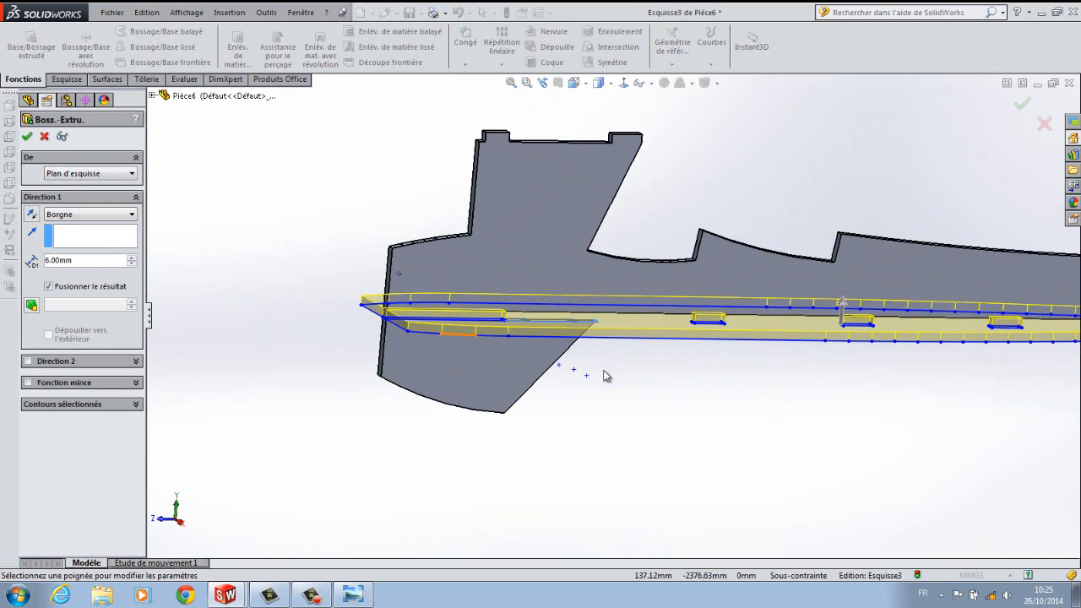
{"action": "middle_click_drag", "start_coordinate": [625, 407], "coordinate": [521, 363]}
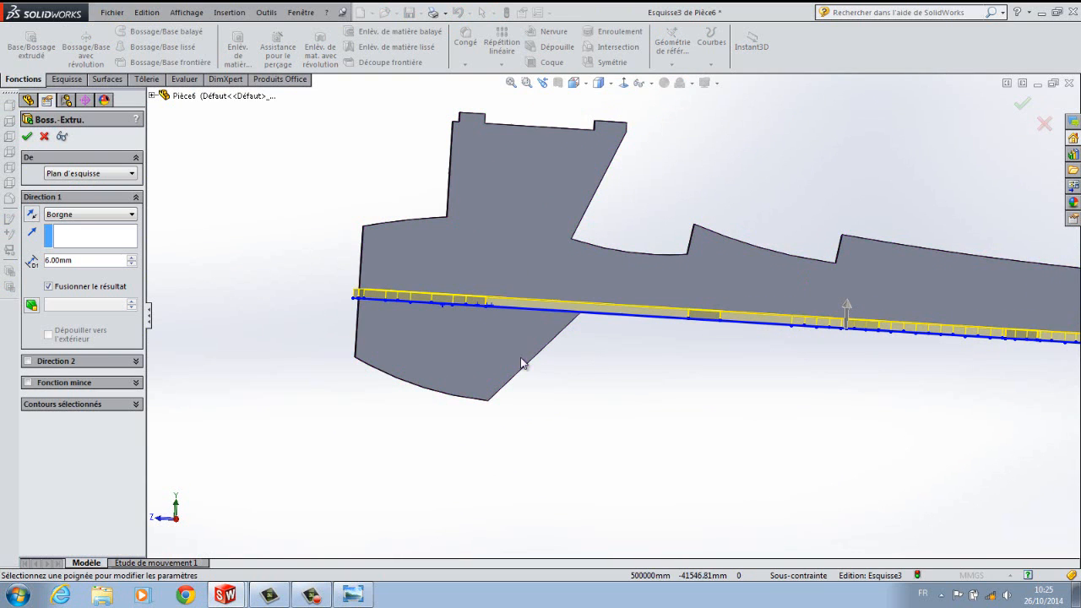
Finish the horizontal fuselage's 6 mm extrusion upward from the sketch plane as a separate body, with merging of the result turned off.
{"action": "left_click", "coordinate": [31, 215]}
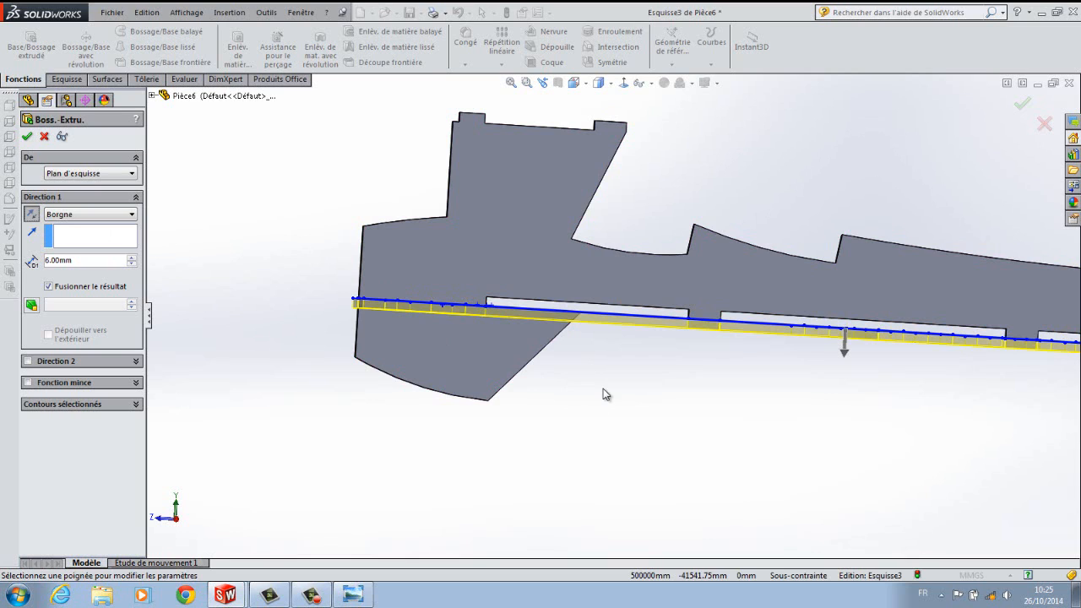
{"action": "left_click", "coordinate": [30, 216]}
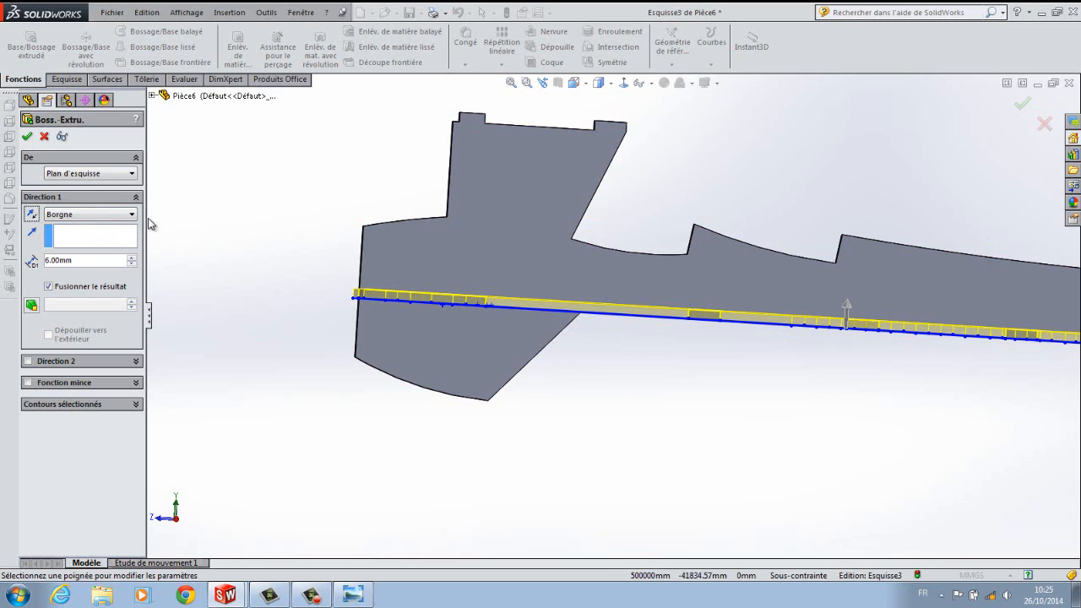
{"action": "scroll", "coordinate": [588, 322], "scroll_direction": "down", "scroll_amount": 4}
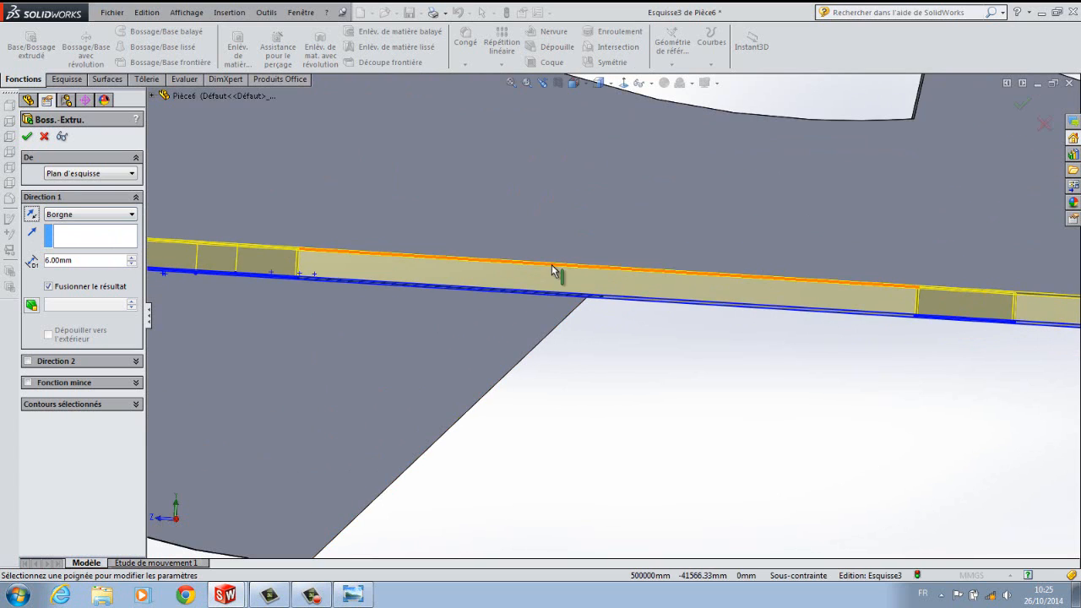
{"action": "scroll", "coordinate": [570, 321], "scroll_direction": "up", "scroll_amount": 3}
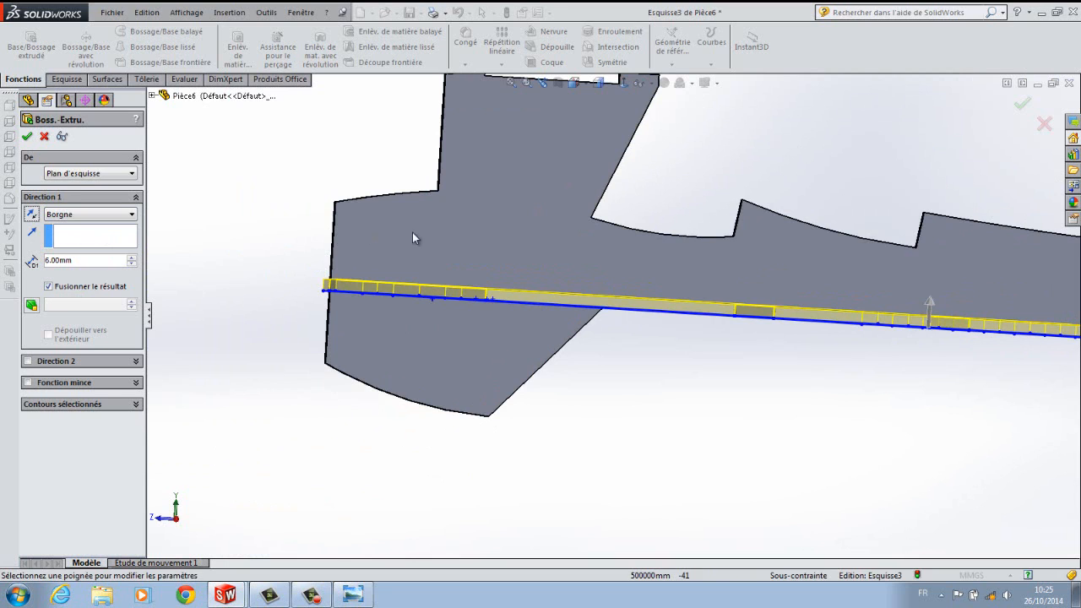
{"action": "middle_click_drag", "start_coordinate": [614, 407], "coordinate": [616, 447]}
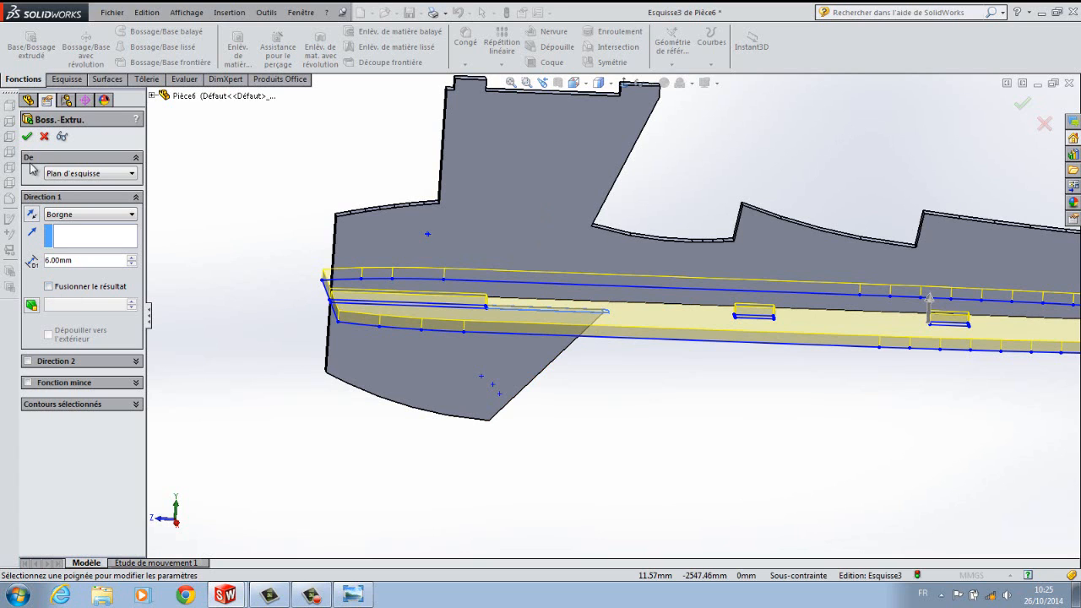
{"action": "left_click", "coordinate": [27, 137]}
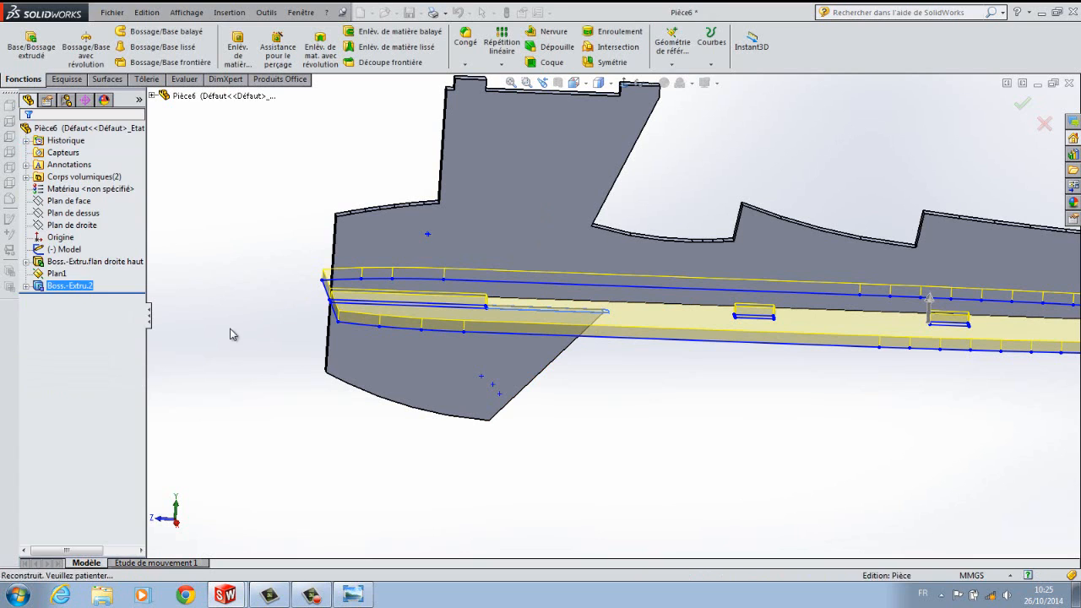
Examine the extruded horizontal fuselage from below and from the side, checking how the fuselage side's tabs sit in its slots.
{"action": "middle_click_drag", "start_coordinate": [816, 393], "coordinate": [870, 378]}
{"action": "scroll", "coordinate": [871, 354], "scroll_direction": "down", "scroll_amount": 3}
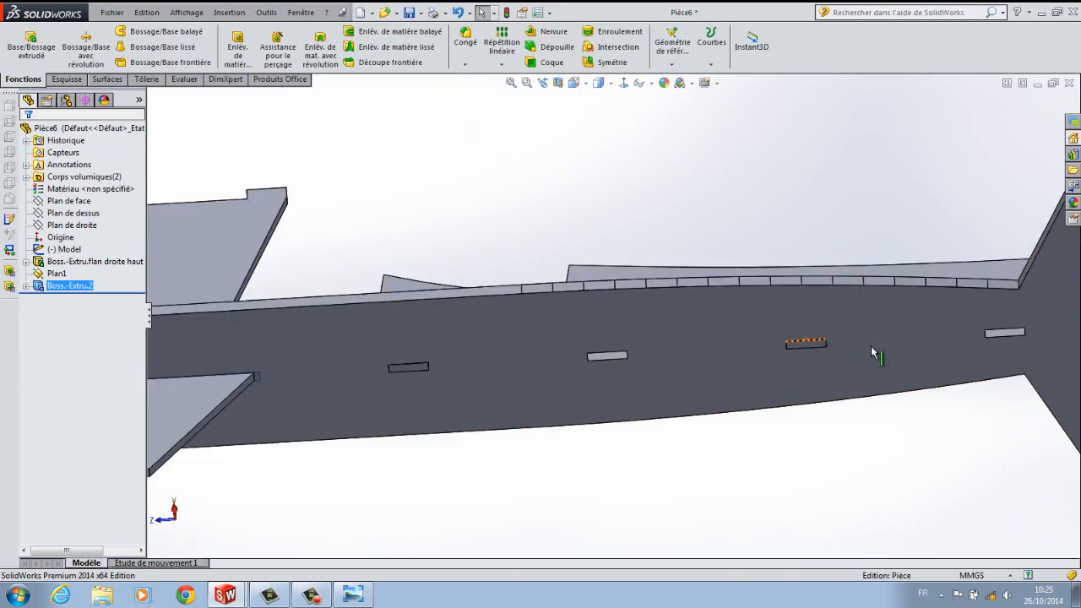
{"action": "scroll", "coordinate": [482, 342], "scroll_direction": "down", "scroll_amount": 4}
{"action": "scroll", "coordinate": [295, 336], "scroll_direction": "up", "scroll_amount": 5}
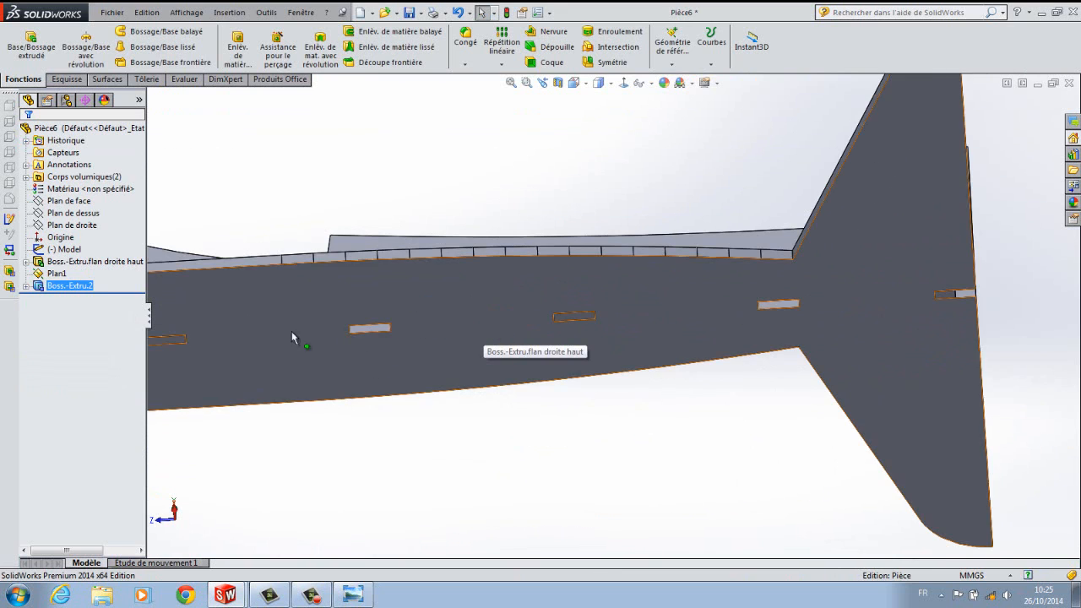
{"action": "scroll", "coordinate": [377, 329], "scroll_direction": "down", "scroll_amount": 4}
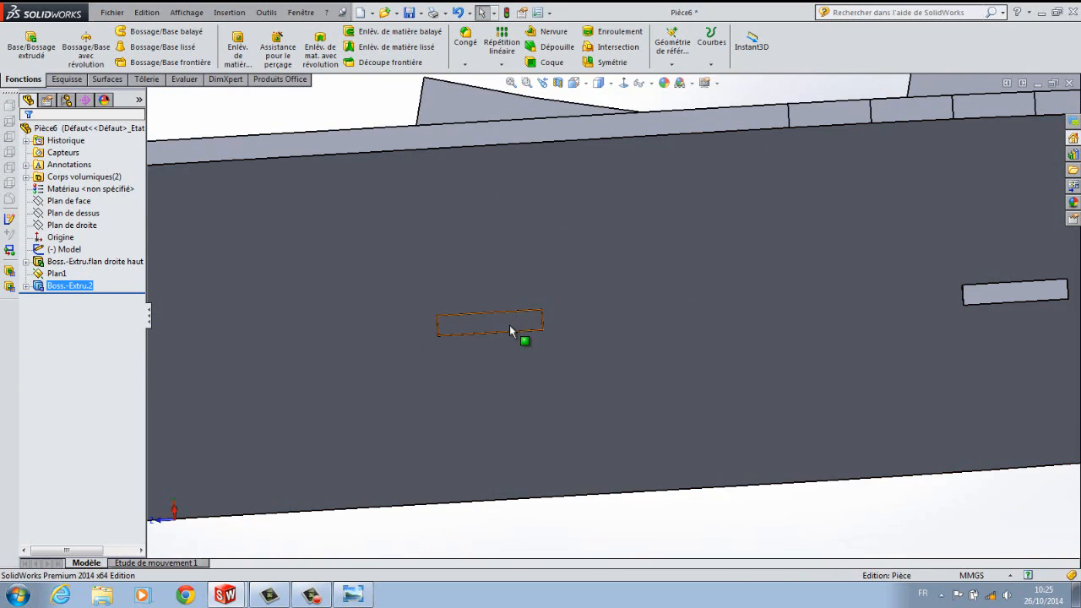
{"action": "scroll", "coordinate": [509, 325], "scroll_direction": "down", "scroll_amount": 2}
{"action": "scroll", "coordinate": [509, 325], "scroll_direction": "up", "scroll_amount": 2}
{"action": "scroll", "coordinate": [509, 324], "scroll_direction": "up", "scroll_amount": 5}
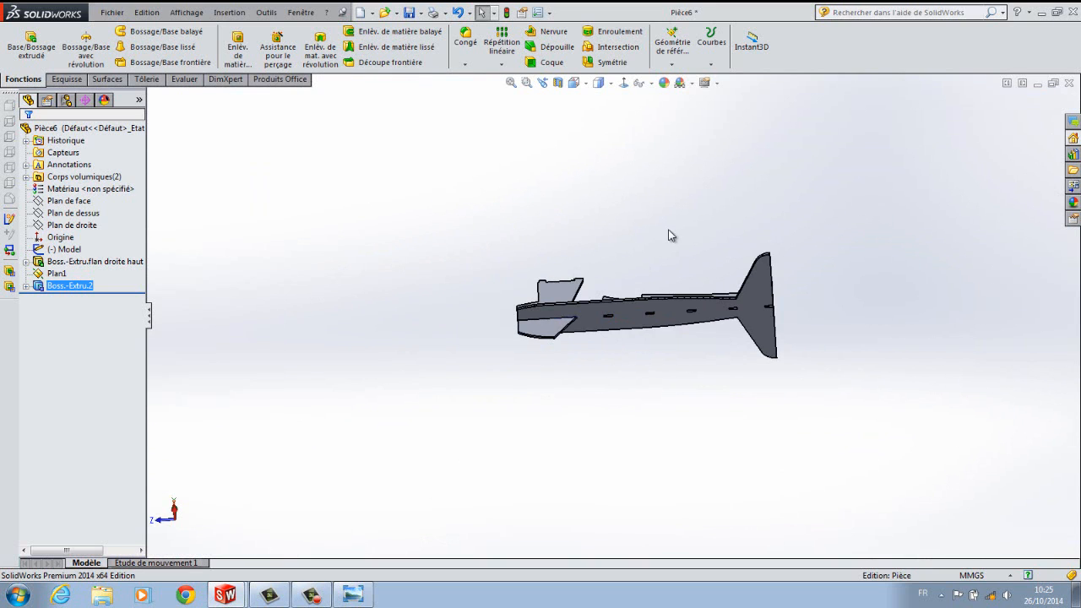
{"action": "middle_click_drag", "start_coordinate": [637, 228], "coordinate": [669, 356]}
{"action": "scroll", "coordinate": [690, 316], "scroll_direction": "down", "scroll_amount": 3}
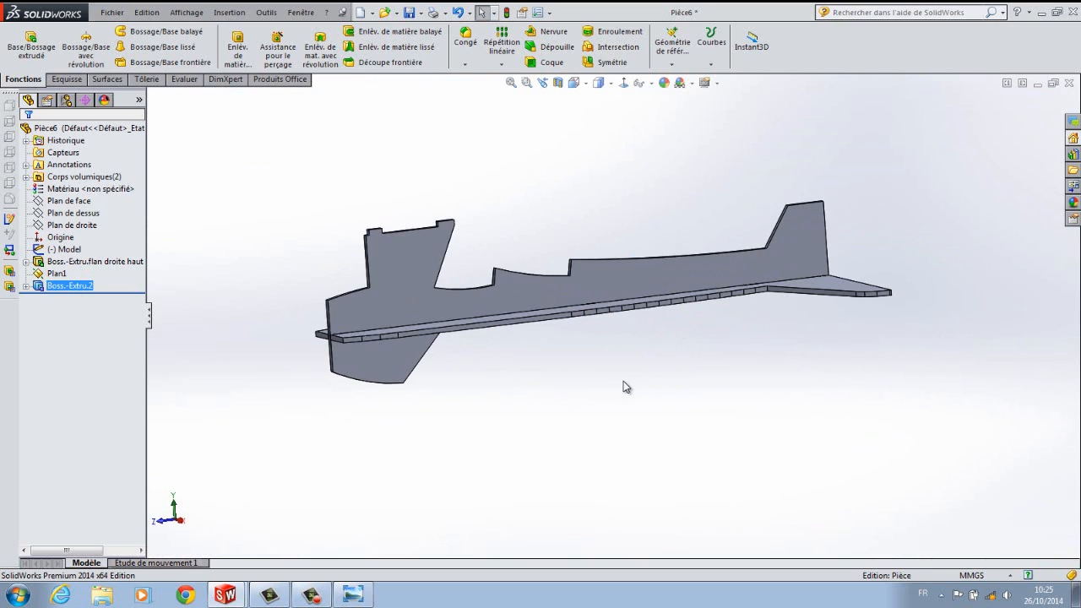
{"action": "middle_click_drag", "start_coordinate": [625, 386], "coordinate": [598, 374]}
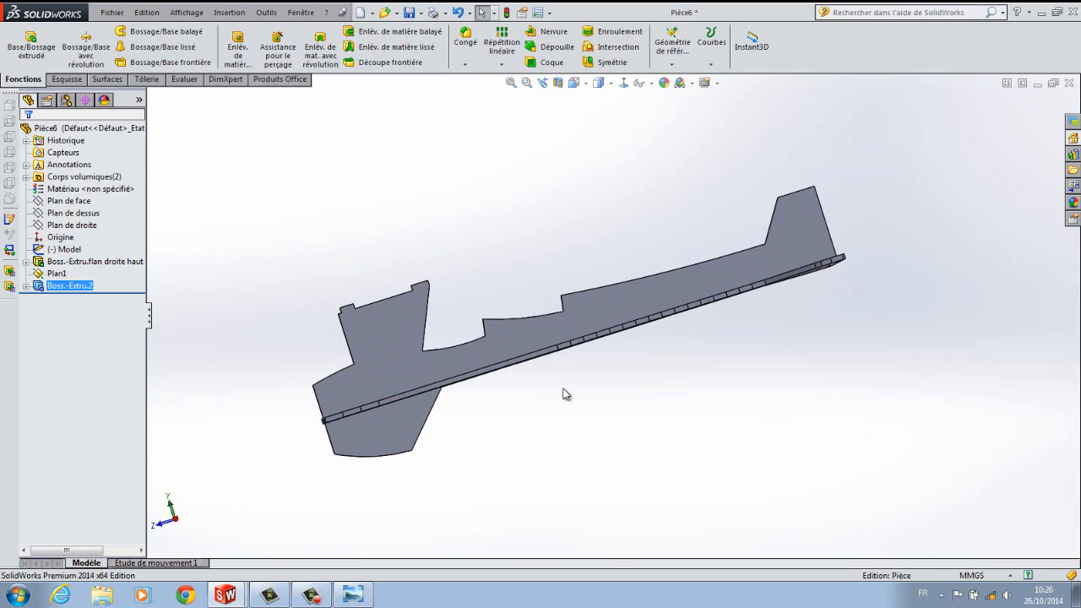
{"action": "scroll", "coordinate": [565, 393], "scroll_direction": "up", "scroll_amount": 3}
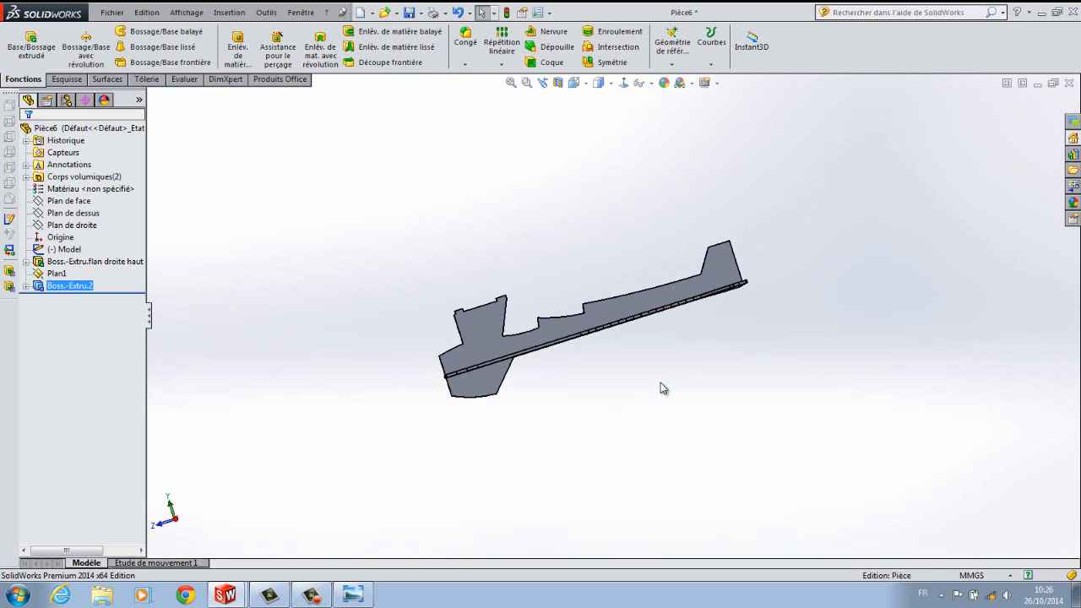
{"action": "middle_click_drag", "start_coordinate": [663, 387], "coordinate": [648, 414]}
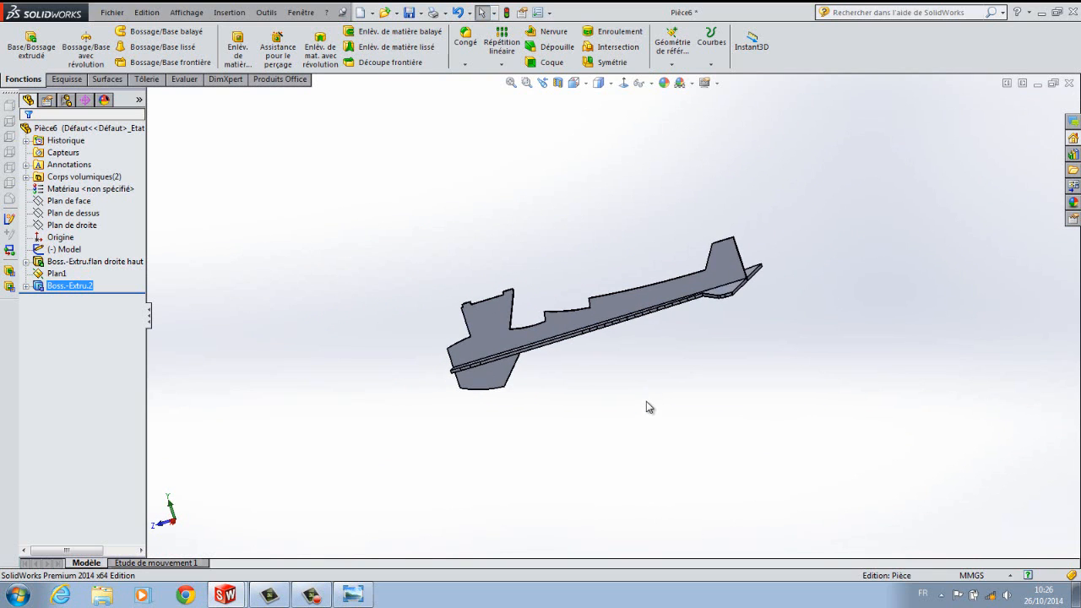
In the right view, create a reference plane at 0 mm offset from the fuselage side's flat face.
{"action": "left_click", "coordinate": [573, 83]}
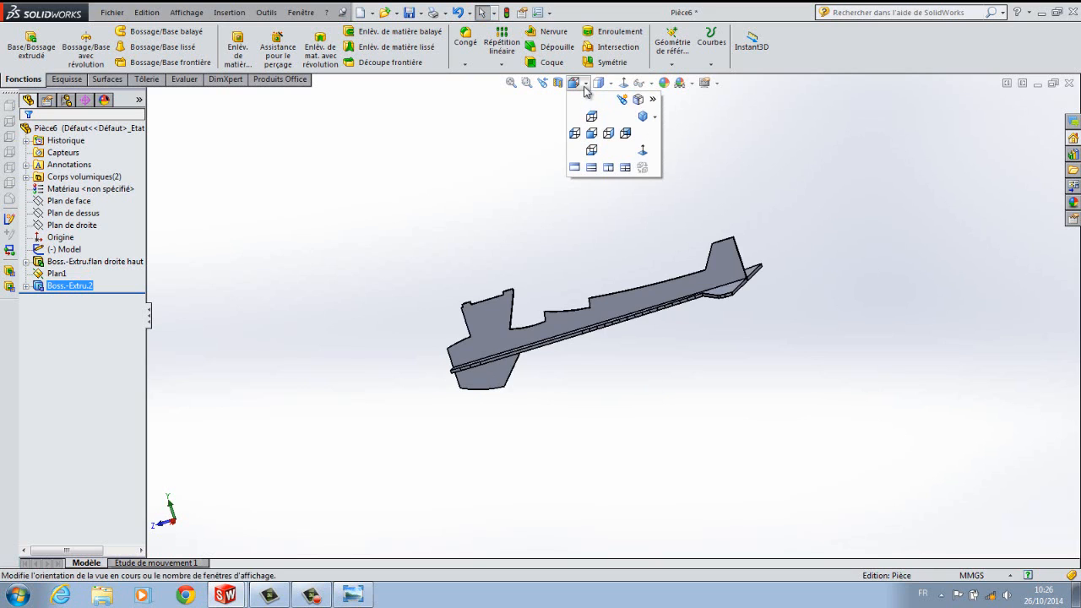
{"action": "left_click", "coordinate": [609, 133]}
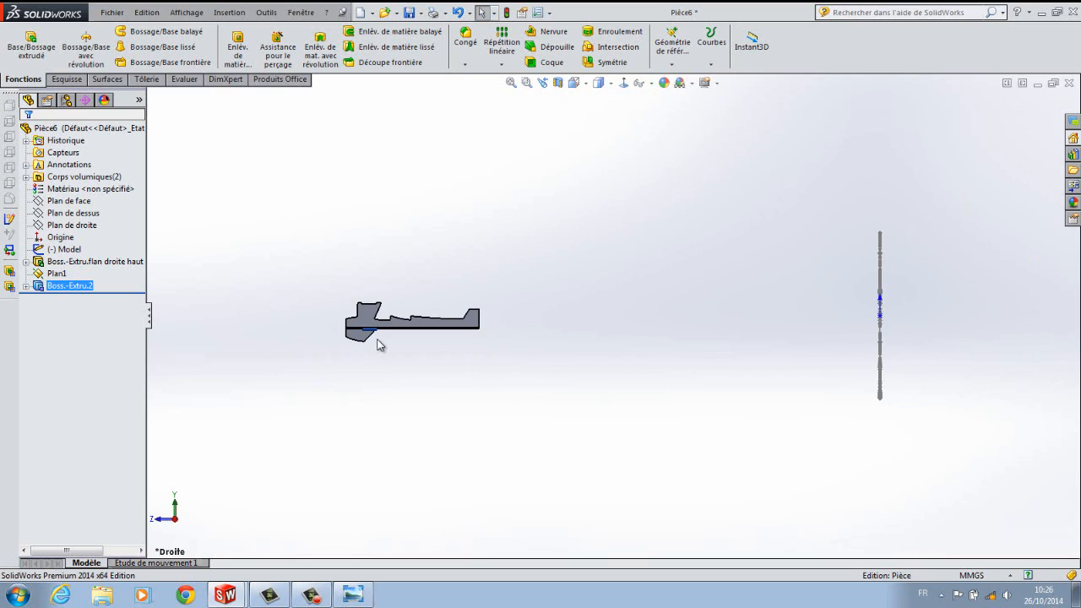
{"action": "scroll", "coordinate": [378, 339], "scroll_direction": "down", "scroll_amount": 9}
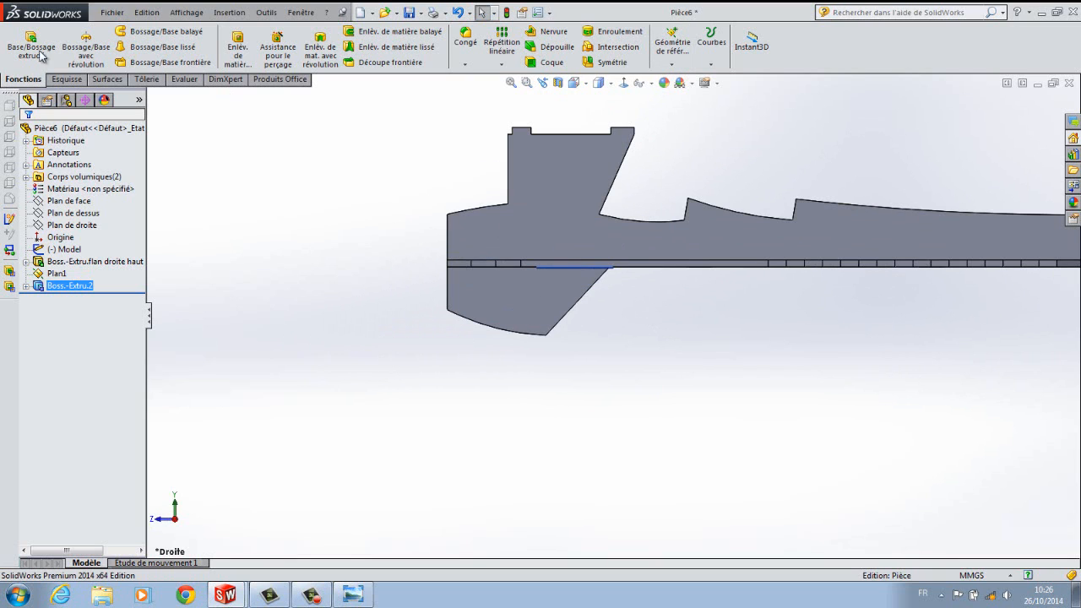
{"action": "left_click", "coordinate": [672, 64]}
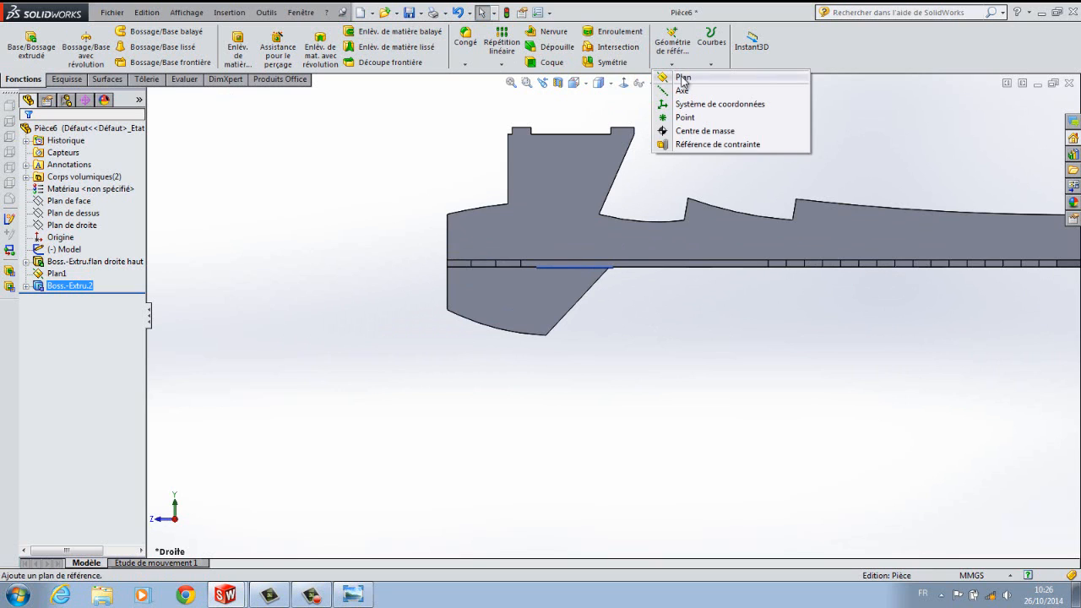
{"action": "left_click", "coordinate": [683, 78]}
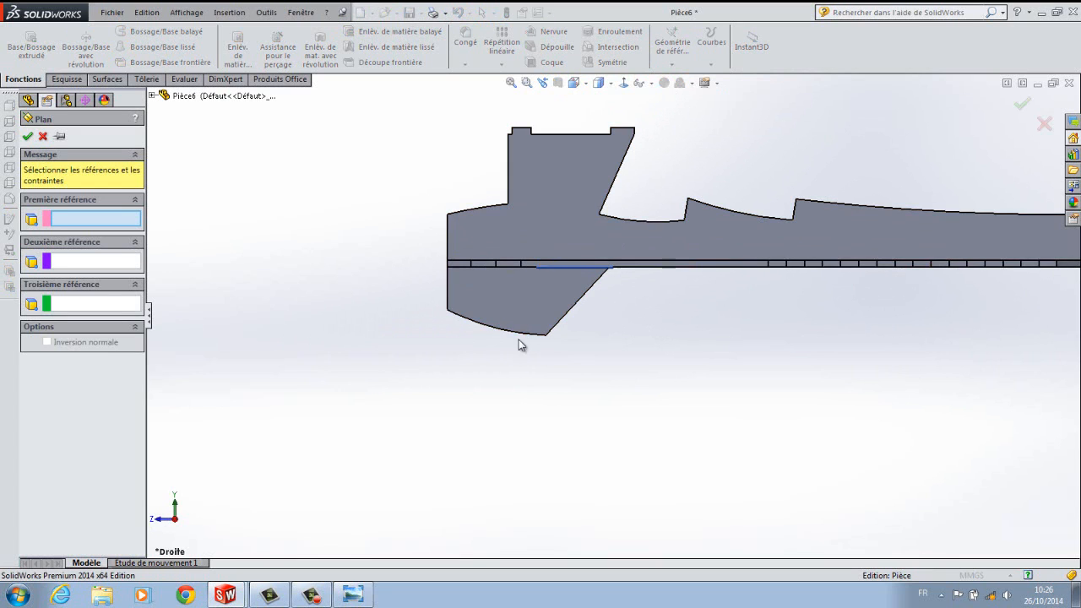
{"action": "left_click", "coordinate": [549, 310]}
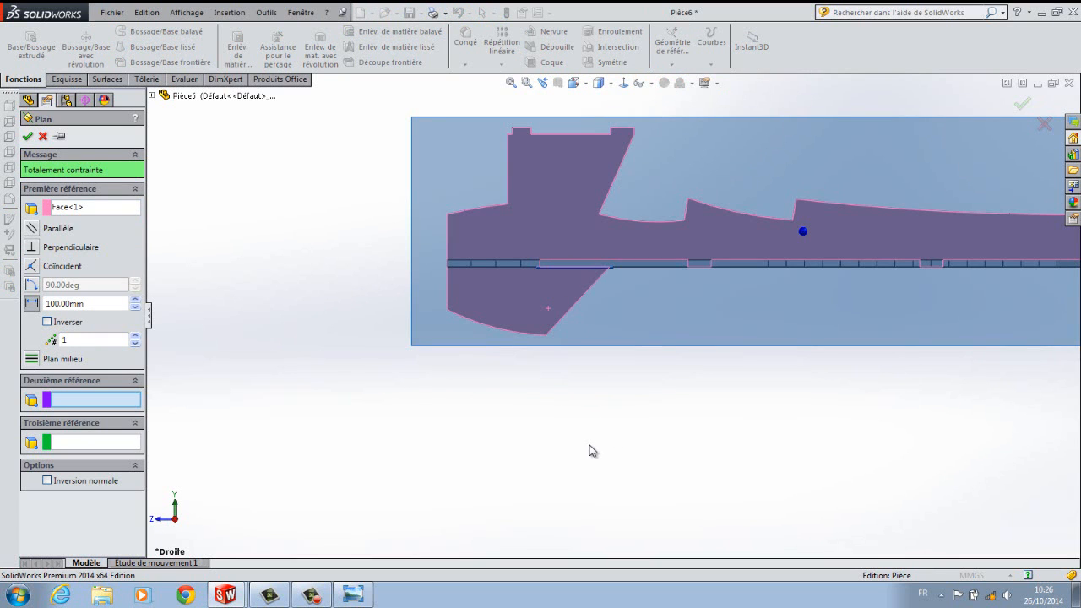
{"action": "middle_click_drag", "start_coordinate": [589, 450], "coordinate": [703, 451]}
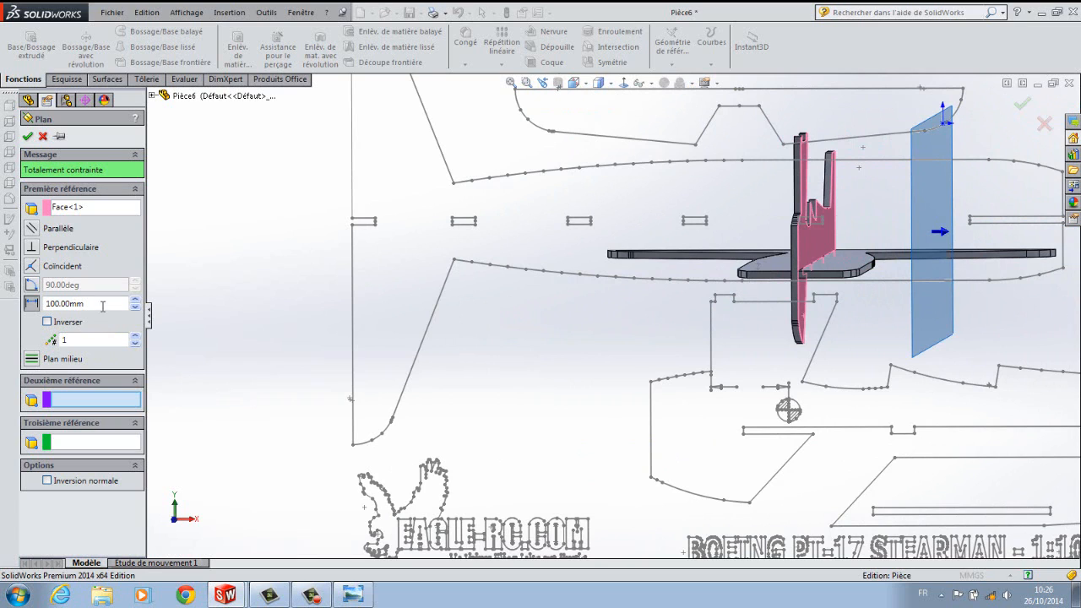
{"action": "left_click", "coordinate": [102, 305]}
{"action": "type", "text": "0"}
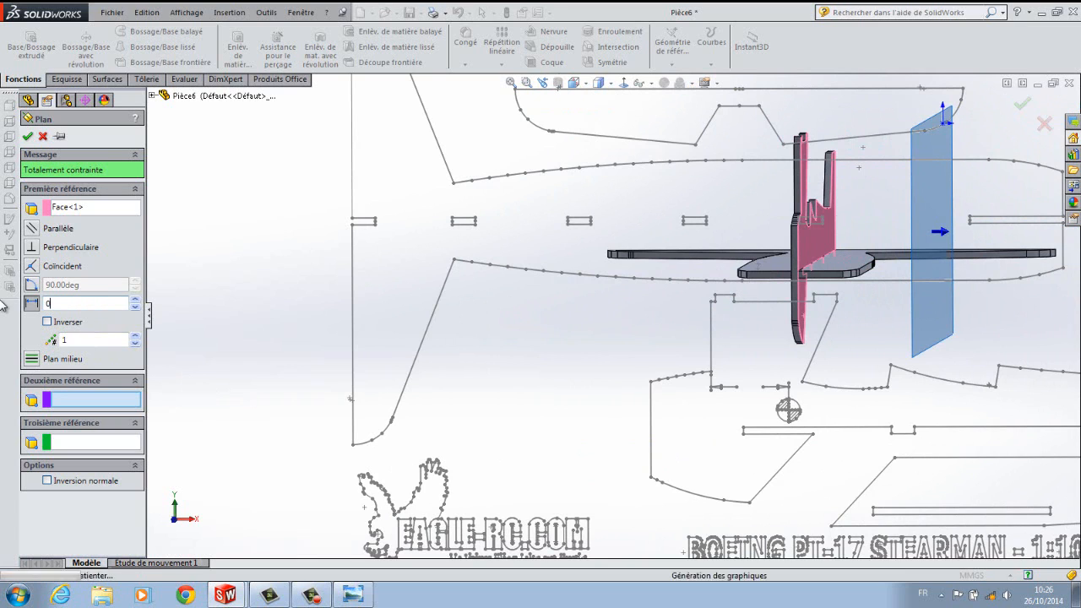
{"action": "left_click", "coordinate": [27, 137]}
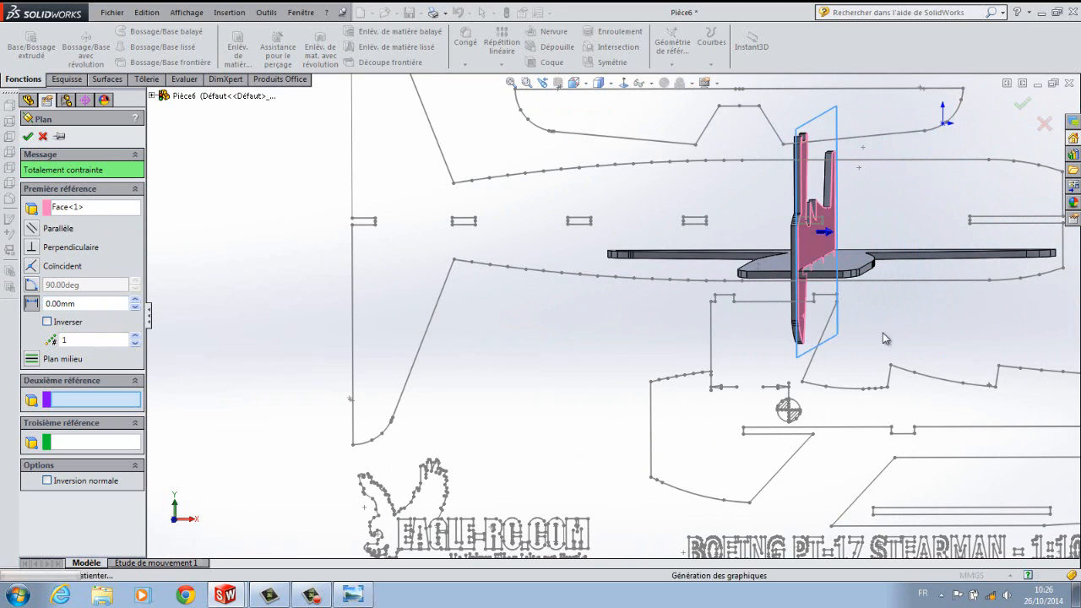
Open a new sketch on the reference plane lying on the fuselage side's face.
{"action": "mouse_move", "coordinate": [881, 331]}
{"action": "middle_mouse_down"}
{"action": "mouse_move", "coordinate": [856, 340]}
{"action": "mouse_move", "coordinate": [885, 340]}
{"action": "middle_mouse_up"}
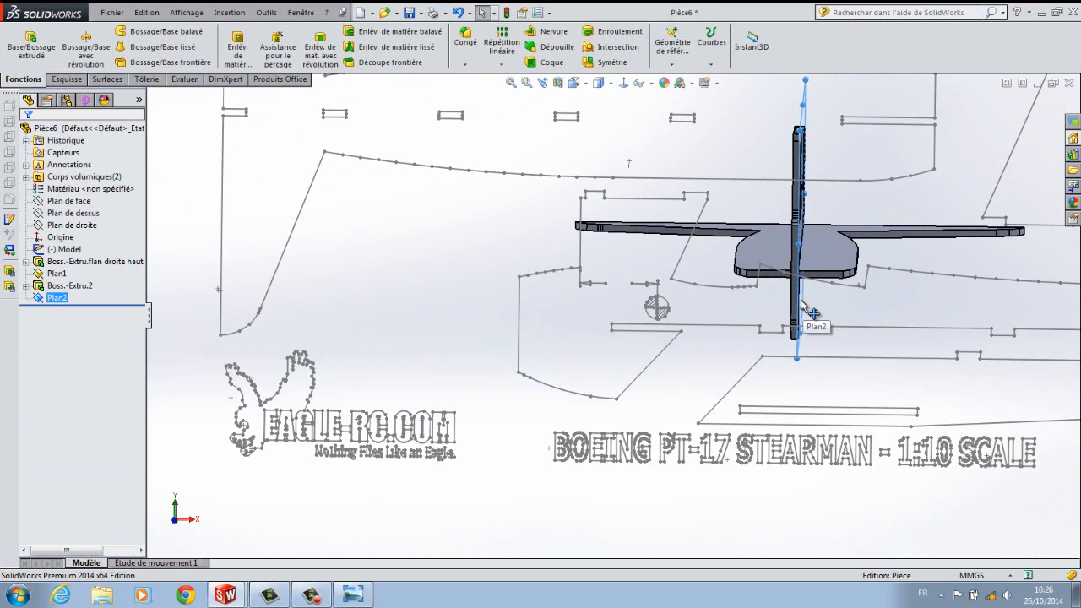
{"action": "scroll", "coordinate": [678, 465], "scroll_direction": "up", "scroll_amount": 4}
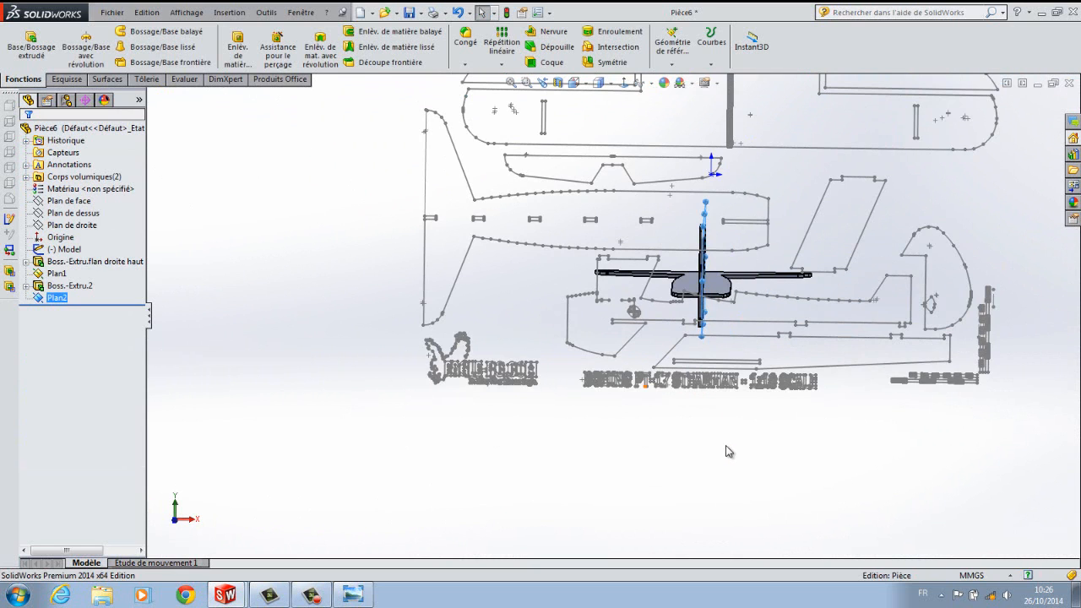
{"action": "middle_click_drag", "start_coordinate": [732, 452], "coordinate": [604, 472]}
{"action": "scroll", "coordinate": [598, 468], "scroll_direction": "up", "scroll_amount": 3}
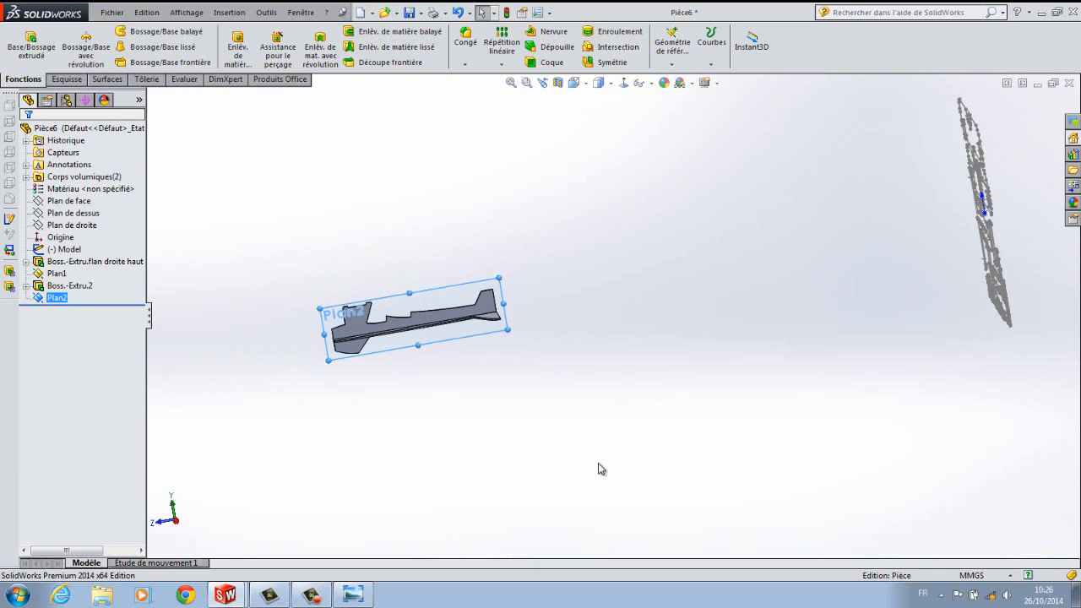
{"action": "right_click", "coordinate": [64, 303]}
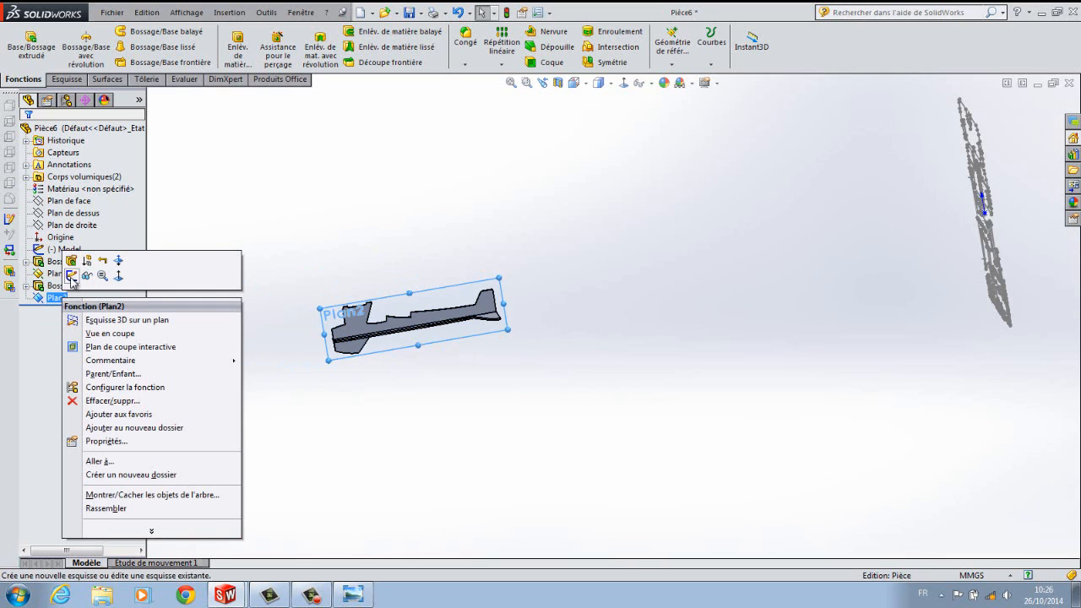
{"action": "left_click", "coordinate": [72, 276]}
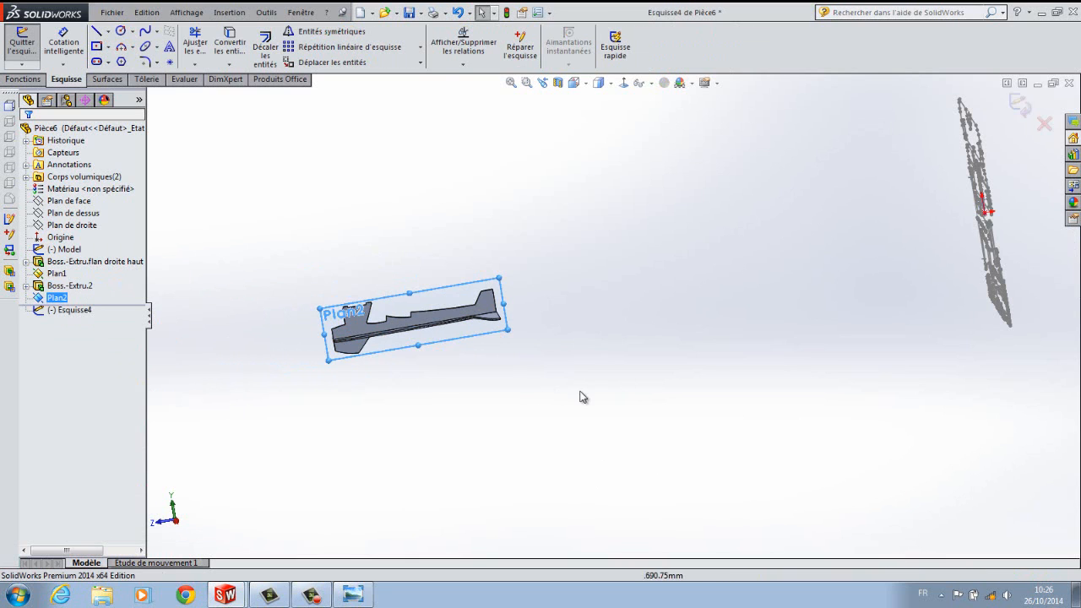
Select and copy the closed outline of the lower fuselage piece and its inner slot from the plan above the BOEING PT-17 STEARMAN title.
{"action": "middle_click_drag", "start_coordinate": [691, 308], "coordinate": [754, 304]}
{"action": "scroll", "coordinate": [754, 304], "scroll_direction": "down", "scroll_amount": 5}
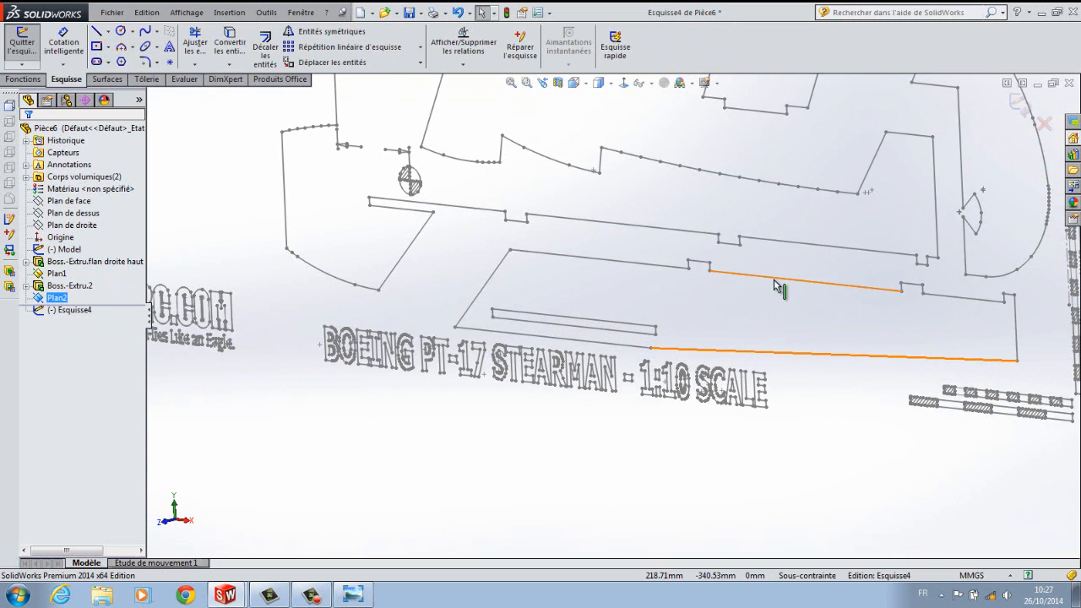
{"action": "right_click", "coordinate": [775, 358]}
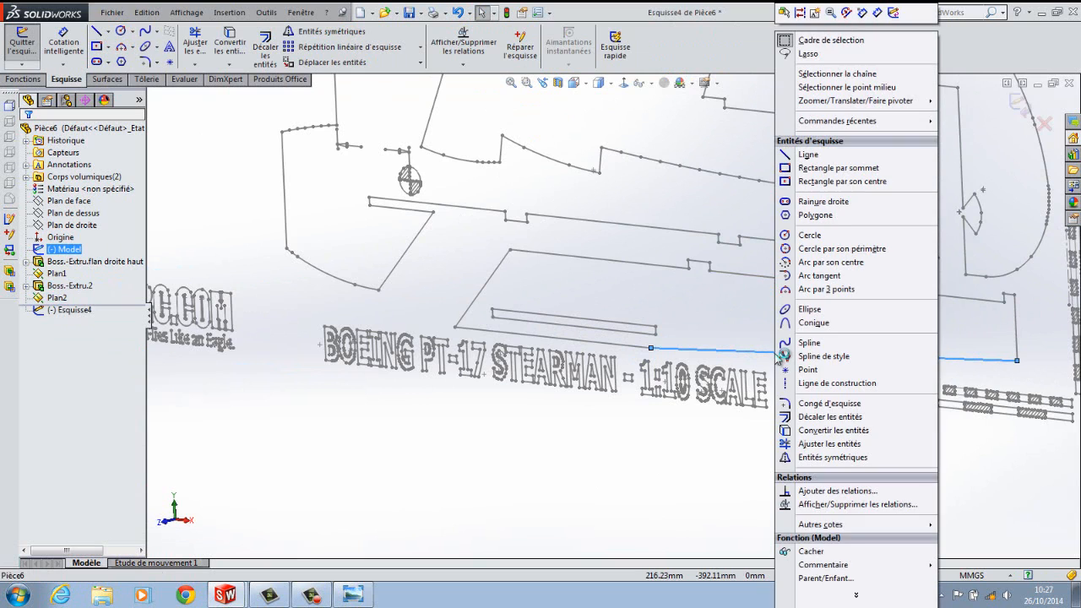
{"action": "left_click", "coordinate": [818, 75]}
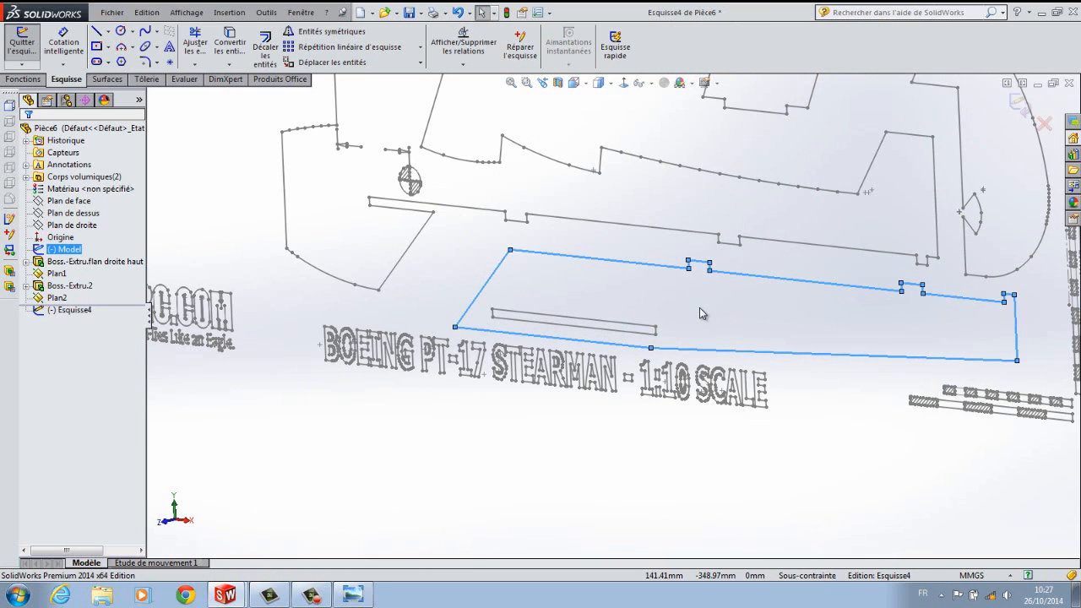
{"action": "right_click", "coordinate": [631, 329]}
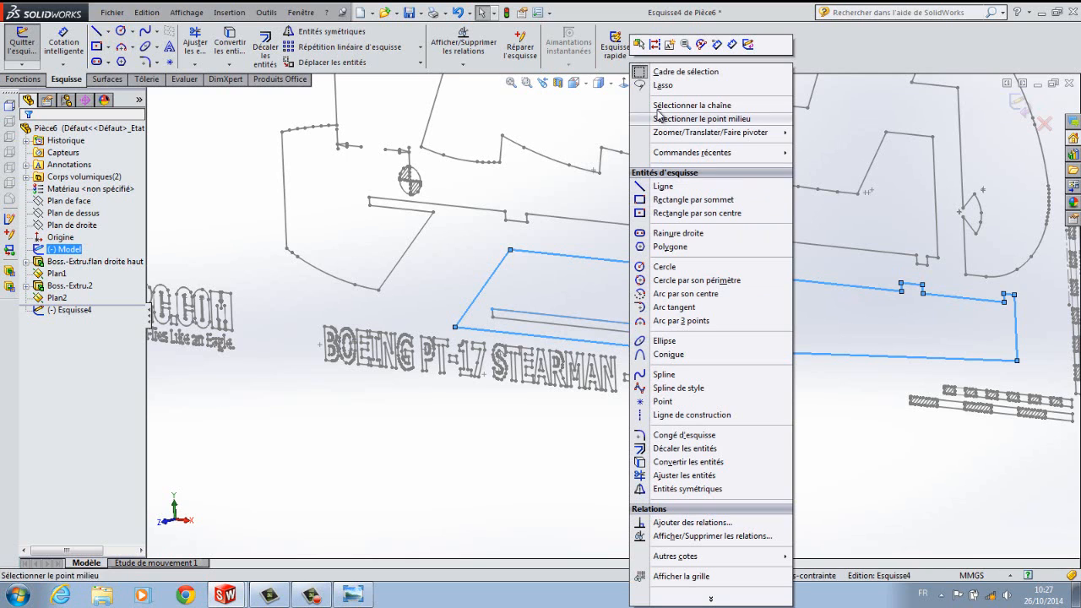
{"action": "left_click", "coordinate": [658, 108]}
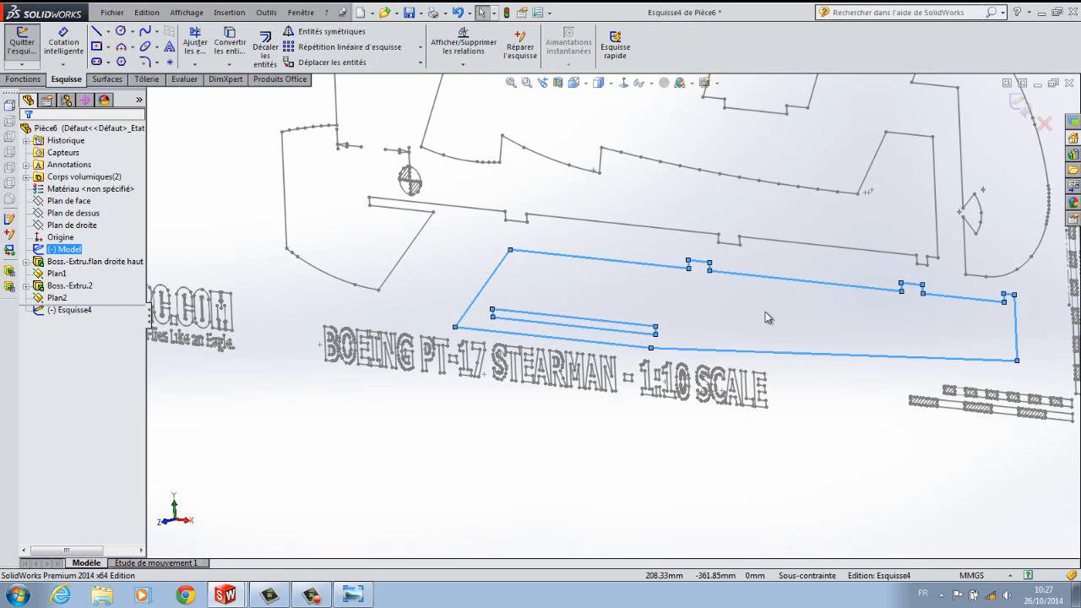
Paste the copied lower fuselage outline and slot into the open sketch just below the fuselage side, viewed normal to the sketch.
{"action": "left_click", "coordinate": [74, 310]}
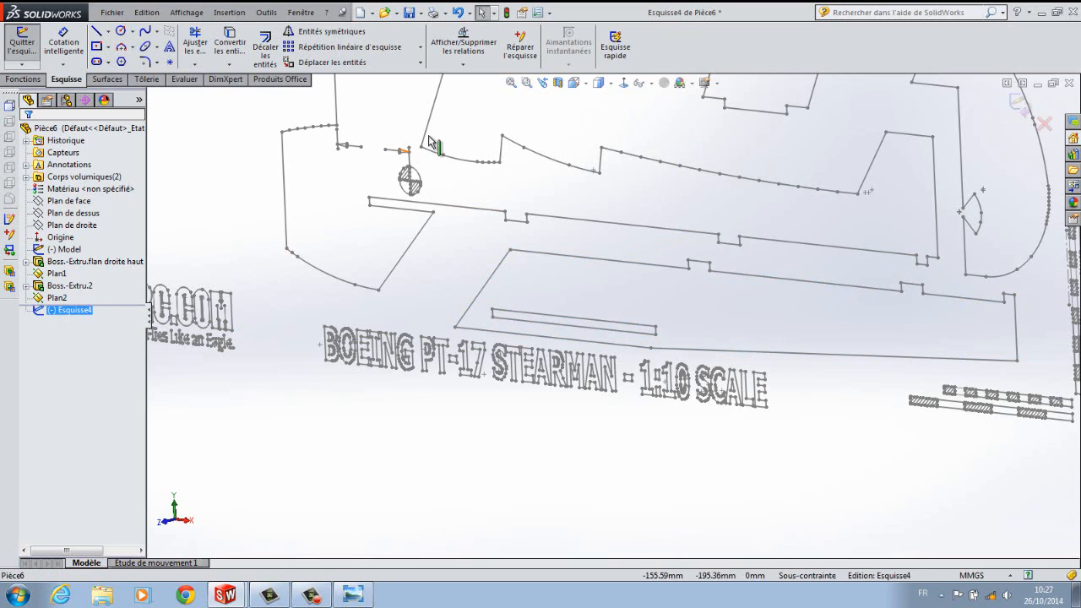
{"action": "left_click", "coordinate": [623, 83]}
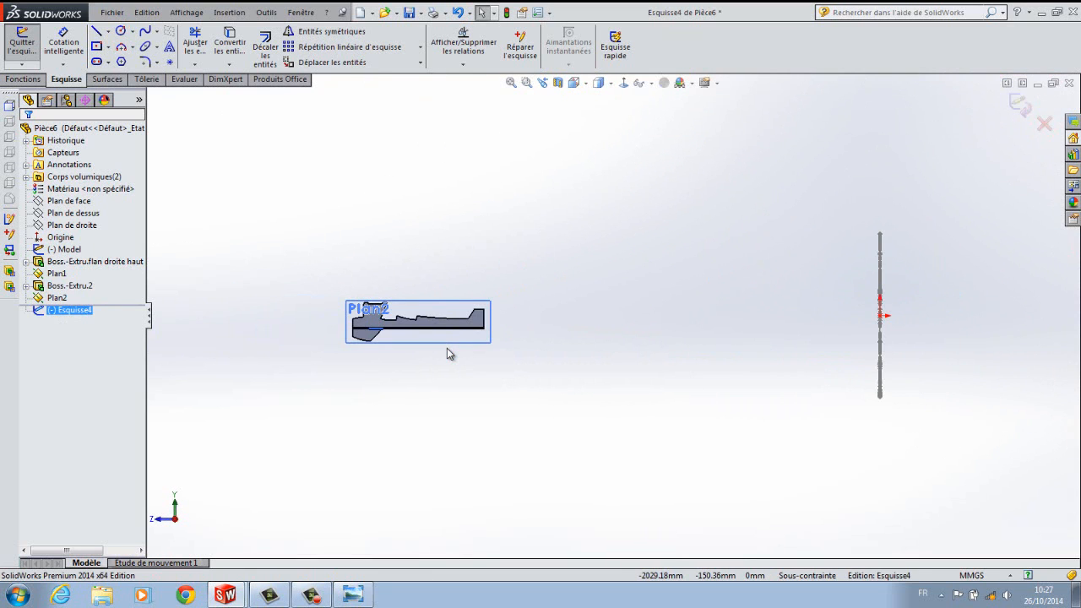
{"action": "key", "text": "ctrl+v"}
{"action": "scroll", "coordinate": [436, 348], "scroll_direction": "down", "scroll_amount": 3}
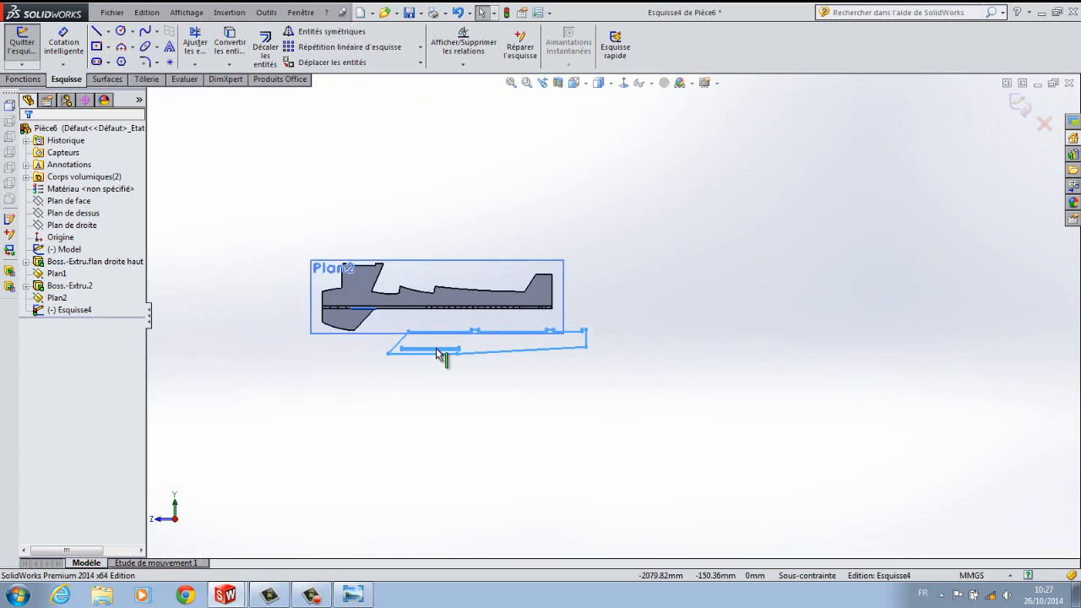
{"action": "scroll", "coordinate": [436, 353], "scroll_direction": "down", "scroll_amount": 3}
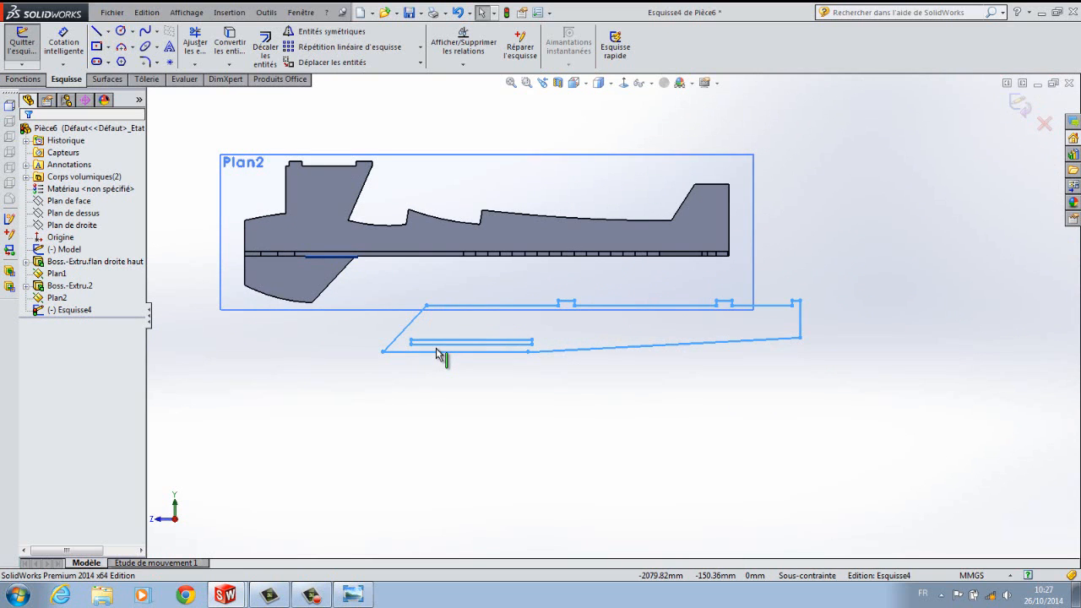
In wireframe display, move the pasted outline from its lower front corner onto the lowest corner of the fuselage side's front section.
{"action": "left_click", "coordinate": [334, 62]}
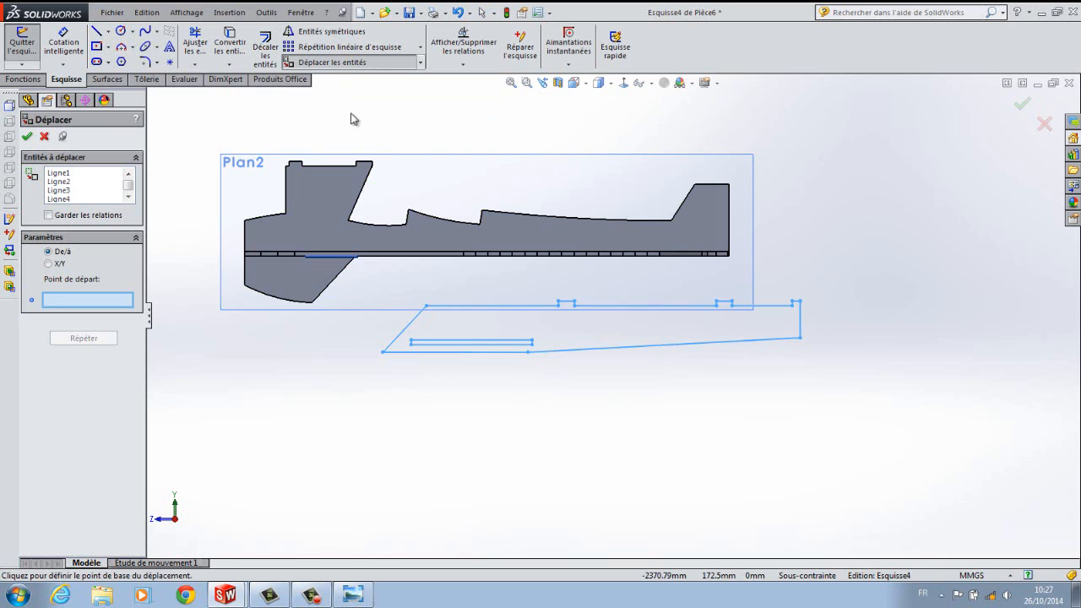
{"action": "left_click", "coordinate": [381, 353]}
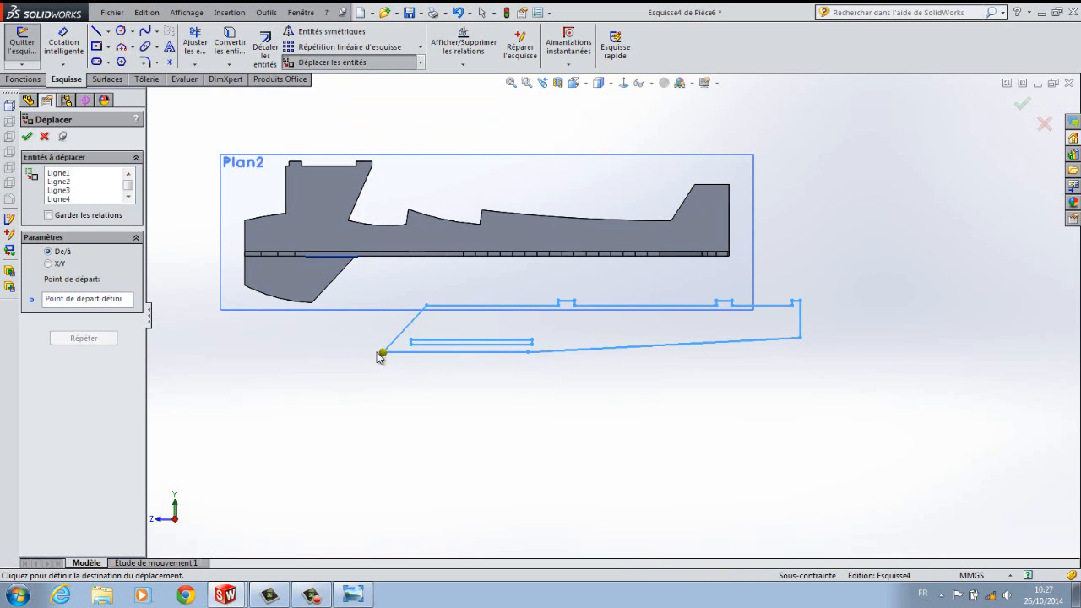
{"action": "scroll", "coordinate": [315, 319], "scroll_direction": "down", "scroll_amount": 5}
{"action": "scroll", "coordinate": [565, 283], "scroll_direction": "down", "scroll_amount": 2}
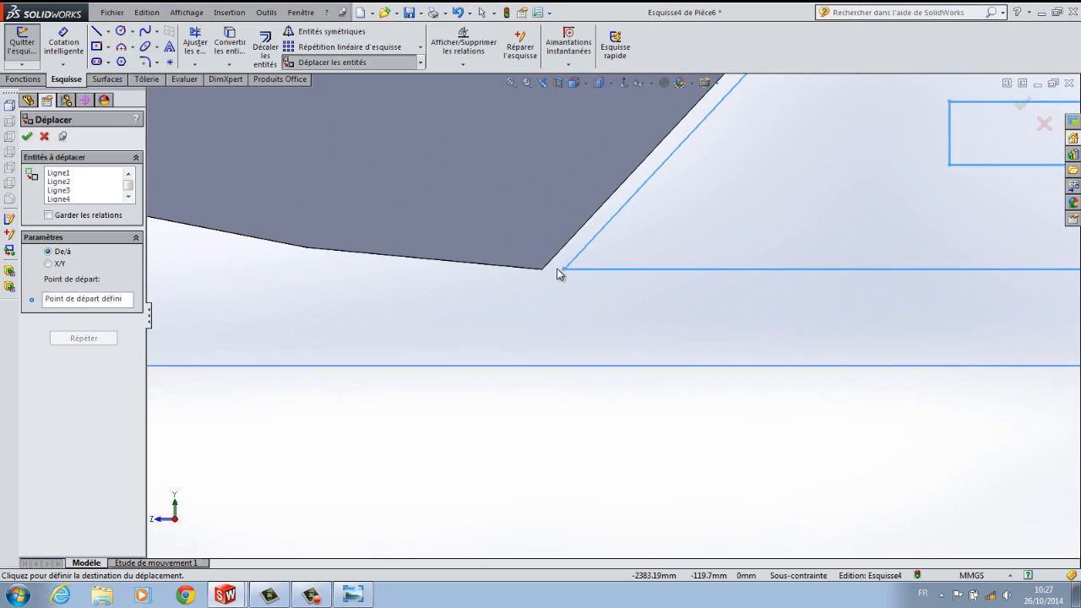
{"action": "scroll", "coordinate": [549, 273], "scroll_direction": "down", "scroll_amount": 1}
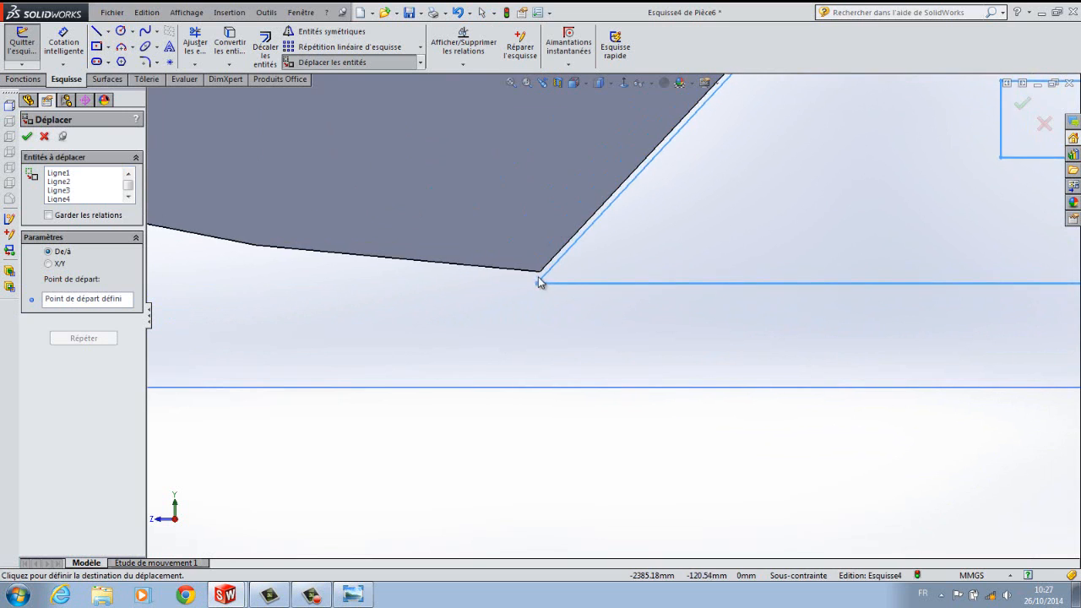
{"action": "mouse_move", "coordinate": [610, 88]}
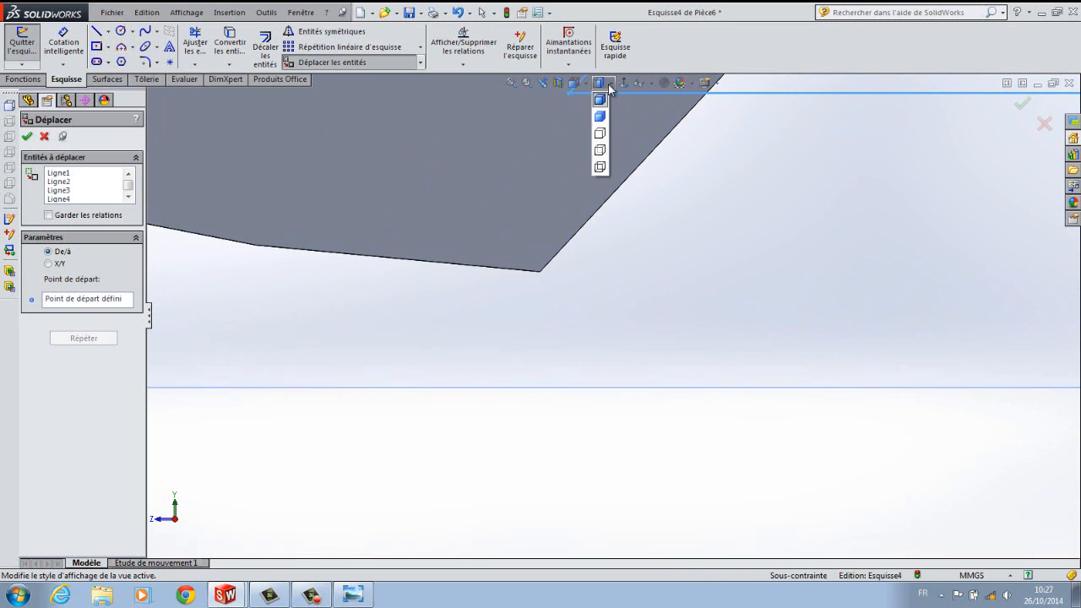
{"action": "left_click", "coordinate": [600, 164]}
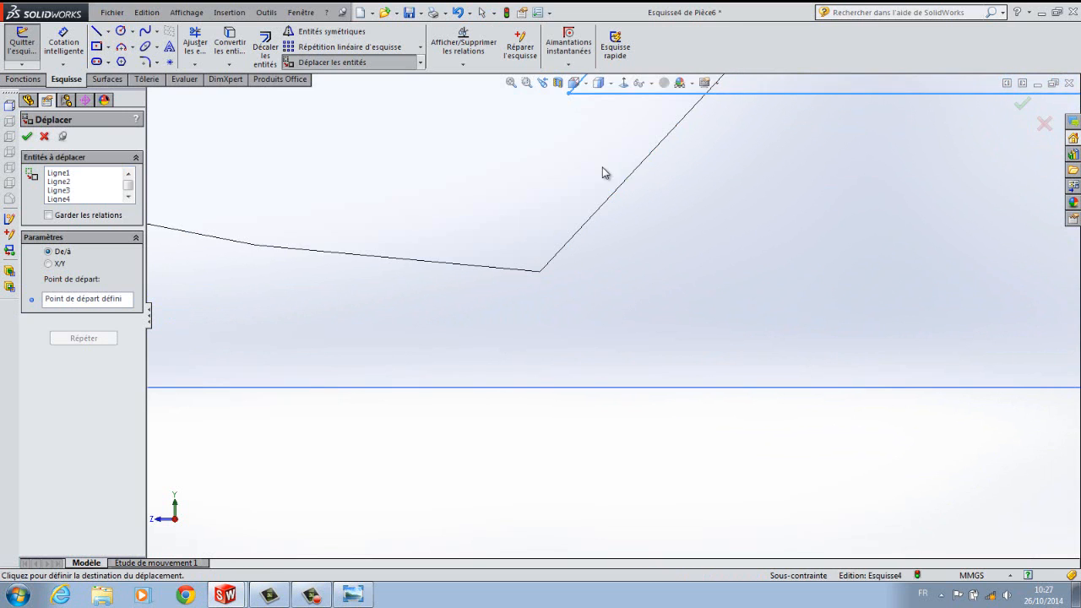
{"action": "left_click", "coordinate": [541, 273]}
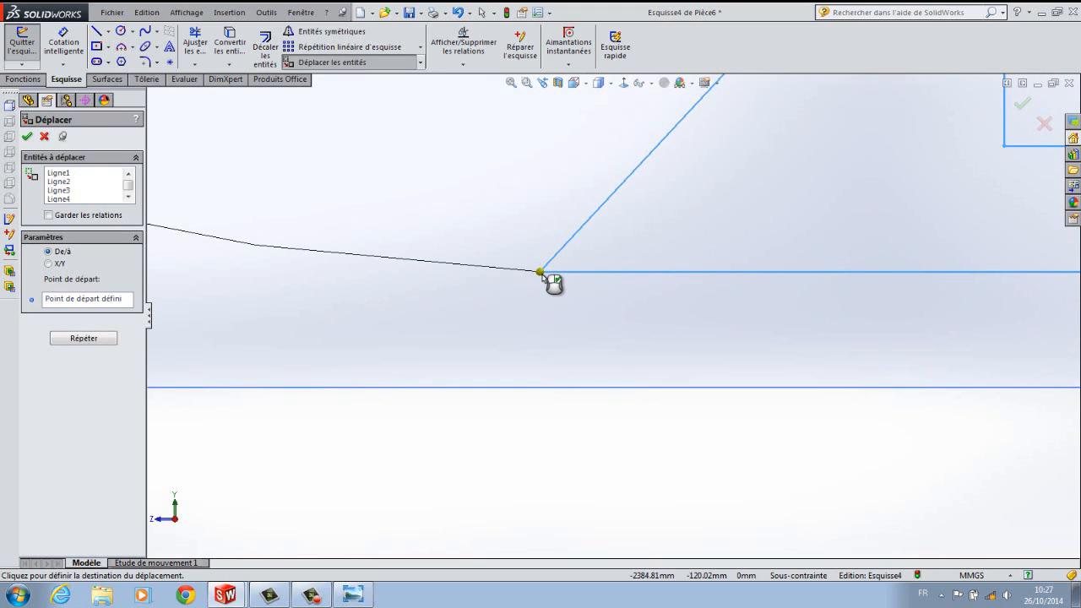
{"action": "left_click", "coordinate": [540, 273]}
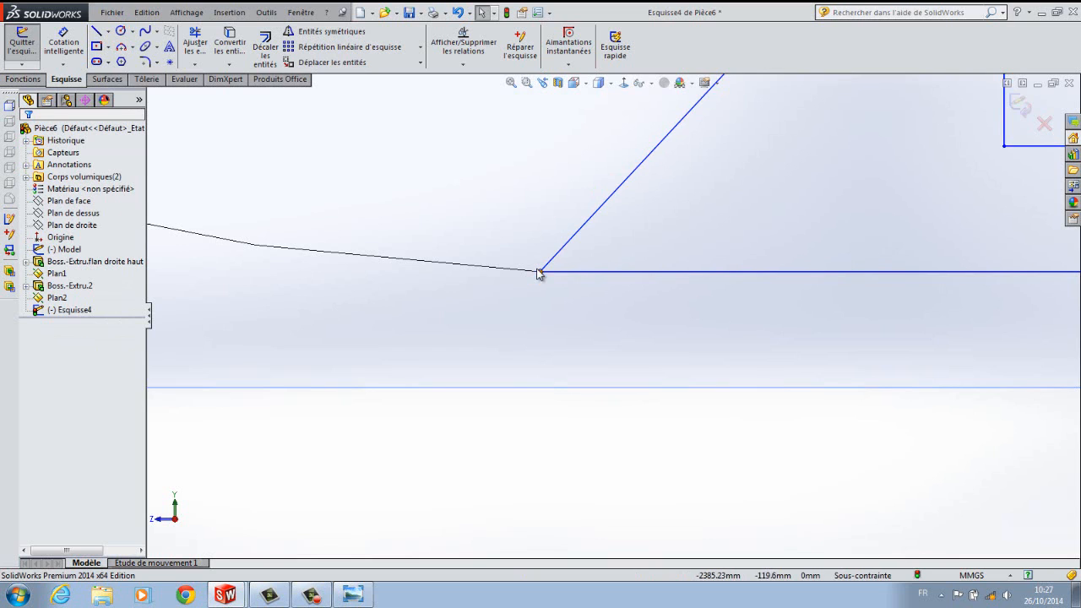
Restore the shaded-with-edges display and check how the moved outline lines up with the fuselage side and horizontal fuselage.
{"action": "scroll", "coordinate": [491, 336], "scroll_direction": "up", "scroll_amount": 4}
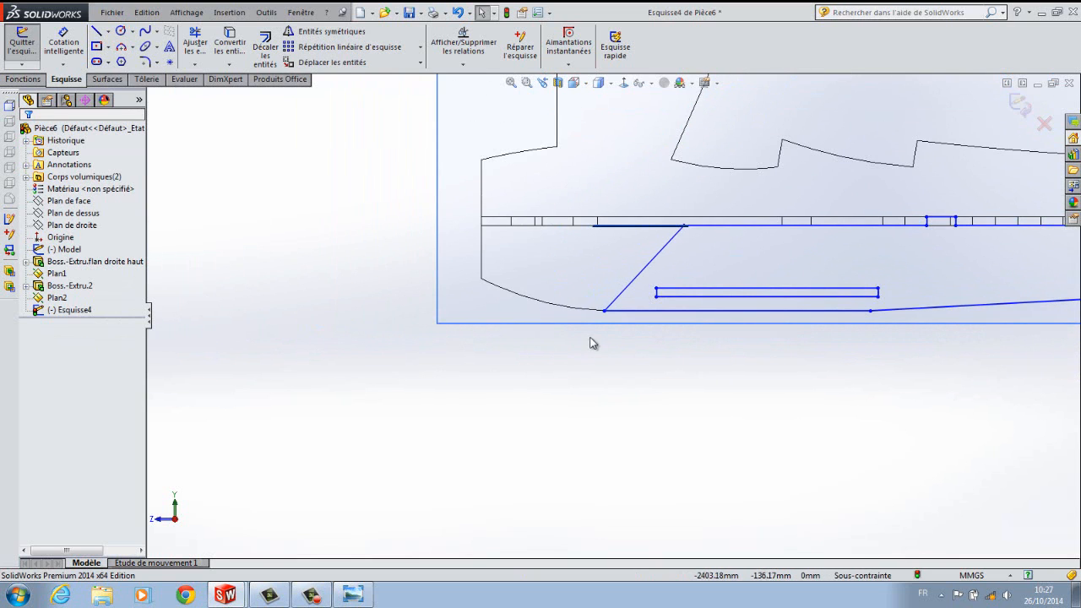
{"action": "left_click", "coordinate": [610, 84]}
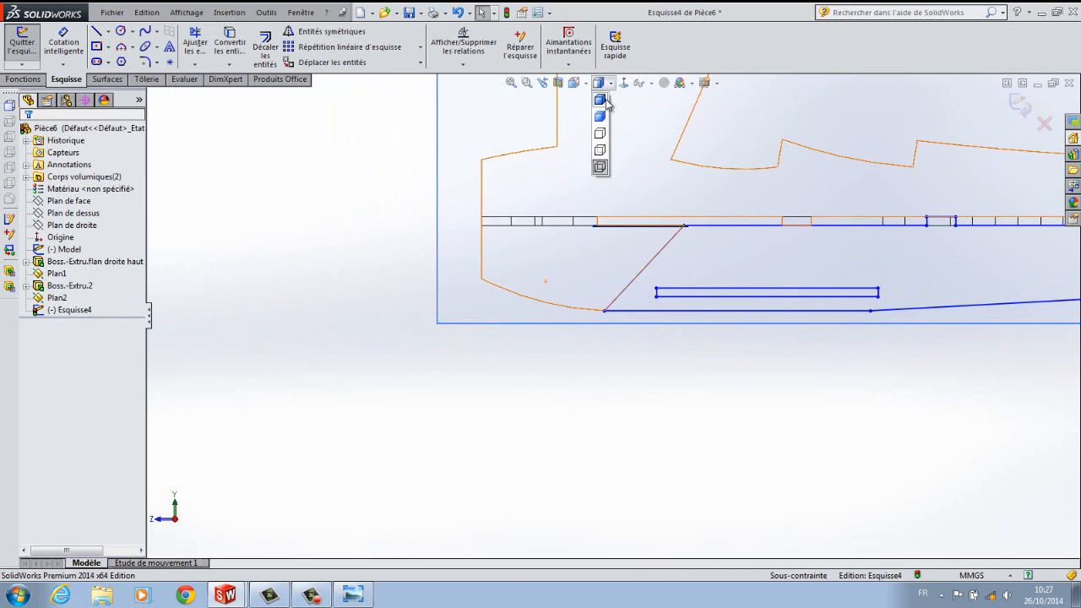
{"action": "left_click", "coordinate": [602, 100]}
{"action": "scroll", "coordinate": [530, 405], "scroll_direction": "up", "scroll_amount": 4}
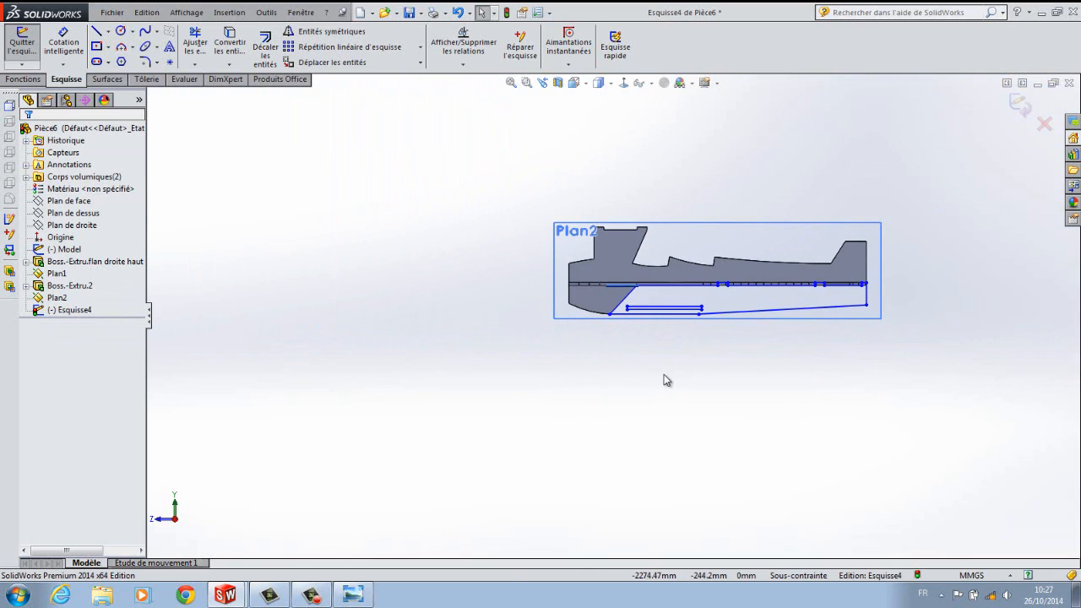
{"action": "mouse_move", "coordinate": [663, 376]}
{"action": "middle_mouse_down"}
{"action": "mouse_move", "coordinate": [582, 397]}
{"action": "mouse_move", "coordinate": [546, 391]}
{"action": "mouse_move", "coordinate": [772, 374]}
{"action": "mouse_move", "coordinate": [704, 405]}
{"action": "middle_mouse_up"}
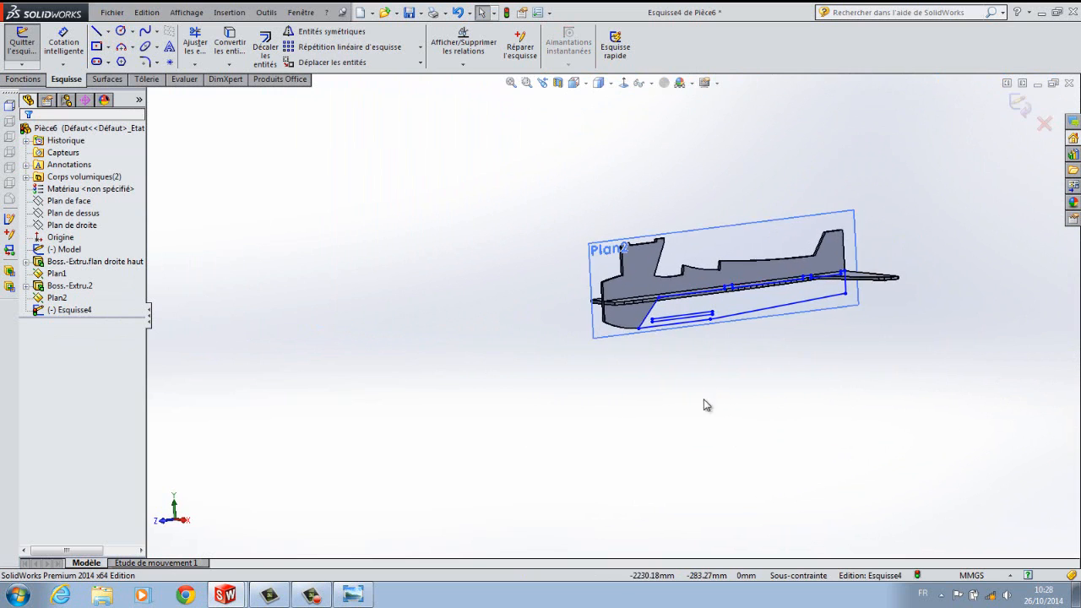
Extrude the lower fuselage outline 6 mm in the reversed direction, into the fuselage side's thickness, as a separate body with merging turned off.
{"action": "left_click", "coordinate": [31, 81]}
{"action": "left_click", "coordinate": [31, 43]}
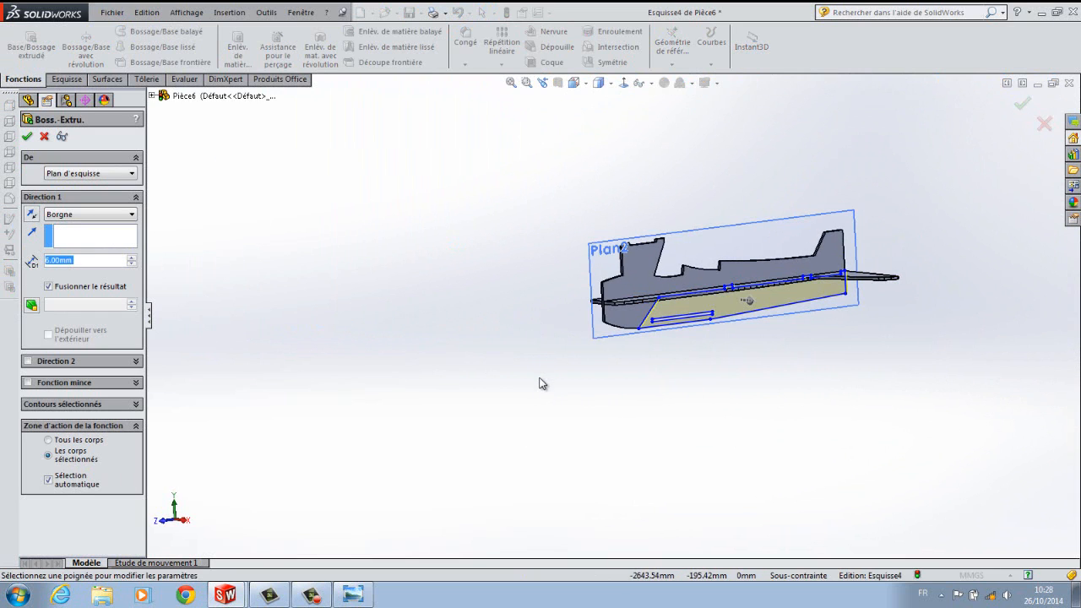
{"action": "middle_click_drag", "start_coordinate": [551, 378], "coordinate": [597, 378]}
{"action": "scroll", "coordinate": [615, 326], "scroll_direction": "down", "scroll_amount": 6}
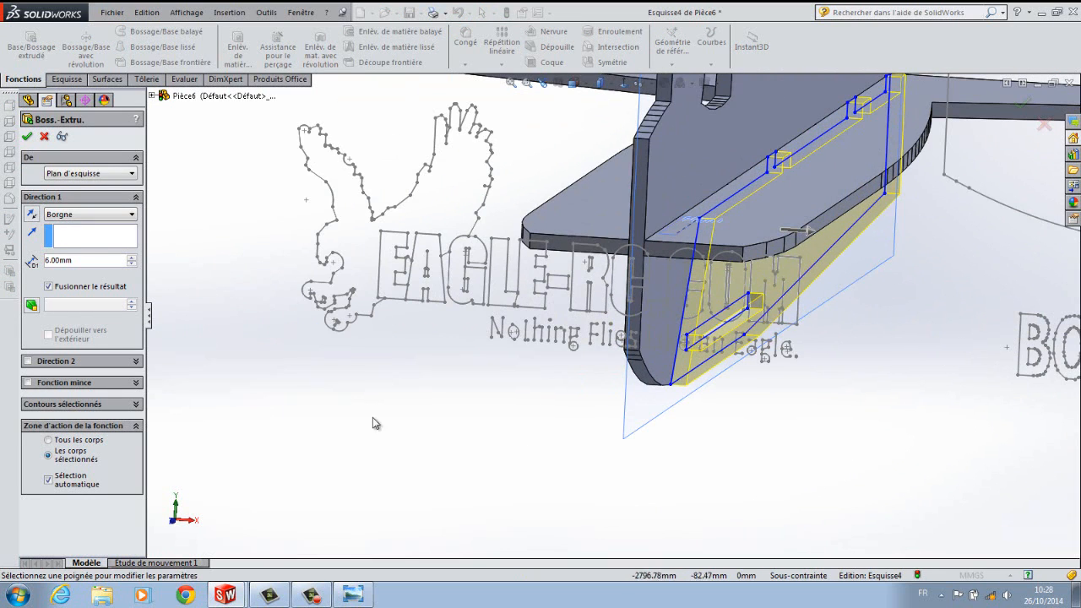
{"action": "left_click", "coordinate": [30, 215]}
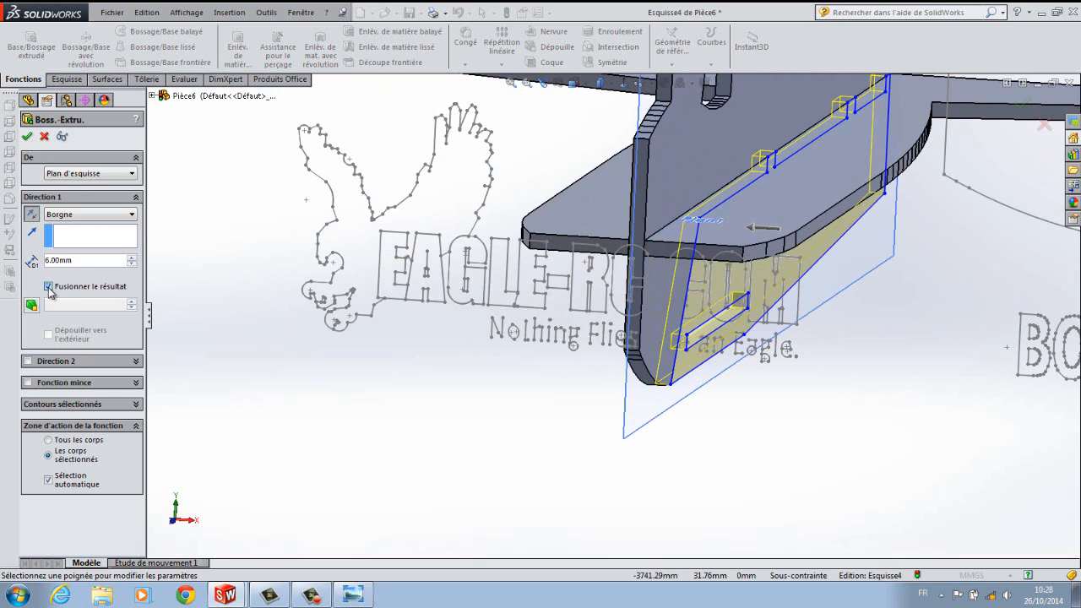
{"action": "left_click", "coordinate": [48, 288]}
{"action": "middle_click_drag", "start_coordinate": [320, 402], "coordinate": [337, 402]}
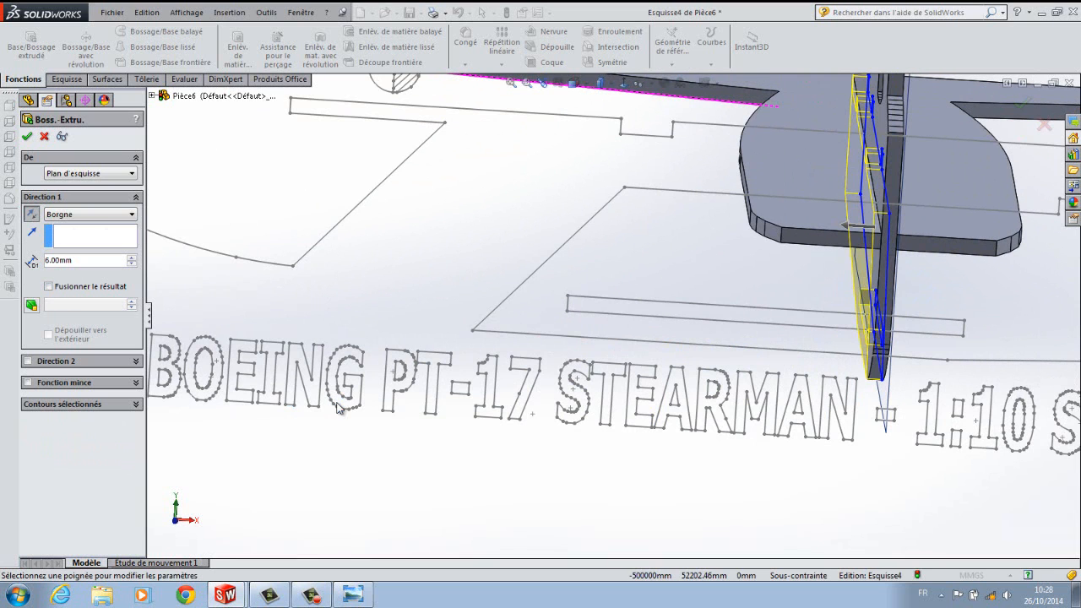
{"action": "key", "text": "Return"}
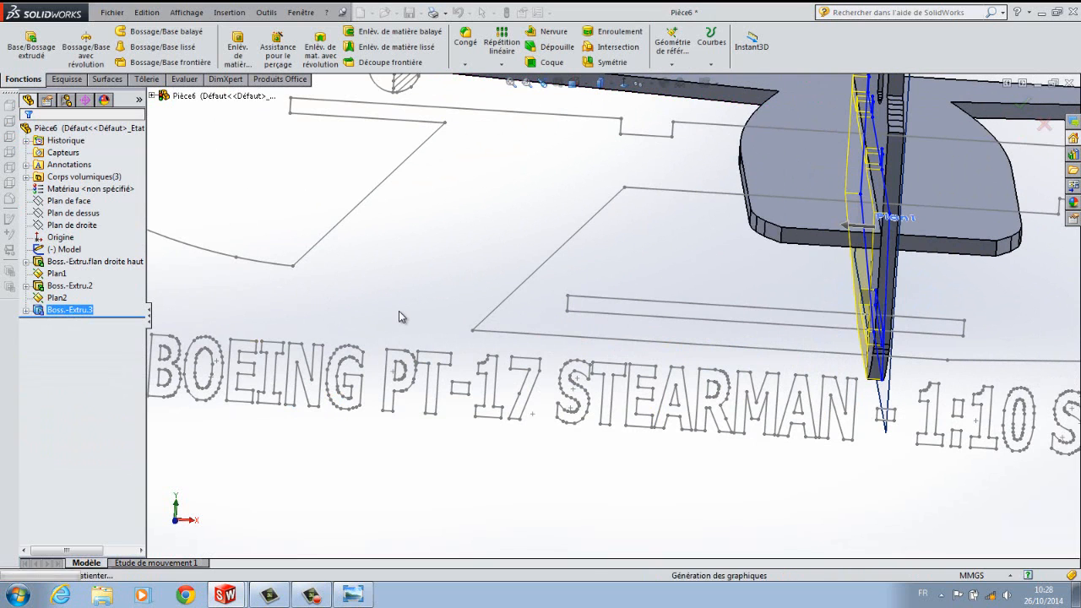
{"action": "scroll", "coordinate": [401, 311], "scroll_direction": "up", "scroll_amount": 5}
{"action": "middle_click_drag", "start_coordinate": [531, 425], "coordinate": [322, 420]}
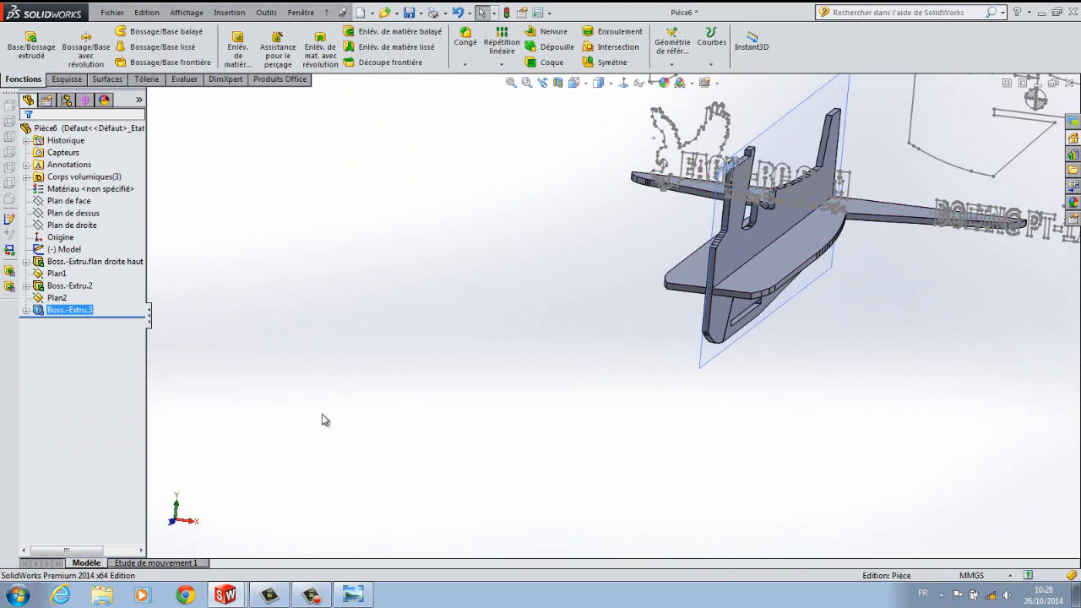
Rename the sketch under Boss.-Extru.2 as "flan fuselage vue dessus".
{"action": "left_click", "coordinate": [55, 286], "text": "ctrl"}
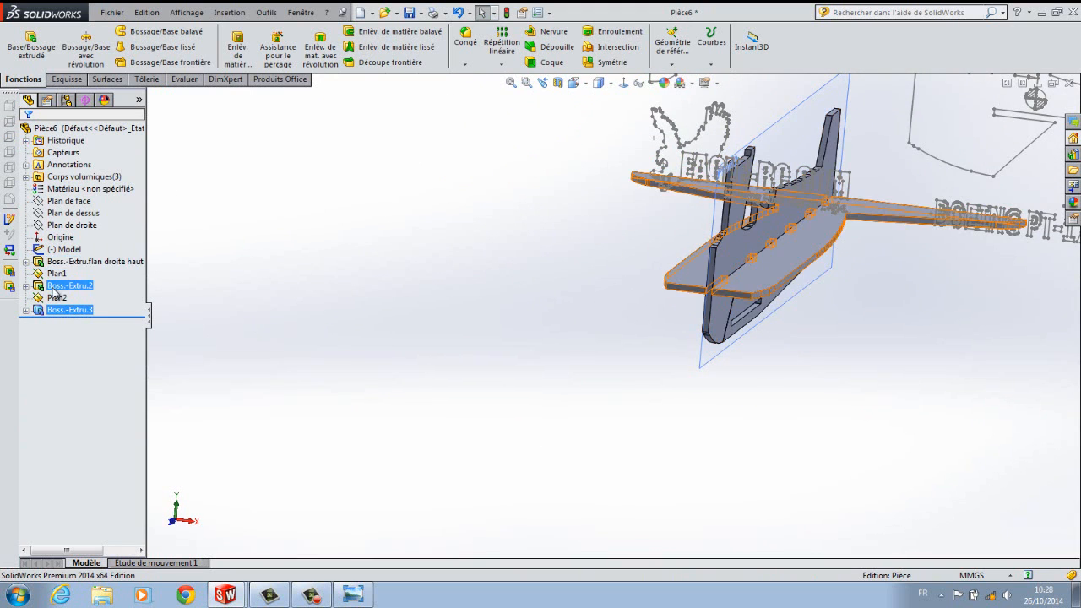
{"action": "left_click", "coordinate": [32, 288], "text": "ctrl"}
{"action": "left_click", "coordinate": [26, 286]}
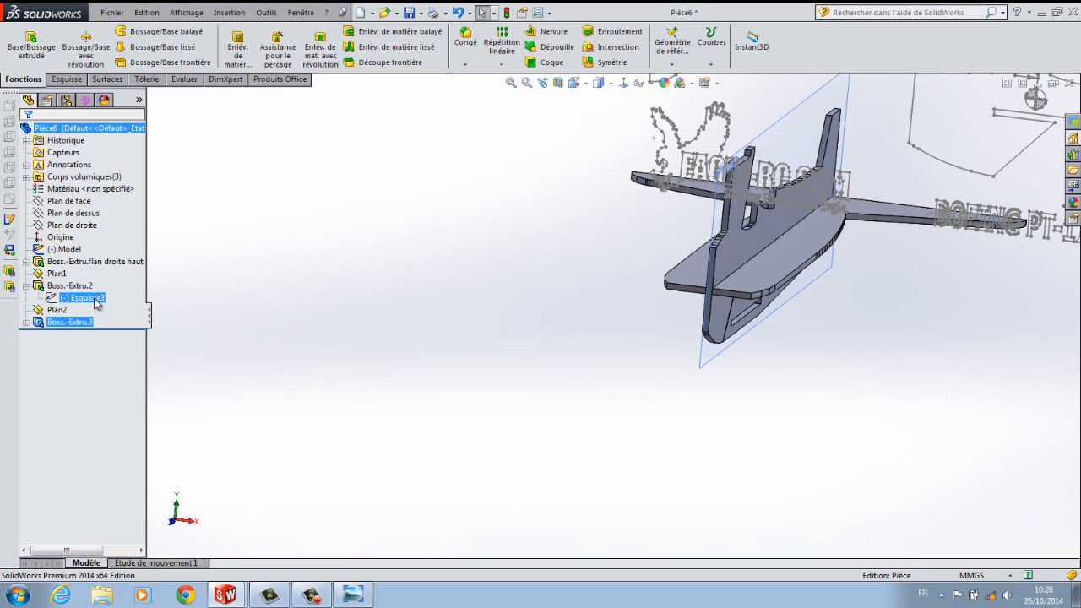
{"action": "left_click", "coordinate": [96, 299]}
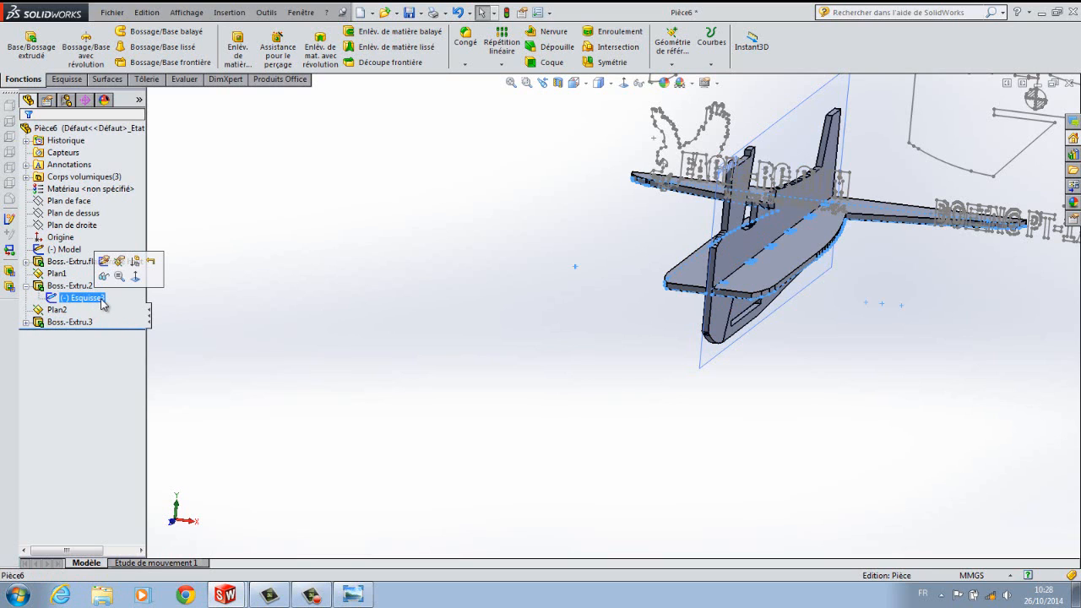
{"action": "left_click", "coordinate": [85, 298]}
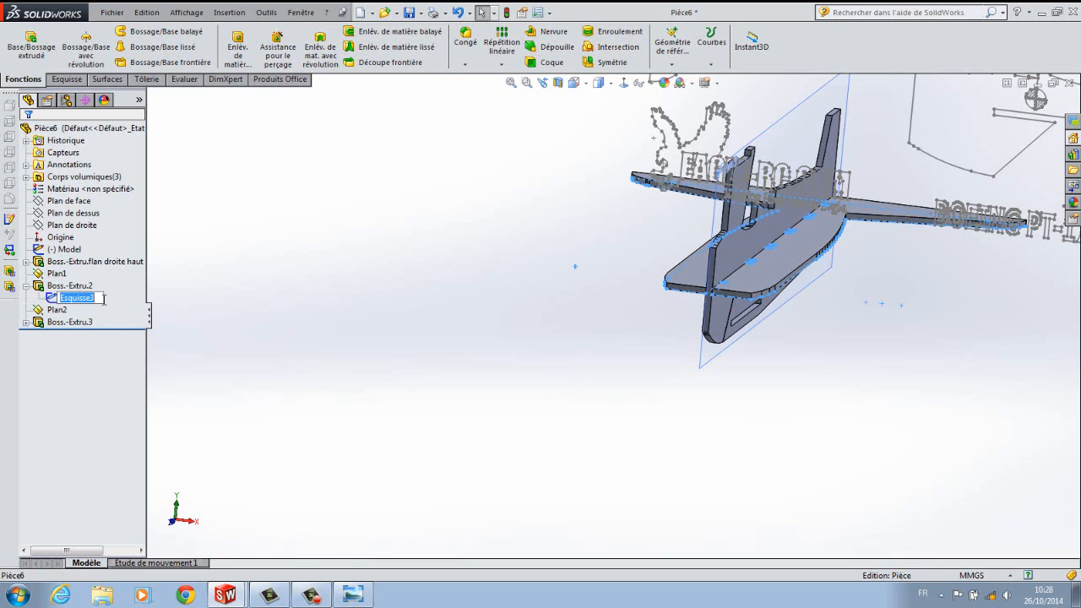
{"action": "type", "text": "flan fuselage vue dessus"}
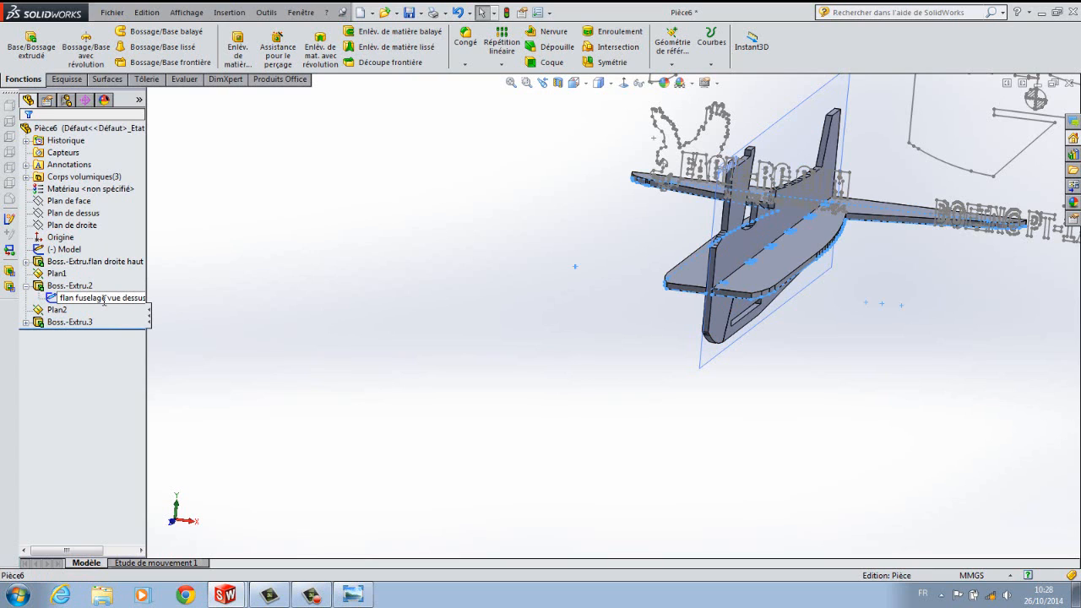
{"action": "key", "text": "Return"}
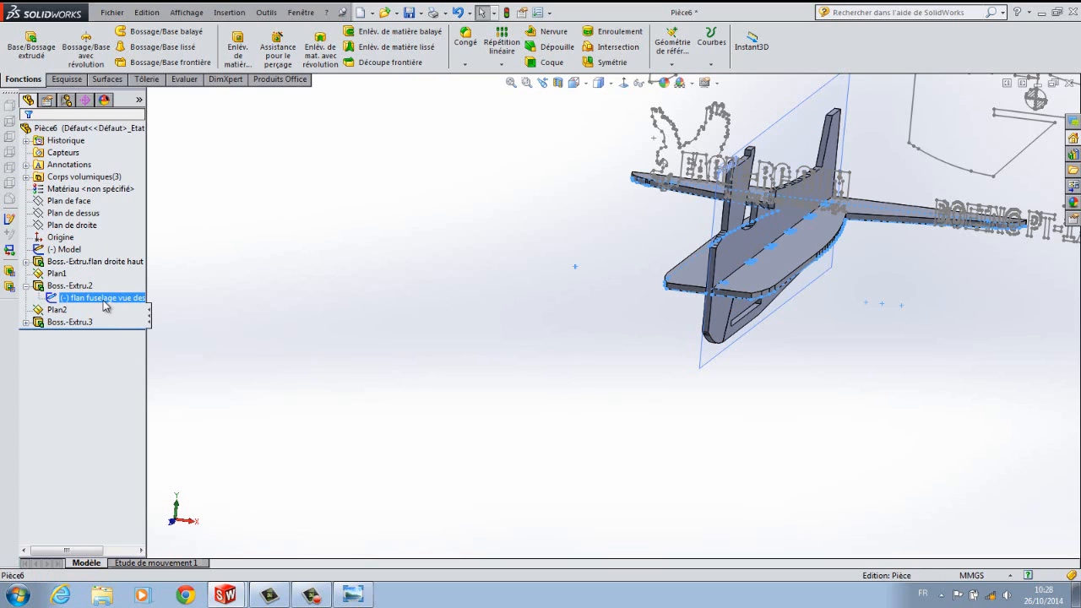
Rename the Boss.-Extru.2 feature as "Boss.-Extru. flan fuselage dessus".
{"action": "left_click", "coordinate": [94, 288]}
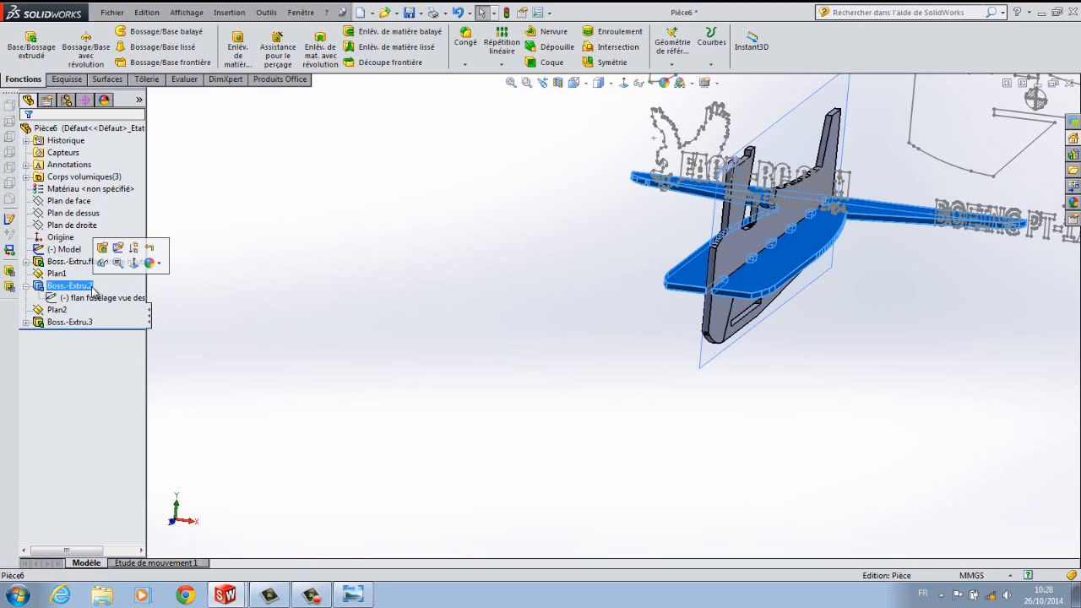
{"action": "left_click", "coordinate": [97, 287]}
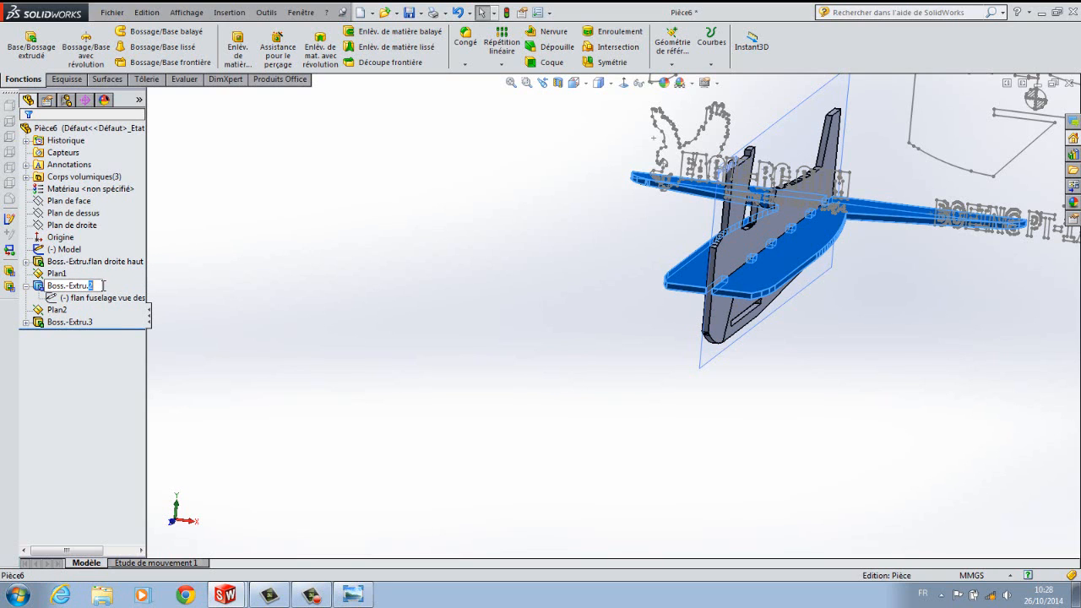
{"action": "type", "text": "flan fuselage dessus"}
{"action": "key", "text": "Return"}
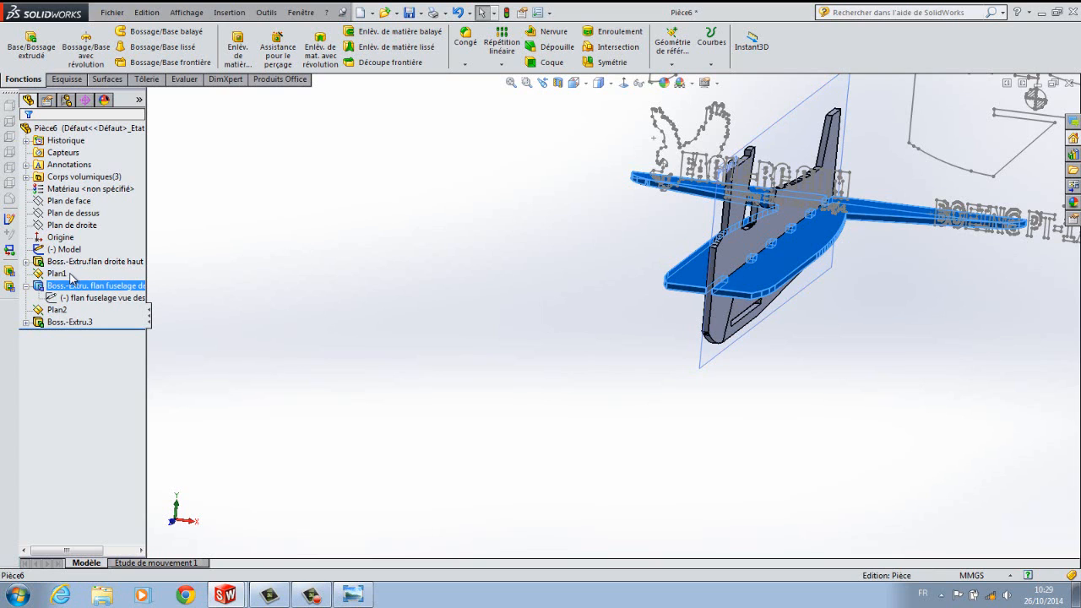
Examine the extrusions and sketches listed in the feature tree, including the sketch inside Boss.-Extru.3.
{"action": "left_click", "coordinate": [64, 277]}
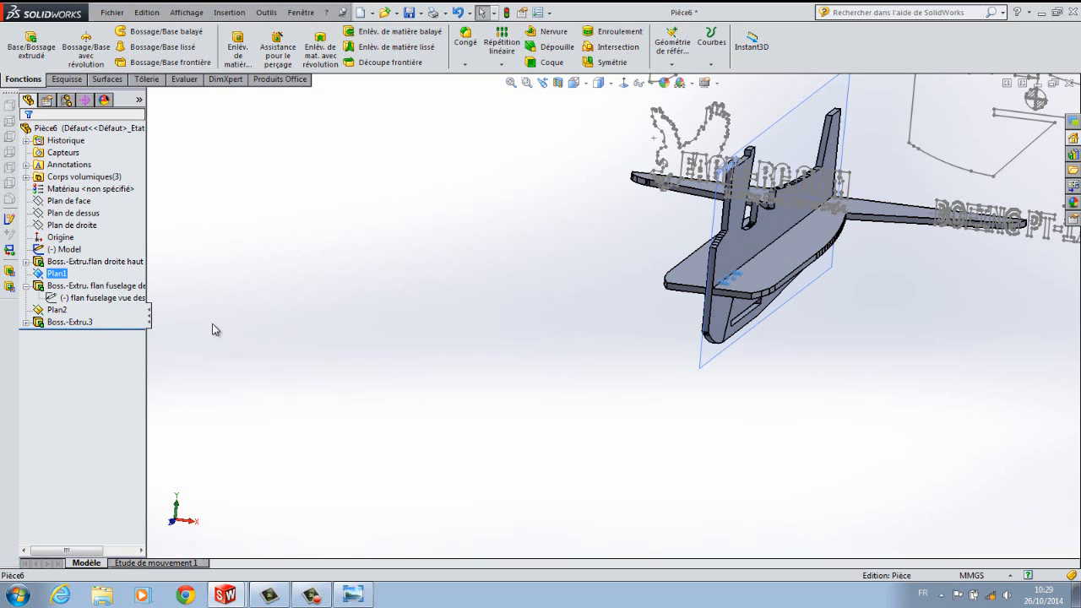
{"action": "left_click", "coordinate": [85, 329]}
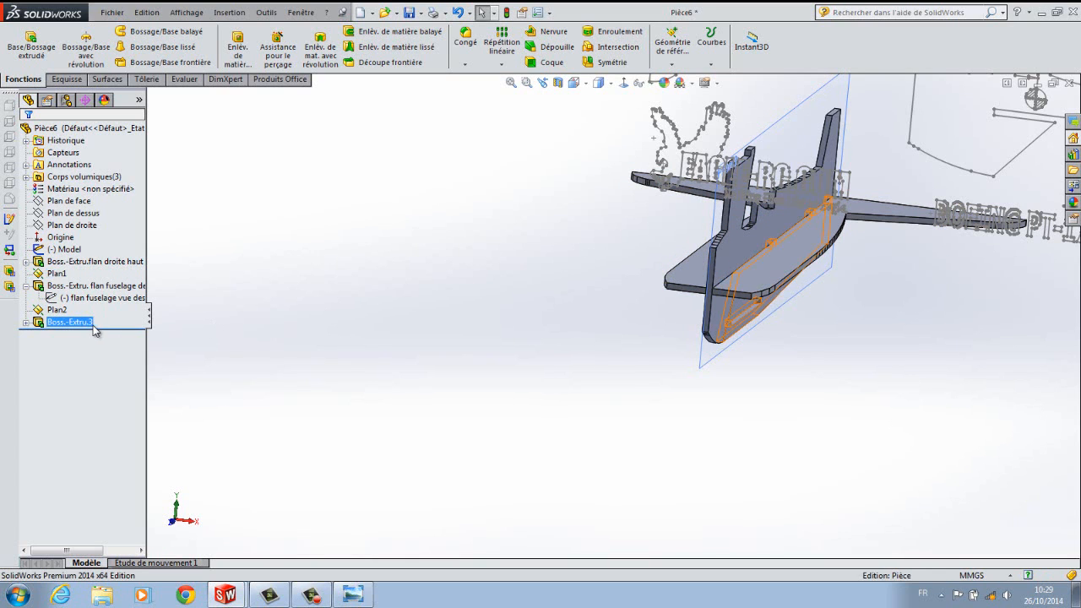
{"action": "left_click", "coordinate": [27, 322]}
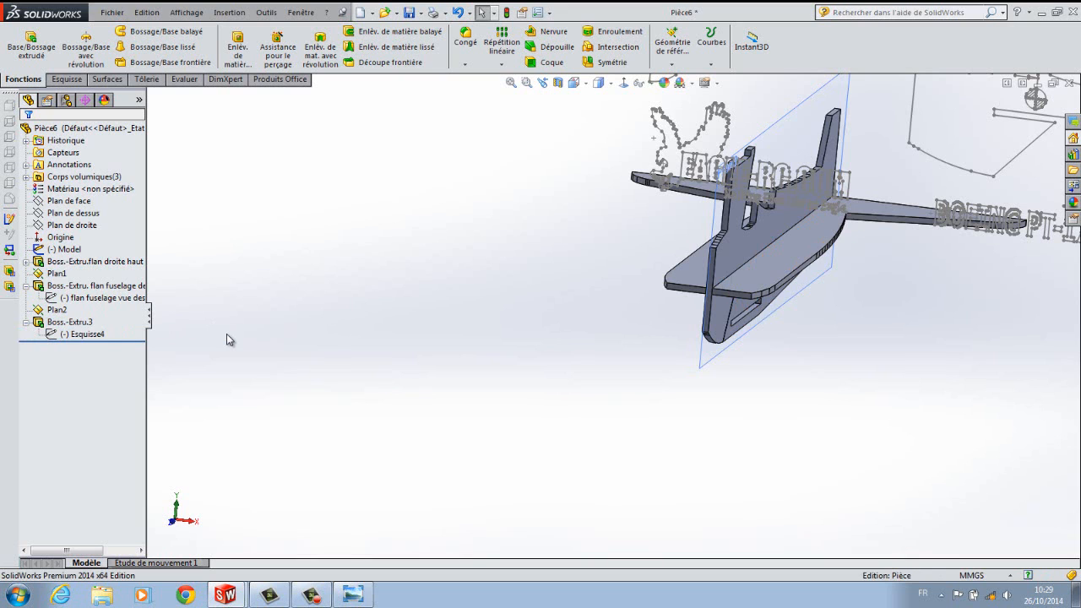
{"action": "left_click", "coordinate": [81, 335]}
{"action": "left_click", "coordinate": [82, 264]}
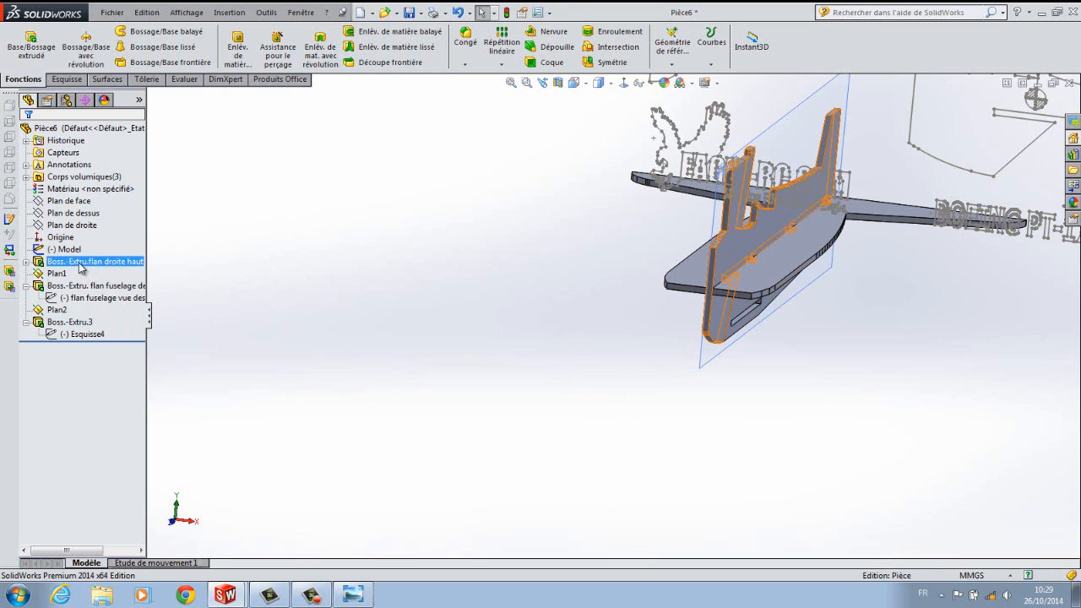
{"action": "left_click", "coordinate": [82, 286]}
{"action": "left_click", "coordinate": [77, 335]}
{"action": "left_click", "coordinate": [270, 335]}
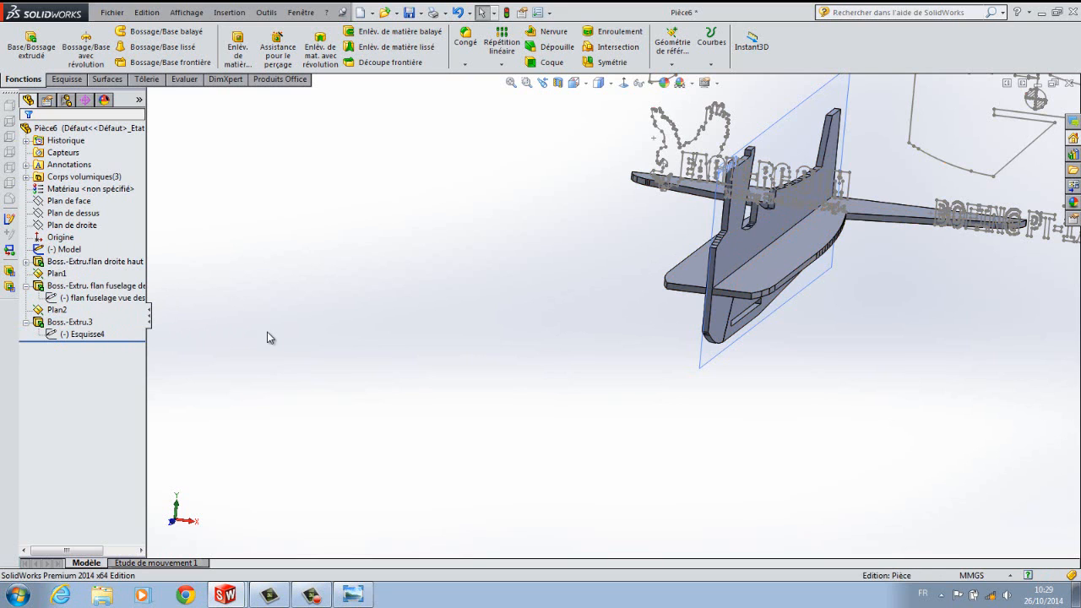
{"action": "scroll", "coordinate": [270, 334], "scroll_direction": "up", "scroll_amount": 2}
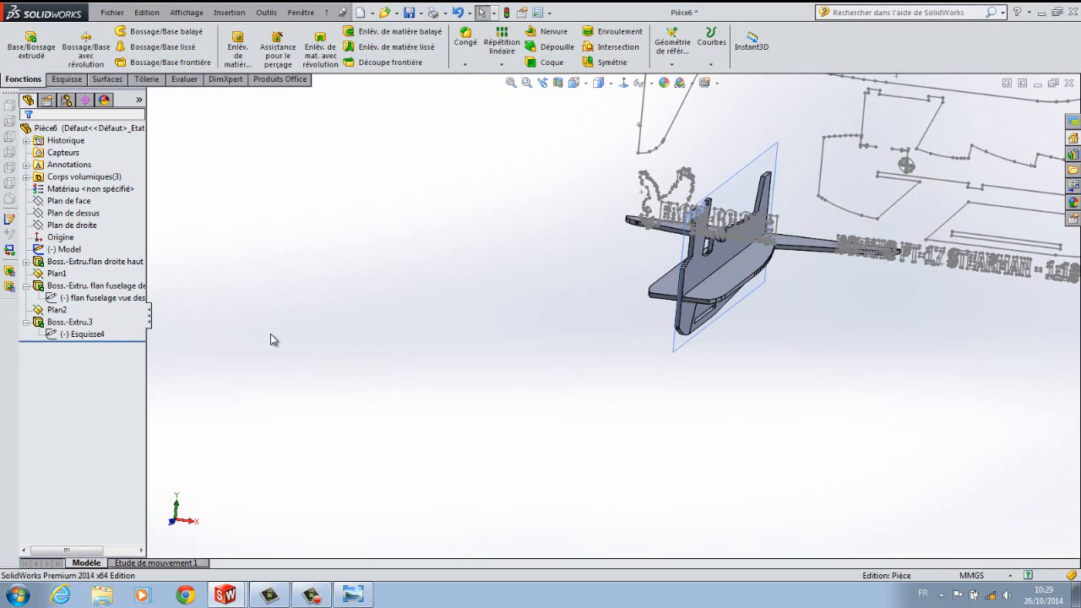
{"action": "scroll", "coordinate": [271, 333], "scroll_direction": "up", "scroll_amount": 1}
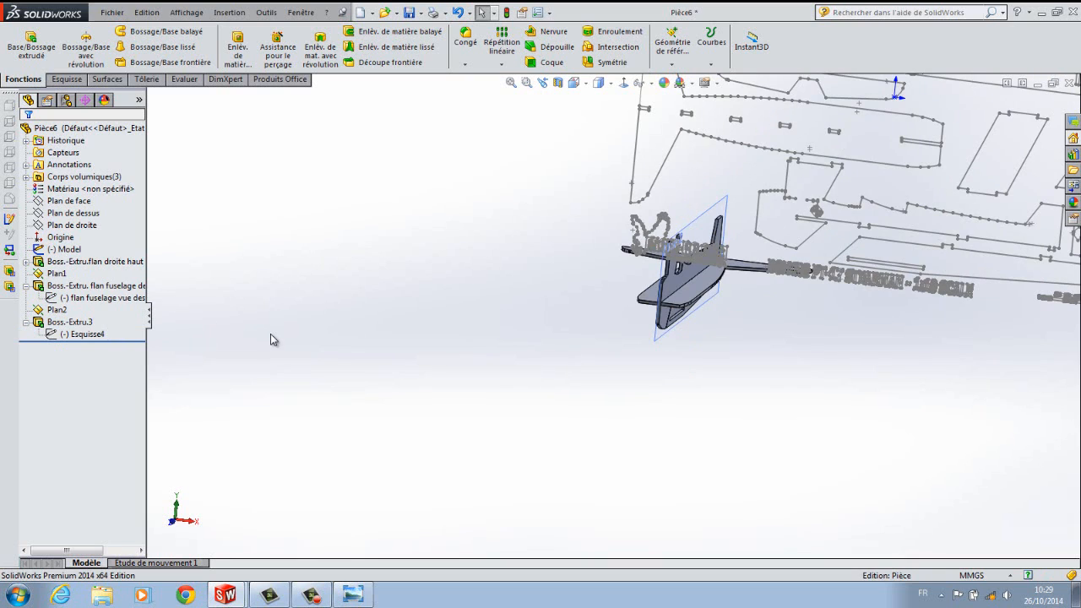
{"action": "scroll", "coordinate": [270, 335], "scroll_direction": "up", "scroll_amount": 1}
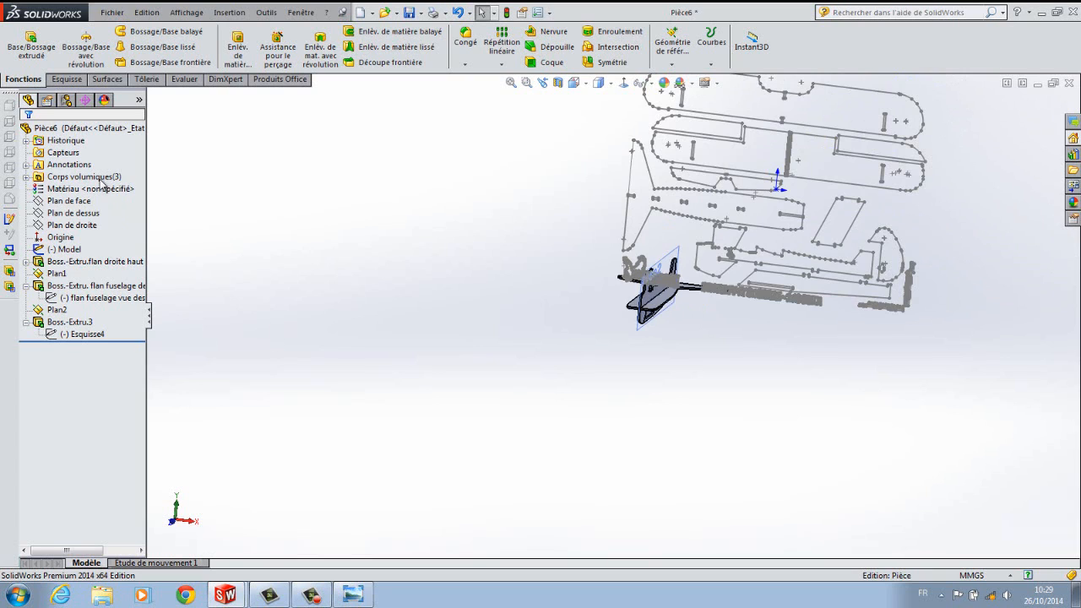
Filter the feature tree for "fuselage droite", check the matching extrusion, and clear the filter.
{"action": "left_click", "coordinate": [75, 114]}
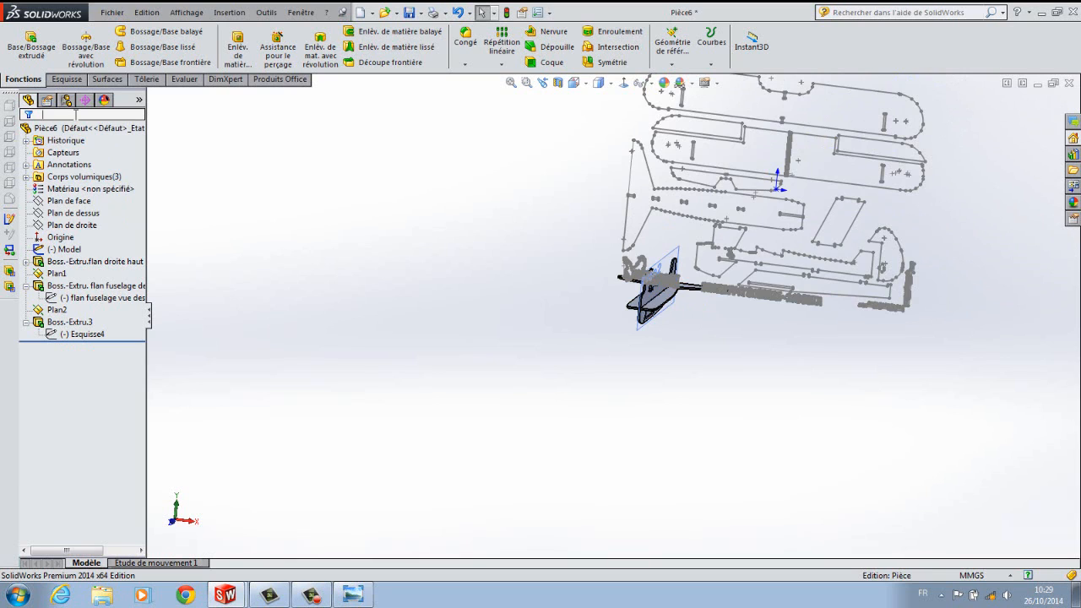
{"action": "type", "text": "fusela"}
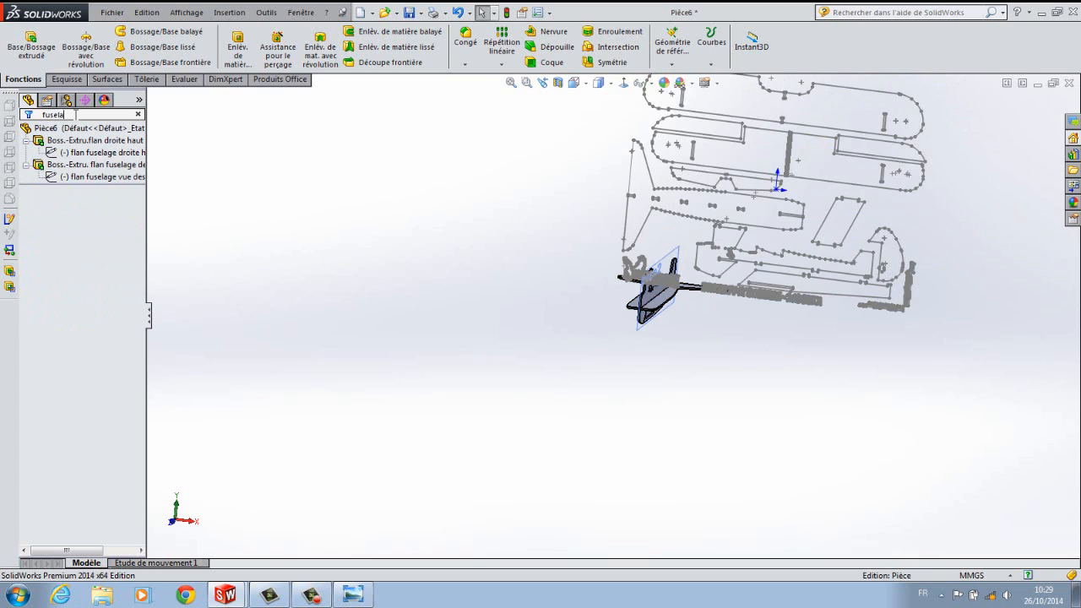
{"action": "type", "text": "ge droite"}
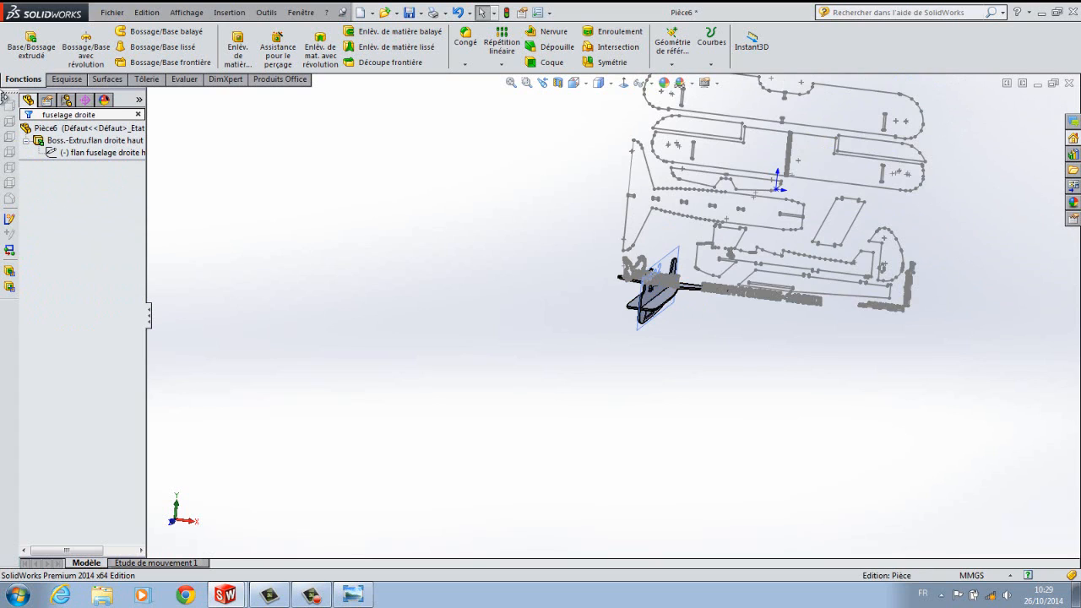
{"action": "left_click", "coordinate": [95, 140]}
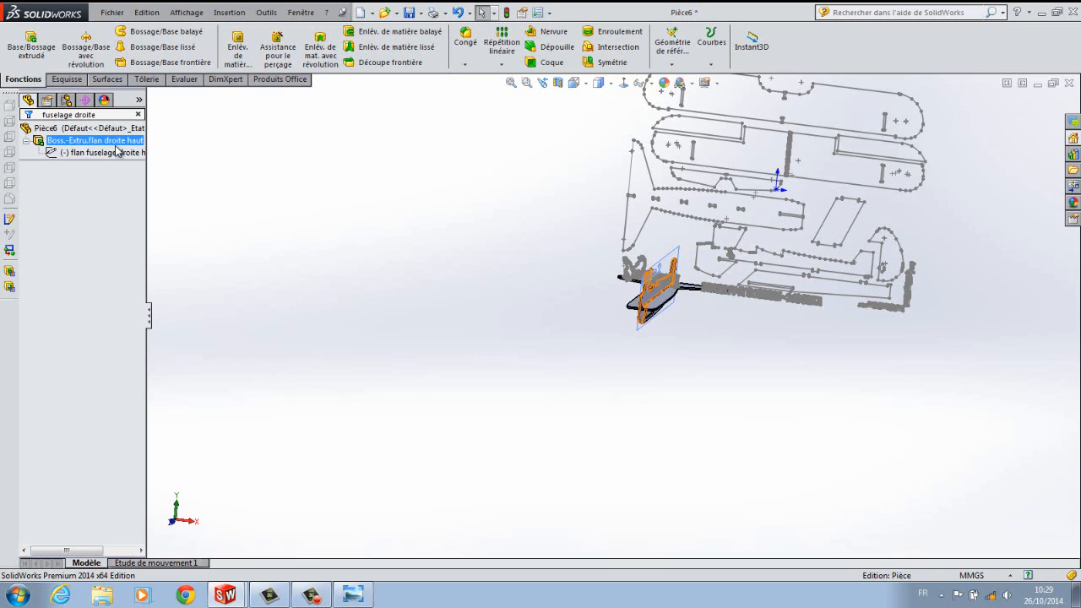
{"action": "left_click", "coordinate": [122, 114]}
{"action": "left_click_drag", "start_coordinate": [123, 115], "coordinate": [19, 120]}
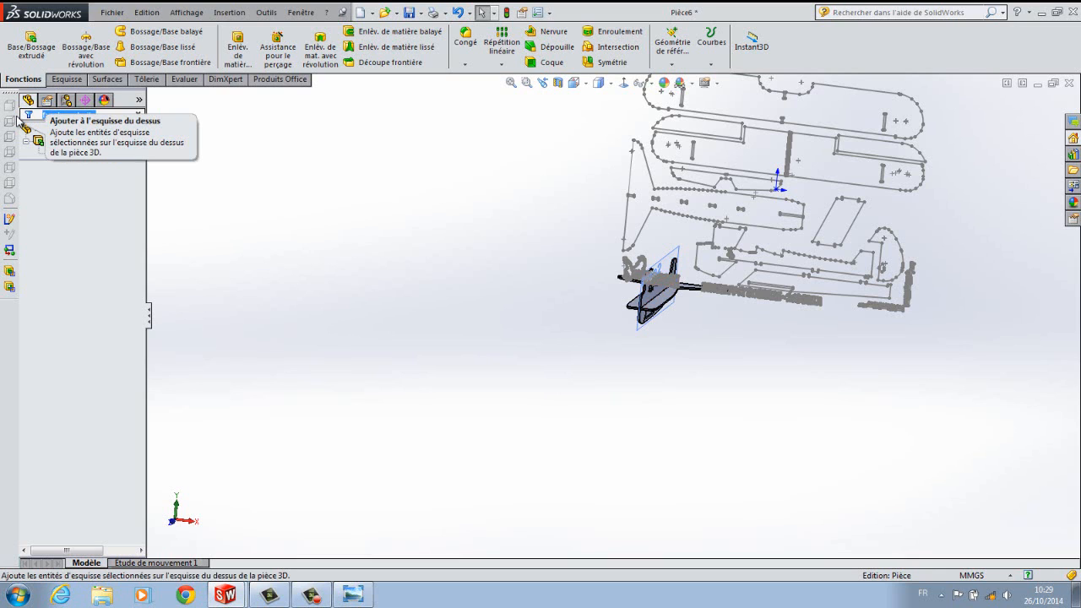
{"action": "key", "text": "BackSpace"}
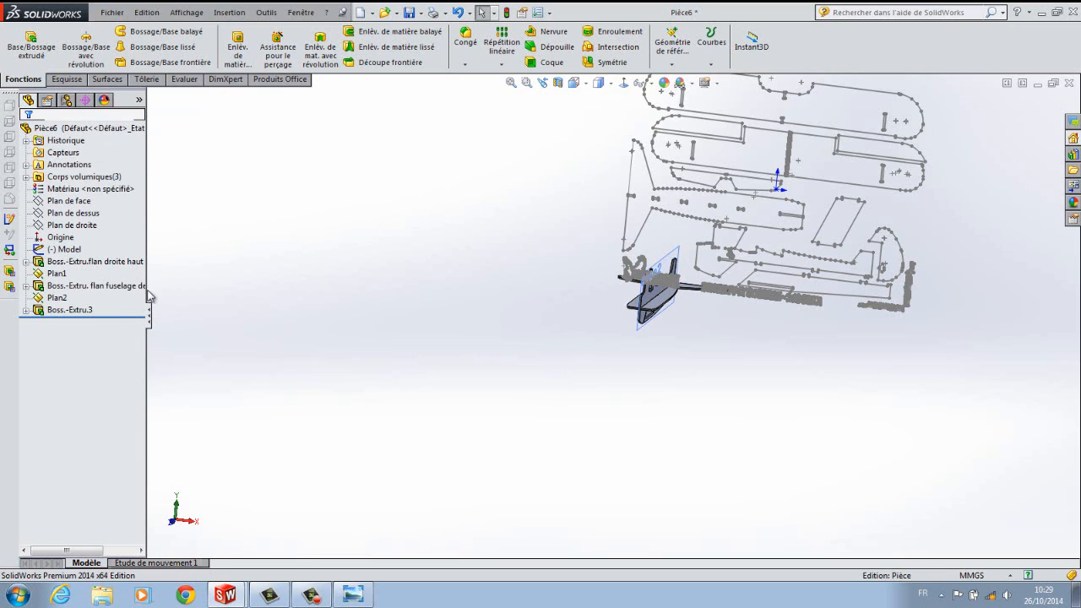
Examine Boss.-Extru.3 and how the lower fuselage flank fits with the other fuselage plates from the side.
{"action": "left_click", "coordinate": [88, 316]}
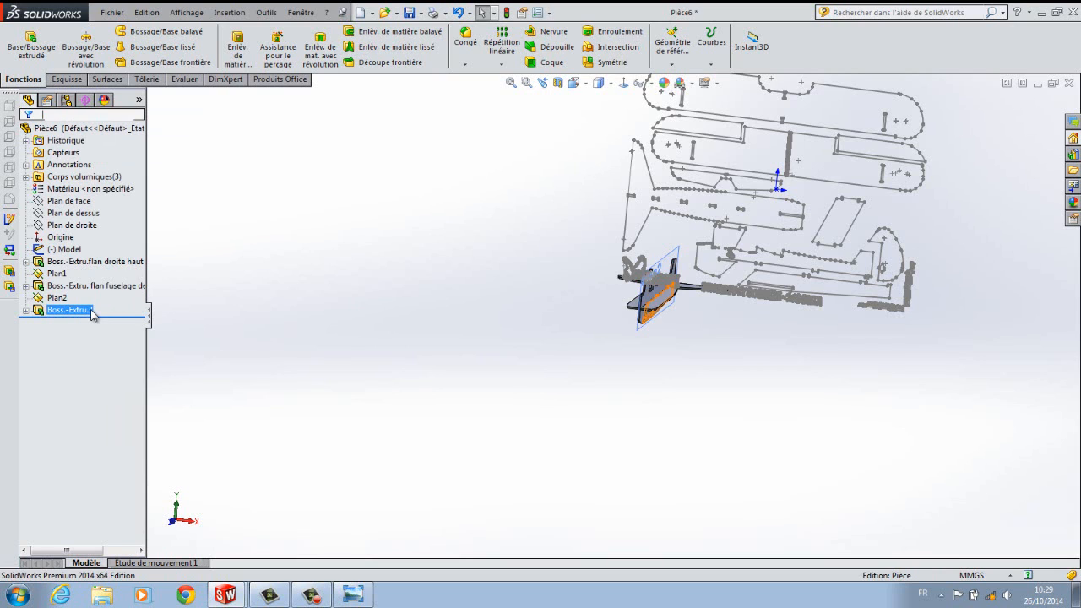
{"action": "left_click", "coordinate": [273, 337]}
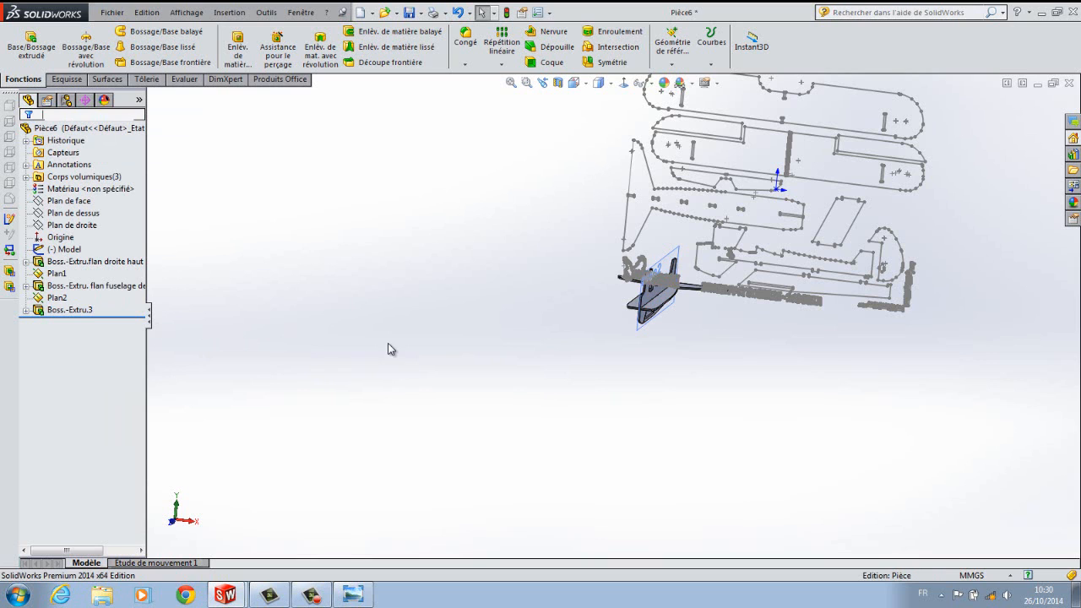
{"action": "left_click", "coordinate": [55, 299]}
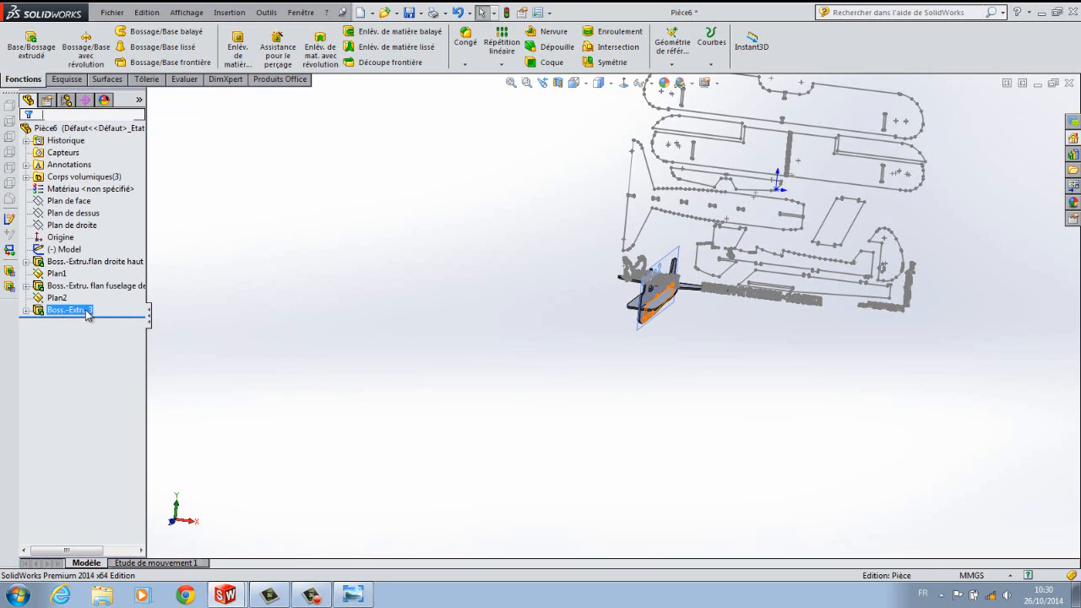
{"action": "left_click", "coordinate": [88, 312]}
{"action": "middle_click_drag", "start_coordinate": [414, 357], "coordinate": [363, 364]}
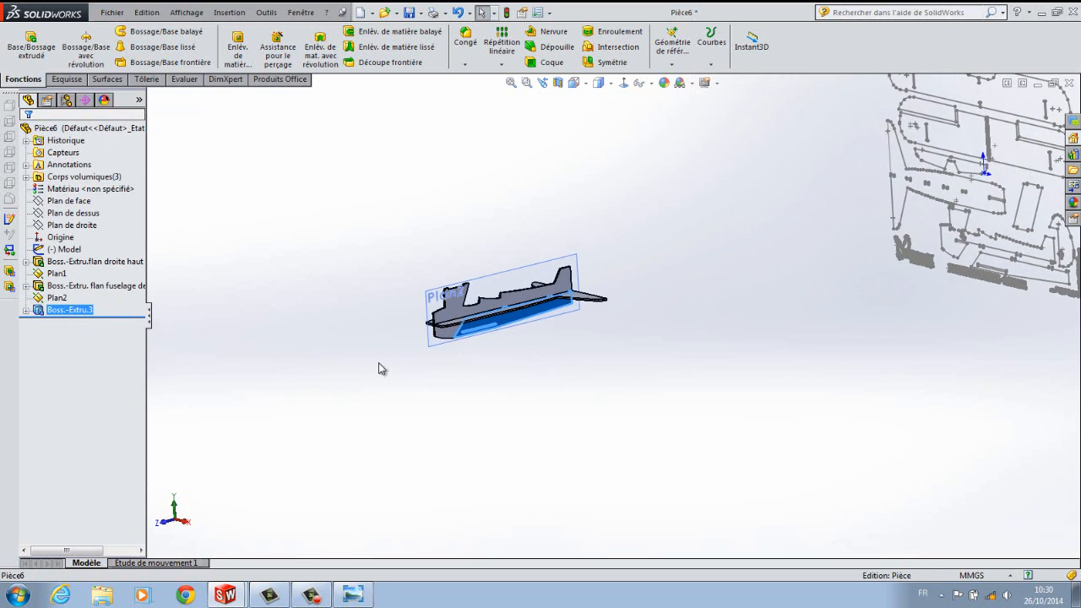
{"action": "left_click", "coordinate": [329, 361]}
{"action": "scroll", "coordinate": [492, 347], "scroll_direction": "down", "scroll_amount": 5}
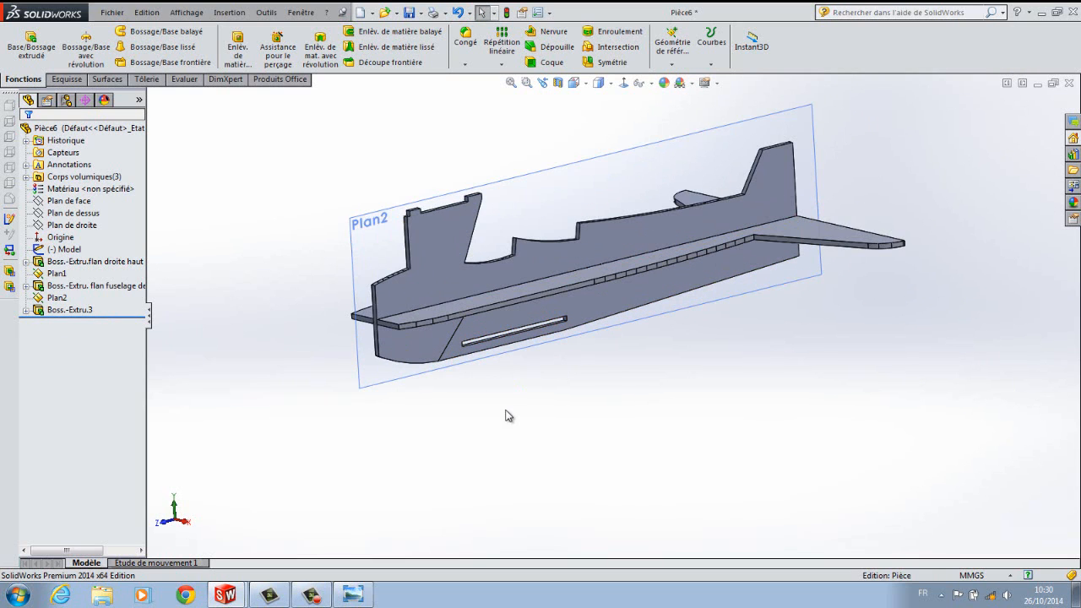
{"action": "middle_click_drag", "start_coordinate": [506, 402], "coordinate": [477, 394]}
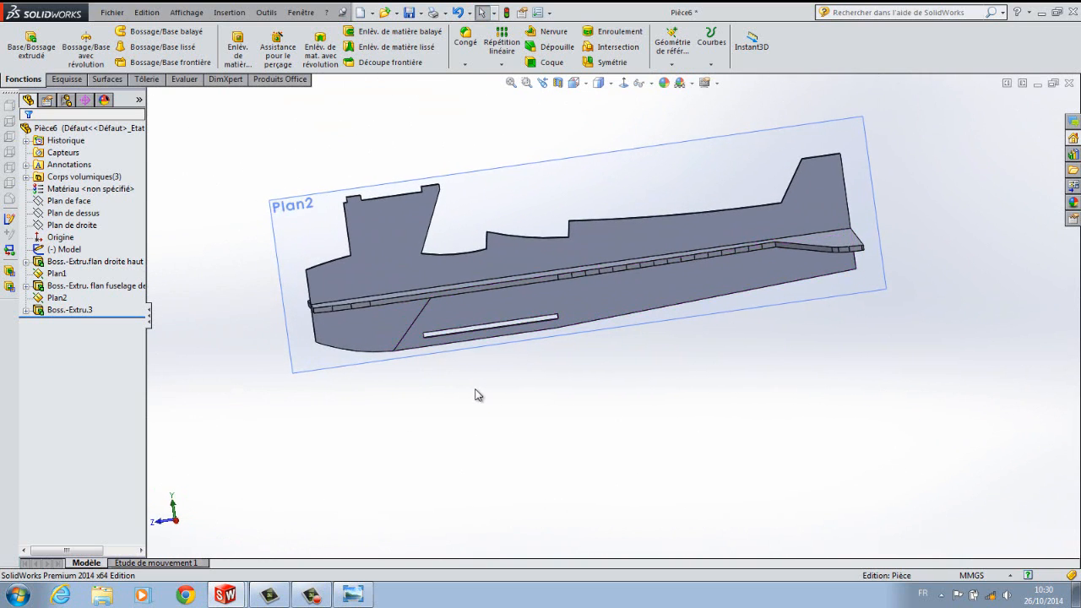
{"action": "scroll", "coordinate": [477, 394], "scroll_direction": "up", "scroll_amount": 8}
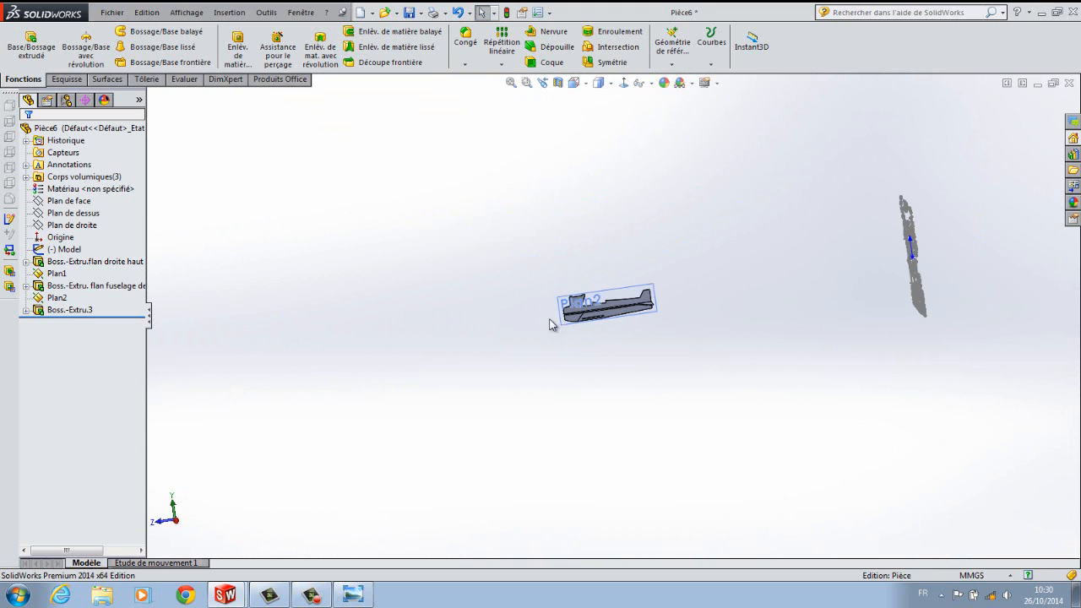
View the Model sketch face-on and examine its imported part profiles around the fuselage.
{"action": "left_click", "coordinate": [76, 250]}
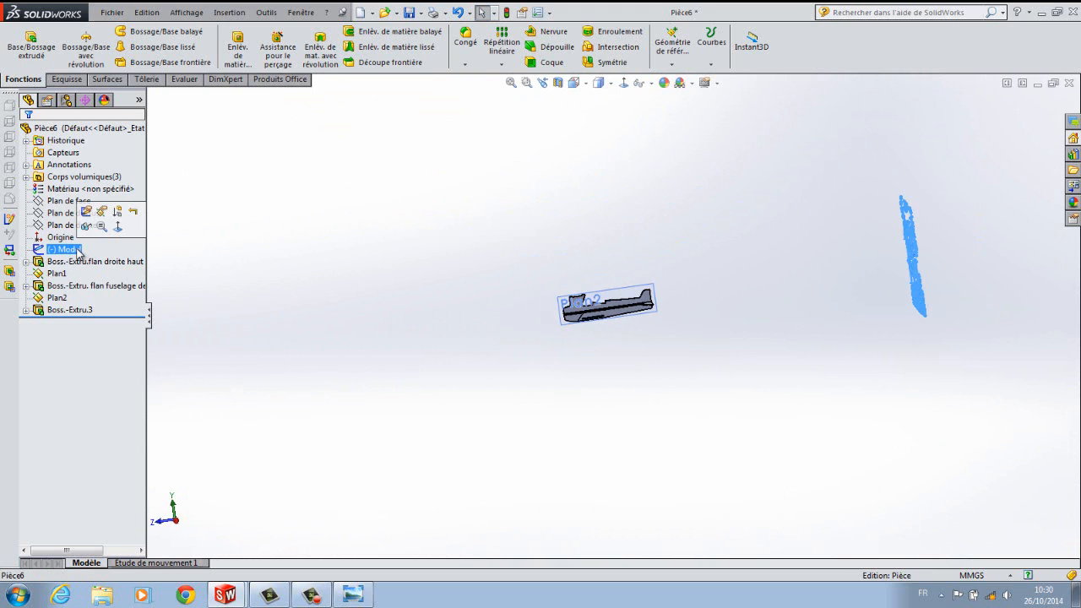
{"action": "left_click", "coordinate": [117, 226]}
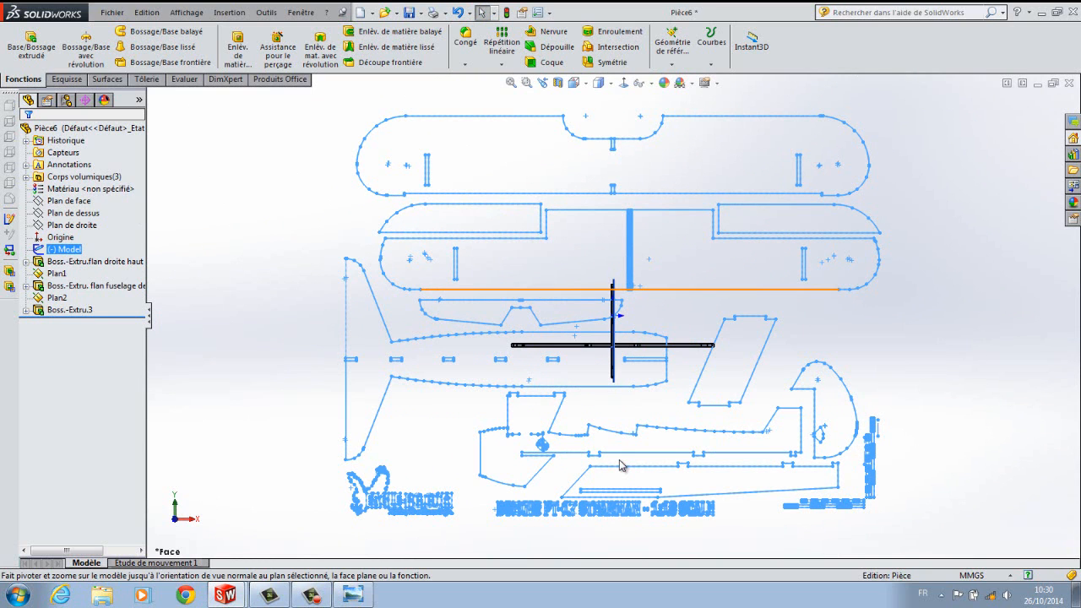
{"action": "scroll", "coordinate": [361, 415], "scroll_direction": "up", "scroll_amount": 12}
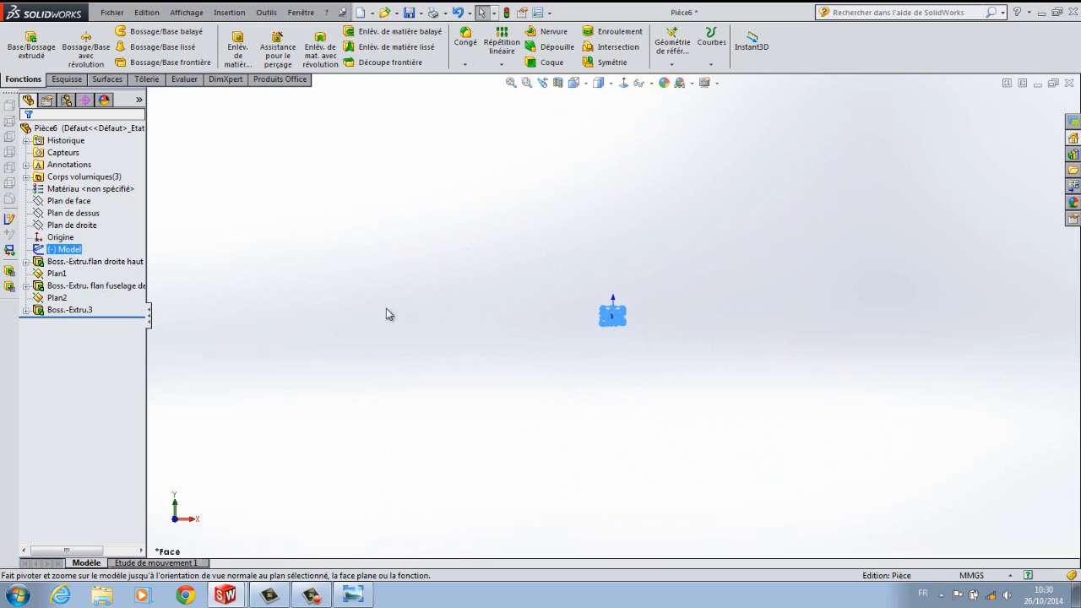
{"action": "scroll", "coordinate": [640, 321], "scroll_direction": "down", "scroll_amount": 10}
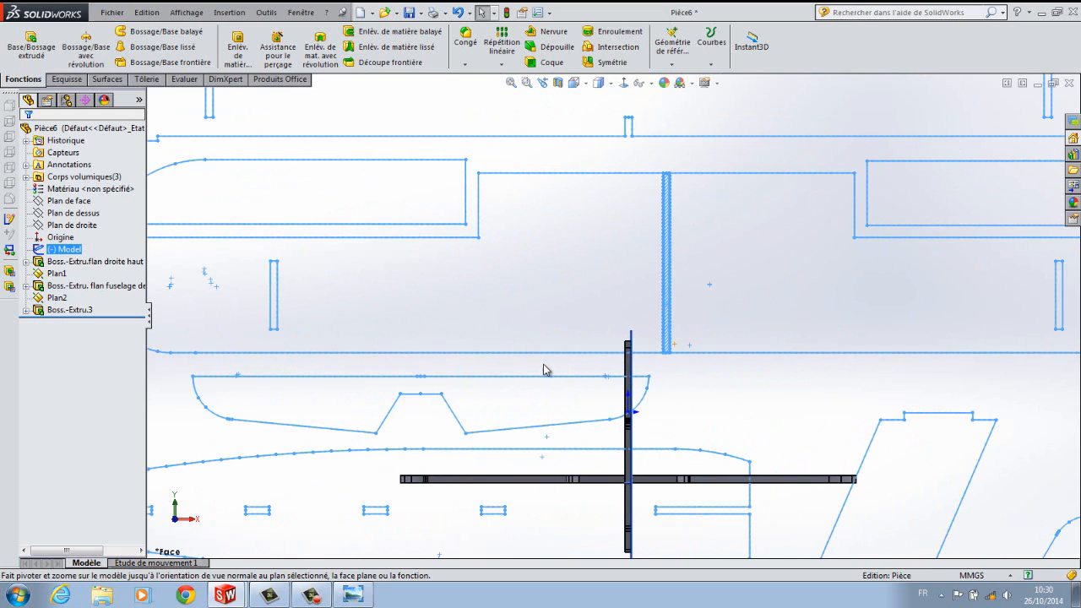
{"action": "scroll", "coordinate": [560, 362], "scroll_direction": "up", "scroll_amount": 10}
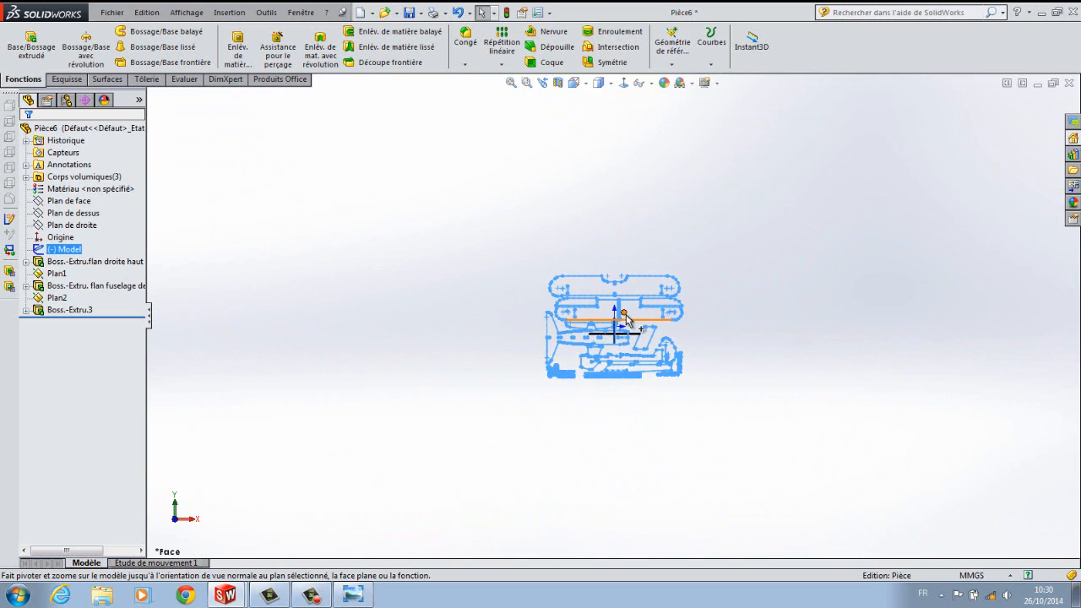
Examine the wing profiles in the Model sketch and compare them with the long slot in the lower fuselage flank.
{"action": "scroll", "coordinate": [616, 325], "scroll_direction": "down", "scroll_amount": 5}
{"action": "scroll", "coordinate": [616, 328], "scroll_direction": "up", "scroll_amount": 3}
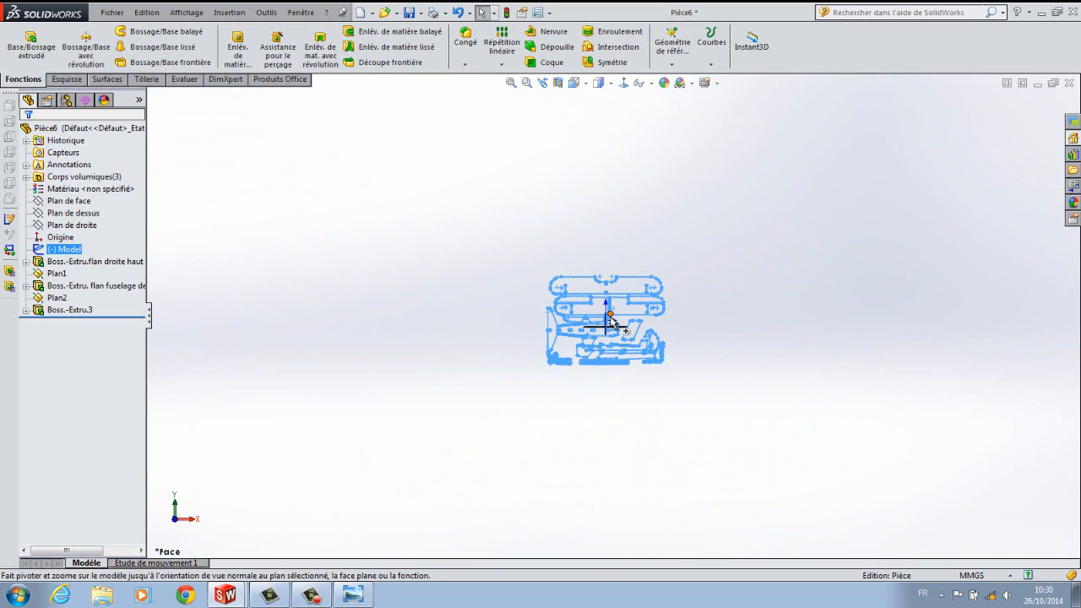
{"action": "scroll", "coordinate": [612, 324], "scroll_direction": "down", "scroll_amount": 7}
{"action": "scroll", "coordinate": [609, 323], "scroll_direction": "up", "scroll_amount": 1}
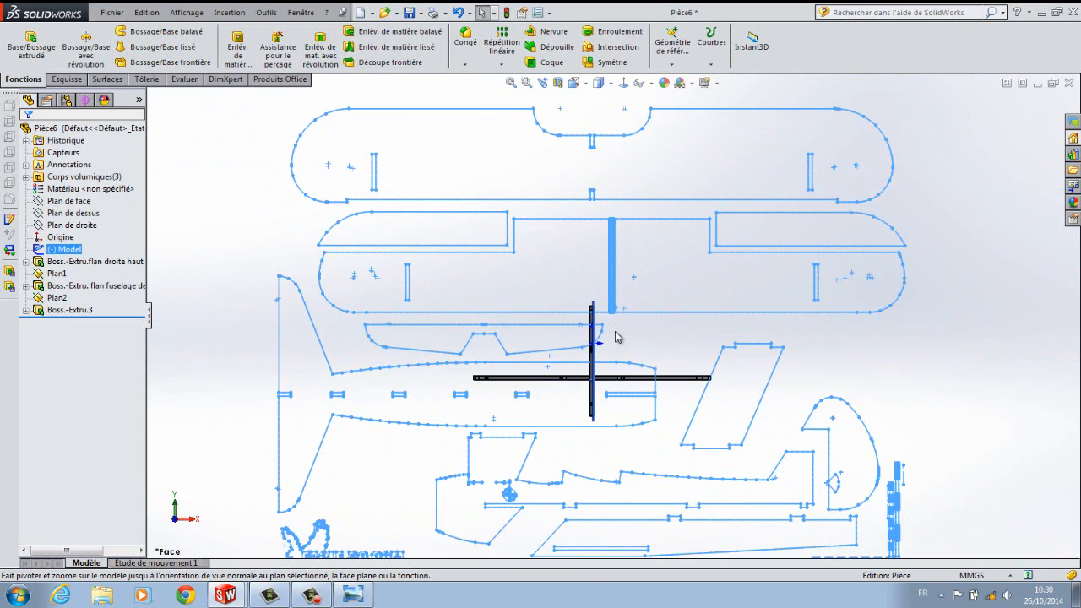
{"action": "mouse_move", "coordinate": [639, 341]}
{"action": "middle_mouse_down"}
{"action": "mouse_move", "coordinate": [680, 338]}
{"action": "mouse_move", "coordinate": [621, 339]}
{"action": "mouse_move", "coordinate": [600, 357]}
{"action": "mouse_move", "coordinate": [613, 364]}
{"action": "middle_mouse_up"}
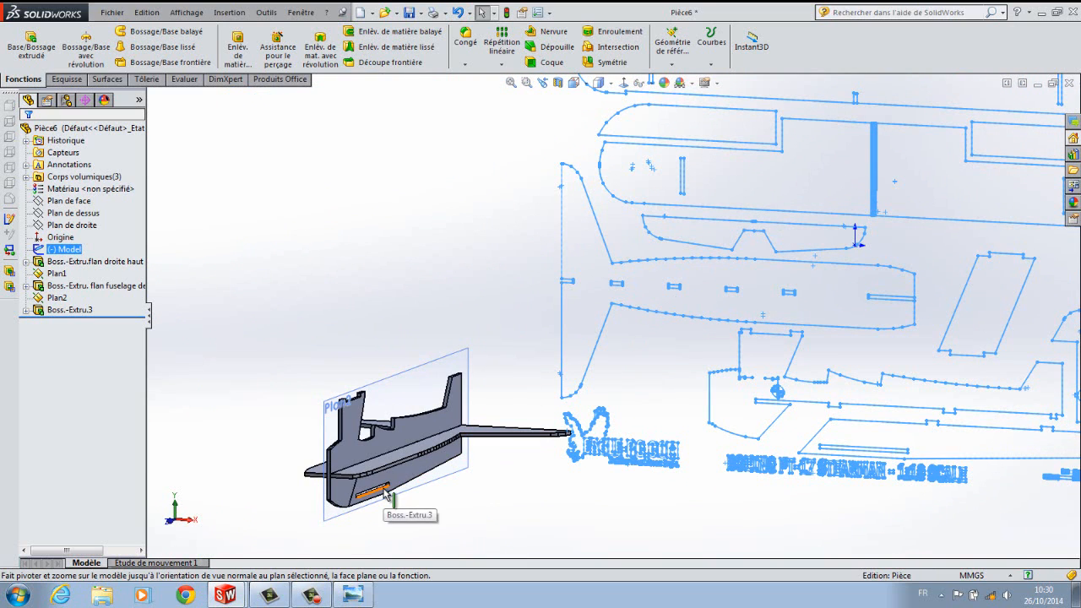
{"action": "key", "text": "f"}
{"action": "scroll", "coordinate": [736, 270], "scroll_direction": "up", "scroll_amount": 1}
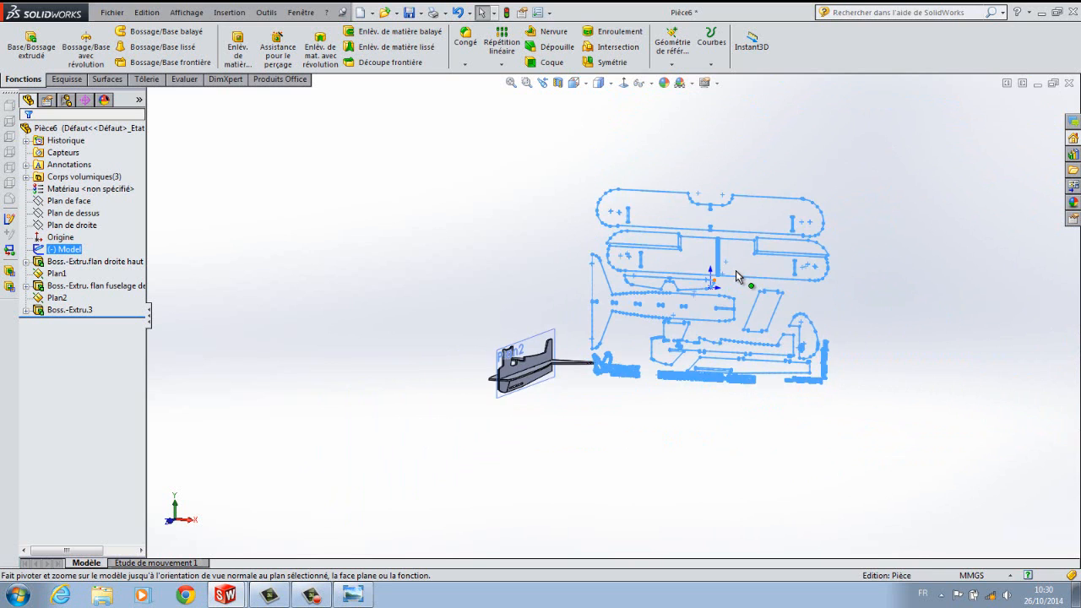
{"action": "scroll", "coordinate": [736, 270], "scroll_direction": "down", "scroll_amount": 5}
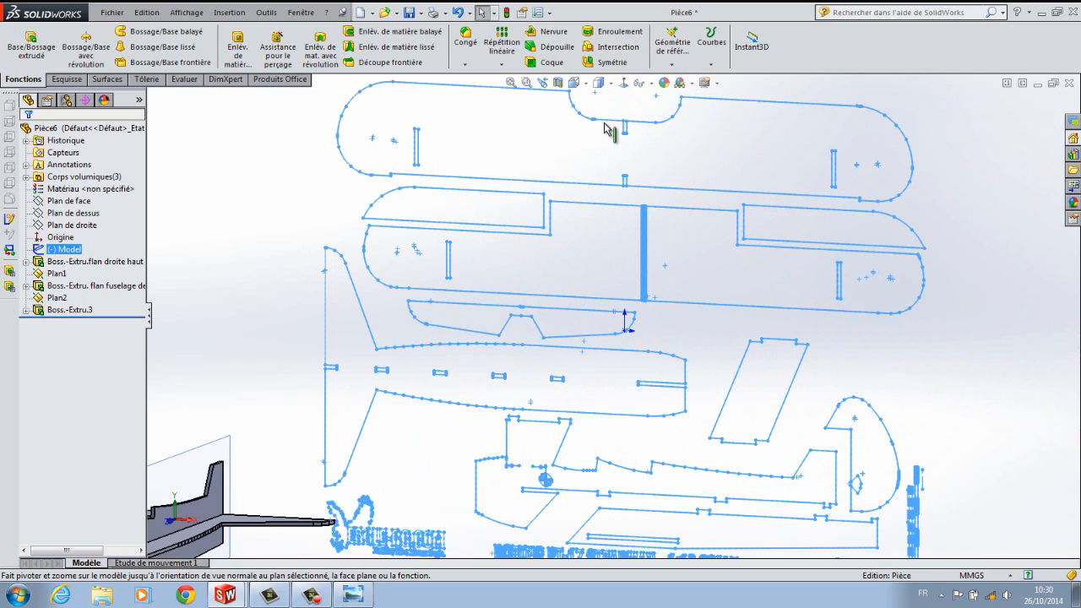
{"action": "scroll", "coordinate": [657, 175], "scroll_direction": "up", "scroll_amount": 3}
{"action": "scroll", "coordinate": [657, 175], "scroll_direction": "up", "scroll_amount": 3}
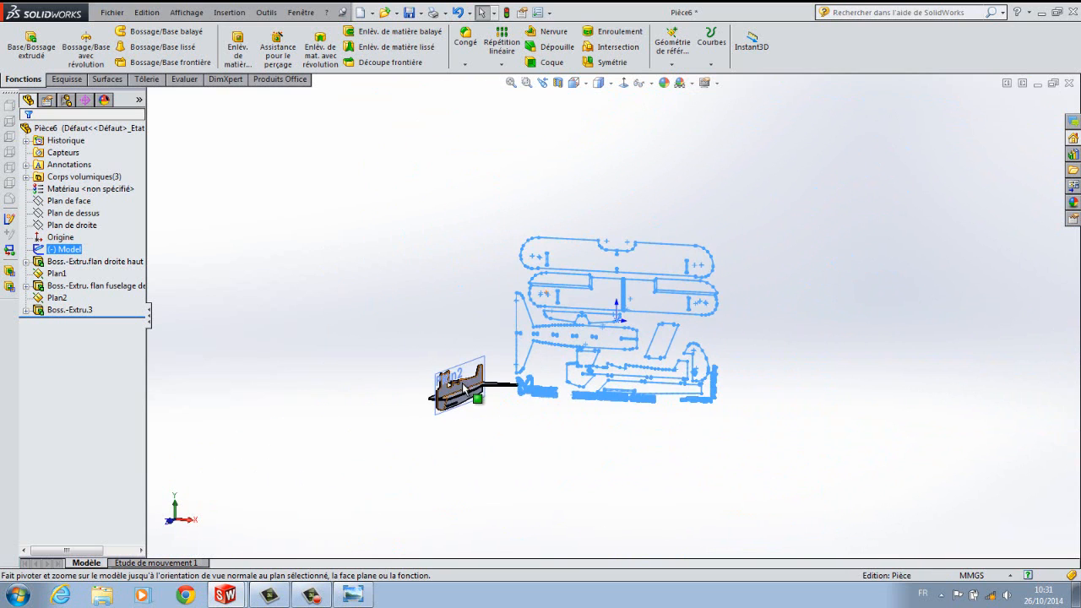
{"action": "scroll", "coordinate": [498, 354], "scroll_direction": "down", "scroll_amount": 6}
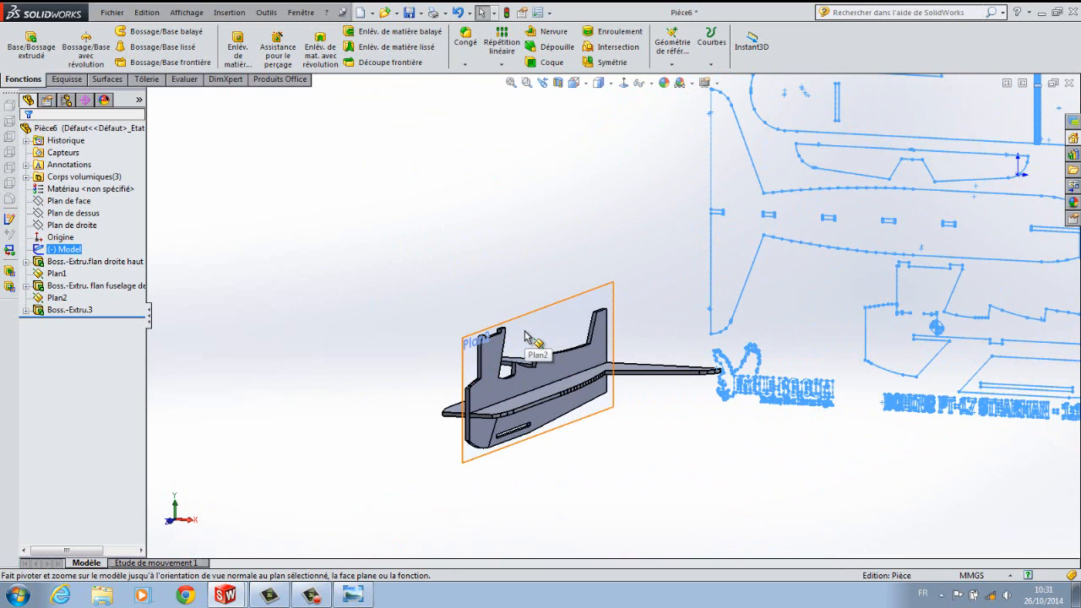
{"action": "scroll", "coordinate": [421, 310], "scroll_direction": "up", "scroll_amount": 5}
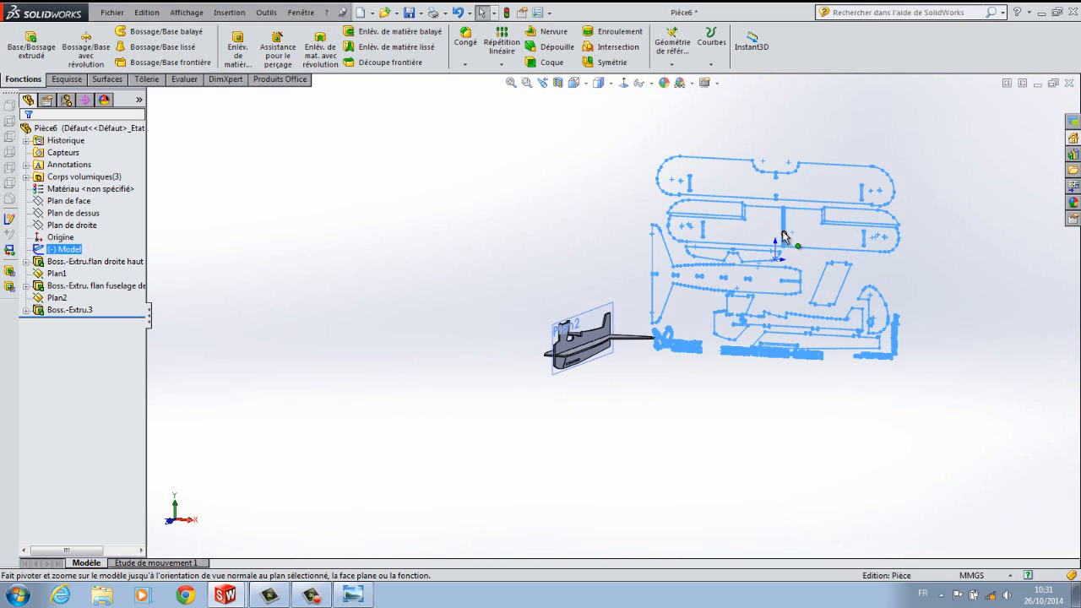
{"action": "scroll", "coordinate": [798, 253], "scroll_direction": "down", "scroll_amount": 5}
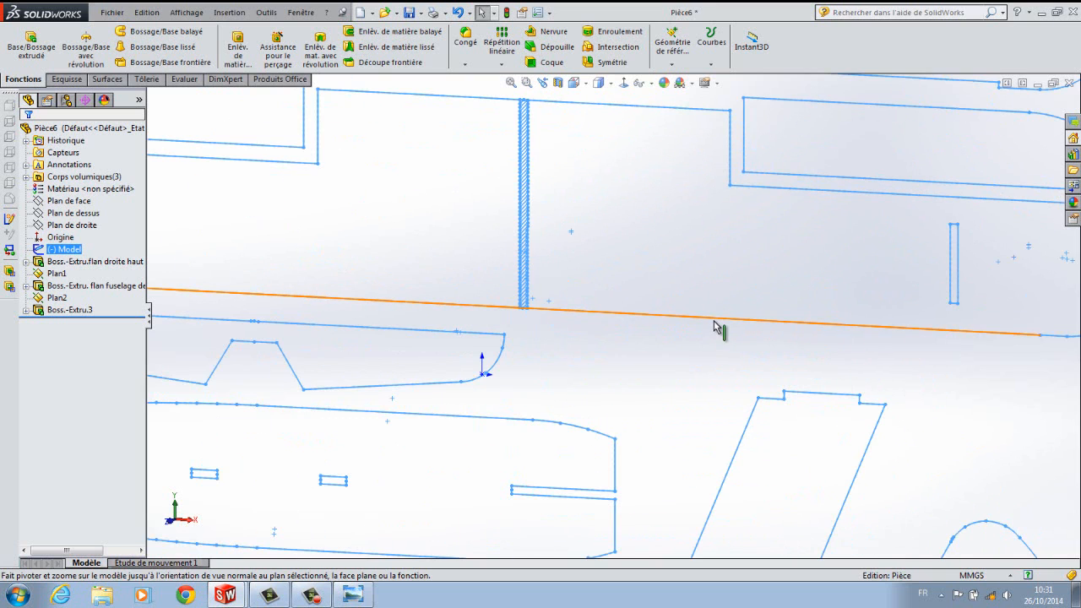
Copy the lower wing outline and its two narrow strut slots from the Model sketch, selecting each as a complete chain.
{"action": "scroll", "coordinate": [714, 322], "scroll_direction": "up", "scroll_amount": 5}
{"action": "left_click", "coordinate": [660, 318]}
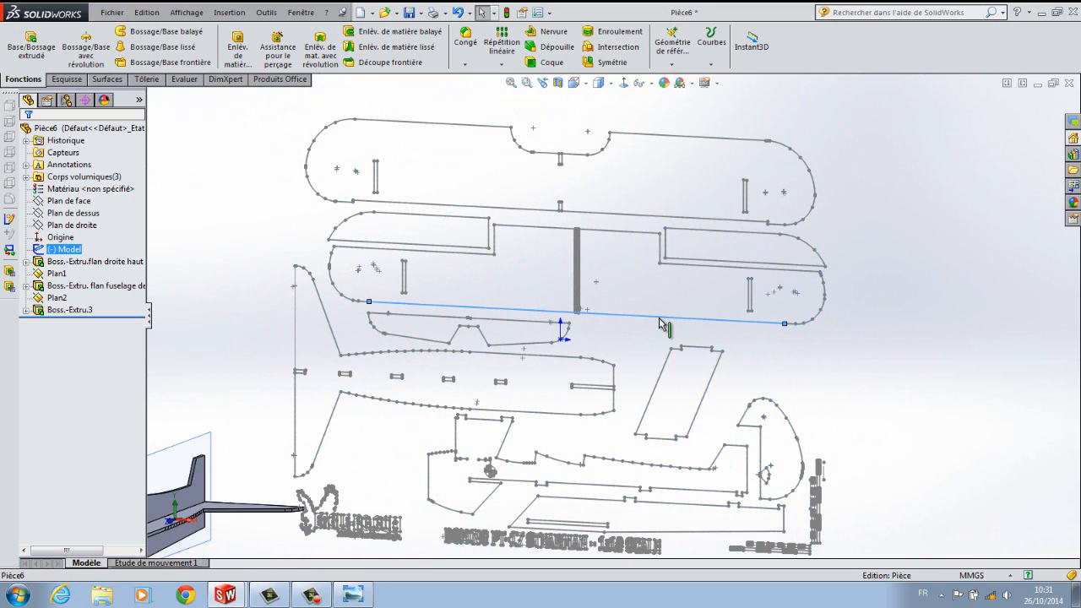
{"action": "right_click", "coordinate": [660, 319]}
{"action": "left_click", "coordinate": [693, 362]}
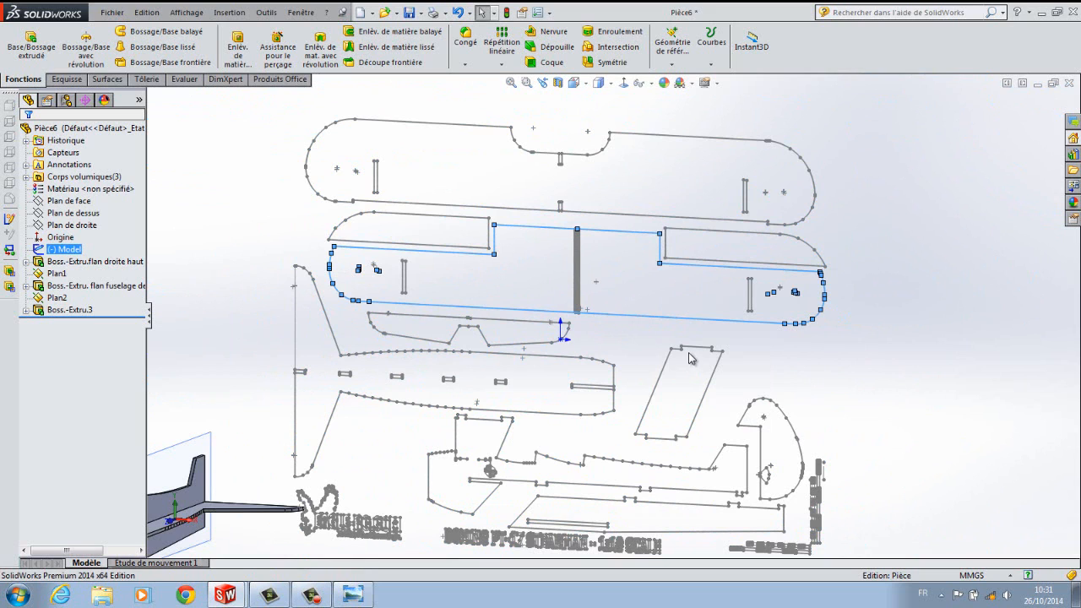
{"action": "right_click", "coordinate": [748, 303]}
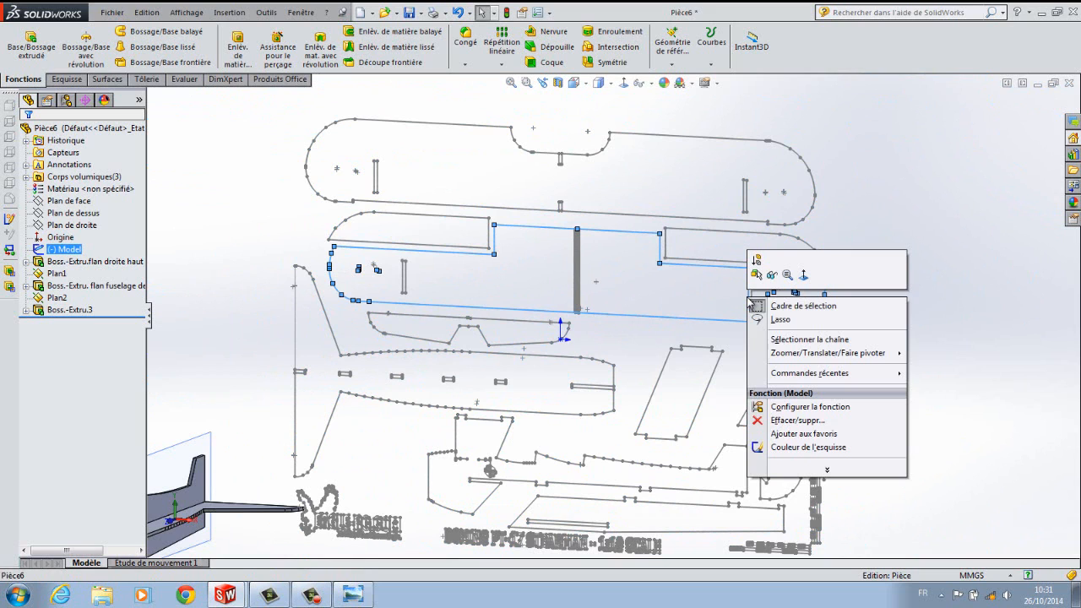
{"action": "left_click", "coordinate": [780, 338]}
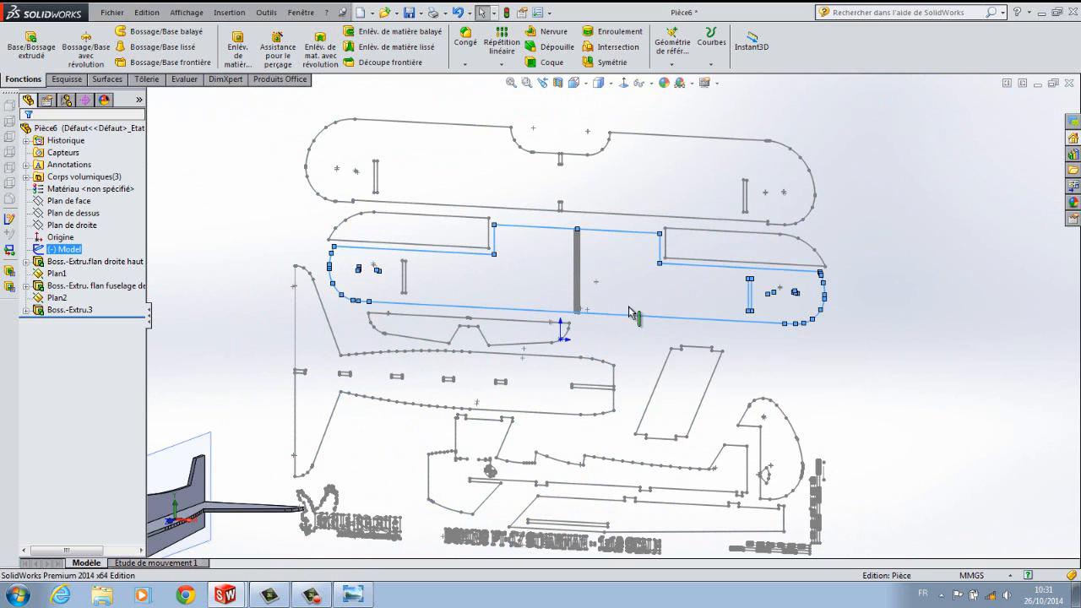
{"action": "right_click", "coordinate": [406, 288]}
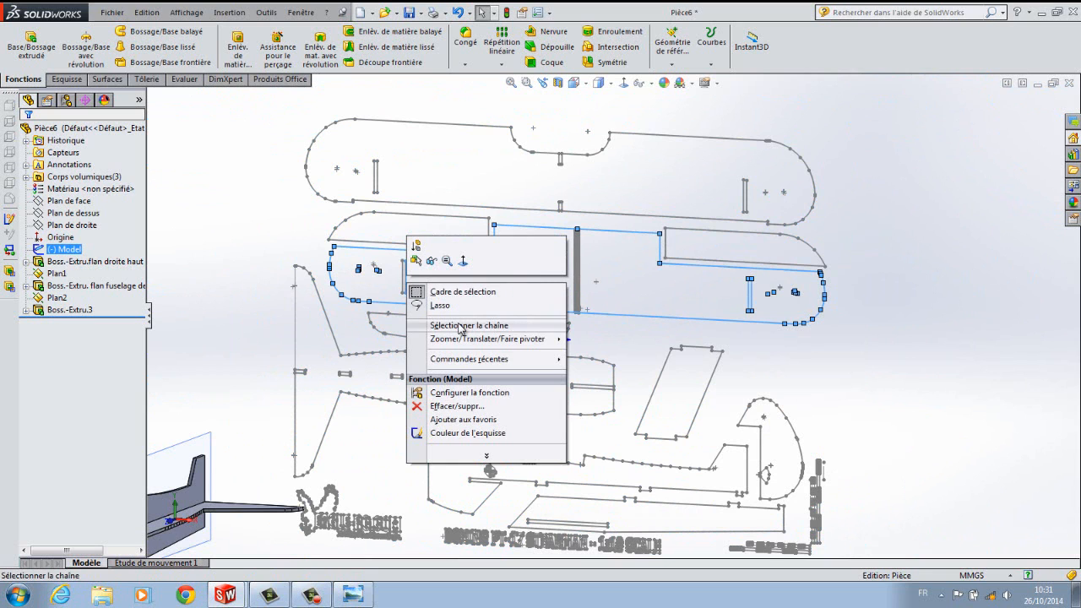
{"action": "left_click", "coordinate": [460, 323]}
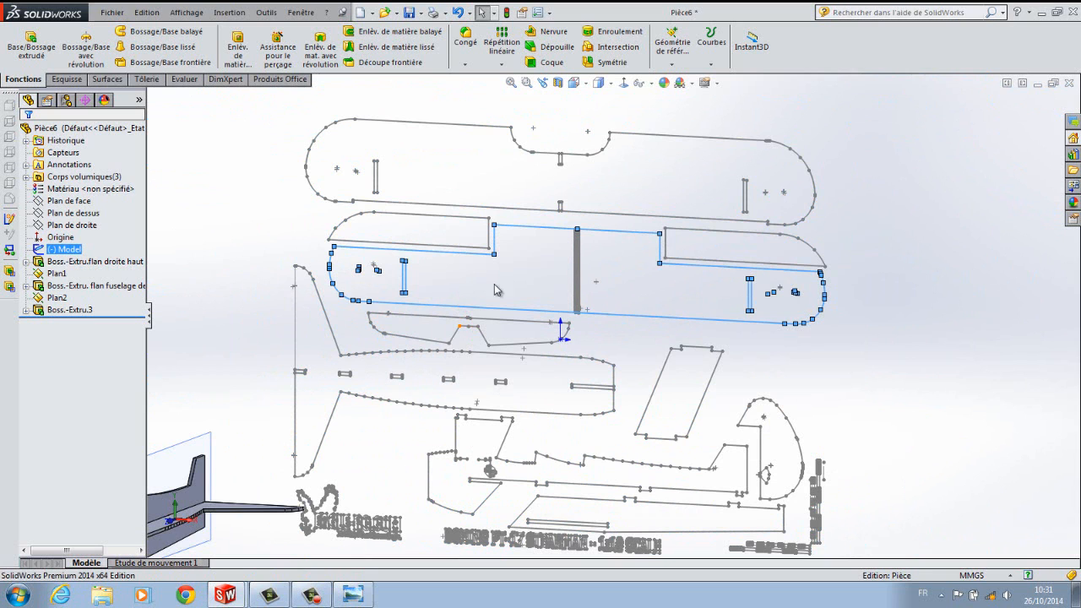
{"action": "scroll", "coordinate": [549, 287], "scroll_direction": "down", "scroll_amount": 5}
{"action": "scroll", "coordinate": [545, 300], "scroll_direction": "up", "scroll_amount": 2}
{"action": "scroll", "coordinate": [543, 296], "scroll_direction": "up", "scroll_amount": 3}
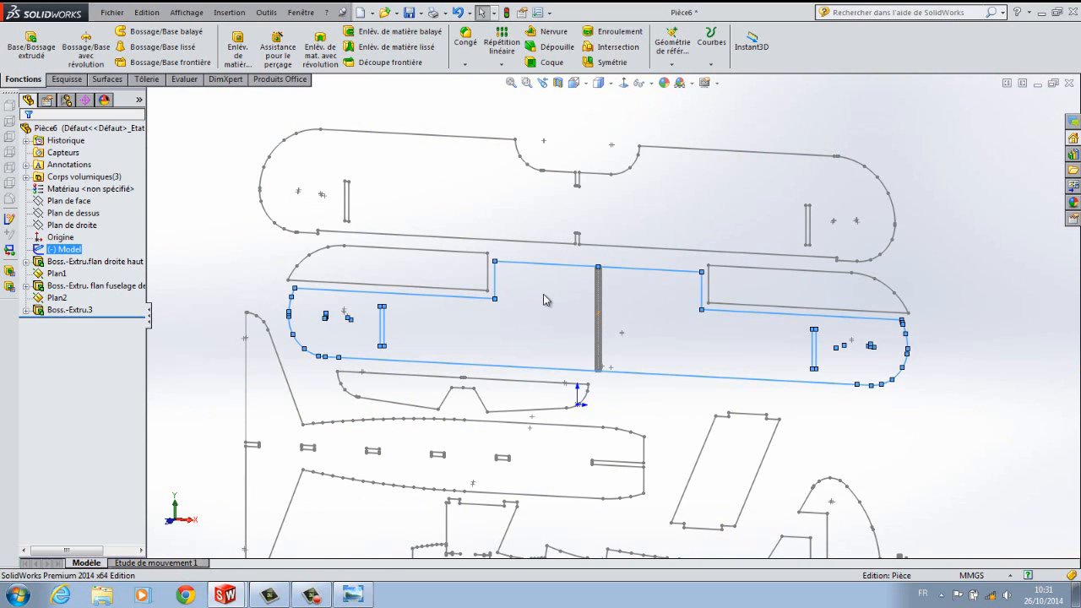
{"action": "left_click", "coordinate": [242, 292]}
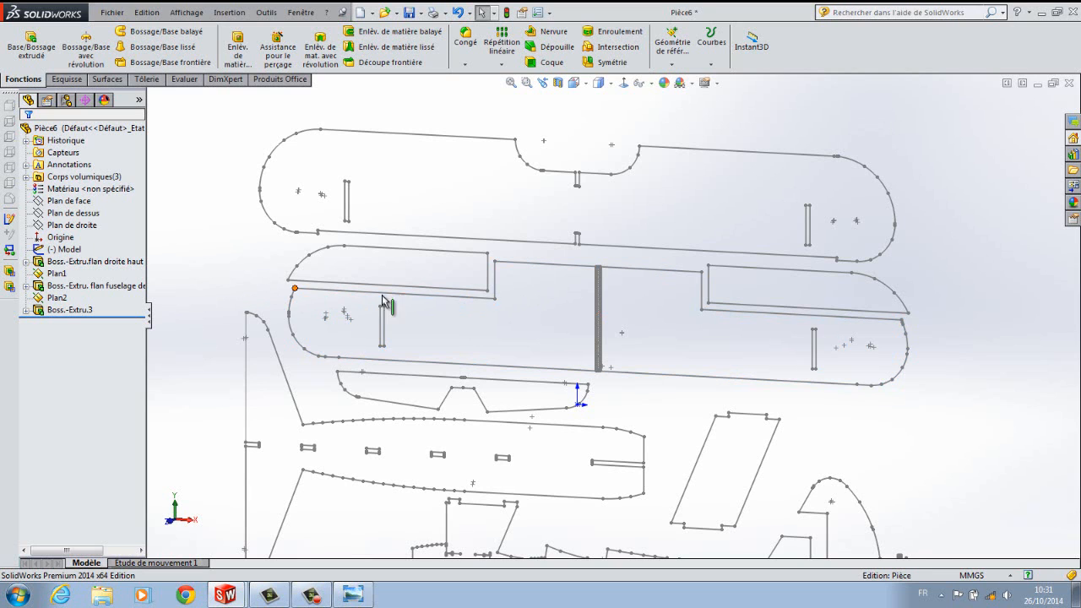
Examine the long slot in the lower fuselage flank and check its lower and upper inner faces.
{"action": "scroll", "coordinate": [456, 307], "scroll_direction": "up", "scroll_amount": 6}
{"action": "middle_click_drag", "start_coordinate": [550, 420], "coordinate": [498, 437]}
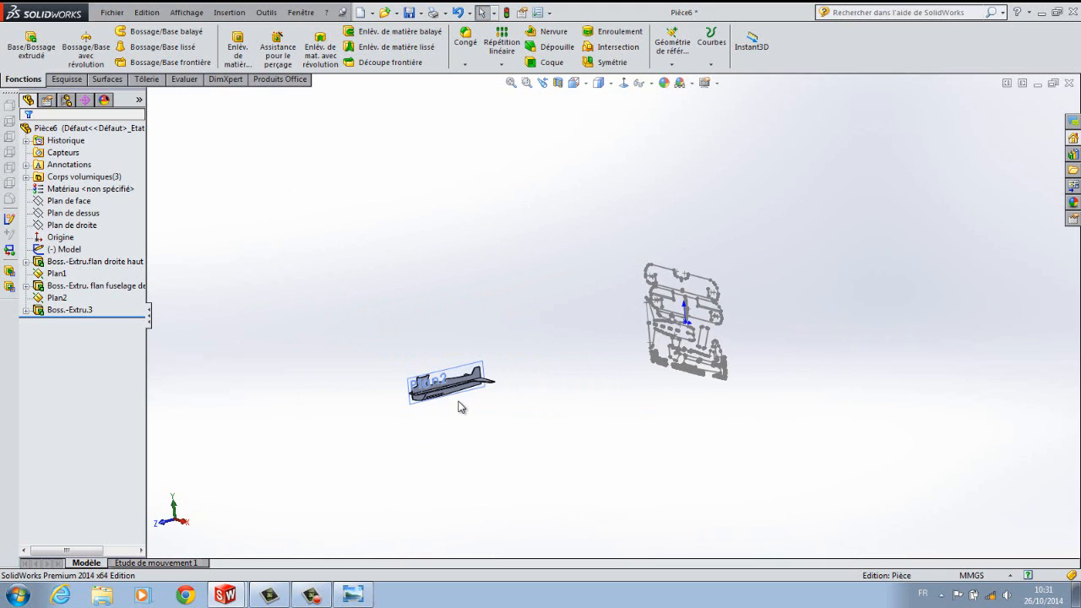
{"action": "scroll", "coordinate": [456, 399], "scroll_direction": "down", "scroll_amount": 8}
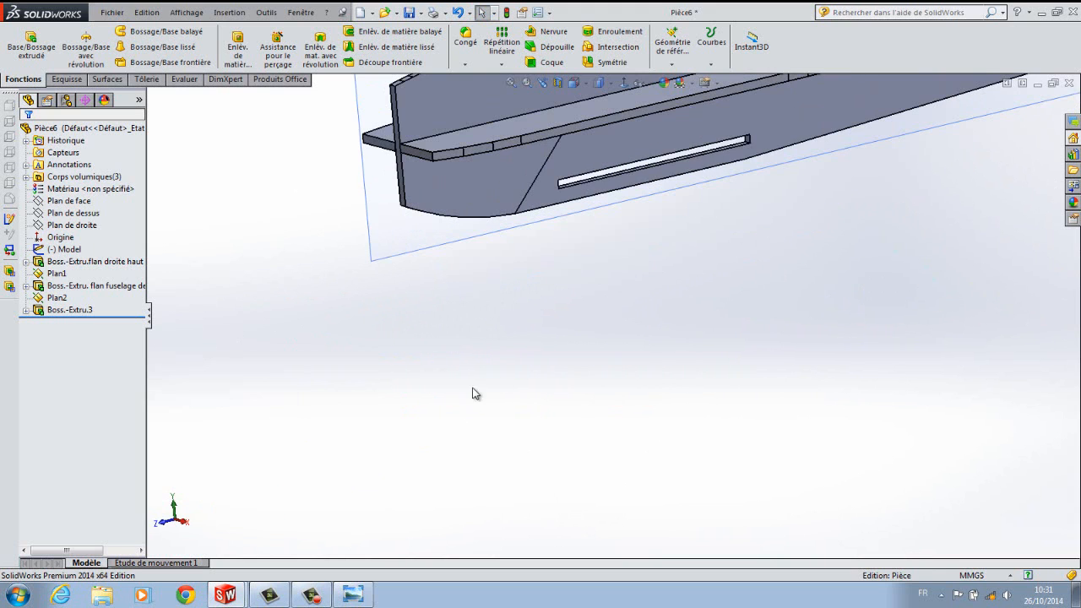
{"action": "scroll", "coordinate": [642, 192], "scroll_direction": "down", "scroll_amount": 2}
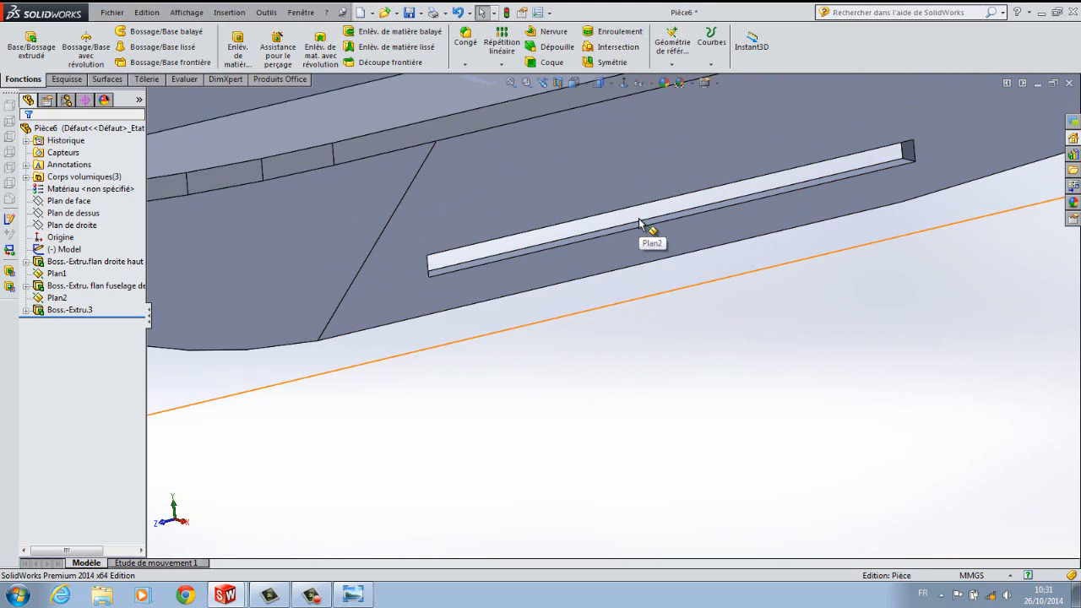
{"action": "scroll", "coordinate": [642, 253], "scroll_direction": "down", "scroll_amount": 3}
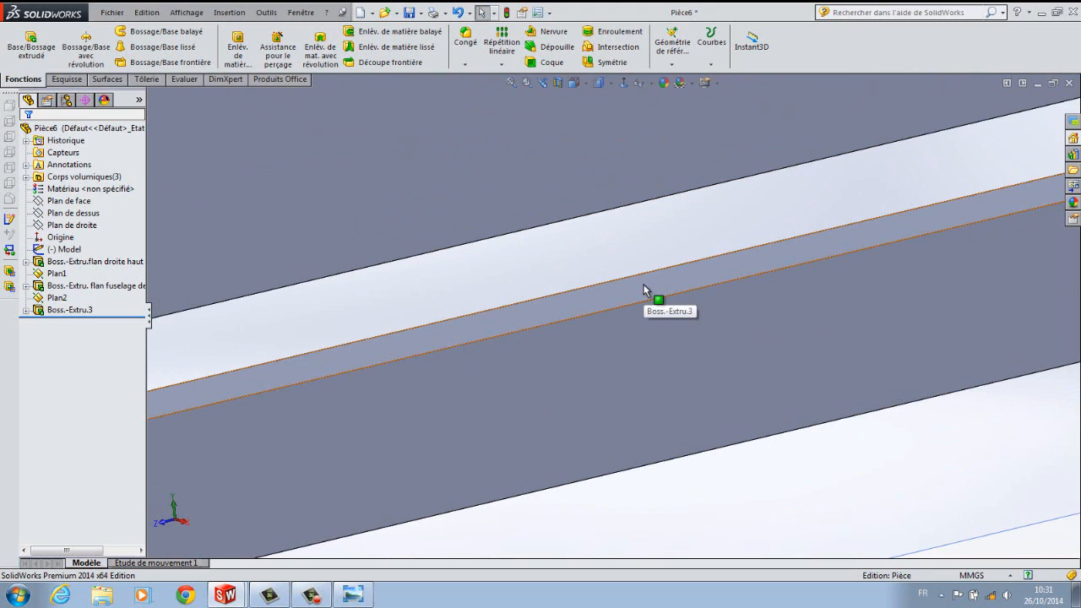
{"action": "left_click", "coordinate": [644, 289]}
{"action": "middle_click_drag", "start_coordinate": [645, 289], "coordinate": [695, 364]}
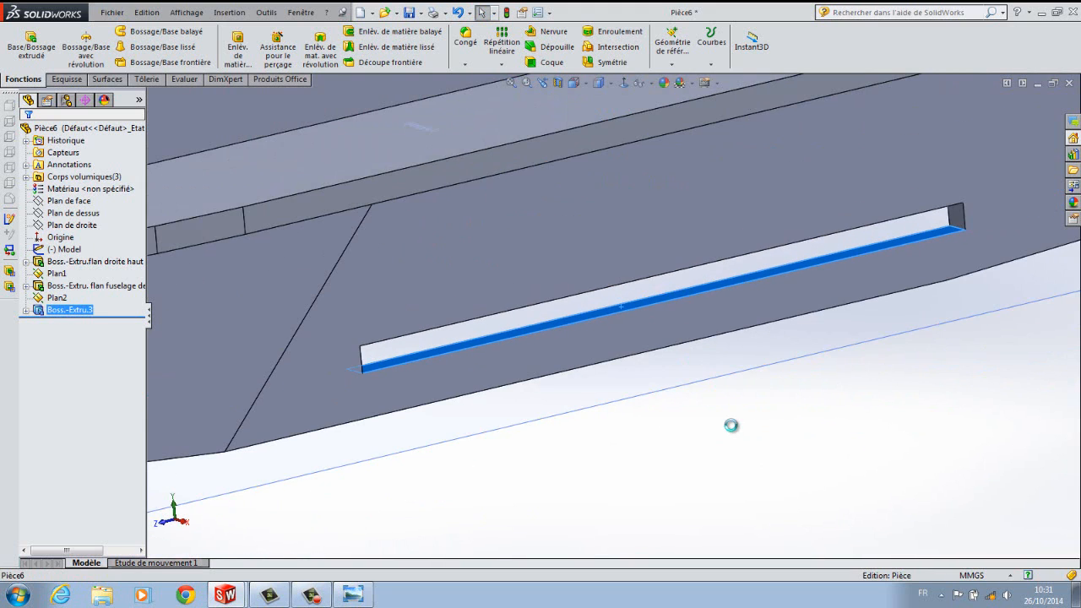
{"action": "middle_click_drag", "start_coordinate": [729, 425], "coordinate": [727, 330]}
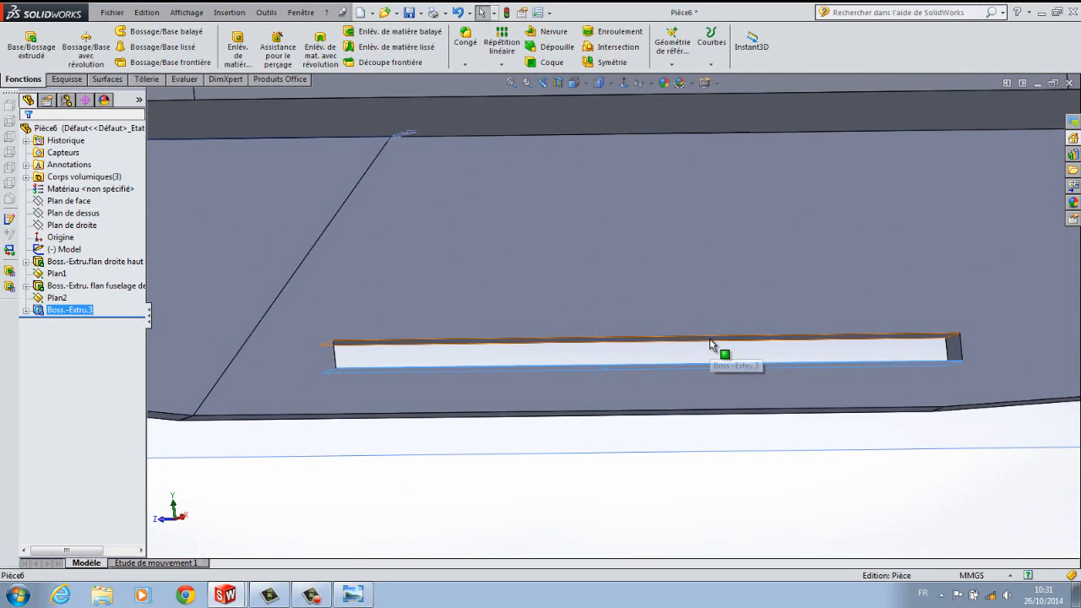
{"action": "scroll", "coordinate": [709, 339], "scroll_direction": "down", "scroll_amount": 4}
{"action": "left_click", "coordinate": [708, 327]}
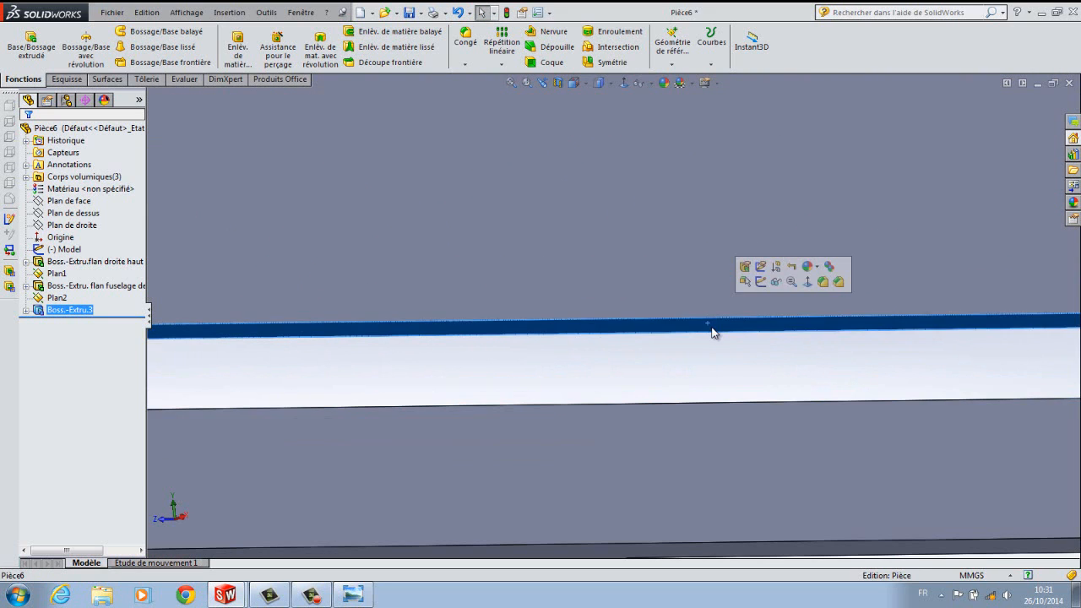
{"action": "scroll", "coordinate": [719, 380], "scroll_direction": "up", "scroll_amount": 3}
{"action": "middle_click_drag", "start_coordinate": [712, 428], "coordinate": [688, 427]}
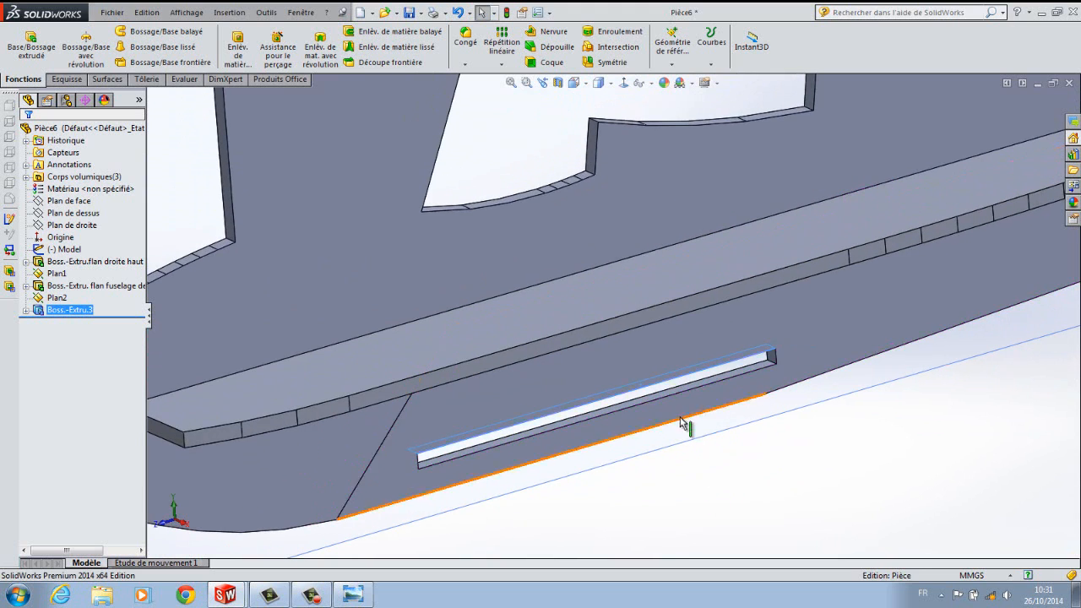
Create a reference plane offset 0 mm from the lower inner face of the fuselage flank's long slot.
{"action": "left_click", "coordinate": [661, 395]}
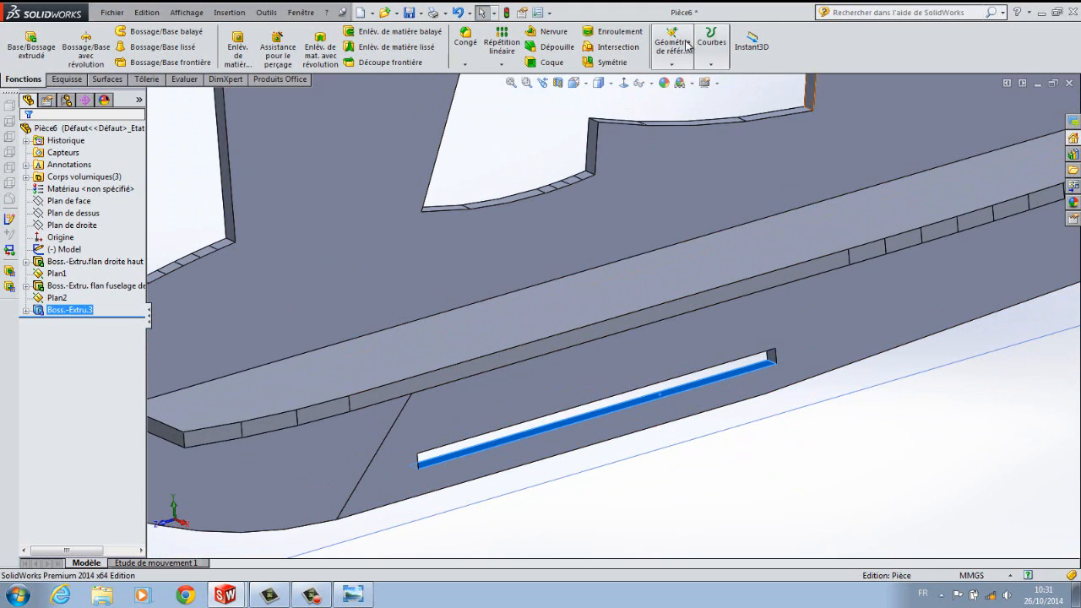
{"action": "left_click", "coordinate": [672, 66]}
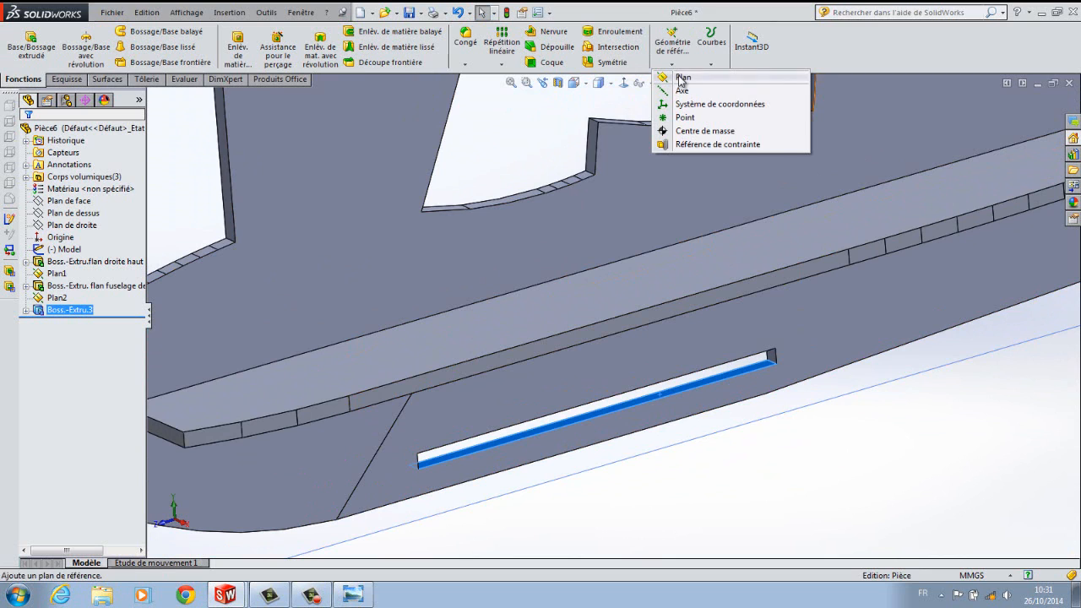
{"action": "left_click", "coordinate": [681, 78]}
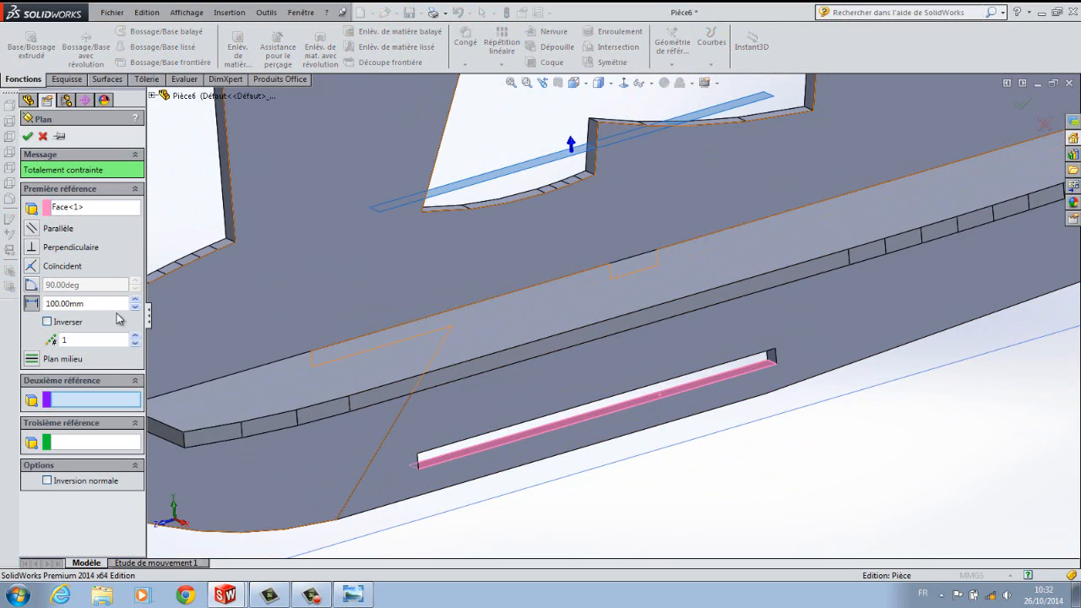
{"action": "left_click_drag", "start_coordinate": [108, 305], "coordinate": [33, 308]}
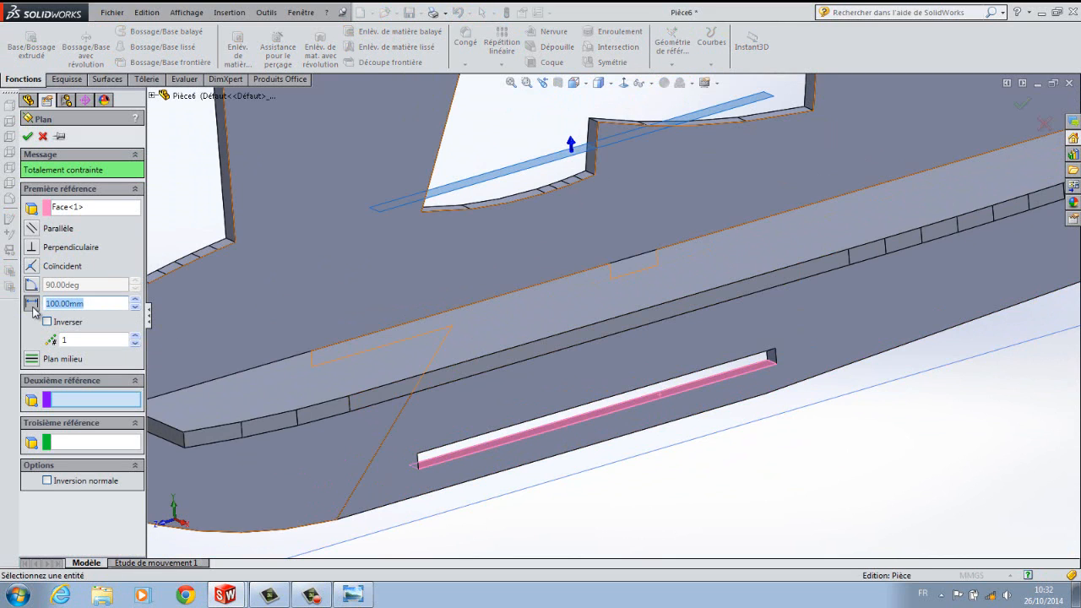
{"action": "type", "text": "0"}
{"action": "key", "text": "Return"}
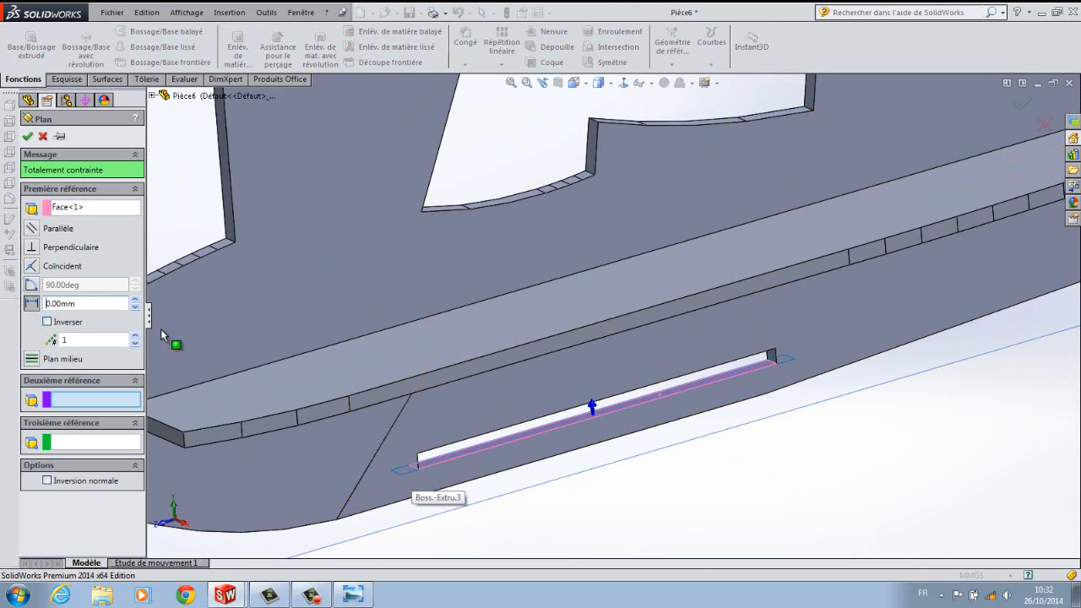
{"action": "left_click", "coordinate": [28, 136]}
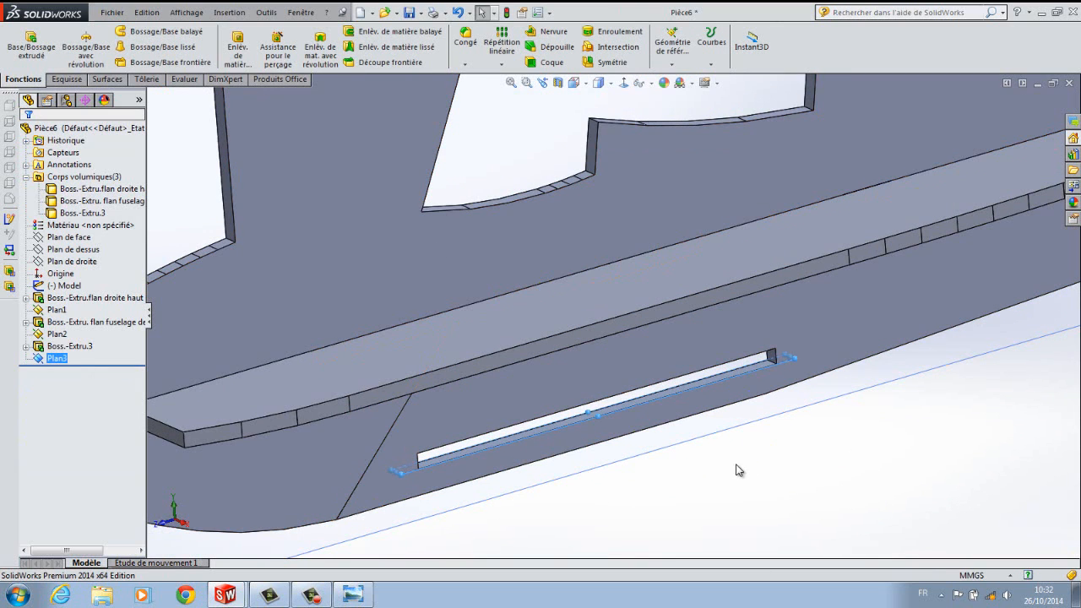
Start a new sketch on Plan3 and paste the copied lower wing profile into it.
{"action": "left_click", "coordinate": [57, 359]}
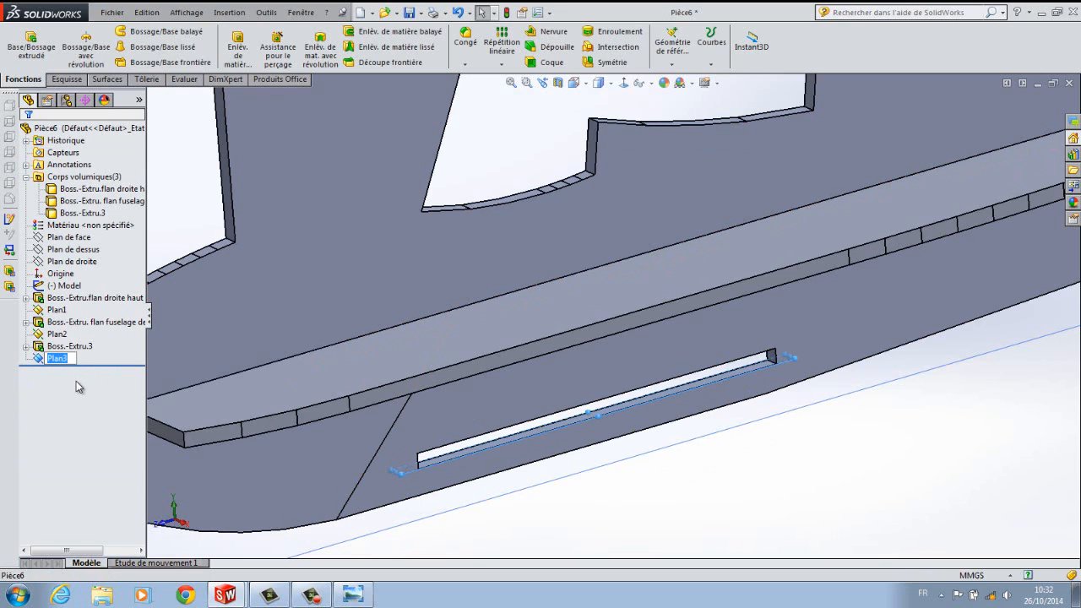
{"action": "right_click", "coordinate": [57, 359]}
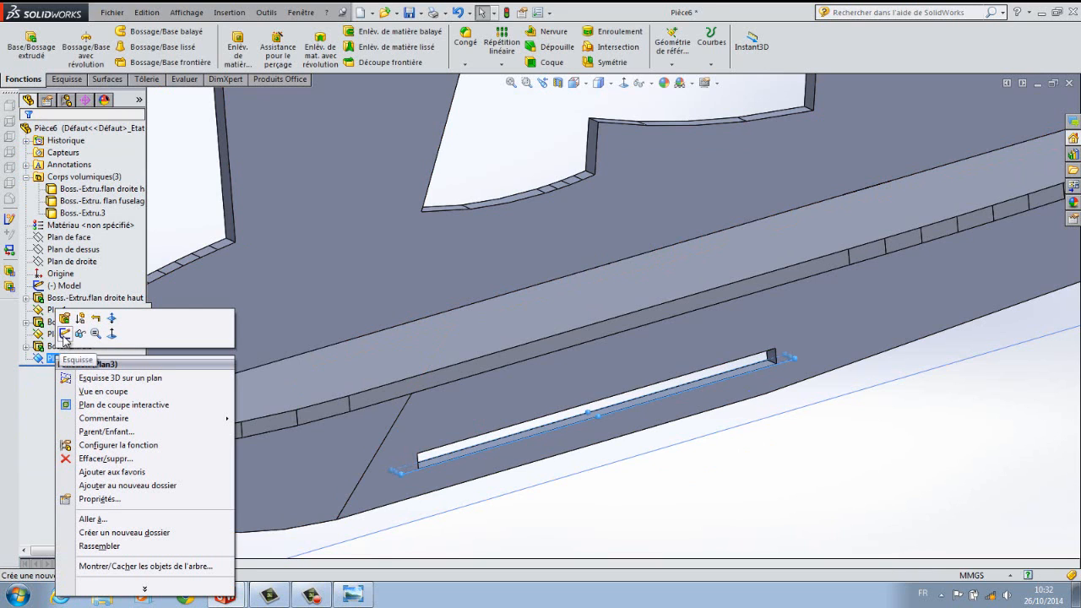
{"action": "left_click", "coordinate": [65, 334]}
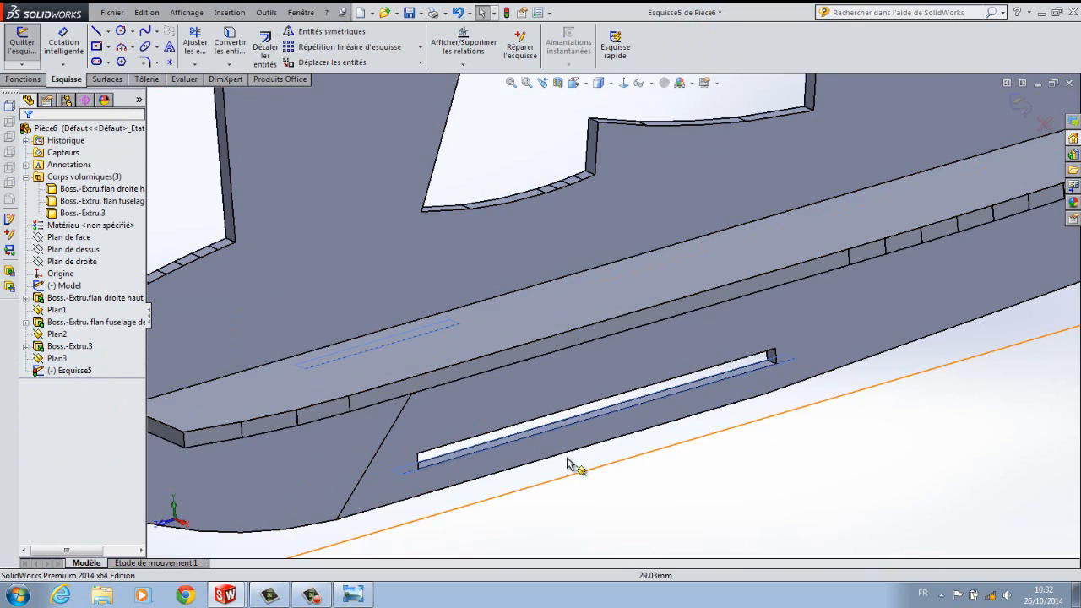
{"action": "key", "text": "f"}
{"action": "scroll", "coordinate": [734, 349], "scroll_direction": "up", "scroll_amount": 5}
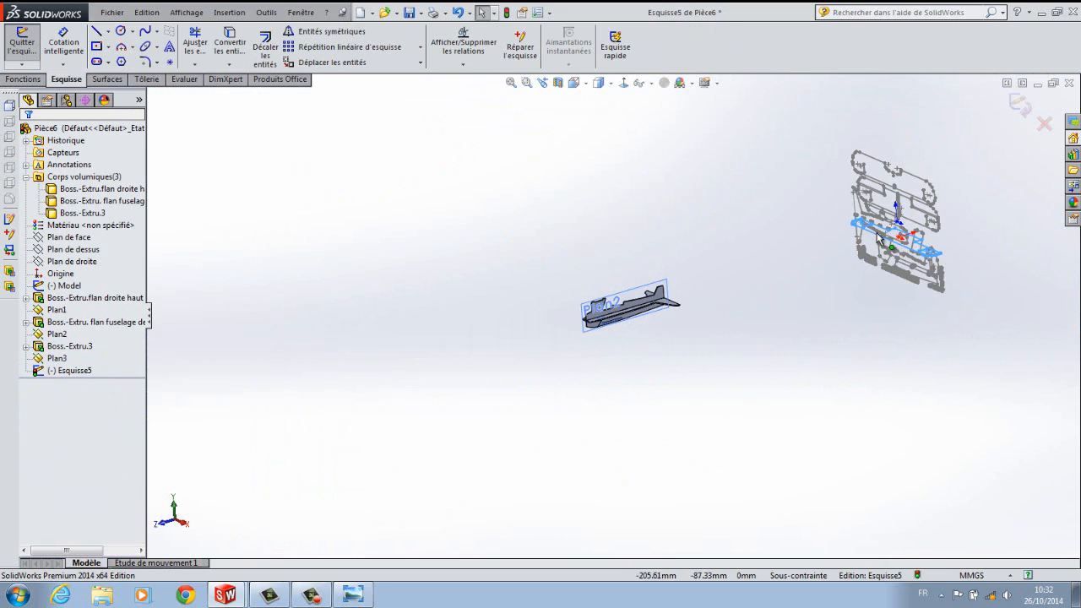
{"action": "scroll", "coordinate": [870, 250], "scroll_direction": "down", "scroll_amount": 6}
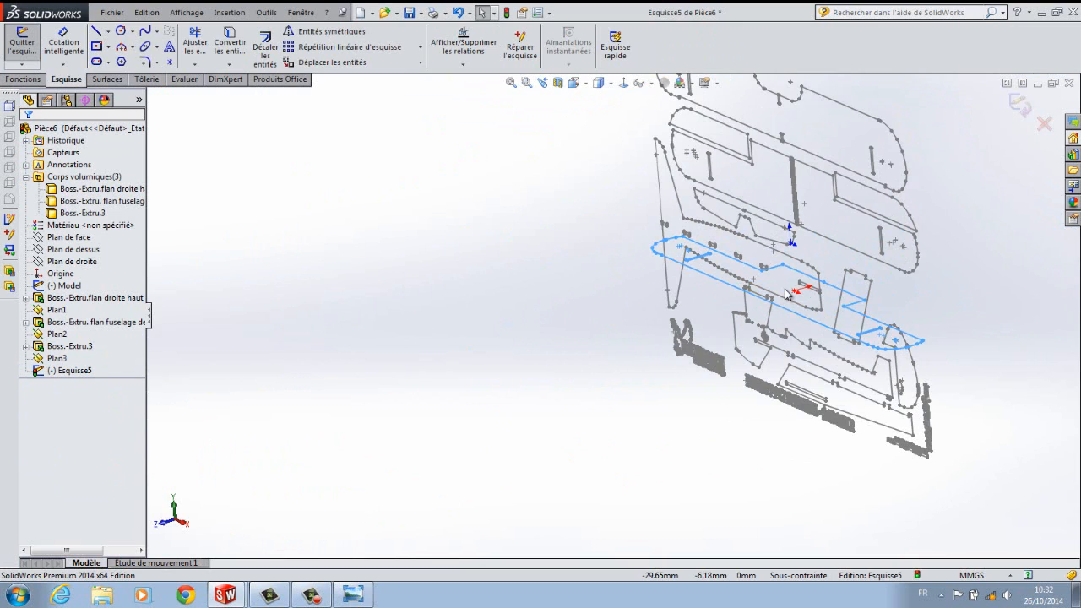
{"action": "left_click", "coordinate": [331, 62]}
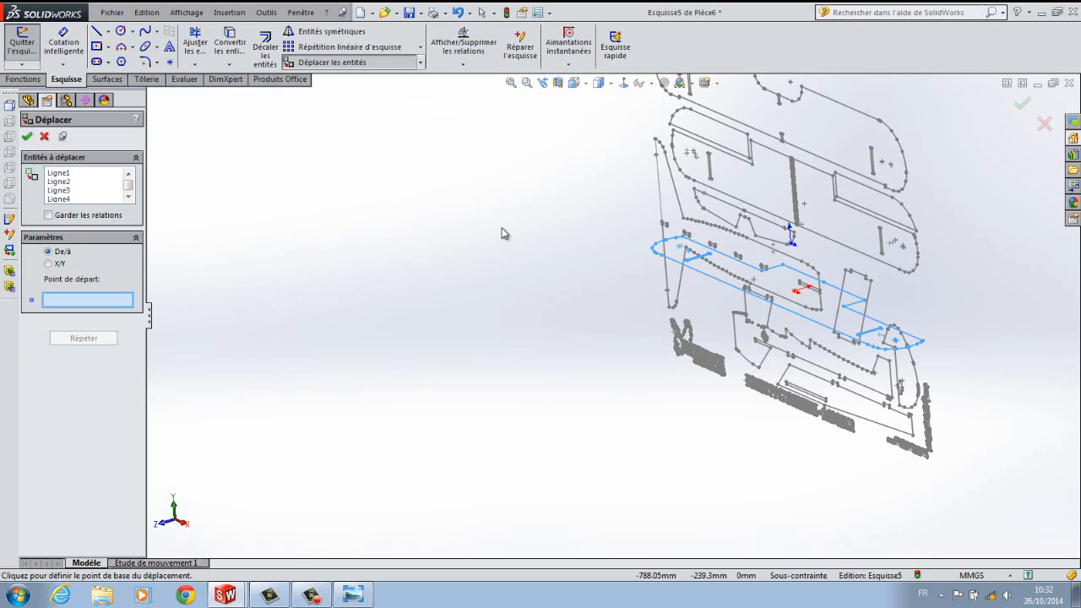
{"action": "left_click", "coordinate": [599, 166]}
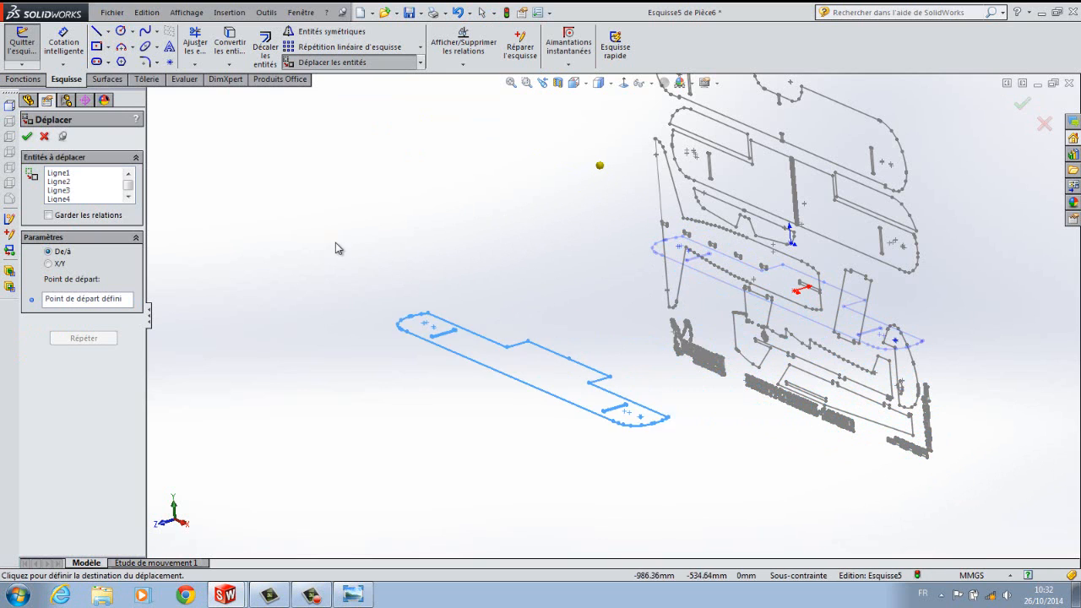
{"action": "left_click", "coordinate": [372, 236]}
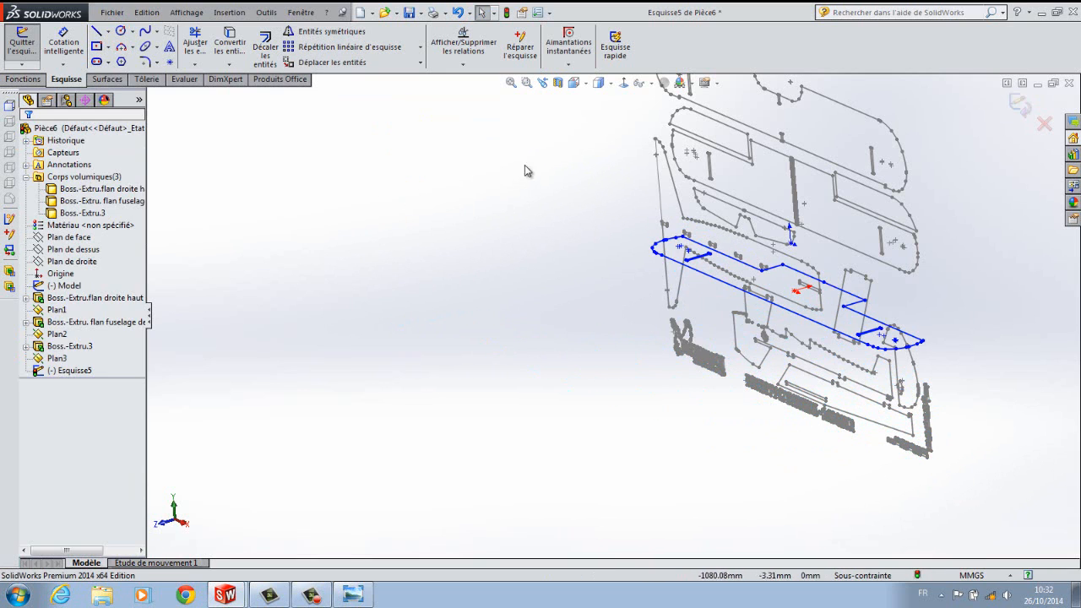
Start moving the complete pasted lower wing profile and switch the model display to wireframe.
{"action": "mouse_move", "coordinate": [560, 151]}
{"action": "left_mouse_down"}
{"action": "mouse_move", "coordinate": [617, 215]}
{"action": "mouse_move", "coordinate": [997, 440]}
{"action": "left_mouse_up"}
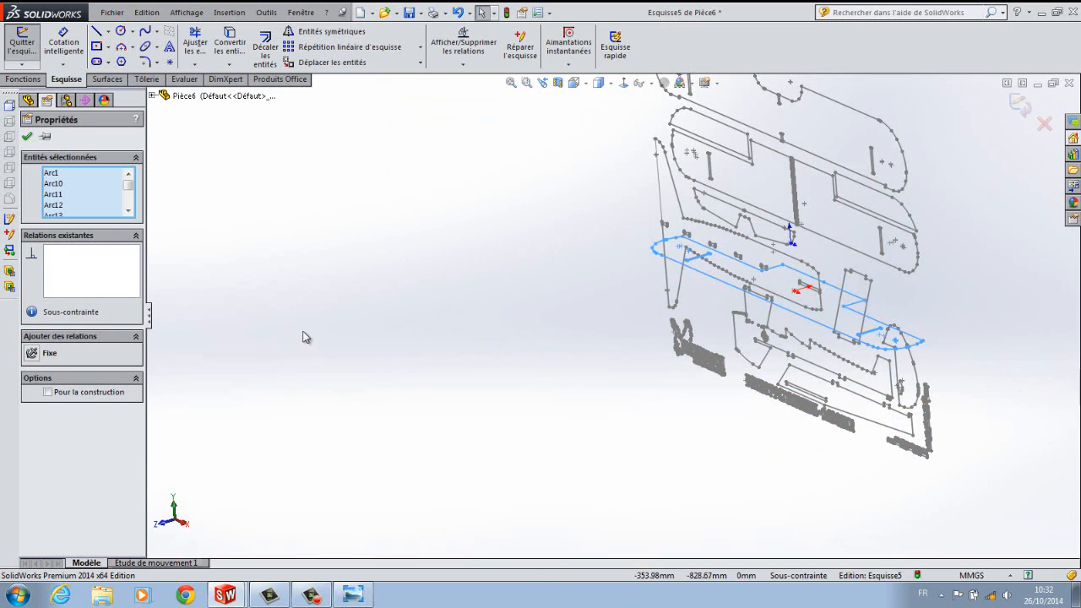
{"action": "left_click", "coordinate": [325, 63]}
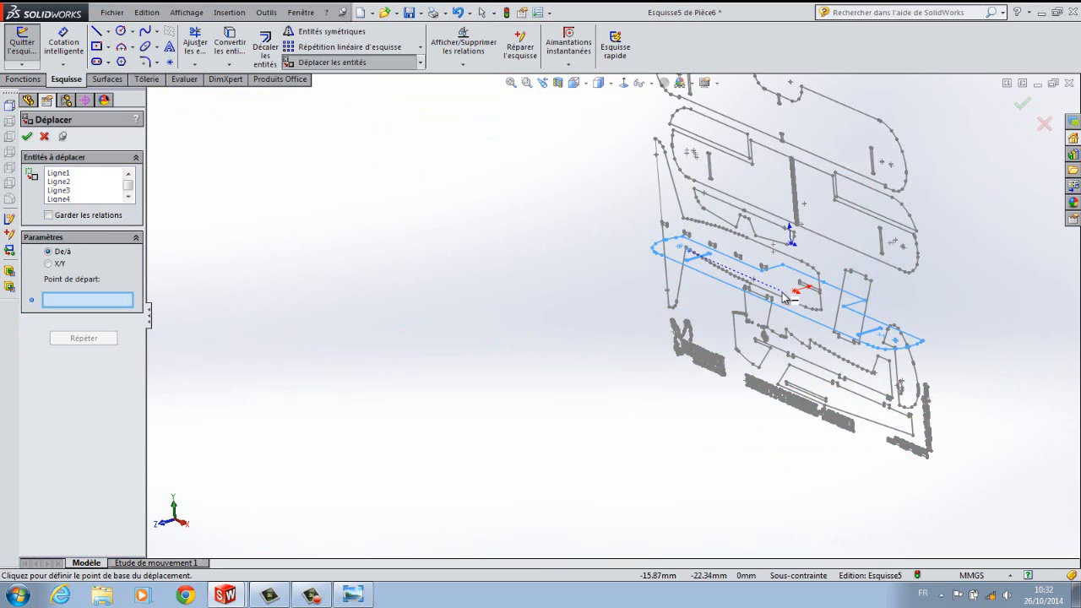
{"action": "scroll", "coordinate": [559, 362], "scroll_direction": "up", "scroll_amount": 5}
{"action": "scroll", "coordinate": [559, 356], "scroll_direction": "down", "scroll_amount": 10}
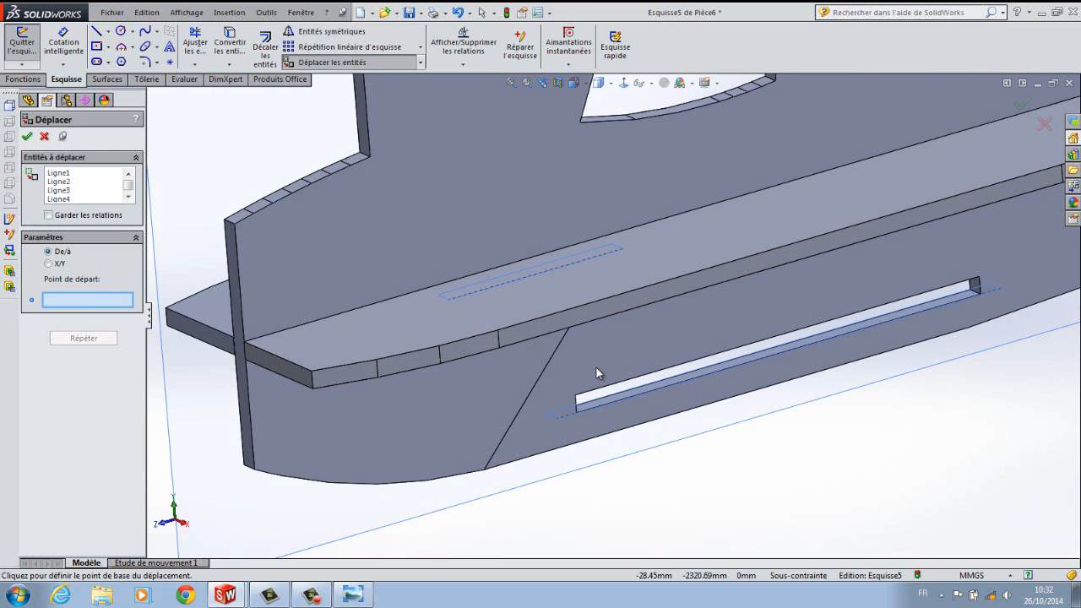
{"action": "left_click", "coordinate": [600, 83]}
{"action": "left_click", "coordinate": [602, 171]}
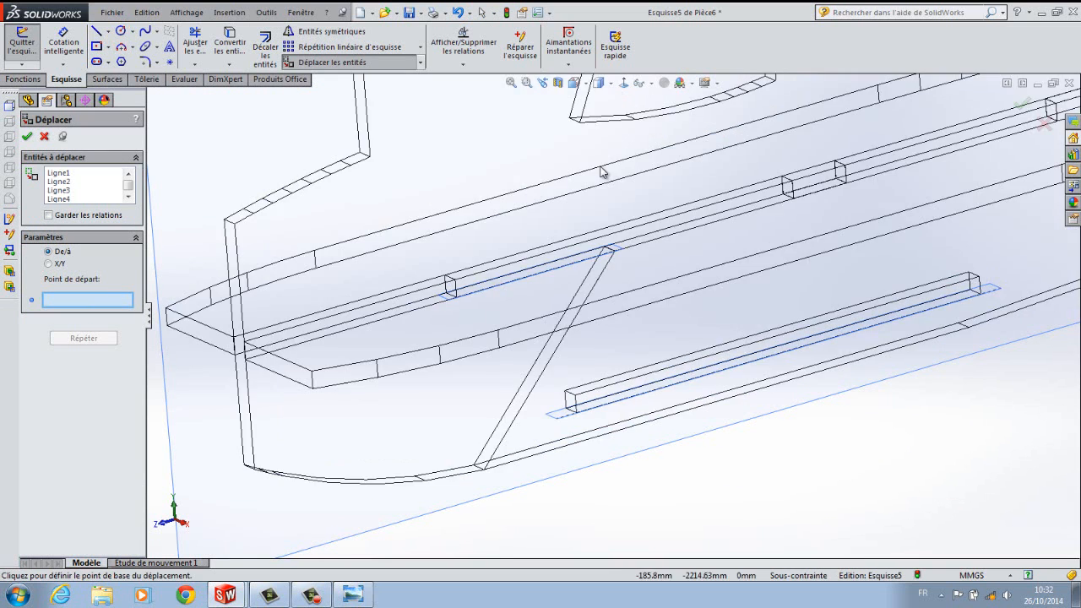
Set the move's base point at the midpoint of the wing profile's central trailing edge.
{"action": "scroll", "coordinate": [587, 406], "scroll_direction": "down", "scroll_amount": 4}
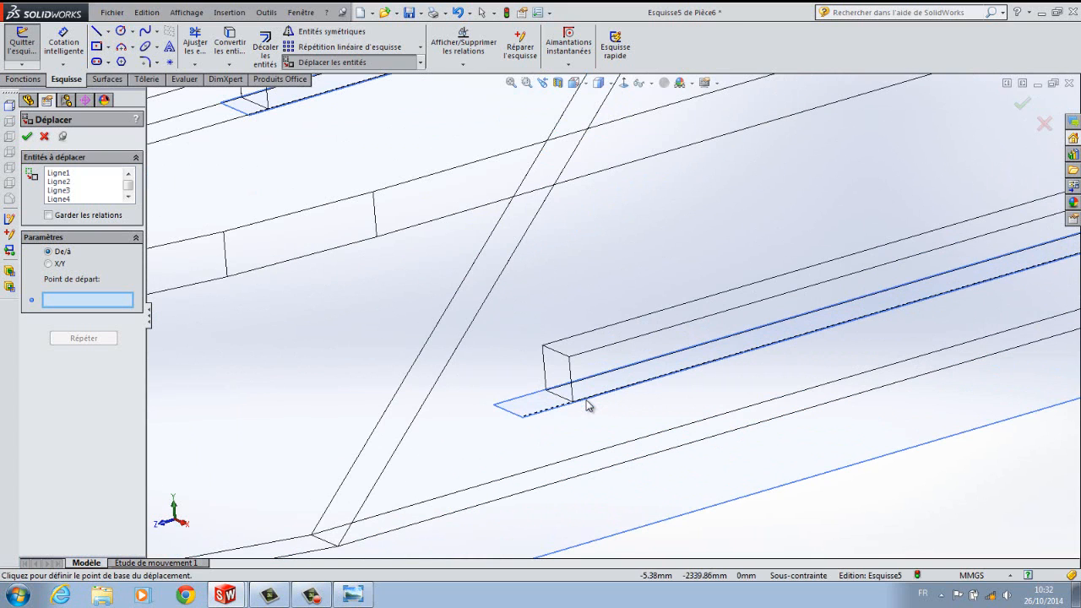
{"action": "scroll", "coordinate": [587, 405], "scroll_direction": "down", "scroll_amount": 3}
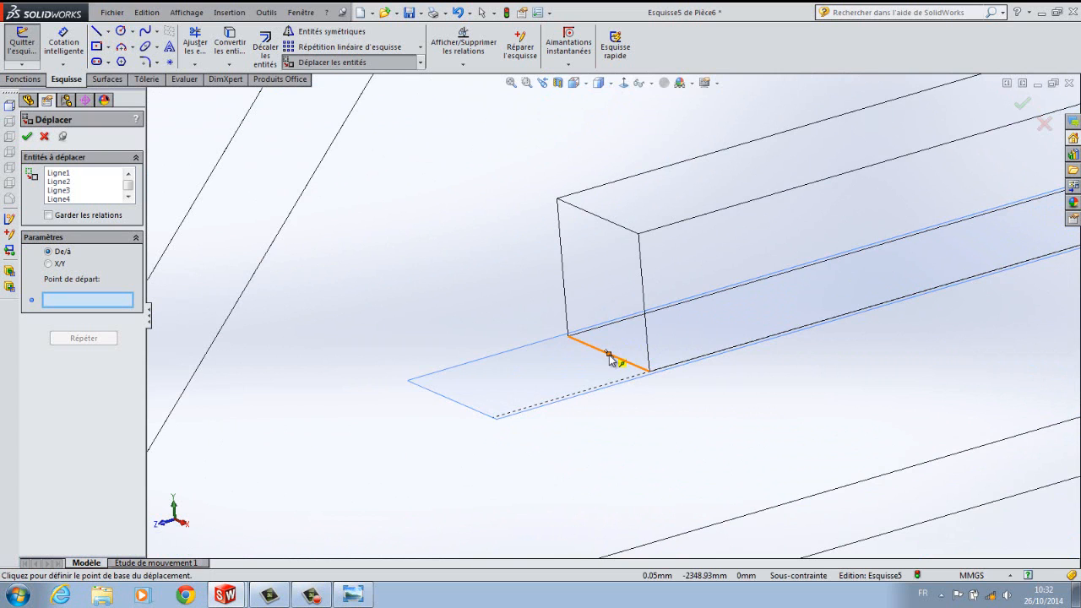
{"action": "scroll", "coordinate": [610, 356], "scroll_direction": "up", "scroll_amount": 10}
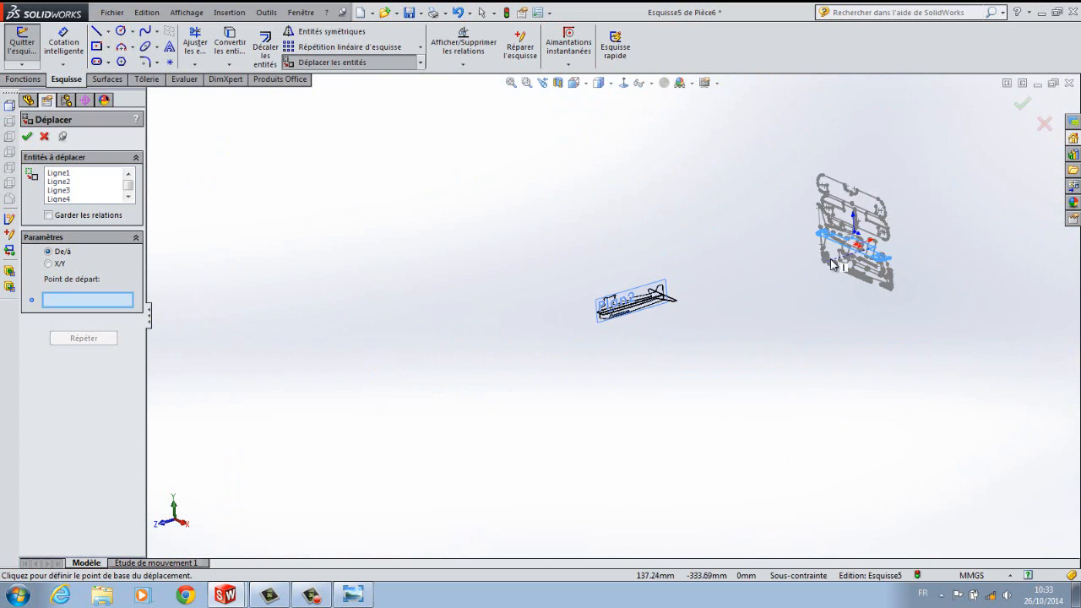
{"action": "scroll", "coordinate": [832, 265], "scroll_direction": "down", "scroll_amount": 10}
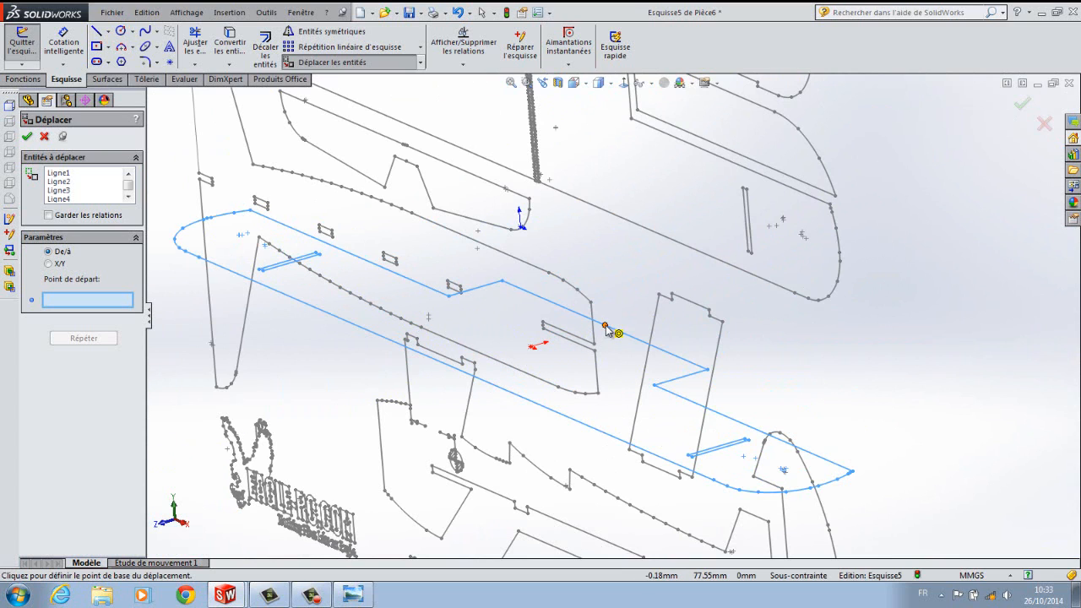
{"action": "left_click", "coordinate": [606, 331]}
Place the wing profile with its base point on the midpoint of the lower edge at the fuselage slot's rear end.
{"action": "scroll", "coordinate": [540, 355], "scroll_direction": "up", "scroll_amount": 10}
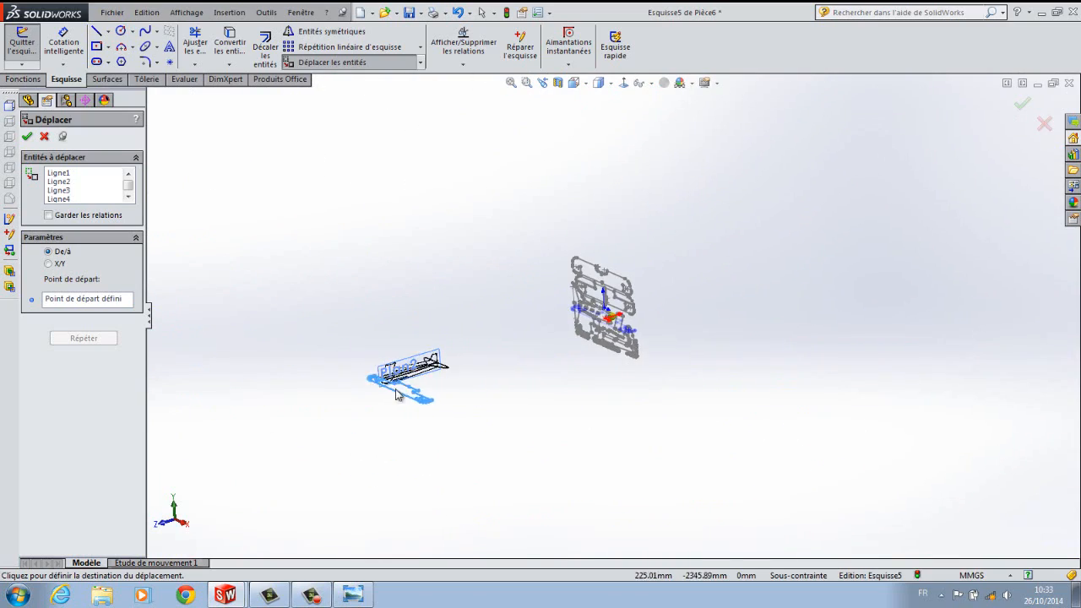
{"action": "scroll", "coordinate": [397, 395], "scroll_direction": "down", "scroll_amount": 15}
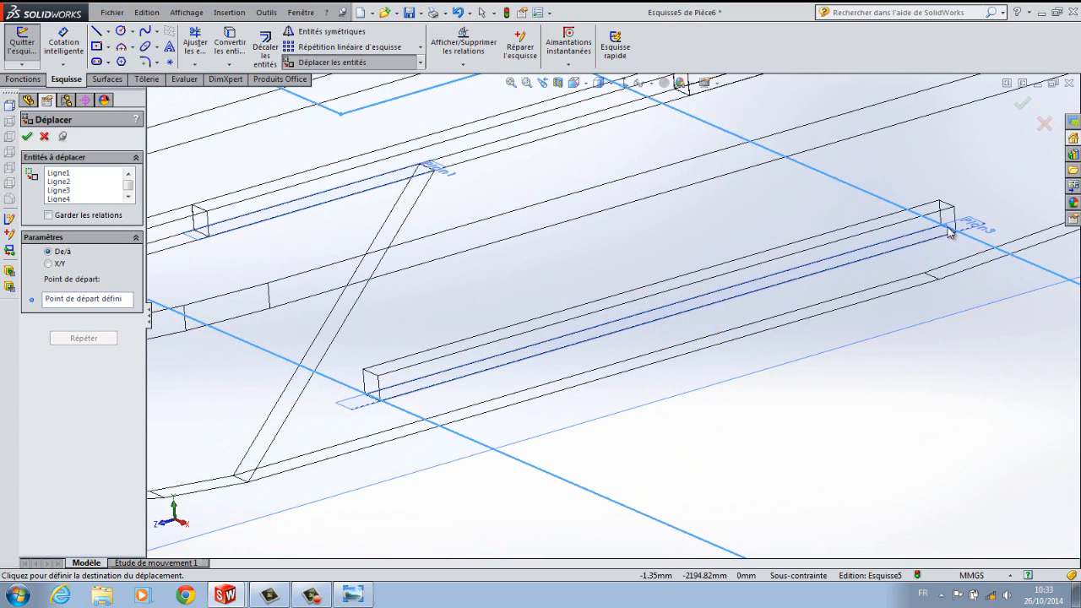
{"action": "scroll", "coordinate": [947, 234], "scroll_direction": "down", "scroll_amount": 5}
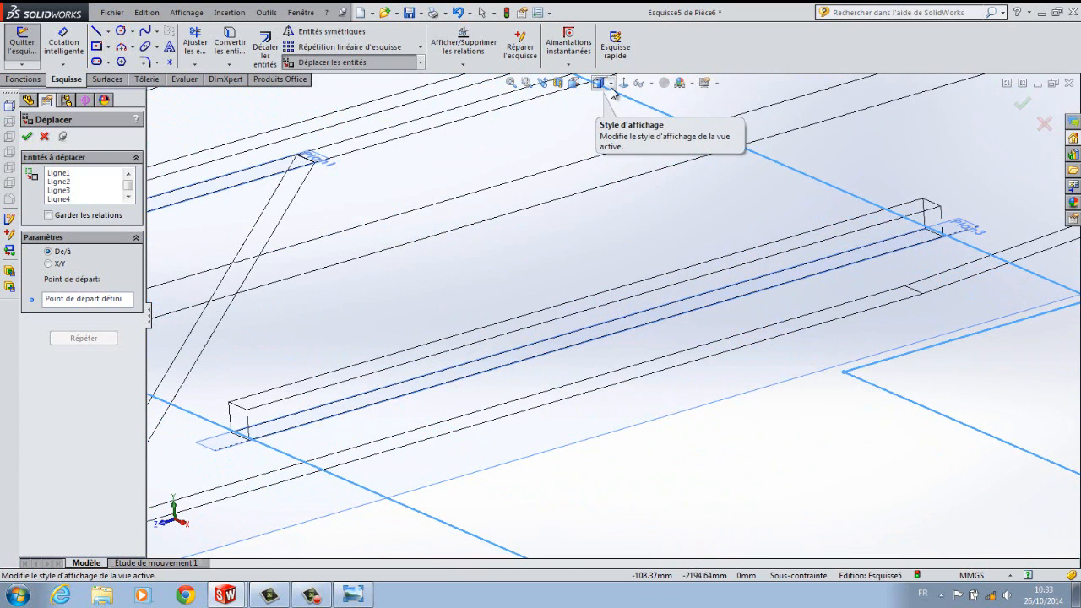
{"action": "middle_click_drag", "start_coordinate": [701, 308], "coordinate": [804, 365]}
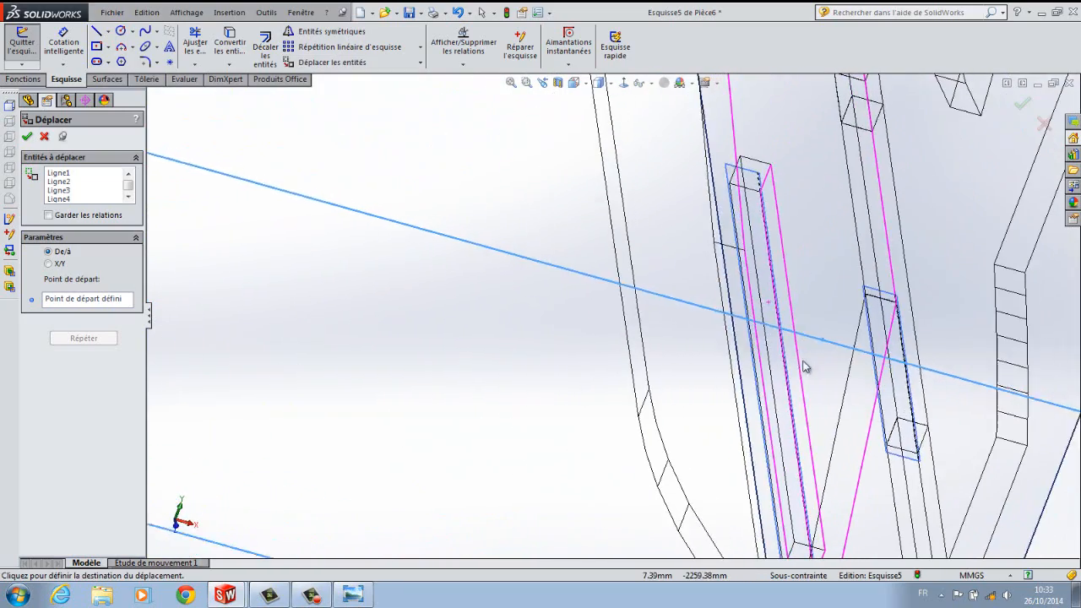
{"action": "scroll", "coordinate": [734, 218], "scroll_direction": "down", "scroll_amount": 5}
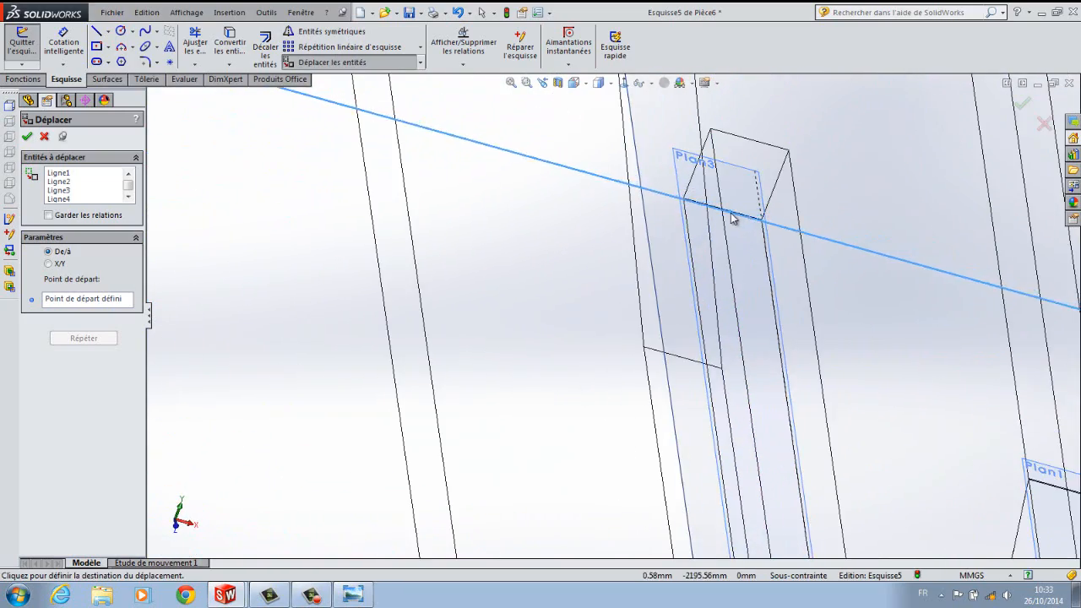
{"action": "scroll", "coordinate": [733, 218], "scroll_direction": "down", "scroll_amount": 3}
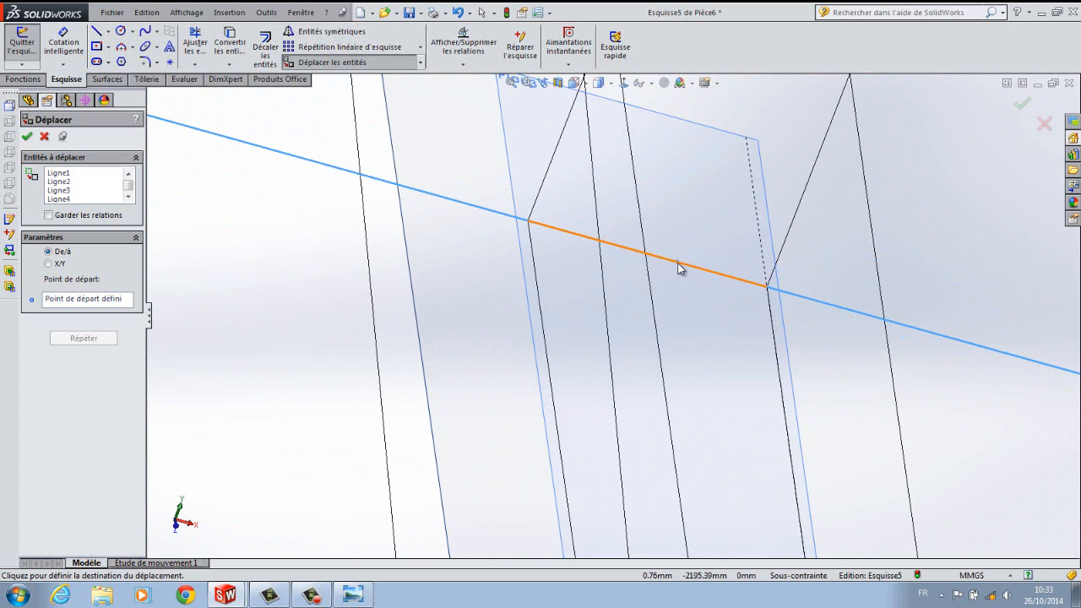
{"action": "left_click", "coordinate": [679, 265]}
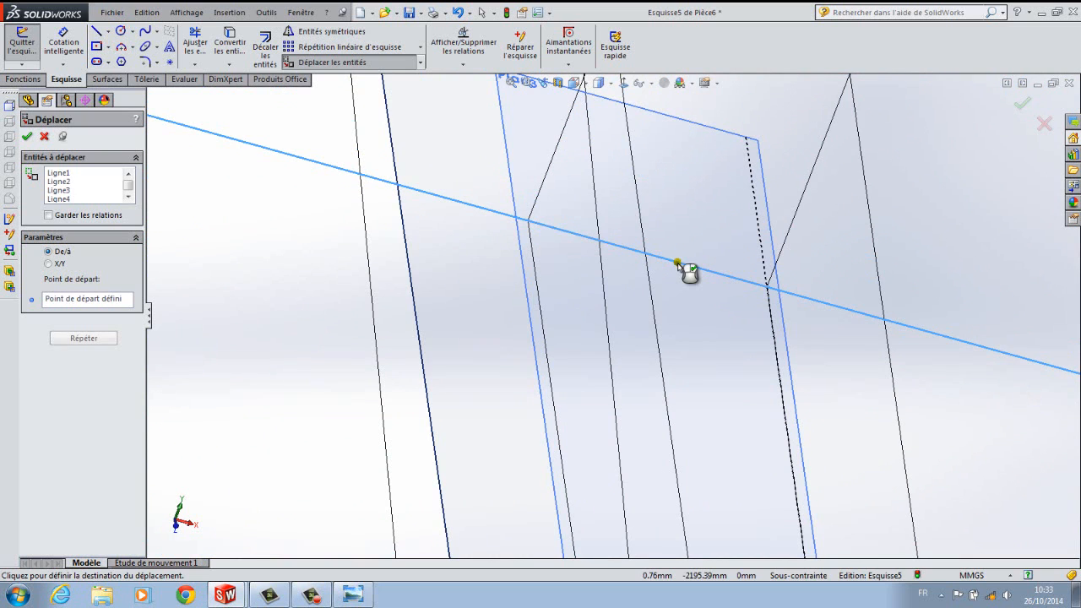
{"action": "left_click", "coordinate": [1022, 102]}
{"action": "key", "text": "f"}
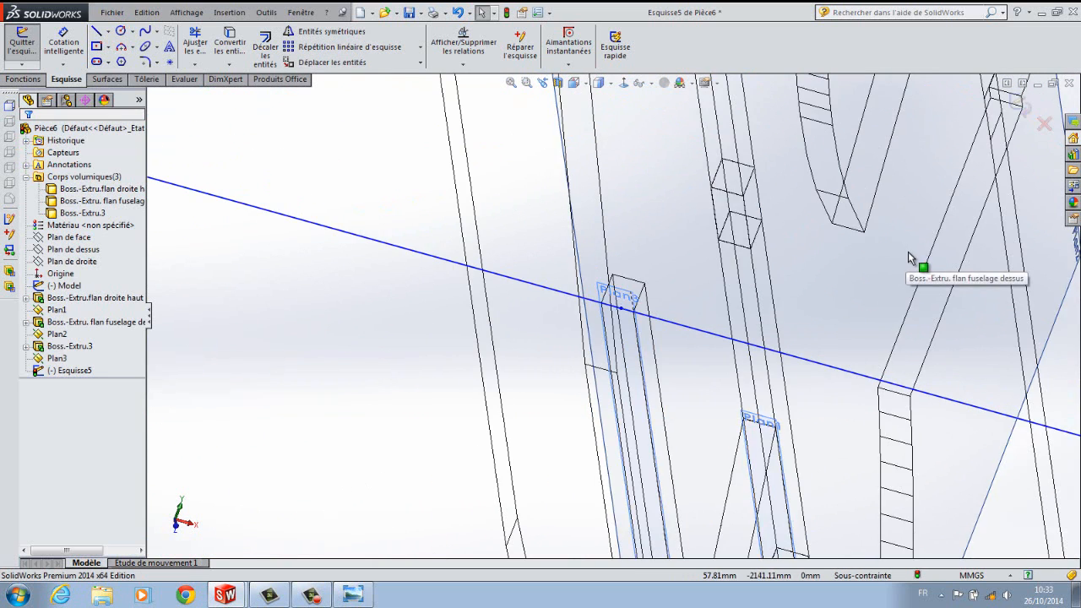
Extrude the lower wing profile 6 mm from its sketch plane as a separate body, without merging the result.
{"action": "mouse_move", "coordinate": [744, 455]}
{"action": "middle_mouse_down"}
{"action": "mouse_move", "coordinate": [696, 461]}
{"action": "mouse_move", "coordinate": [586, 431]}
{"action": "mouse_move", "coordinate": [579, 419]}
{"action": "mouse_move", "coordinate": [586, 429]}
{"action": "middle_mouse_up"}
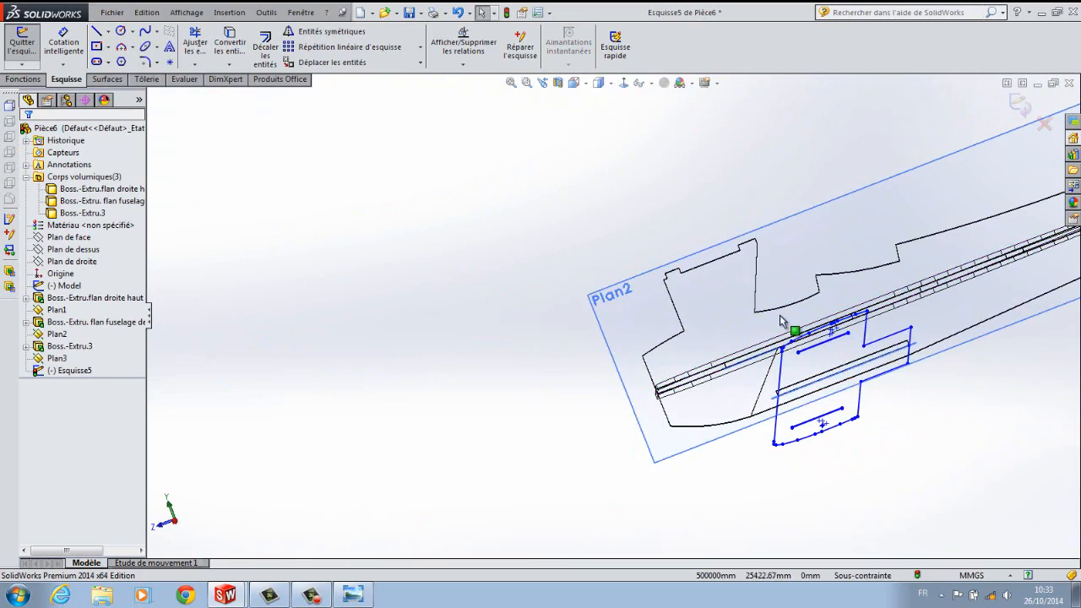
{"action": "left_click", "coordinate": [24, 79]}
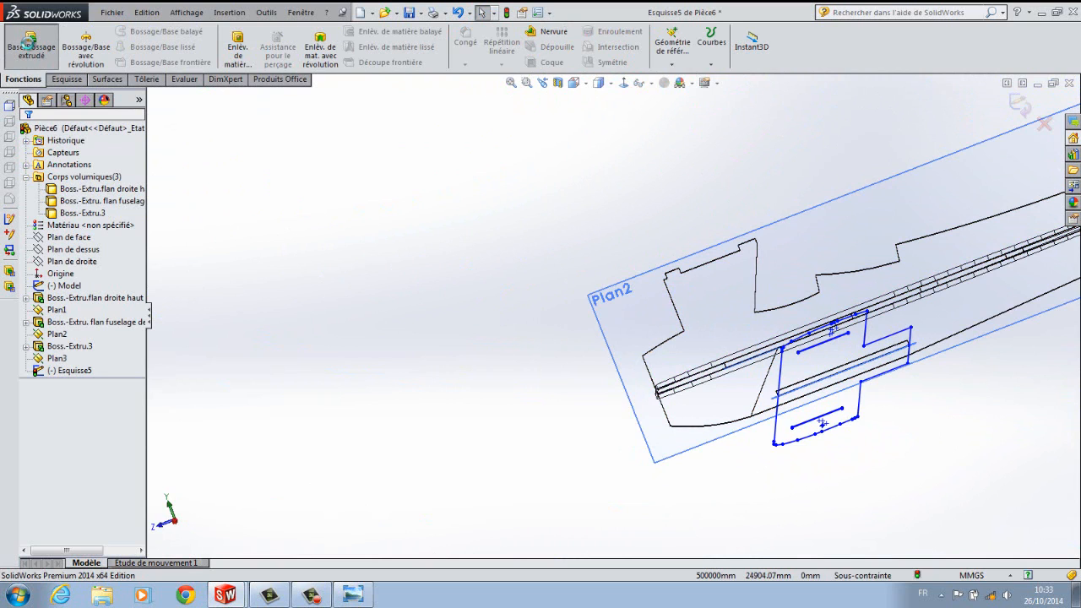
{"action": "left_click", "coordinate": [33, 47]}
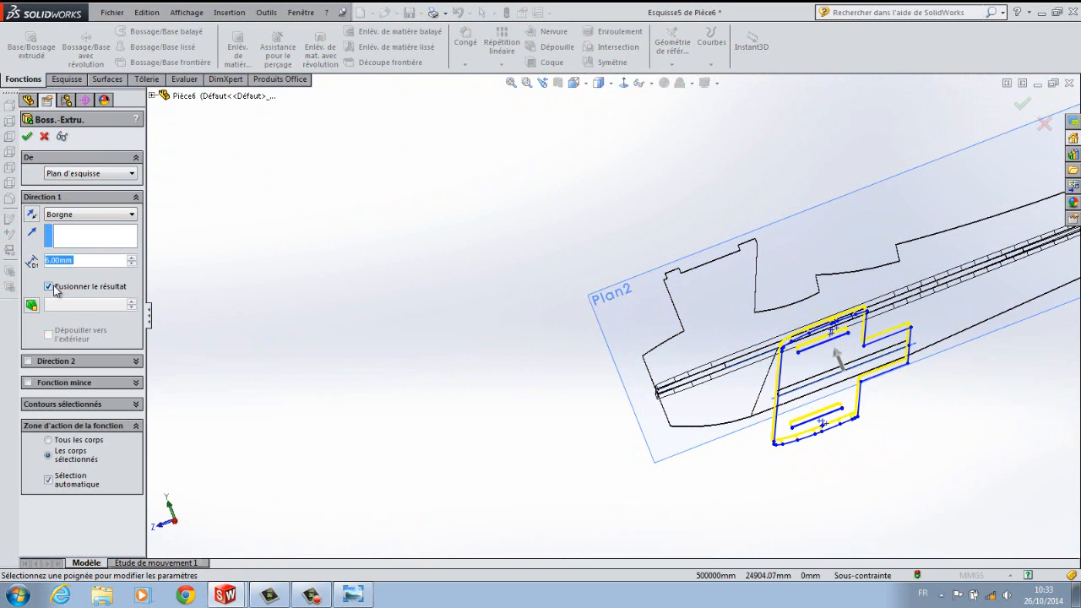
{"action": "left_click", "coordinate": [48, 288]}
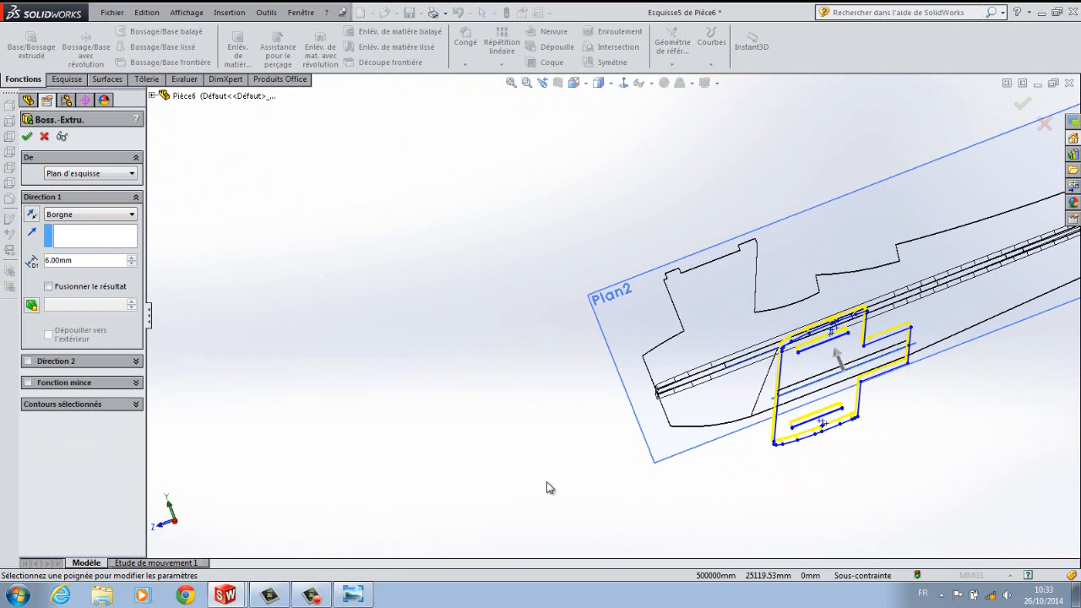
{"action": "middle_click_drag", "start_coordinate": [550, 487], "coordinate": [513, 463]}
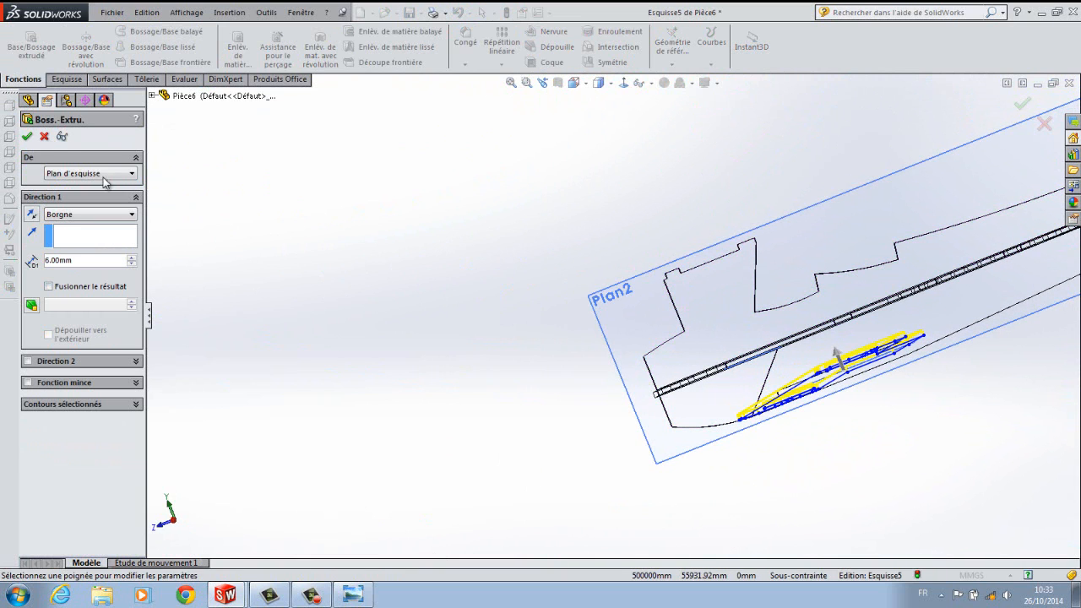
{"action": "left_click", "coordinate": [28, 136]}
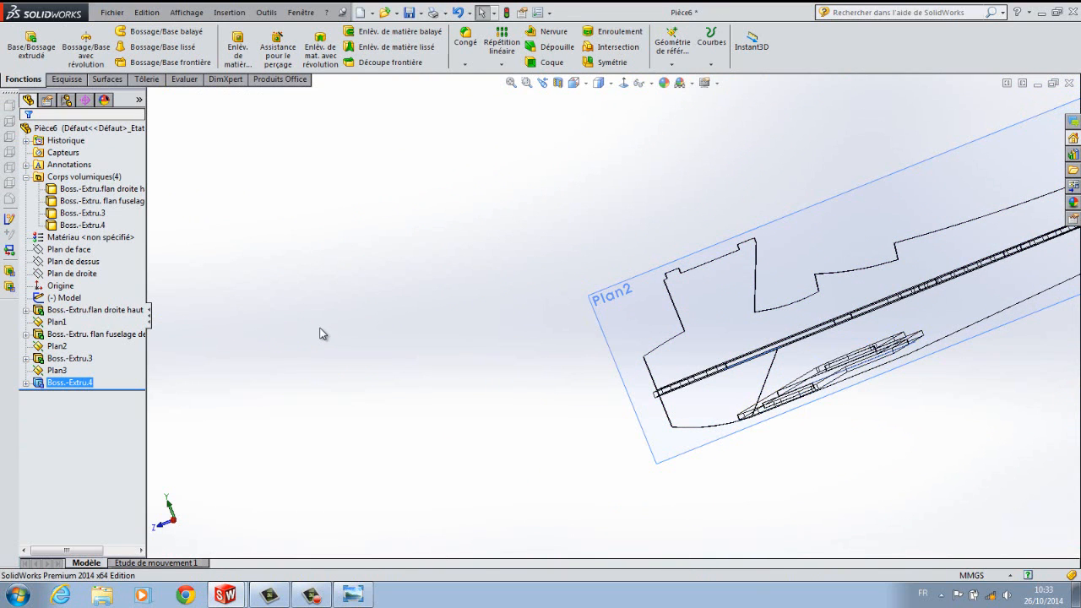
Switch the model display back to shaded with edges.
{"action": "middle_click_drag", "start_coordinate": [351, 331], "coordinate": [381, 360]}
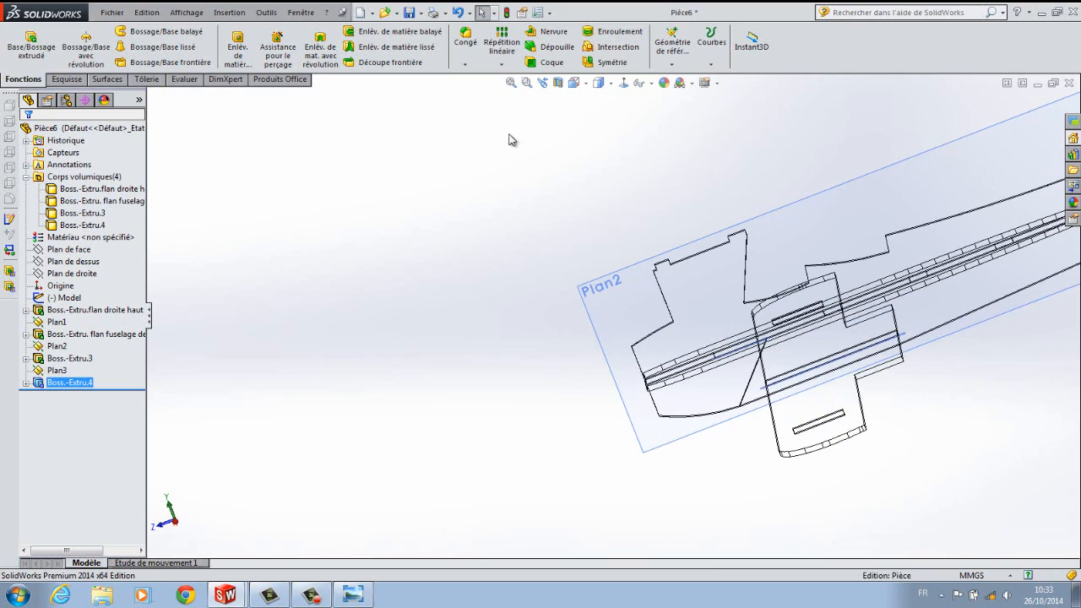
{"action": "left_click", "coordinate": [609, 85]}
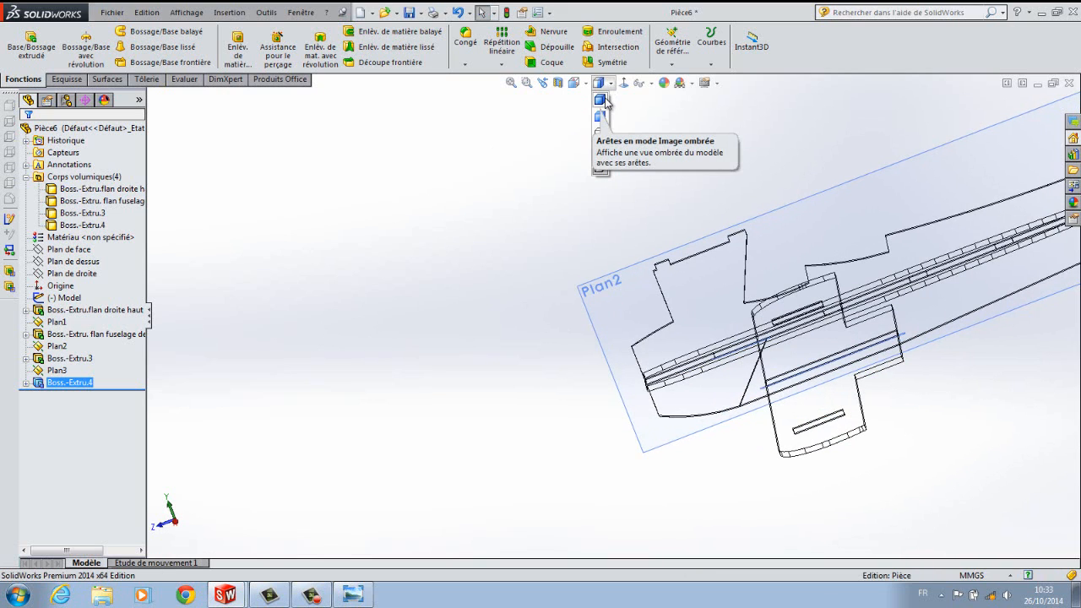
{"action": "left_click", "coordinate": [600, 100]}
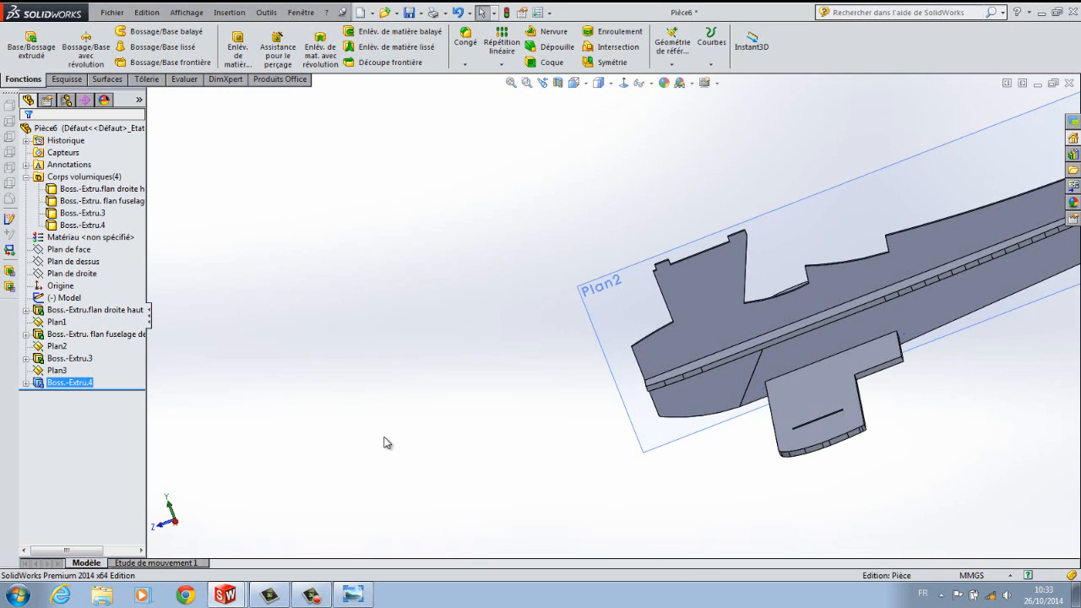
Examine the lower wing through the fuselage and the notched upper edge of the front fuselage flank.
{"action": "mouse_move", "coordinate": [385, 443]}
{"action": "middle_mouse_down"}
{"action": "mouse_move", "coordinate": [326, 391]}
{"action": "mouse_move", "coordinate": [323, 402]}
{"action": "mouse_move", "coordinate": [365, 434]}
{"action": "middle_mouse_up"}
{"action": "scroll", "coordinate": [365, 433], "scroll_direction": "up", "scroll_amount": 3}
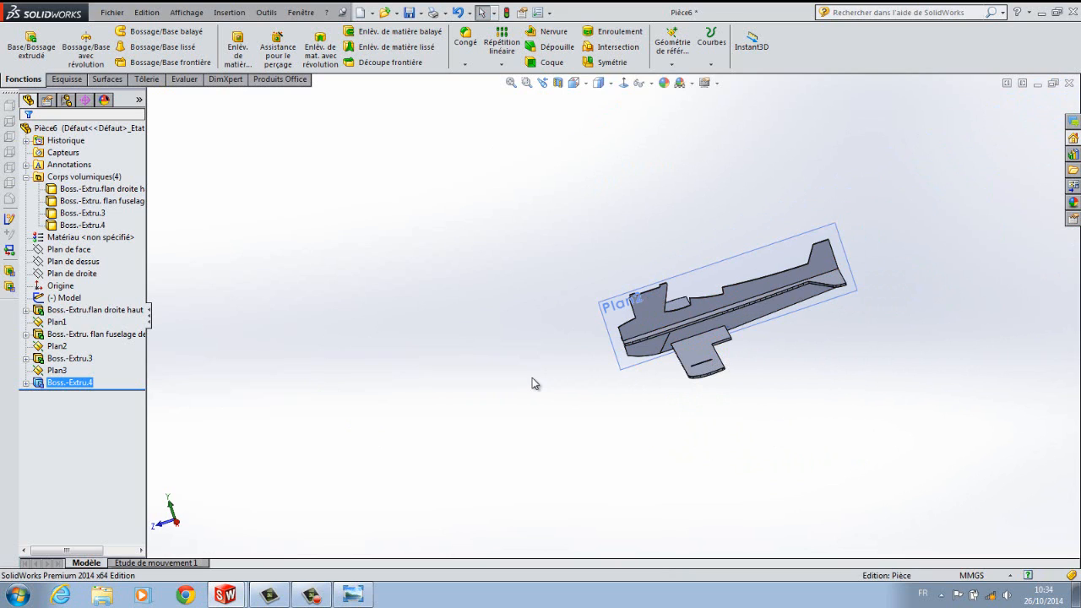
{"action": "middle_click_drag", "start_coordinate": [479, 365], "coordinate": [481, 379]}
{"action": "scroll", "coordinate": [639, 309], "scroll_direction": "down", "scroll_amount": 5}
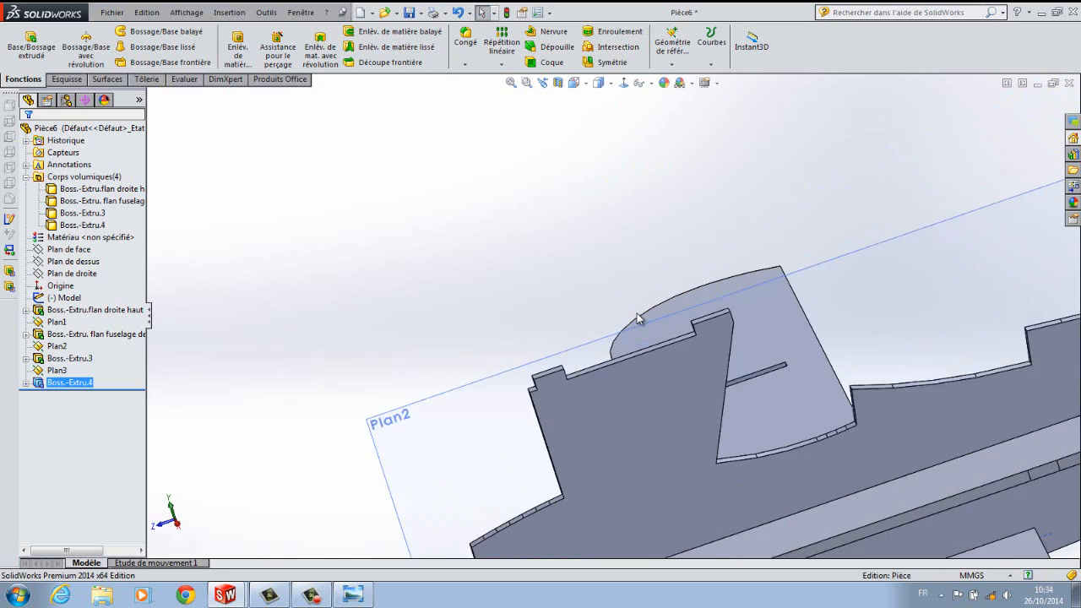
{"action": "middle_click_drag", "start_coordinate": [360, 354], "coordinate": [356, 329]}
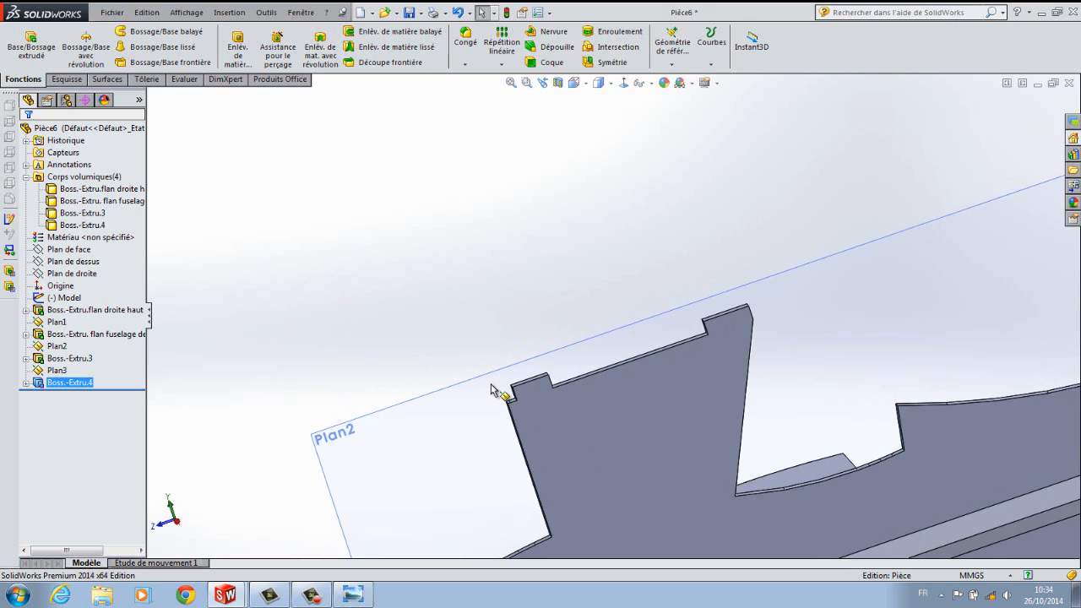
{"action": "scroll", "coordinate": [519, 404], "scroll_direction": "down", "scroll_amount": 3}
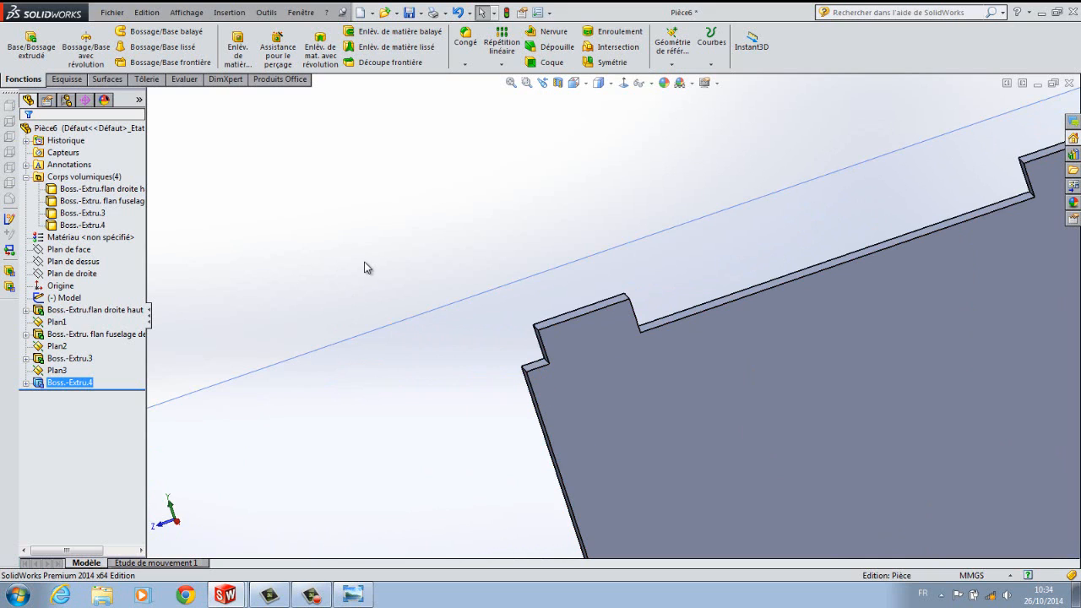
{"action": "middle_click_drag", "start_coordinate": [365, 268], "coordinate": [407, 276]}
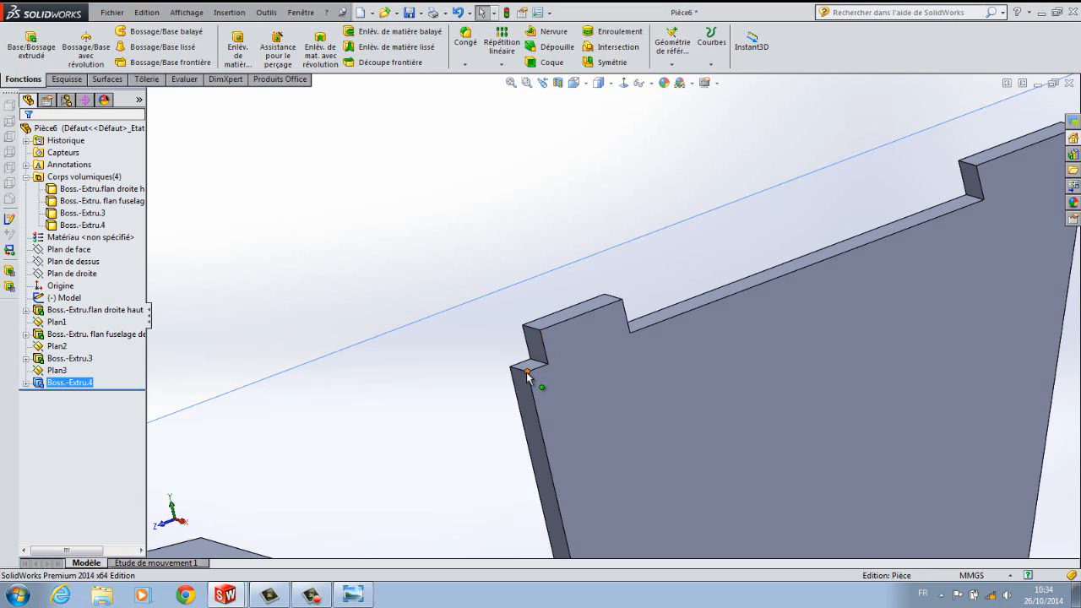
{"action": "key", "text": "f"}
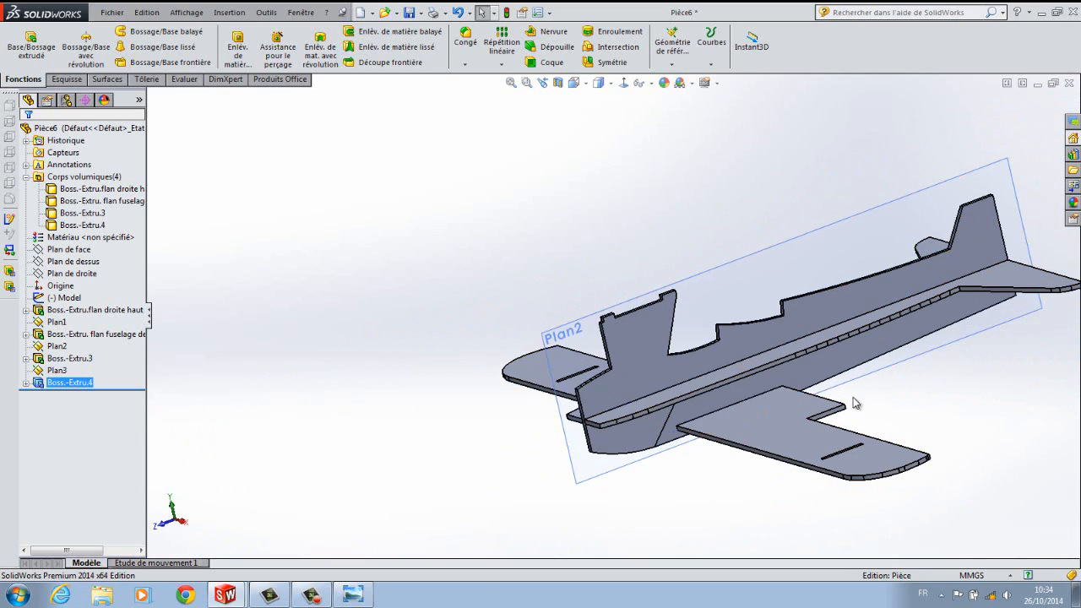
Create a reference plane offset 100 mm from the small step face at the front upper corner of the fuselage flank.
{"action": "scroll", "coordinate": [853, 402], "scroll_direction": "up", "scroll_amount": 5}
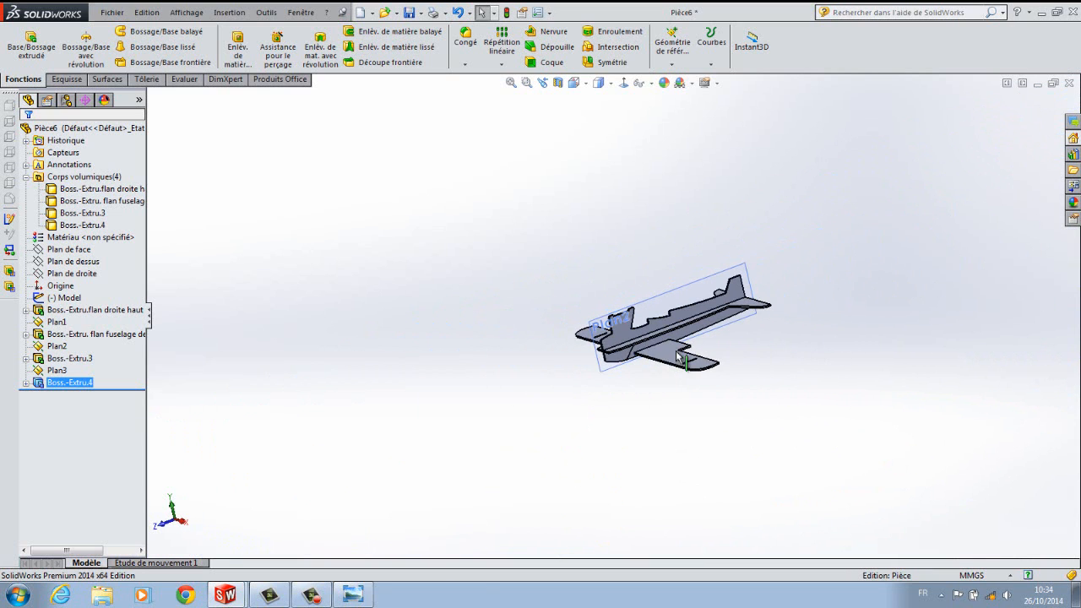
{"action": "left_click", "coordinate": [672, 64]}
{"action": "left_click", "coordinate": [683, 78]}
{"action": "scroll", "coordinate": [628, 304], "scroll_direction": "down", "scroll_amount": 8}
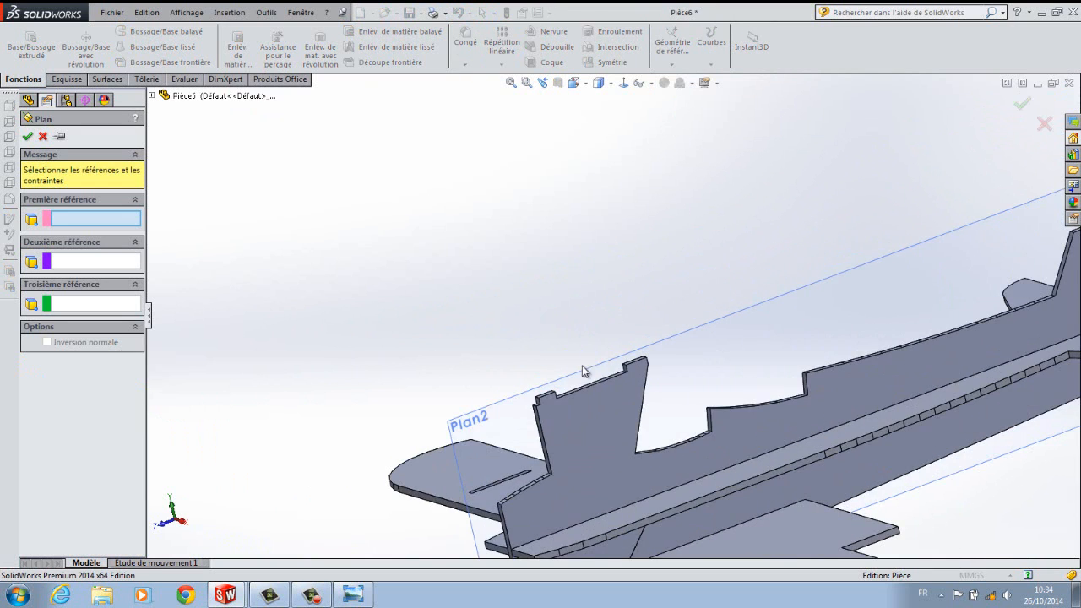
{"action": "left_click", "coordinate": [441, 478]}
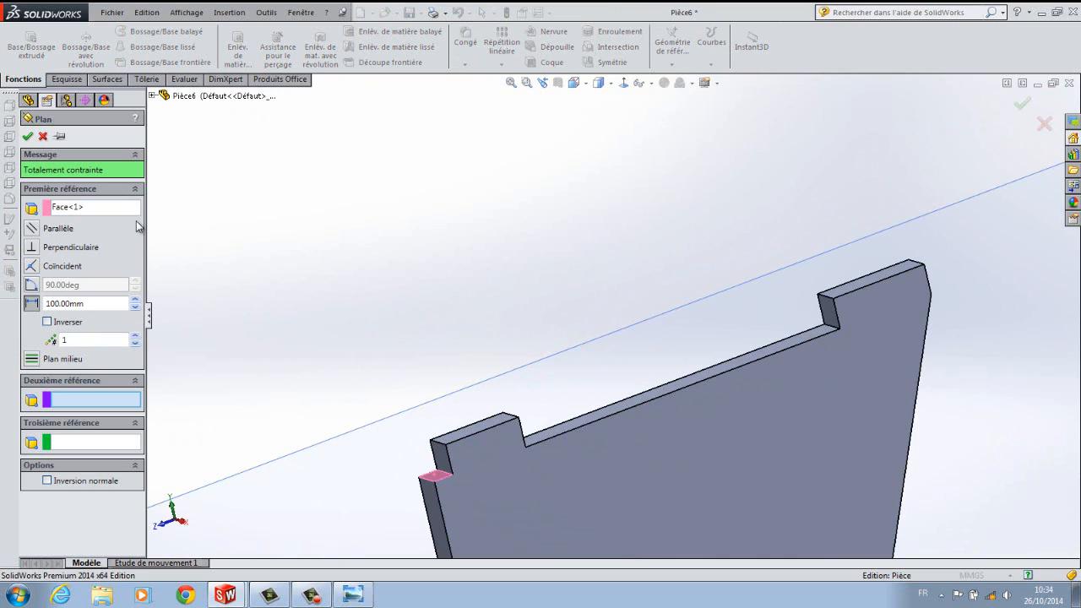
{"action": "left_click", "coordinate": [27, 137]}
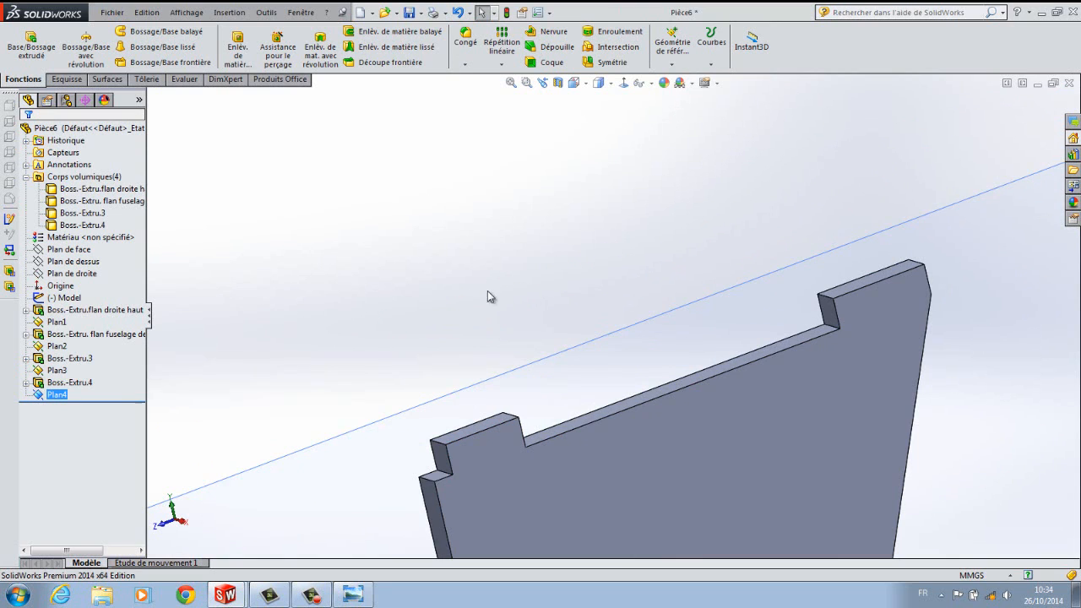
Hide the vertical reference plane Plan2 running along the fuselage.
{"action": "left_click", "coordinate": [63, 396]}
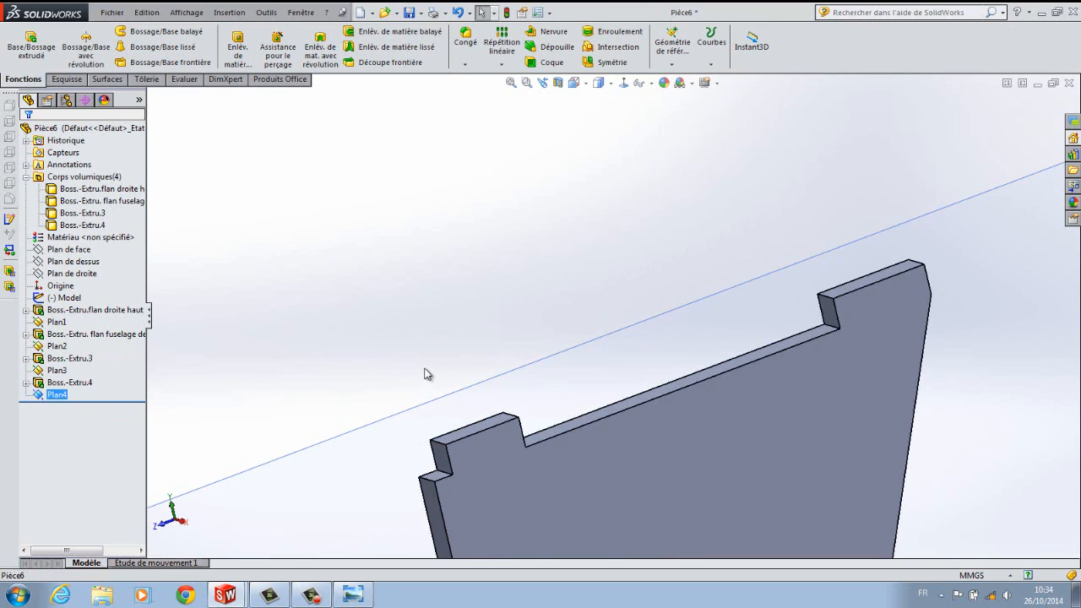
{"action": "scroll", "coordinate": [427, 374], "scroll_direction": "up", "scroll_amount": 5}
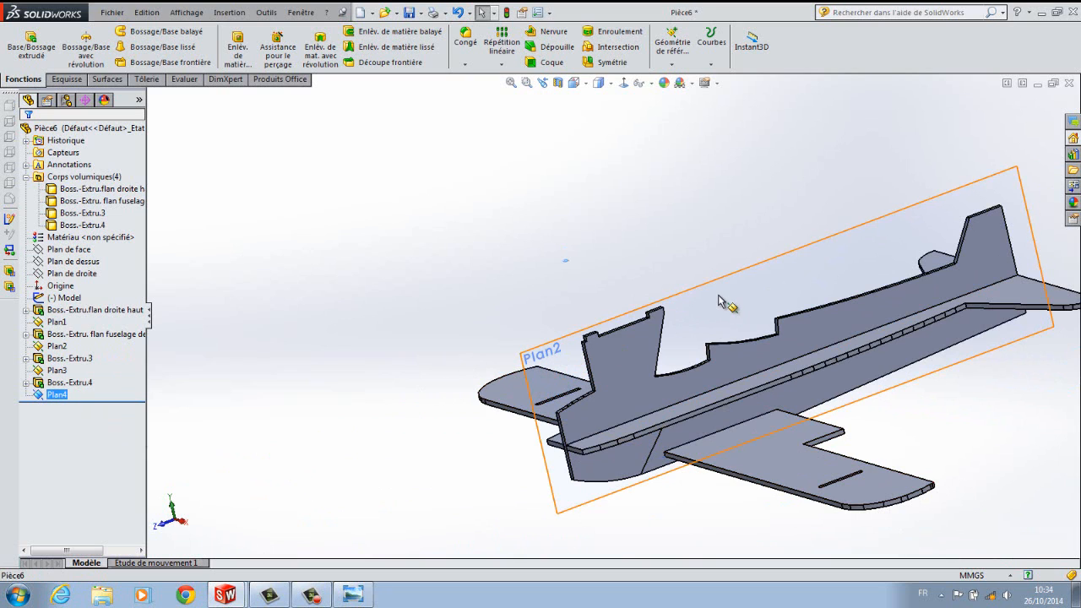
{"action": "left_click", "coordinate": [593, 229]}
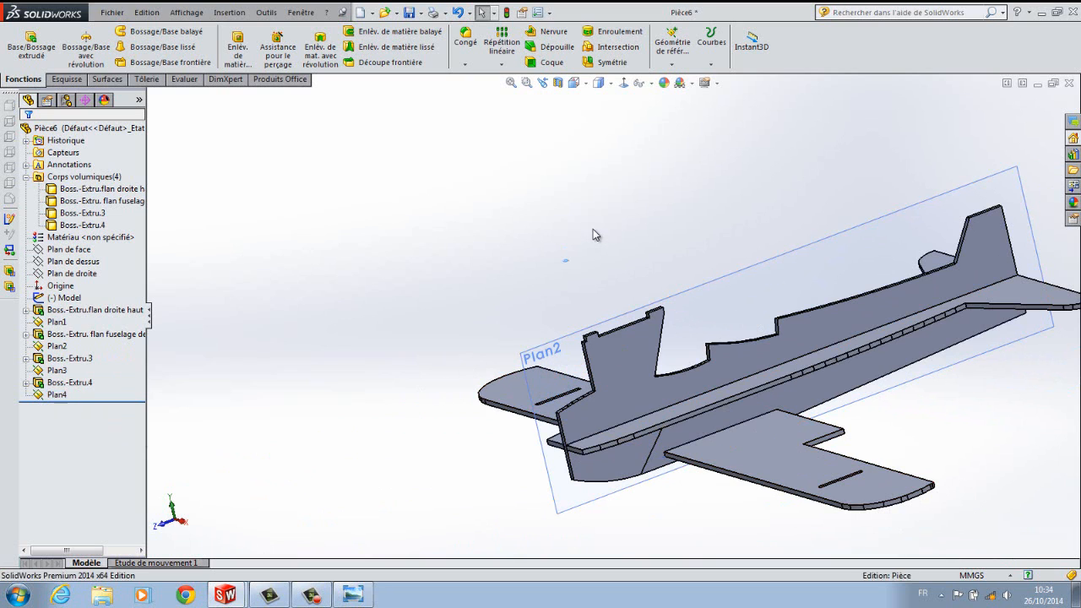
{"action": "right_click", "coordinate": [720, 291]}
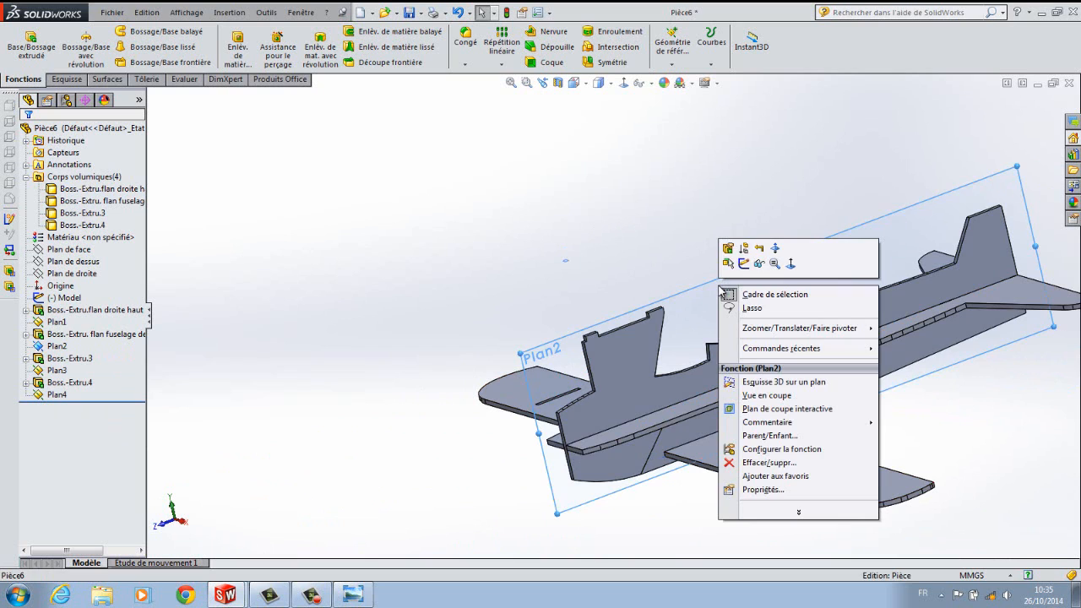
{"action": "left_click", "coordinate": [759, 264]}
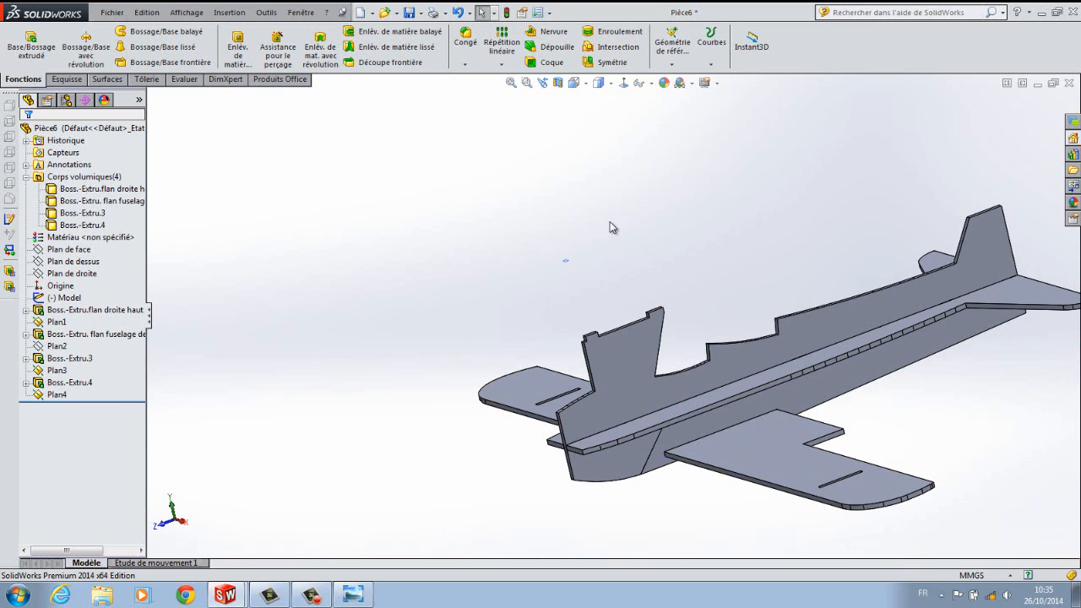
Set the offset of Plan4 to 0 mm so it lies on the small step face.
{"action": "middle_click_drag", "start_coordinate": [610, 222], "coordinate": [648, 268]}
{"action": "left_click", "coordinate": [57, 394]}
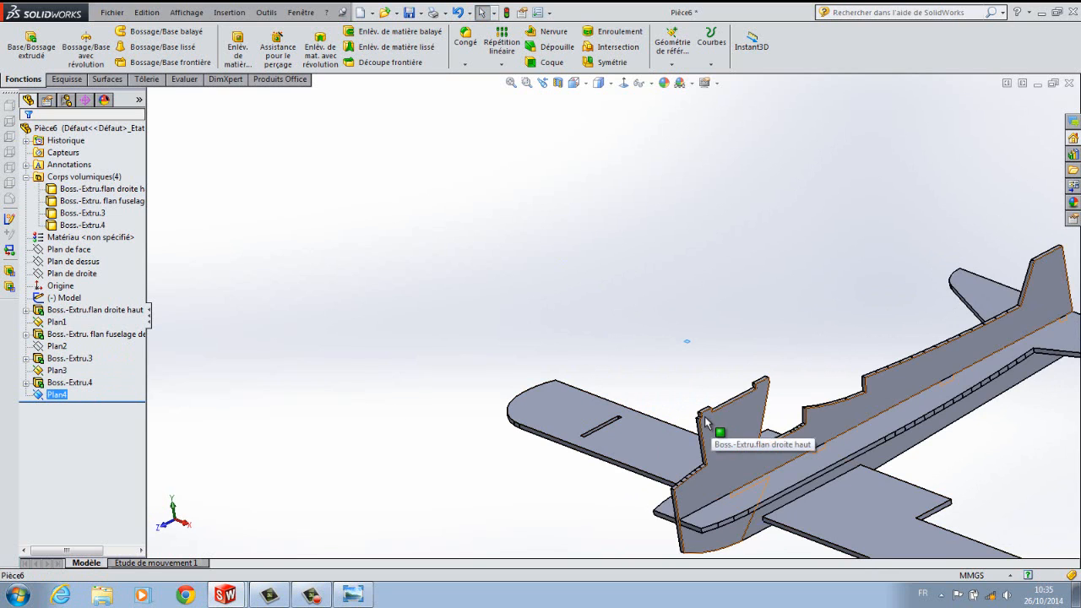
{"action": "scroll", "coordinate": [681, 407], "scroll_direction": "down", "scroll_amount": 4}
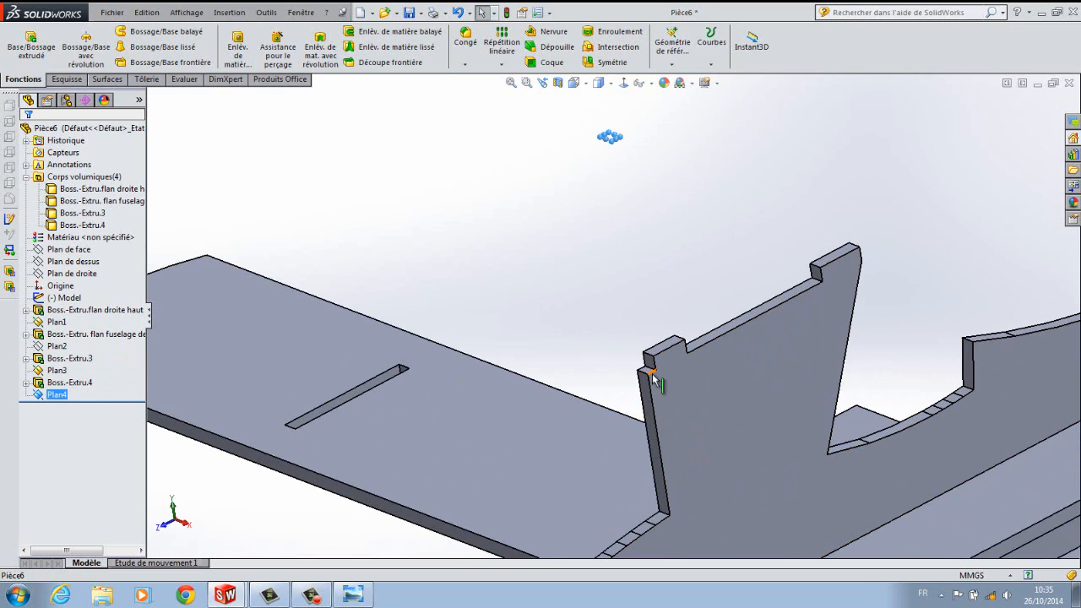
{"action": "right_click", "coordinate": [58, 399]}
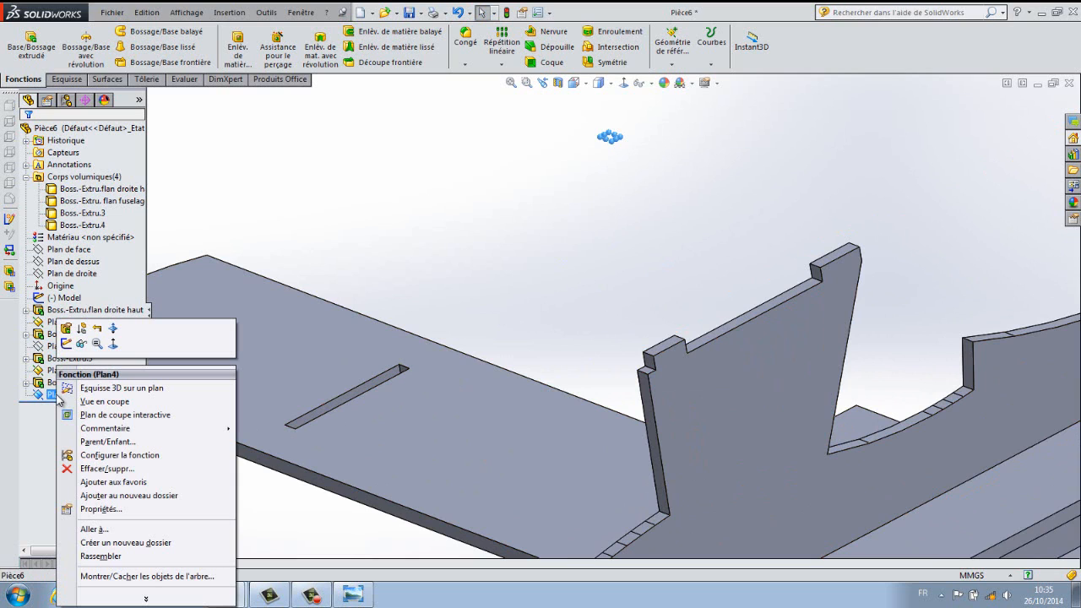
{"action": "left_click", "coordinate": [65, 331]}
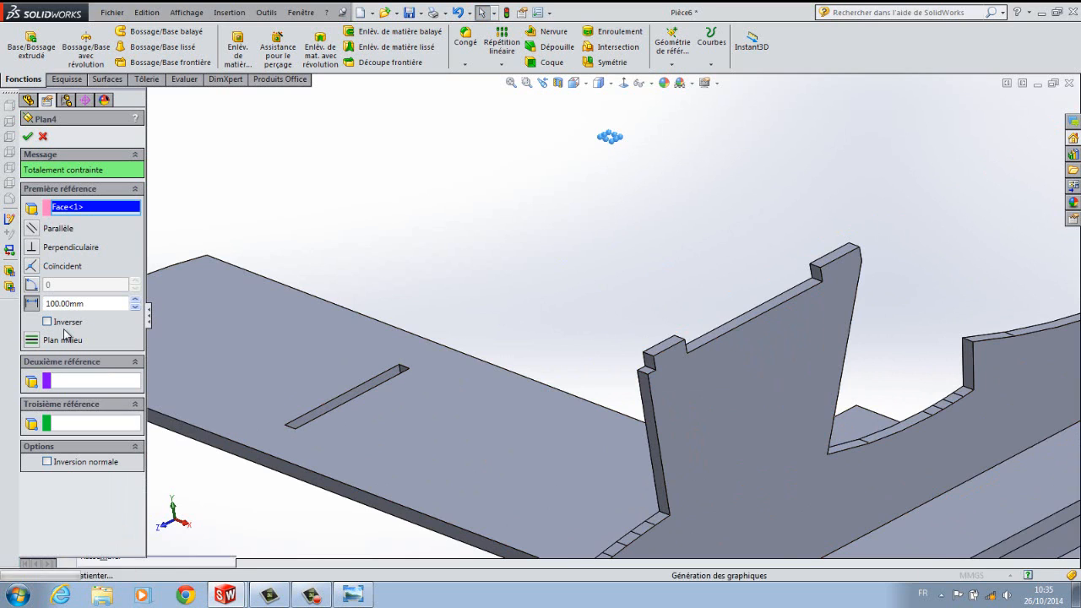
{"action": "left_click", "coordinate": [104, 304]}
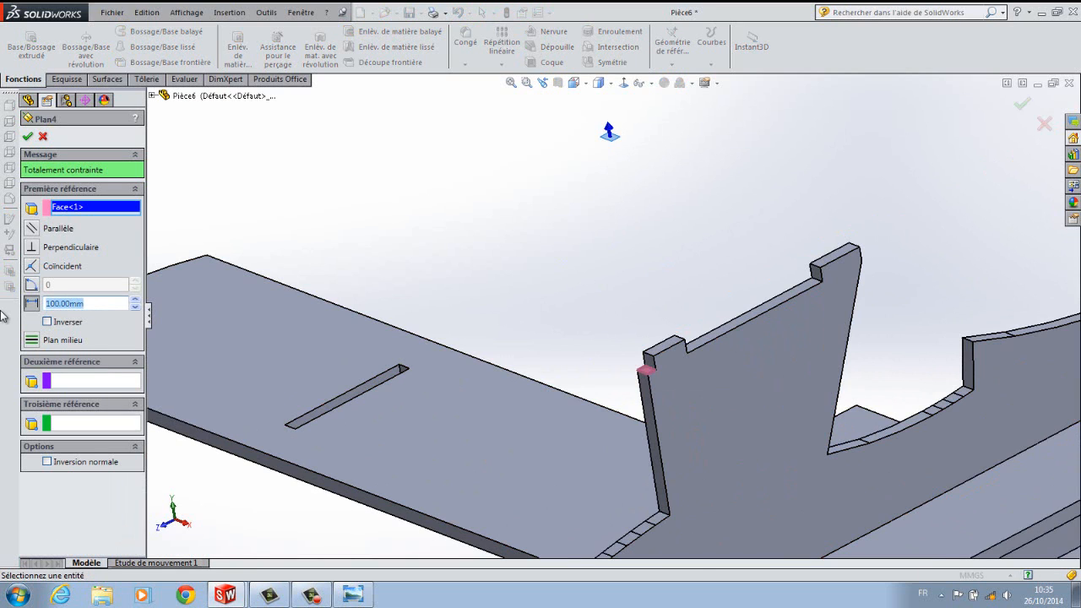
{"action": "type", "text": "0"}
{"action": "key", "text": "Return"}
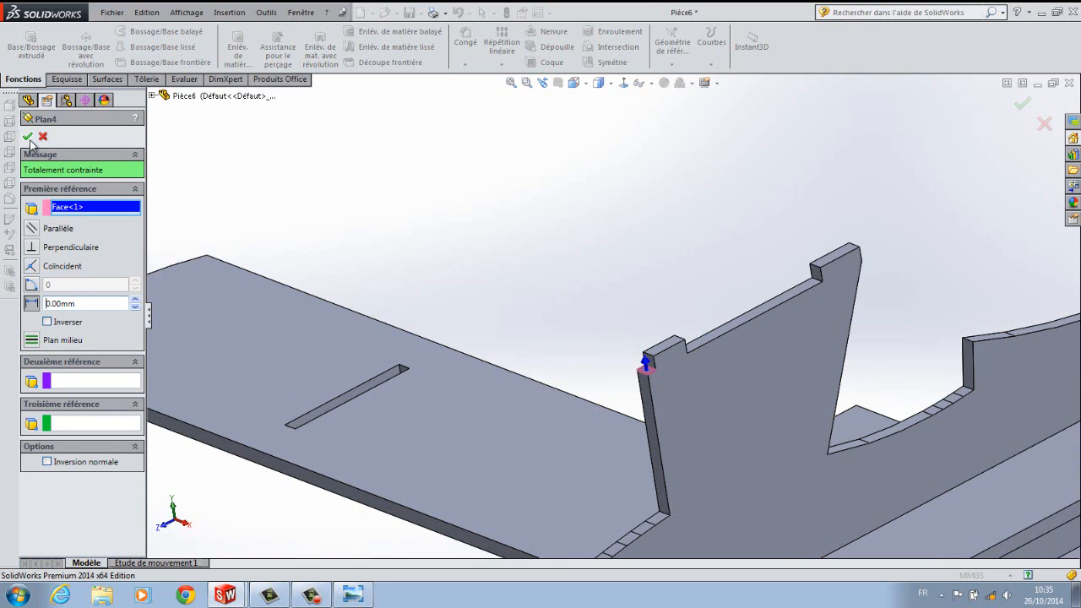
{"action": "left_click", "coordinate": [28, 137]}
Enlarge the displayed outline of Plan4 so it extends beyond the front of the fuselage flank on all sides.
{"action": "scroll", "coordinate": [642, 368], "scroll_direction": "down", "scroll_amount": 3}
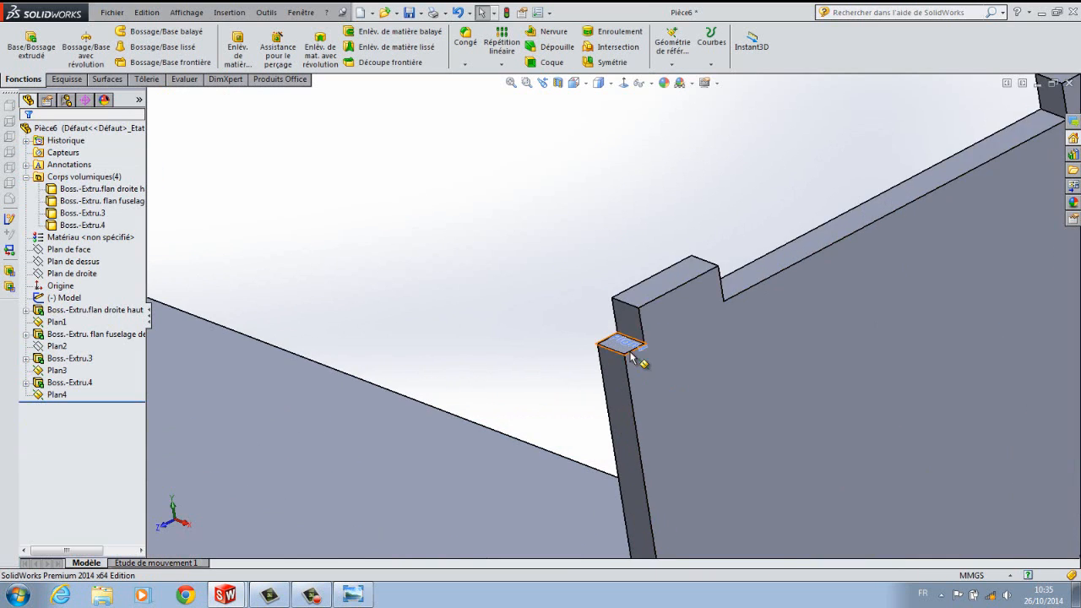
{"action": "scroll", "coordinate": [642, 361], "scroll_direction": "down", "scroll_amount": 2}
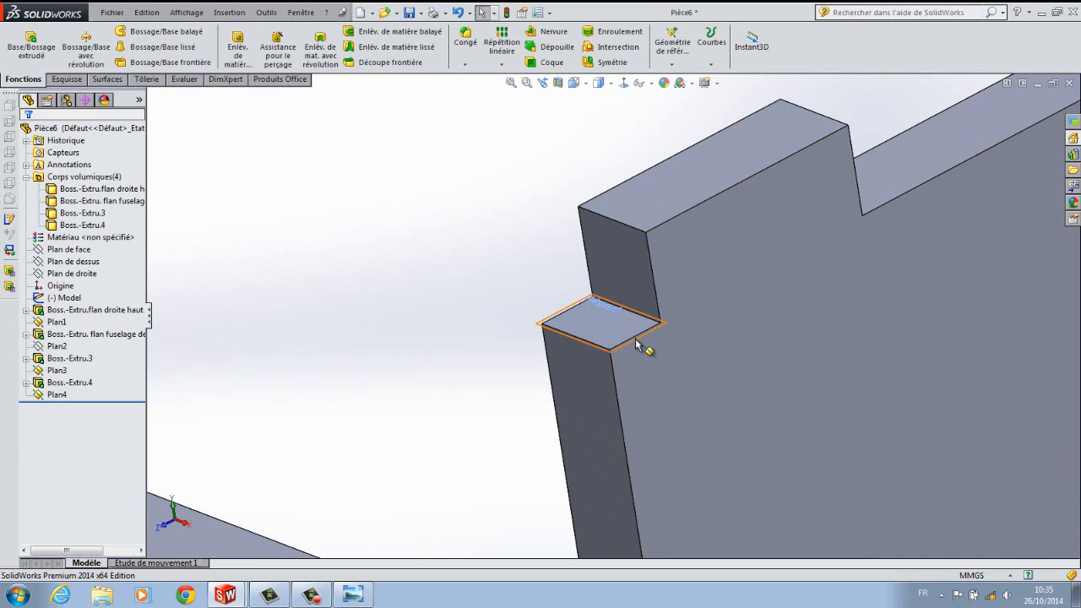
{"action": "left_click", "coordinate": [648, 348]}
{"action": "left_click", "coordinate": [647, 338]}
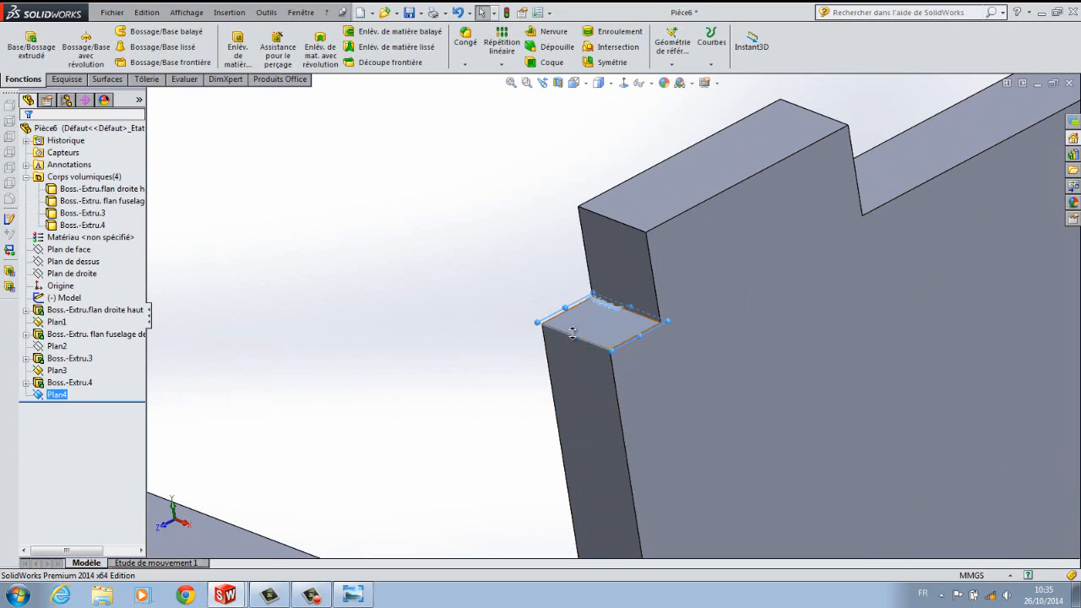
{"action": "left_click_drag", "start_coordinate": [575, 336], "coordinate": [340, 486]}
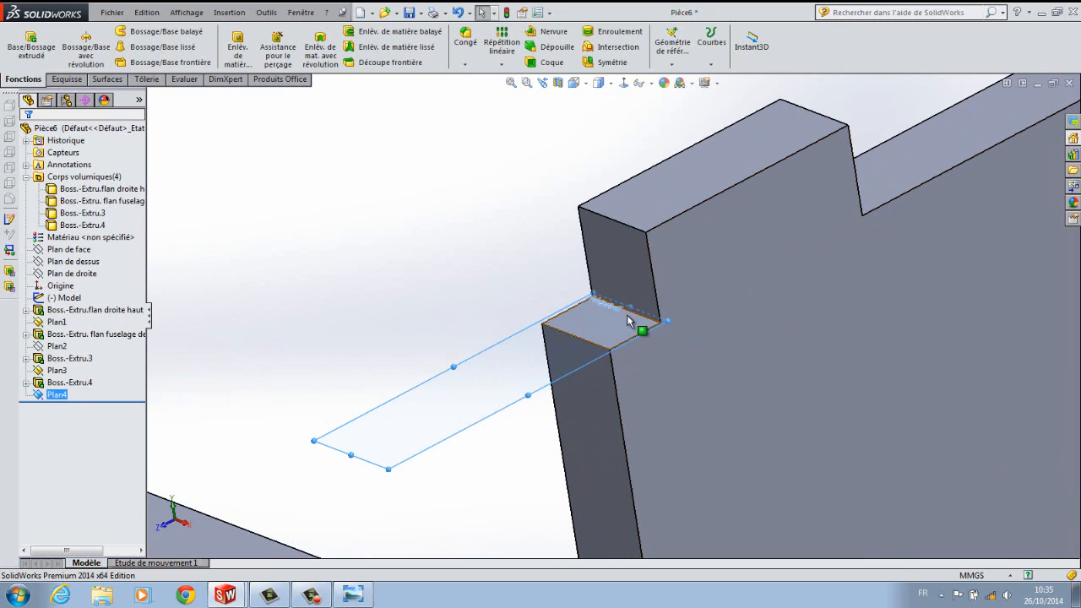
{"action": "left_click_drag", "start_coordinate": [667, 319], "coordinate": [873, 421]}
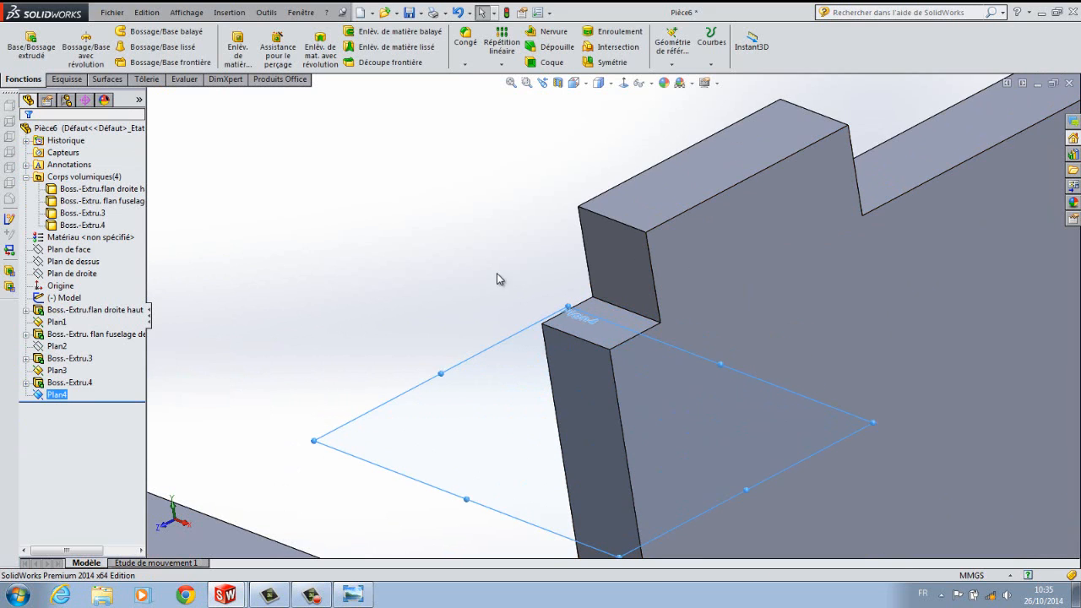
{"action": "left_click_drag", "start_coordinate": [565, 304], "coordinate": [494, 103]}
{"action": "scroll", "coordinate": [427, 203], "scroll_direction": "up", "scroll_amount": 10}
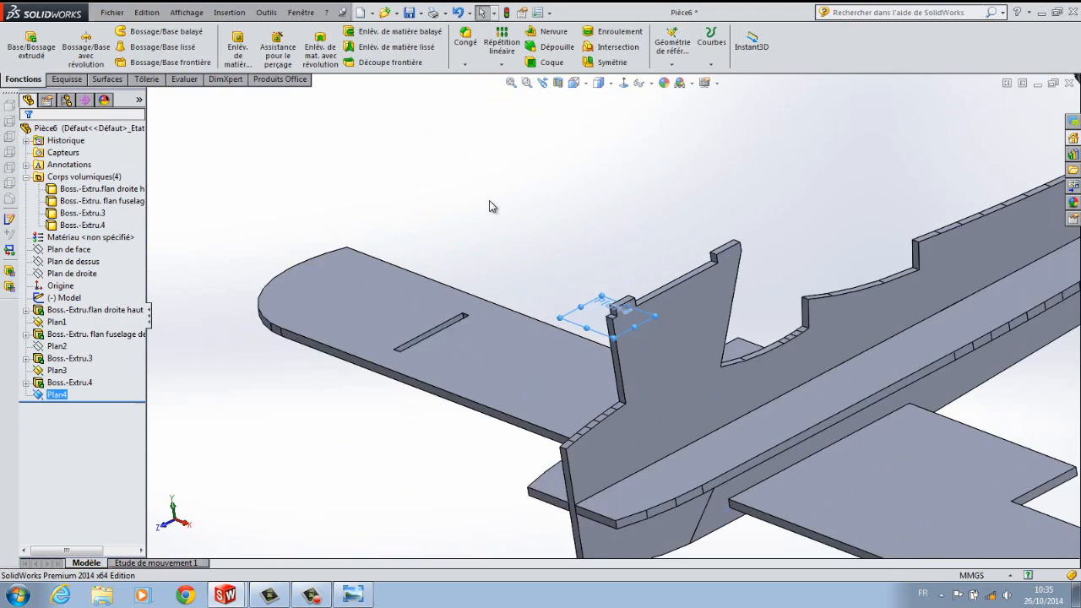
Start a sketch on Plan4 and select the upper wing's whole outline chain in the imported Model sketch.
{"action": "right_click", "coordinate": [62, 397]}
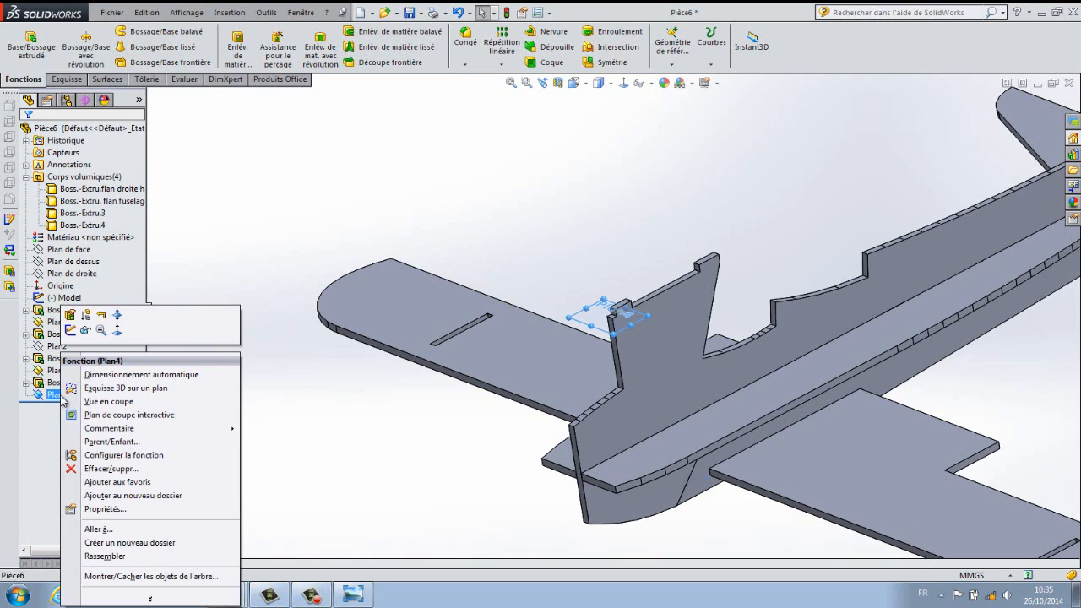
{"action": "left_click", "coordinate": [71, 330]}
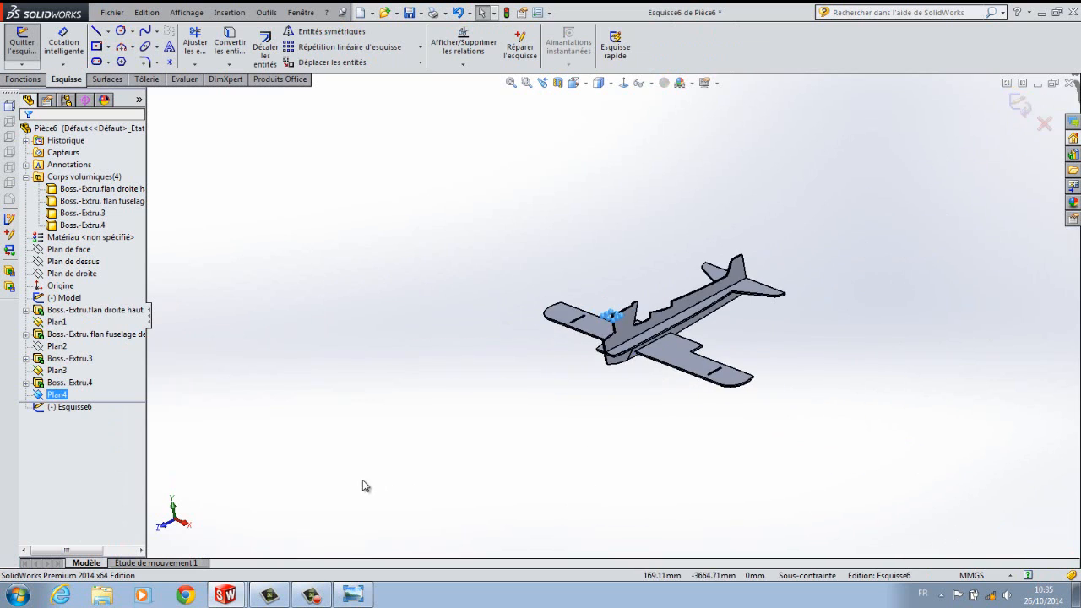
{"action": "scroll", "coordinate": [777, 449], "scroll_direction": "up", "scroll_amount": 4}
{"action": "scroll", "coordinate": [783, 219], "scroll_direction": "down", "scroll_amount": 6}
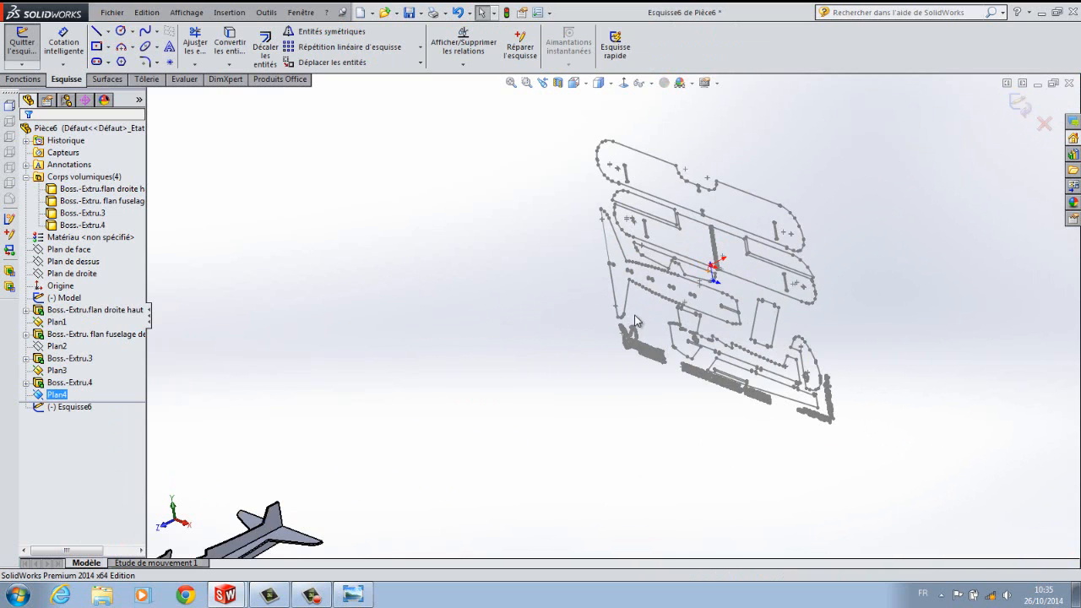
{"action": "scroll", "coordinate": [708, 279], "scroll_direction": "down", "scroll_amount": 3}
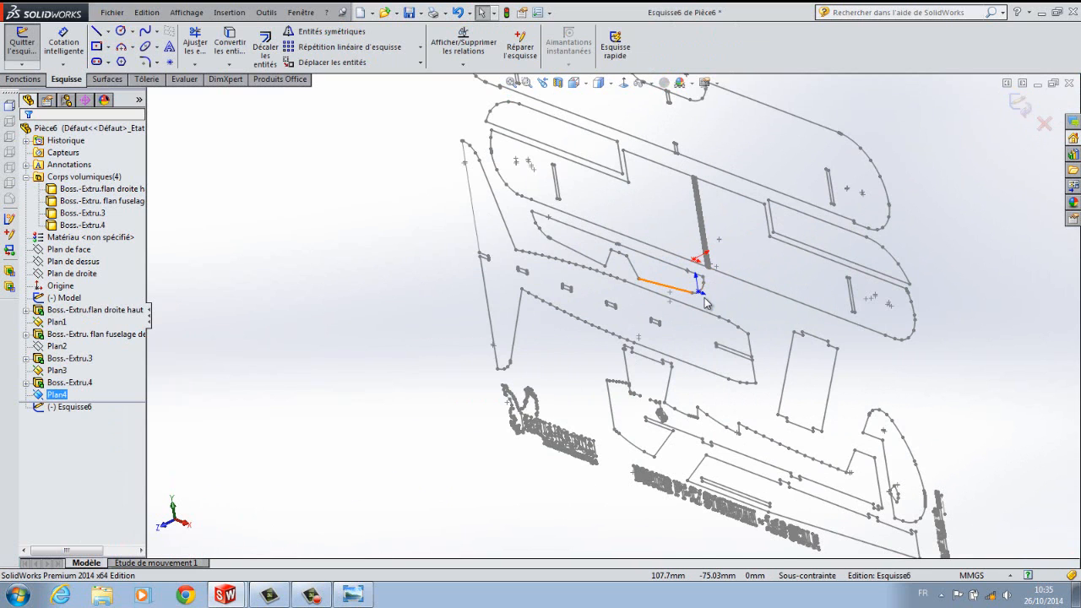
{"action": "scroll", "coordinate": [705, 302], "scroll_direction": "down", "scroll_amount": 4}
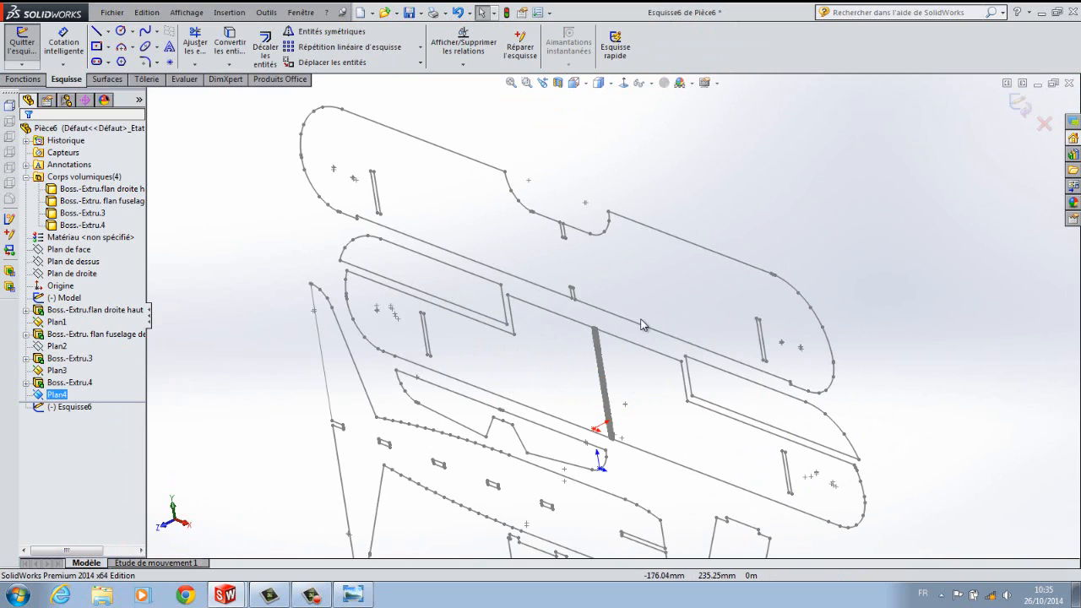
{"action": "right_click", "coordinate": [643, 331]}
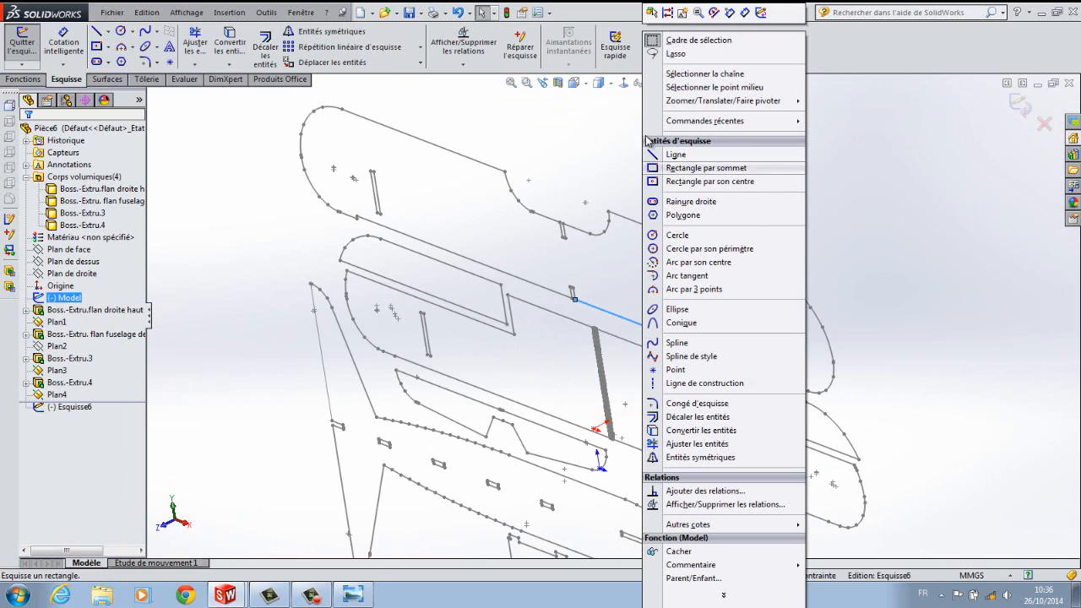
{"action": "left_click", "coordinate": [692, 74]}
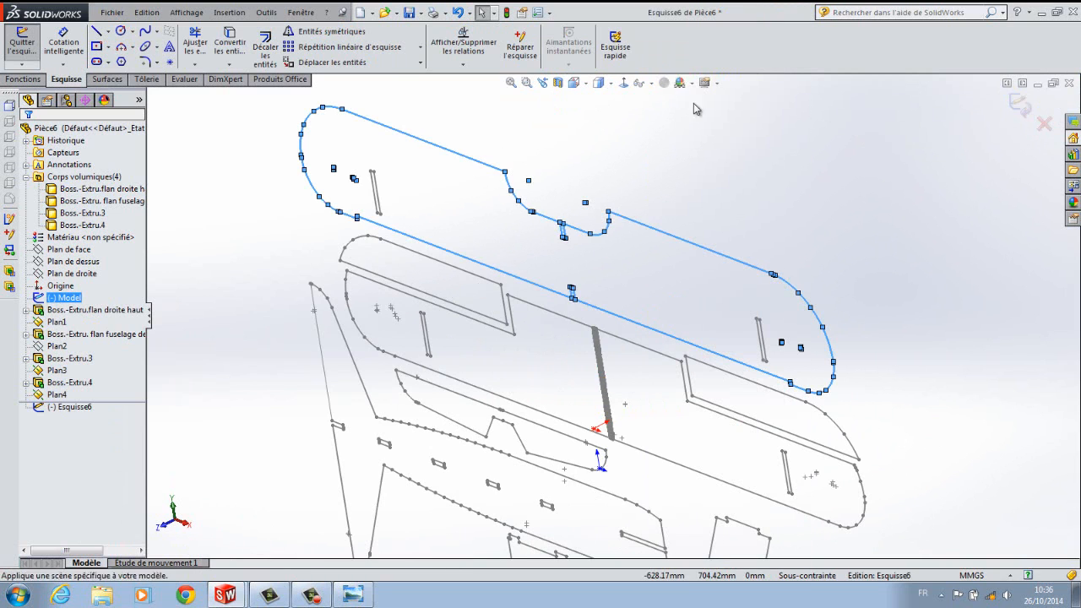
Add the closed chains of the two narrow slots near the wing tips to the upper wing selection.
{"action": "right_click", "coordinate": [767, 353]}
{"action": "left_click", "coordinate": [798, 106]}
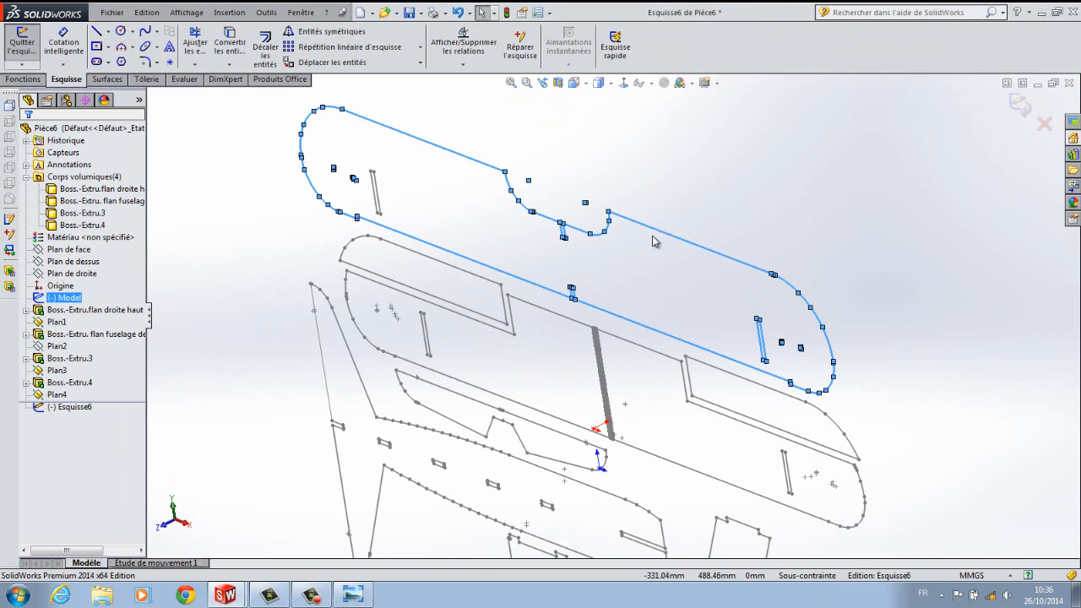
{"action": "scroll", "coordinate": [385, 205], "scroll_direction": "down", "scroll_amount": 4}
{"action": "right_click", "coordinate": [453, 240]}
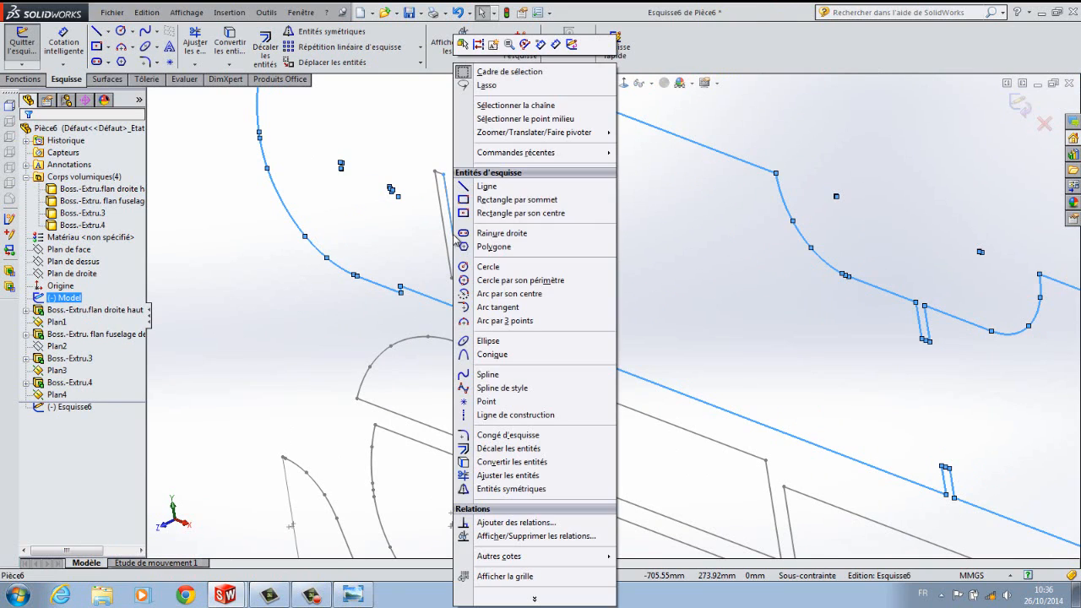
{"action": "left_click", "coordinate": [496, 107]}
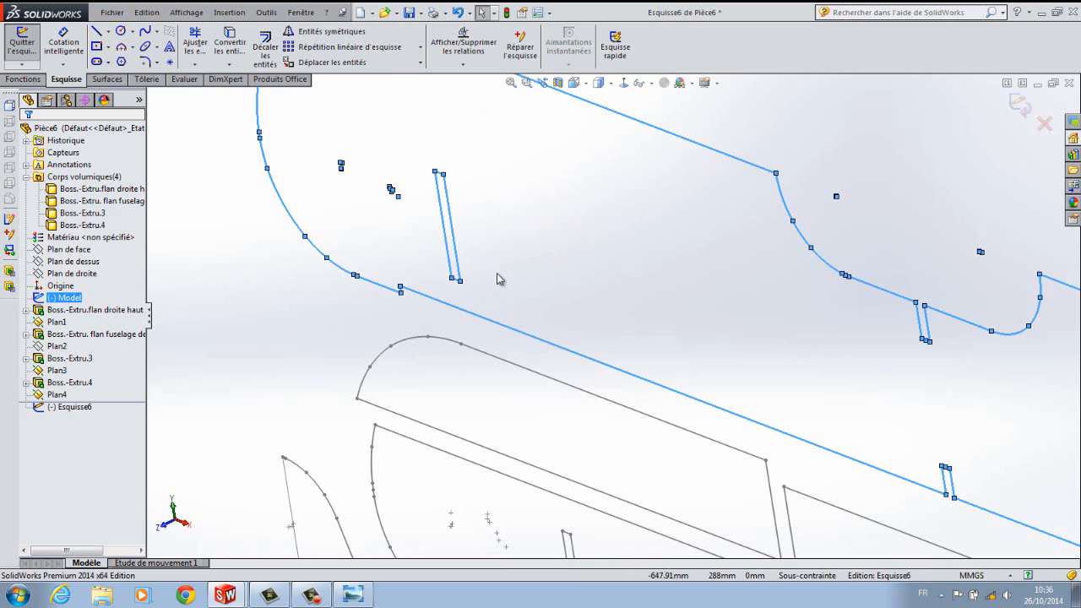
Copy the selected upper wing profile into the new sketch on Plan4, with the view normal to the sketch.
{"action": "scroll", "coordinate": [405, 346], "scroll_direction": "up", "scroll_amount": 5}
{"action": "left_click", "coordinate": [83, 409]}
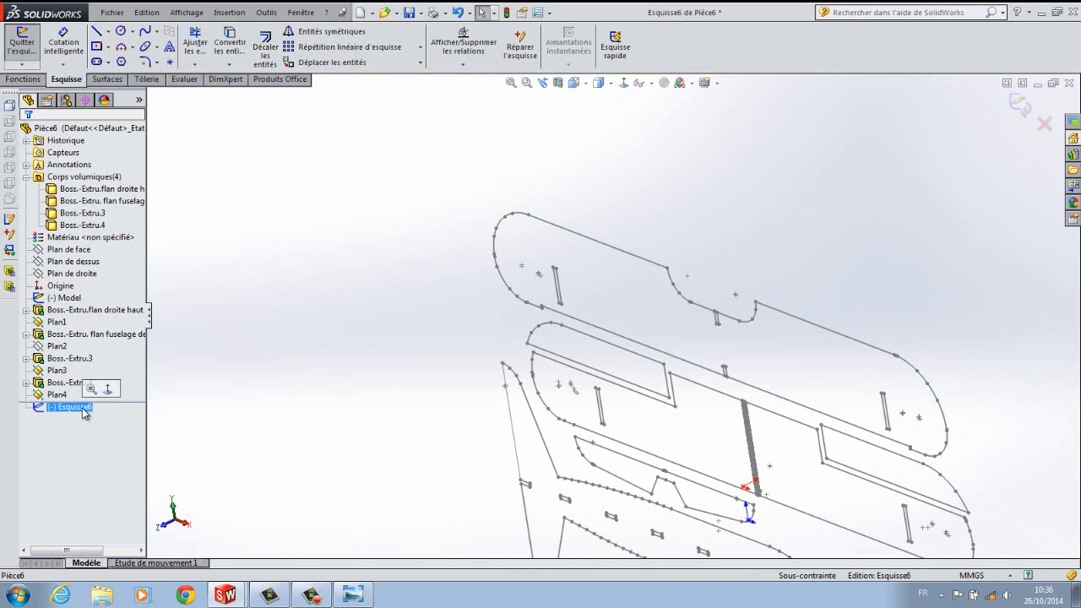
{"action": "left_click", "coordinate": [623, 83]}
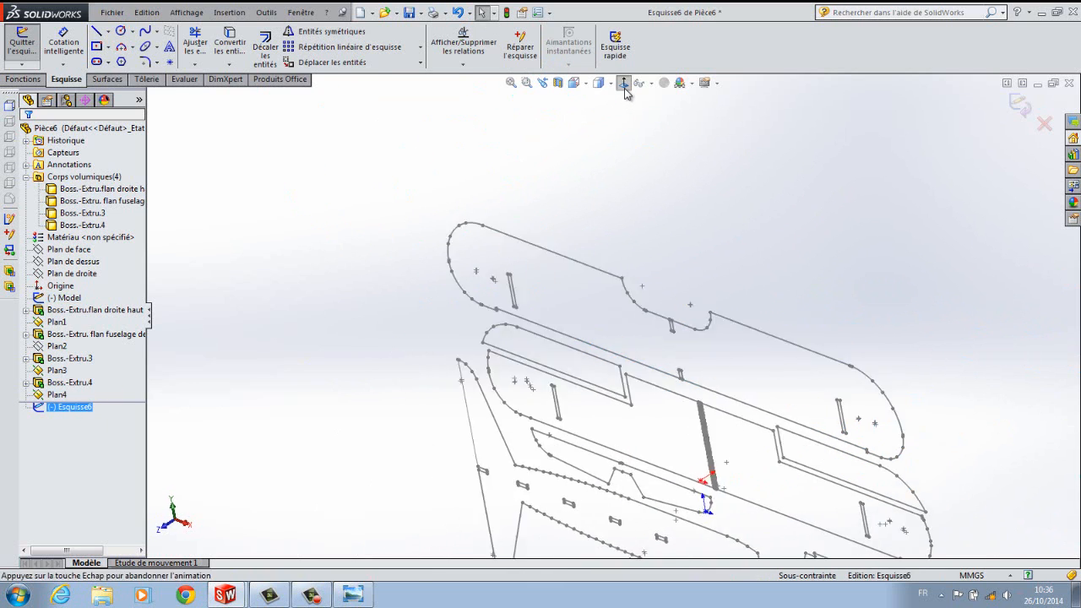
{"action": "scroll", "coordinate": [638, 494], "scroll_direction": "down", "scroll_amount": 4}
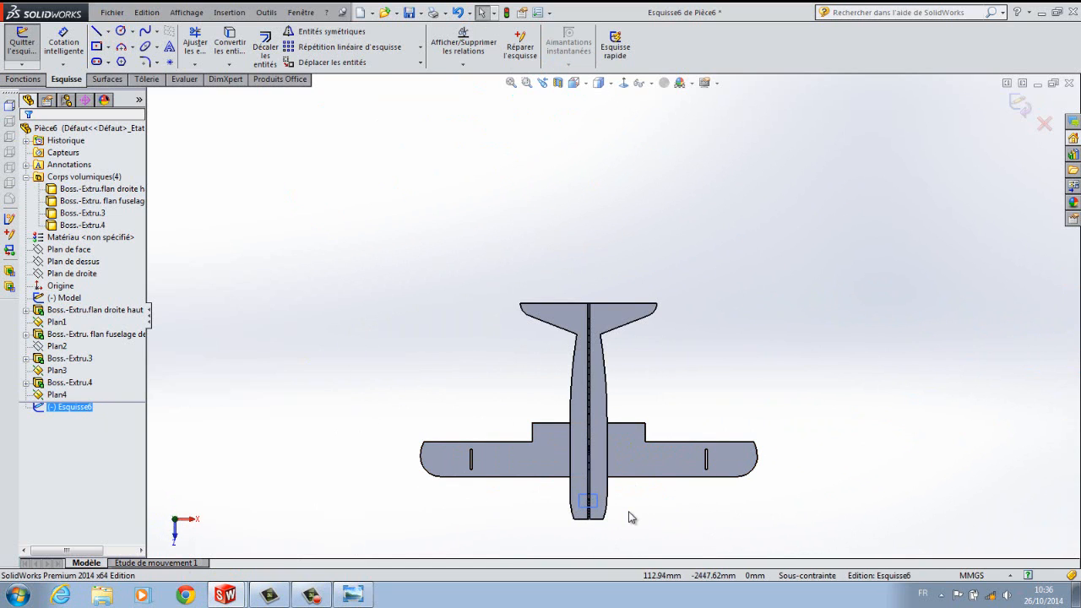
{"action": "key", "text": "ctrl+v"}
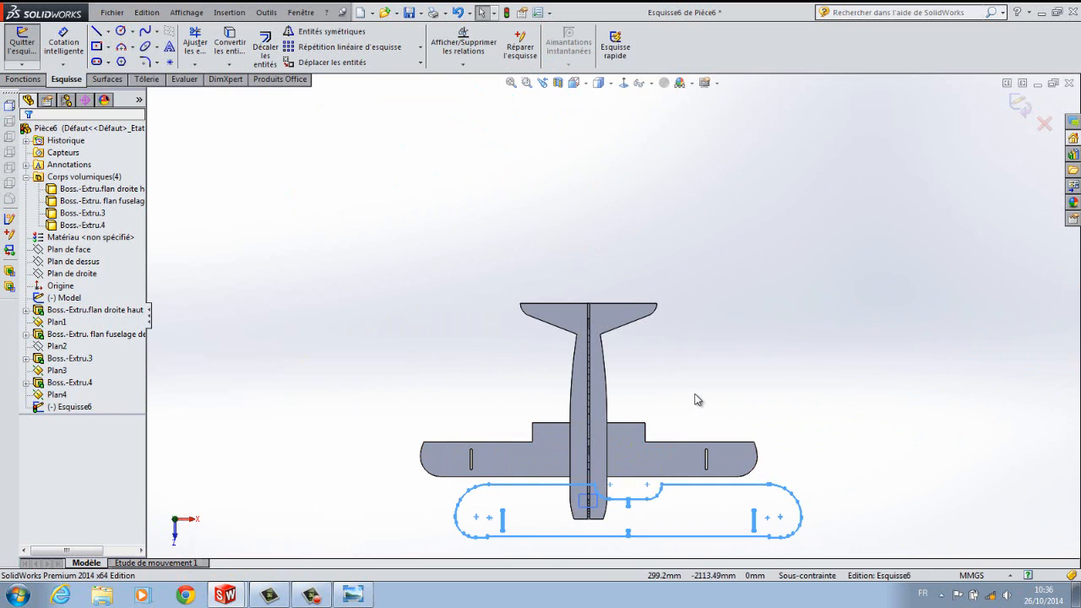
Move the wing profile from the corner of its front notch to the corner of the fuselage flank's front tab, using wireframe display.
{"action": "mouse_move", "coordinate": [704, 393]}
{"action": "middle_mouse_down"}
{"action": "mouse_move", "coordinate": [813, 381]}
{"action": "mouse_move", "coordinate": [709, 340]}
{"action": "mouse_move", "coordinate": [594, 256]}
{"action": "mouse_move", "coordinate": [644, 285]}
{"action": "mouse_move", "coordinate": [709, 290]}
{"action": "middle_mouse_up"}
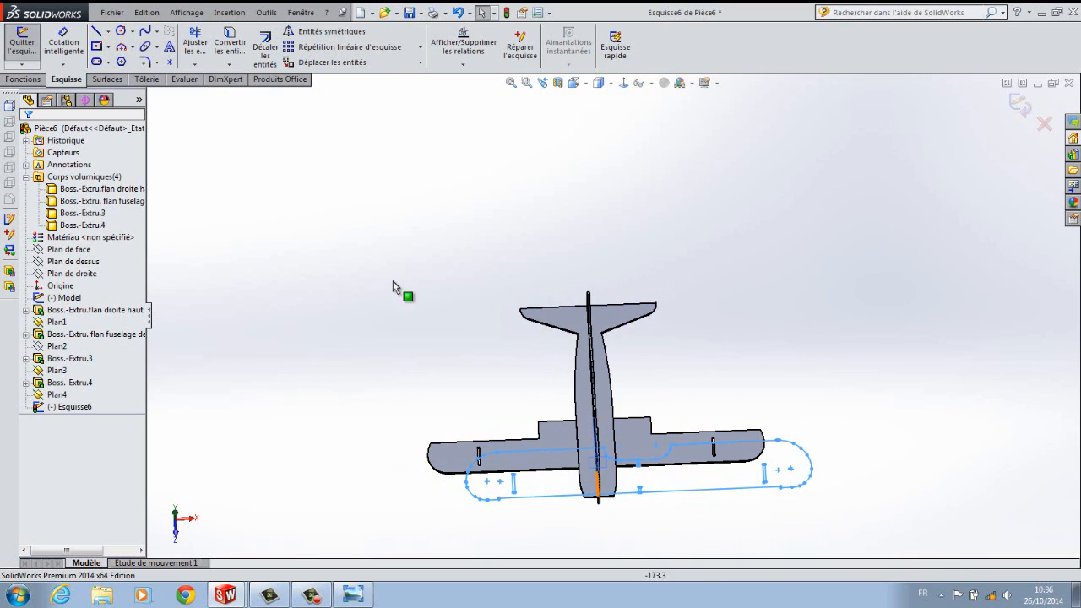
{"action": "left_click", "coordinate": [350, 64]}
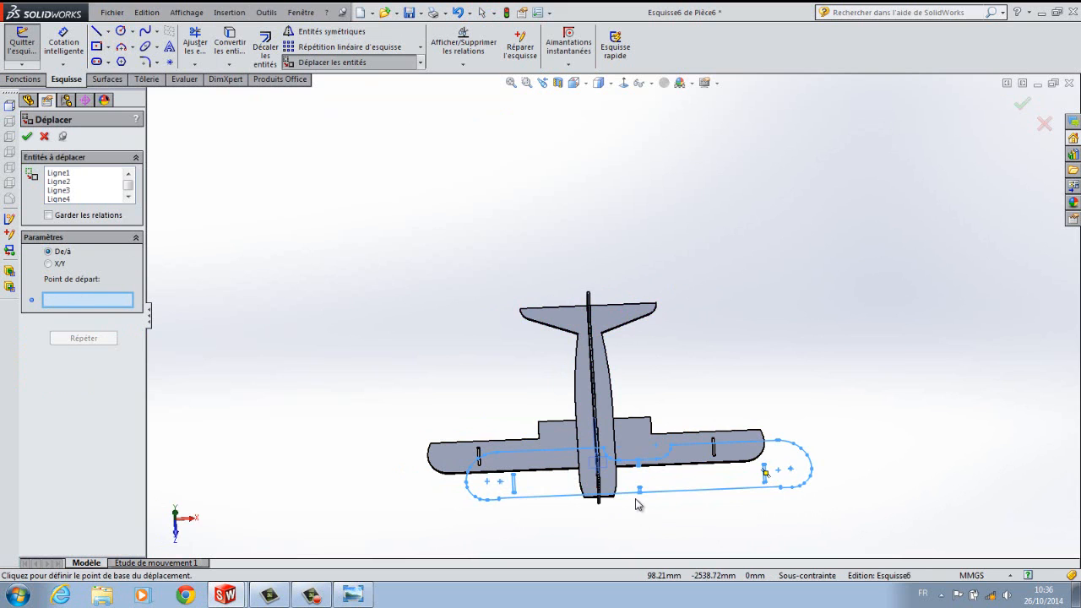
{"action": "scroll", "coordinate": [640, 498], "scroll_direction": "down", "scroll_amount": 6}
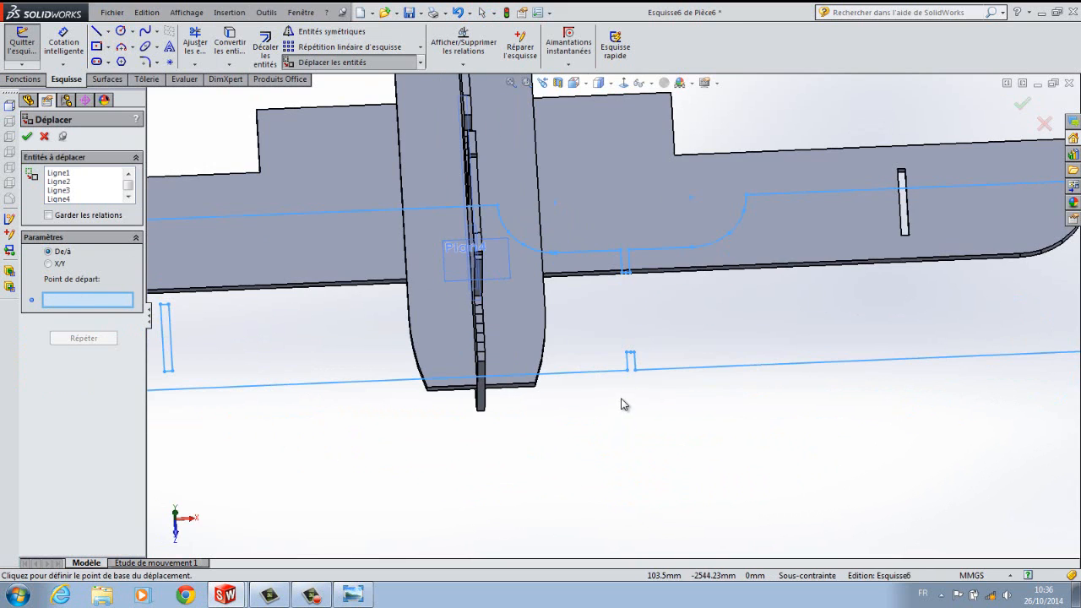
{"action": "scroll", "coordinate": [623, 404], "scroll_direction": "down", "scroll_amount": 2}
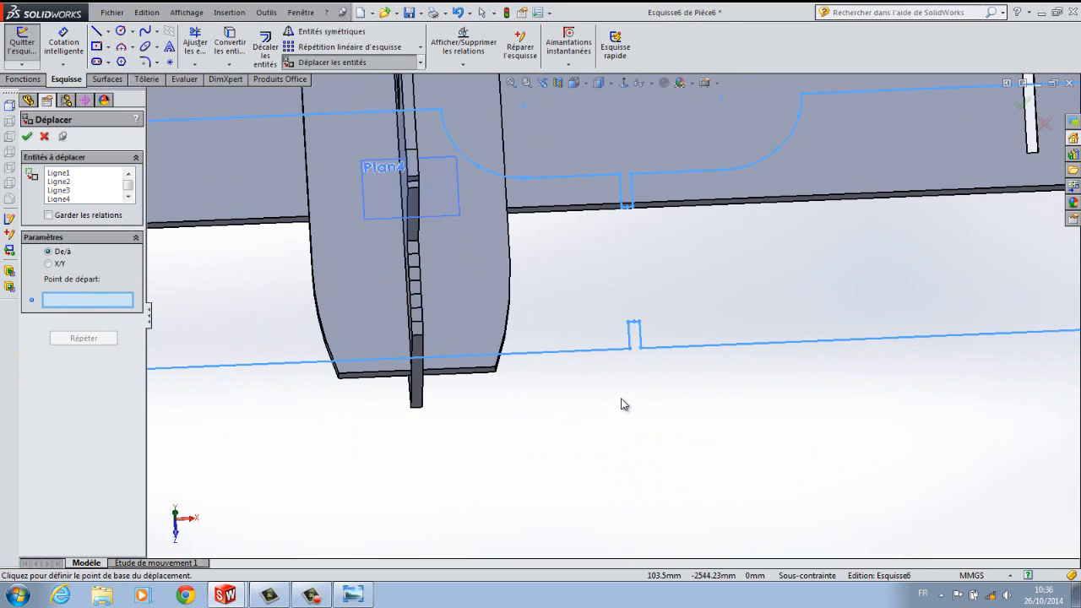
{"action": "left_click", "coordinate": [641, 349]}
{"action": "scroll", "coordinate": [413, 197], "scroll_direction": "down", "scroll_amount": 3}
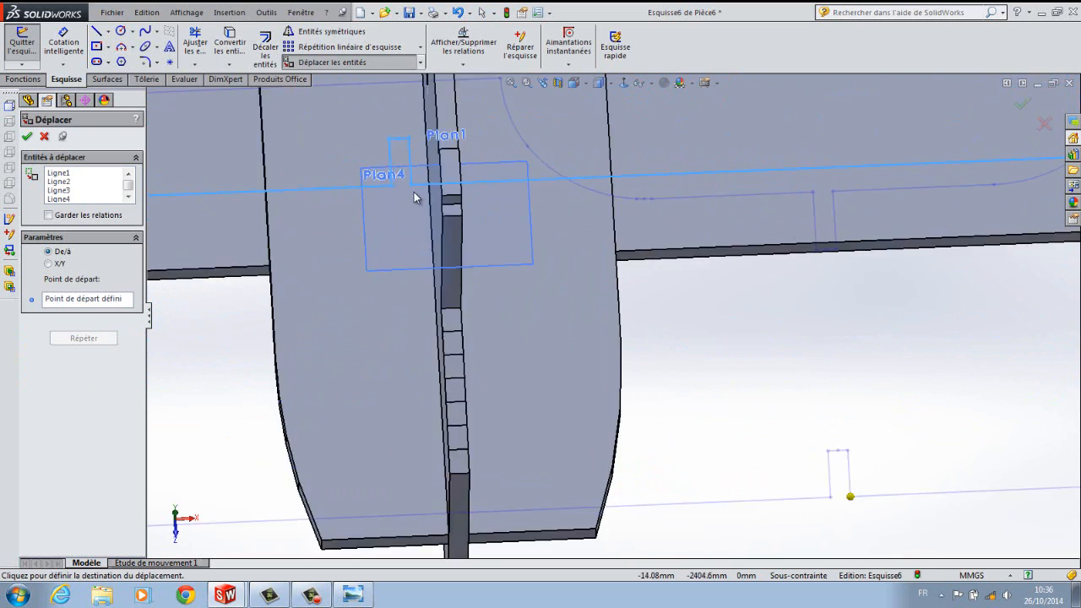
{"action": "scroll", "coordinate": [493, 239], "scroll_direction": "down", "scroll_amount": 3}
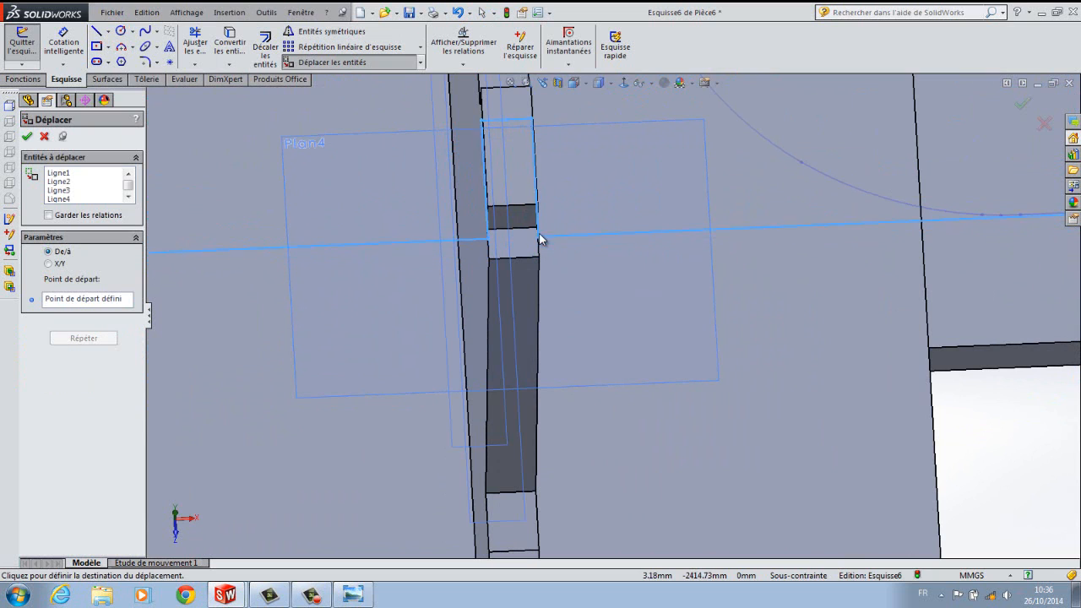
{"action": "left_click", "coordinate": [610, 83]}
{"action": "left_click", "coordinate": [601, 166]}
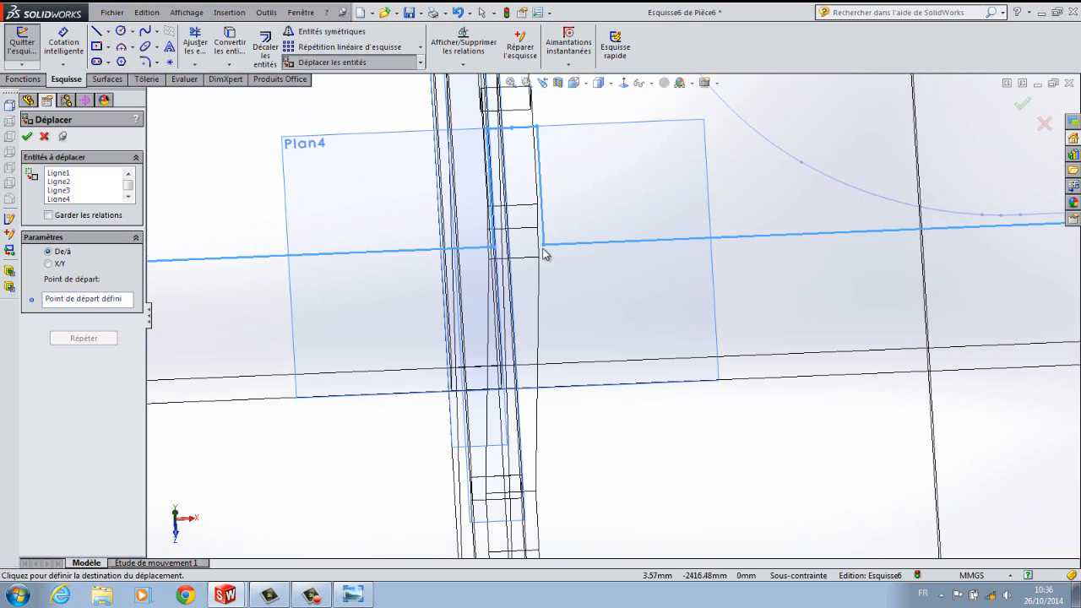
{"action": "middle_click_drag", "start_coordinate": [533, 259], "coordinate": [512, 265]}
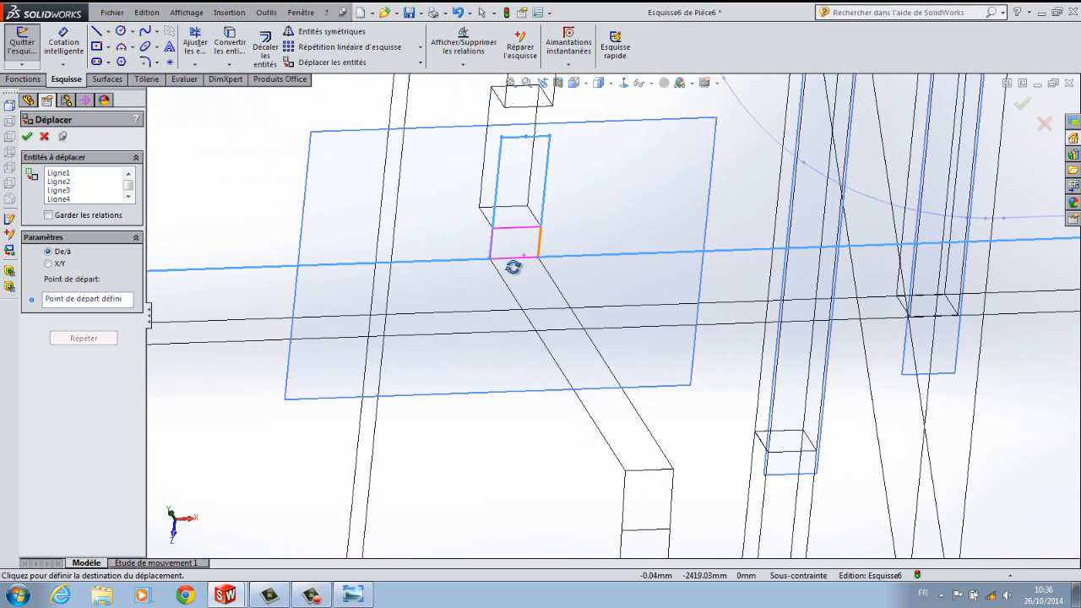
{"action": "left_click", "coordinate": [541, 228]}
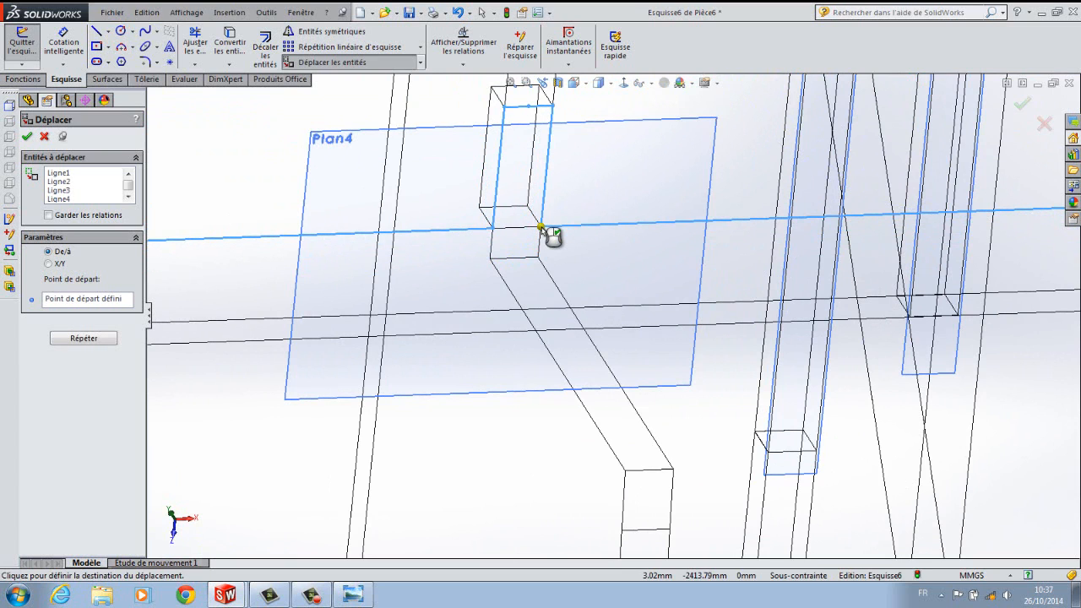
{"action": "right_click", "coordinate": [541, 227]}
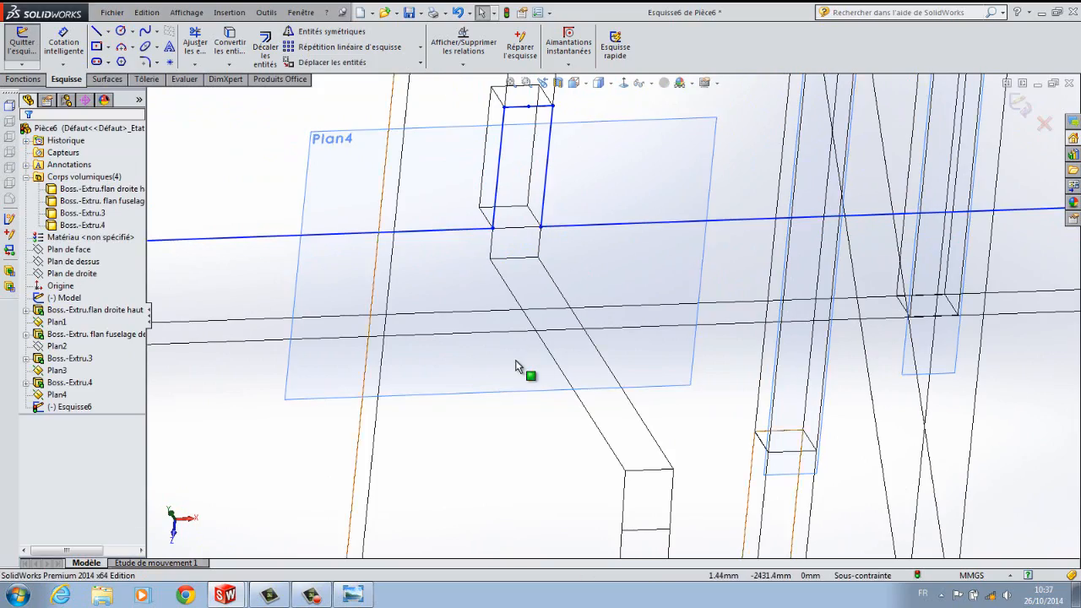
Examine how the moved wing profile's front and rear notches line up with the tabs on the fuselage flank.
{"action": "scroll", "coordinate": [514, 372], "scroll_direction": "up", "scroll_amount": 6}
{"action": "mouse_move", "coordinate": [489, 430]}
{"action": "middle_mouse_down"}
{"action": "mouse_move", "coordinate": [519, 415]}
{"action": "mouse_move", "coordinate": [557, 441]}
{"action": "mouse_move", "coordinate": [550, 464]}
{"action": "middle_mouse_up"}
{"action": "scroll", "coordinate": [744, 241], "scroll_direction": "down", "scroll_amount": 7}
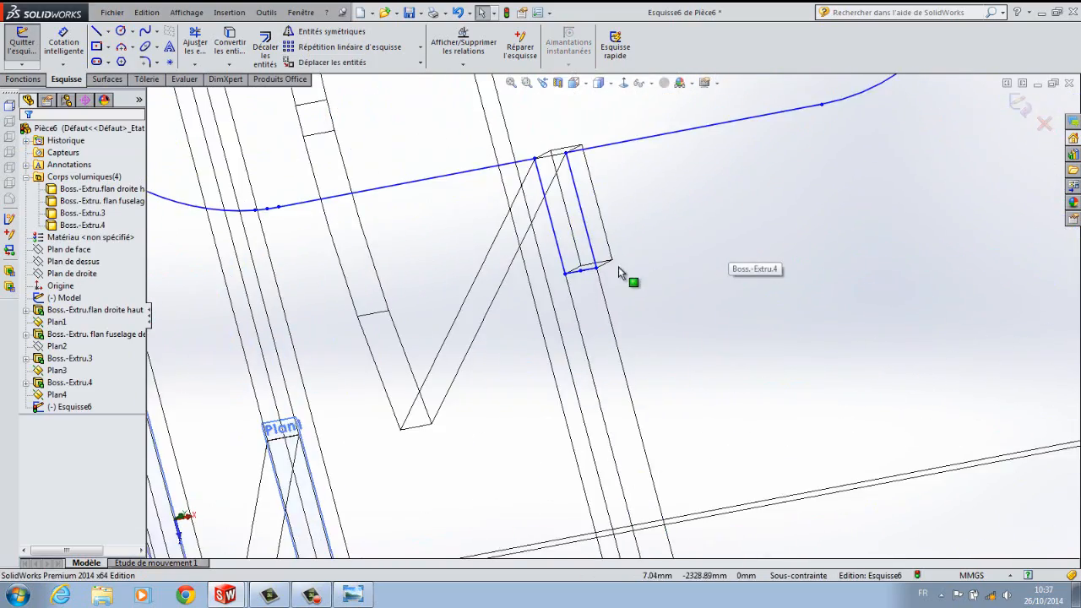
{"action": "scroll", "coordinate": [622, 329], "scroll_direction": "up", "scroll_amount": 5}
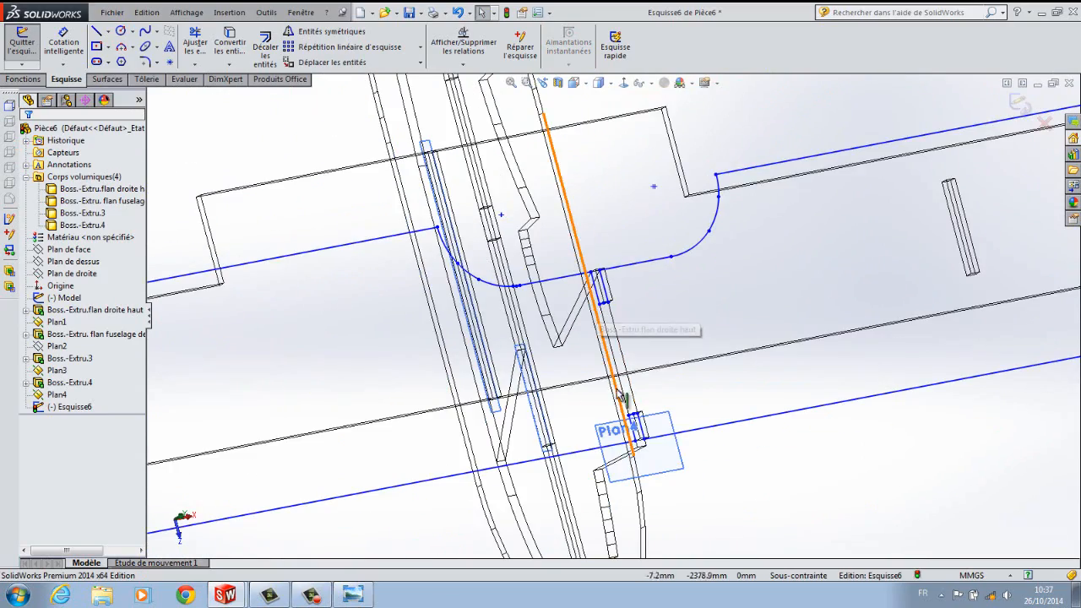
{"action": "scroll", "coordinate": [625, 410], "scroll_direction": "down", "scroll_amount": 2}
{"action": "scroll", "coordinate": [652, 397], "scroll_direction": "up", "scroll_amount": 4}
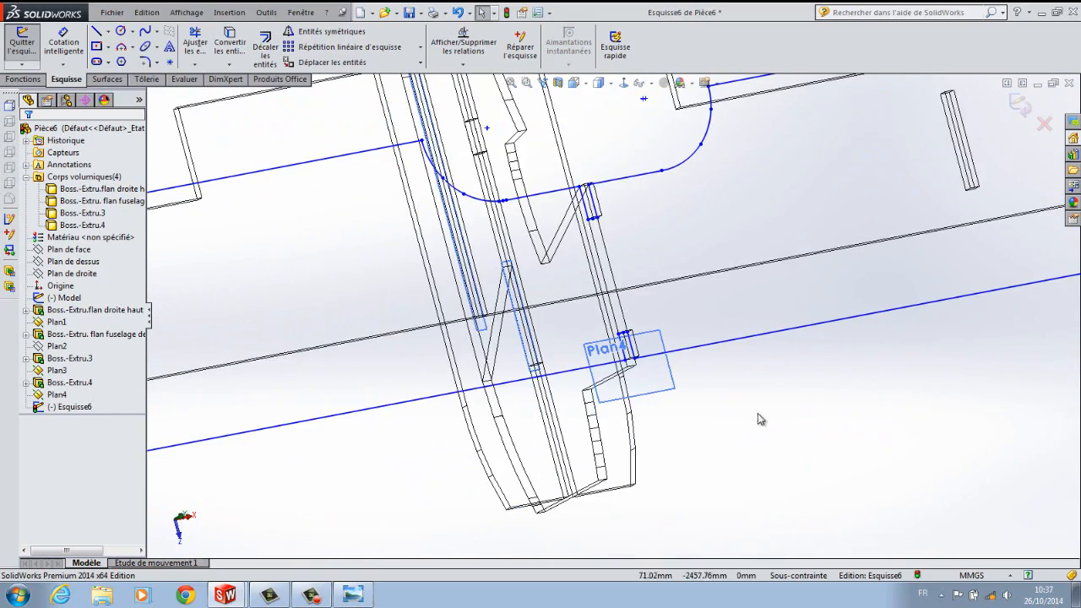
{"action": "middle_click_drag", "start_coordinate": [793, 440], "coordinate": [676, 373]}
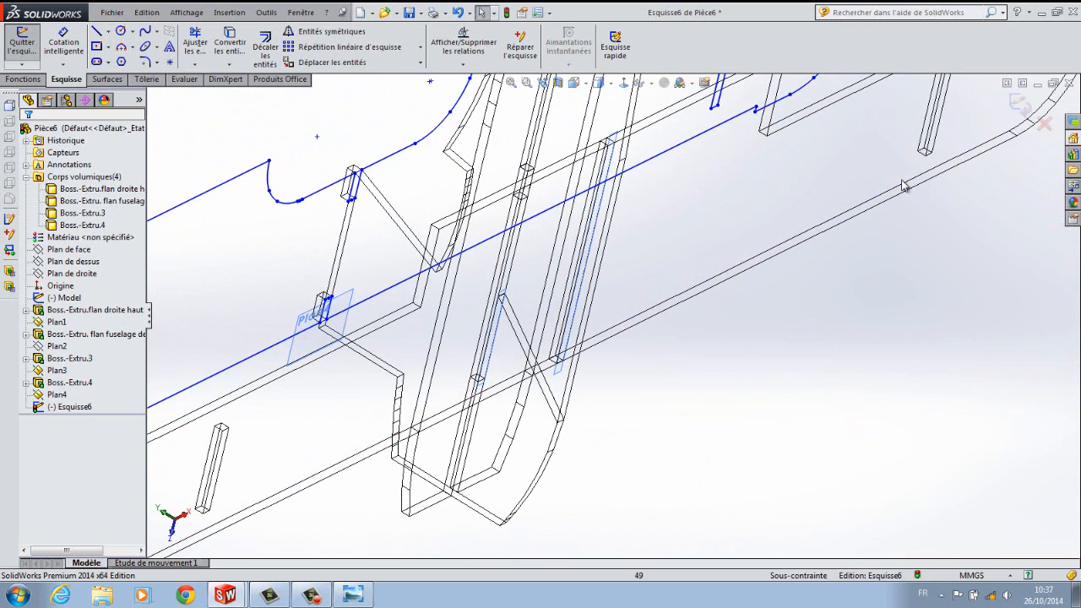
View the wooden biplane picture on the desktop and return to the Pièce6 window in SolidWorks.
{"action": "left_click", "coordinate": [1078, 596]}
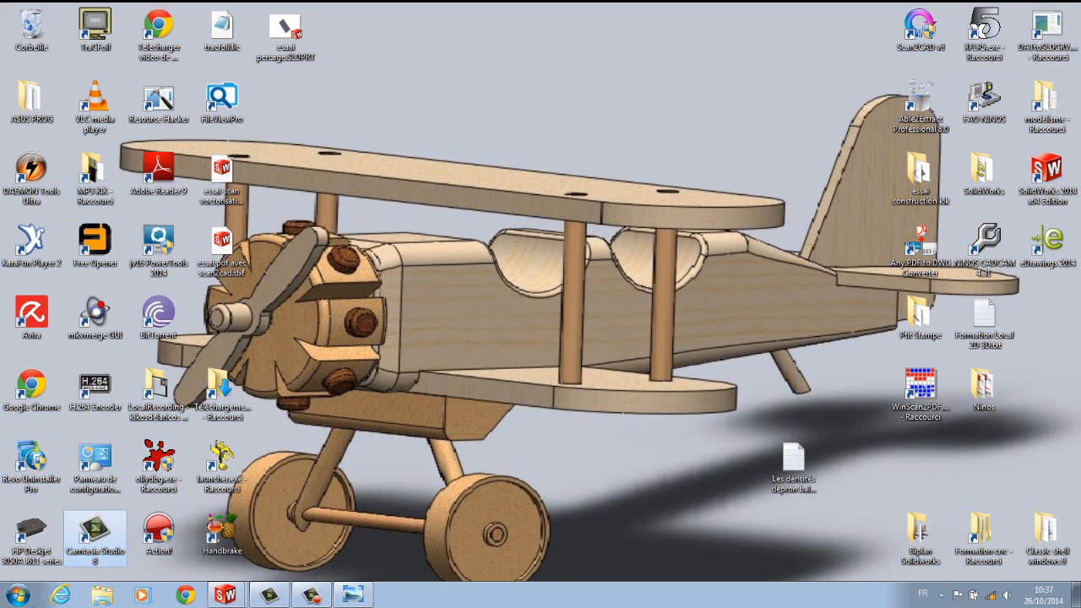
{"action": "left_click", "coordinate": [224, 596]}
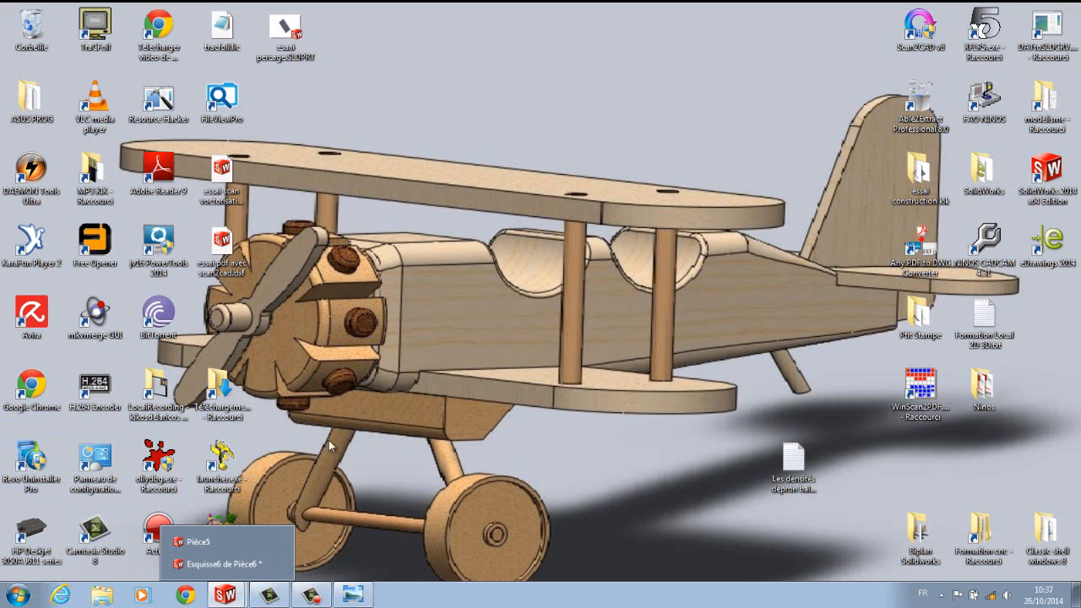
{"action": "left_click", "coordinate": [214, 546]}
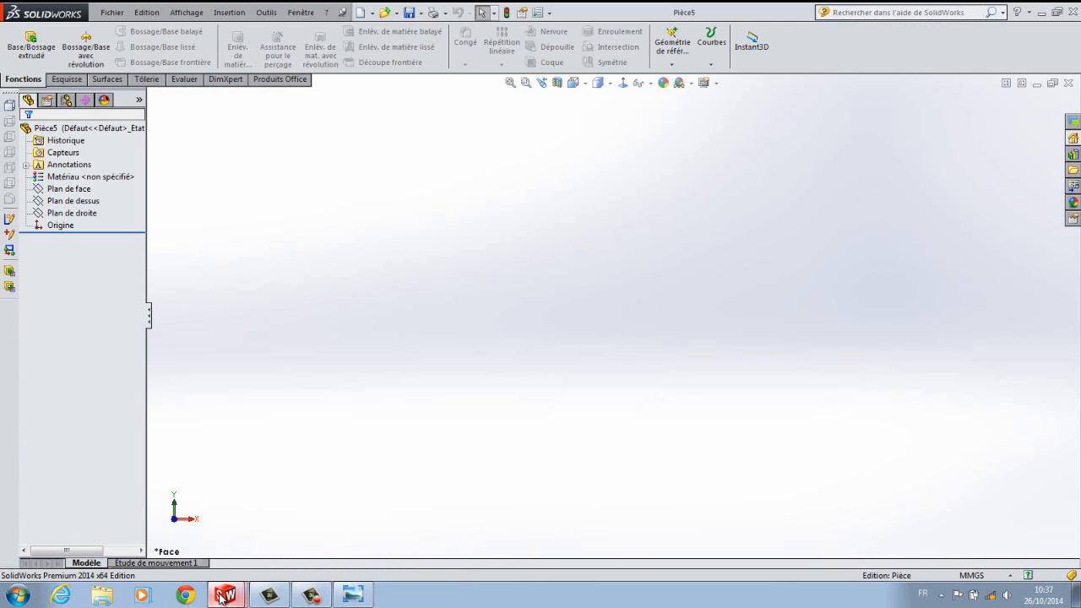
{"action": "left_click", "coordinate": [224, 596]}
{"action": "left_click", "coordinate": [228, 564]}
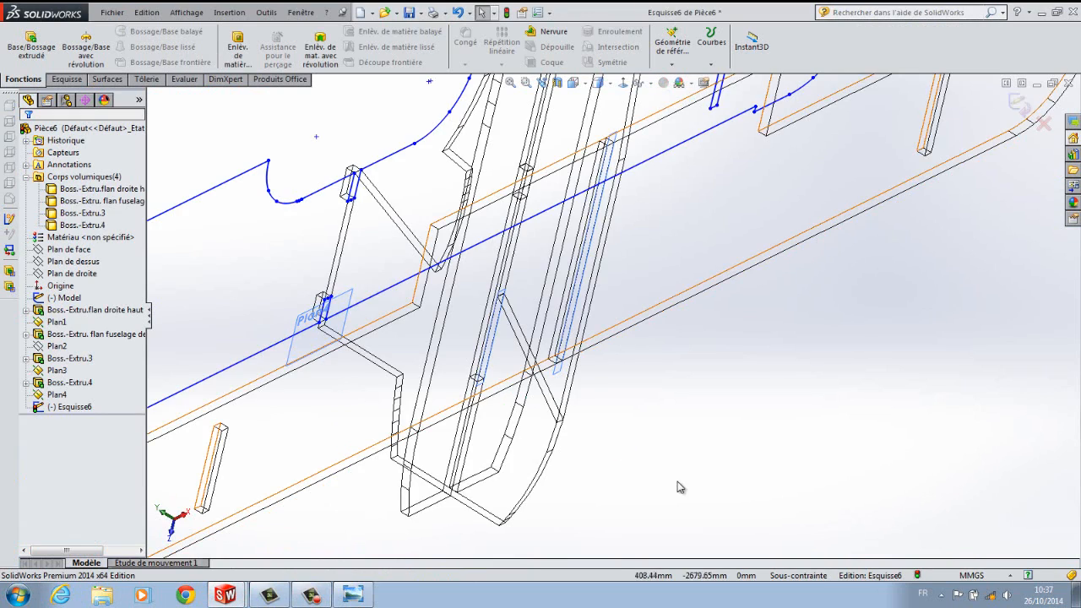
Set up a 6 mm blind boss extrusion of the upper wing sketch with result merging off, and display the model shaded with edges.
{"action": "scroll", "coordinate": [592, 473], "scroll_direction": "up", "scroll_amount": 5}
{"action": "mouse_move", "coordinate": [565, 451]}
{"action": "middle_mouse_down"}
{"action": "mouse_move", "coordinate": [608, 437]}
{"action": "mouse_move", "coordinate": [477, 478]}
{"action": "middle_mouse_up"}
{"action": "left_click", "coordinate": [80, 407]}
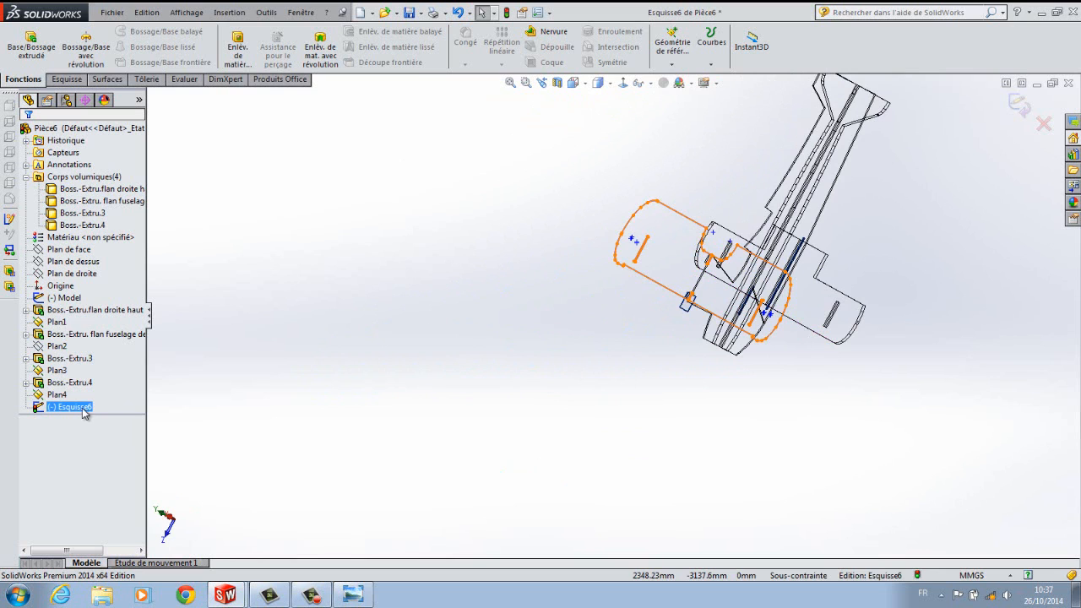
{"action": "left_click", "coordinate": [40, 54]}
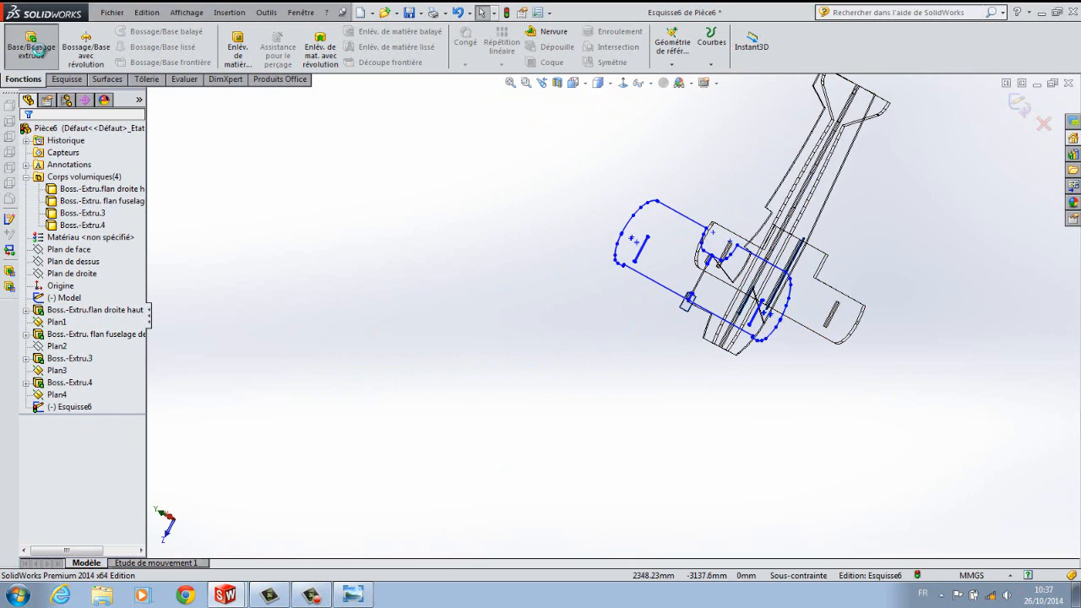
{"action": "mouse_move", "coordinate": [835, 463]}
{"action": "middle_mouse_down"}
{"action": "mouse_move", "coordinate": [810, 451]}
{"action": "mouse_move", "coordinate": [846, 514]}
{"action": "middle_mouse_up"}
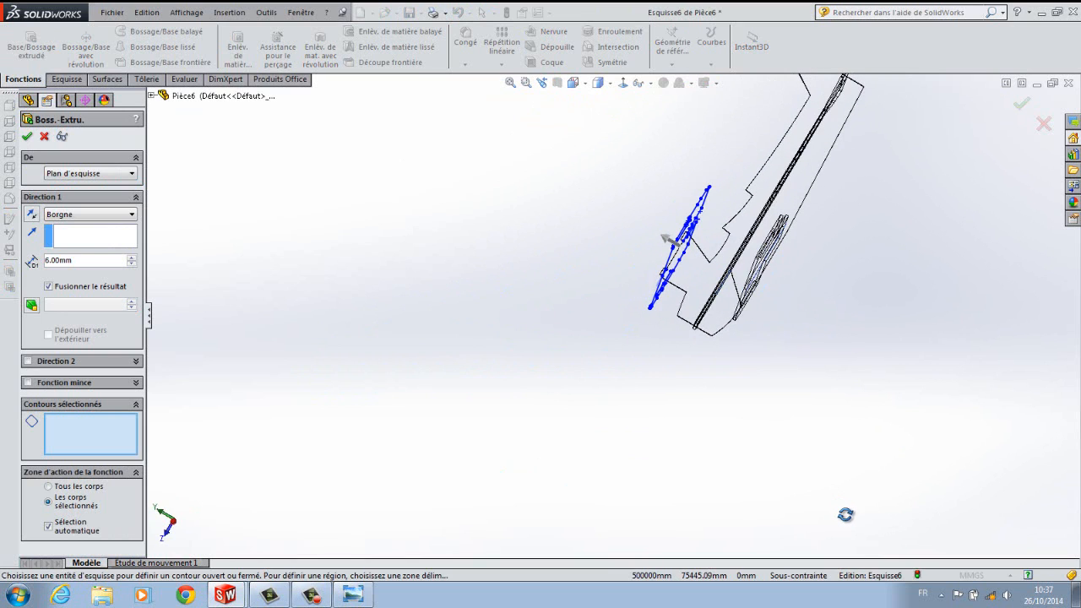
{"action": "left_click", "coordinate": [608, 84]}
{"action": "left_click", "coordinate": [605, 102]}
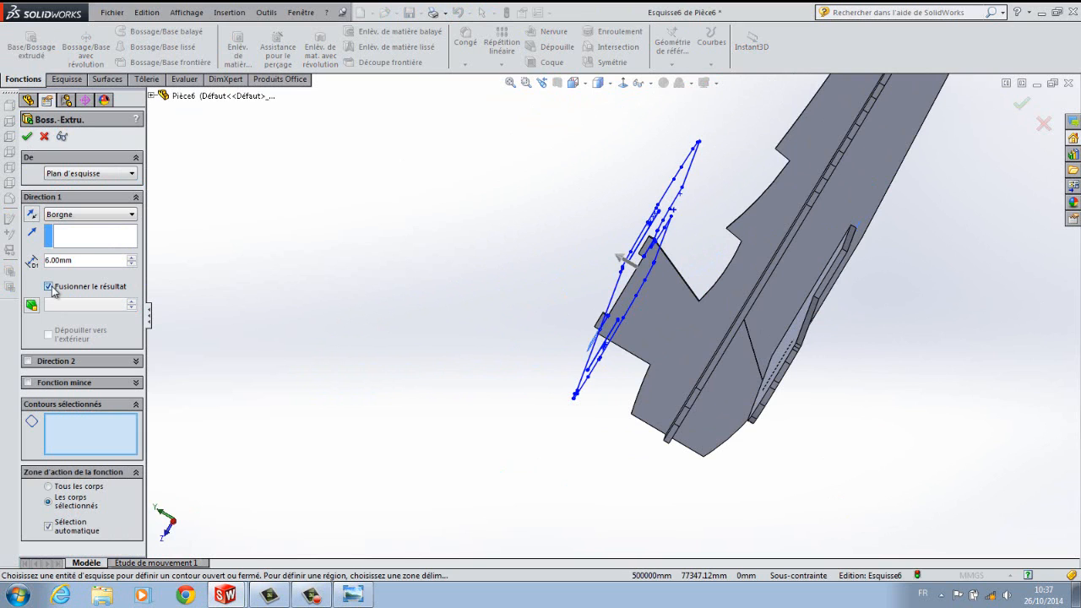
{"action": "left_click", "coordinate": [49, 287]}
{"action": "middle_click_drag", "start_coordinate": [359, 331], "coordinate": [356, 334]}
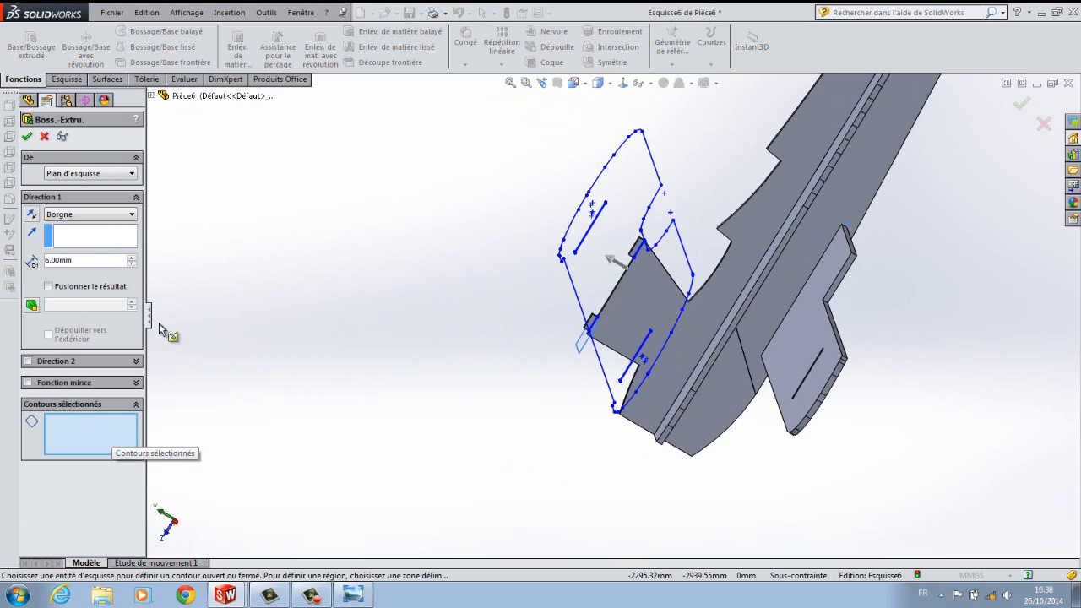
Choose the upper wing's closed region as the extrusion contour and complete the extrusion.
{"action": "left_click", "coordinate": [26, 137]}
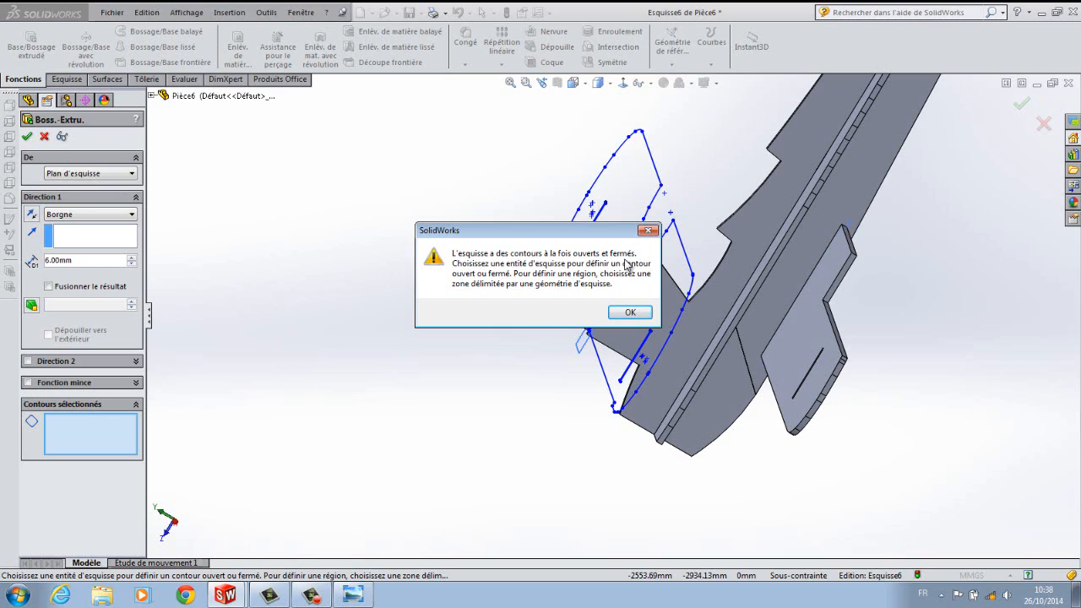
{"action": "left_click", "coordinate": [629, 314]}
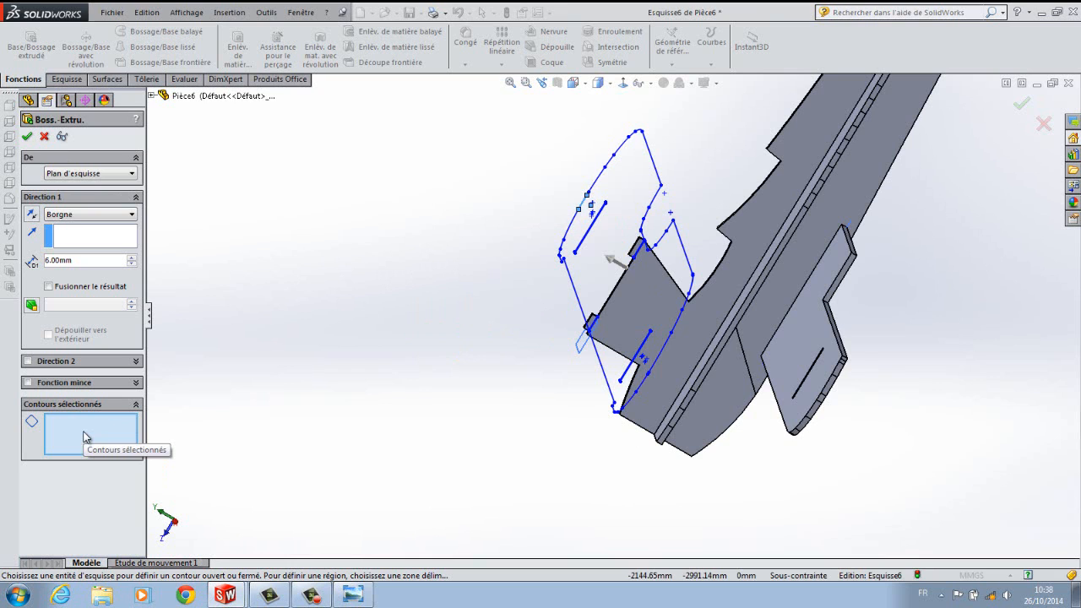
{"action": "left_click", "coordinate": [655, 318]}
{"action": "mouse_move", "coordinate": [446, 414]}
{"action": "middle_mouse_down"}
{"action": "mouse_move", "coordinate": [473, 398]}
{"action": "mouse_move", "coordinate": [473, 414]}
{"action": "mouse_move", "coordinate": [506, 428]}
{"action": "mouse_move", "coordinate": [425, 410]}
{"action": "mouse_move", "coordinate": [432, 420]}
{"action": "middle_mouse_up"}
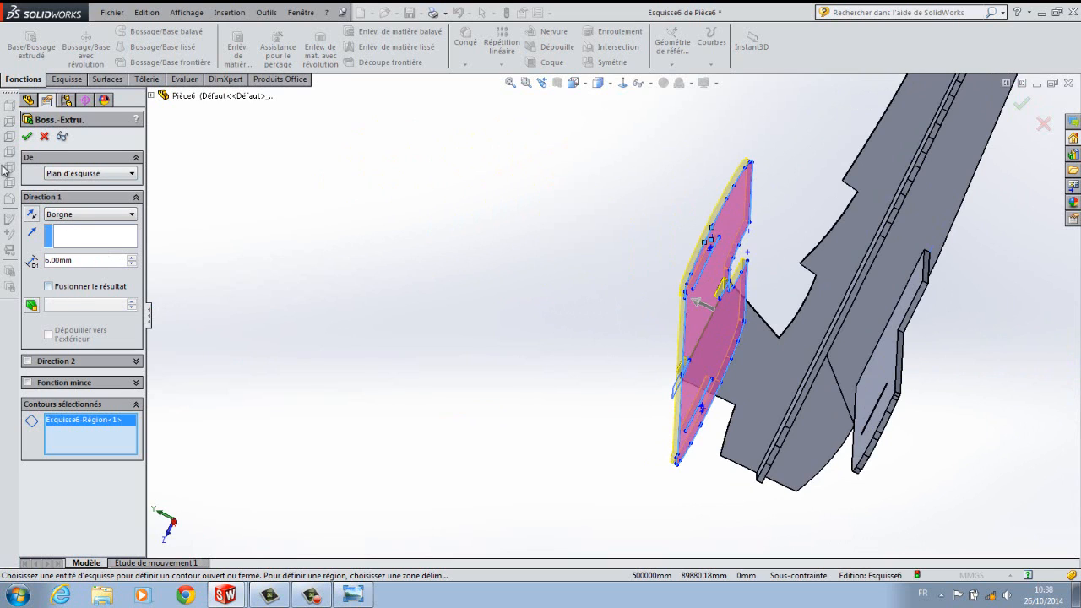
{"action": "left_click", "coordinate": [28, 137]}
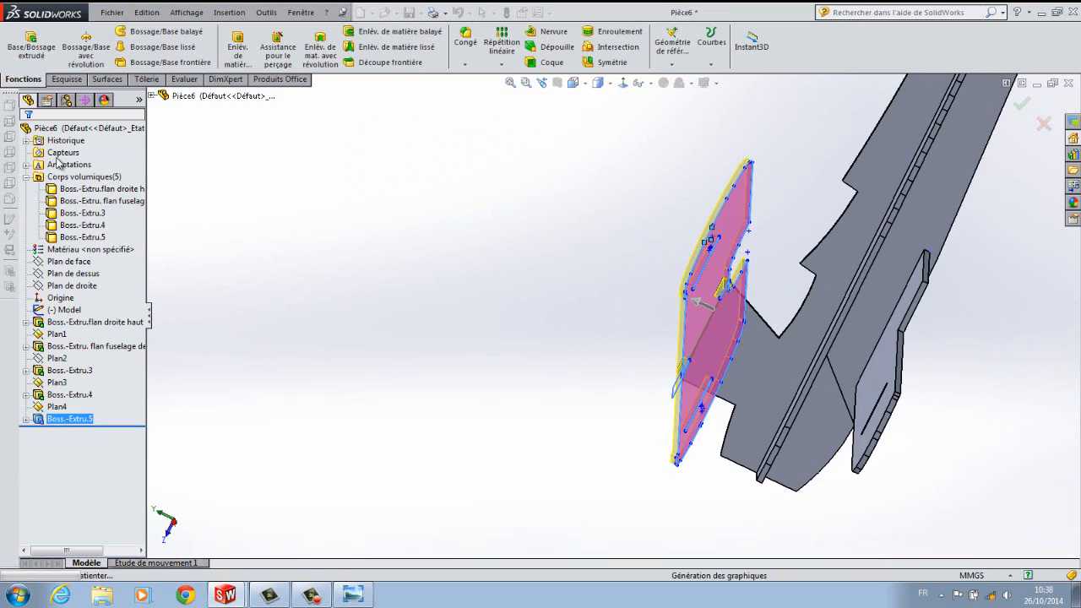
Examine the upper wing's fit on the fuselage and the step in its front edge near the wing tip, checking the step edge's length.
{"action": "middle_click_drag", "start_coordinate": [521, 499], "coordinate": [799, 446]}
{"action": "scroll", "coordinate": [809, 311], "scroll_direction": "down", "scroll_amount": 6}
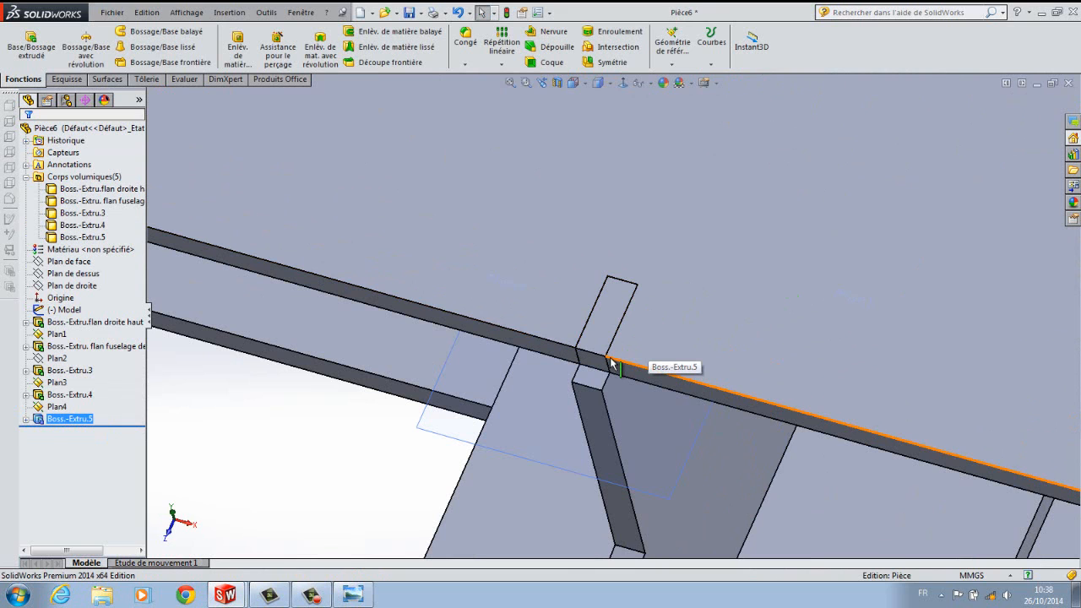
{"action": "scroll", "coordinate": [614, 359], "scroll_direction": "up", "scroll_amount": 4}
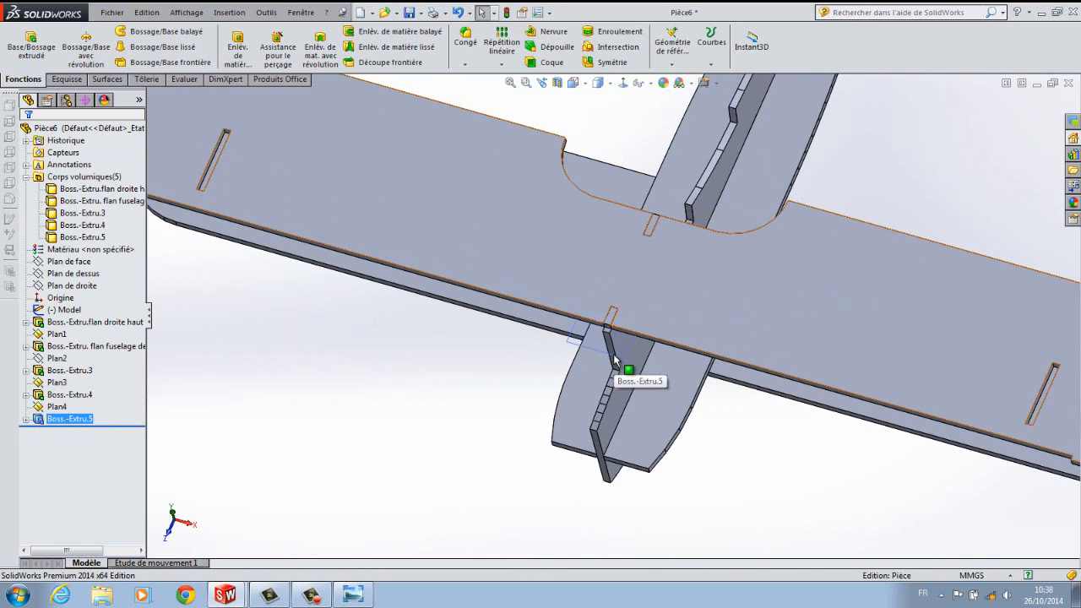
{"action": "scroll", "coordinate": [411, 310], "scroll_direction": "up", "scroll_amount": 3}
{"action": "scroll", "coordinate": [324, 250], "scroll_direction": "down", "scroll_amount": 4}
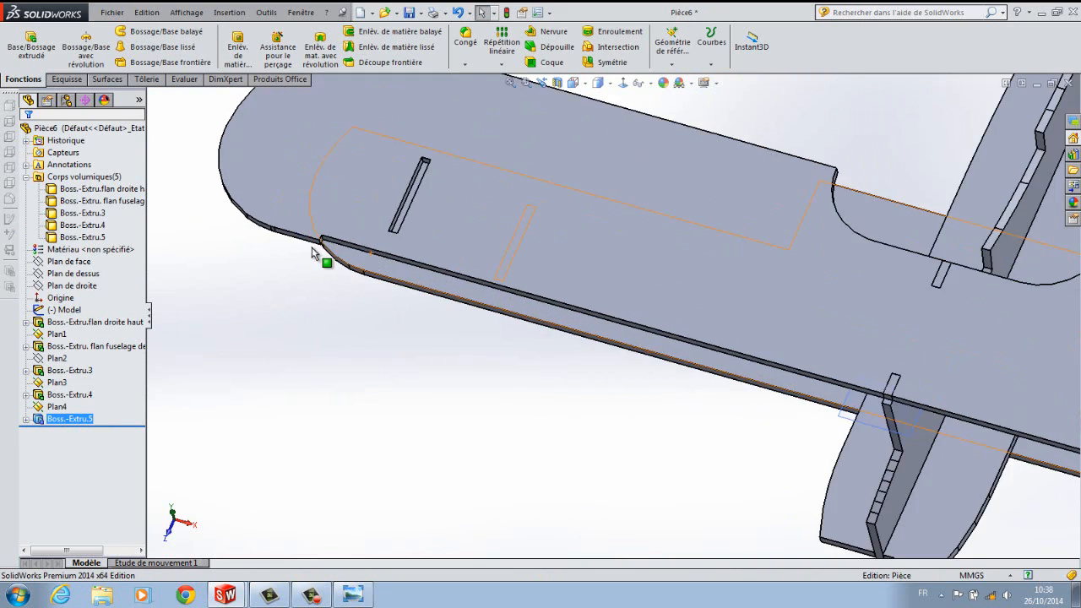
{"action": "scroll", "coordinate": [356, 256], "scroll_direction": "down", "scroll_amount": 3}
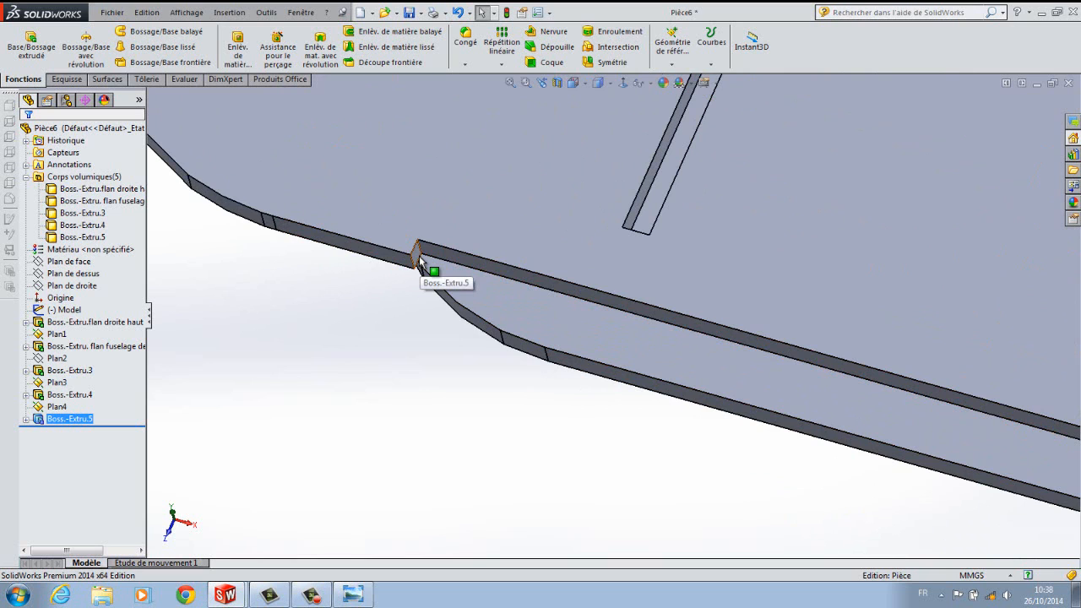
{"action": "scroll", "coordinate": [420, 262], "scroll_direction": "up", "scroll_amount": 3}
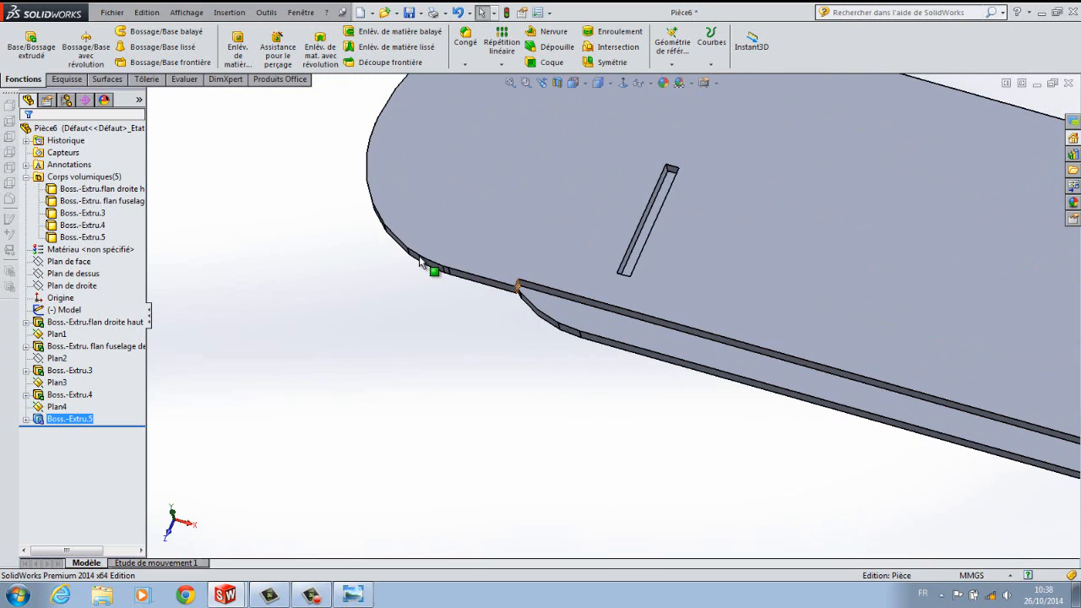
{"action": "middle_click_drag", "start_coordinate": [521, 369], "coordinate": [488, 378]}
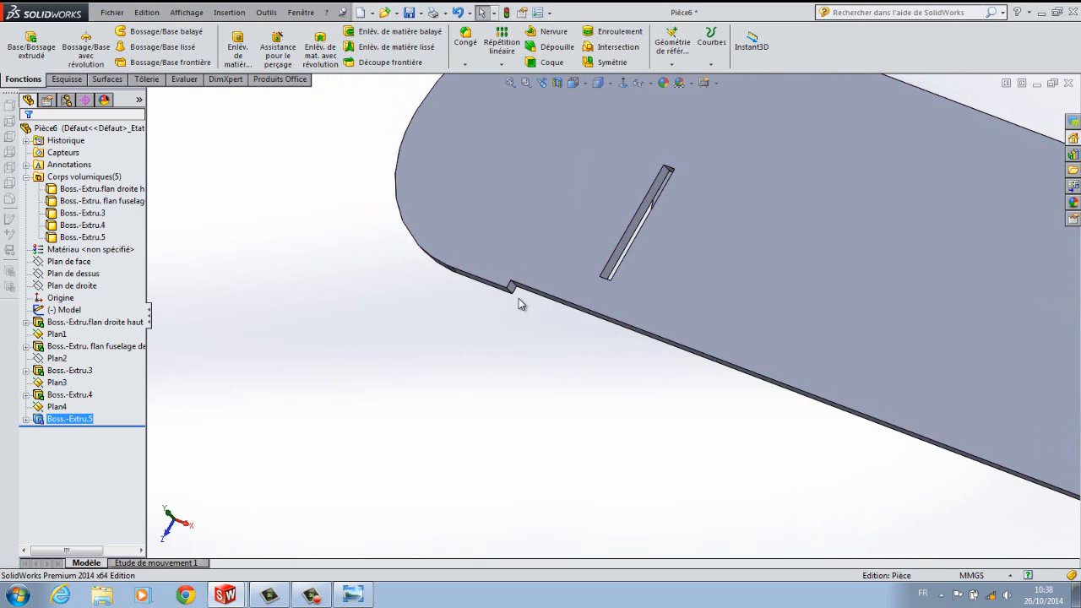
{"action": "scroll", "coordinate": [519, 298], "scroll_direction": "down", "scroll_amount": 5}
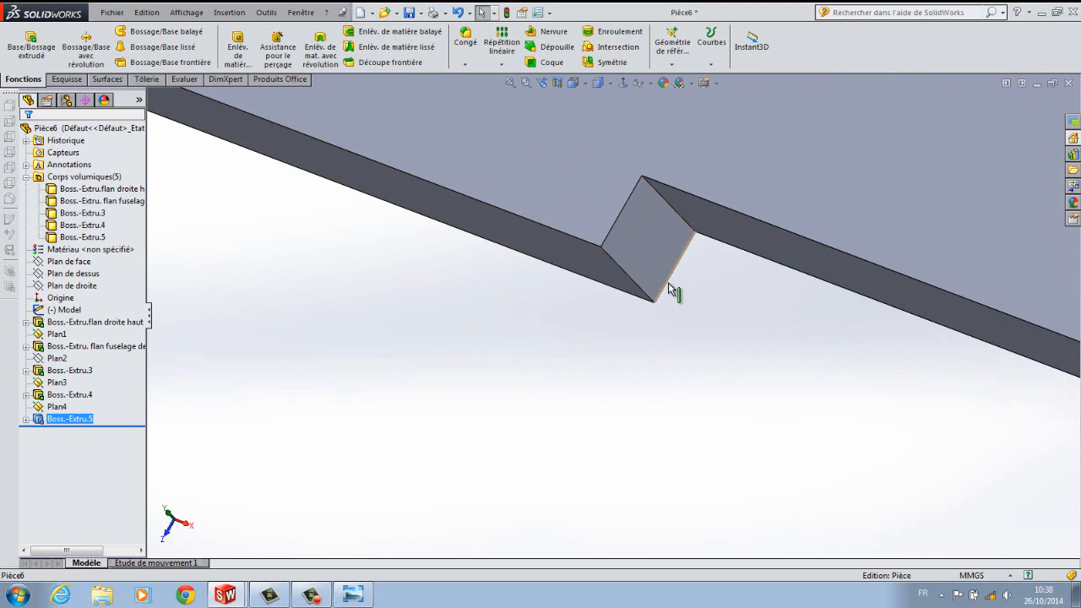
{"action": "left_click", "coordinate": [669, 289]}
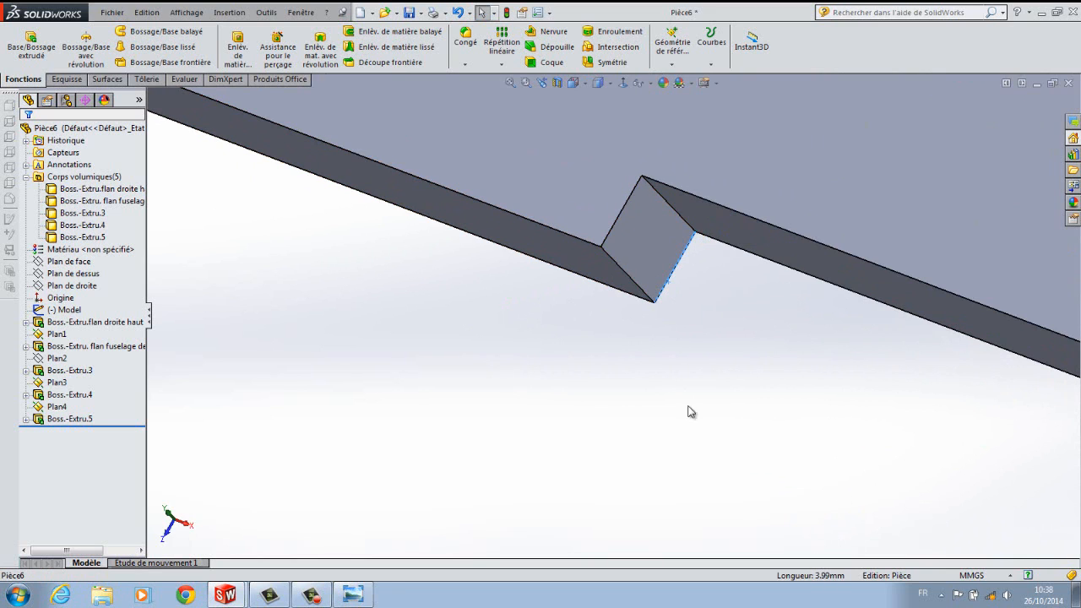
Check the thickness edge of the upper wing's front step and examine the strut slots in both wings.
{"action": "left_click", "coordinate": [629, 275]}
{"action": "scroll", "coordinate": [595, 404], "scroll_direction": "up", "scroll_amount": 5}
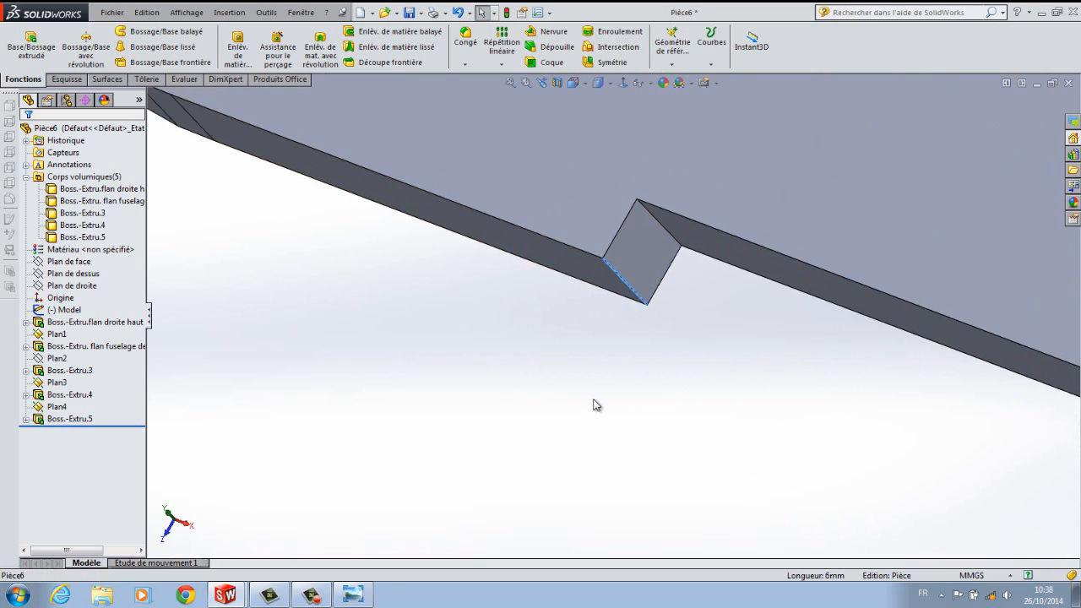
{"action": "scroll", "coordinate": [595, 405], "scroll_direction": "up", "scroll_amount": 4}
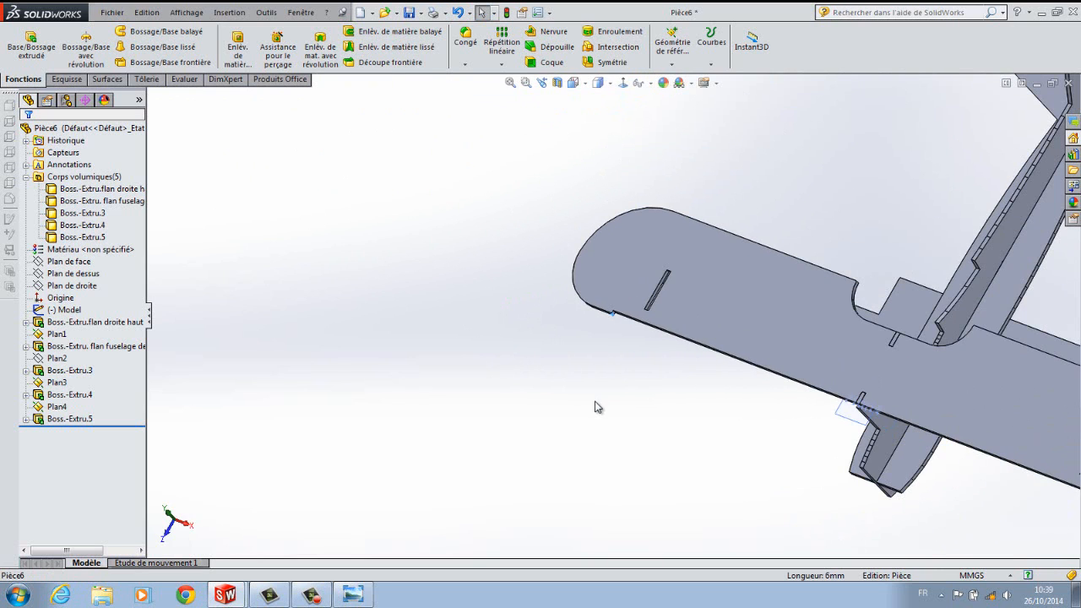
{"action": "middle_click_drag", "start_coordinate": [594, 407], "coordinate": [575, 351]}
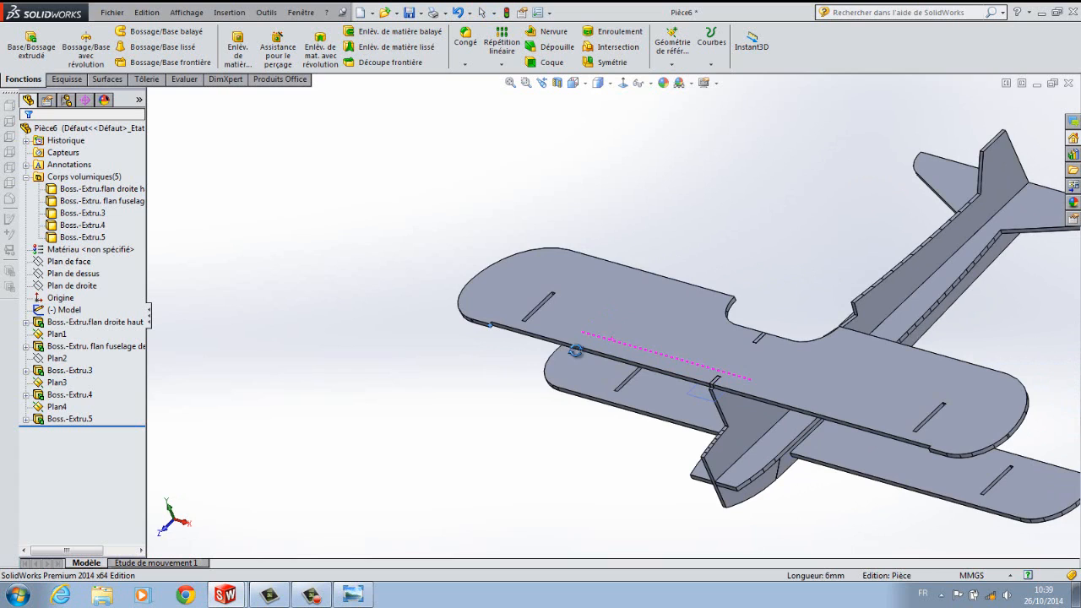
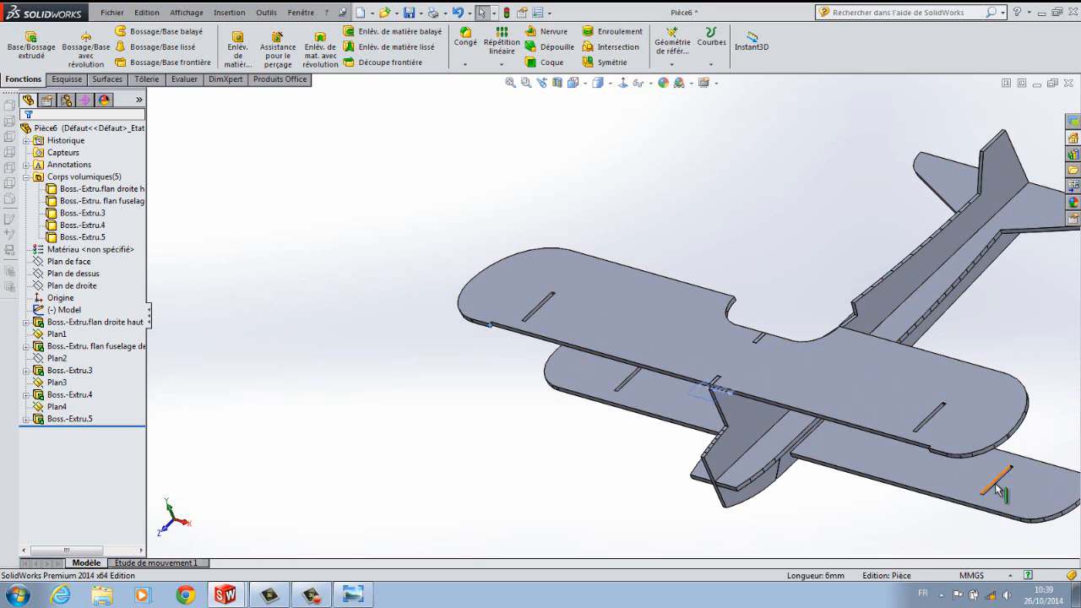
{"action": "scroll", "coordinate": [617, 492], "scroll_direction": "up", "scroll_amount": 3}
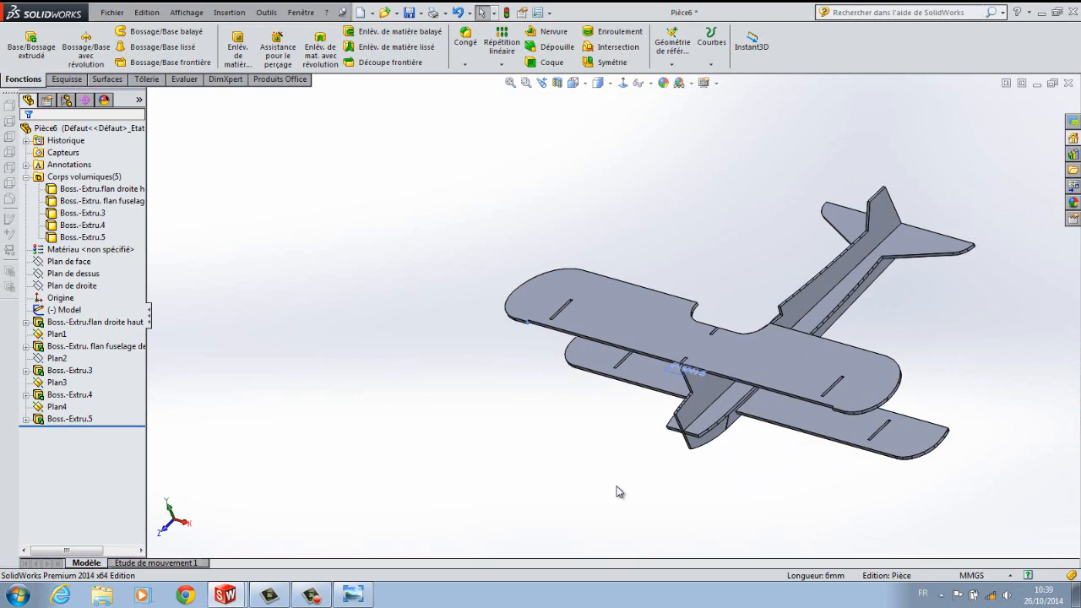
{"action": "middle_click_drag", "start_coordinate": [615, 492], "coordinate": [572, 466]}
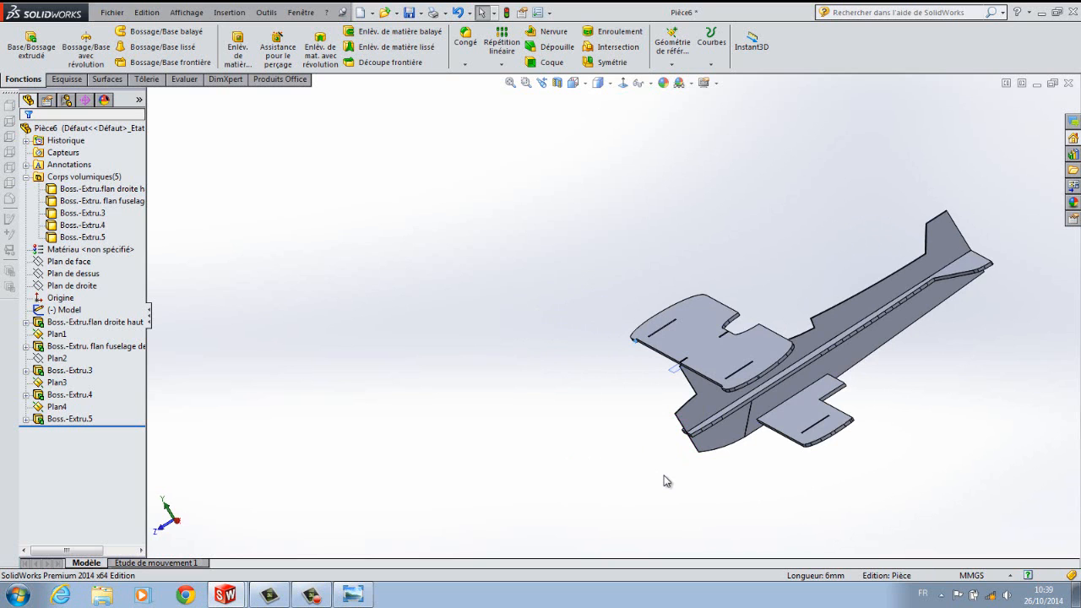
{"action": "mouse_move", "coordinate": [765, 496]}
{"action": "middle_mouse_down"}
{"action": "mouse_move", "coordinate": [856, 442]}
{"action": "mouse_move", "coordinate": [863, 420]}
{"action": "middle_mouse_up"}
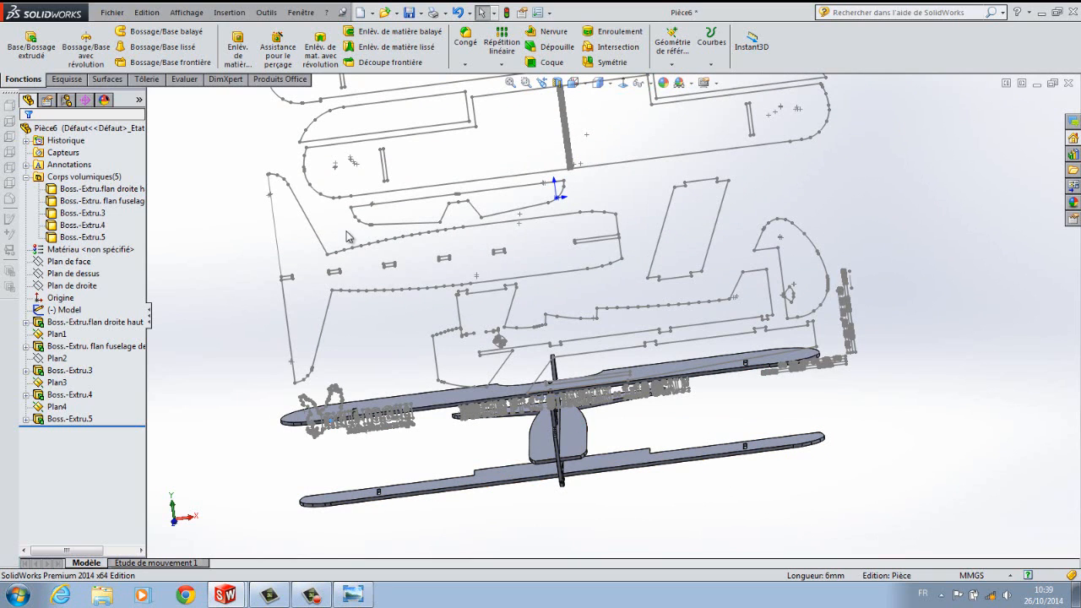
Start a reference plane, try a corner of the upper wing's strut slot as a reference, and clear all picked references.
{"action": "left_click", "coordinate": [674, 66]}
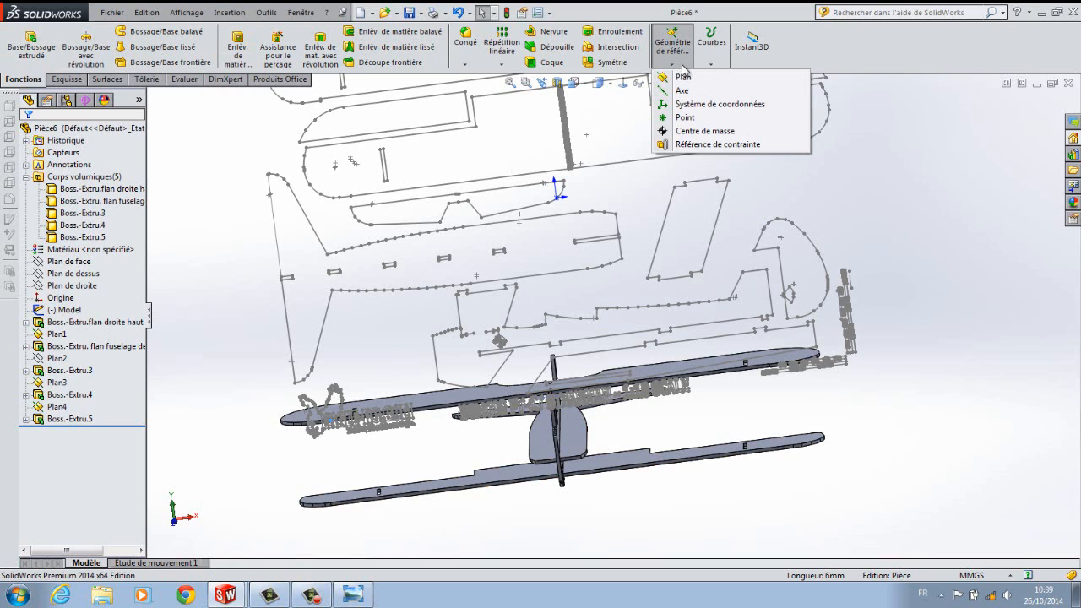
{"action": "left_click", "coordinate": [682, 78]}
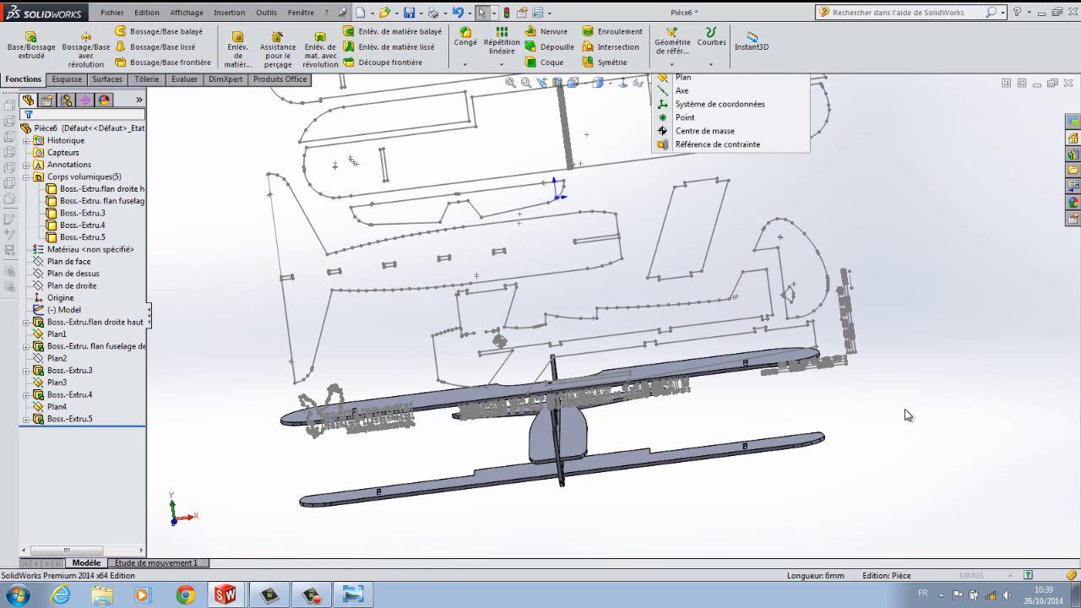
{"action": "middle_click_drag", "start_coordinate": [899, 432], "coordinate": [898, 516]}
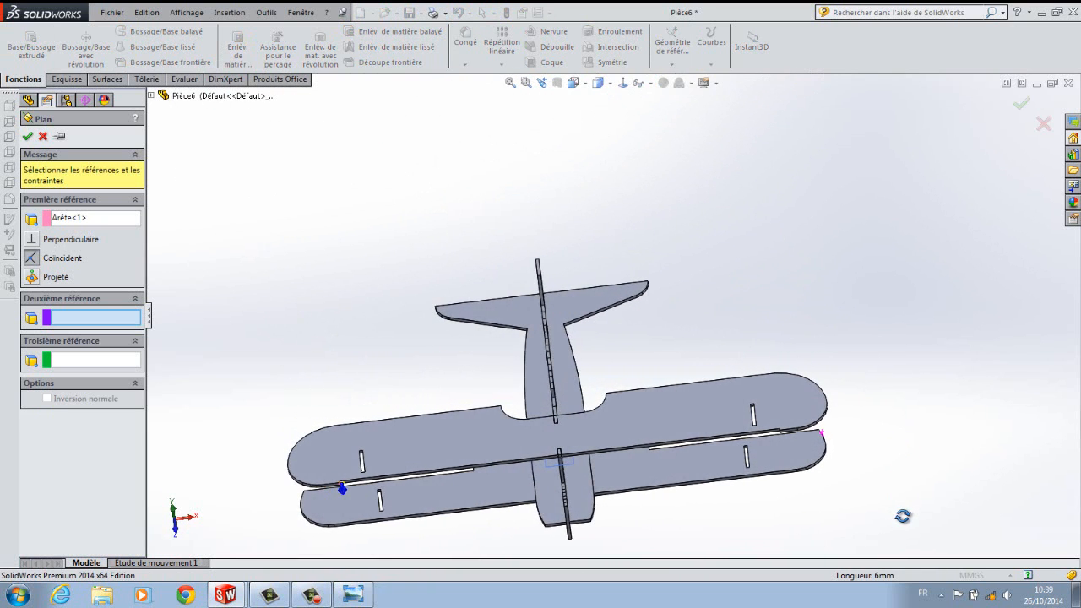
{"action": "scroll", "coordinate": [752, 405], "scroll_direction": "down", "scroll_amount": 5}
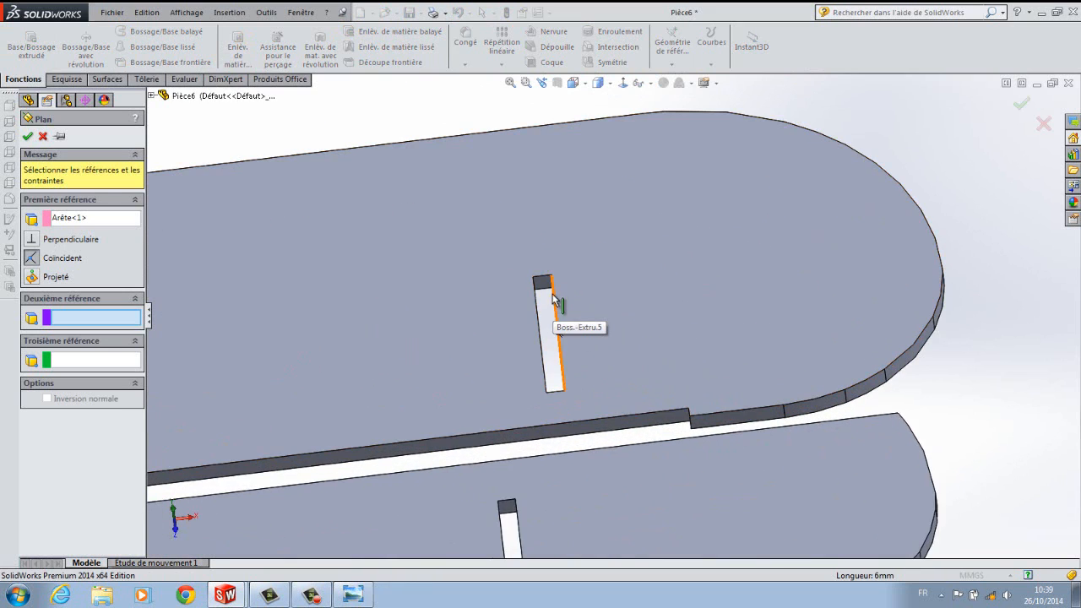
{"action": "scroll", "coordinate": [557, 287], "scroll_direction": "down", "scroll_amount": 5}
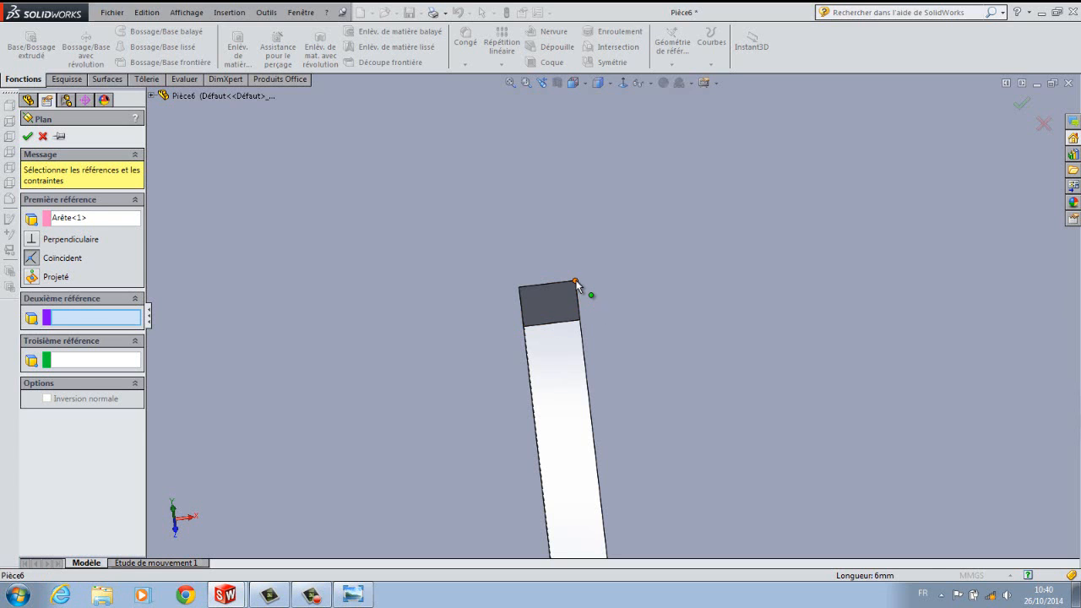
{"action": "left_click", "coordinate": [575, 283]}
{"action": "scroll", "coordinate": [581, 285], "scroll_direction": "up", "scroll_amount": 5}
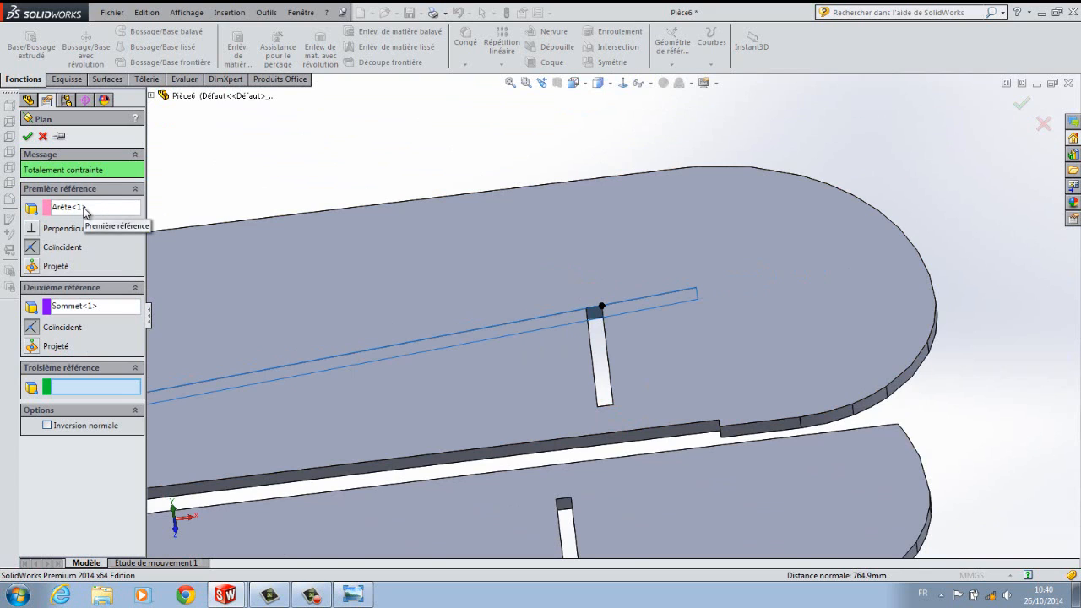
{"action": "left_click", "coordinate": [84, 306]}
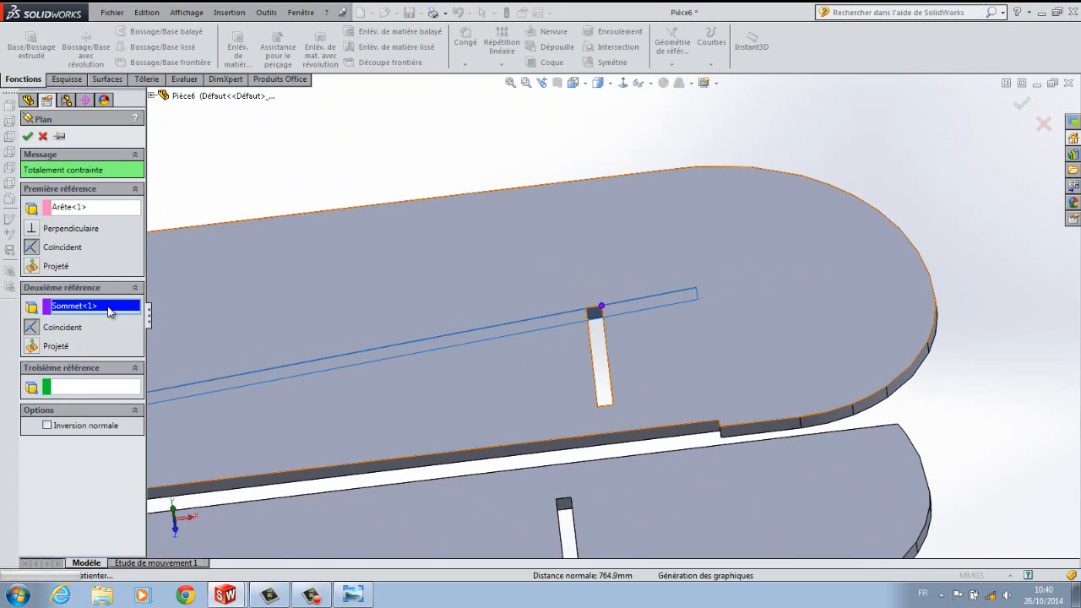
{"action": "key", "text": "Delete"}
{"action": "left_click", "coordinate": [85, 217]}
{"action": "key", "text": "Delete"}
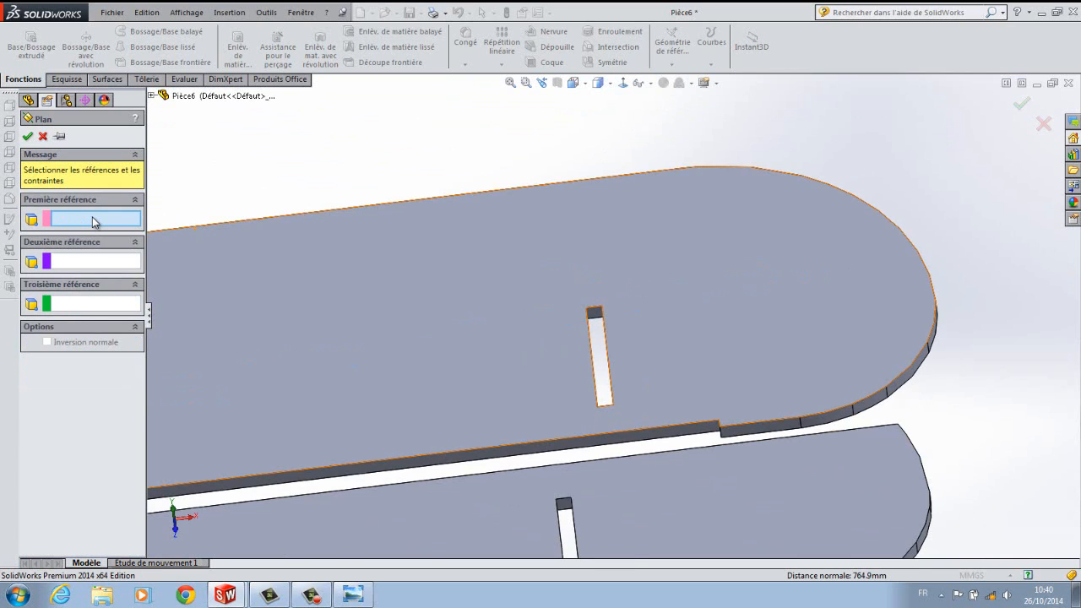
Create a reference plane through two outer corners of the upper wing's strut slot and the matching front corner of the lower wing's slot.
{"action": "left_click", "coordinate": [601, 308]}
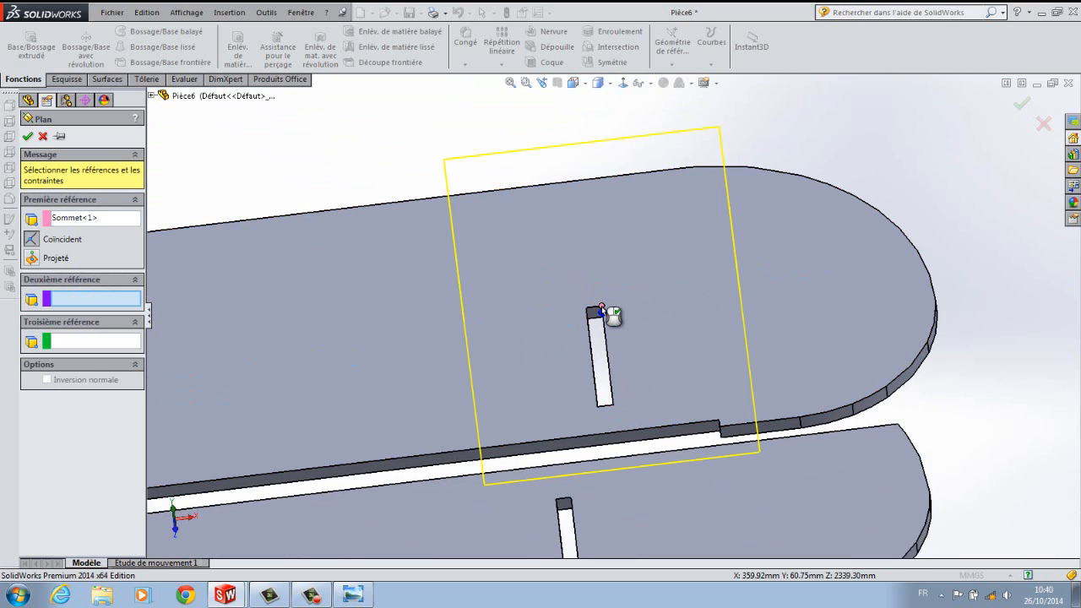
{"action": "left_click", "coordinate": [613, 407]}
{"action": "key", "text": "f"}
{"action": "middle_click_drag", "start_coordinate": [629, 418], "coordinate": [620, 363]}
{"action": "scroll", "coordinate": [618, 361], "scroll_direction": "down", "scroll_amount": 5}
{"action": "scroll", "coordinate": [617, 359], "scroll_direction": "down", "scroll_amount": 2}
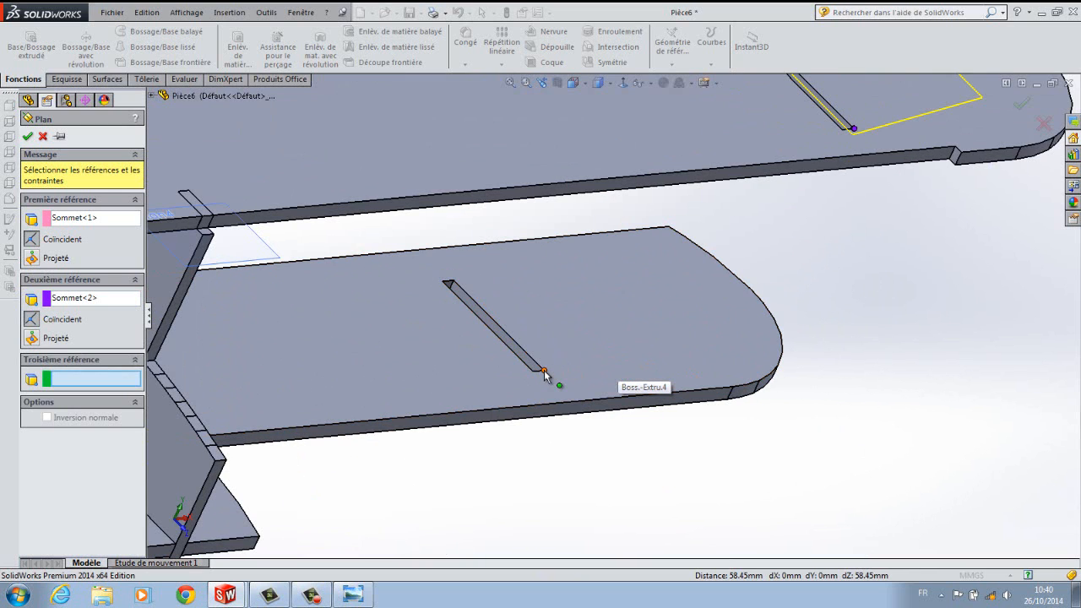
{"action": "left_click", "coordinate": [544, 370]}
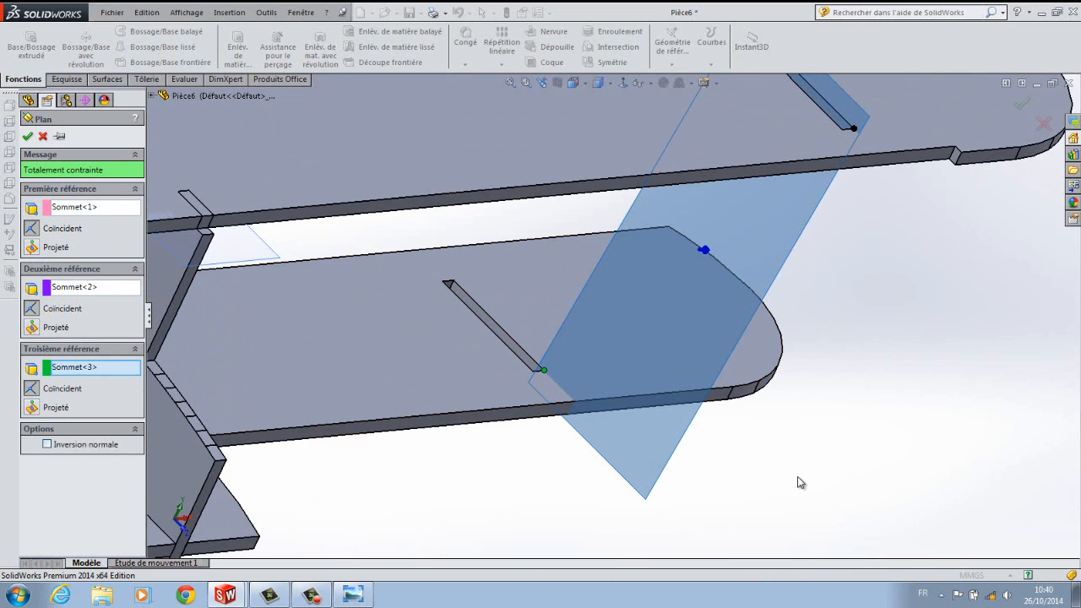
{"action": "scroll", "coordinate": [801, 482], "scroll_direction": "up", "scroll_amount": 4}
{"action": "middle_click_drag", "start_coordinate": [804, 470], "coordinate": [747, 411]}
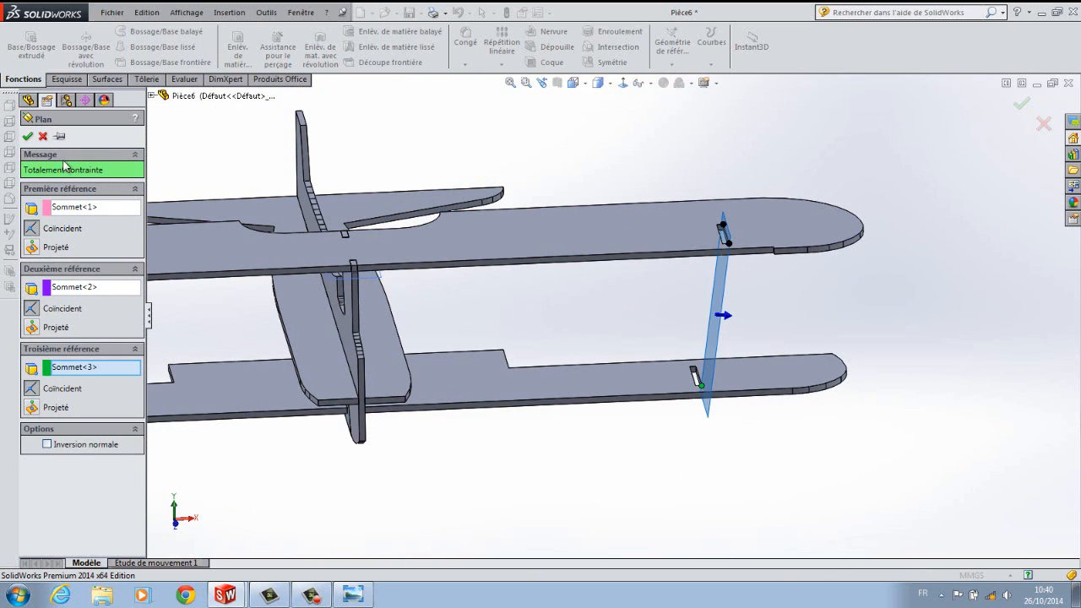
{"action": "left_click", "coordinate": [28, 136]}
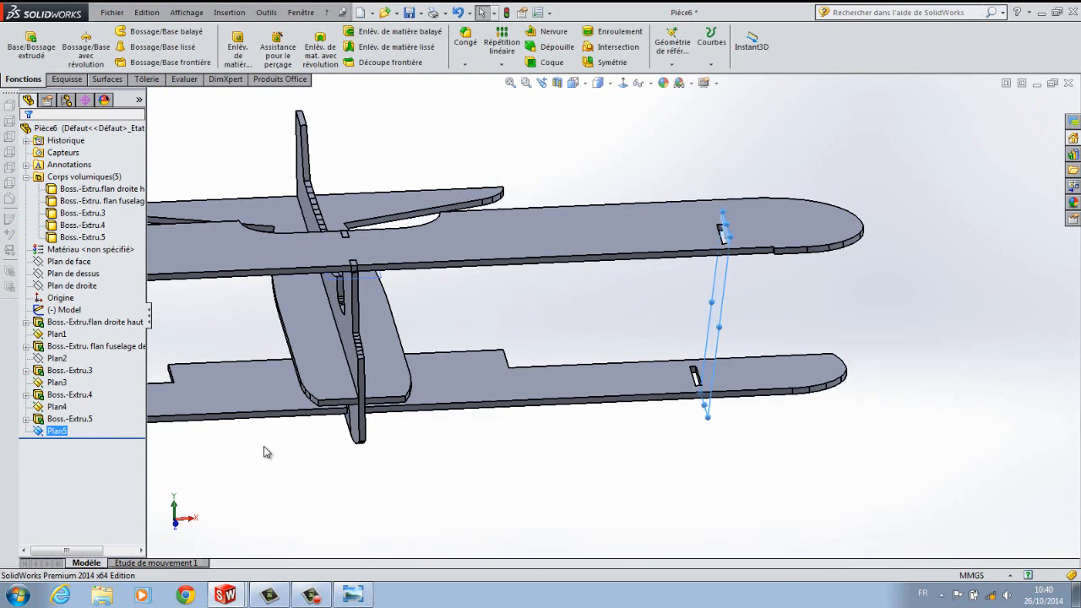
Open a sketch on the new strut plane and select the whole chain of the slanted strut profile in the imported Model sketch.
{"action": "right_click", "coordinate": [55, 432]}
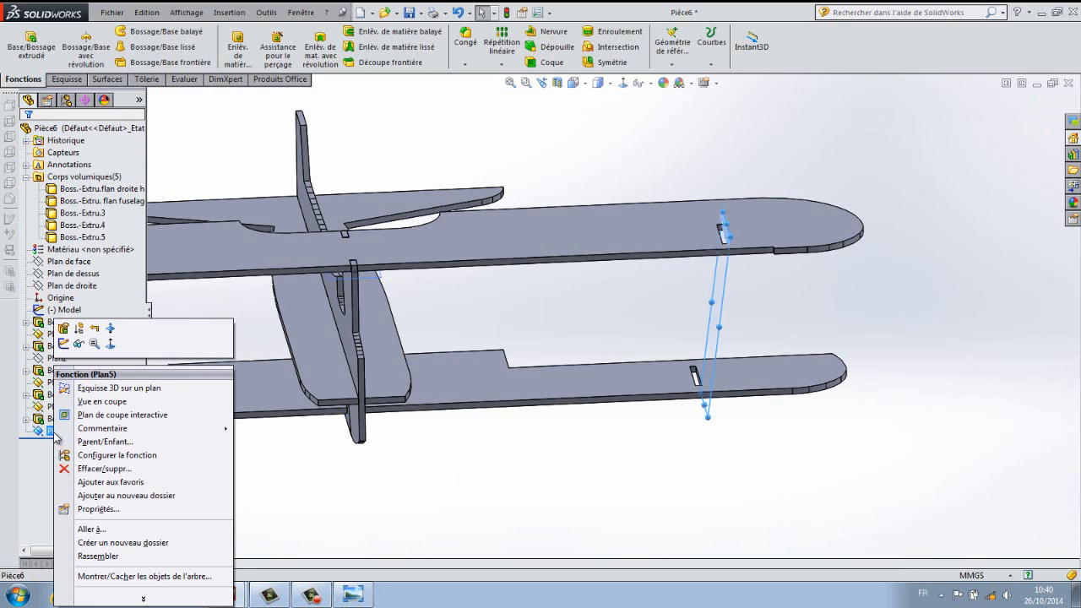
{"action": "left_click", "coordinate": [64, 343]}
{"action": "scroll", "coordinate": [687, 492], "scroll_direction": "up", "scroll_amount": 10}
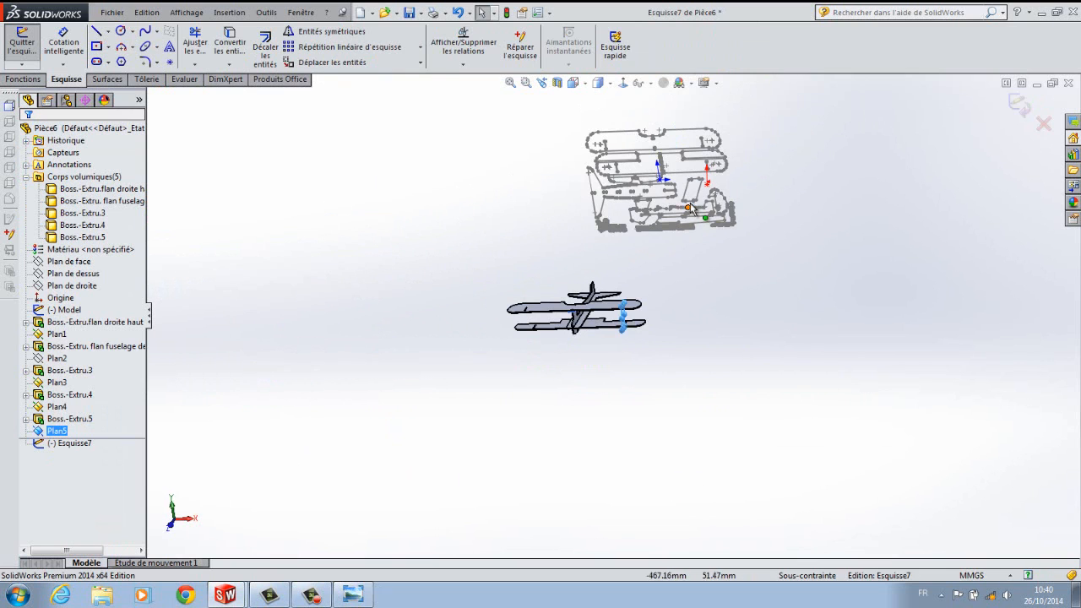
{"action": "scroll", "coordinate": [705, 173], "scroll_direction": "down", "scroll_amount": 5}
{"action": "scroll", "coordinate": [743, 202], "scroll_direction": "down", "scroll_amount": 2}
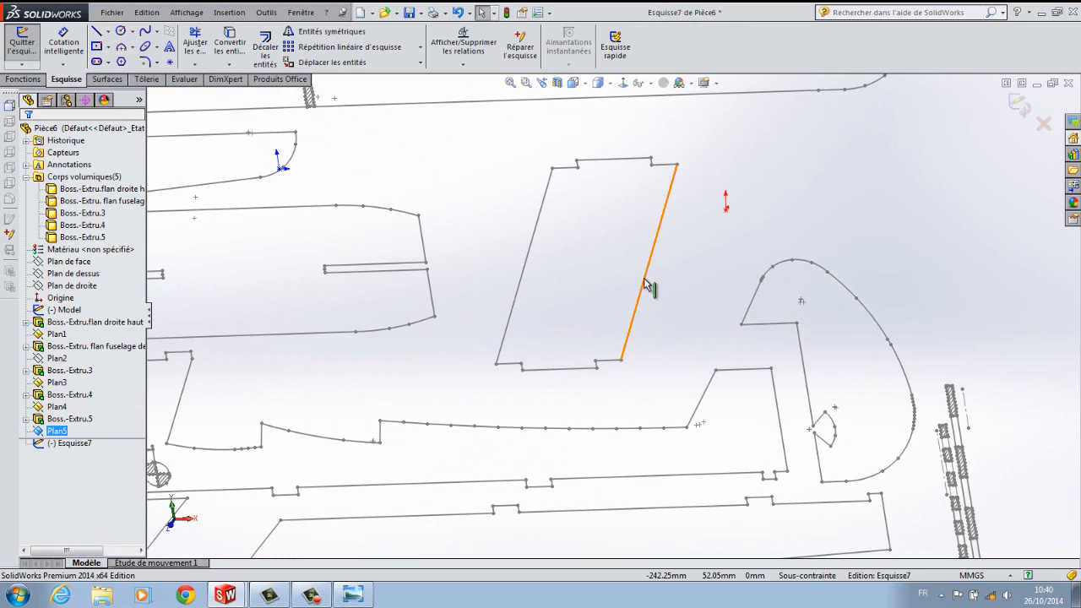
{"action": "right_click", "coordinate": [645, 284]}
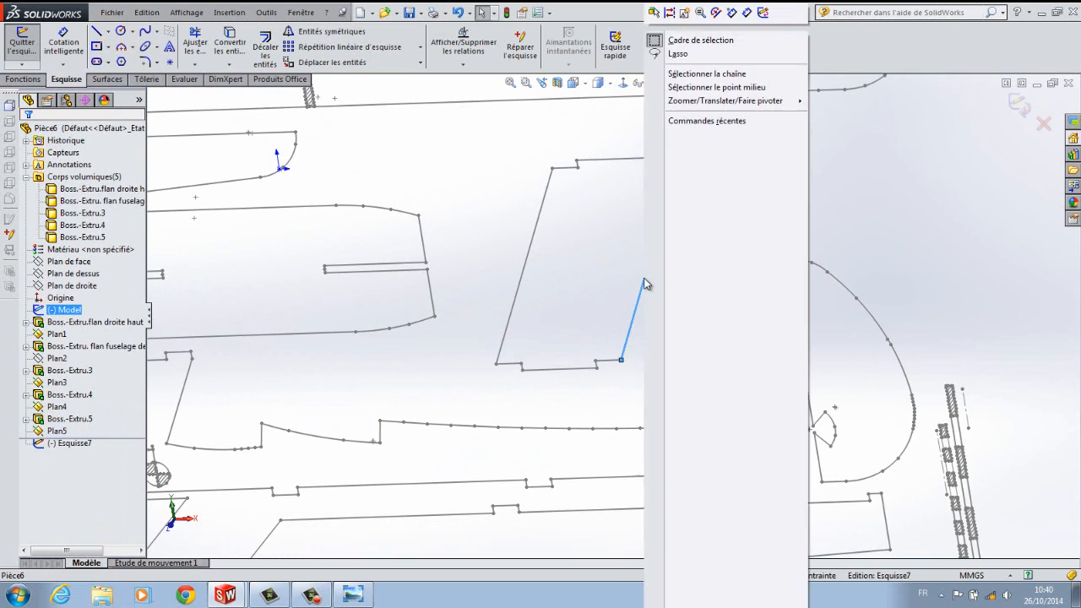
{"action": "left_click", "coordinate": [700, 73]}
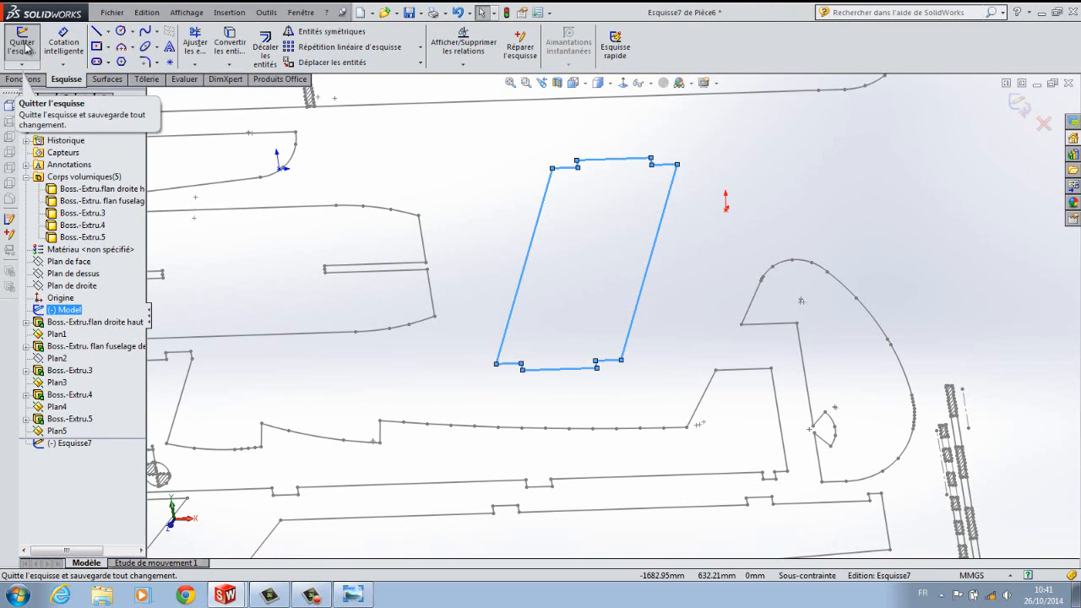
Paste the copied strut profile into the new sketch on the strut plane.
{"action": "left_click", "coordinate": [82, 445]}
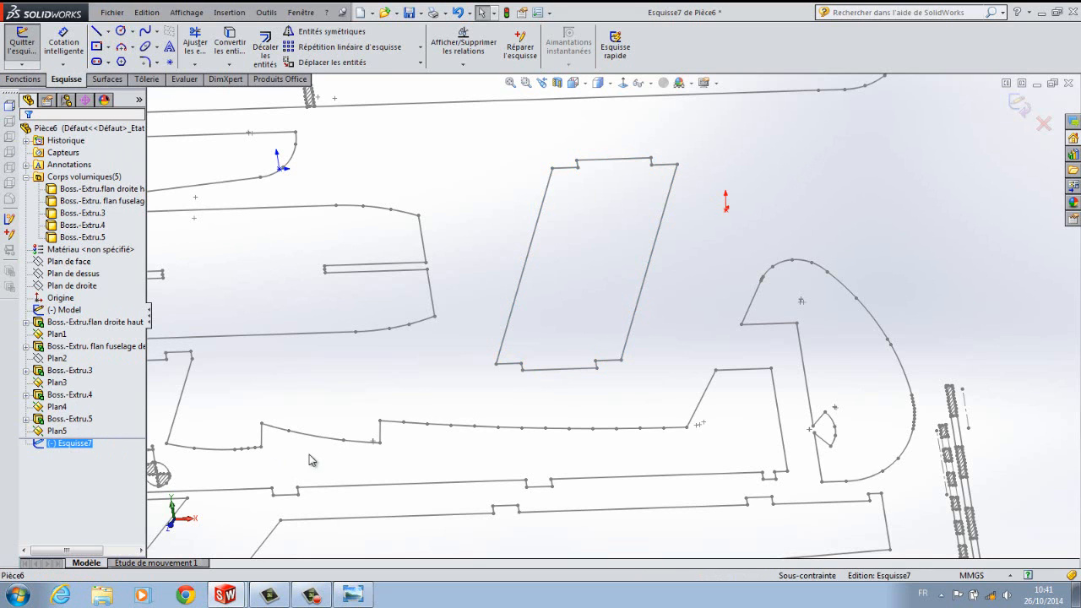
{"action": "scroll", "coordinate": [345, 464], "scroll_direction": "up", "scroll_amount": 12}
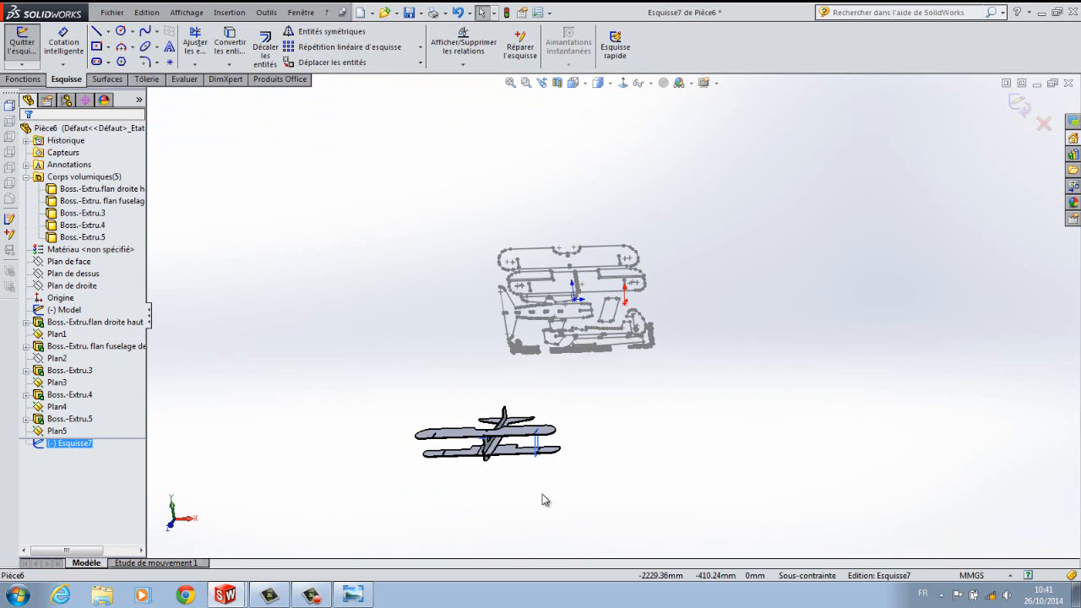
{"action": "mouse_move", "coordinate": [546, 502]}
{"action": "middle_mouse_down"}
{"action": "mouse_move", "coordinate": [456, 518]}
{"action": "mouse_move", "coordinate": [444, 467]}
{"action": "middle_mouse_up"}
{"action": "scroll", "coordinate": [443, 473], "scroll_direction": "down", "scroll_amount": 5}
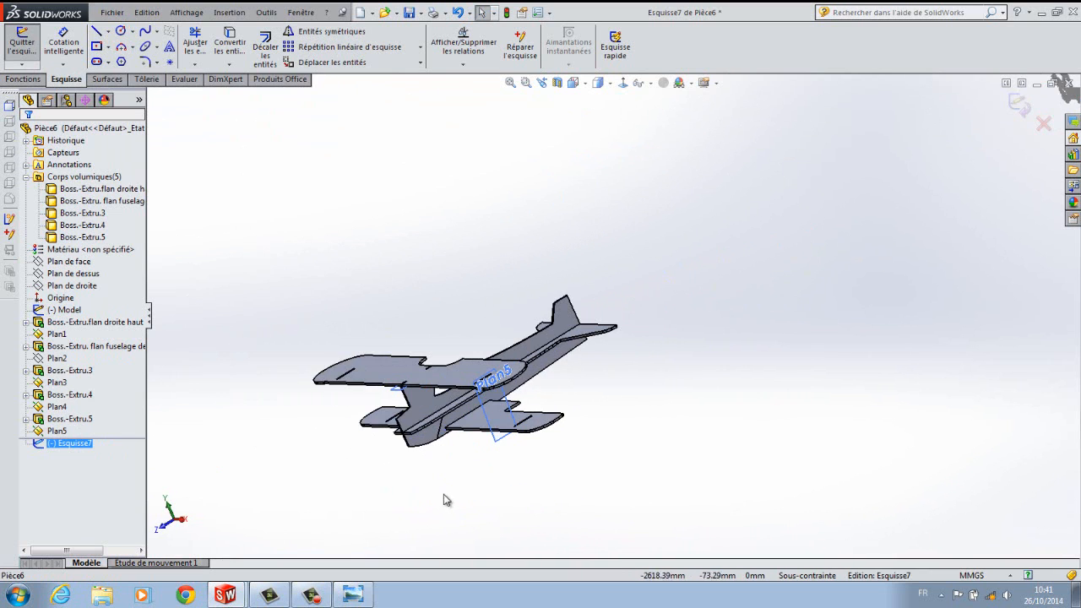
{"action": "key", "text": "ctrl+v"}
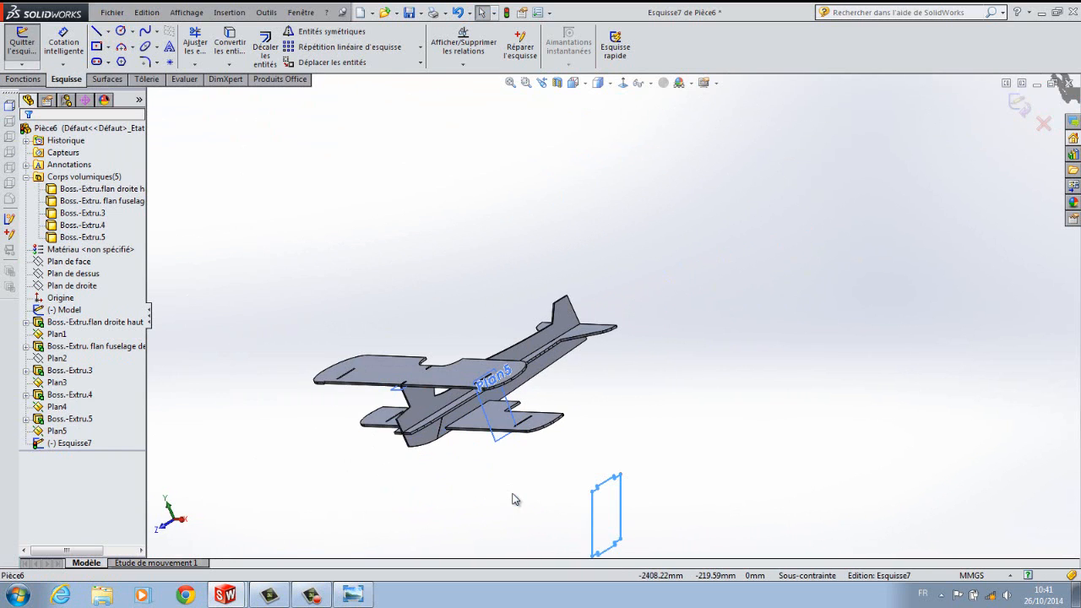
{"action": "middle_click_drag", "start_coordinate": [499, 499], "coordinate": [457, 491]}
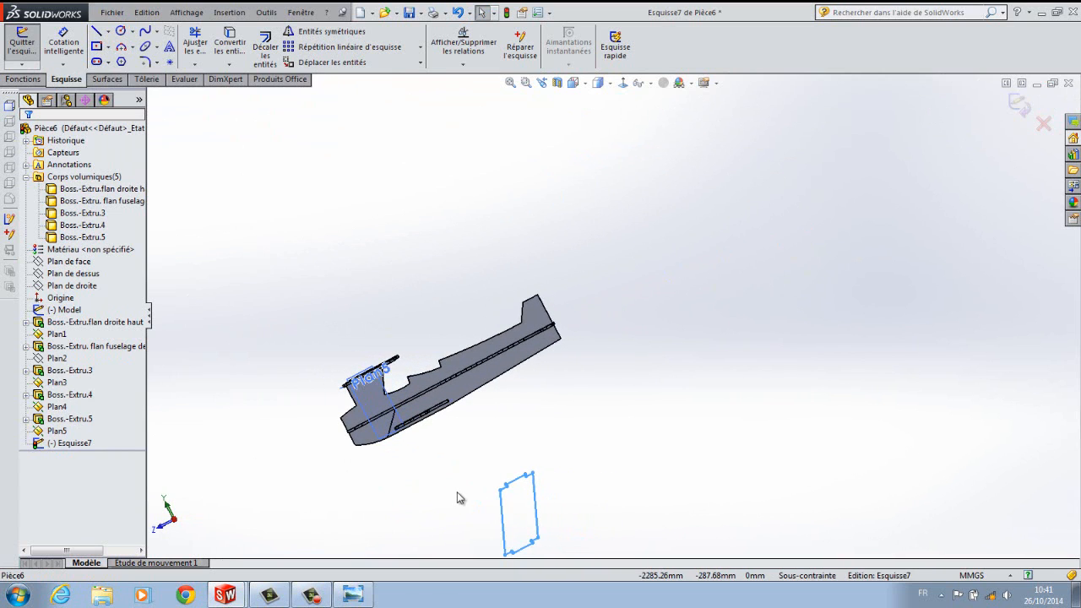
{"action": "scroll", "coordinate": [427, 424], "scroll_direction": "down", "scroll_amount": 1}
{"action": "scroll", "coordinate": [548, 447], "scroll_direction": "up", "scroll_amount": 5}
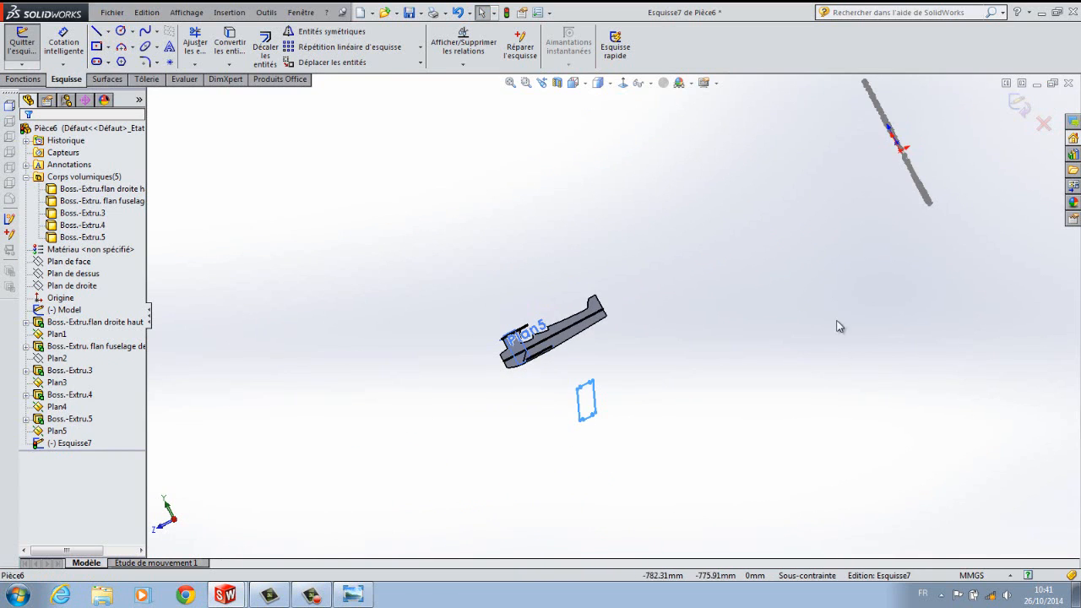
Draw a vertical construction line about 333 mm long, running down from just above the upper rear corner of the strut profile.
{"action": "left_click", "coordinate": [622, 83]}
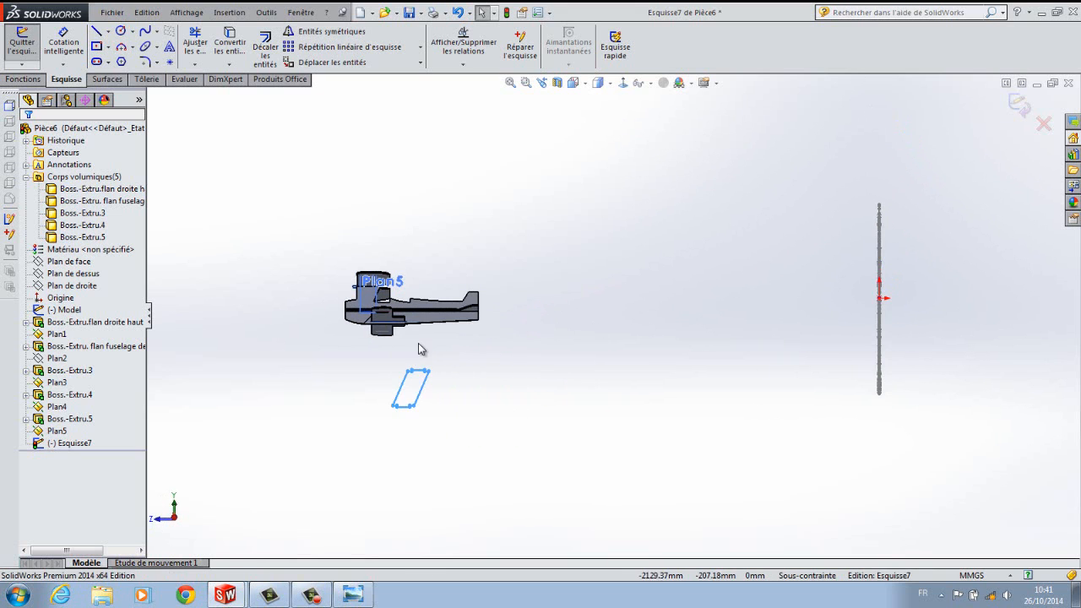
{"action": "scroll", "coordinate": [417, 344], "scroll_direction": "down", "scroll_amount": 1}
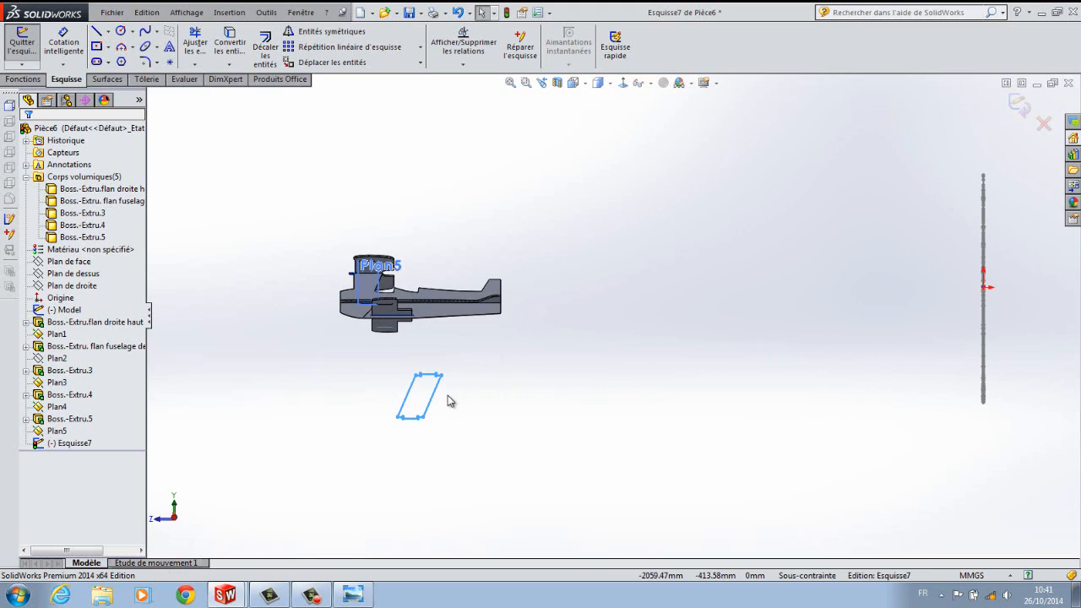
{"action": "scroll", "coordinate": [448, 391], "scroll_direction": "down", "scroll_amount": 3}
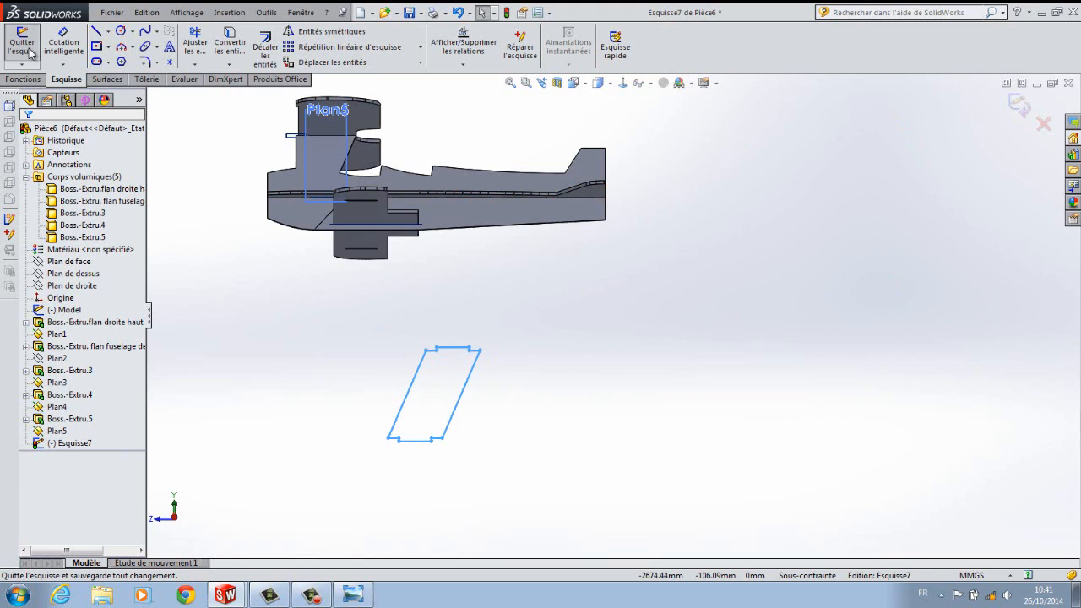
{"action": "left_click", "coordinate": [109, 32]}
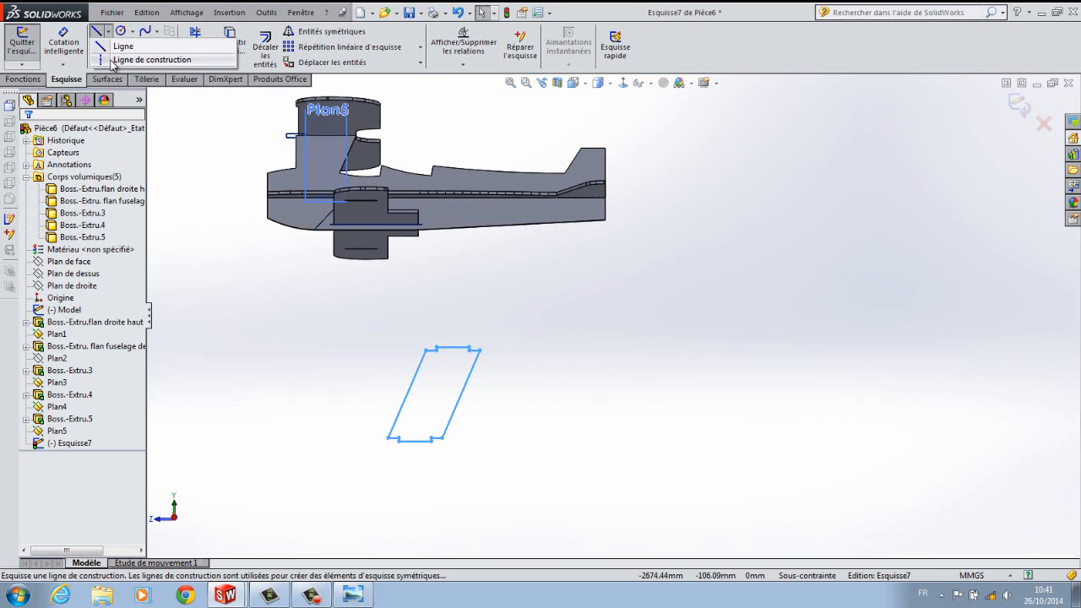
{"action": "left_click", "coordinate": [135, 62]}
{"action": "scroll", "coordinate": [506, 359], "scroll_direction": "down", "scroll_amount": 6}
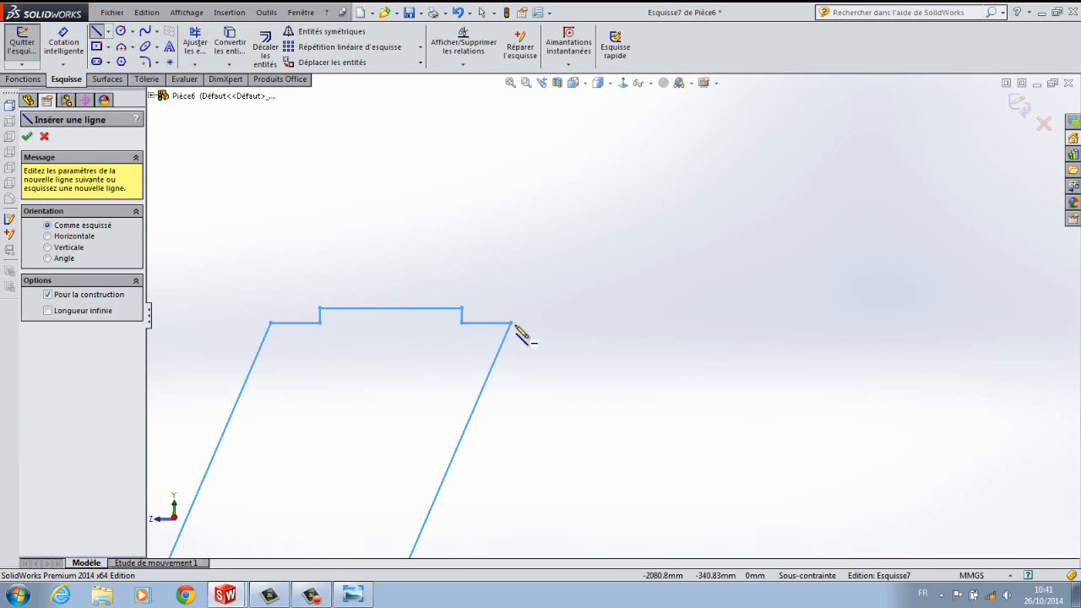
{"action": "scroll", "coordinate": [514, 330], "scroll_direction": "down", "scroll_amount": 5}
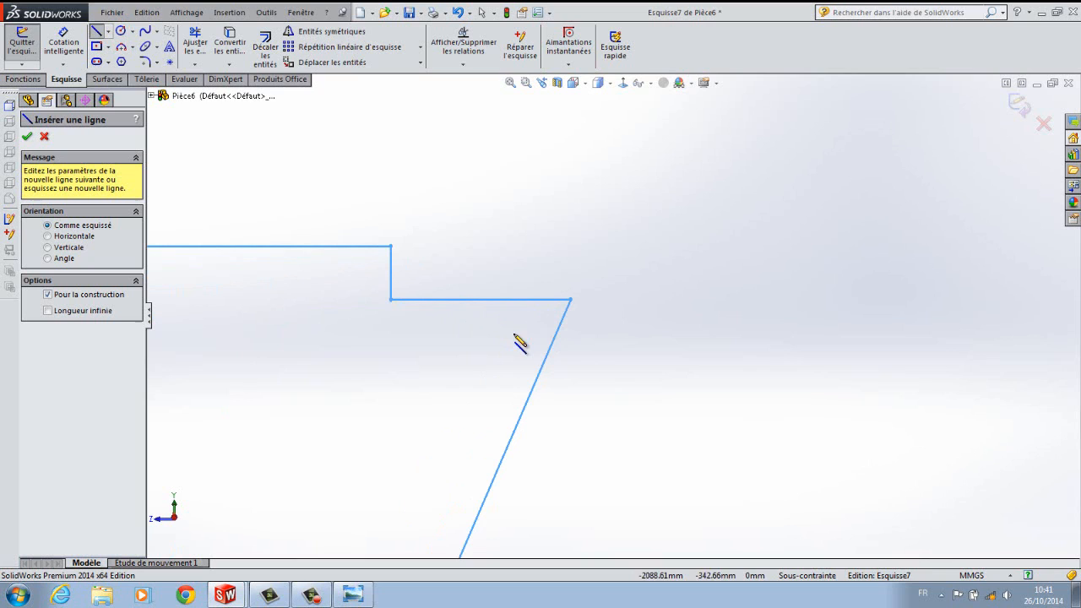
{"action": "left_click", "coordinate": [570, 300]}
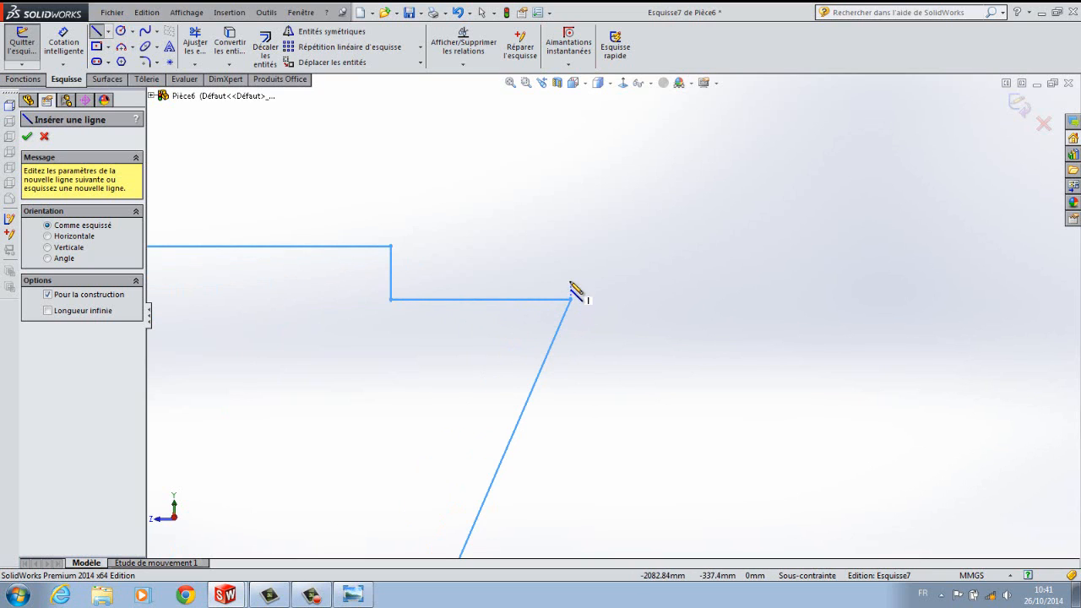
{"action": "left_click", "coordinate": [571, 250]}
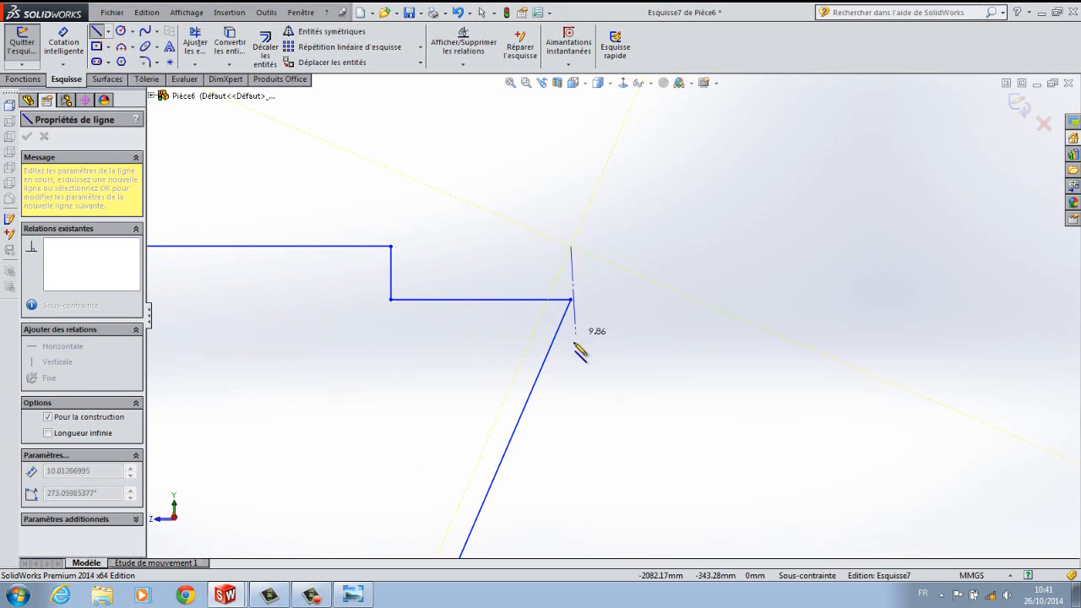
{"action": "scroll", "coordinate": [606, 408], "scroll_direction": "up", "scroll_amount": 5}
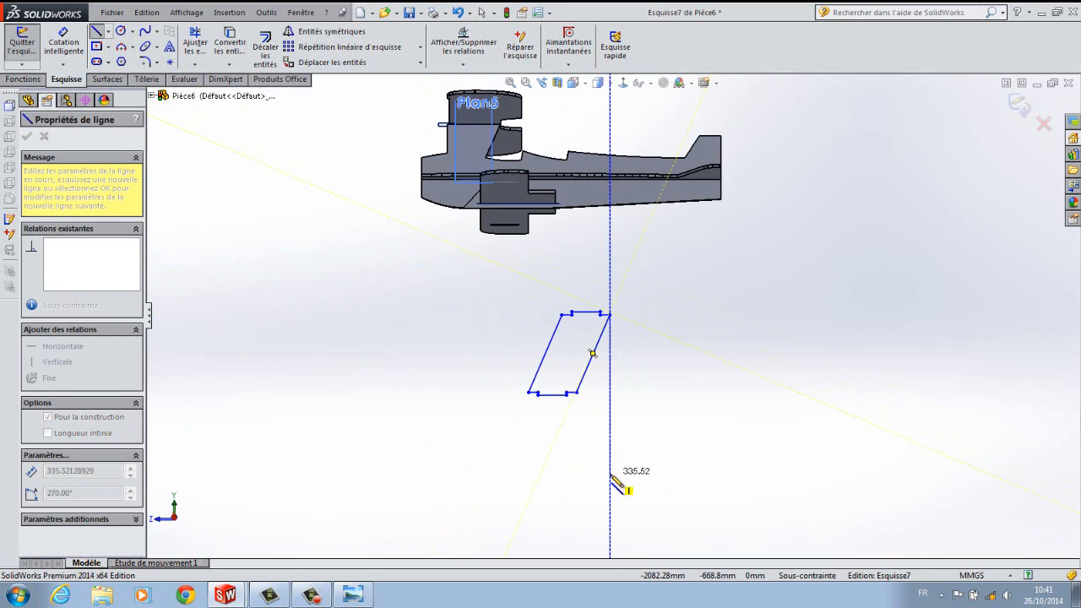
{"action": "left_click", "coordinate": [609, 473]}
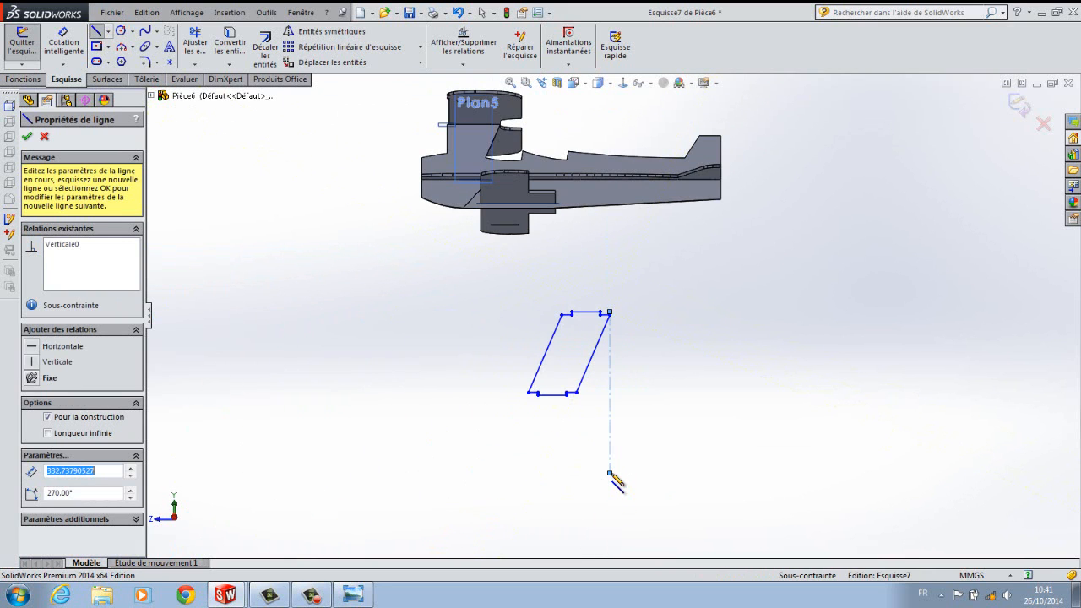
{"action": "key", "text": "Escape"}
{"action": "left_click", "coordinate": [611, 446]}
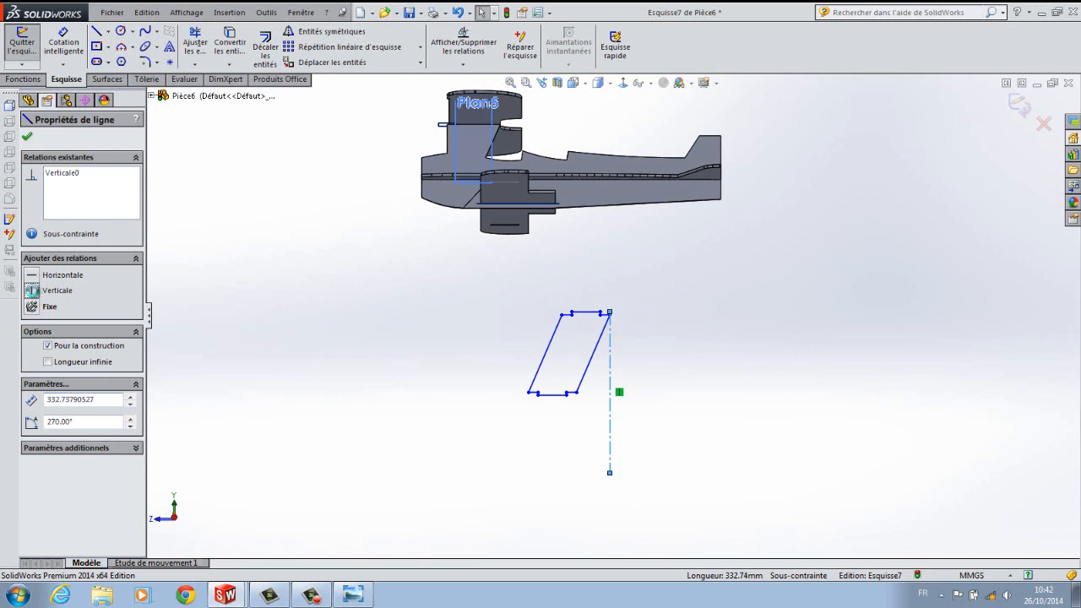
{"action": "left_click", "coordinate": [416, 398]}
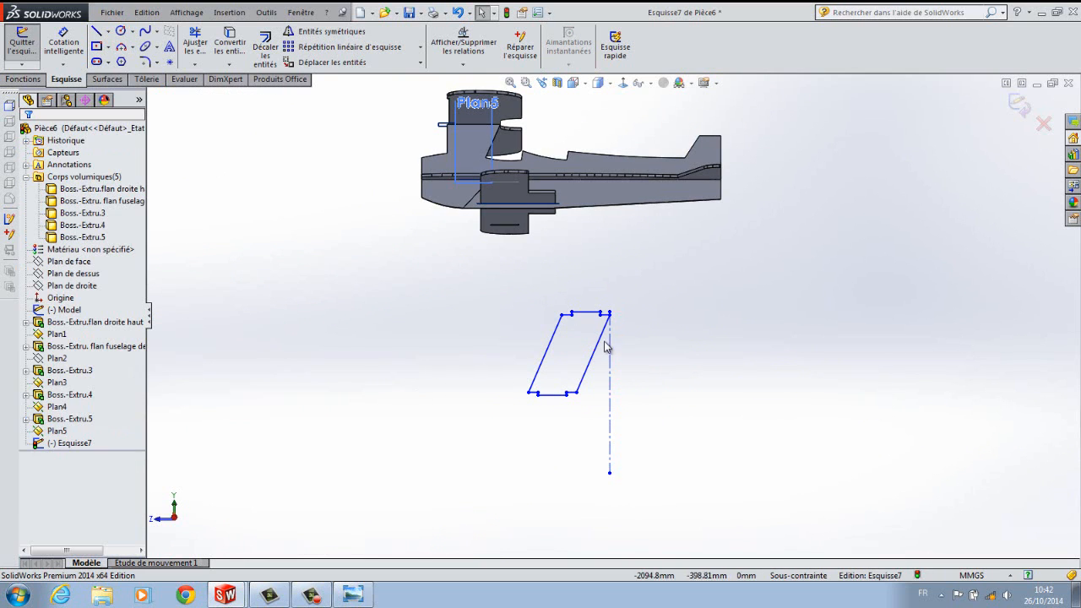
Mirror the whole strut profile about the vertical construction line without keeping the original, and delete the construction line.
{"action": "scroll", "coordinate": [625, 291], "scroll_direction": "down", "scroll_amount": 10}
{"action": "scroll", "coordinate": [625, 291], "scroll_direction": "up", "scroll_amount": 10}
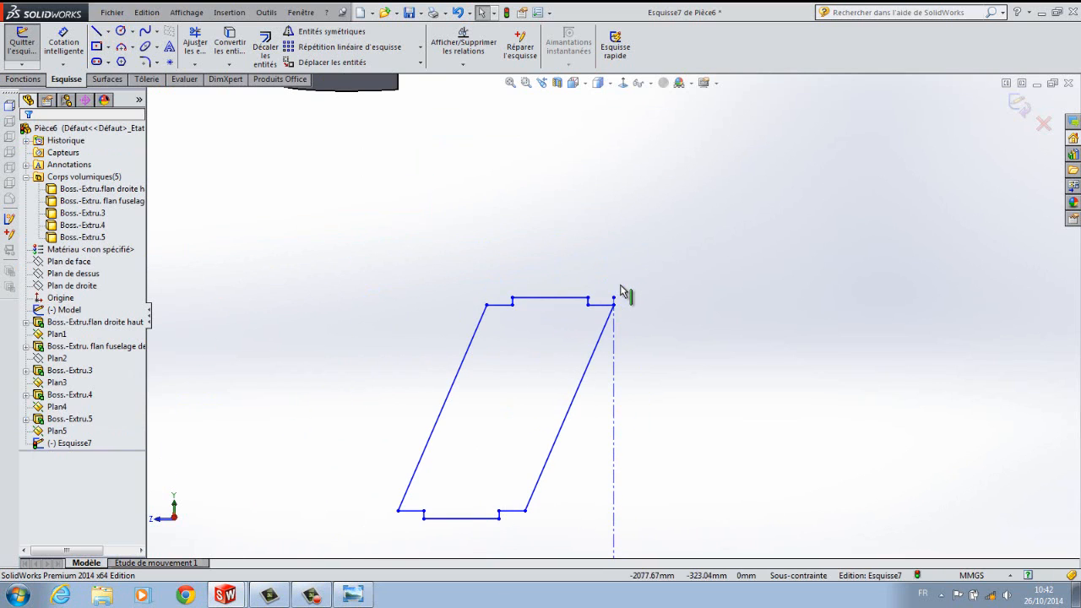
{"action": "left_click", "coordinate": [324, 32]}
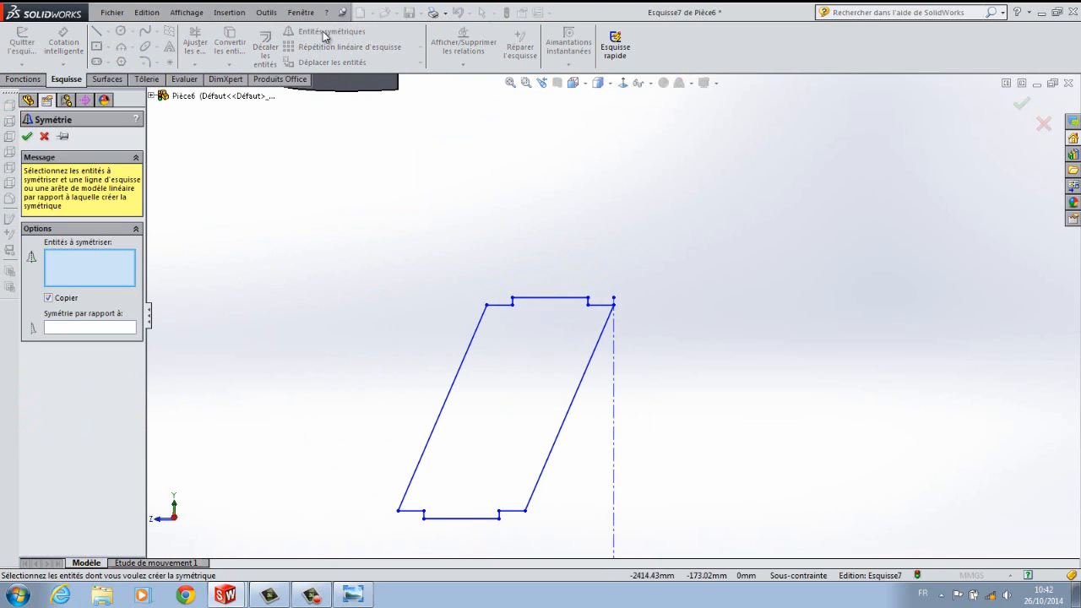
{"action": "right_click", "coordinate": [452, 394]}
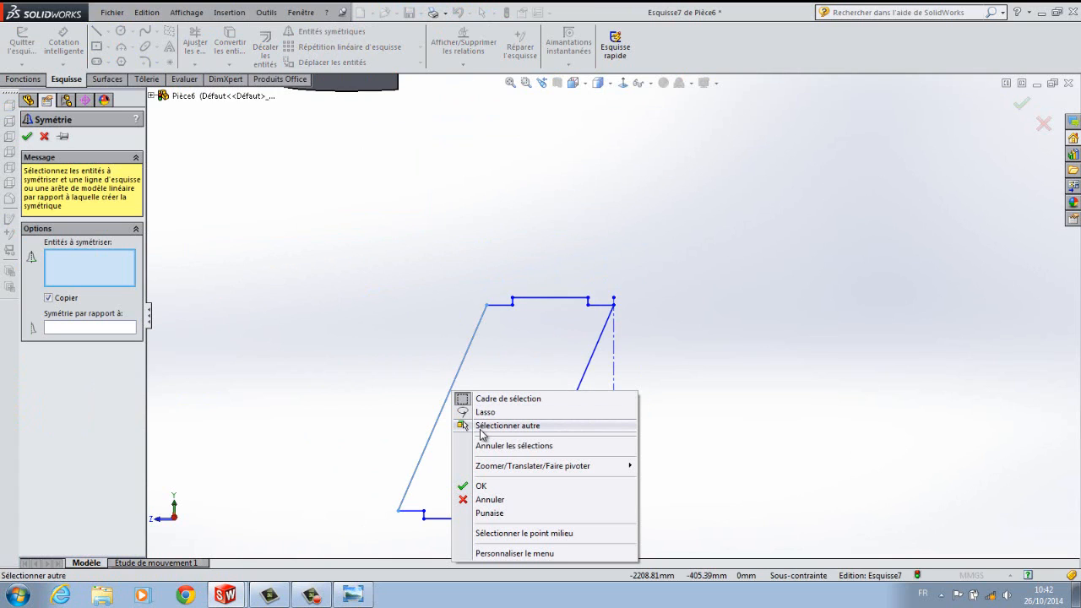
{"action": "left_click", "coordinate": [381, 405]}
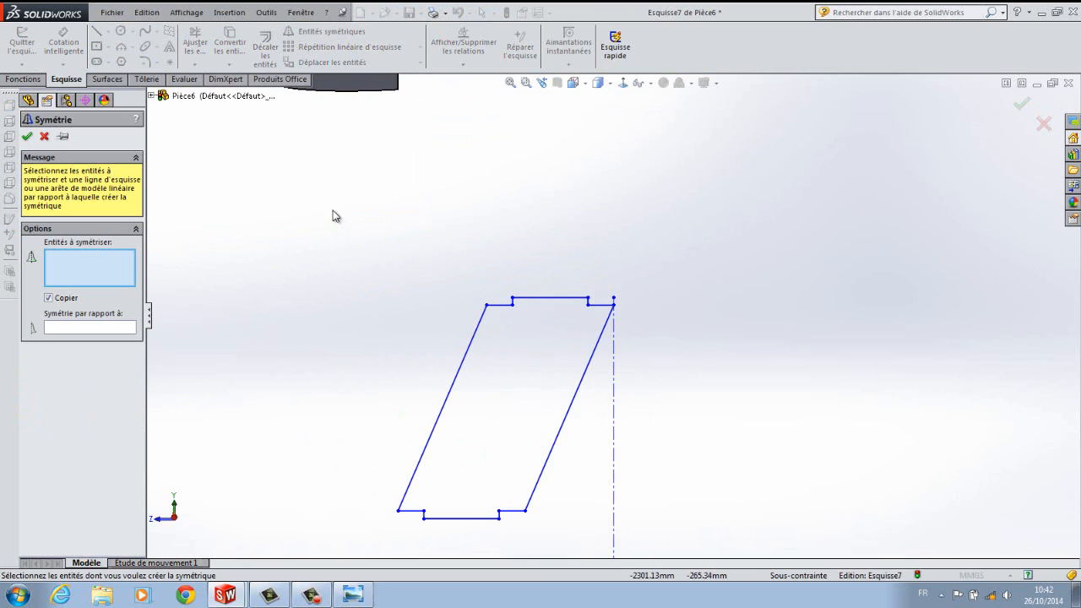
{"action": "mouse_move", "coordinate": [334, 202]}
{"action": "left_mouse_down"}
{"action": "mouse_move", "coordinate": [323, 283]}
{"action": "mouse_move", "coordinate": [419, 517]}
{"action": "mouse_move", "coordinate": [689, 525]}
{"action": "left_mouse_up"}
{"action": "scroll", "coordinate": [689, 525], "scroll_direction": "up", "scroll_amount": 4}
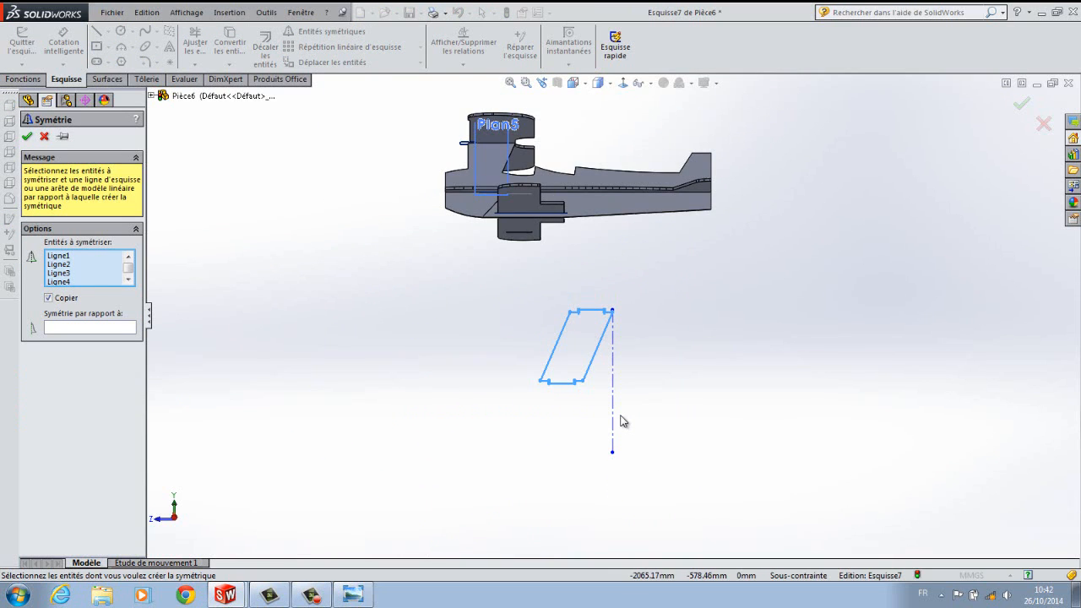
{"action": "scroll", "coordinate": [621, 421], "scroll_direction": "down", "scroll_amount": 5}
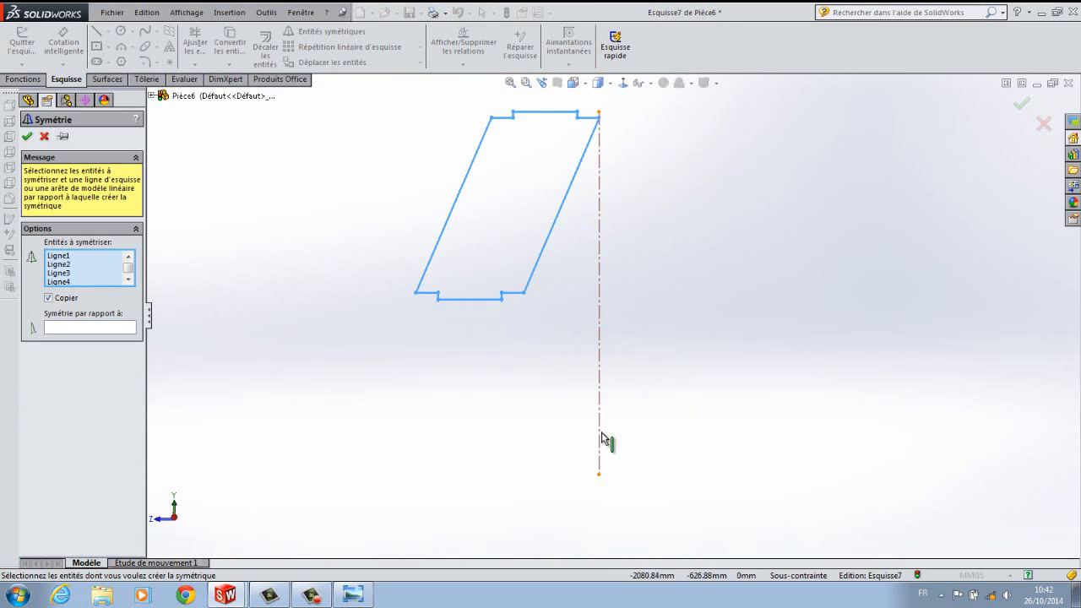
{"action": "left_click", "coordinate": [600, 443]}
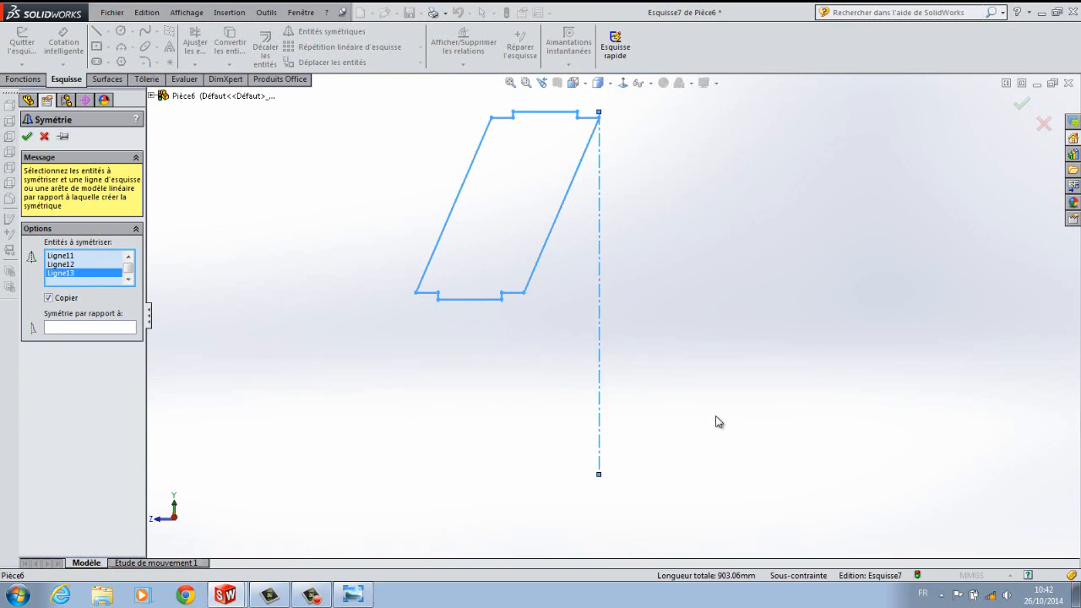
{"action": "left_click", "coordinate": [601, 433]}
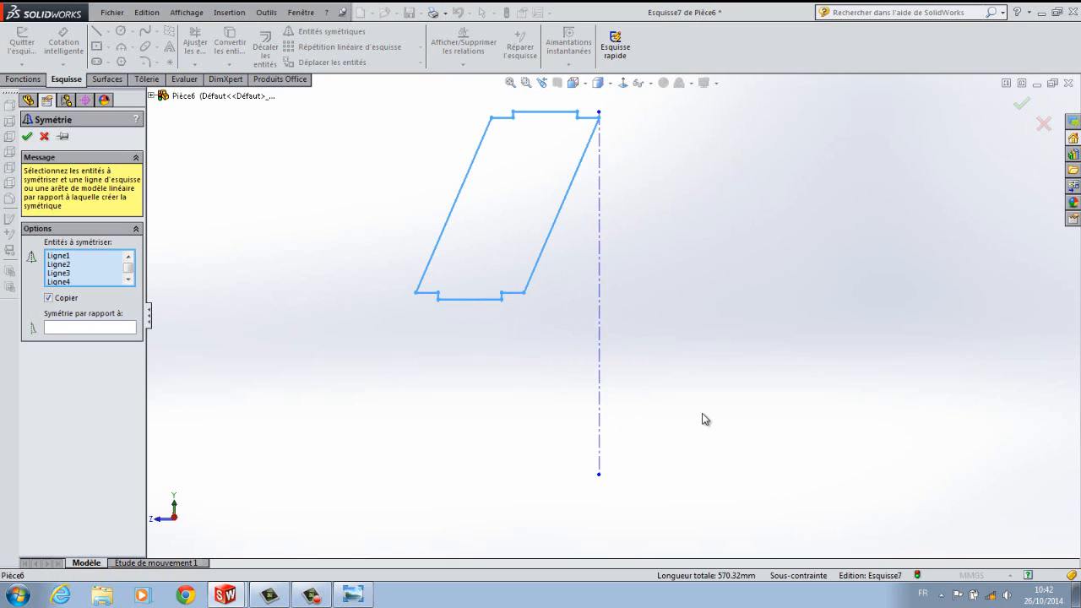
{"action": "left_click", "coordinate": [78, 328]}
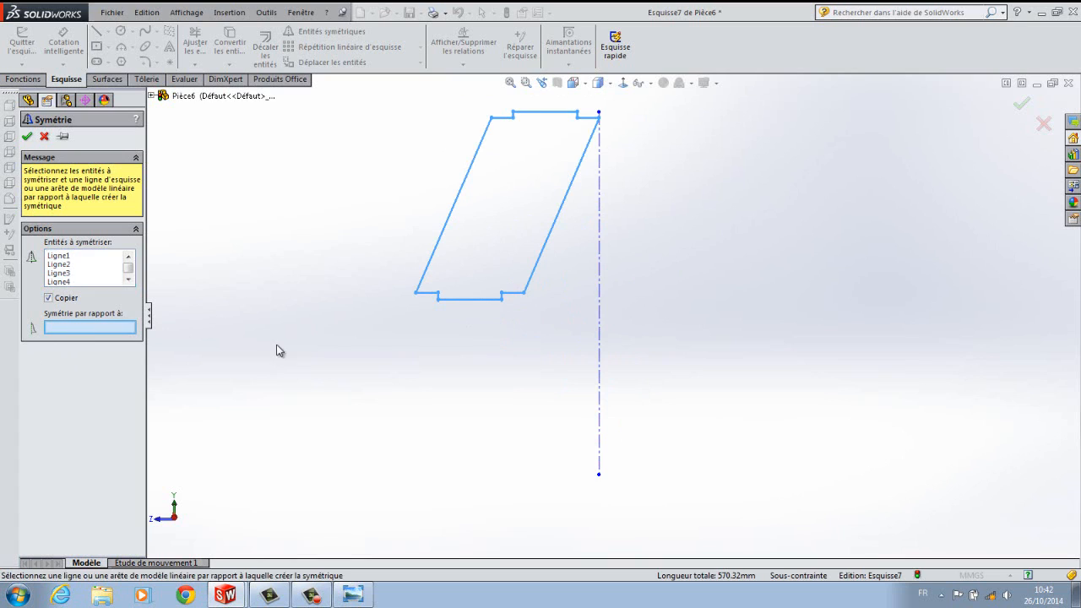
{"action": "left_click", "coordinate": [599, 401]}
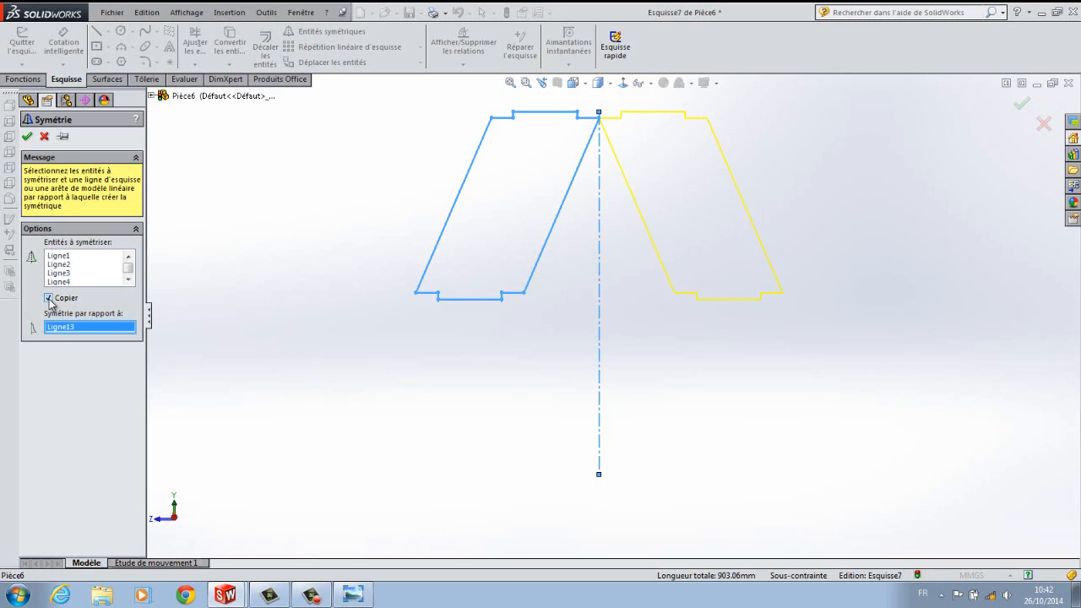
{"action": "left_click", "coordinate": [27, 137]}
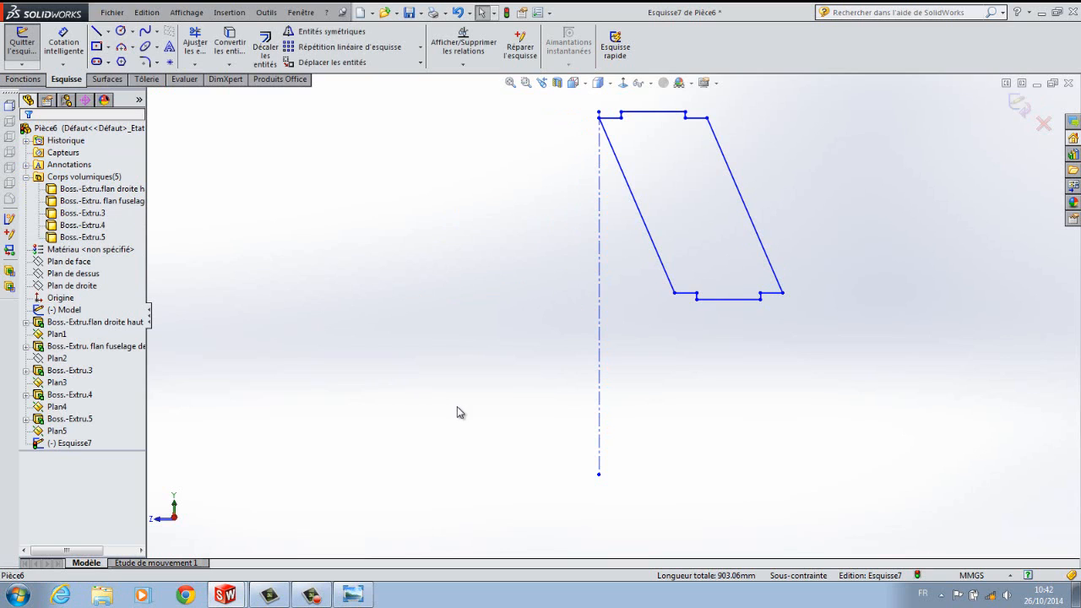
{"action": "left_click", "coordinate": [599, 413]}
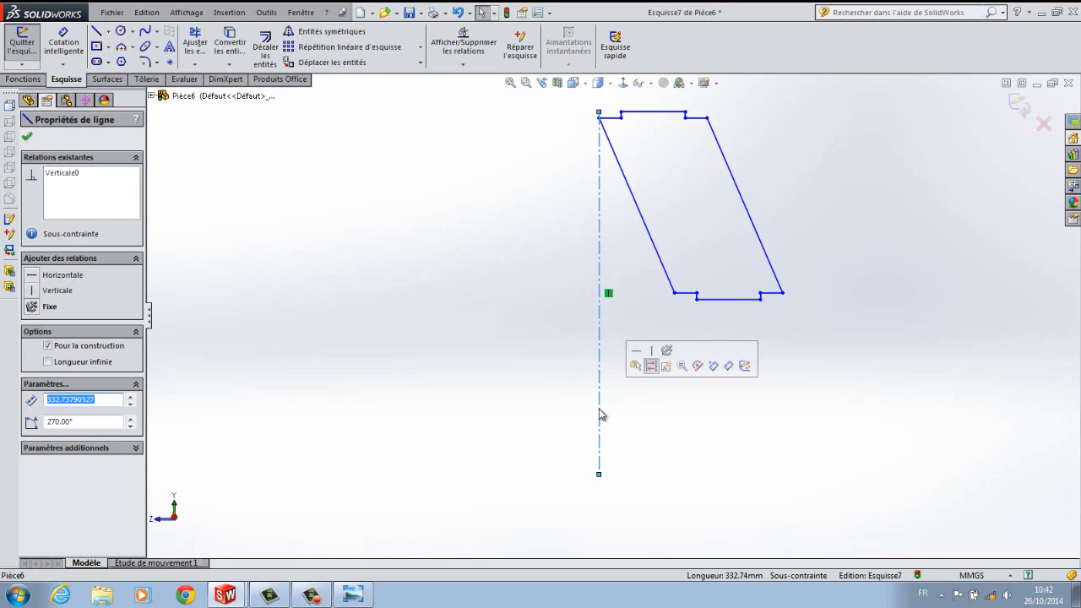
{"action": "key", "text": "Delete"}
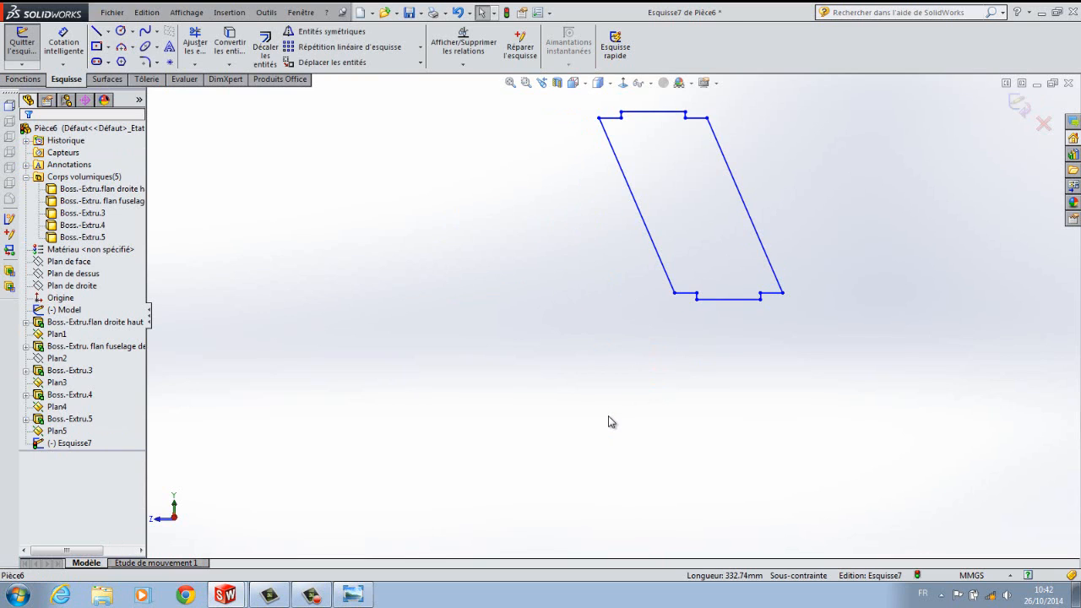
Select the whole mirrored strut profile for a Move Entities operation and examine the front end of the upper wing's slot.
{"action": "scroll", "coordinate": [606, 397], "scroll_direction": "up", "scroll_amount": 8}
{"action": "middle_click_drag", "start_coordinate": [591, 317], "coordinate": [589, 354]}
{"action": "left_click_drag", "start_coordinate": [578, 275], "coordinate": [684, 358]}
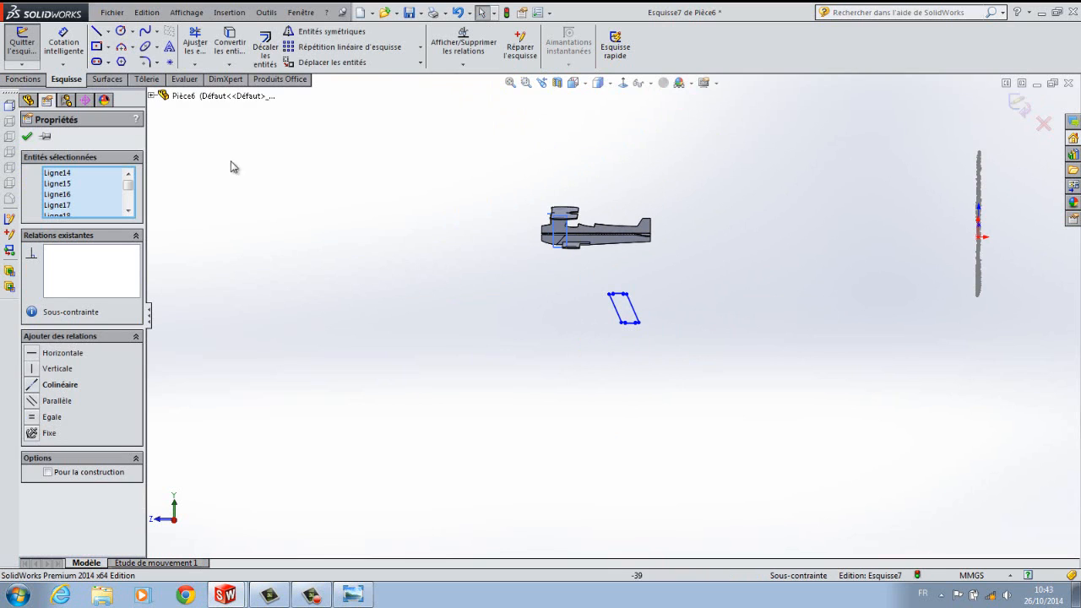
{"action": "left_click", "coordinate": [332, 61]}
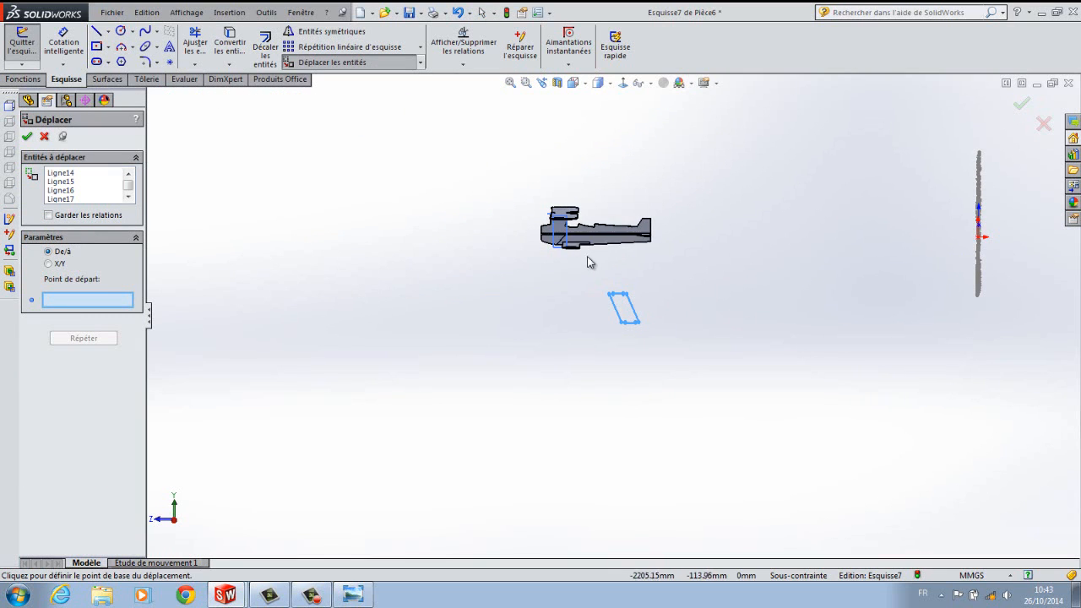
{"action": "scroll", "coordinate": [565, 255], "scroll_direction": "down", "scroll_amount": 5}
{"action": "scroll", "coordinate": [564, 255], "scroll_direction": "down", "scroll_amount": 6}
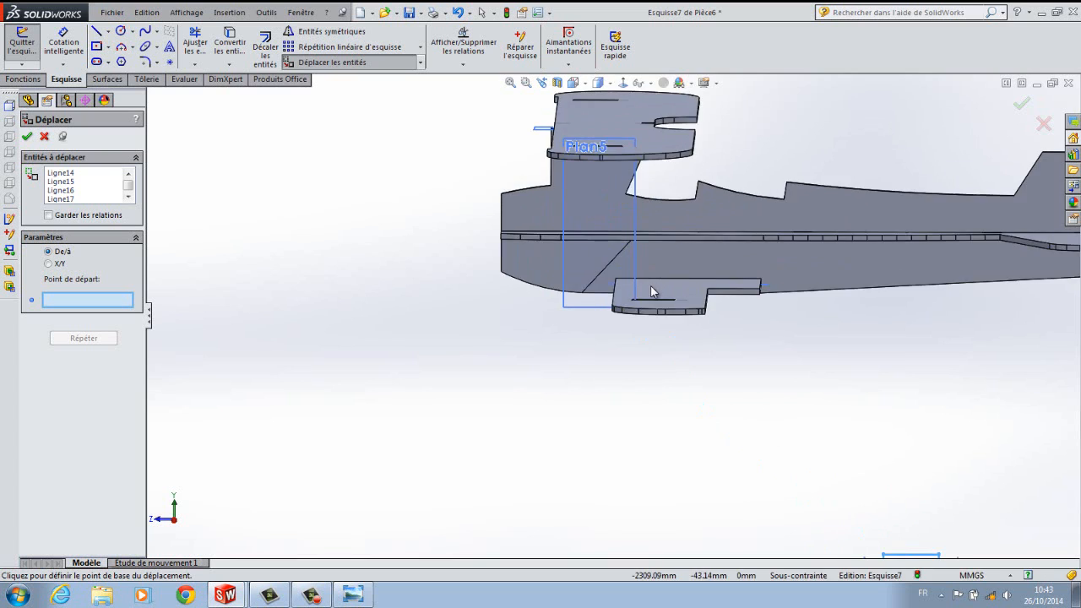
{"action": "scroll", "coordinate": [571, 345], "scroll_direction": "down", "scroll_amount": 3}
{"action": "scroll", "coordinate": [572, 345], "scroll_direction": "up", "scroll_amount": 4}
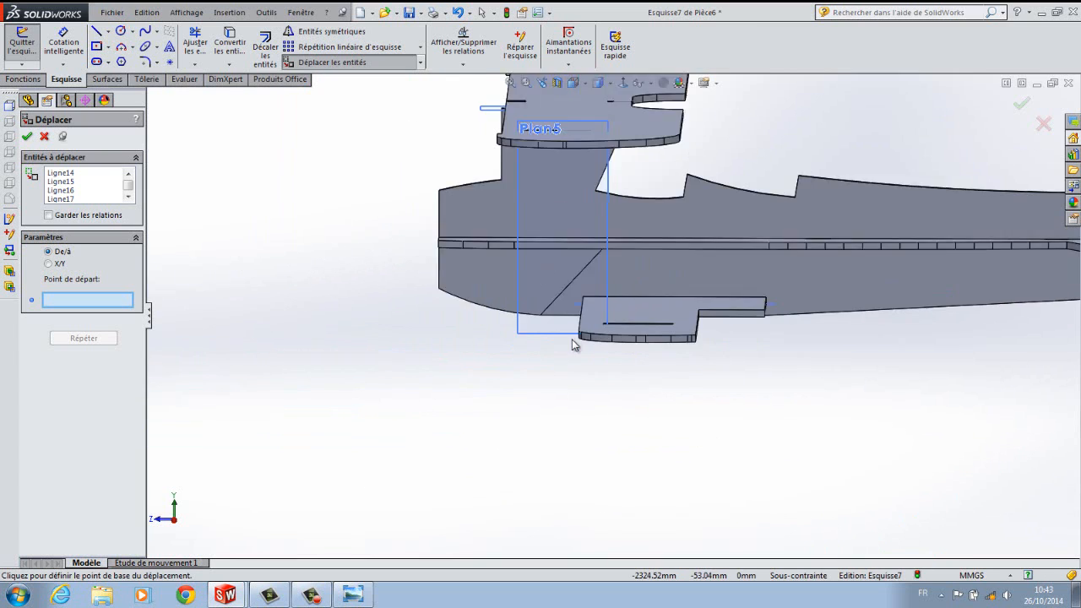
{"action": "scroll", "coordinate": [557, 182], "scroll_direction": "down", "scroll_amount": 6}
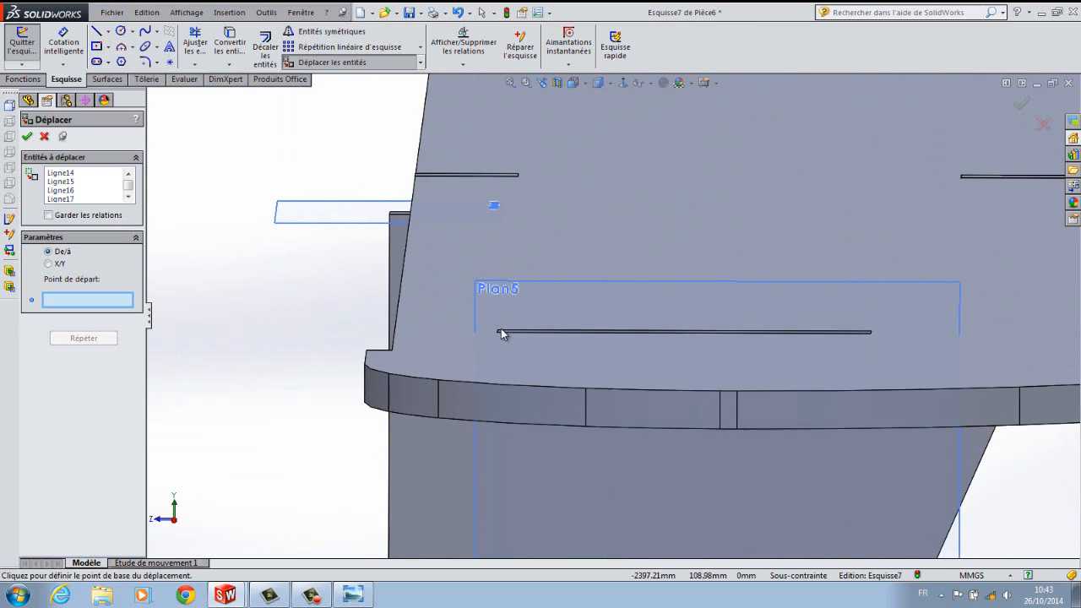
{"action": "middle_click_drag", "start_coordinate": [338, 261], "coordinate": [417, 355]}
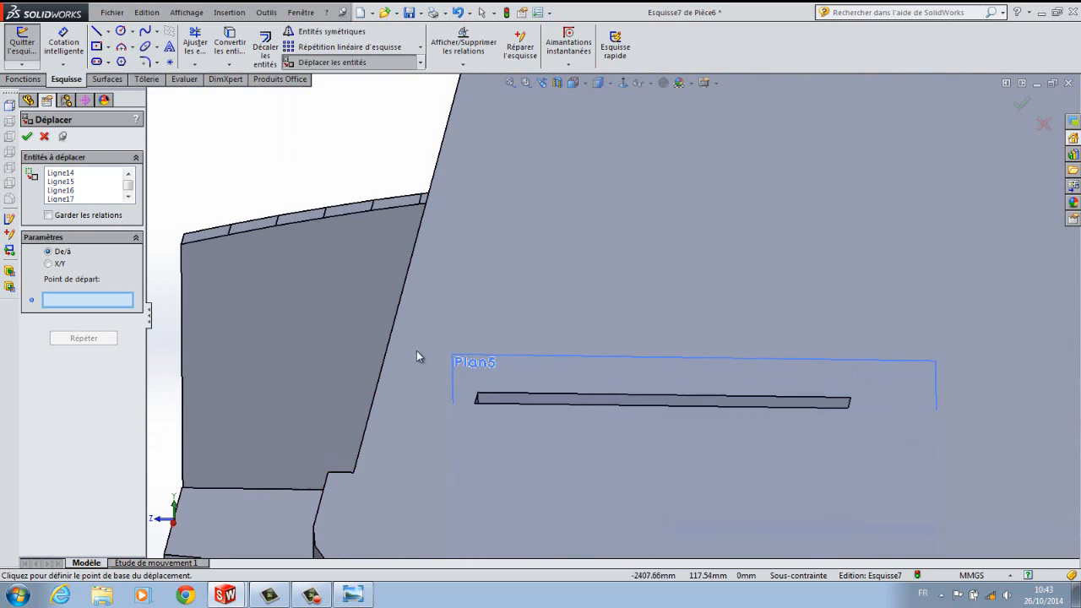
{"action": "scroll", "coordinate": [478, 408], "scroll_direction": "down", "scroll_amount": 3}
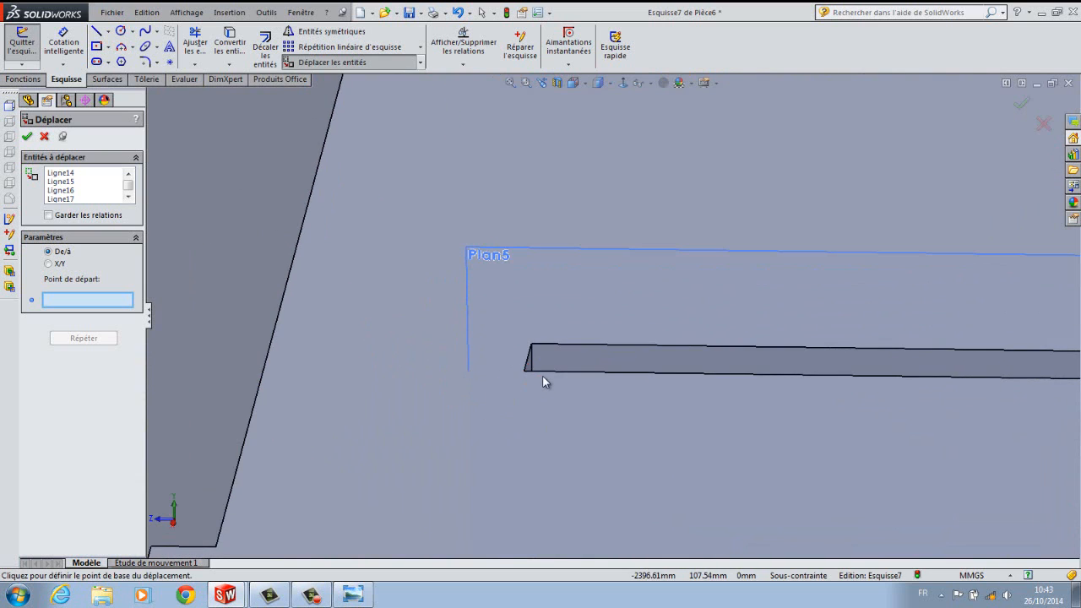
Set the upper front corner of the strut profile's slanted front edge as the base point of the move.
{"action": "scroll", "coordinate": [535, 374], "scroll_direction": "up", "scroll_amount": 10}
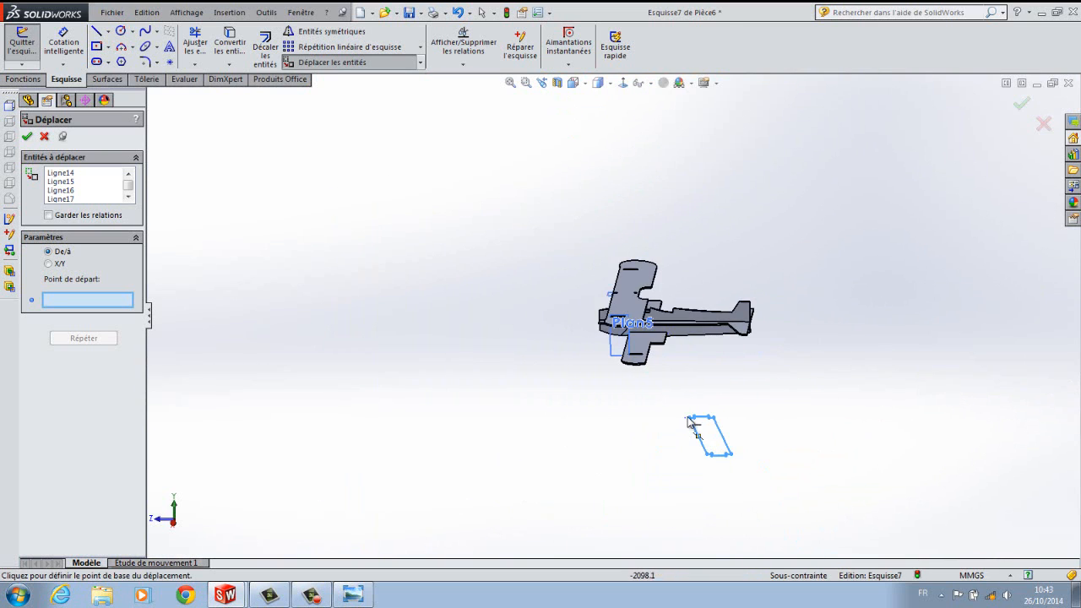
{"action": "scroll", "coordinate": [688, 421], "scroll_direction": "down", "scroll_amount": 8}
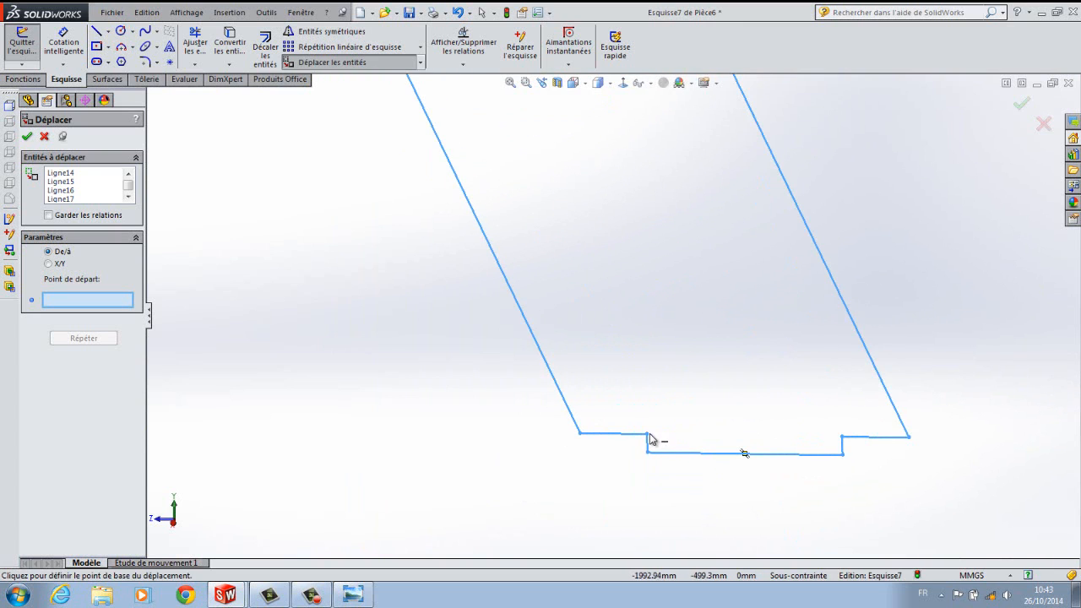
{"action": "scroll", "coordinate": [648, 438], "scroll_direction": "down", "scroll_amount": 4}
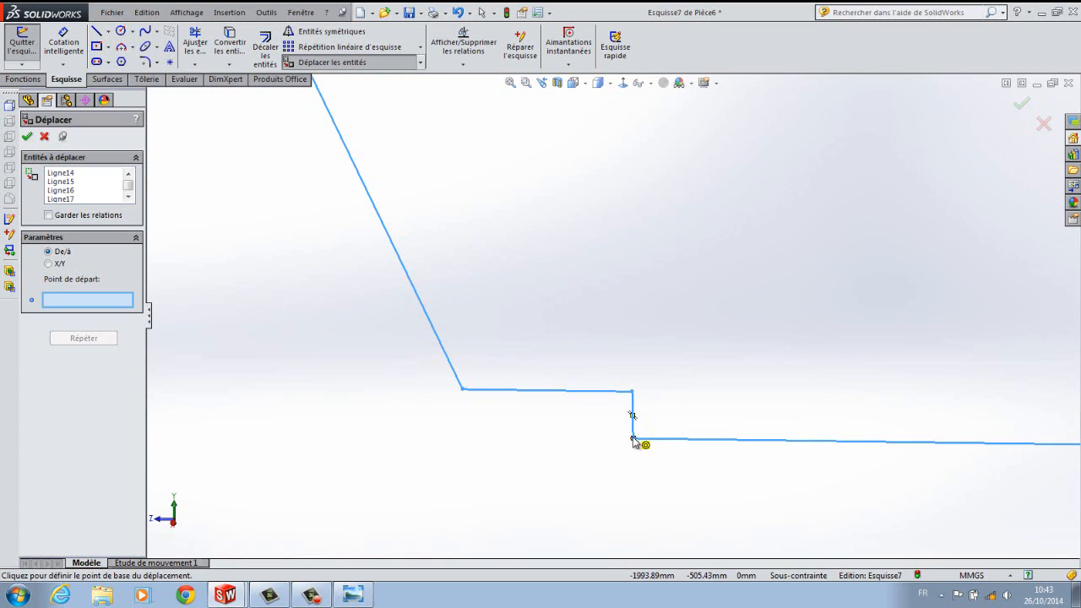
{"action": "scroll", "coordinate": [541, 177], "scroll_direction": "up", "scroll_amount": 5}
{"action": "scroll", "coordinate": [543, 166], "scroll_direction": "down", "scroll_amount": 5}
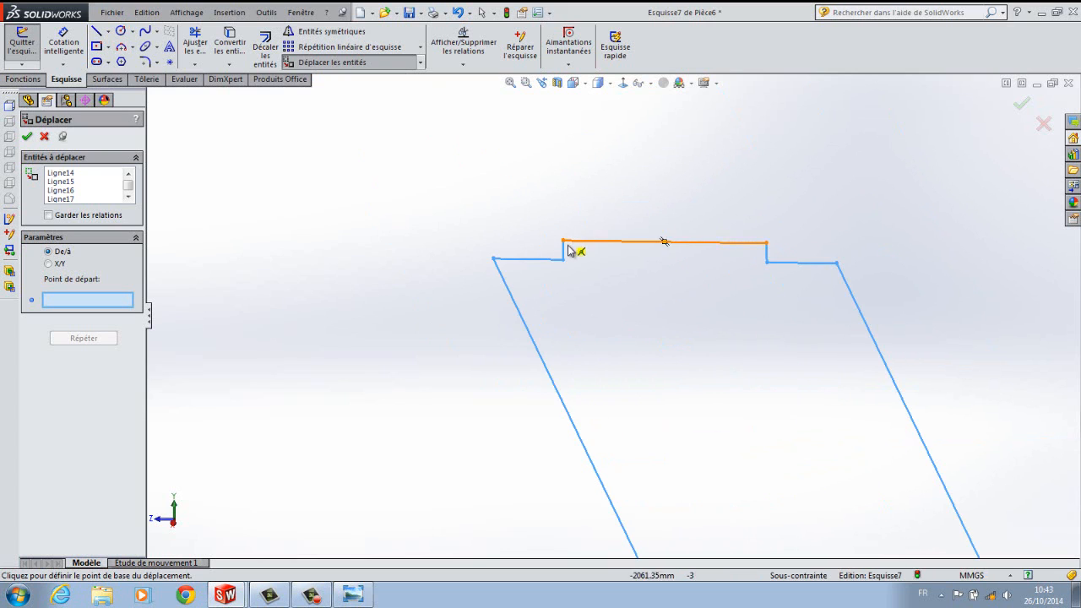
{"action": "left_click", "coordinate": [494, 258]}
Bring the strut profile up to the upper wing's slot and switch the model to wireframe display.
{"action": "scroll", "coordinate": [389, 269], "scroll_direction": "up", "scroll_amount": 5}
{"action": "scroll", "coordinate": [387, 275], "scroll_direction": "up", "scroll_amount": 5}
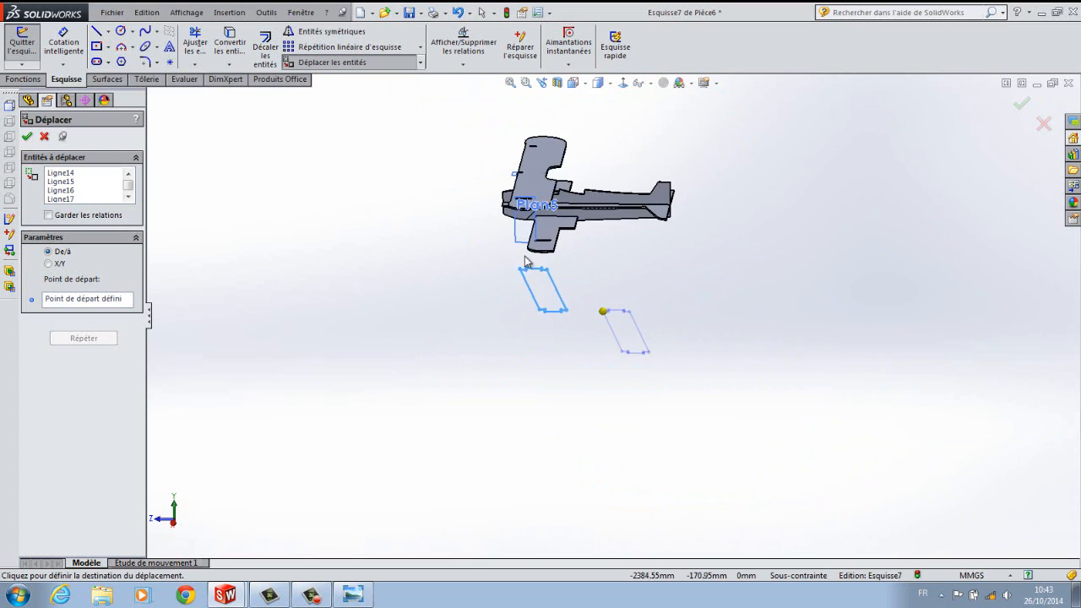
{"action": "scroll", "coordinate": [591, 304], "scroll_direction": "down", "scroll_amount": 8}
{"action": "middle_click_drag", "start_coordinate": [429, 380], "coordinate": [444, 345]}
{"action": "scroll", "coordinate": [627, 206], "scroll_direction": "down", "scroll_amount": 5}
{"action": "scroll", "coordinate": [627, 206], "scroll_direction": "down", "scroll_amount": 6}
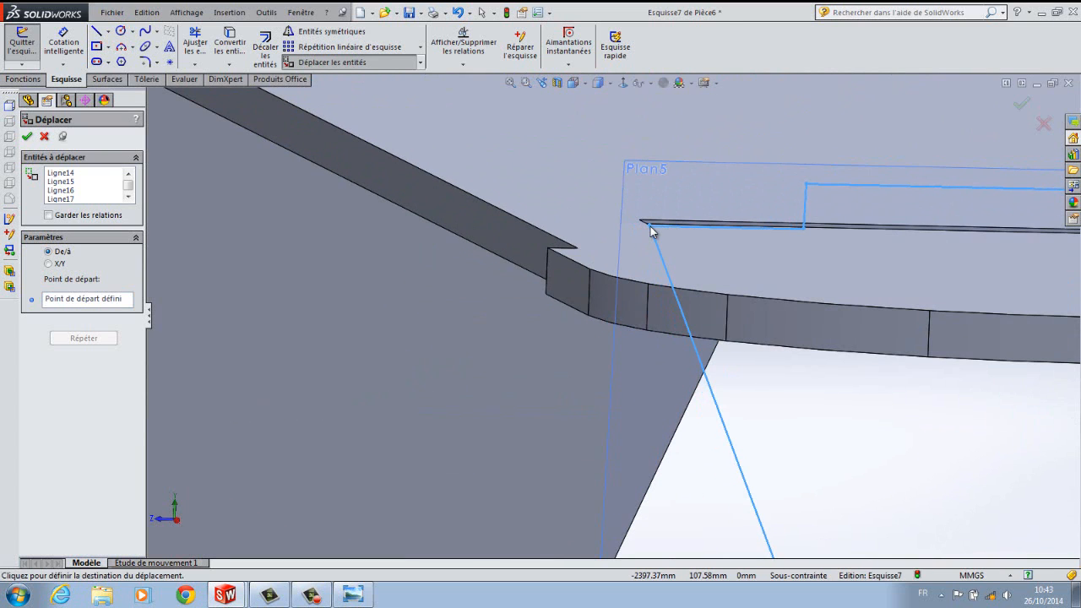
{"action": "middle_click_drag", "start_coordinate": [646, 229], "coordinate": [632, 265]}
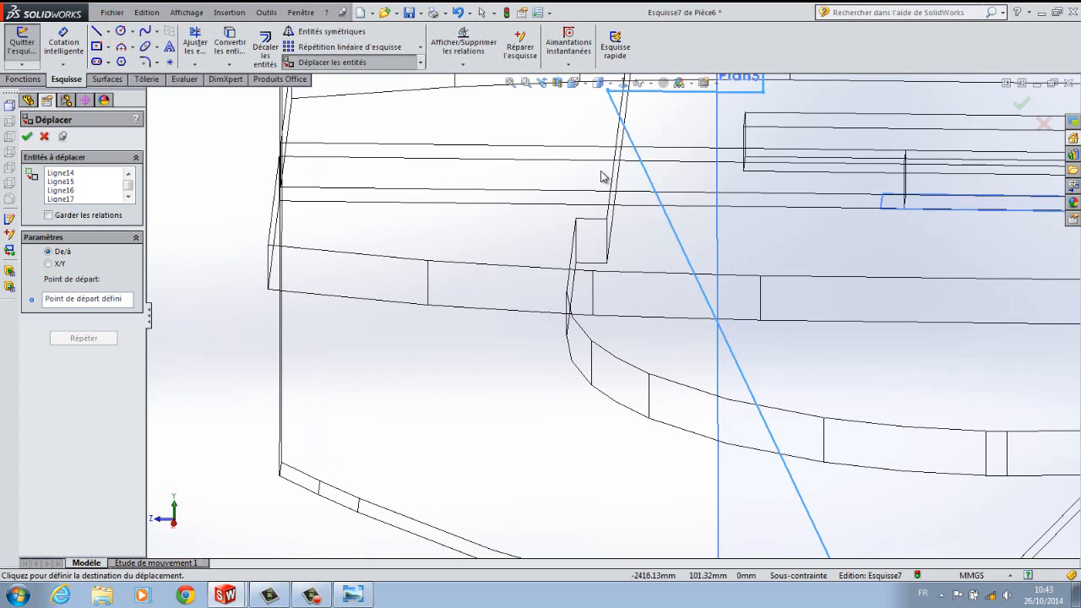
{"action": "left_click", "coordinate": [599, 163]}
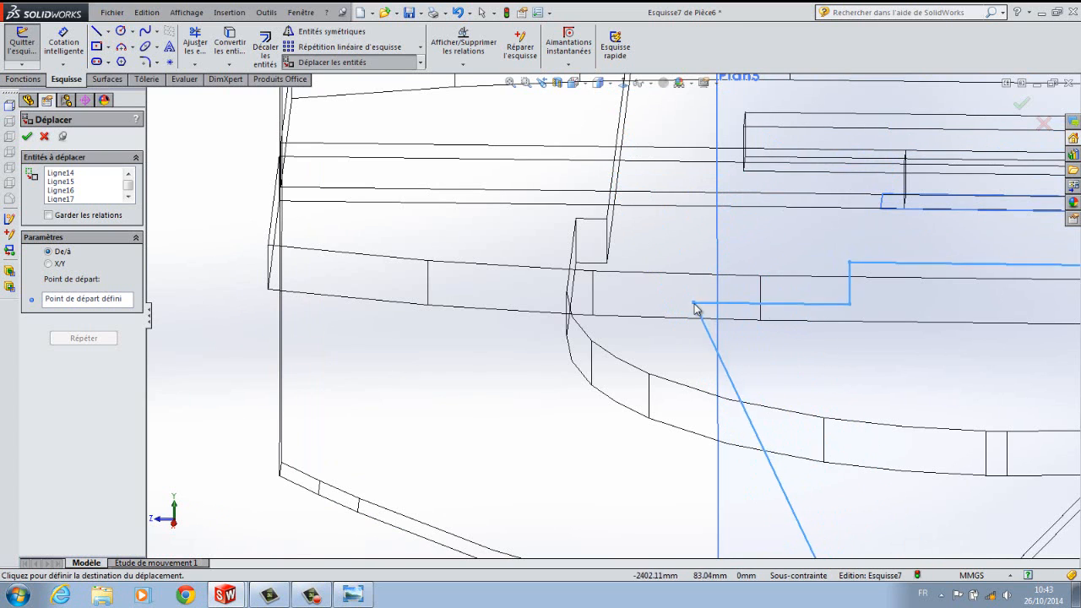
Try to place the moved strut profile just below the outline of the strut plane.
{"action": "scroll", "coordinate": [696, 309], "scroll_direction": "up", "scroll_amount": 4}
{"action": "mouse_move", "coordinate": [697, 310]}
{"action": "middle_mouse_down"}
{"action": "mouse_move", "coordinate": [715, 311]}
{"action": "mouse_move", "coordinate": [705, 317]}
{"action": "middle_mouse_up"}
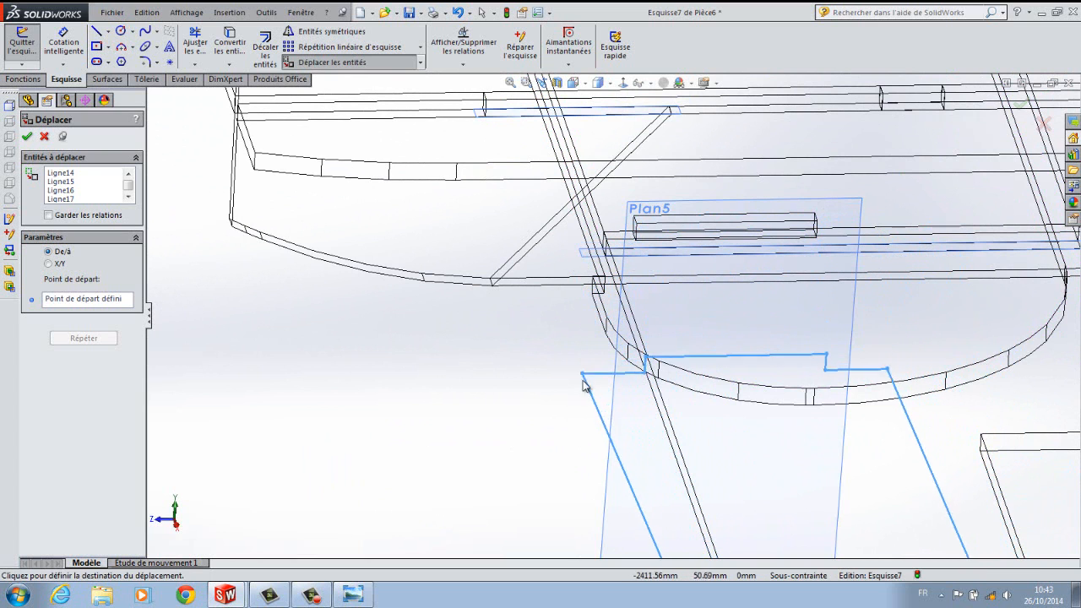
{"action": "scroll", "coordinate": [581, 402], "scroll_direction": "up", "scroll_amount": 1}
{"action": "scroll", "coordinate": [581, 402], "scroll_direction": "up", "scroll_amount": 2}
{"action": "left_click", "coordinate": [579, 444]}
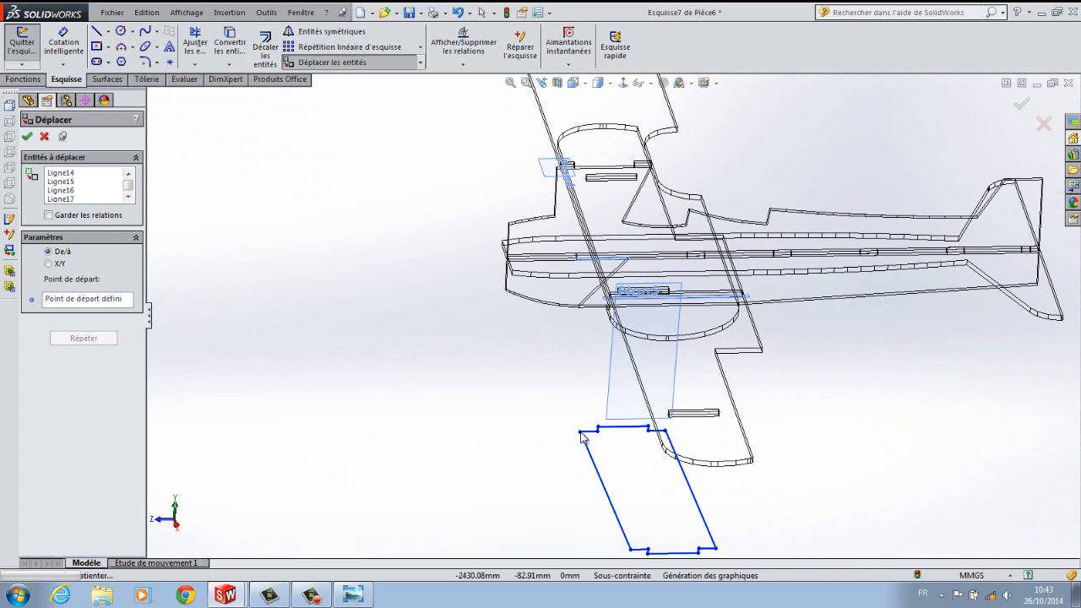
Select the whole strut profile for moving again, with the upper front corner of its upper tab as the base point.
{"action": "scroll", "coordinate": [603, 462], "scroll_direction": "up", "scroll_amount": 3}
{"action": "scroll", "coordinate": [639, 345], "scroll_direction": "up", "scroll_amount": 1}
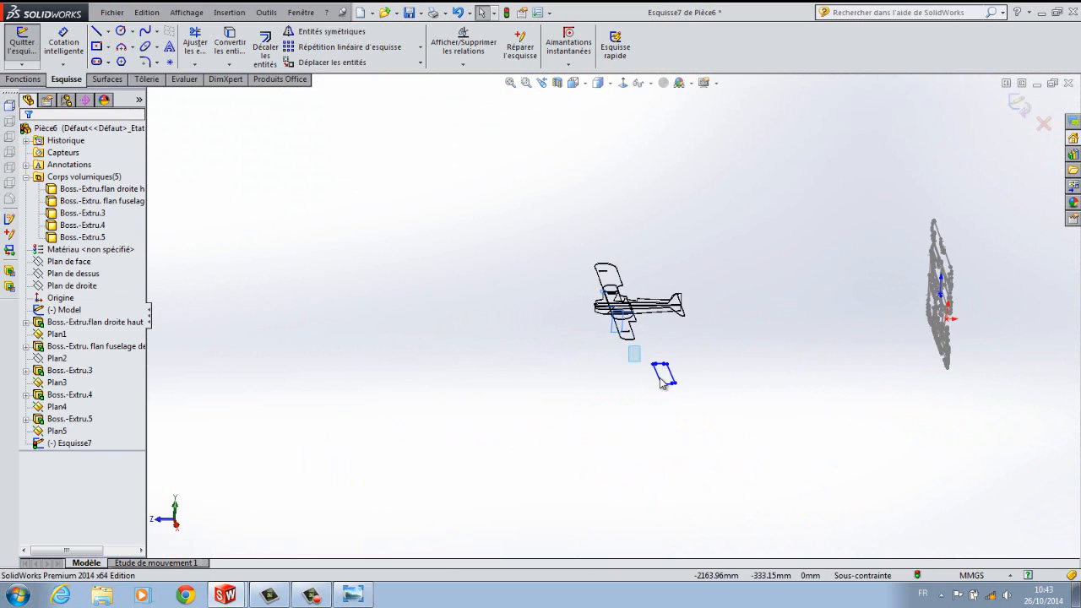
{"action": "left_click_drag", "start_coordinate": [628, 345], "coordinate": [725, 431]}
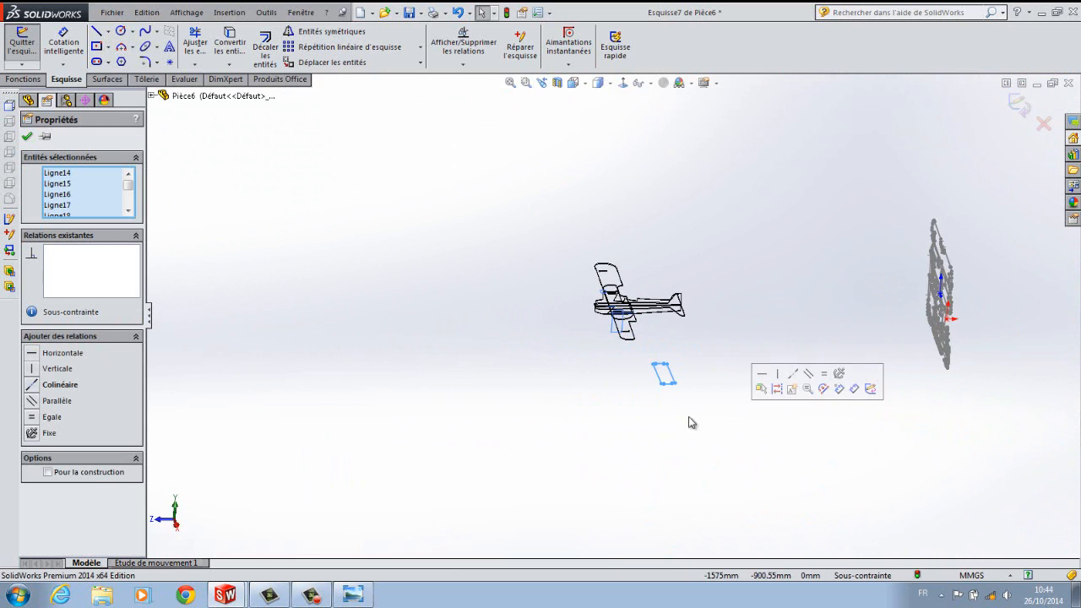
{"action": "left_click", "coordinate": [332, 64]}
{"action": "scroll", "coordinate": [655, 364], "scroll_direction": "down", "scroll_amount": 5}
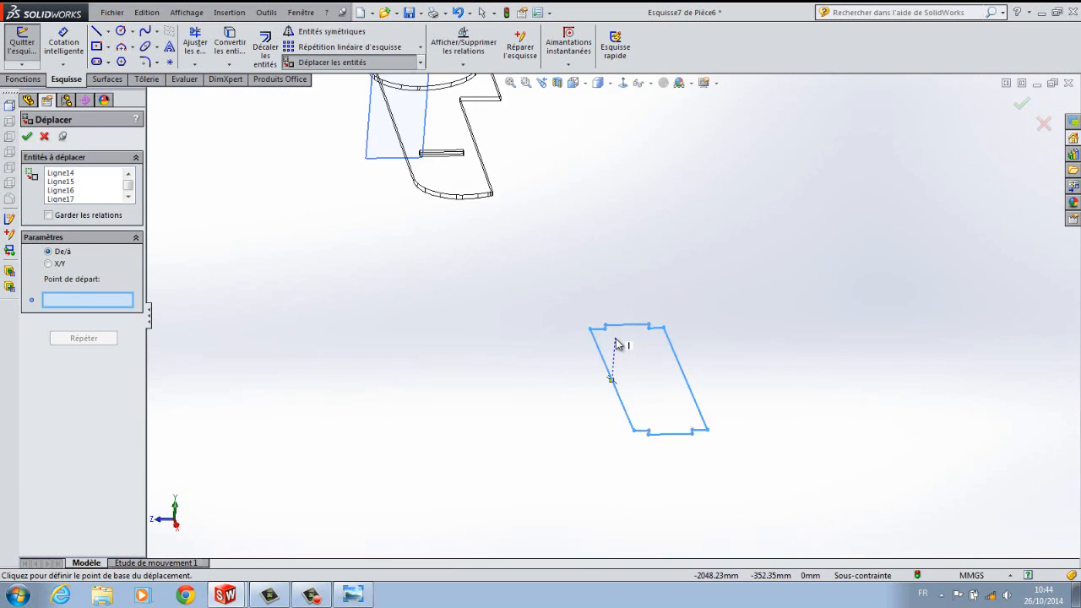
{"action": "scroll", "coordinate": [615, 342], "scroll_direction": "down", "scroll_amount": 3}
{"action": "left_click", "coordinate": [584, 290]}
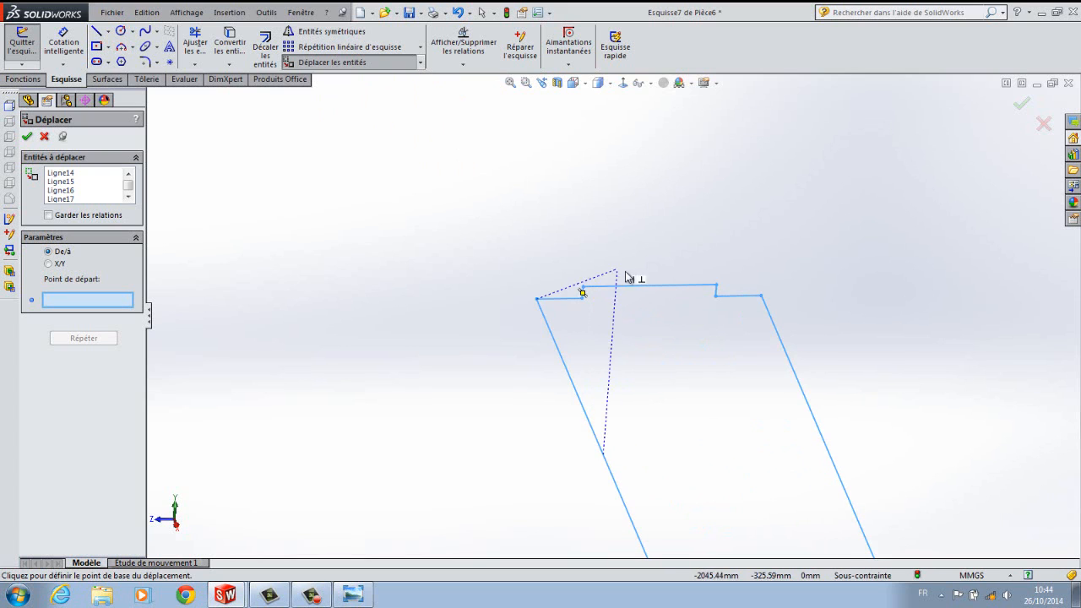
{"action": "left_click", "coordinate": [585, 289]}
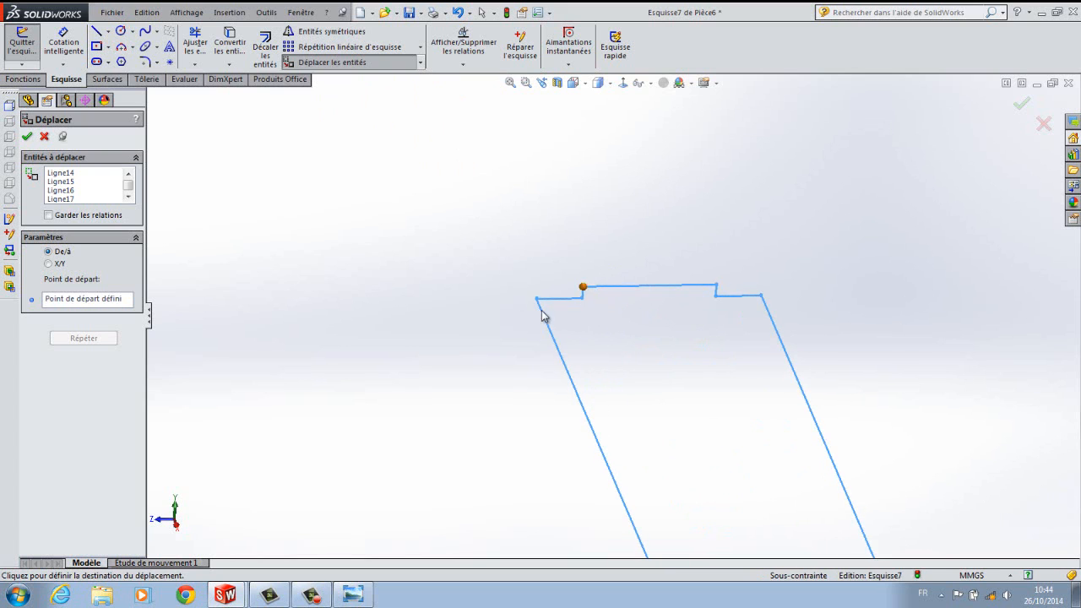
Place the strut profile with its upper tab's front corner at the upper front corner of the upper wing's slot.
{"action": "scroll", "coordinate": [468, 321], "scroll_direction": "up", "scroll_amount": 5}
{"action": "scroll", "coordinate": [579, 363], "scroll_direction": "down", "scroll_amount": 5}
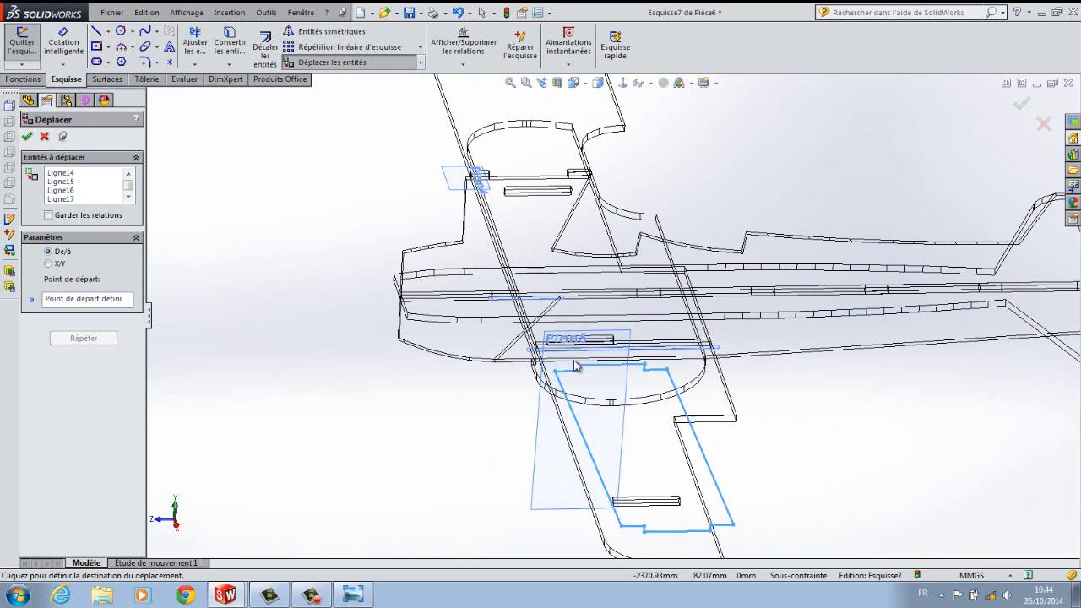
{"action": "scroll", "coordinate": [575, 364], "scroll_direction": "down", "scroll_amount": 8}
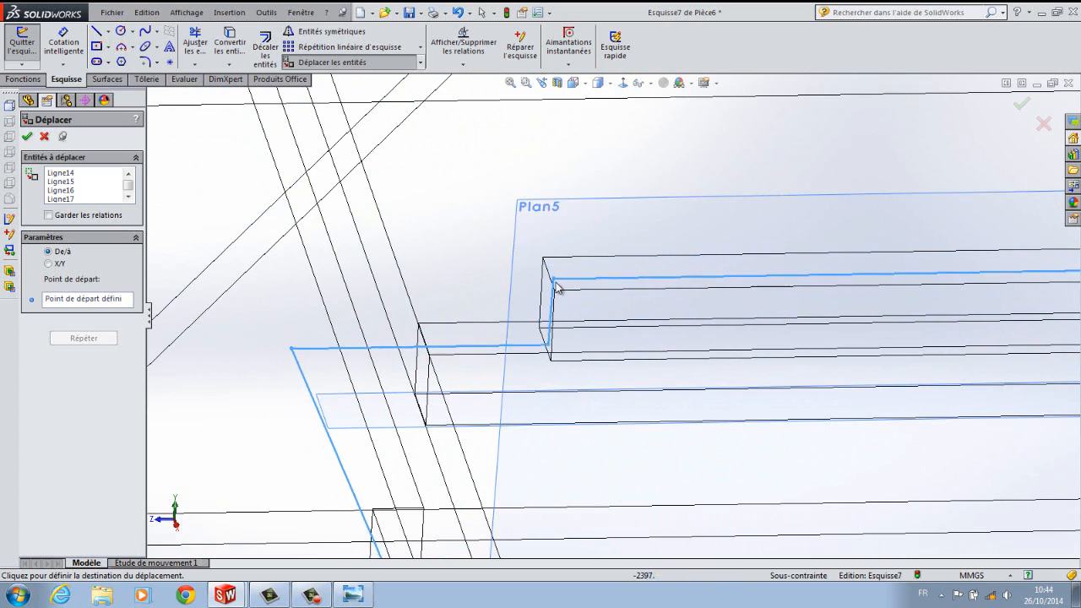
{"action": "left_click", "coordinate": [555, 283]}
{"action": "mouse_move", "coordinate": [555, 284]}
{"action": "middle_mouse_down"}
{"action": "mouse_move", "coordinate": [560, 273]}
{"action": "mouse_move", "coordinate": [572, 340]}
{"action": "mouse_move", "coordinate": [562, 261]}
{"action": "mouse_move", "coordinate": [553, 265]}
{"action": "middle_mouse_up"}
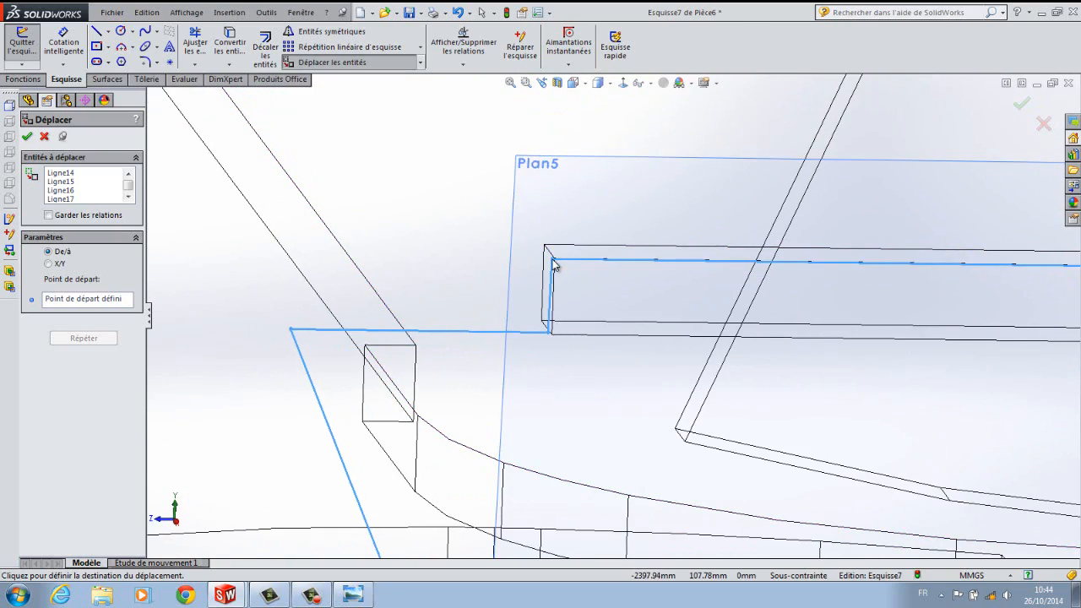
{"action": "left_click", "coordinate": [622, 82]}
{"action": "scroll", "coordinate": [413, 306], "scroll_direction": "up", "scroll_amount": 5}
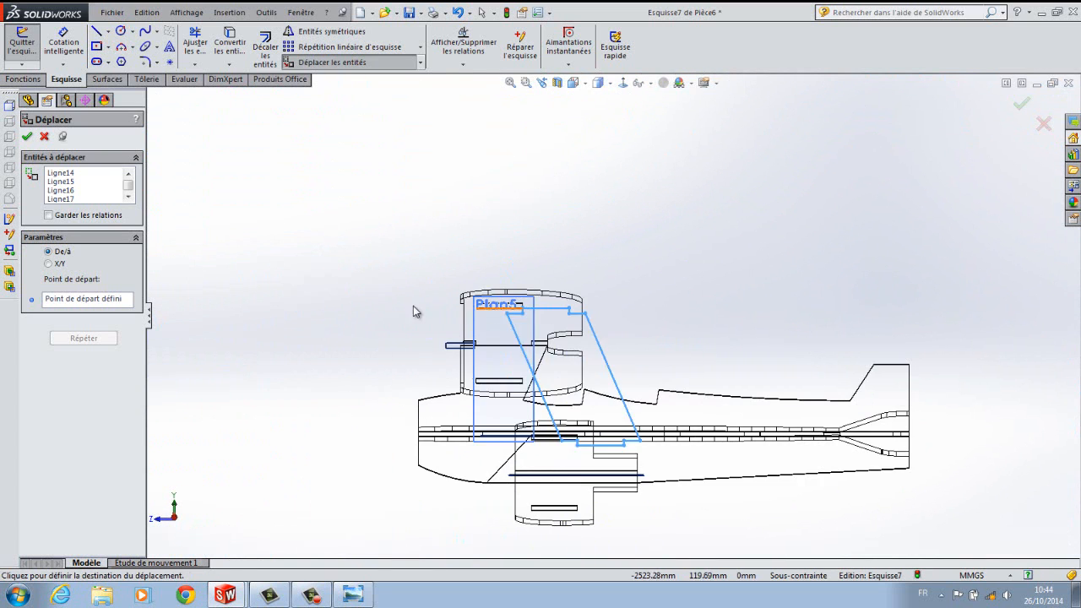
{"action": "scroll", "coordinate": [519, 323], "scroll_direction": "up", "scroll_amount": 10}
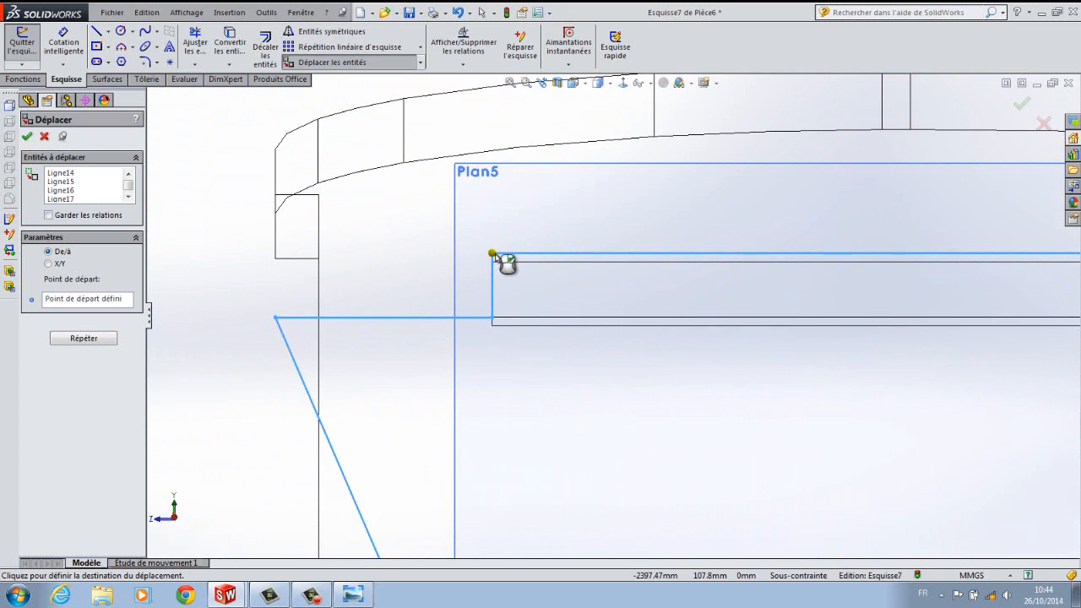
{"action": "left_click", "coordinate": [493, 253]}
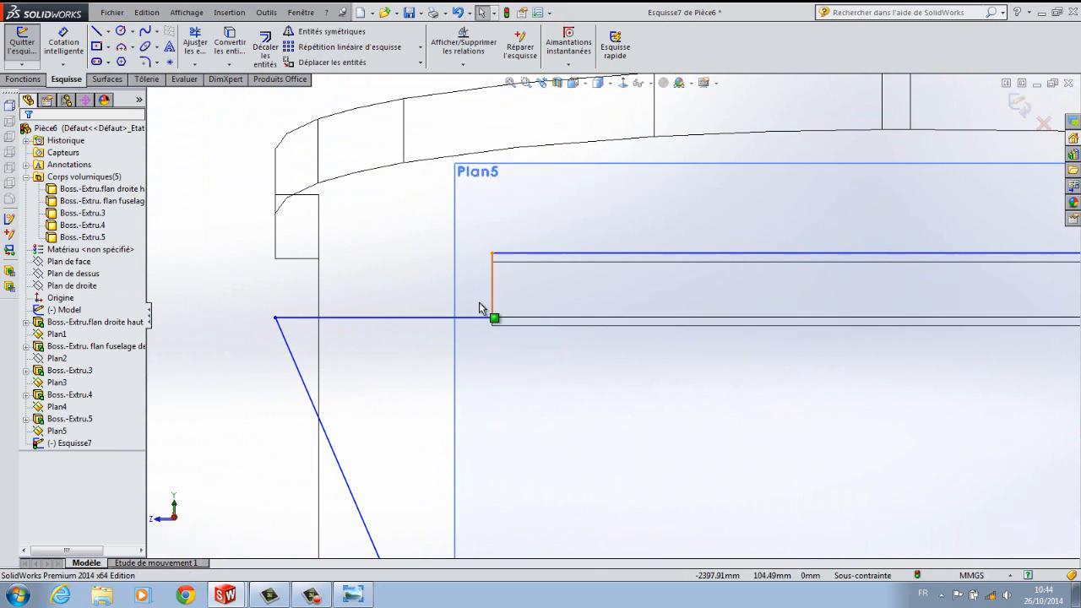
Examine how the strut profile's tabs fit into the slots of the upper and lower wings.
{"action": "scroll", "coordinate": [364, 304], "scroll_direction": "up", "scroll_amount": 5}
{"action": "middle_click_drag", "start_coordinate": [364, 304], "coordinate": [462, 363]}
{"action": "scroll", "coordinate": [462, 364], "scroll_direction": "up", "scroll_amount": 5}
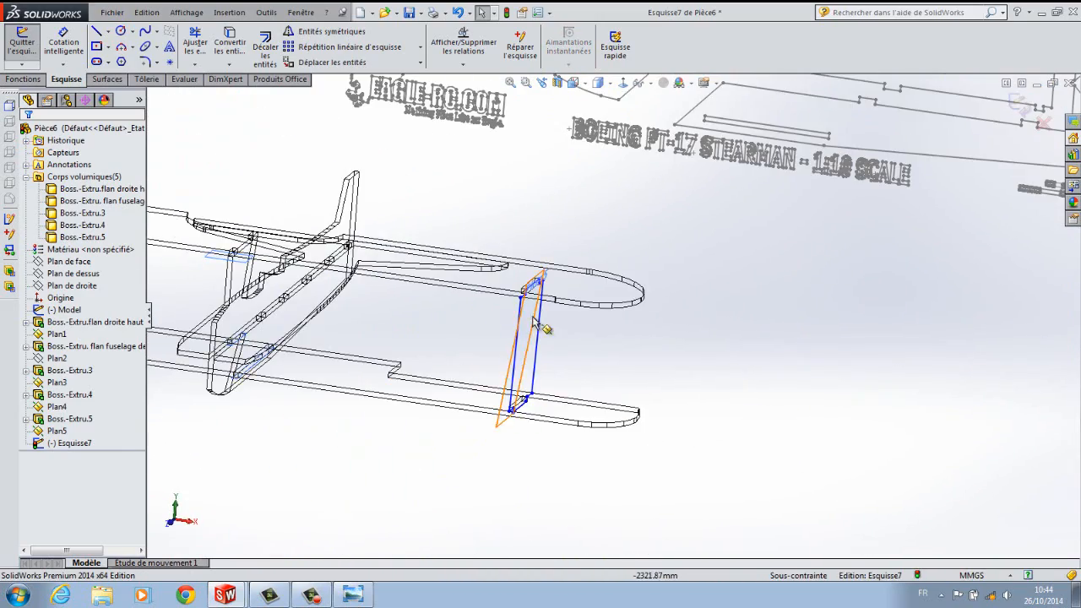
{"action": "scroll", "coordinate": [594, 332], "scroll_direction": "down", "scroll_amount": 5}
{"action": "middle_click_drag", "start_coordinate": [813, 365], "coordinate": [907, 363]}
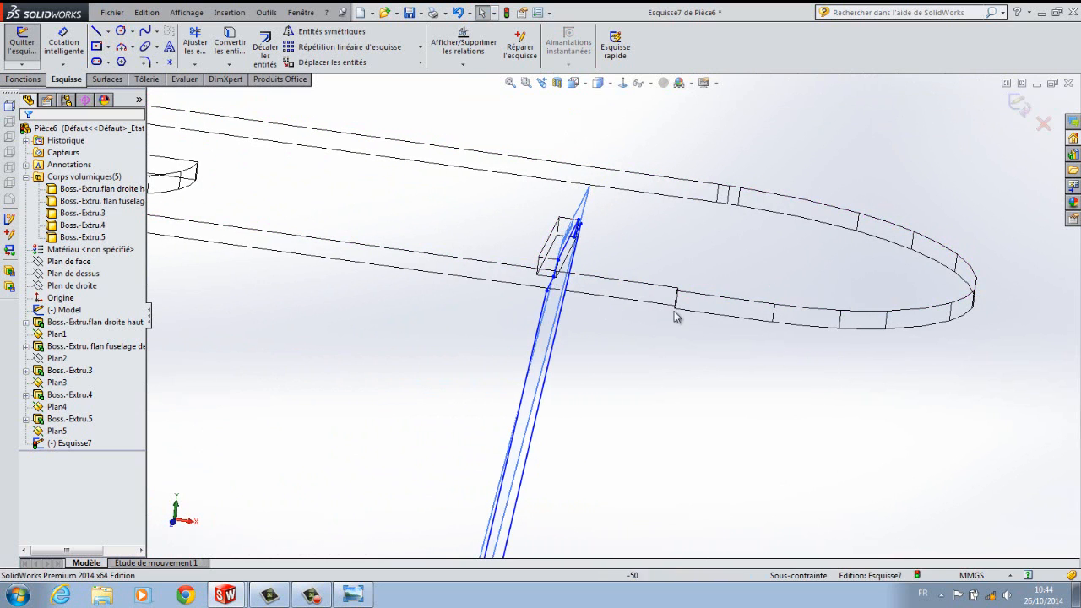
{"action": "scroll", "coordinate": [564, 255], "scroll_direction": "down", "scroll_amount": 4}
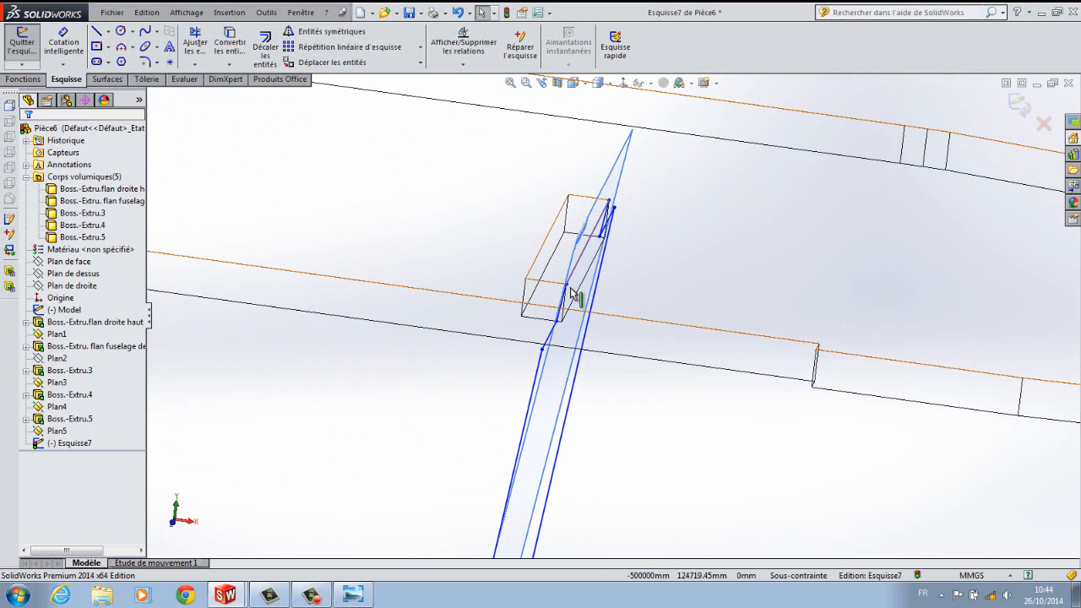
{"action": "scroll", "coordinate": [590, 340], "scroll_direction": "up", "scroll_amount": 6}
{"action": "scroll", "coordinate": [535, 566], "scroll_direction": "up", "scroll_amount": 4}
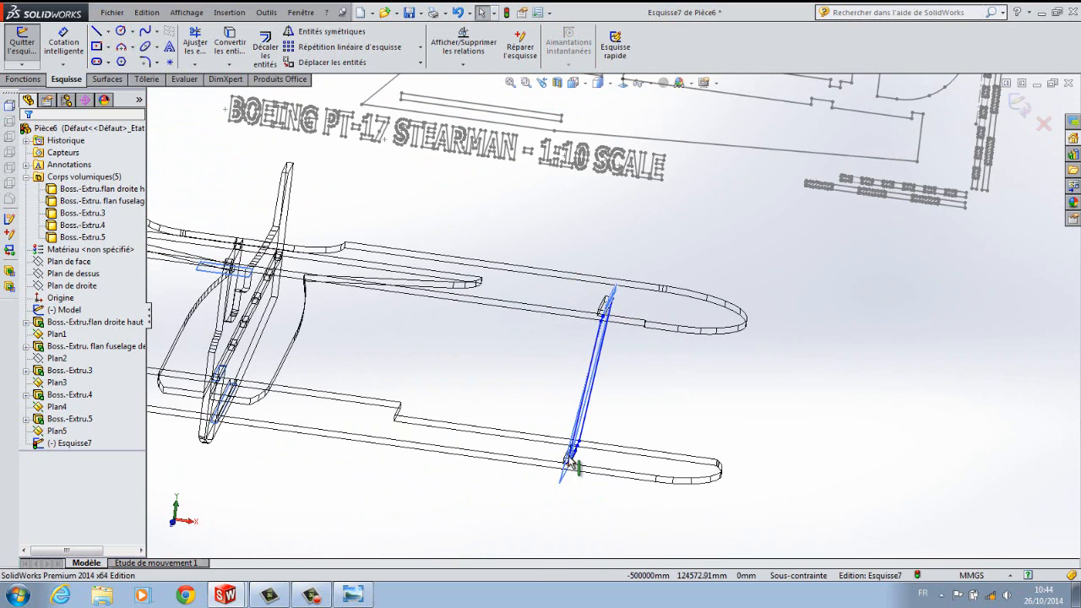
{"action": "scroll", "coordinate": [595, 439], "scroll_direction": "down", "scroll_amount": 8}
{"action": "scroll", "coordinate": [626, 338], "scroll_direction": "down", "scroll_amount": 4}
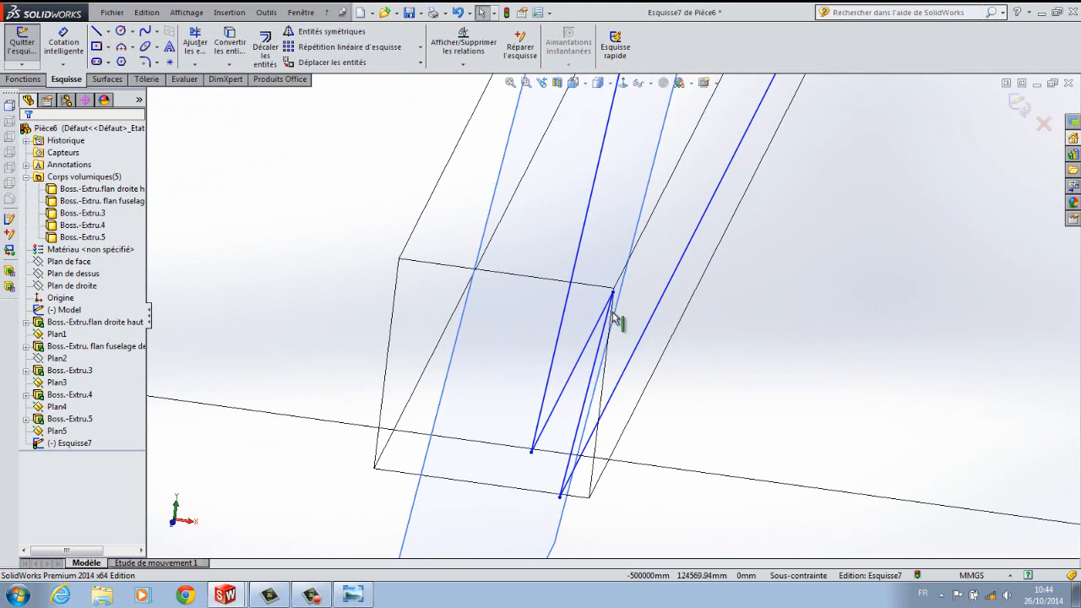
{"action": "scroll", "coordinate": [630, 463], "scroll_direction": "up", "scroll_amount": 3}
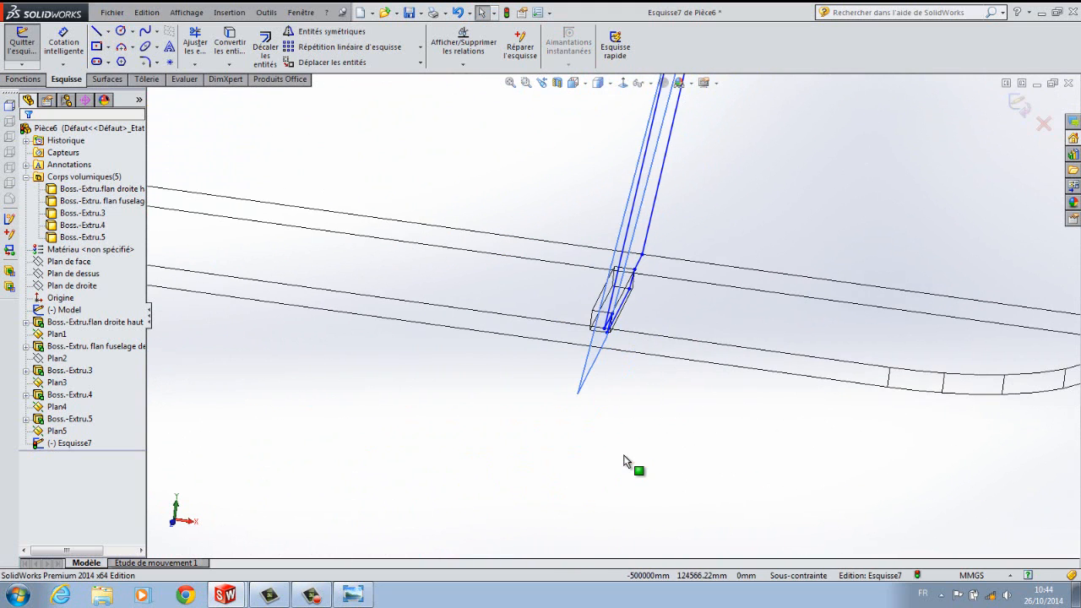
Extrude the strut profile 6 mm in the reversed direction without merging the result, and display the model shaded with edges.
{"action": "left_click", "coordinate": [17, 79]}
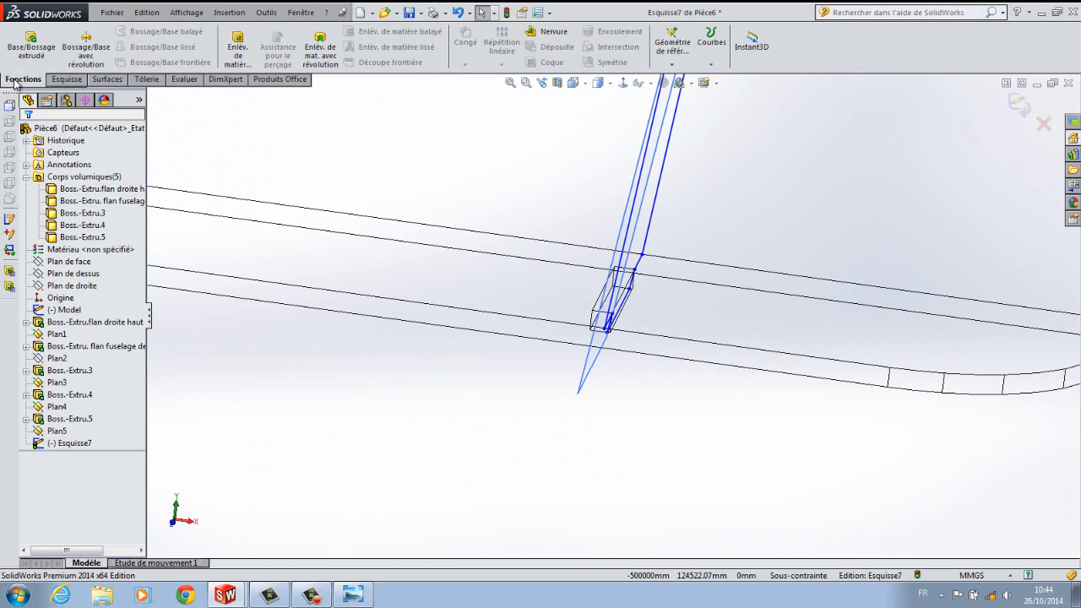
{"action": "left_click", "coordinate": [31, 47]}
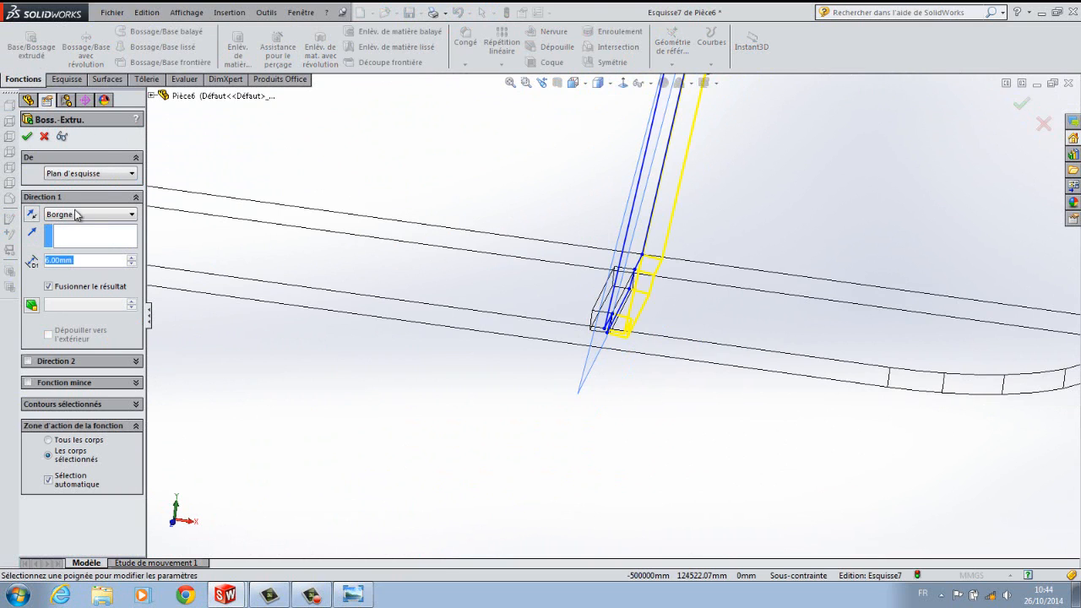
{"action": "left_click", "coordinate": [48, 287]}
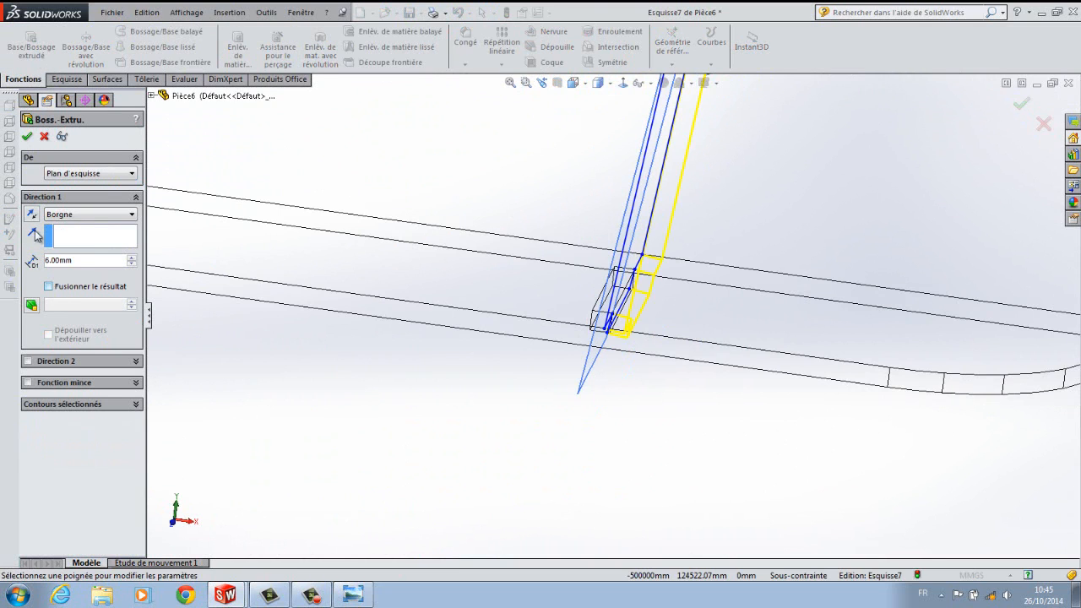
{"action": "left_click", "coordinate": [31, 215]}
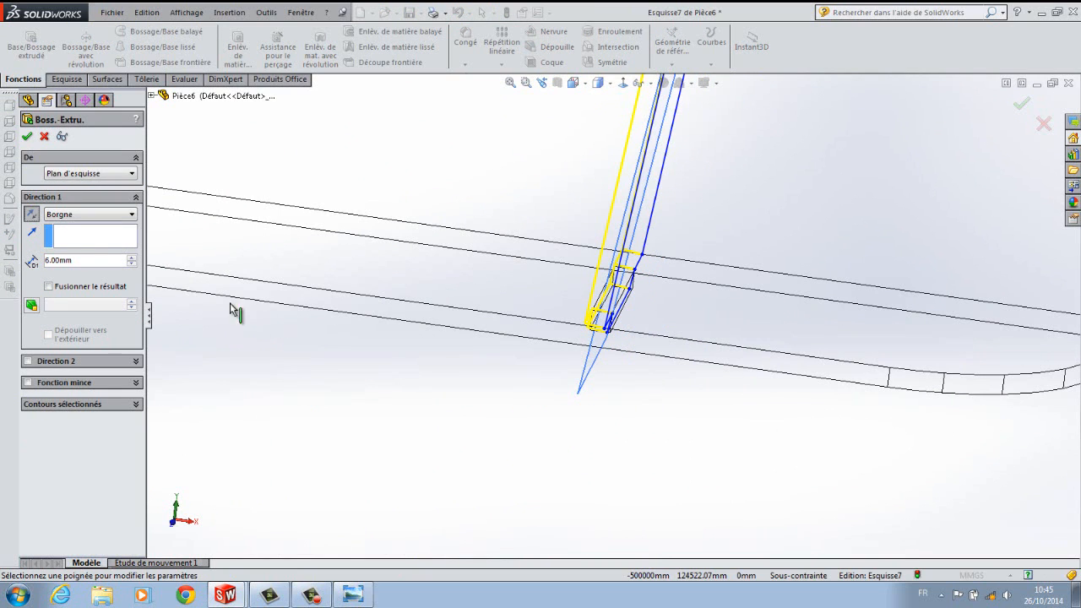
{"action": "left_click", "coordinate": [25, 137]}
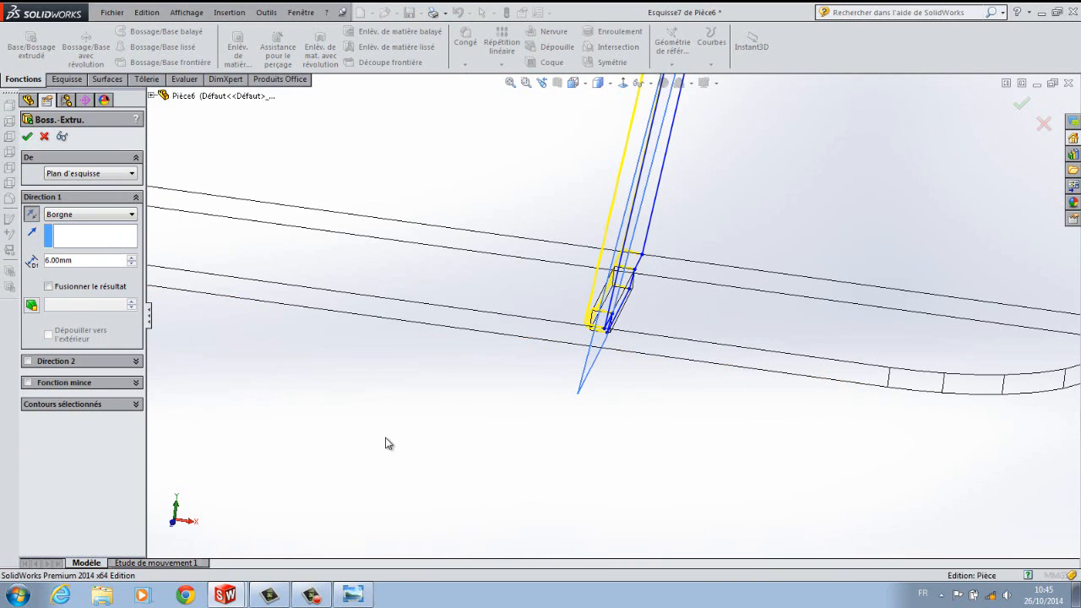
{"action": "left_click", "coordinate": [599, 82]}
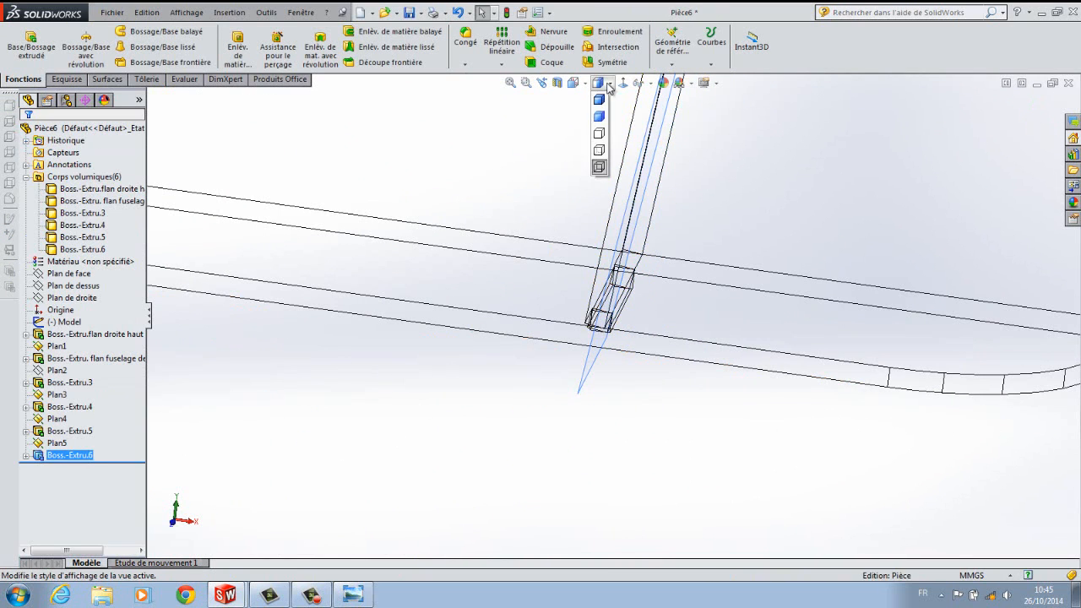
{"action": "left_click", "coordinate": [603, 102]}
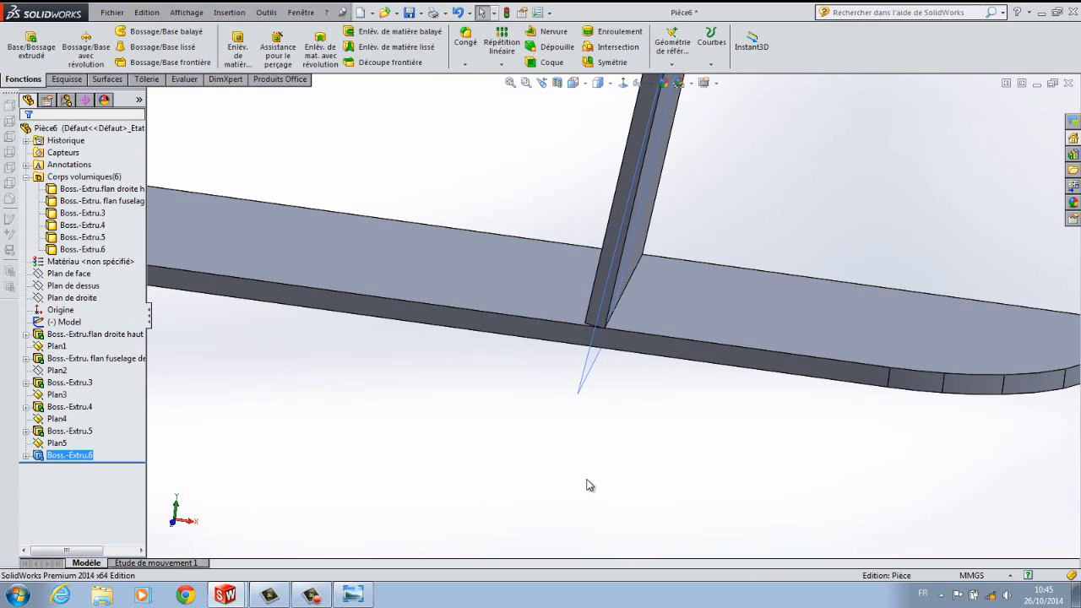
Examine how the extruded strut fits into the upper and lower wing slots and how it sits in the whole airplane.
{"action": "scroll", "coordinate": [591, 483], "scroll_direction": "up", "scroll_amount": 5}
{"action": "scroll", "coordinate": [697, 143], "scroll_direction": "down", "scroll_amount": 6}
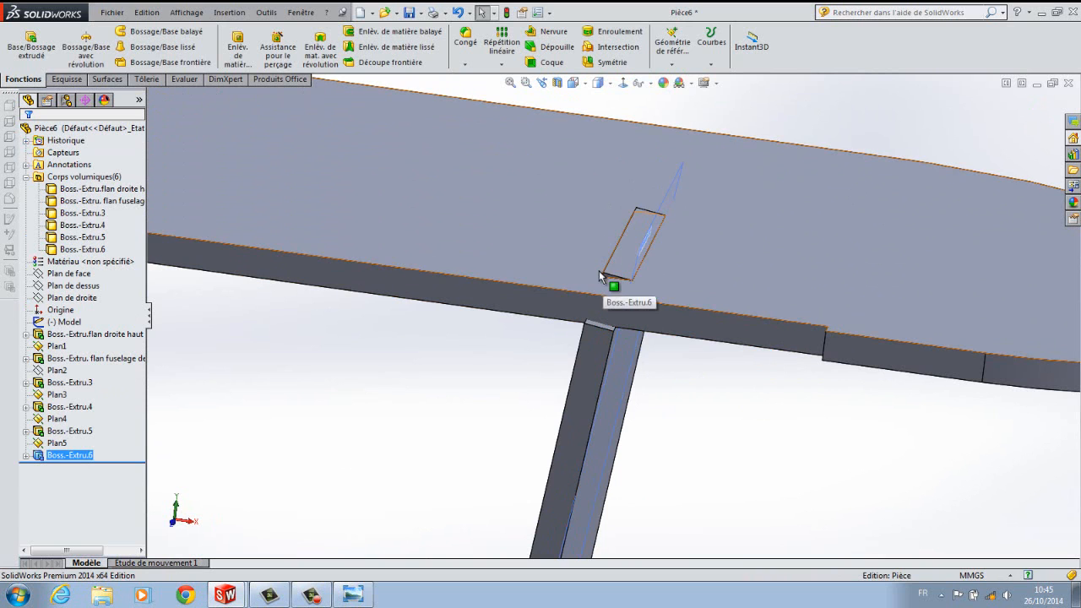
{"action": "scroll", "coordinate": [740, 436], "scroll_direction": "up", "scroll_amount": 5}
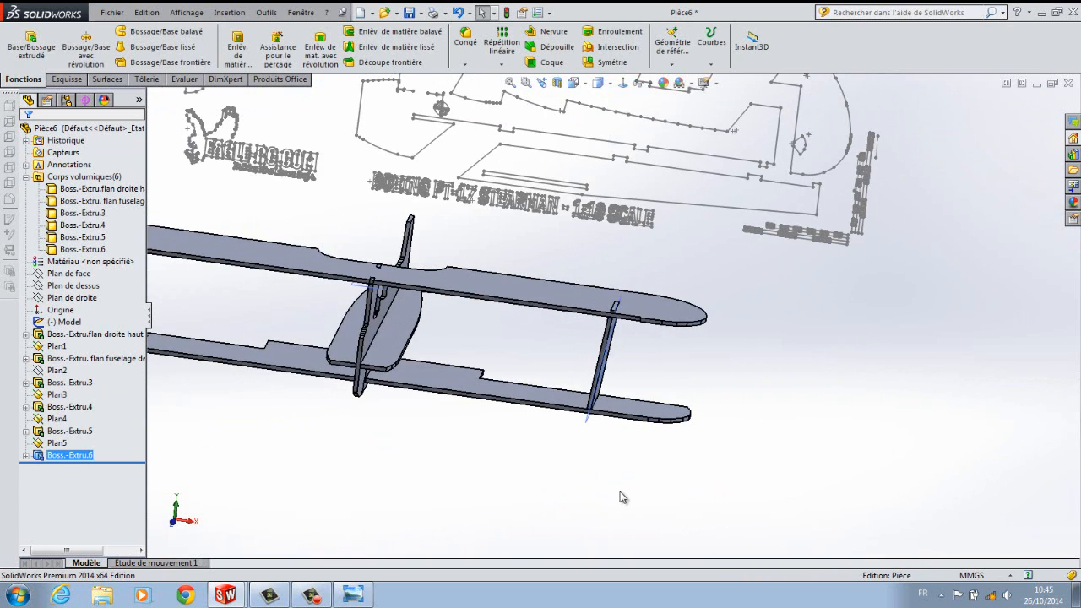
{"action": "scroll", "coordinate": [598, 427], "scroll_direction": "down", "scroll_amount": 6}
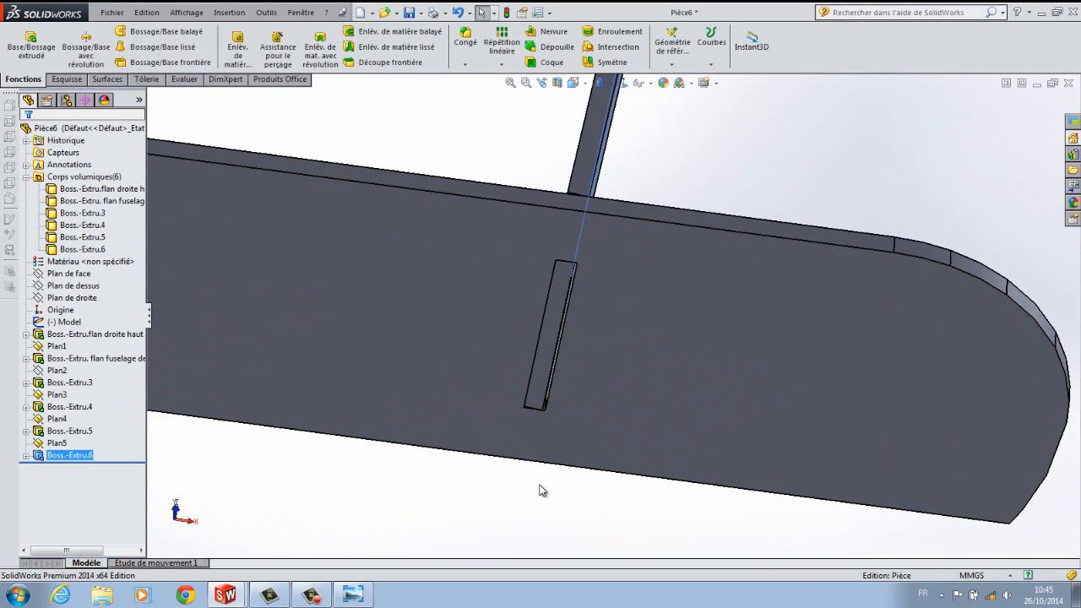
{"action": "scroll", "coordinate": [591, 338], "scroll_direction": "up", "scroll_amount": 2}
{"action": "scroll", "coordinate": [587, 350], "scroll_direction": "down", "scroll_amount": 5}
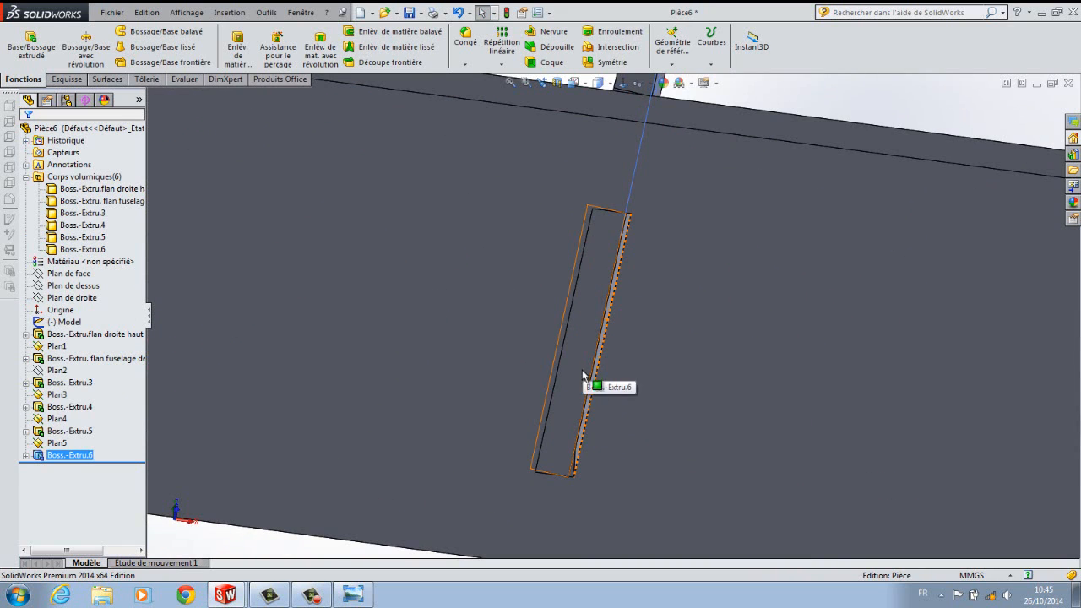
{"action": "scroll", "coordinate": [587, 386], "scroll_direction": "up", "scroll_amount": 4}
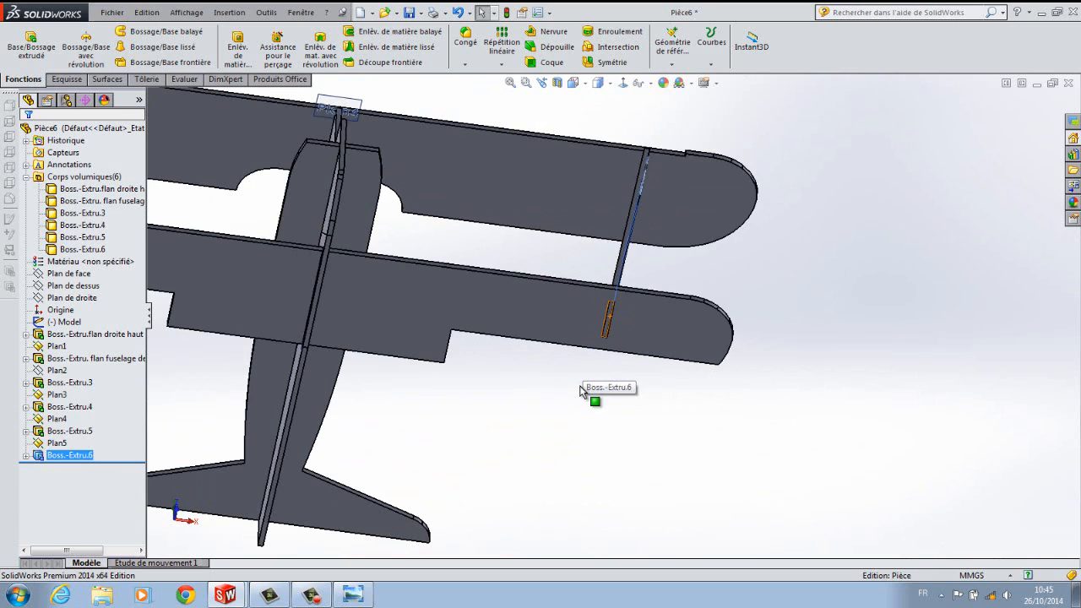
{"action": "scroll", "coordinate": [589, 422], "scroll_direction": "down", "scroll_amount": 2}
{"action": "scroll", "coordinate": [612, 245], "scroll_direction": "up", "scroll_amount": 4}
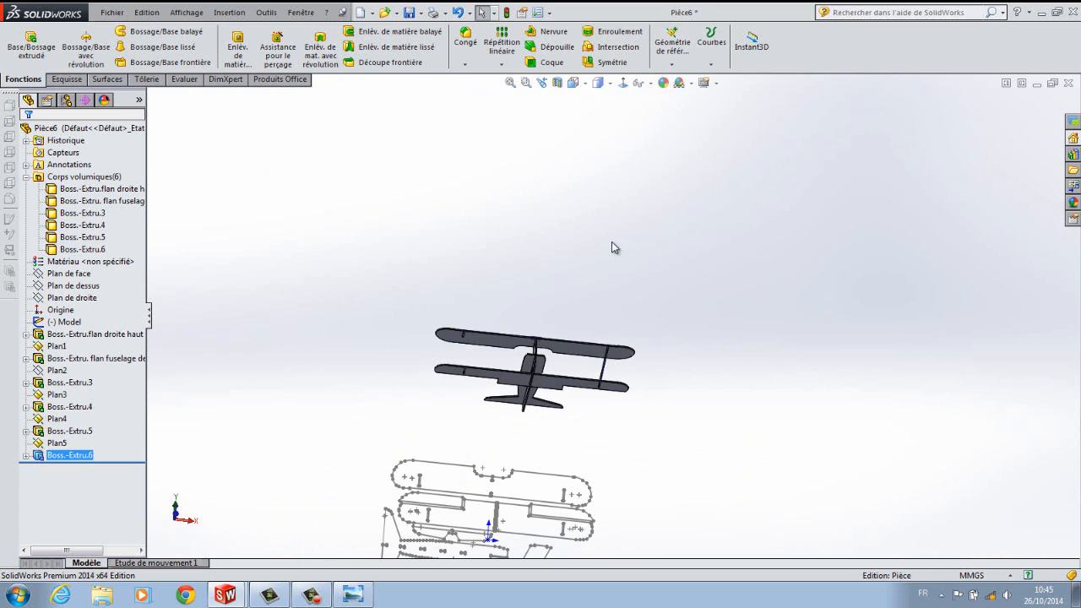
{"action": "middle_click_drag", "start_coordinate": [613, 244], "coordinate": [600, 354]}
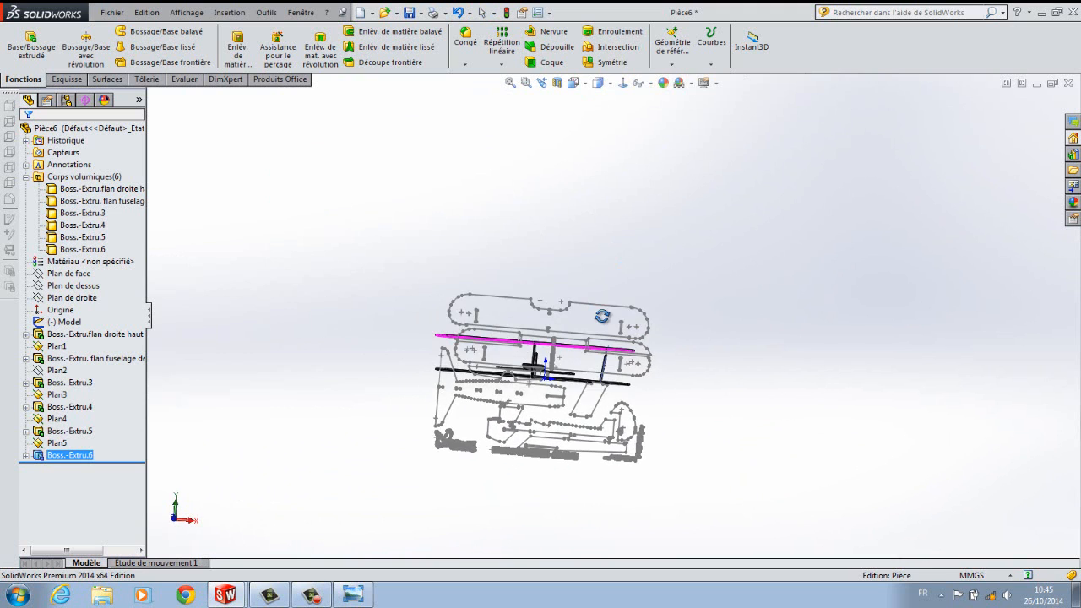
{"action": "scroll", "coordinate": [600, 358], "scroll_direction": "down", "scroll_amount": 5}
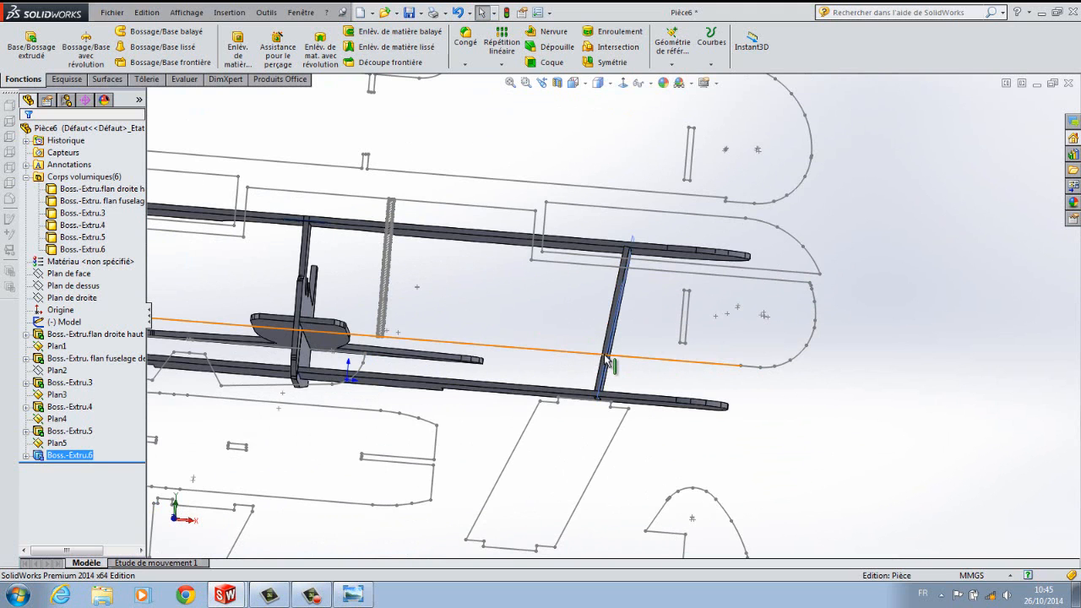
{"action": "scroll", "coordinate": [851, 424], "scroll_direction": "up", "scroll_amount": 5}
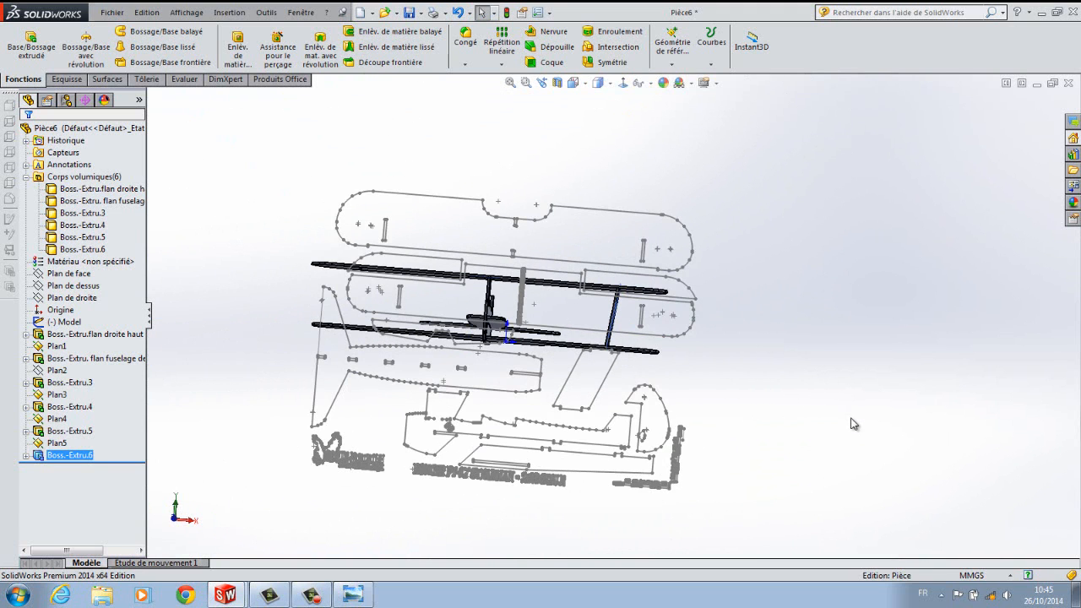
{"action": "middle_click_drag", "start_coordinate": [722, 390], "coordinate": [733, 404]}
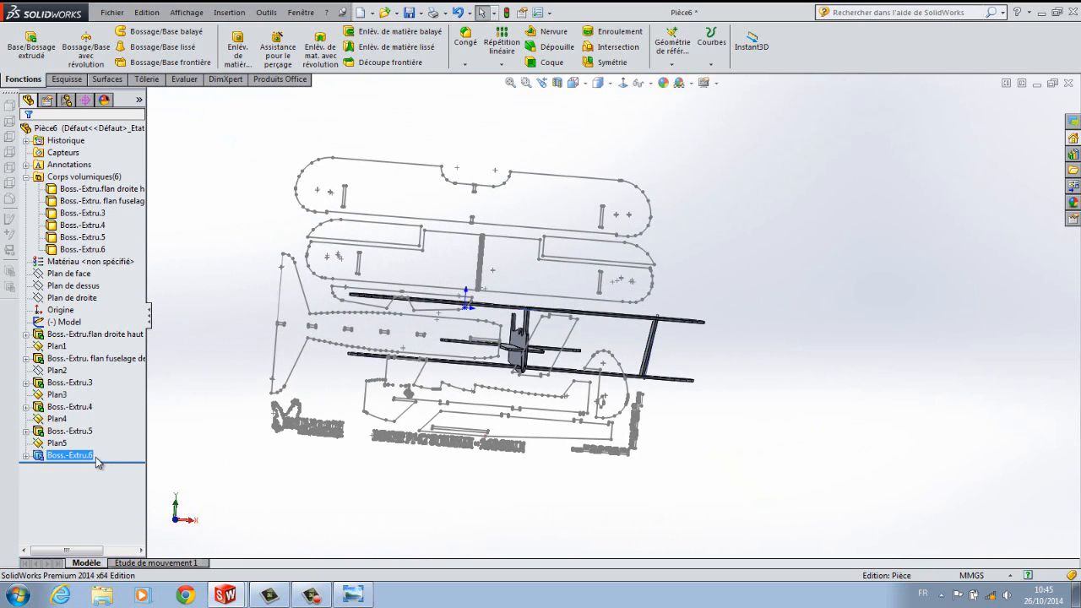
{"action": "mouse_move", "coordinate": [218, 341]}
{"action": "middle_mouse_down"}
{"action": "mouse_move", "coordinate": [234, 441]}
{"action": "mouse_move", "coordinate": [251, 452]}
{"action": "middle_mouse_up"}
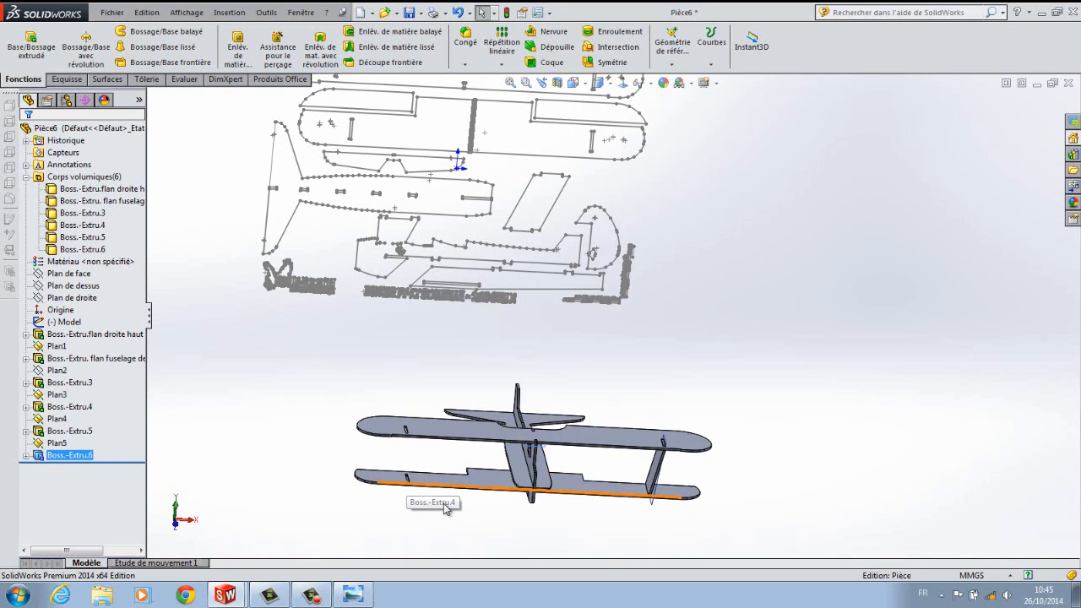
{"action": "middle_click_drag", "start_coordinate": [441, 528], "coordinate": [427, 516]}
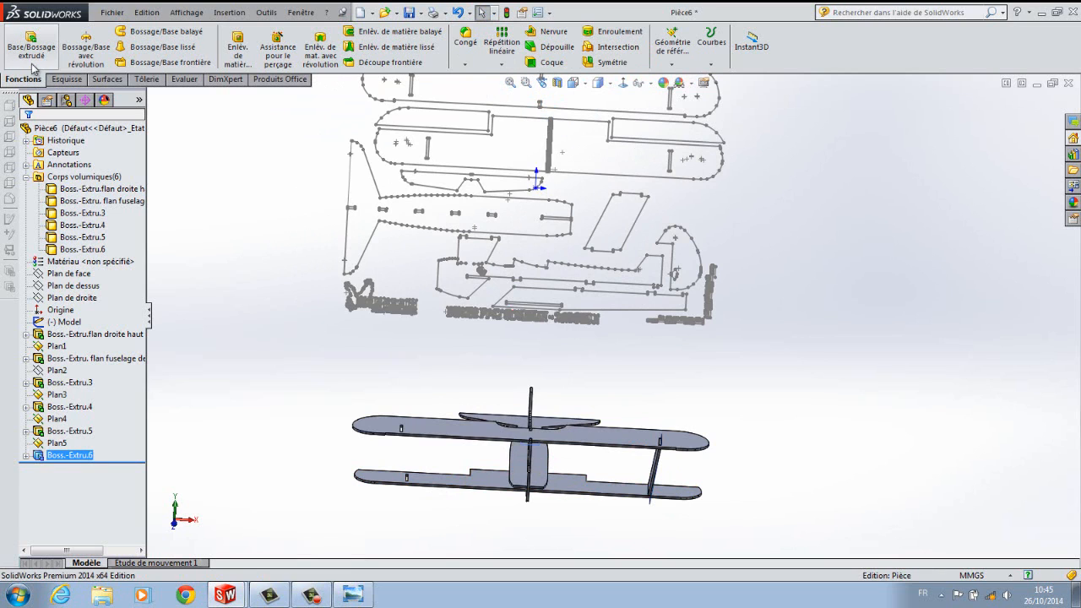
Start a Mirror, remove the strut extrusion from the features to mirror, and activate the selection of bodies to mirror instead.
{"action": "left_click", "coordinate": [503, 67]}
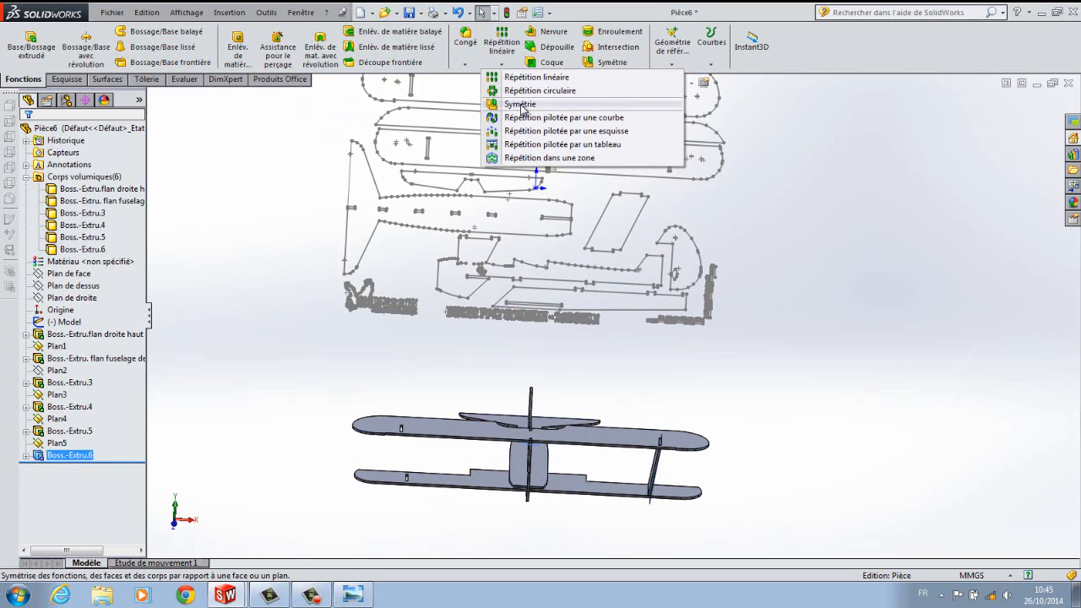
{"action": "left_click", "coordinate": [524, 105]}
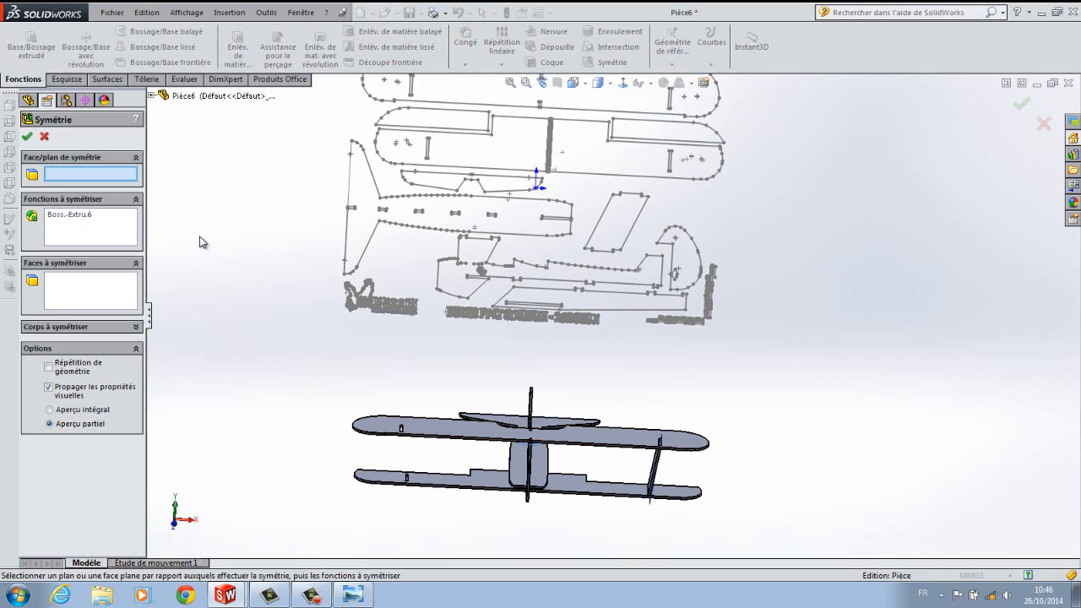
{"action": "left_click", "coordinate": [80, 217]}
{"action": "key", "text": "Delete"}
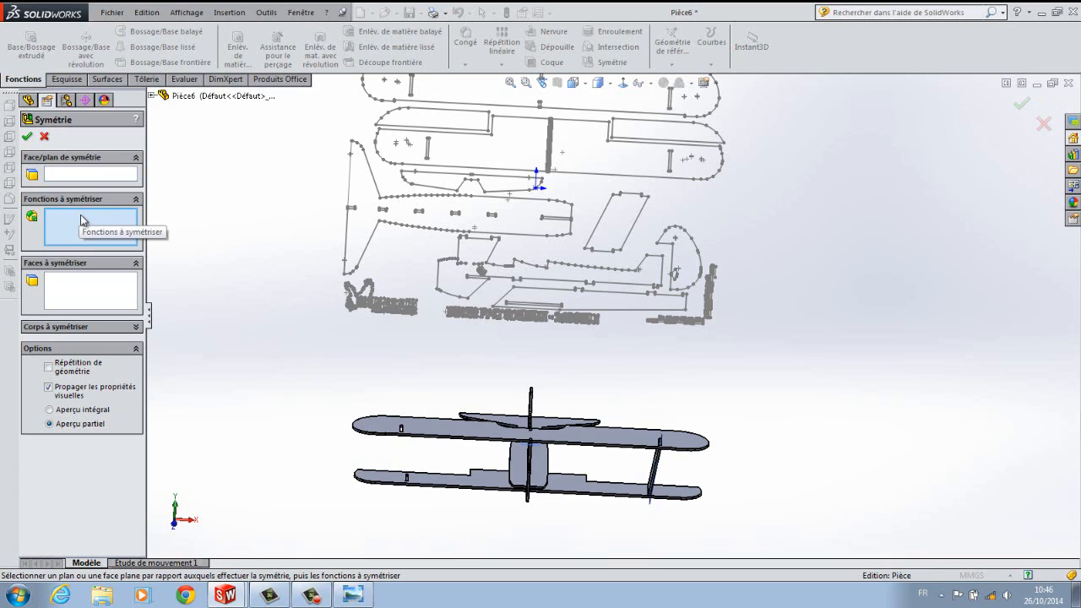
{"action": "left_click", "coordinate": [103, 327]}
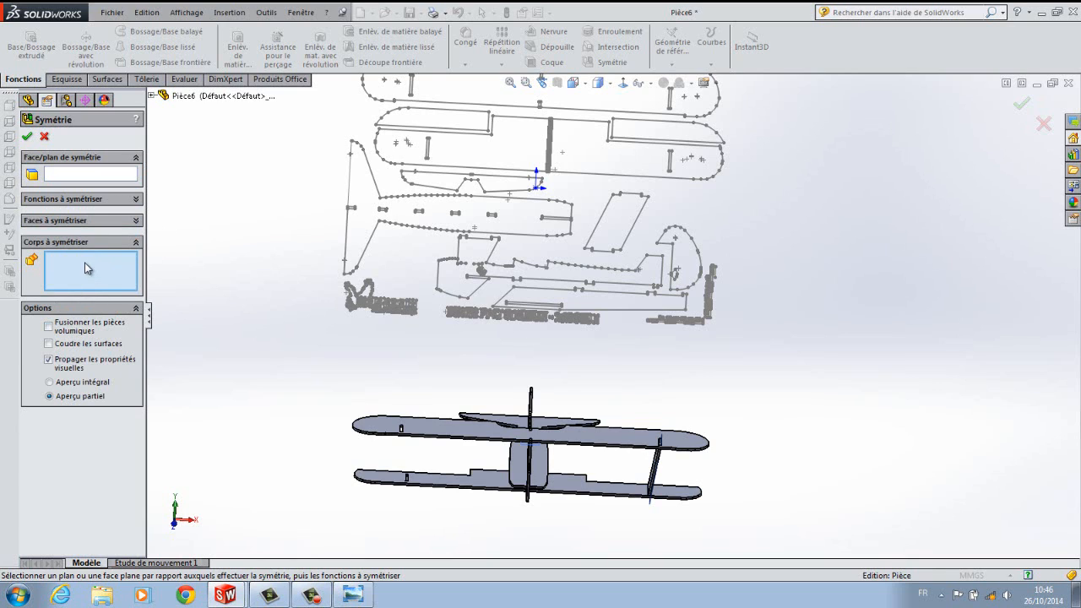
Choose the strut between the two wings as the body to mirror.
{"action": "mouse_move", "coordinate": [764, 457]}
{"action": "middle_mouse_down"}
{"action": "mouse_move", "coordinate": [745, 456]}
{"action": "mouse_move", "coordinate": [747, 470]}
{"action": "middle_mouse_up"}
{"action": "left_click", "coordinate": [665, 474]}
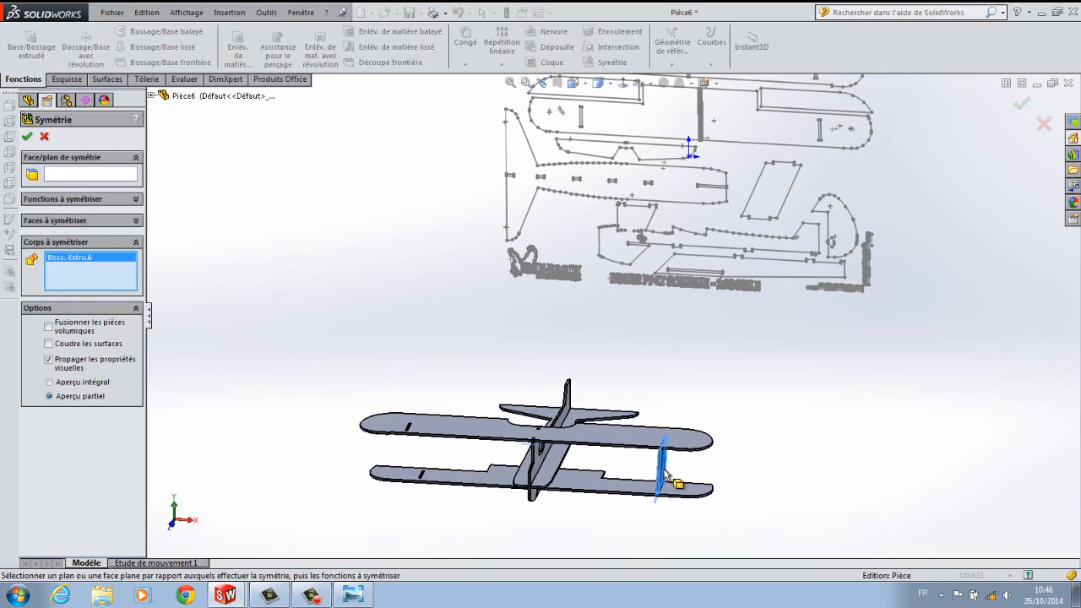
{"action": "mouse_move", "coordinate": [471, 547]}
{"action": "middle_mouse_down"}
{"action": "mouse_move", "coordinate": [490, 541]}
{"action": "mouse_move", "coordinate": [364, 494]}
{"action": "middle_mouse_up"}
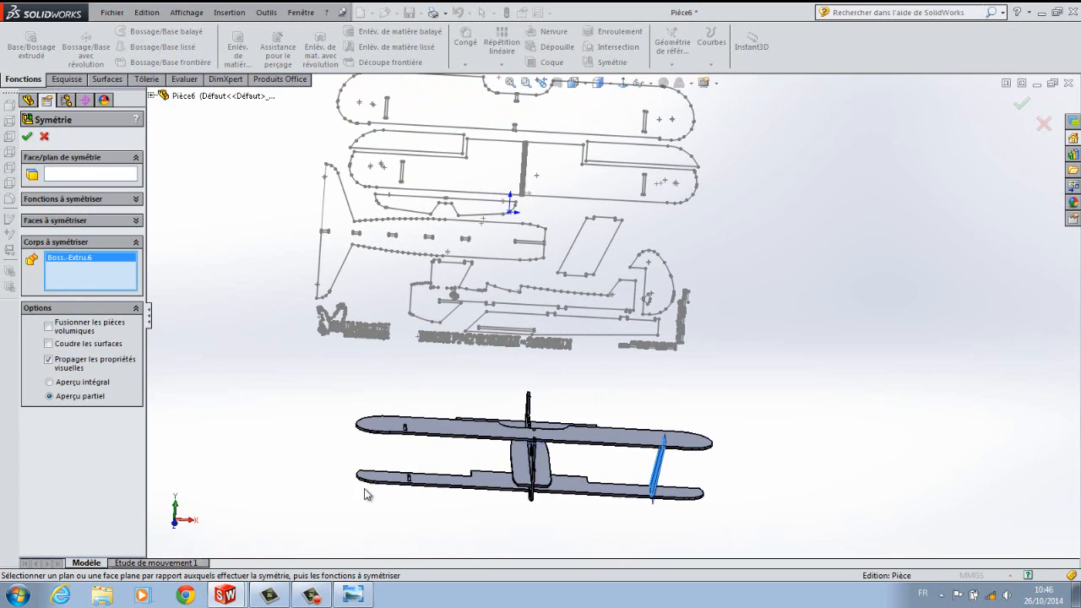
Examine the vertical fuselage panel and its surroundings for a suitable mirror face or plane.
{"action": "left_click", "coordinate": [93, 174]}
{"action": "scroll", "coordinate": [546, 444], "scroll_direction": "down", "scroll_amount": 3}
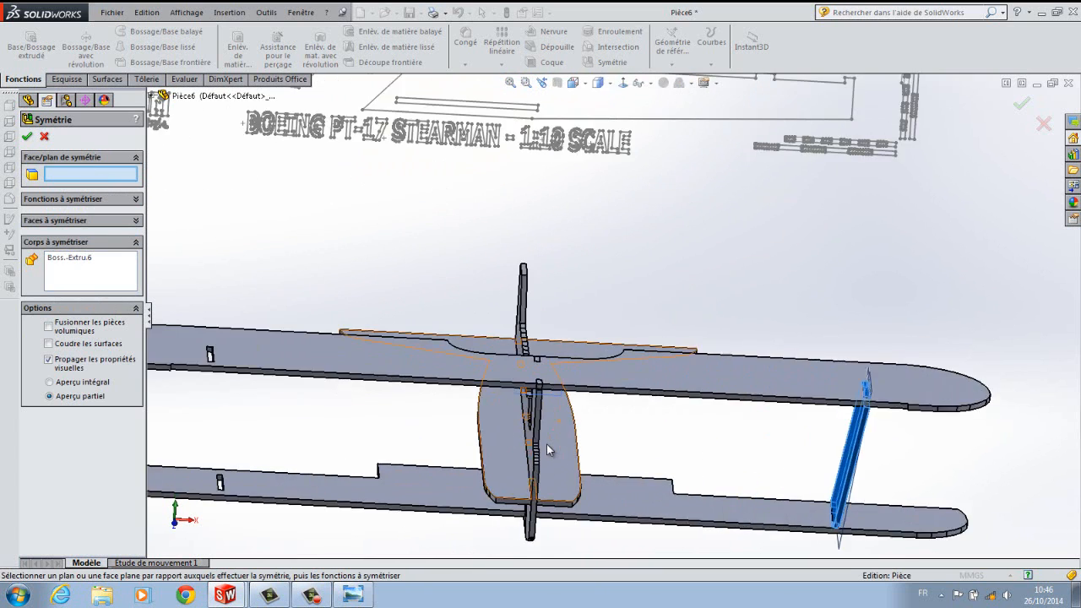
{"action": "scroll", "coordinate": [547, 444], "scroll_direction": "down", "scroll_amount": 5}
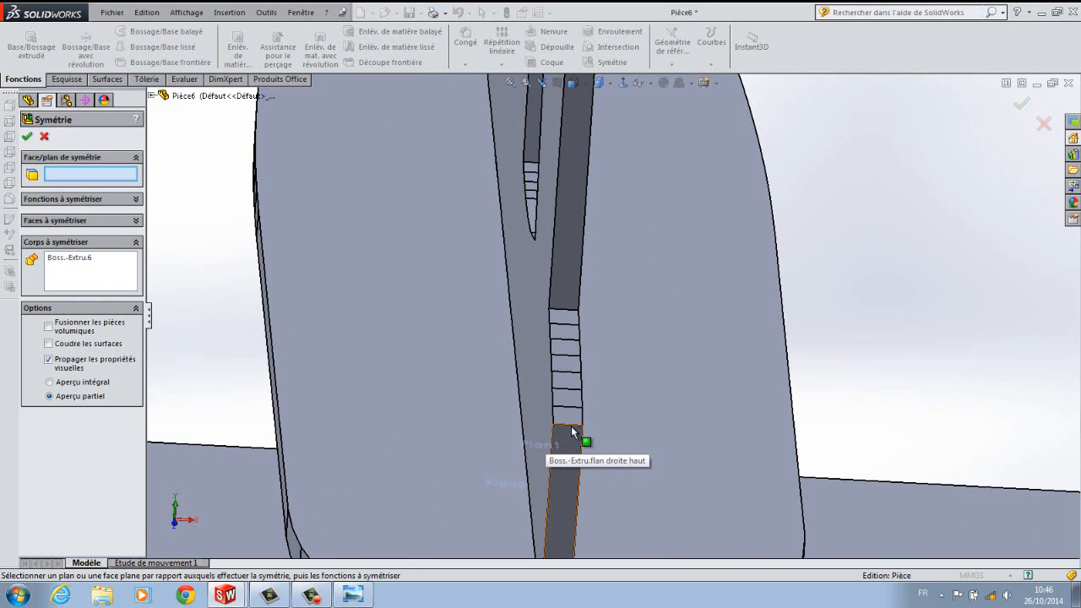
{"action": "scroll", "coordinate": [571, 426], "scroll_direction": "up", "scroll_amount": 8}
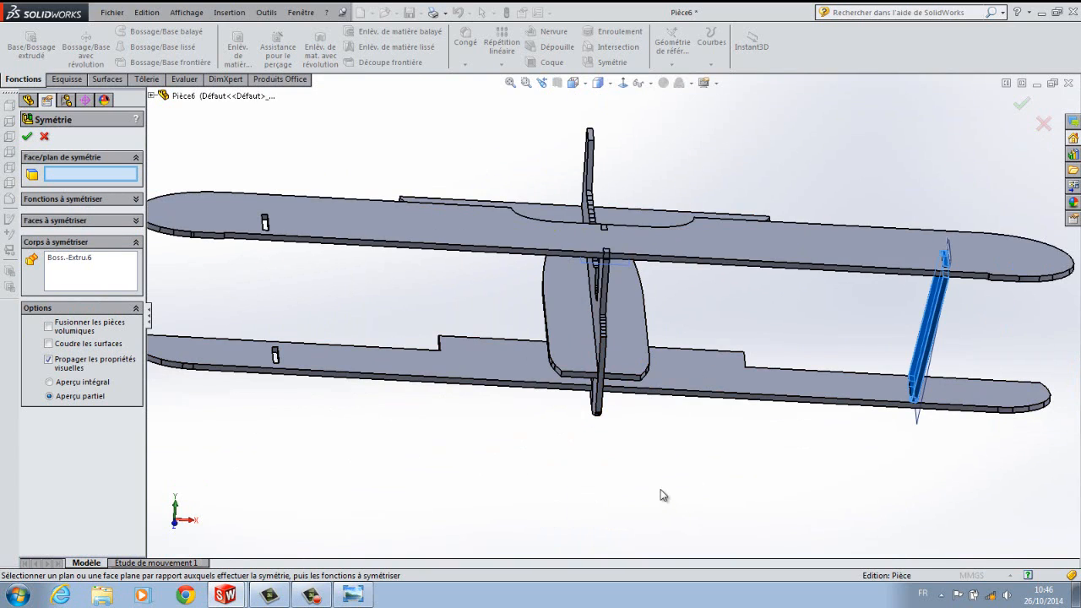
{"action": "mouse_move", "coordinate": [661, 495]}
{"action": "middle_mouse_down"}
{"action": "mouse_move", "coordinate": [656, 464]}
{"action": "mouse_move", "coordinate": [656, 490]}
{"action": "middle_mouse_up"}
{"action": "scroll", "coordinate": [604, 245], "scroll_direction": "down", "scroll_amount": 5}
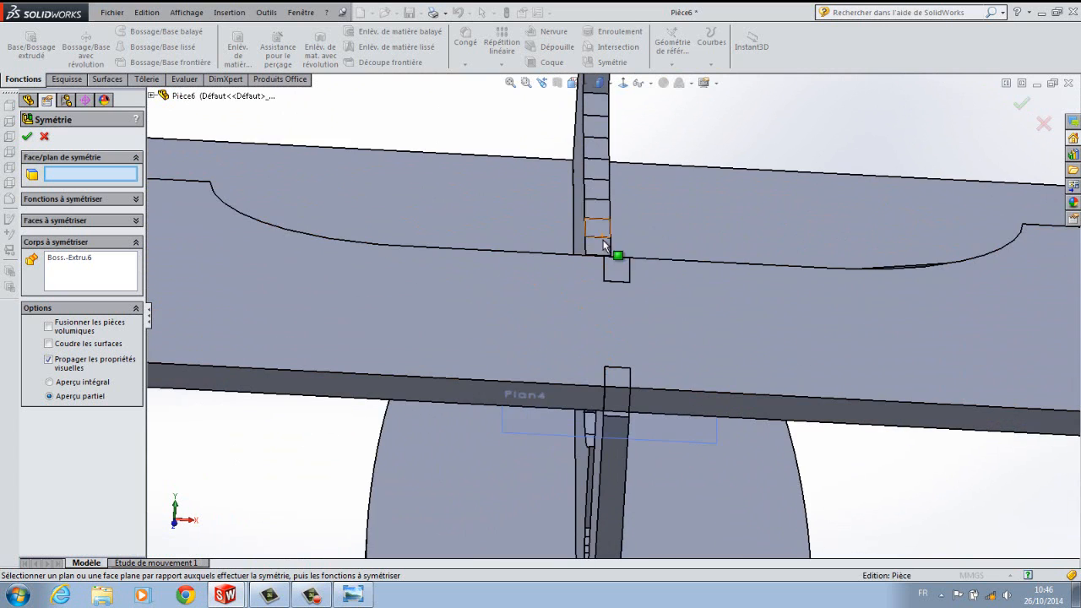
{"action": "scroll", "coordinate": [615, 273], "scroll_direction": "down", "scroll_amount": 3}
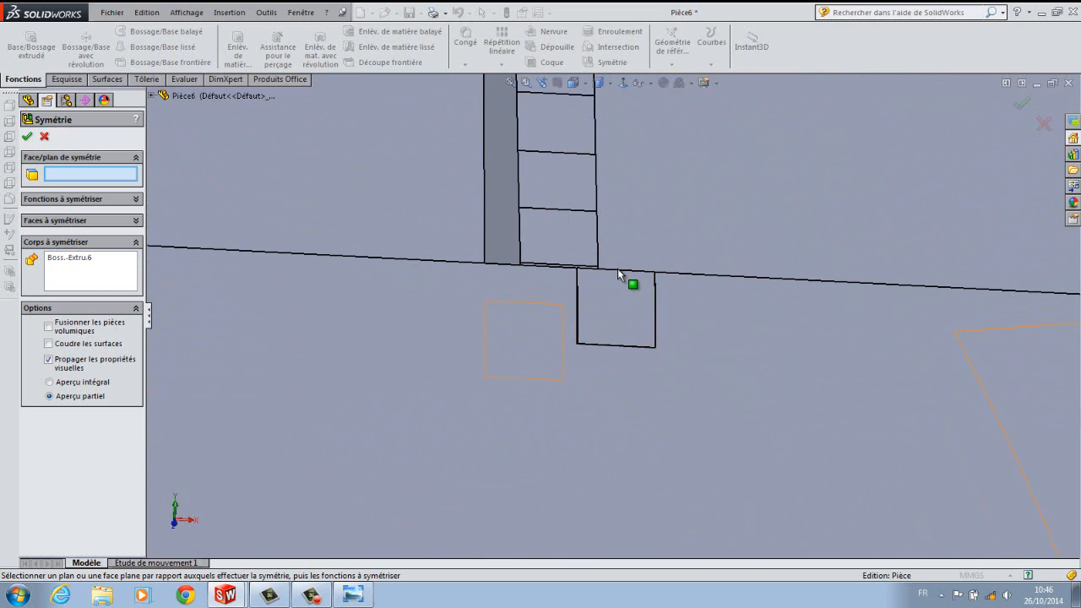
{"action": "scroll", "coordinate": [619, 273], "scroll_direction": "up", "scroll_amount": 8}
{"action": "middle_click_drag", "start_coordinate": [630, 480], "coordinate": [625, 456]}
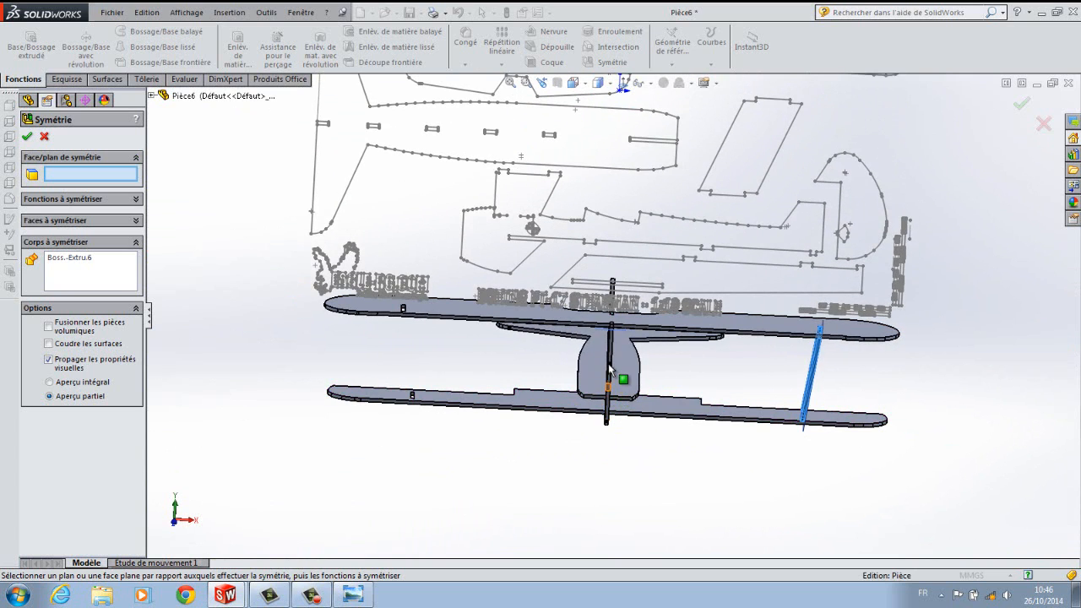
{"action": "scroll", "coordinate": [609, 377], "scroll_direction": "down", "scroll_amount": 6}
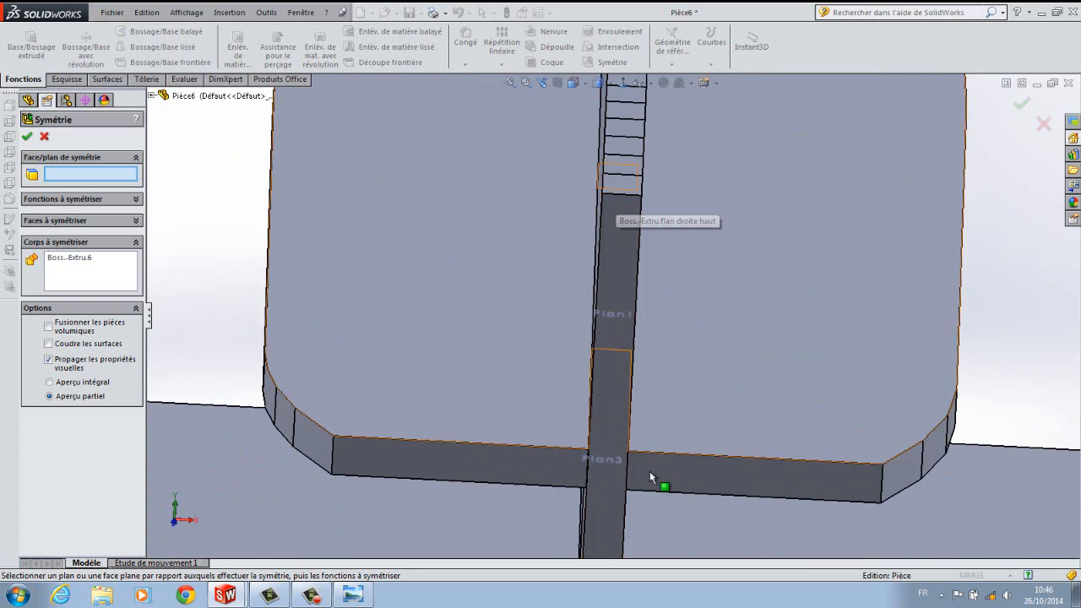
{"action": "scroll", "coordinate": [654, 499], "scroll_direction": "up", "scroll_amount": 10}
{"action": "middle_click_drag", "start_coordinate": [596, 404], "coordinate": [597, 447]}
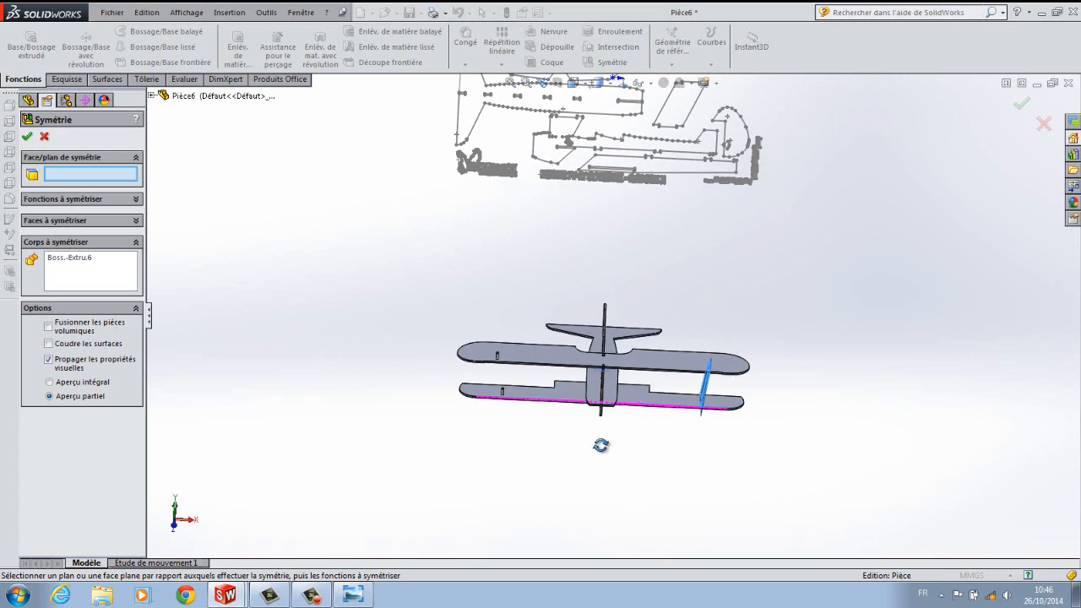
Try mirroring the wing strut about the side face of the vertical fuselage panel at the tail fin.
{"action": "scroll", "coordinate": [608, 321], "scroll_direction": "down", "scroll_amount": 5}
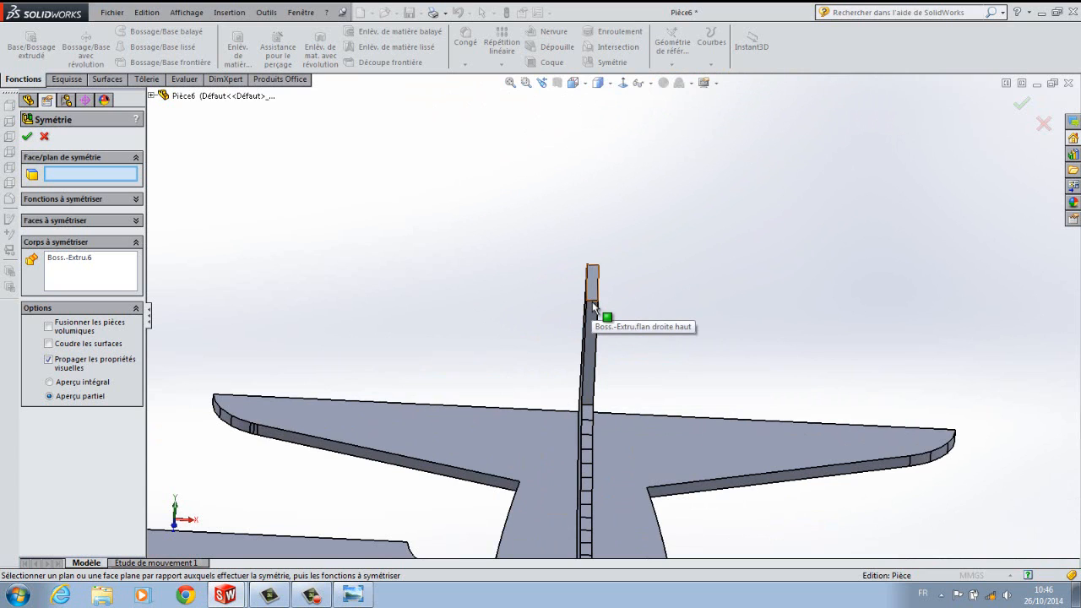
{"action": "middle_click_drag", "start_coordinate": [635, 314], "coordinate": [778, 334]}
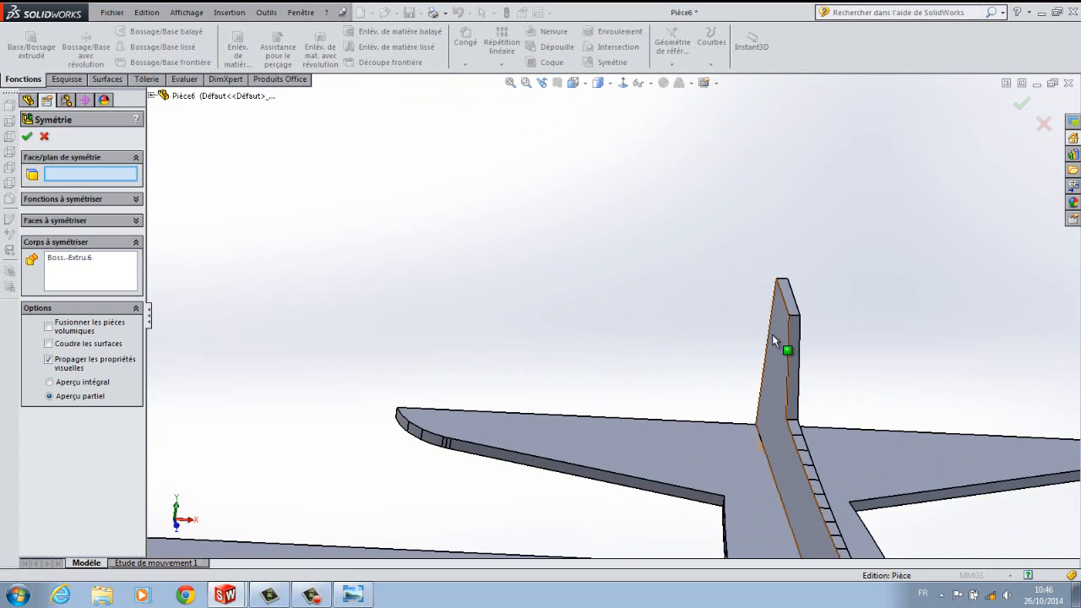
{"action": "left_click", "coordinate": [778, 338]}
{"action": "scroll", "coordinate": [673, 343], "scroll_direction": "up", "scroll_amount": 5}
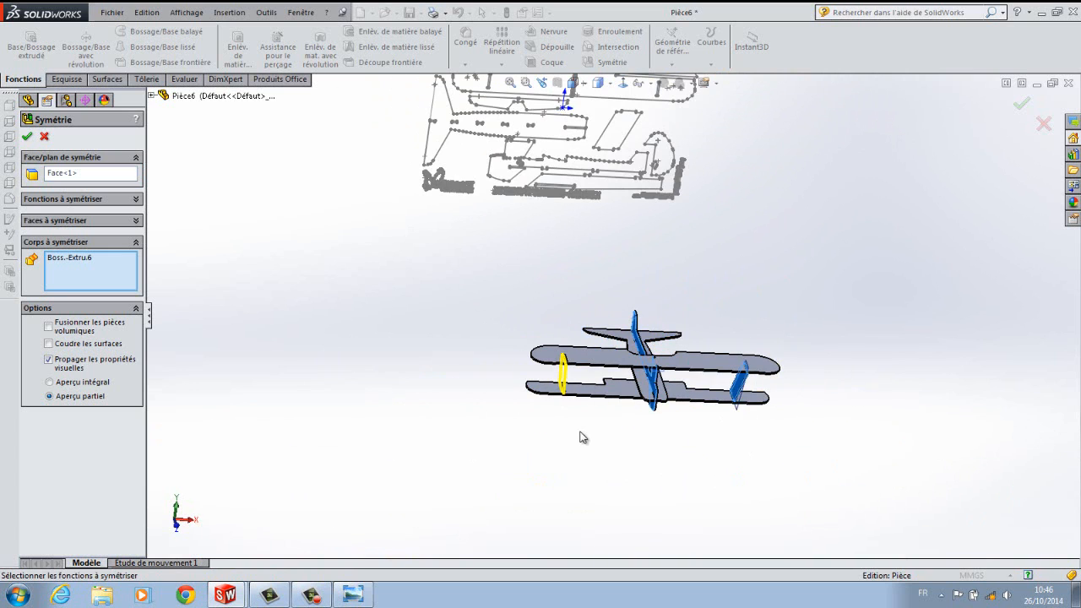
{"action": "scroll", "coordinate": [571, 364], "scroll_direction": "down", "scroll_amount": 6}
{"action": "scroll", "coordinate": [571, 414], "scroll_direction": "up", "scroll_amount": 6}
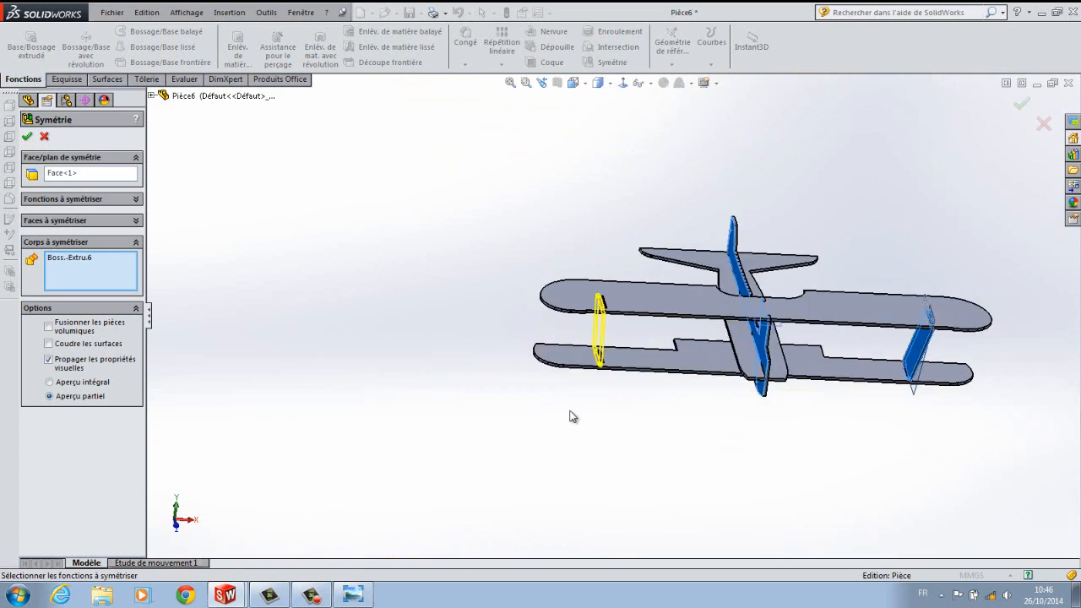
Try the opposite side face of the vertical fuselage panel as the strut's mirror face, and cancel the mirror.
{"action": "left_click", "coordinate": [71, 174]}
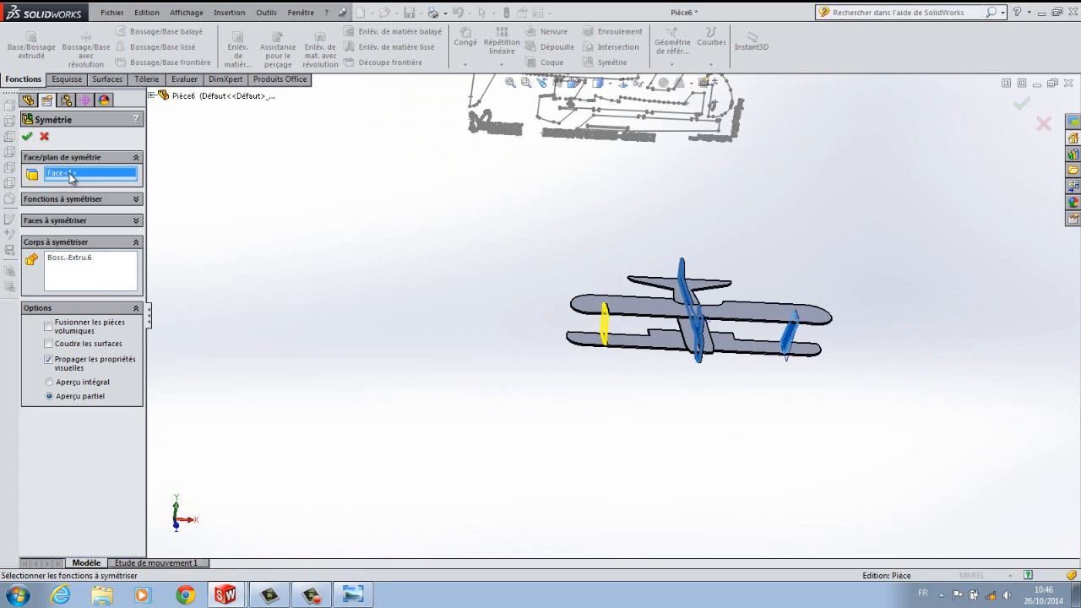
{"action": "key", "text": "Delete"}
{"action": "middle_click_drag", "start_coordinate": [581, 429], "coordinate": [535, 439]}
{"action": "scroll", "coordinate": [673, 341], "scroll_direction": "down", "scroll_amount": 5}
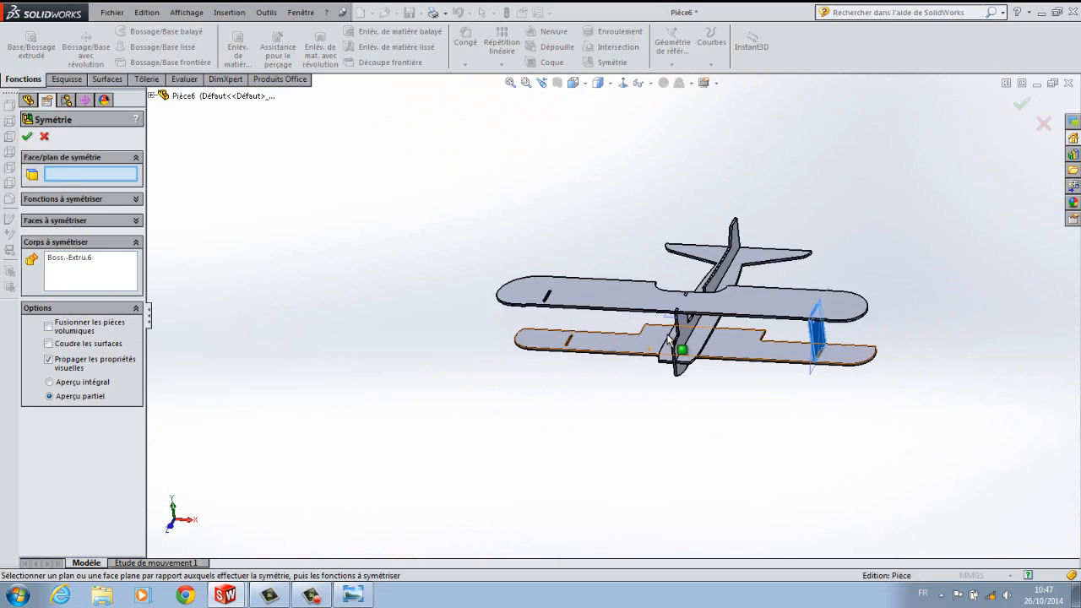
{"action": "left_click", "coordinate": [684, 328]}
{"action": "middle_click_drag", "start_coordinate": [404, 478], "coordinate": [465, 471]}
{"action": "scroll", "coordinate": [710, 355], "scroll_direction": "down", "scroll_amount": 6}
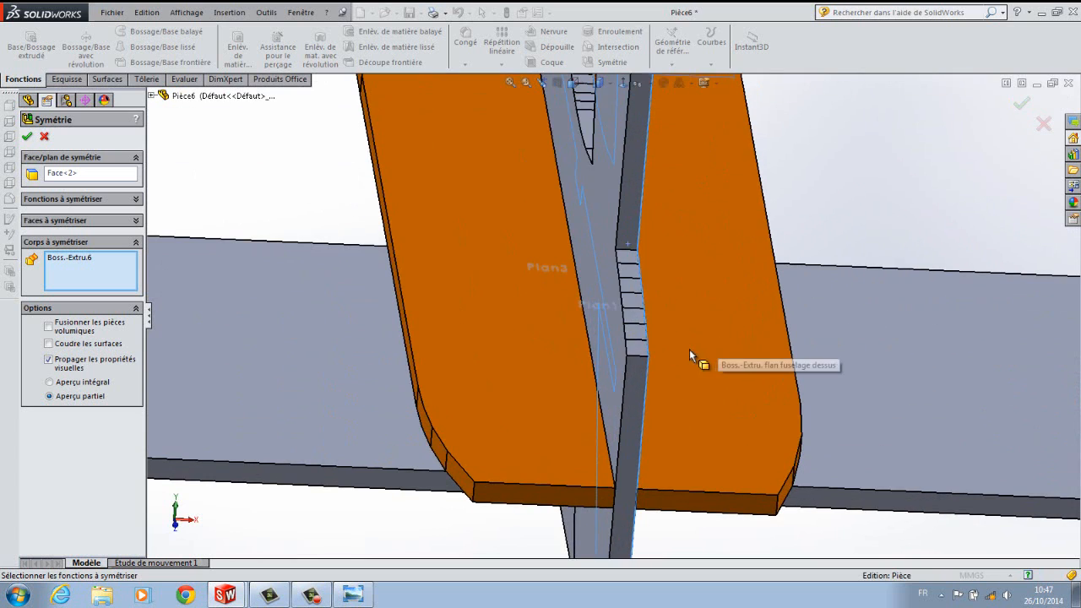
{"action": "left_click", "coordinate": [44, 136]}
{"action": "key", "text": "f"}
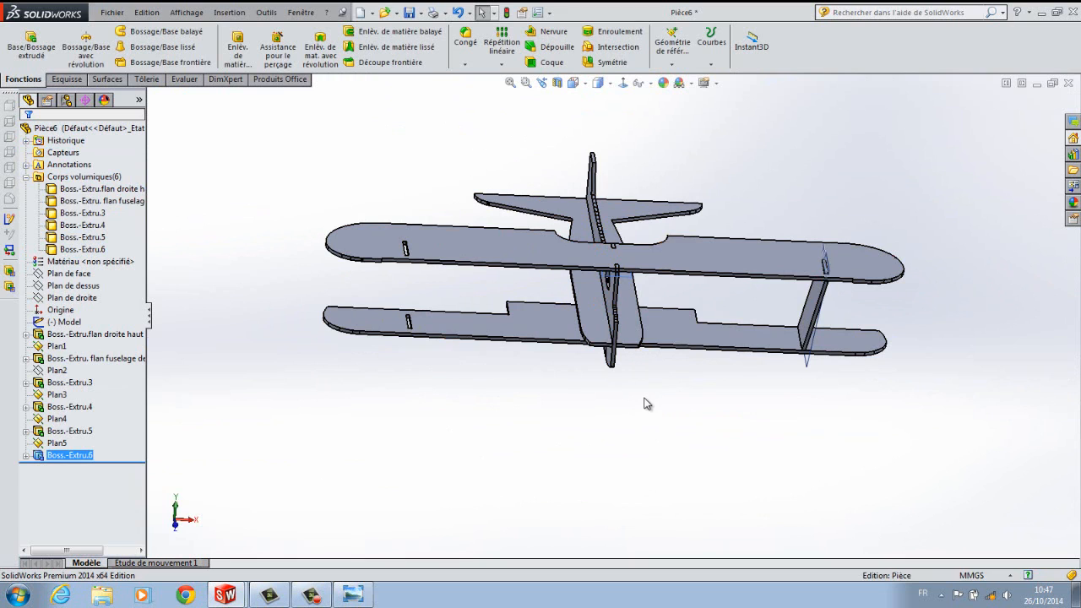
Start a new reference plane that uses the side face of the vertical fuselage panel as its first reference.
{"action": "middle_click_drag", "start_coordinate": [646, 404], "coordinate": [624, 405]}
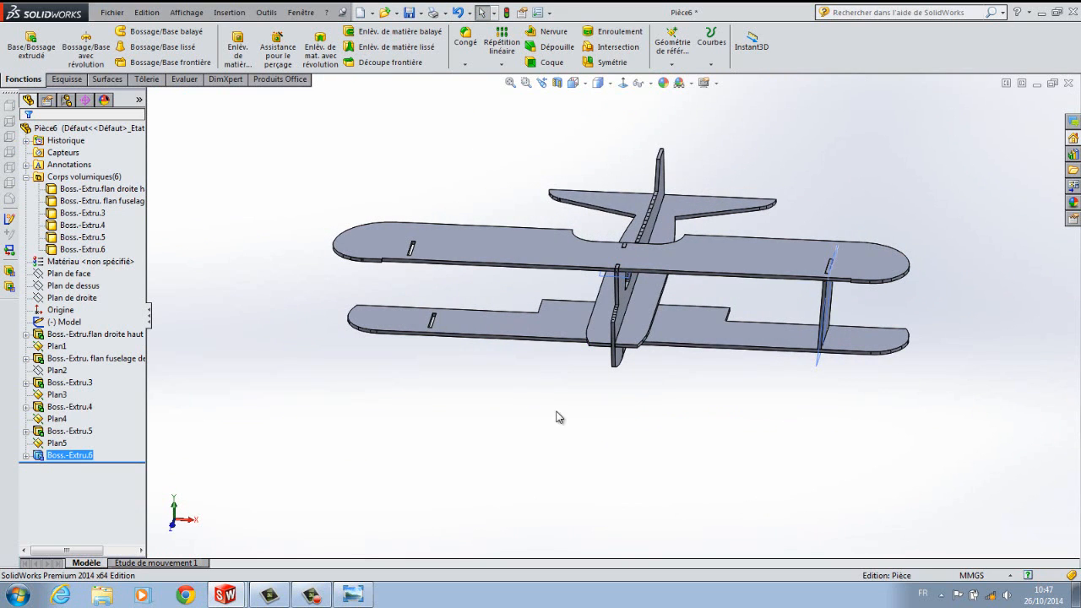
{"action": "left_click", "coordinate": [439, 461]}
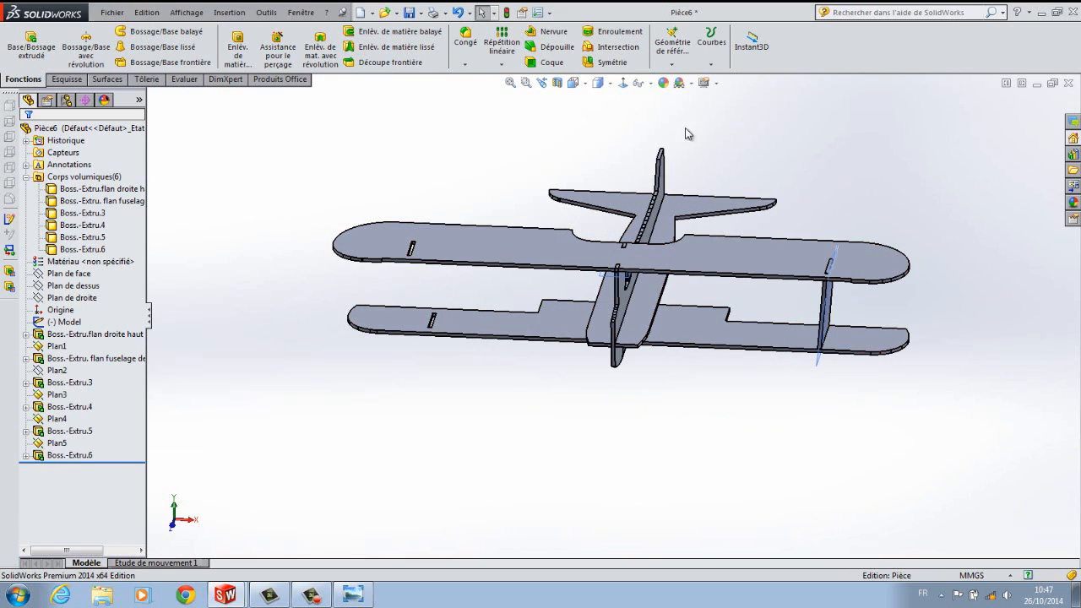
{"action": "left_click", "coordinate": [682, 66]}
{"action": "left_click", "coordinate": [686, 76]}
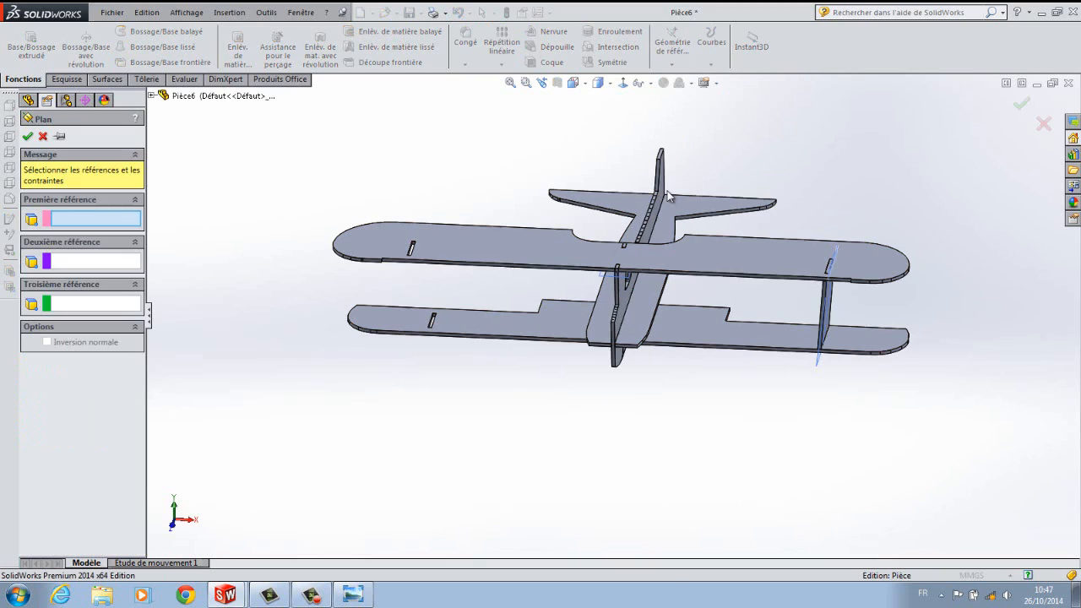
{"action": "left_click", "coordinate": [633, 308]}
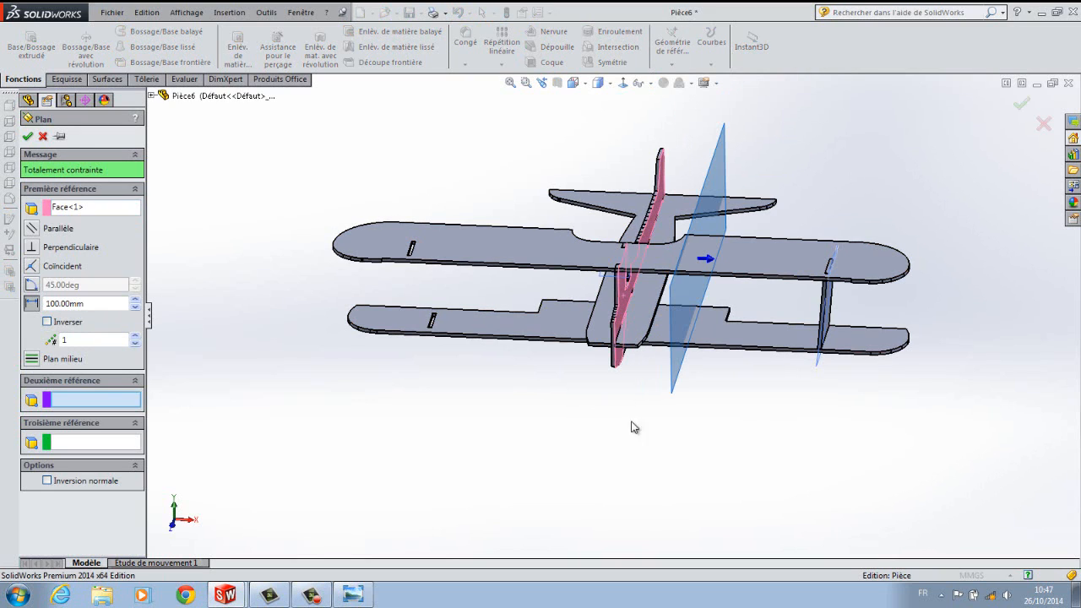
Try an offset distance of -3 mm for the reference plane, and replace it with 0 mm.
{"action": "left_click_drag", "start_coordinate": [91, 303], "coordinate": [14, 311]}
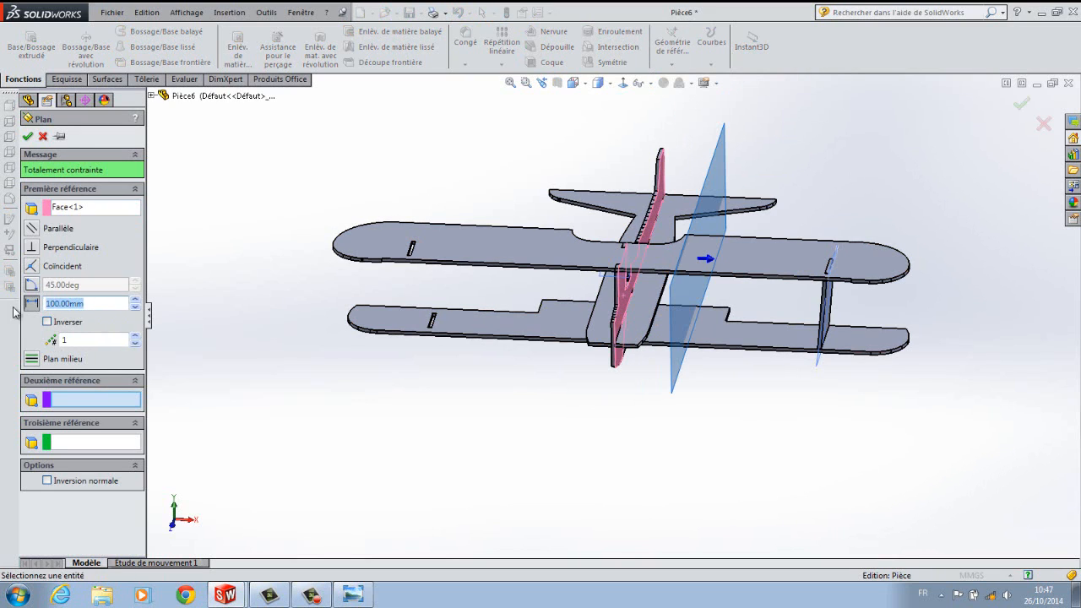
{"action": "type", "text": "-3"}
{"action": "key", "text": "Return"}
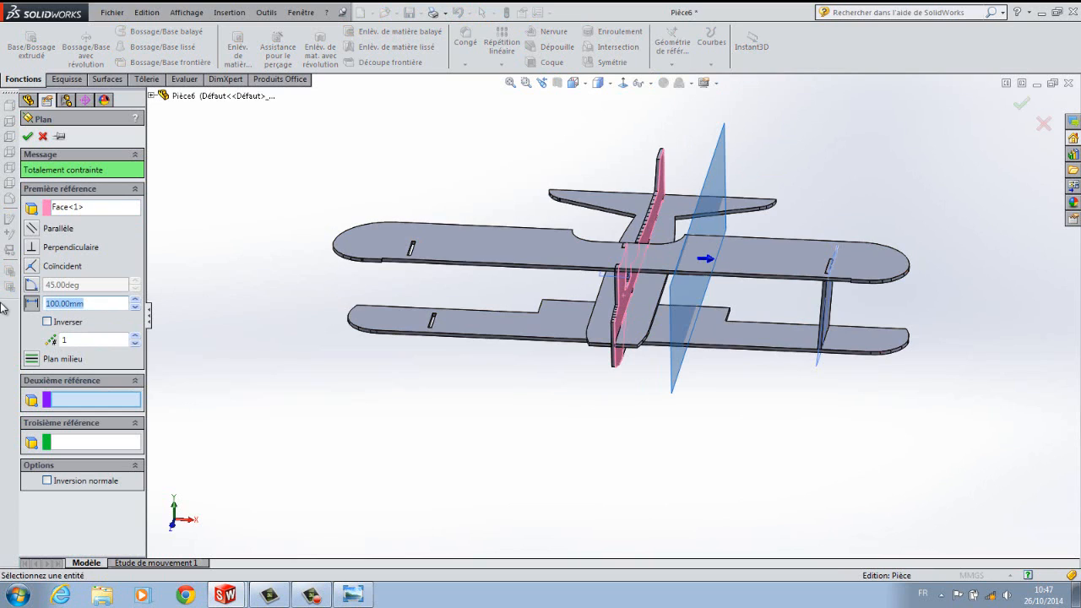
{"action": "type", "text": "0"}
{"action": "key", "text": "Return"}
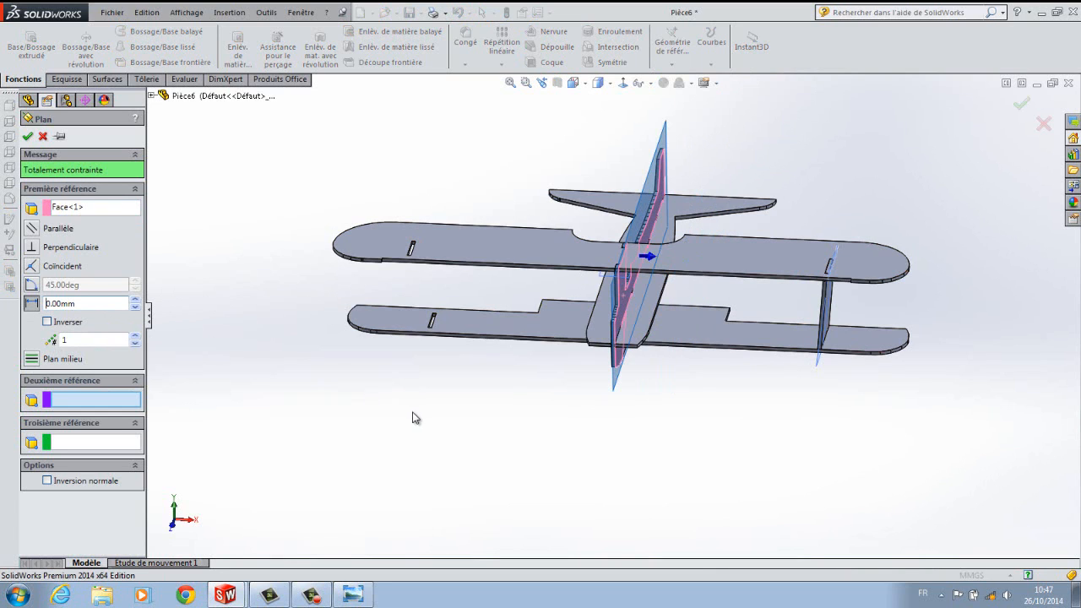
Reverse the plane's offset direction, set its distance to 3 mm and create it inside the vertical fuselage panel.
{"action": "middle_click_drag", "start_coordinate": [413, 417], "coordinate": [438, 409]}
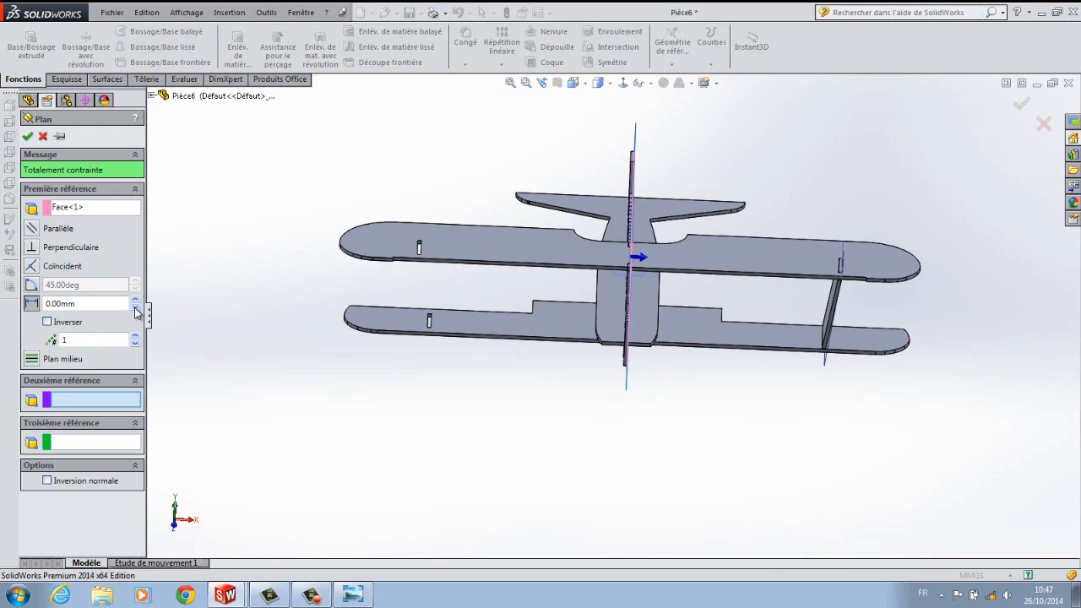
{"action": "left_click", "coordinate": [56, 323]}
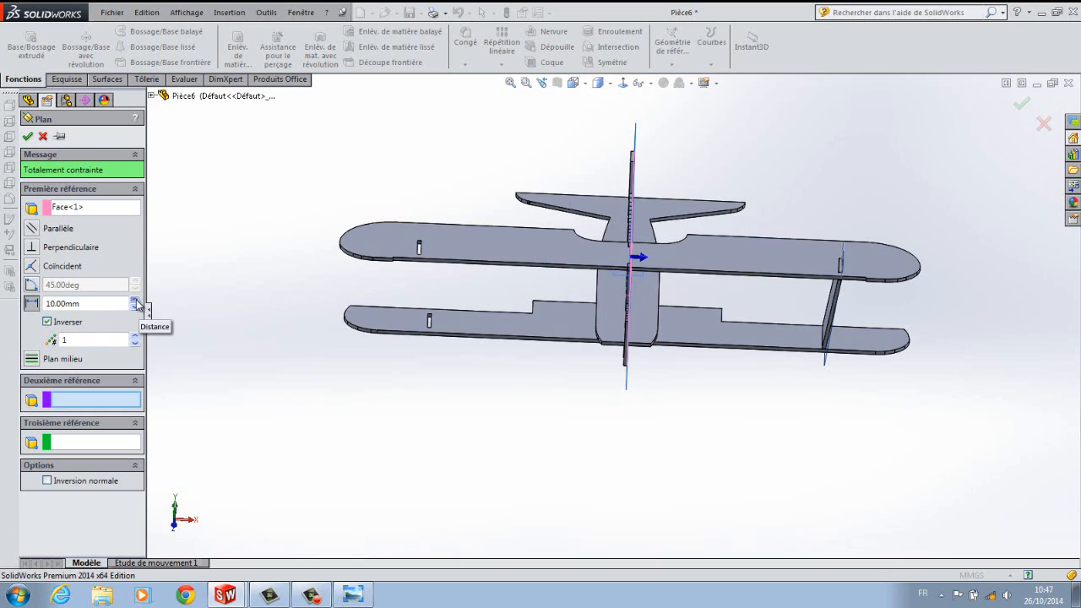
{"action": "left_click_drag", "start_coordinate": [85, 304], "coordinate": [7, 312]}
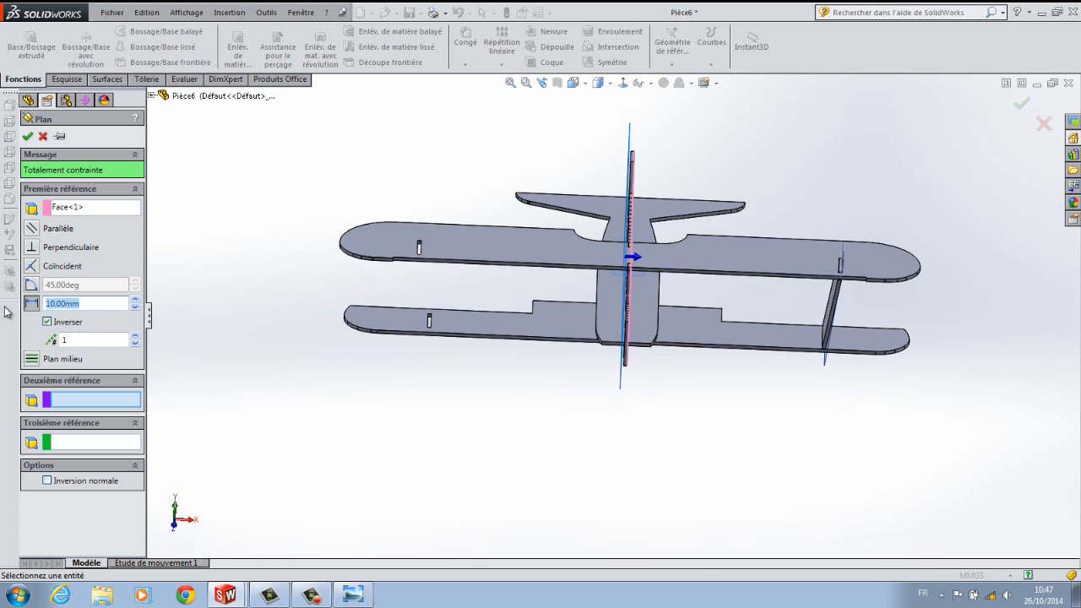
{"action": "type", "text": "3.00mm"}
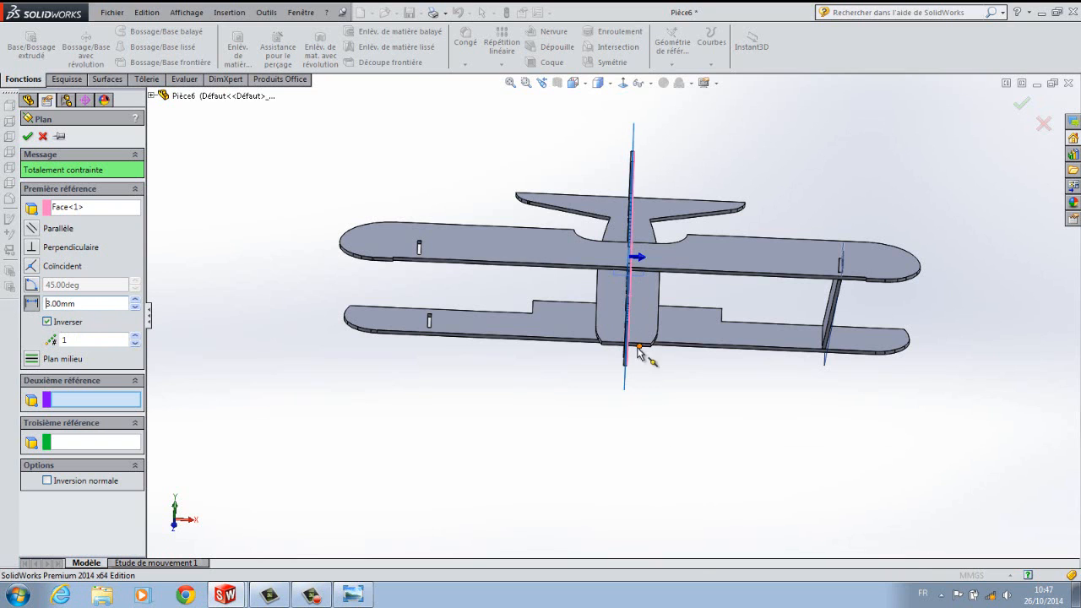
{"action": "scroll", "coordinate": [637, 353], "scroll_direction": "down", "scroll_amount": 5}
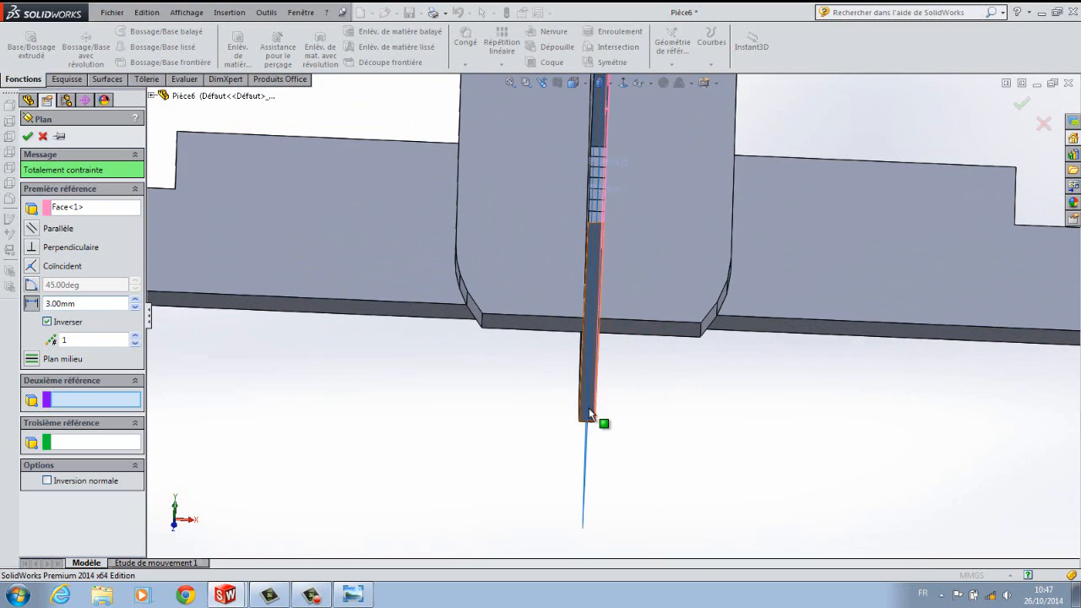
{"action": "scroll", "coordinate": [589, 408], "scroll_direction": "down", "scroll_amount": 3}
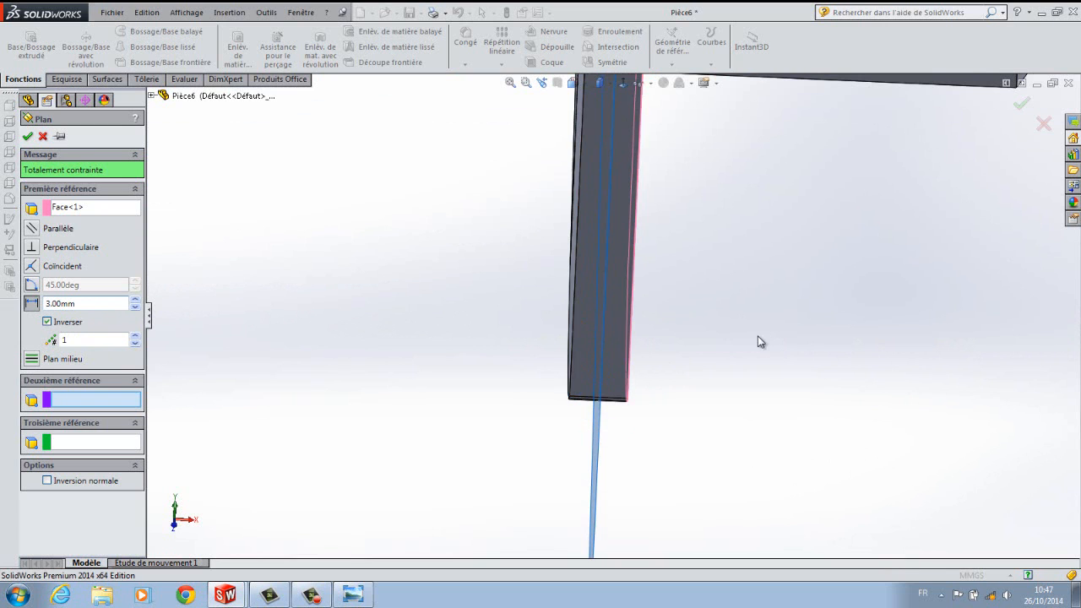
{"action": "scroll", "coordinate": [758, 341], "scroll_direction": "up", "scroll_amount": 10}
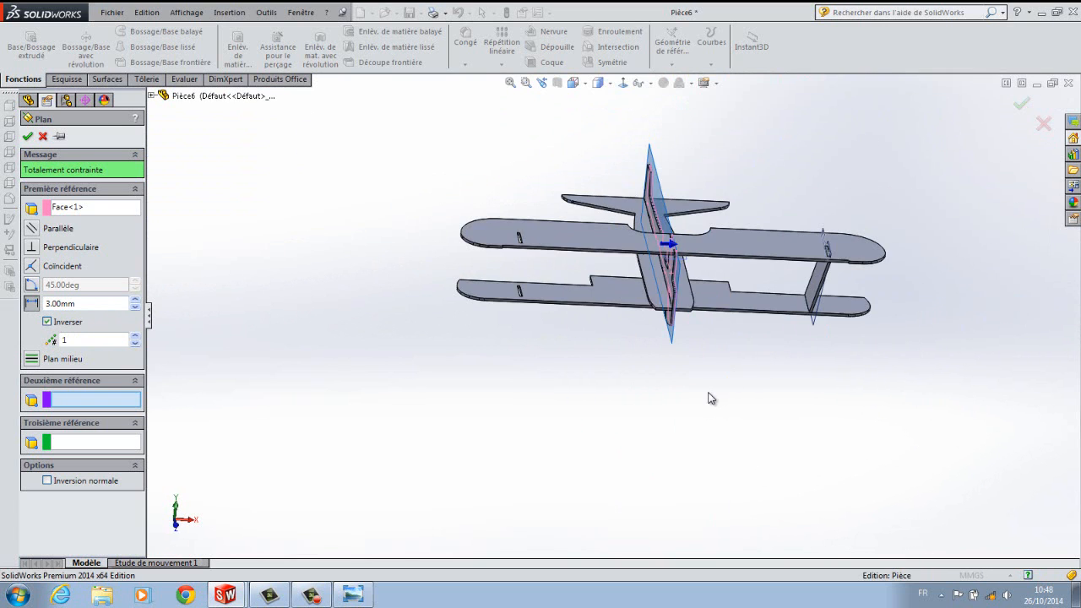
{"action": "middle_click_drag", "start_coordinate": [696, 402], "coordinate": [635, 306]}
{"action": "scroll", "coordinate": [637, 302], "scroll_direction": "down", "scroll_amount": 5}
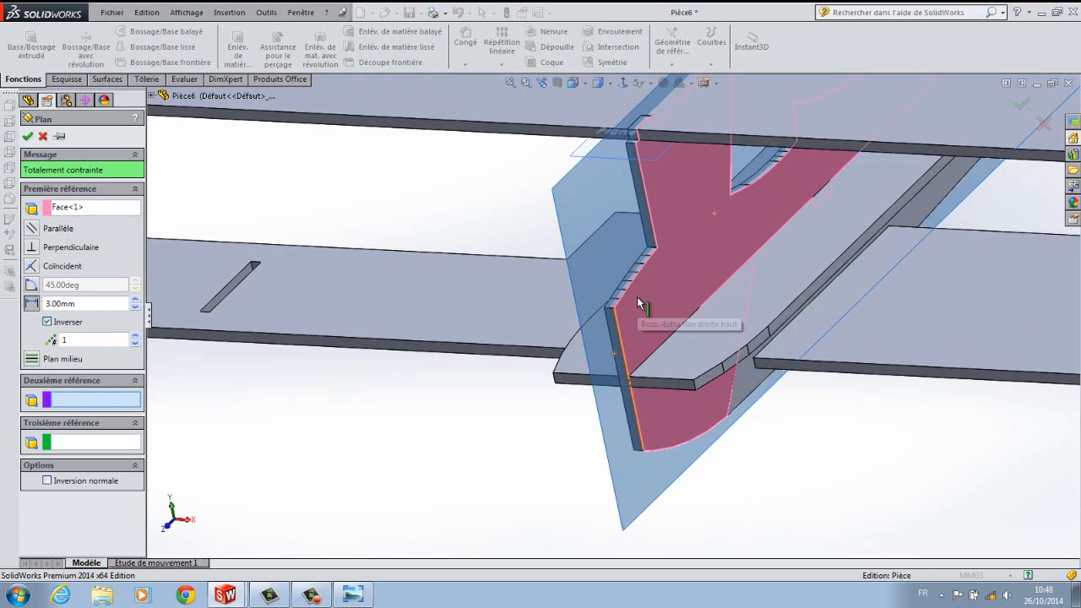
{"action": "middle_click_drag", "start_coordinate": [757, 469], "coordinate": [796, 449]}
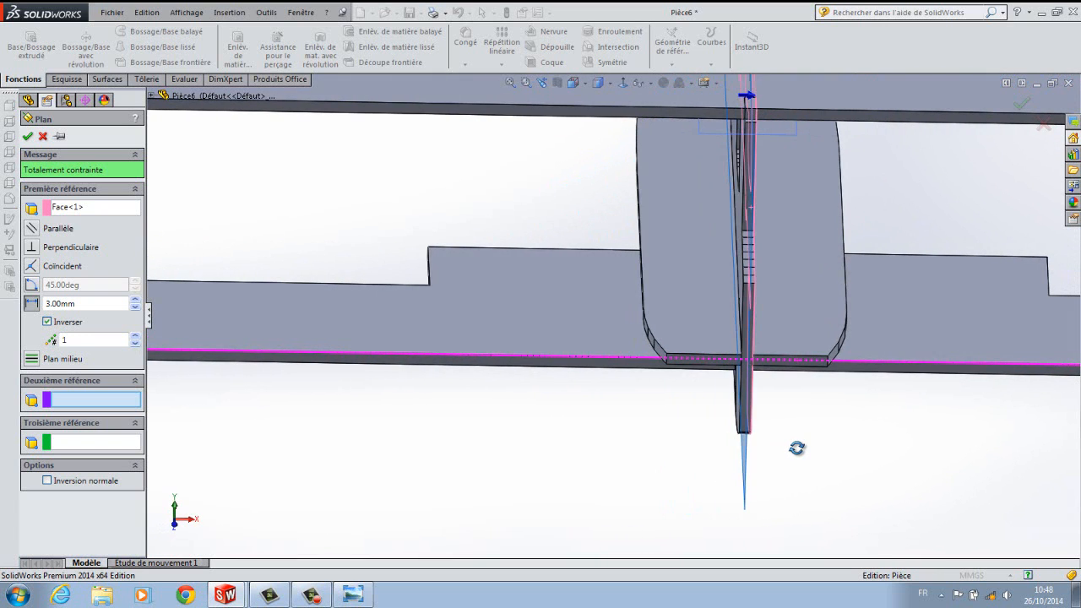
{"action": "left_click", "coordinate": [28, 136]}
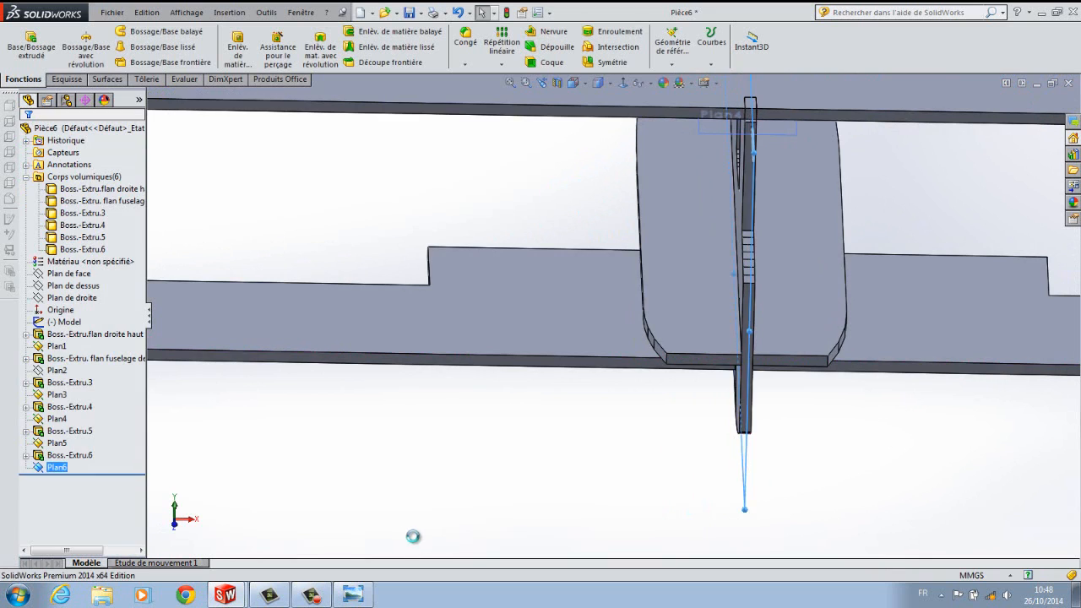
Move the reference plane inside the vertical fuselage panel ahead of the wing strut's extrusion in the feature history.
{"action": "key", "text": "f"}
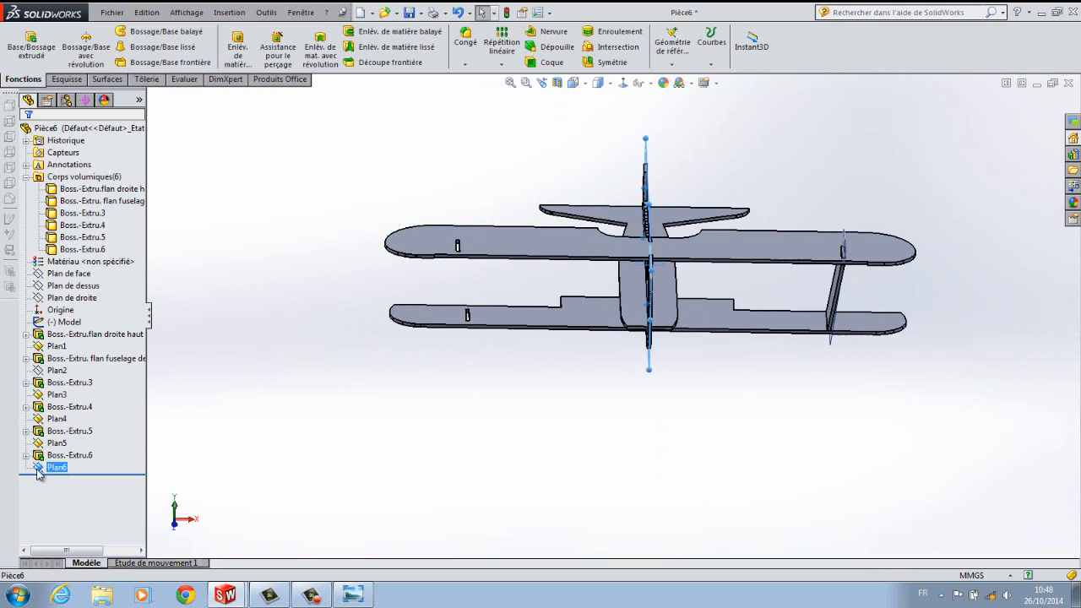
{"action": "left_click_drag", "start_coordinate": [38, 471], "coordinate": [48, 447]}
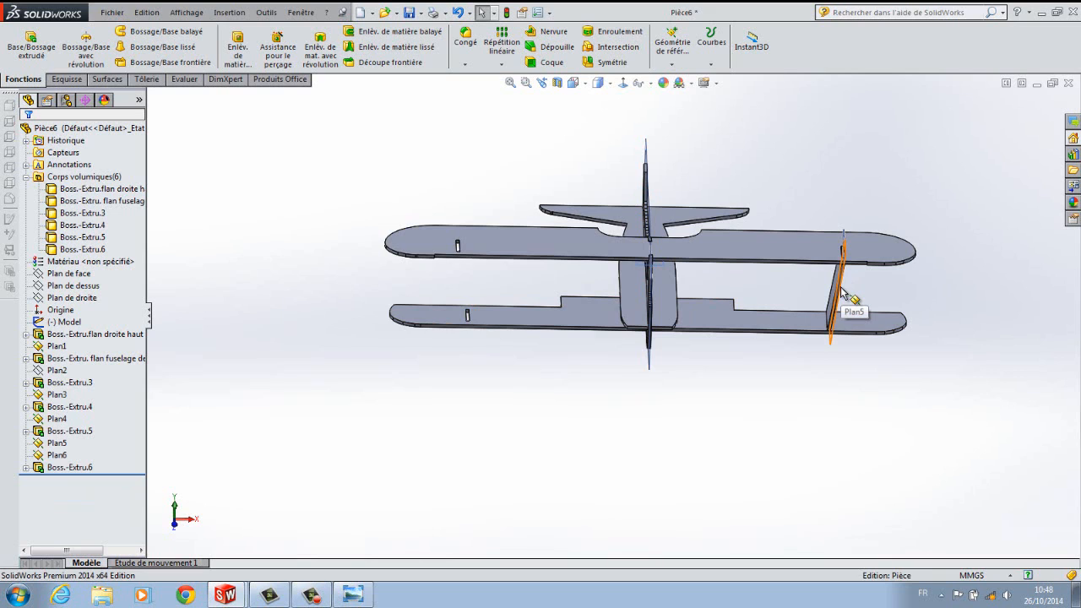
{"action": "left_click", "coordinate": [82, 470]}
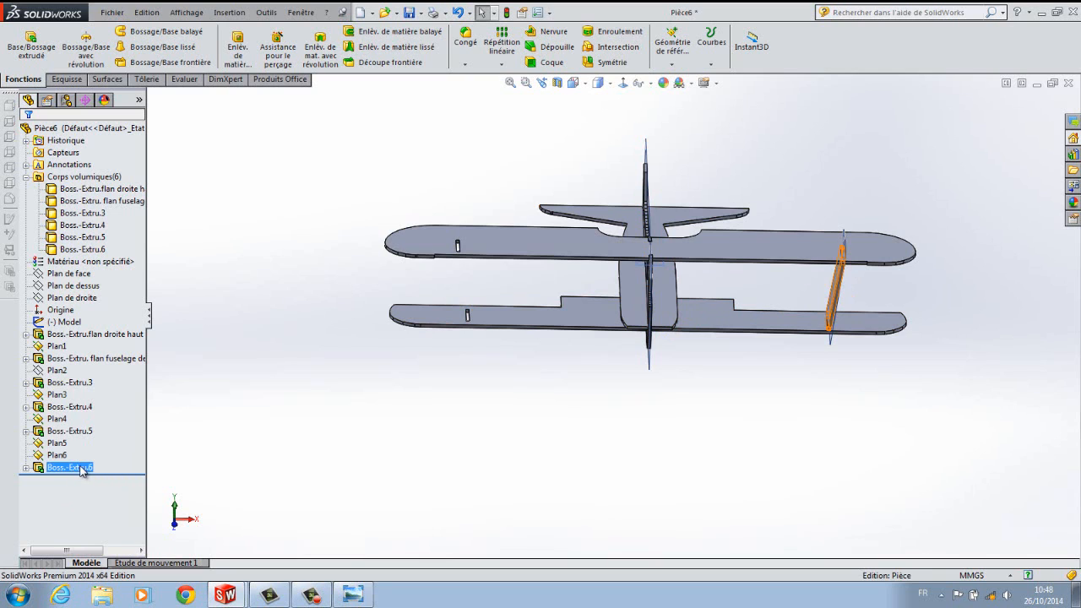
{"action": "left_click", "coordinate": [83, 503]}
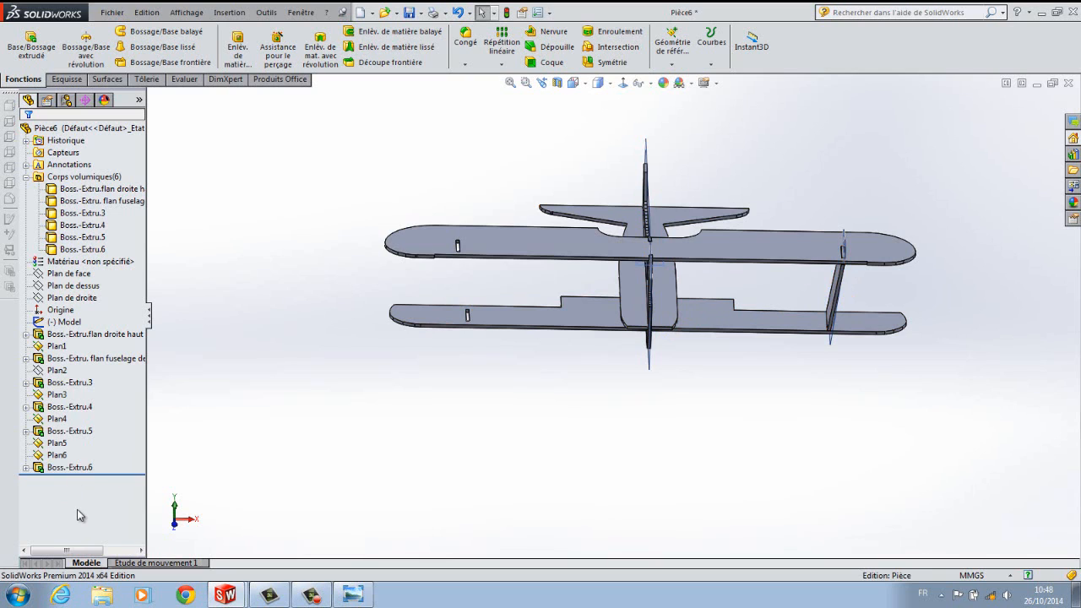
{"action": "left_click", "coordinate": [56, 455]}
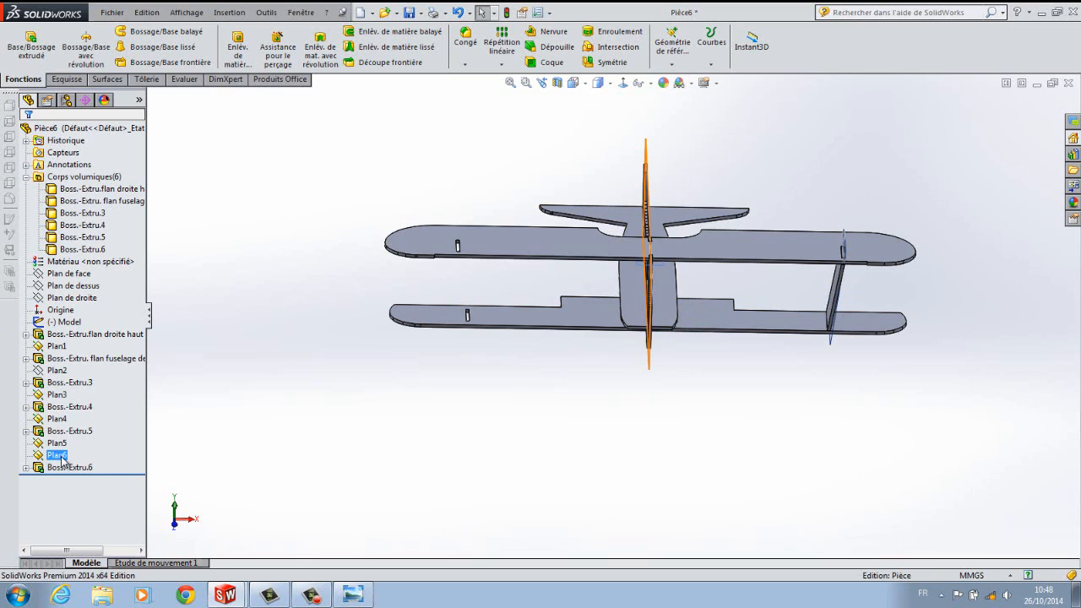
{"action": "left_click", "coordinate": [84, 470]}
{"action": "left_click", "coordinate": [441, 129]}
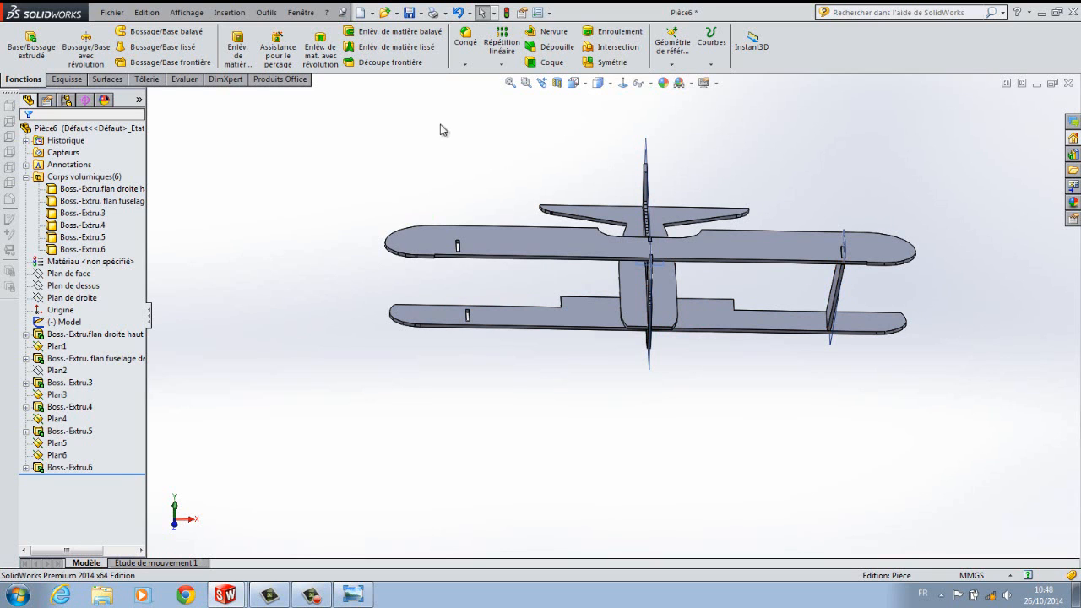
Mirror the wing strut body about the reference plane inside the vertical fuselage panel.
{"action": "left_click", "coordinate": [501, 64]}
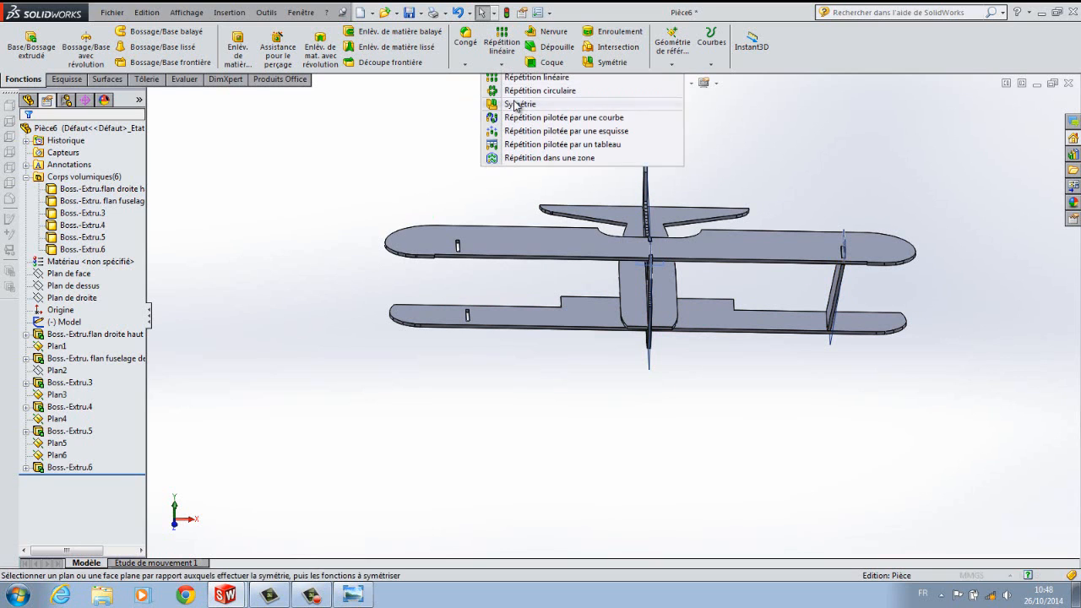
{"action": "left_click", "coordinate": [516, 104]}
{"action": "left_click", "coordinate": [106, 260]}
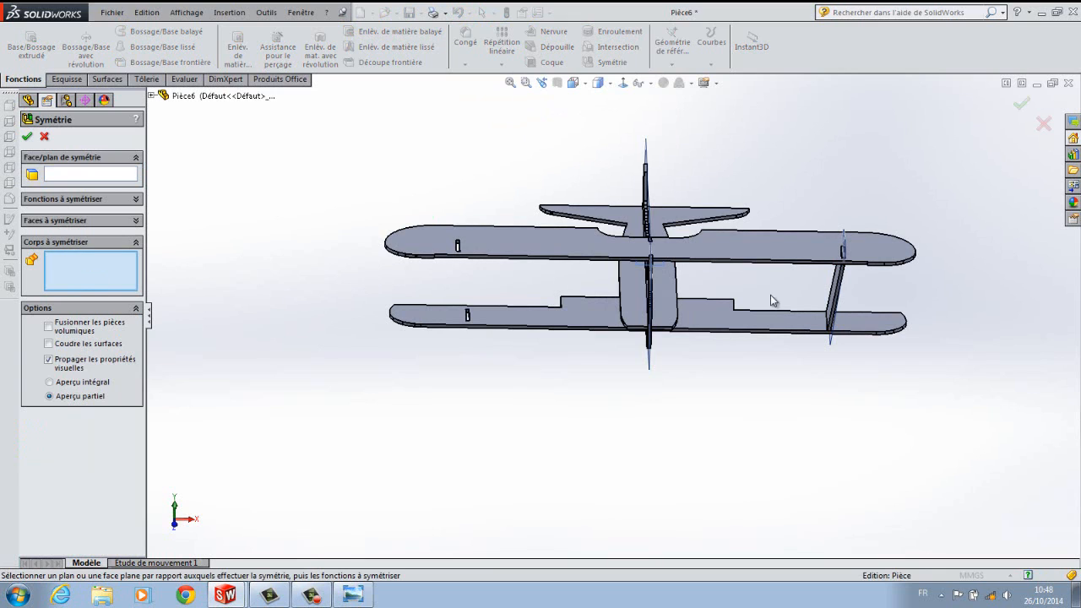
{"action": "left_click", "coordinate": [841, 306]}
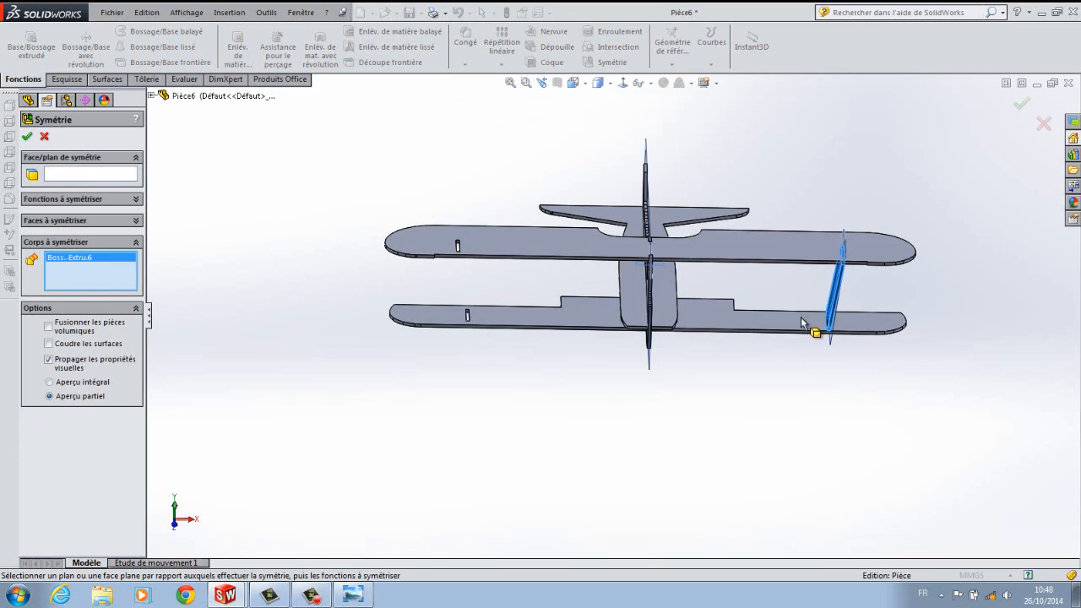
{"action": "left_click", "coordinate": [91, 174]}
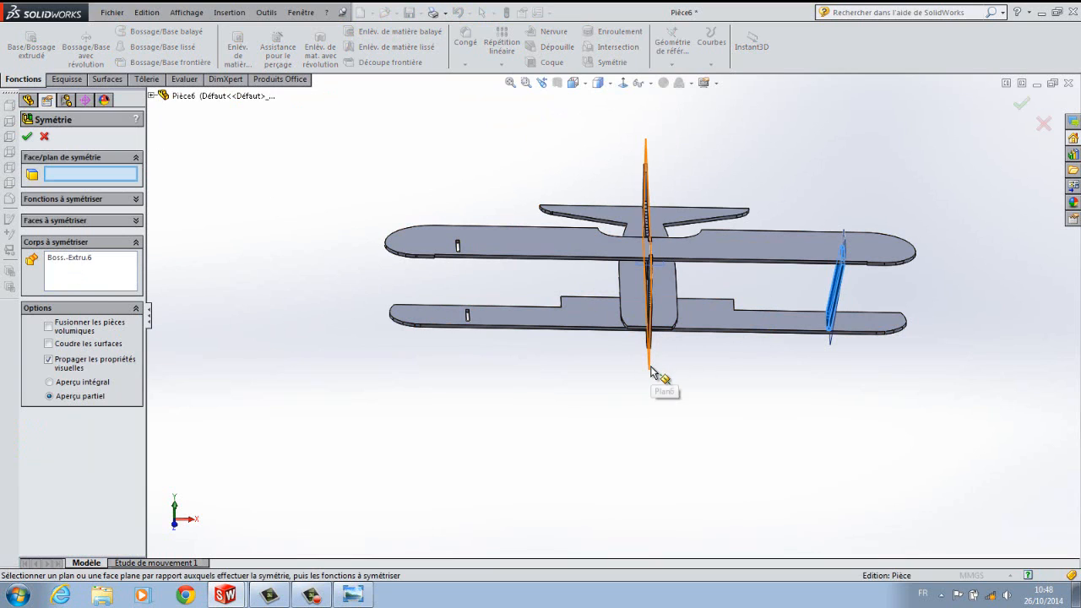
{"action": "left_click", "coordinate": [152, 95]}
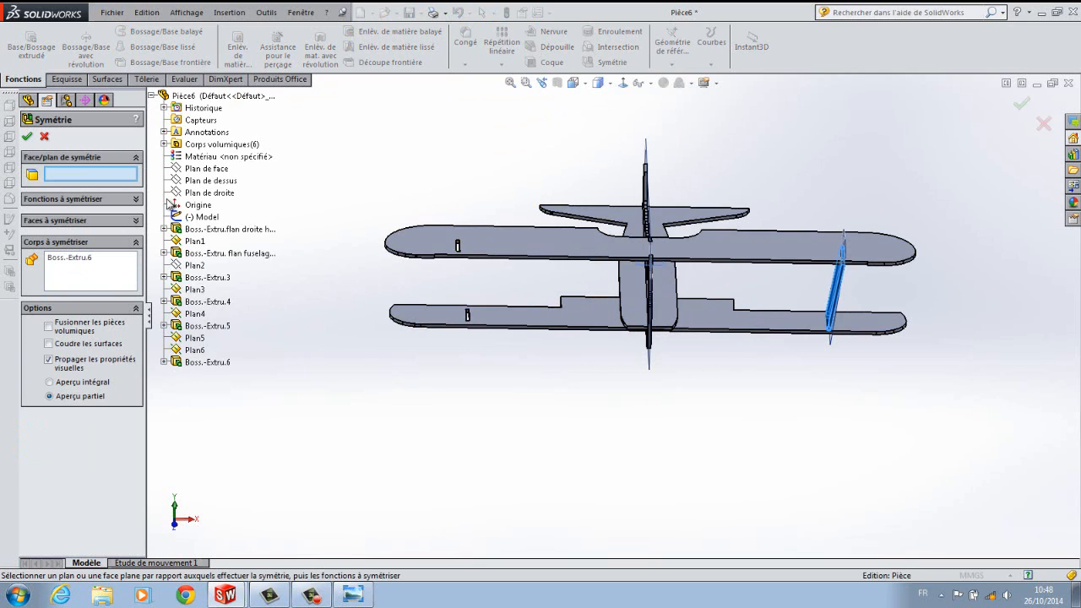
{"action": "left_click", "coordinate": [203, 353]}
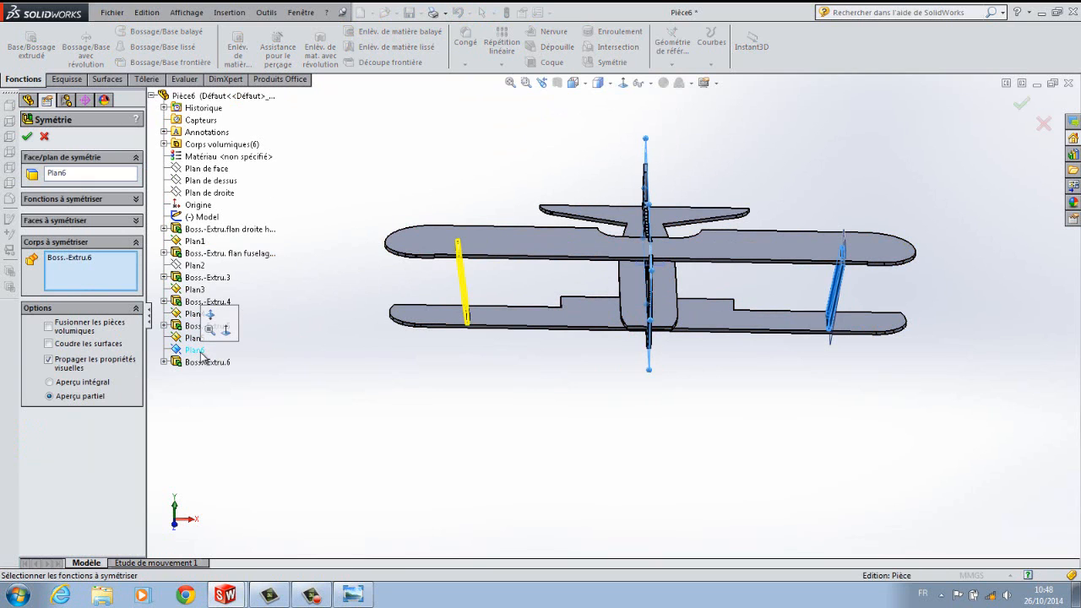
{"action": "left_click", "coordinate": [27, 136]}
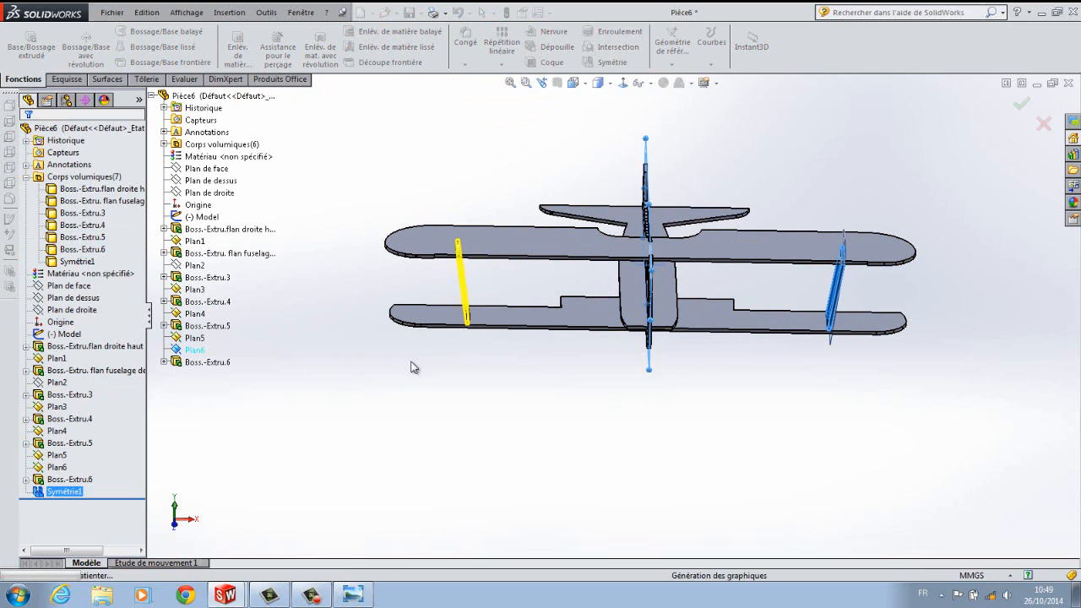
Hide the reference plane on which the original wing strut was built.
{"action": "middle_click_drag", "start_coordinate": [462, 376], "coordinate": [478, 253]}
{"action": "left_click", "coordinate": [577, 82]}
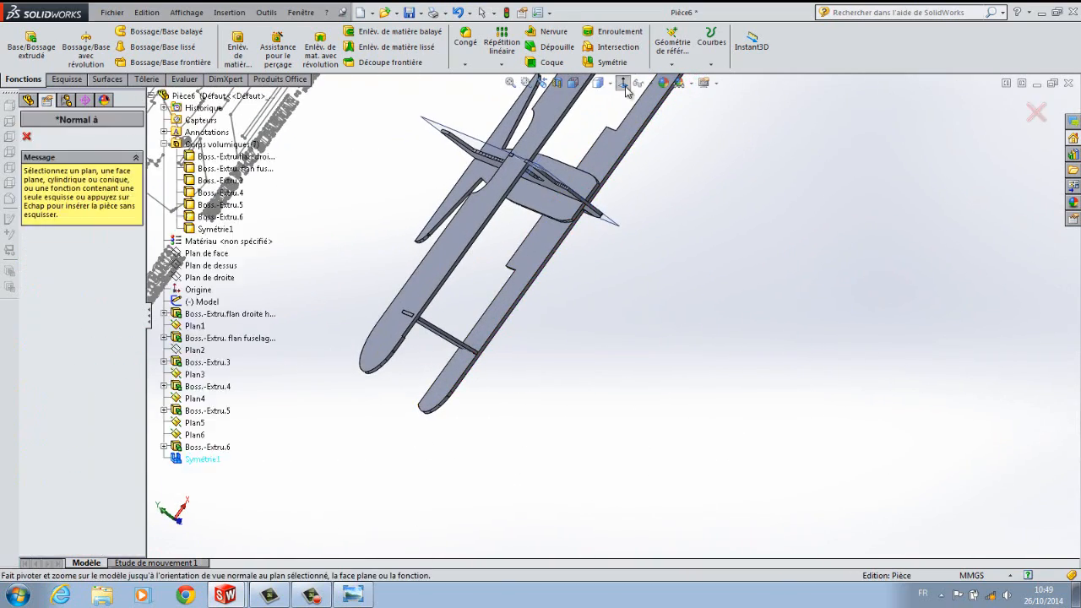
{"action": "left_click", "coordinate": [582, 82]}
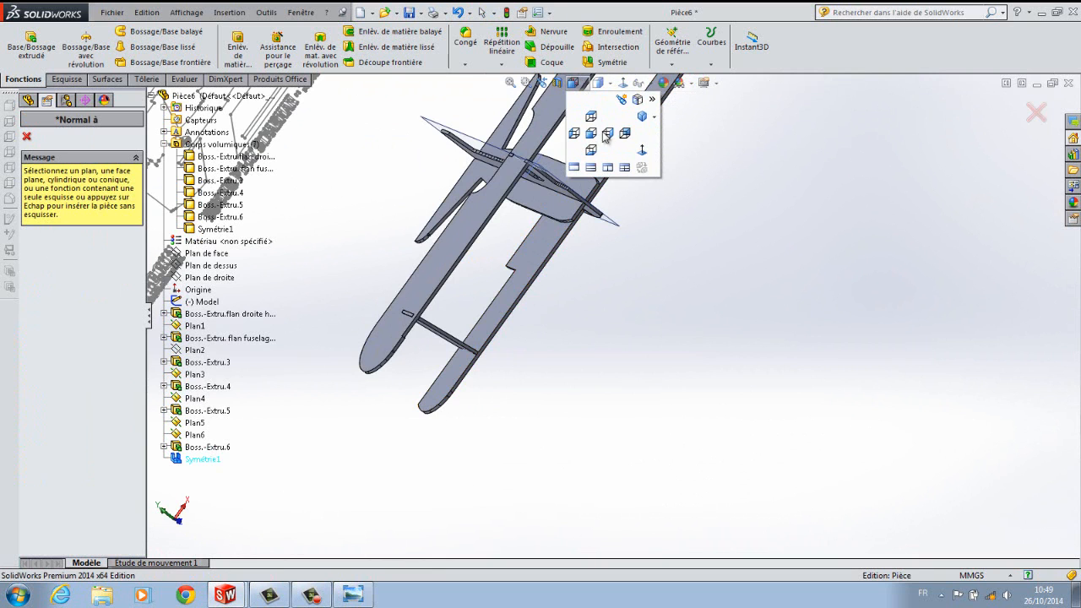
{"action": "left_click", "coordinate": [607, 133]}
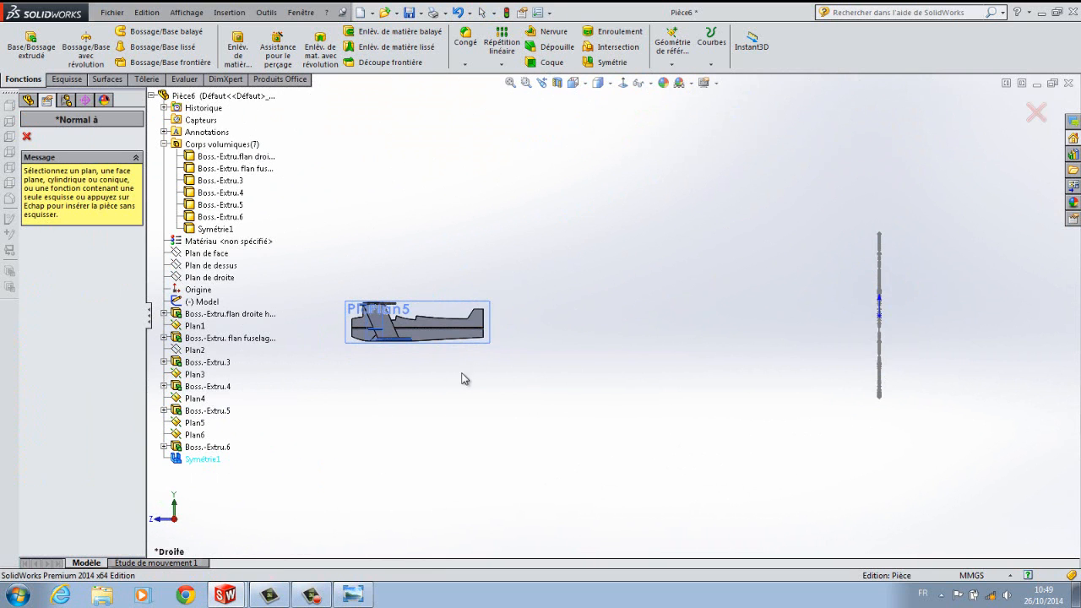
{"action": "key", "text": "Escape"}
{"action": "mouse_move", "coordinate": [463, 379]}
{"action": "middle_mouse_down"}
{"action": "mouse_move", "coordinate": [522, 446]}
{"action": "mouse_move", "coordinate": [470, 460]}
{"action": "middle_mouse_up"}
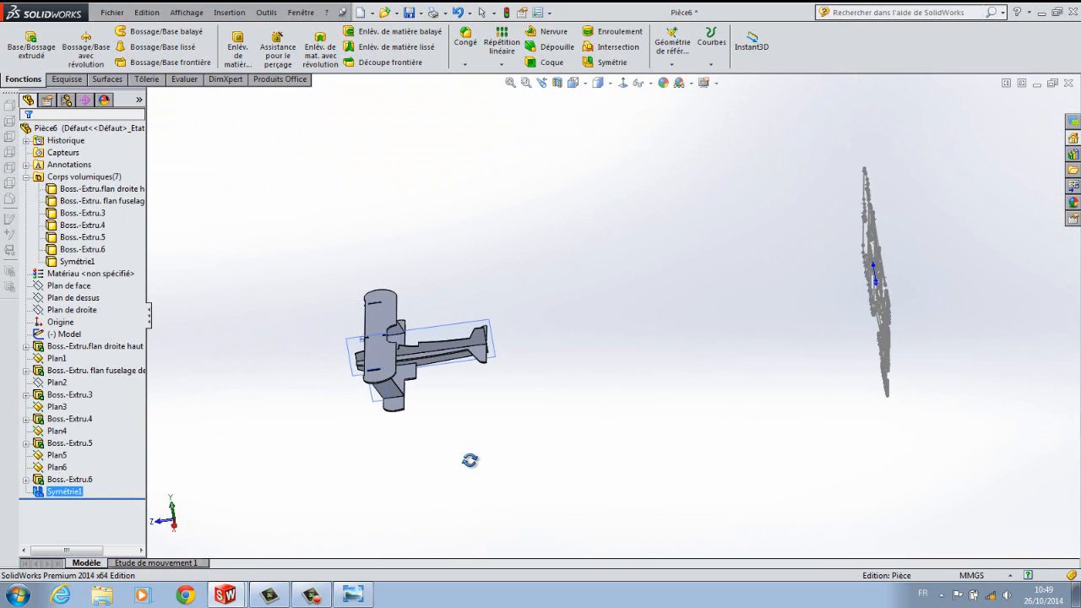
{"action": "right_click", "coordinate": [378, 400]}
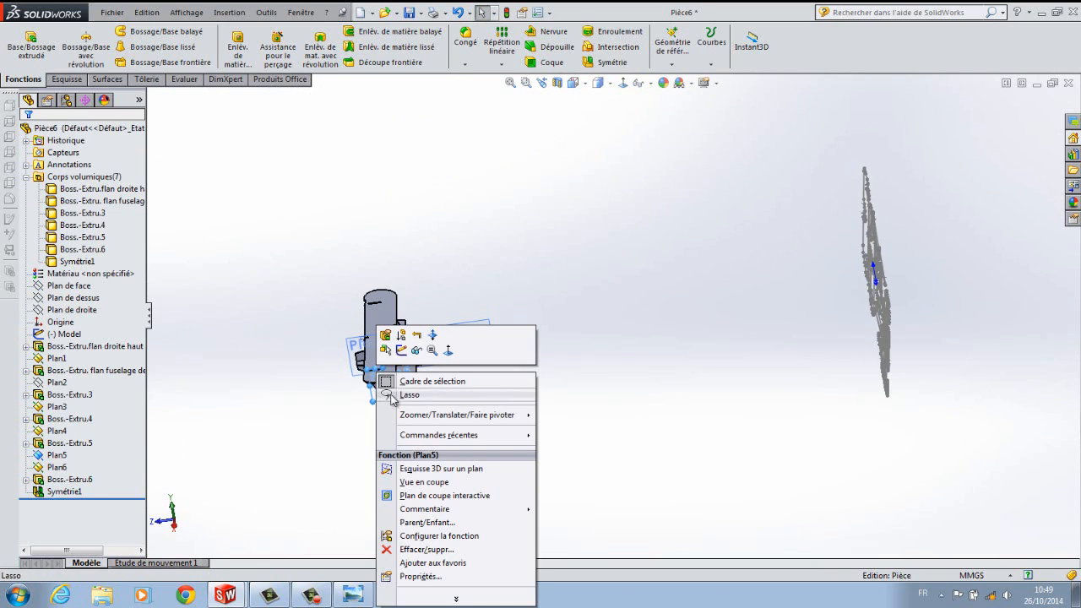
{"action": "left_click", "coordinate": [417, 353]}
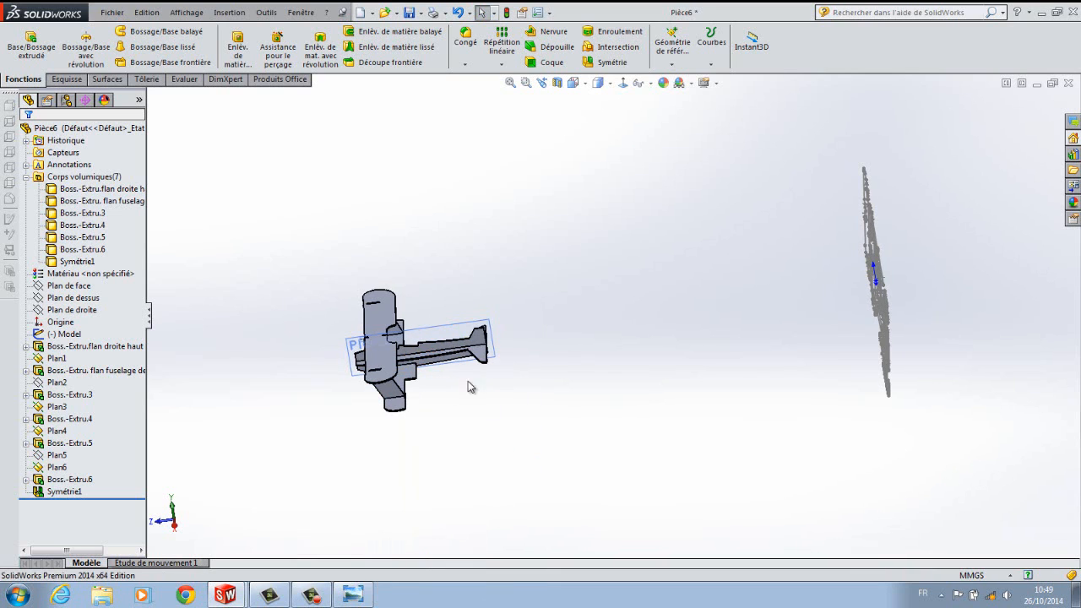
Examine the mirrored strut and the fit between the wings and fuselage panels from several angles.
{"action": "mouse_move", "coordinate": [502, 434]}
{"action": "middle_mouse_down"}
{"action": "mouse_move", "coordinate": [538, 403]}
{"action": "mouse_move", "coordinate": [417, 348]}
{"action": "middle_mouse_up"}
{"action": "scroll", "coordinate": [416, 349], "scroll_direction": "down", "scroll_amount": 10}
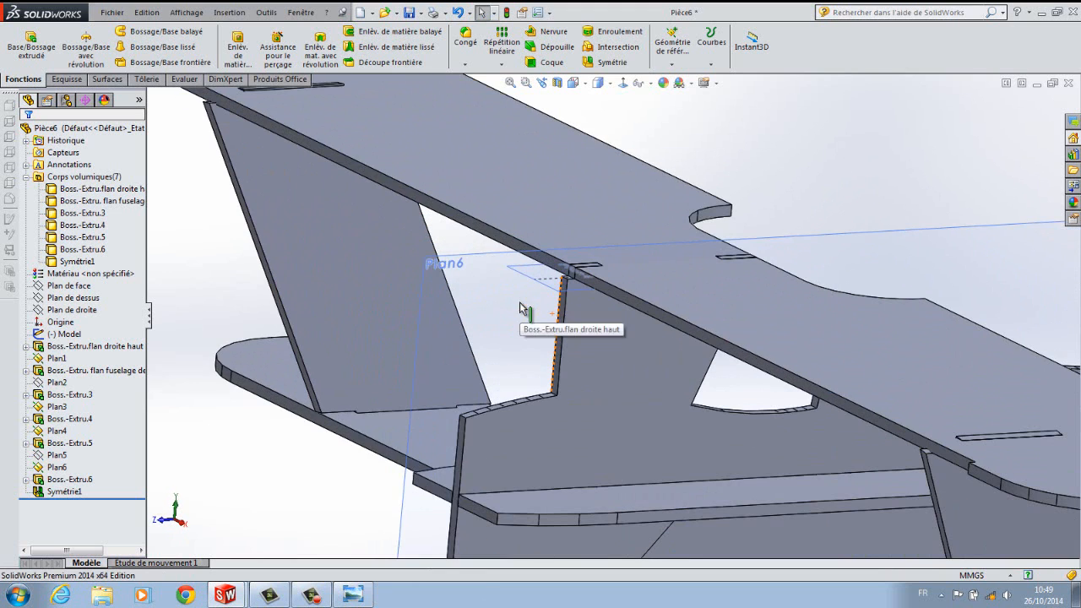
{"action": "scroll", "coordinate": [478, 321], "scroll_direction": "up", "scroll_amount": 10}
{"action": "middle_click_drag", "start_coordinate": [579, 415], "coordinate": [606, 363]}
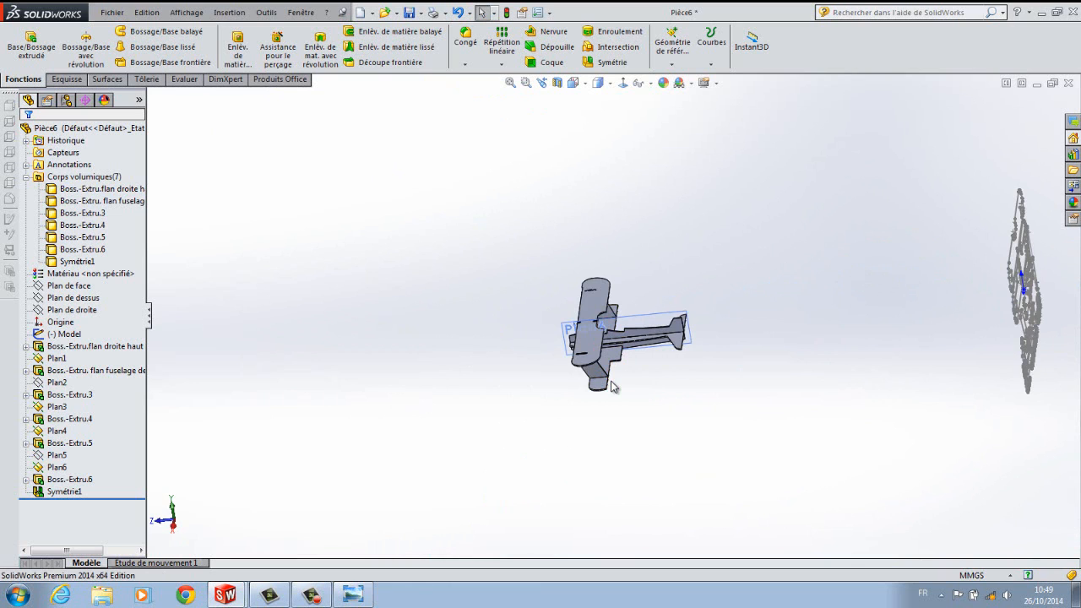
{"action": "middle_click_drag", "start_coordinate": [740, 414], "coordinate": [758, 417]}
{"action": "scroll", "coordinate": [732, 437], "scroll_direction": "up", "scroll_amount": 4}
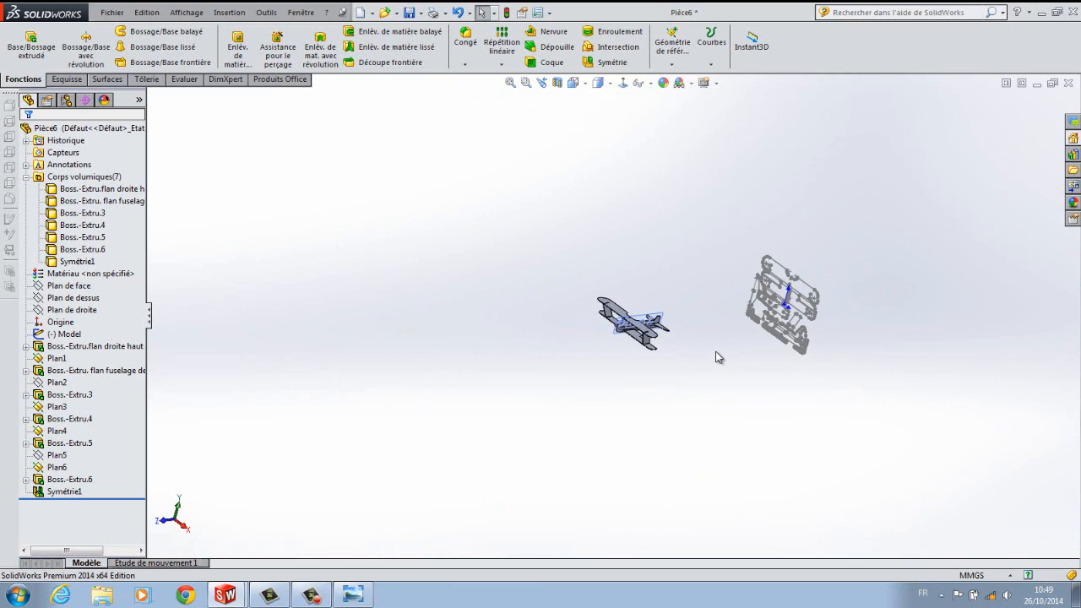
{"action": "scroll", "coordinate": [715, 351], "scroll_direction": "down", "scroll_amount": 8}
{"action": "middle_click_drag", "start_coordinate": [573, 345], "coordinate": [499, 345]}
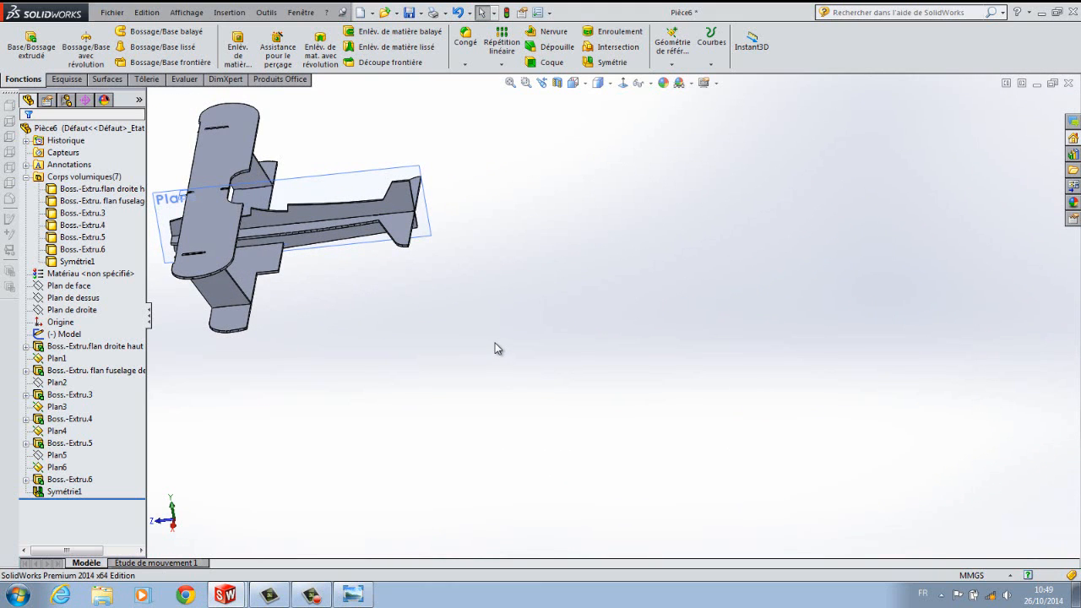
Create a reference plane at a 0 mm offset from the upper face of the lower wing panel.
{"action": "left_click", "coordinate": [676, 69]}
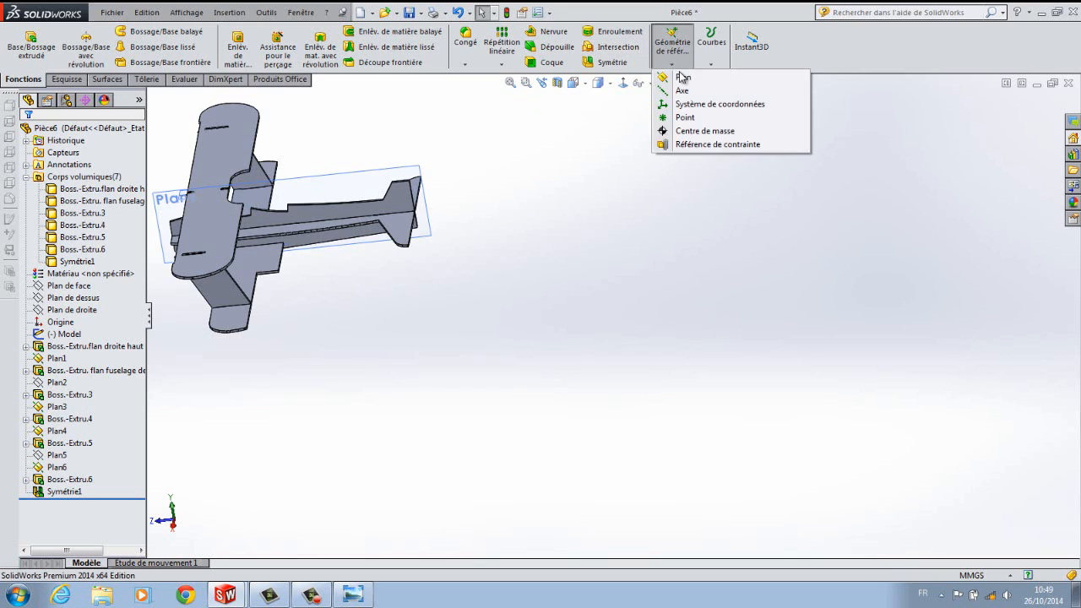
{"action": "left_click", "coordinate": [680, 77]}
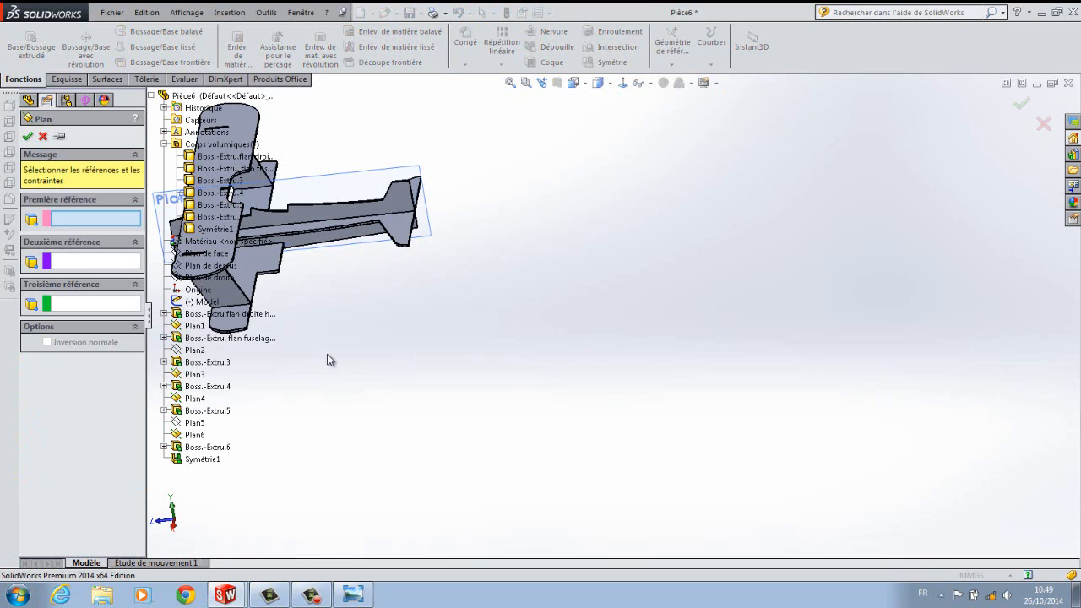
{"action": "left_click", "coordinate": [253, 282]}
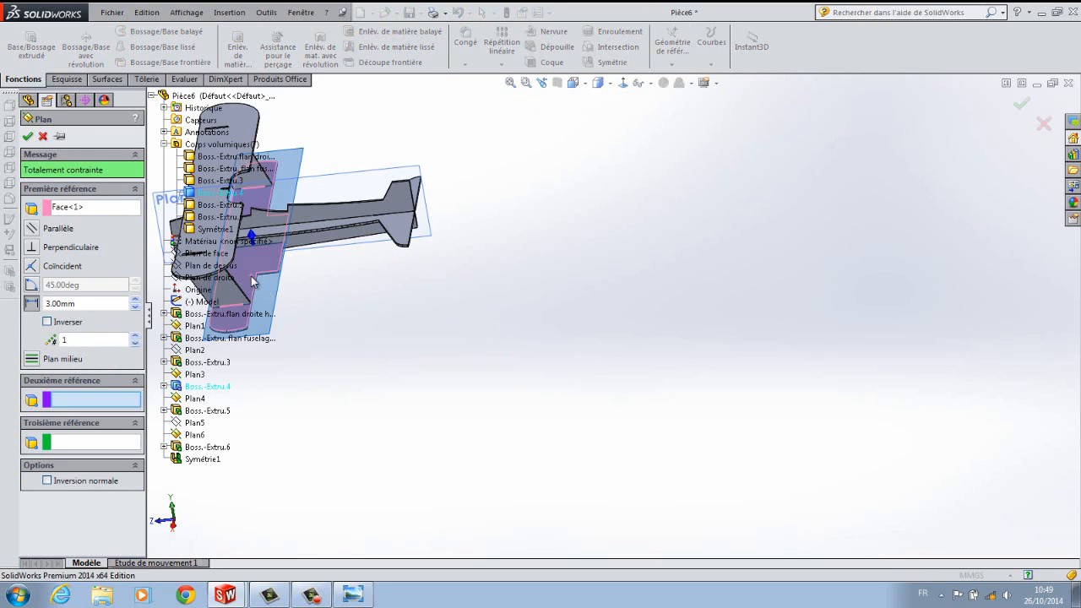
{"action": "left_click_drag", "start_coordinate": [79, 305], "coordinate": [5, 302]}
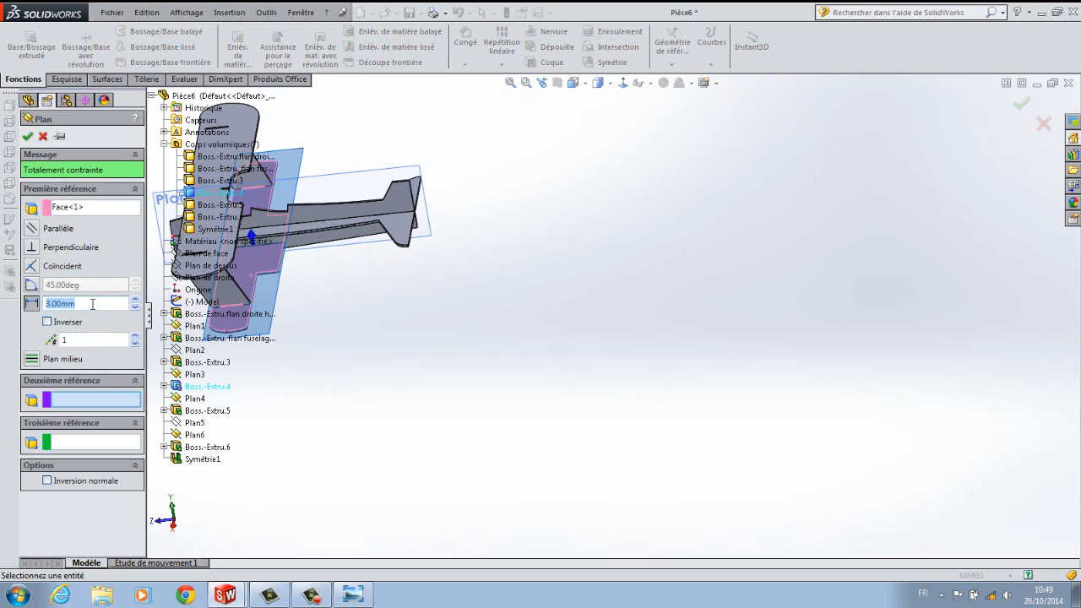
{"action": "key", "text": "Return"}
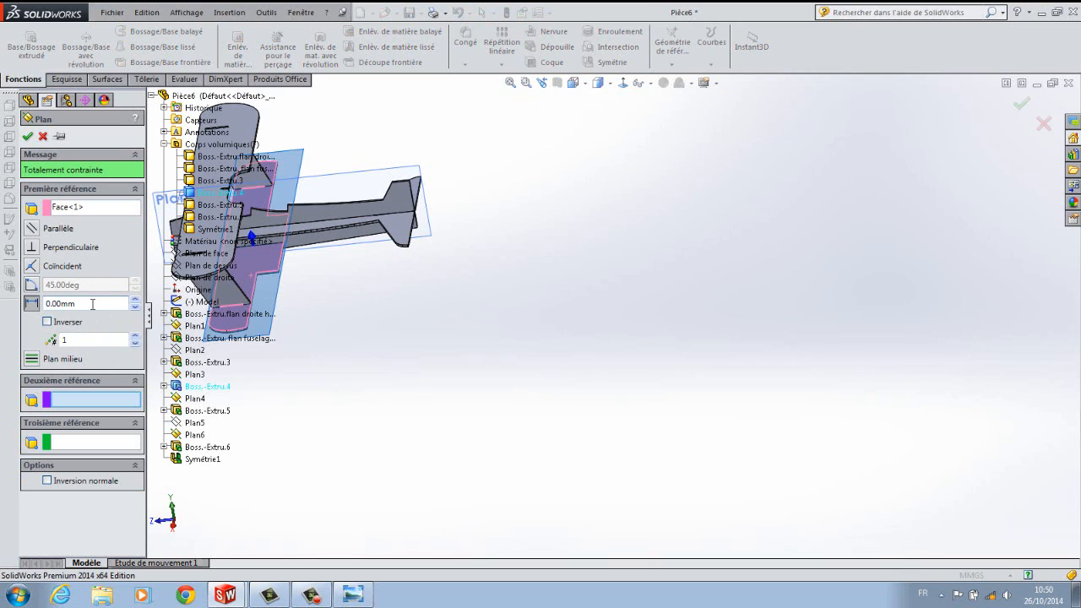
{"action": "left_click", "coordinate": [29, 137]}
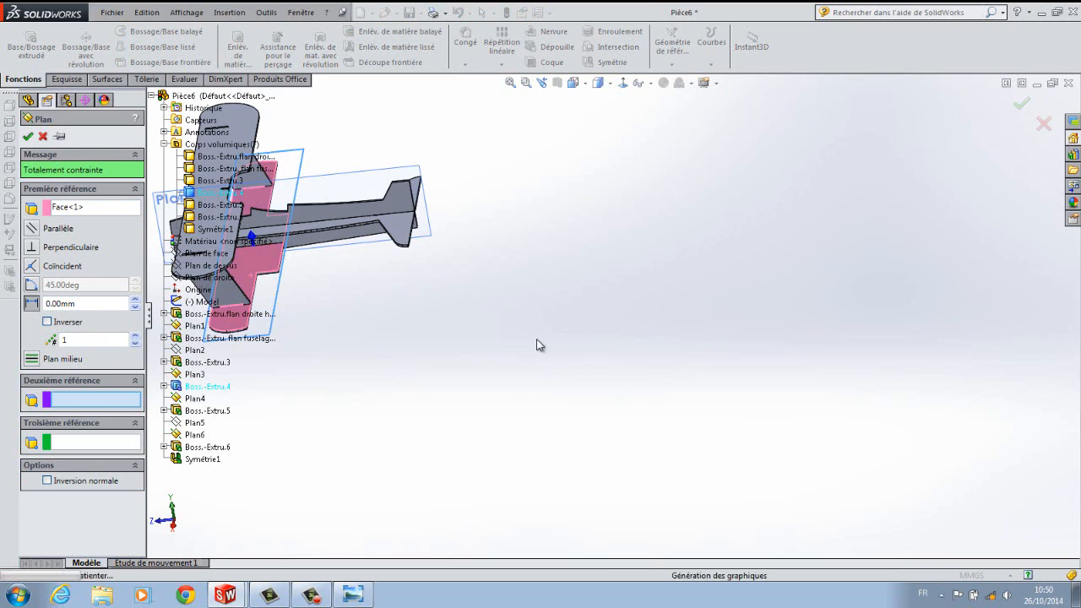
Start a new sketch on the reference plane lying on the lower wing's upper face.
{"action": "key", "text": "f"}
{"action": "middle_click_drag", "start_coordinate": [632, 405], "coordinate": [699, 397]}
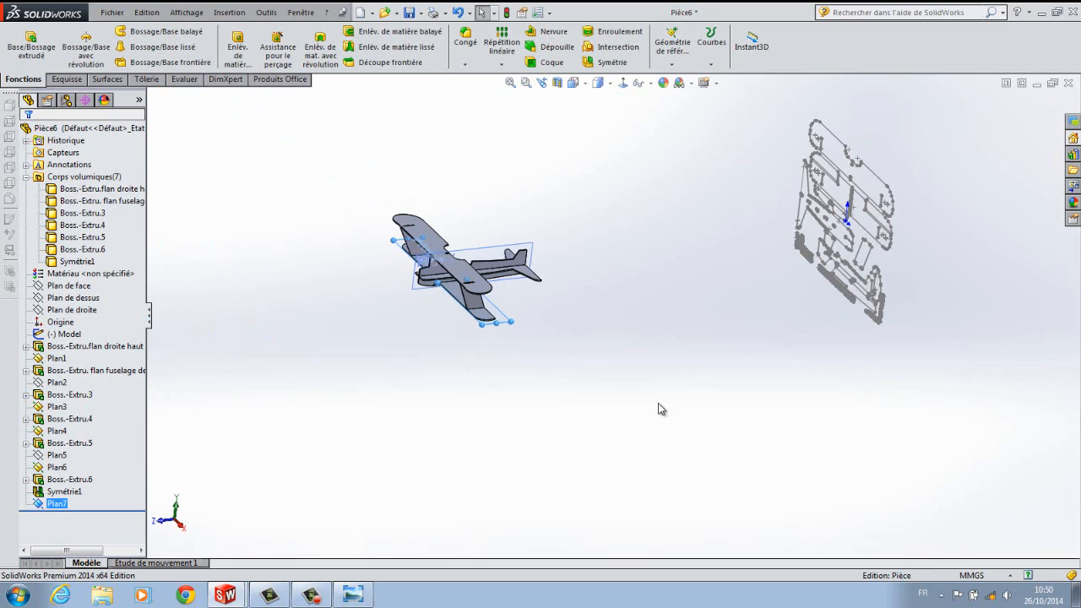
{"action": "right_click", "coordinate": [60, 505]}
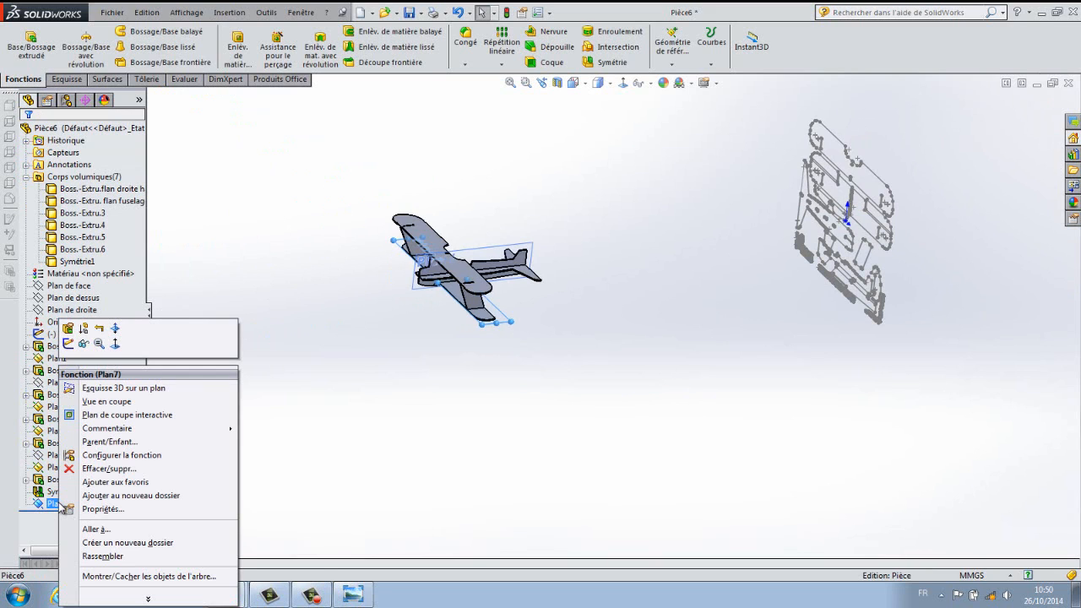
{"action": "left_click", "coordinate": [69, 344]}
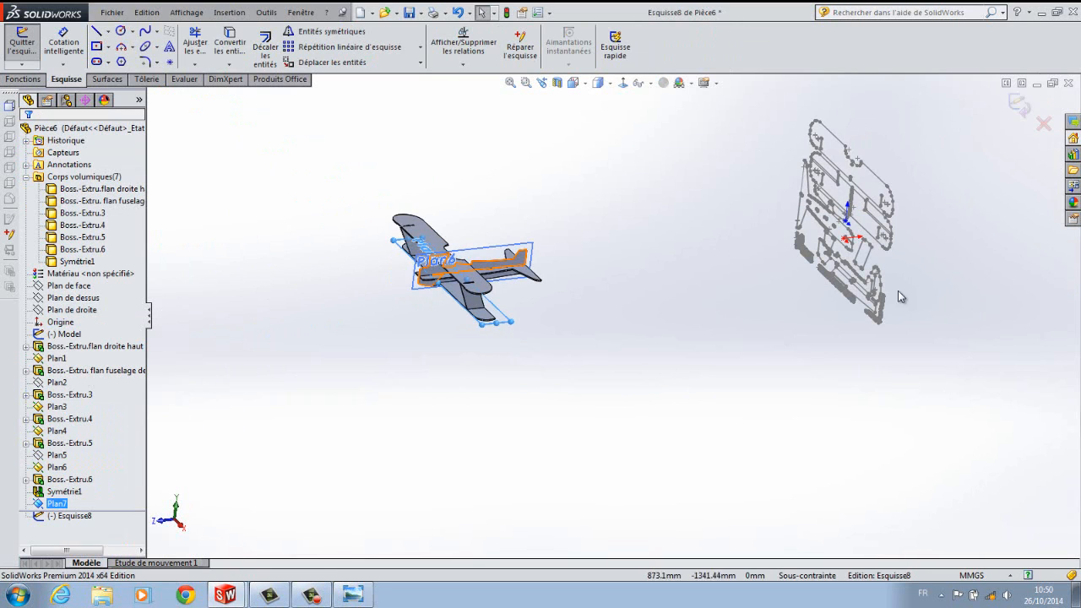
{"action": "scroll", "coordinate": [896, 253], "scroll_direction": "down", "scroll_amount": 10}
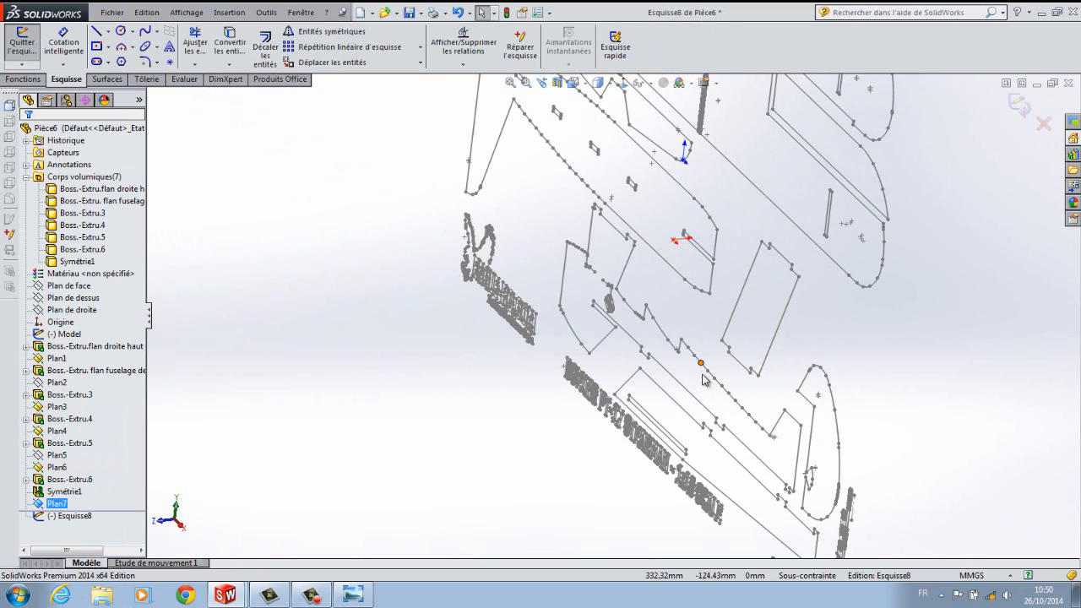
{"action": "scroll", "coordinate": [703, 380], "scroll_direction": "down", "scroll_amount": 5}
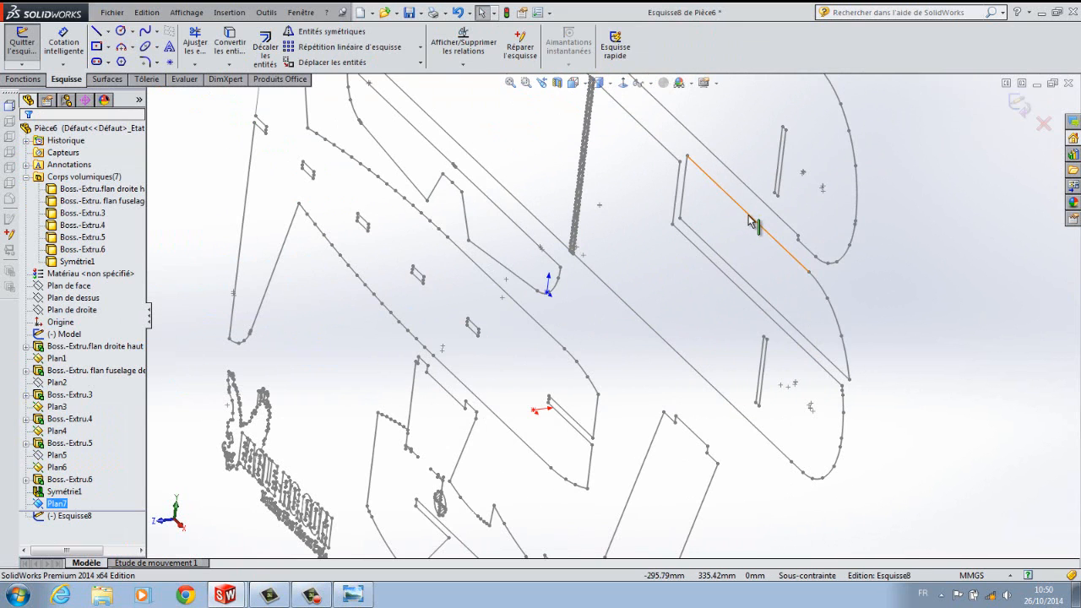
{"action": "scroll", "coordinate": [747, 346], "scroll_direction": "up", "scroll_amount": 15}
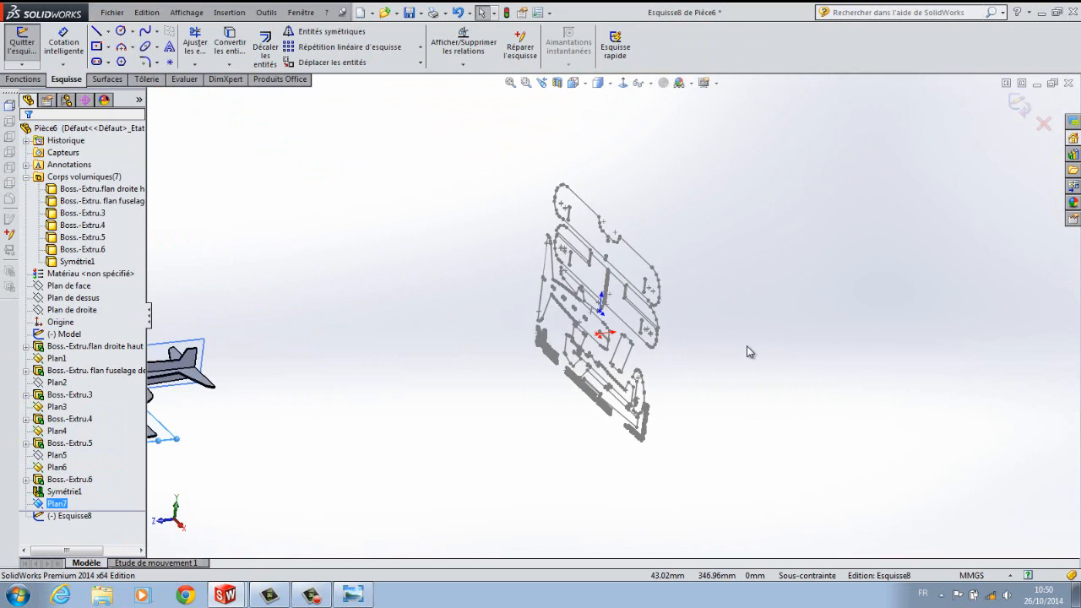
Convert the closed aileron outline beside the lower wing in the layout sketch into the current sketch.
{"action": "scroll", "coordinate": [747, 345], "scroll_direction": "down", "scroll_amount": 15}
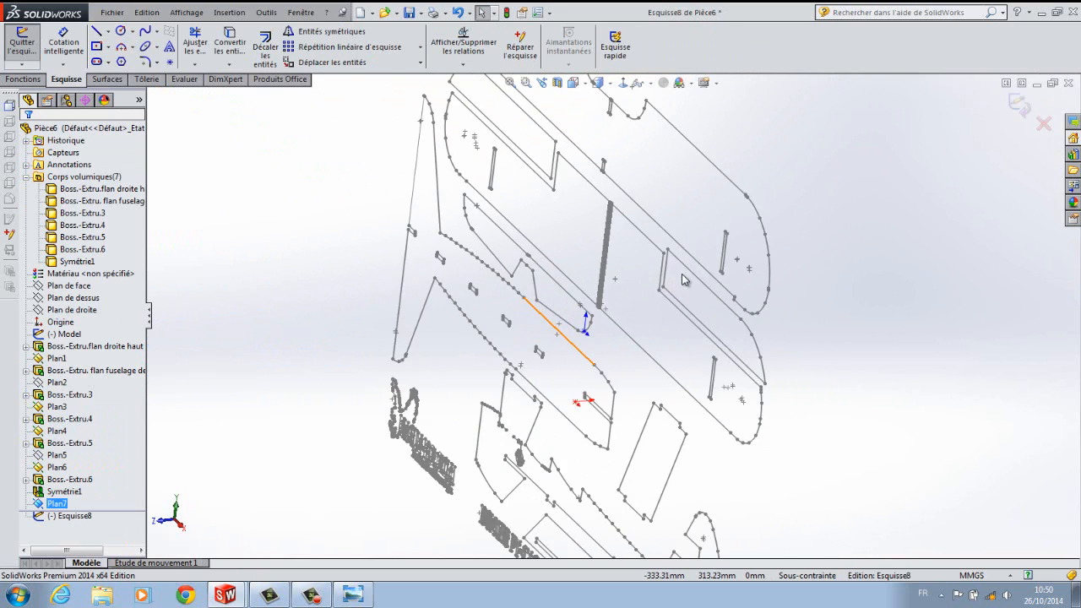
{"action": "right_click", "coordinate": [690, 301]}
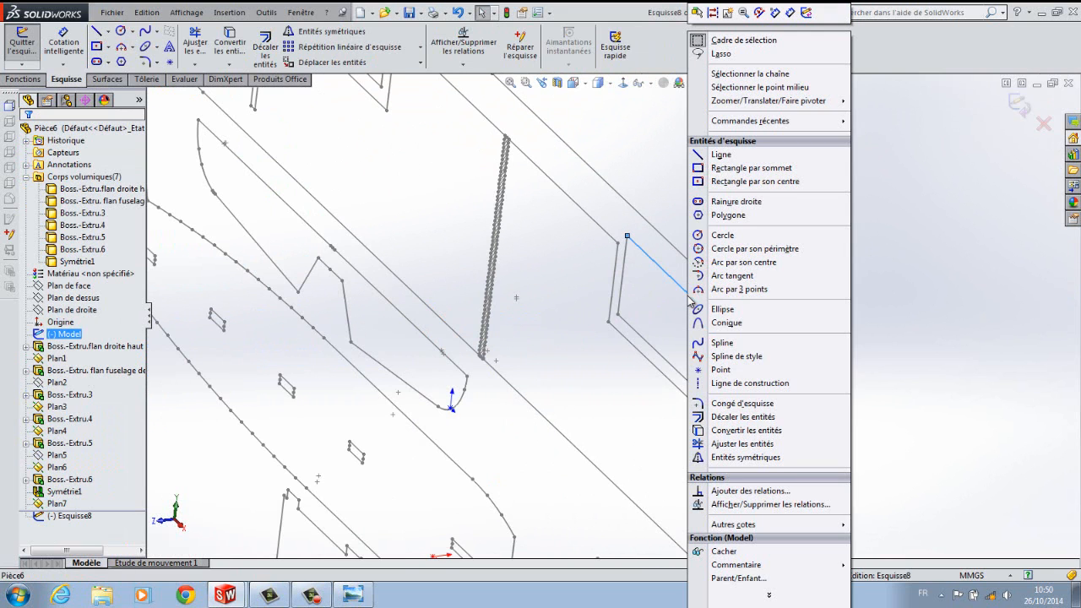
{"action": "left_click", "coordinate": [756, 74]}
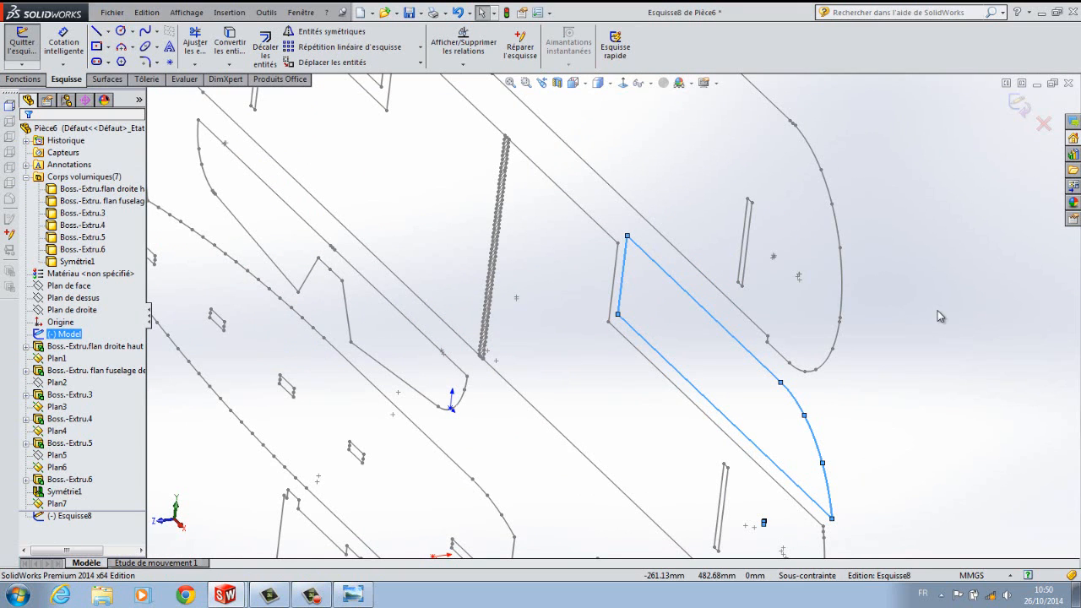
{"action": "scroll", "coordinate": [601, 321], "scroll_direction": "up", "scroll_amount": 15}
{"action": "mouse_move", "coordinate": [336, 478]}
{"action": "middle_mouse_down"}
{"action": "mouse_move", "coordinate": [480, 386]}
{"action": "mouse_move", "coordinate": [442, 394]}
{"action": "mouse_move", "coordinate": [436, 369]}
{"action": "mouse_move", "coordinate": [485, 387]}
{"action": "middle_mouse_up"}
{"action": "scroll", "coordinate": [473, 348], "scroll_direction": "down", "scroll_amount": 3}
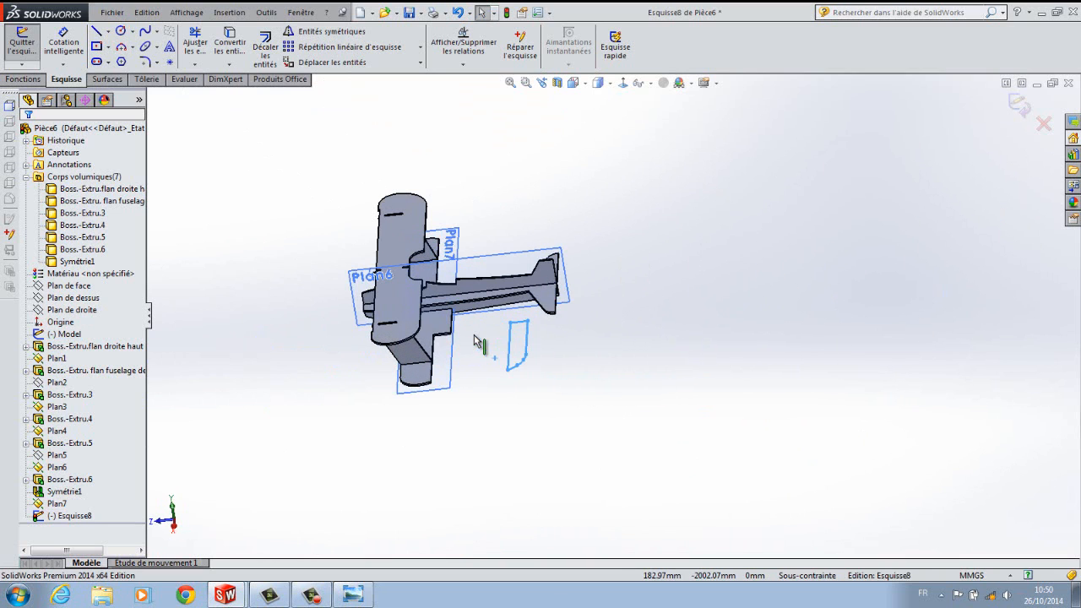
Begin moving the converted aileron outline with its outer corner as base point, and display the model in wireframe.
{"action": "left_click", "coordinate": [332, 62]}
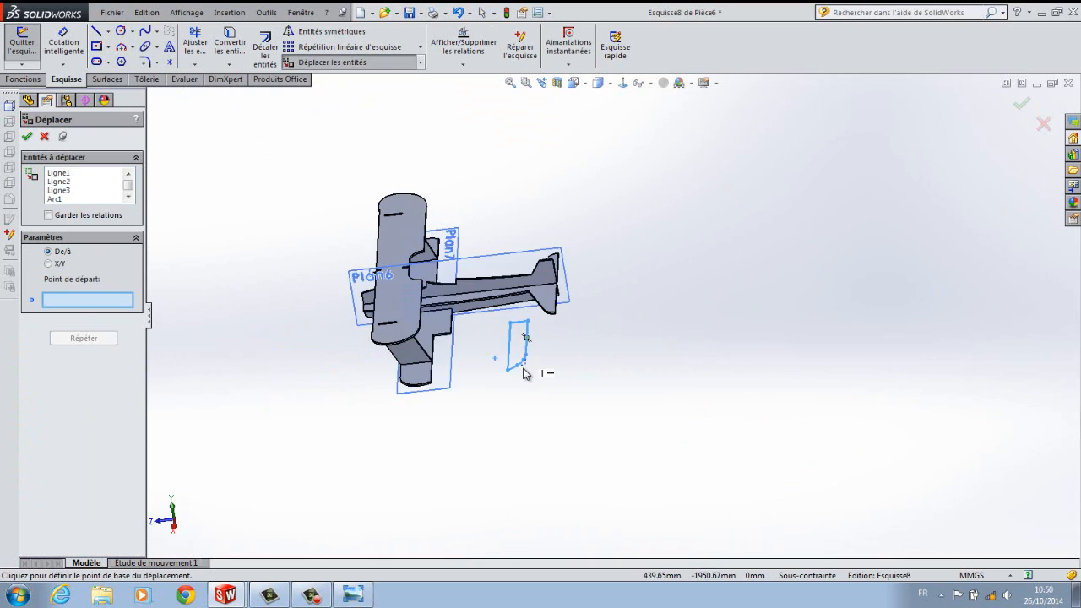
{"action": "scroll", "coordinate": [510, 378], "scroll_direction": "down", "scroll_amount": 3}
{"action": "left_click", "coordinate": [533, 347]}
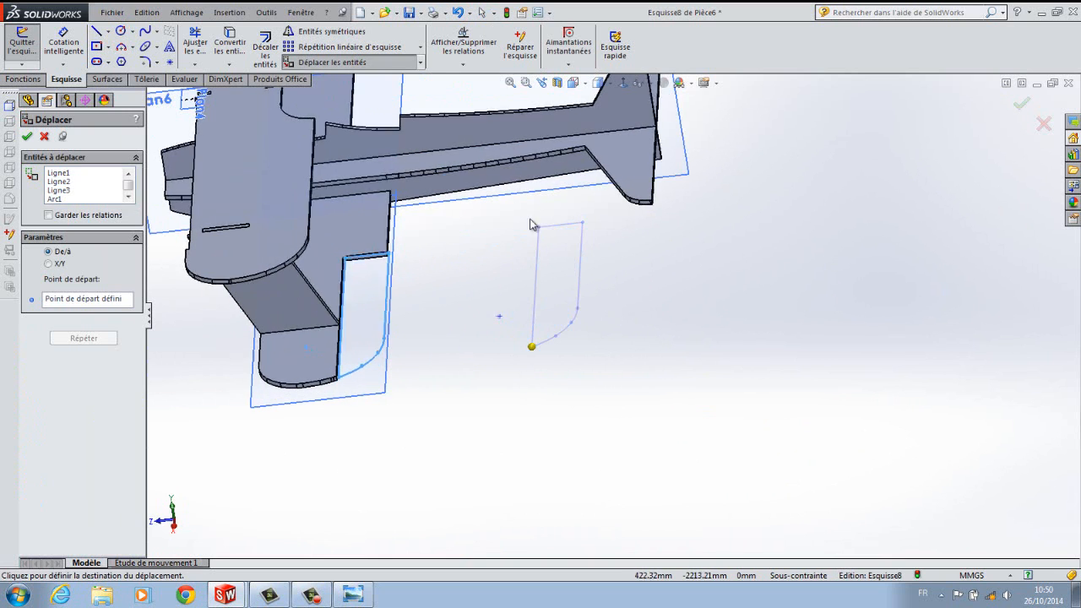
{"action": "mouse_move", "coordinate": [608, 84]}
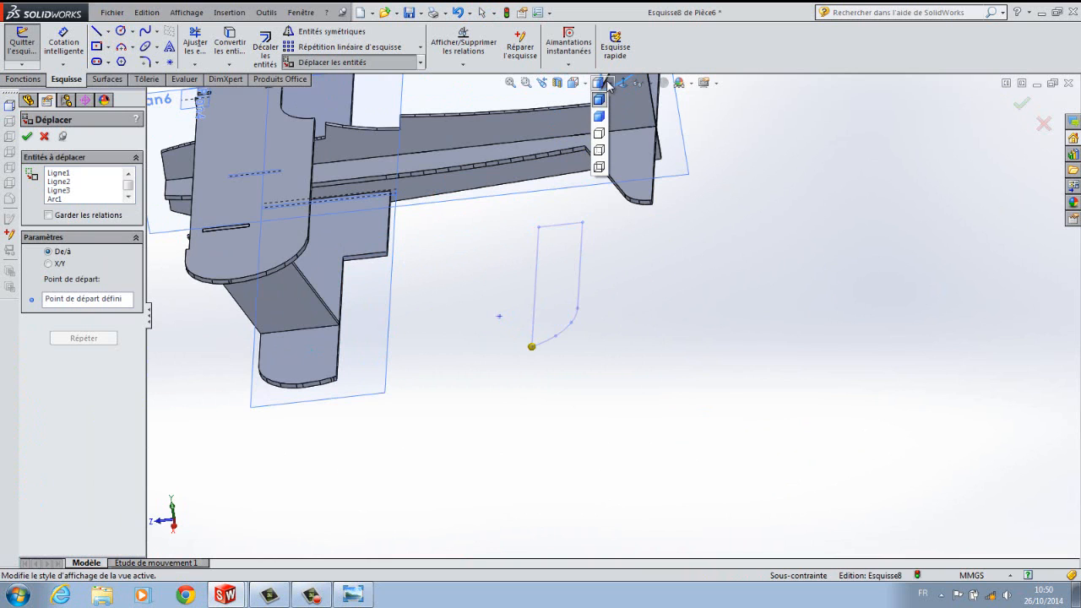
{"action": "left_click", "coordinate": [599, 167]}
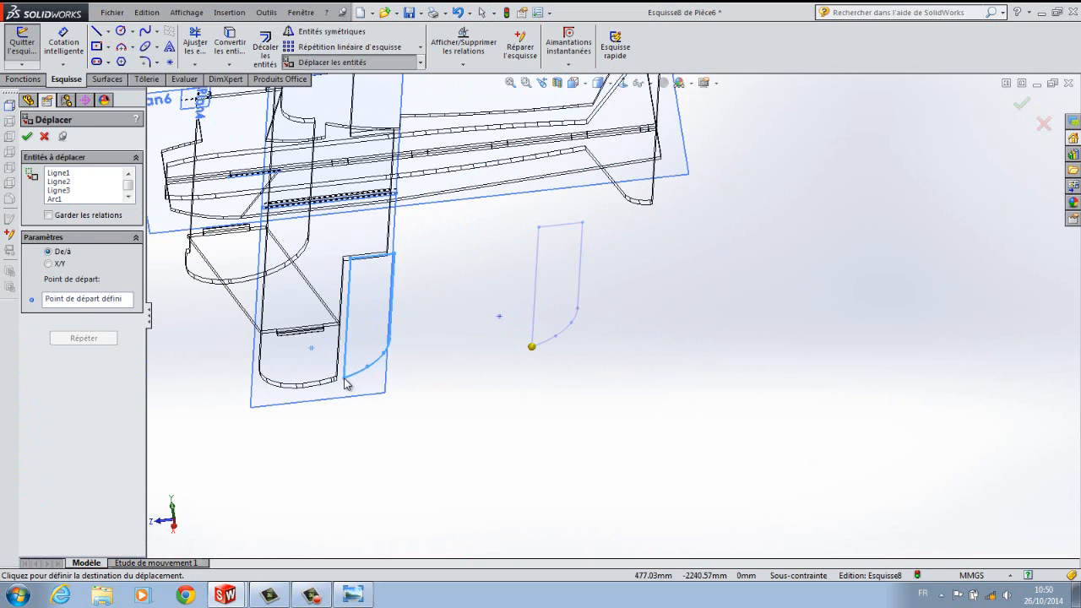
Place the aileron outline's base point on the outer corner of the lower wing's trailing-edge cut-out and finish the move.
{"action": "scroll", "coordinate": [437, 364], "scroll_direction": "down", "scroll_amount": 5}
{"action": "scroll", "coordinate": [437, 363], "scroll_direction": "down", "scroll_amount": 3}
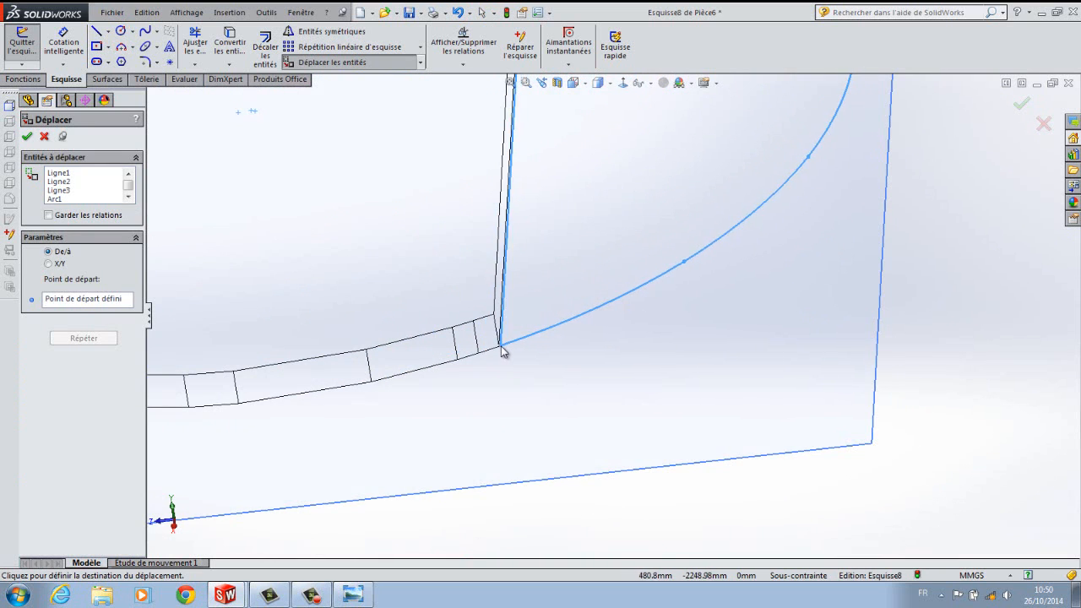
{"action": "left_click", "coordinate": [624, 85]}
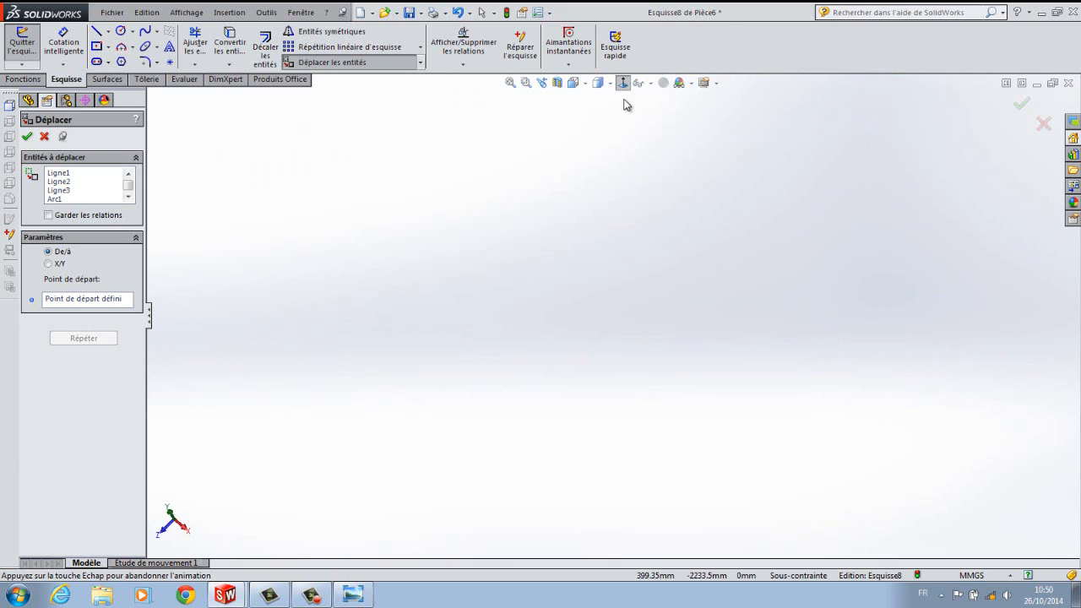
{"action": "scroll", "coordinate": [668, 453], "scroll_direction": "down", "scroll_amount": 5}
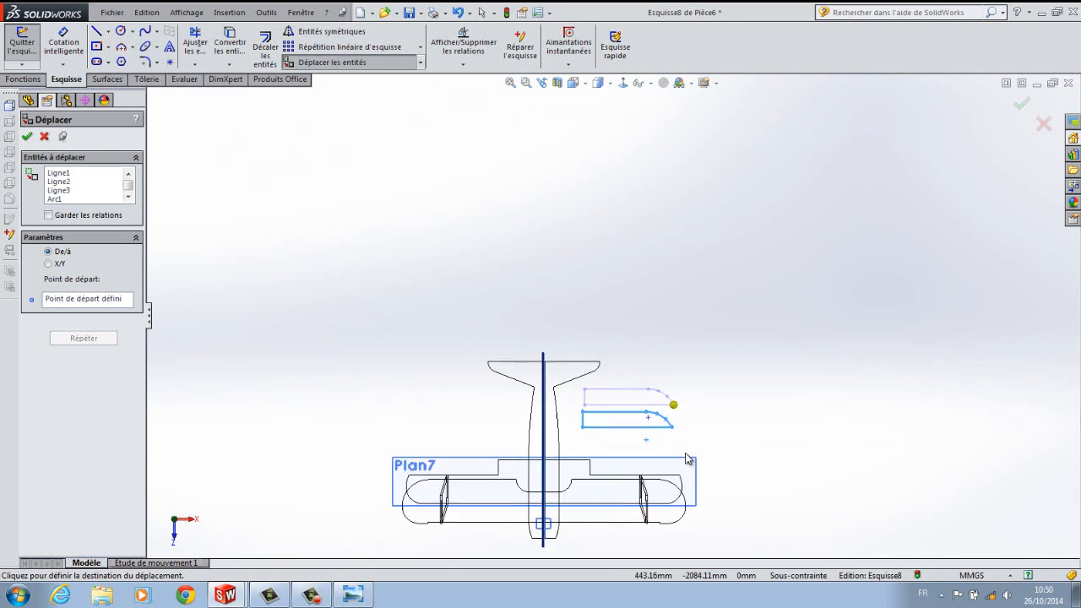
{"action": "scroll", "coordinate": [668, 453], "scroll_direction": "down", "scroll_amount": 2}
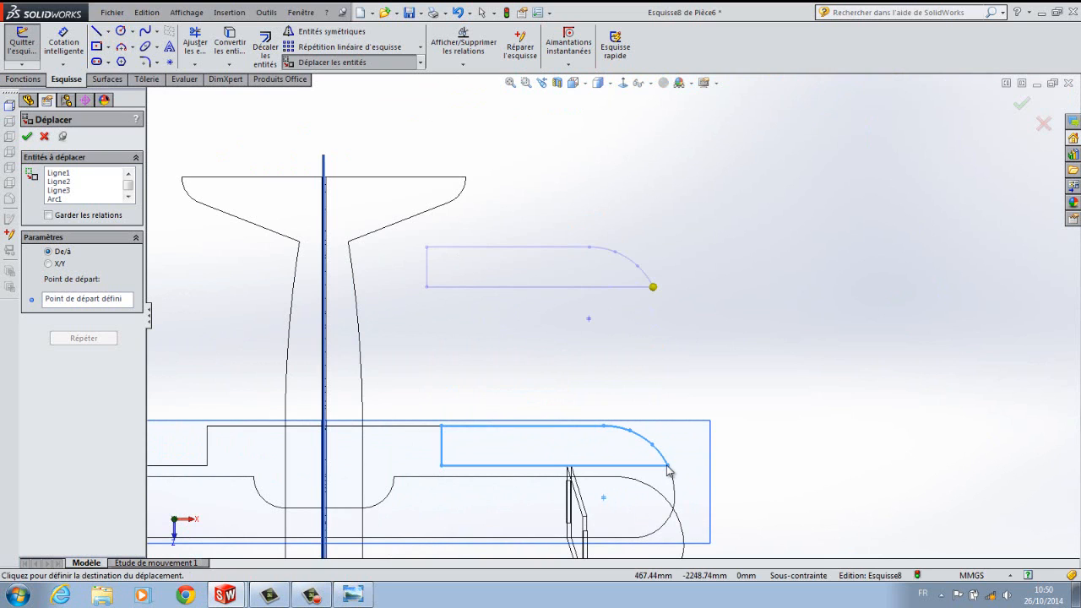
{"action": "left_click", "coordinate": [668, 470]}
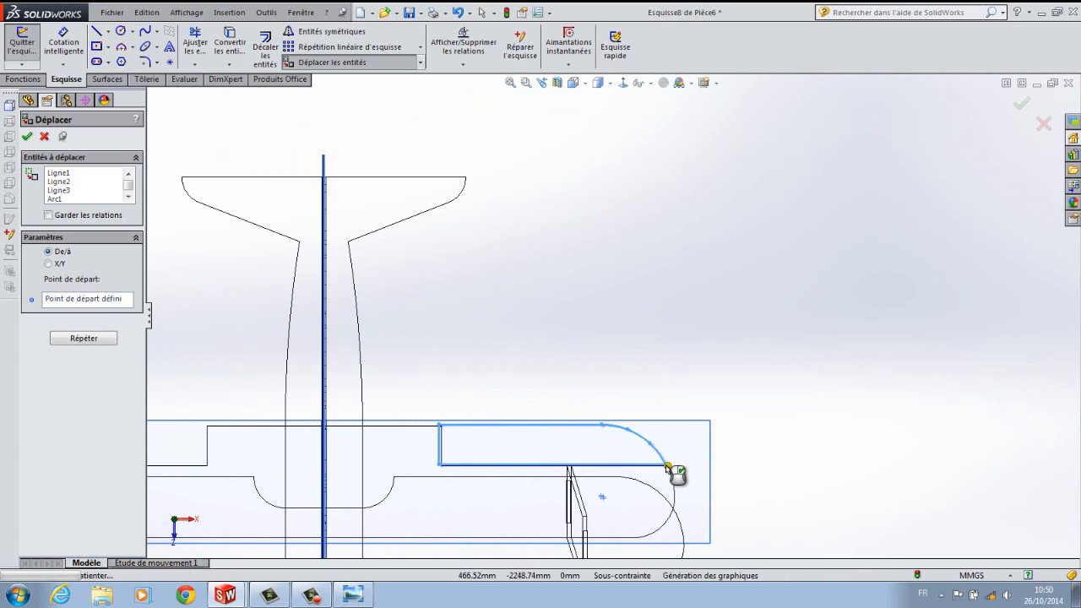
{"action": "key", "text": "Escape"}
Return the model to shaded-with-edges display and check the outline's position in the wing cut-out from above and from the side.
{"action": "key", "text": "f"}
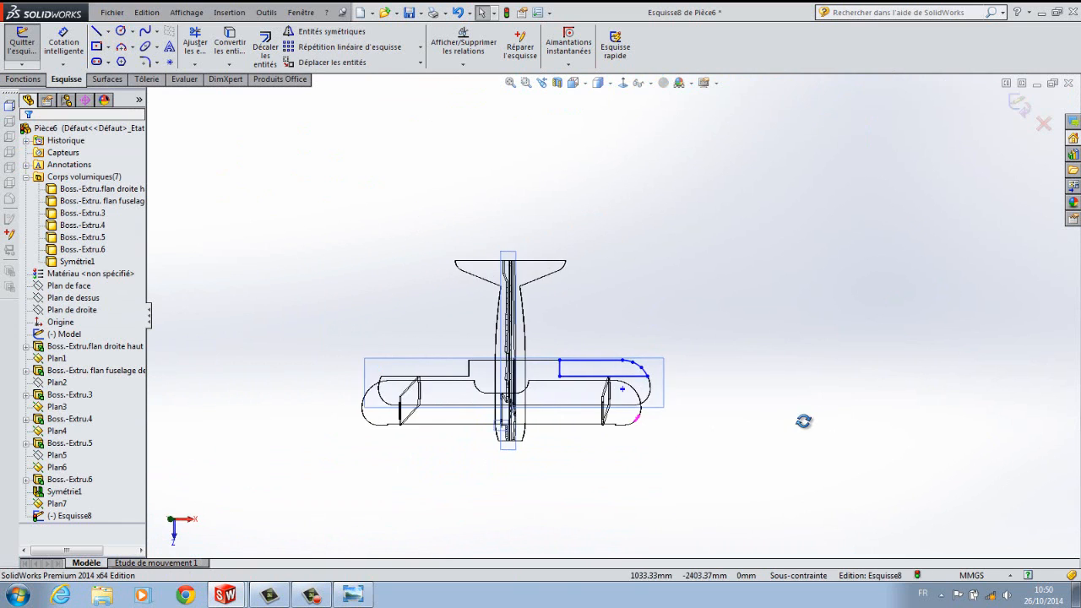
{"action": "mouse_move", "coordinate": [803, 420]}
{"action": "middle_mouse_down"}
{"action": "mouse_move", "coordinate": [727, 435]}
{"action": "mouse_move", "coordinate": [712, 449]}
{"action": "middle_mouse_up"}
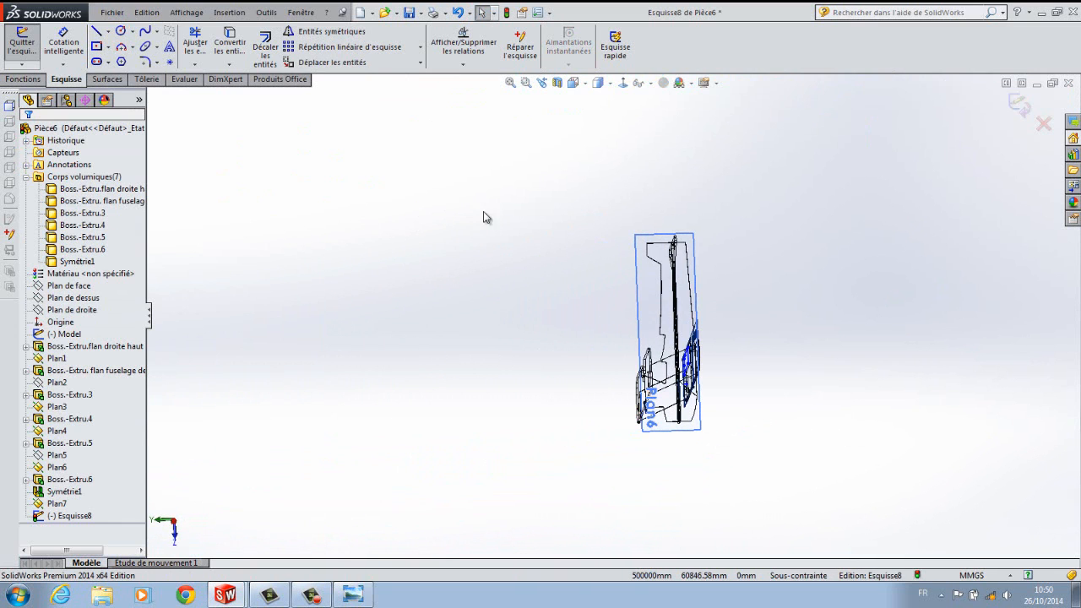
{"action": "left_click", "coordinate": [608, 84]}
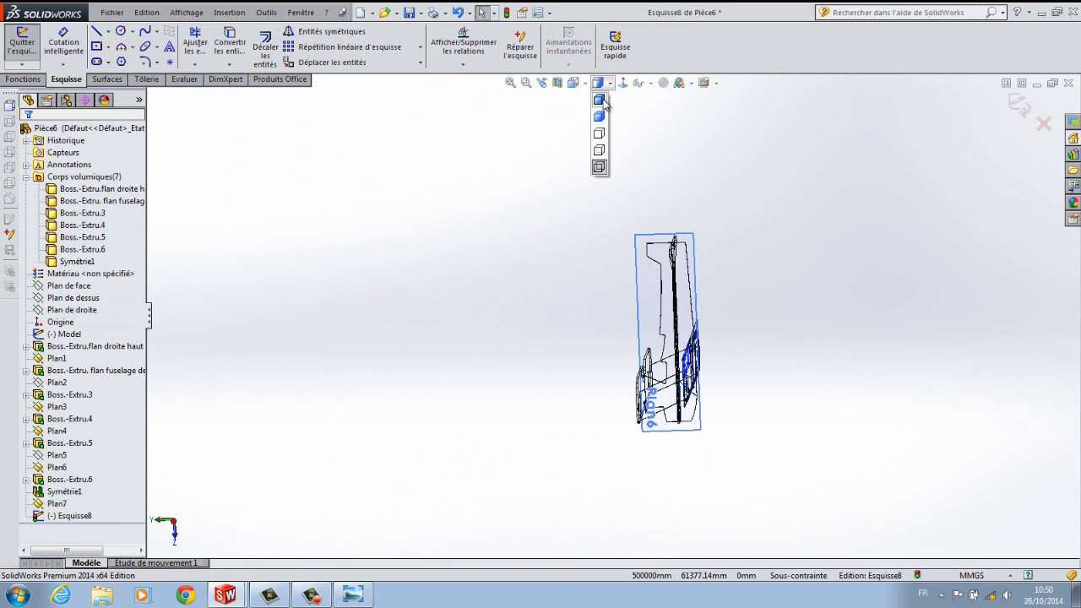
{"action": "left_click", "coordinate": [600, 99]}
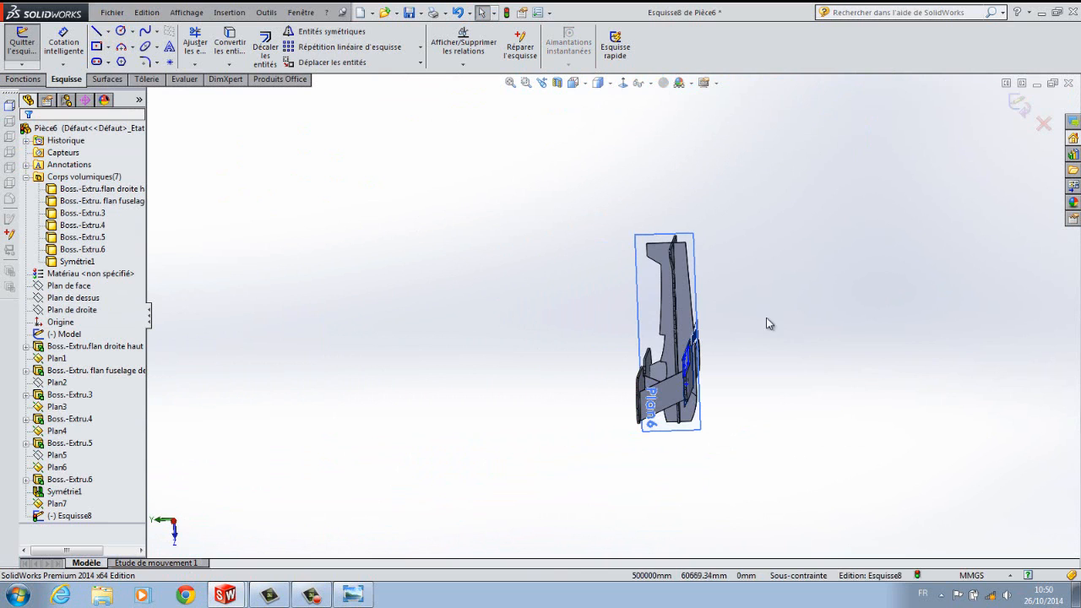
{"action": "left_click", "coordinate": [624, 85]}
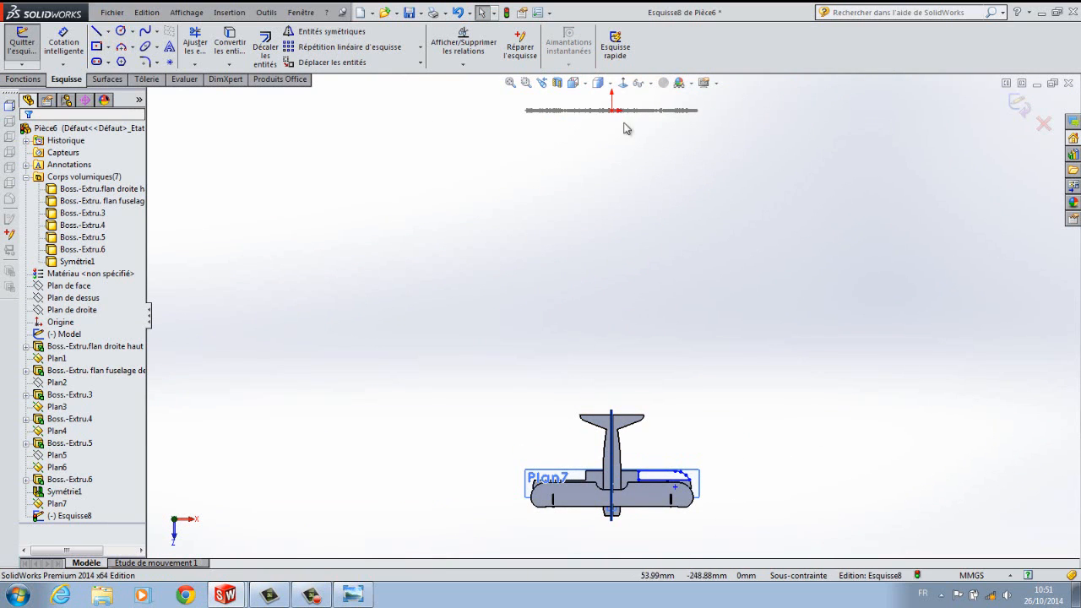
{"action": "left_click", "coordinate": [610, 84]}
{"action": "left_click", "coordinate": [583, 78]}
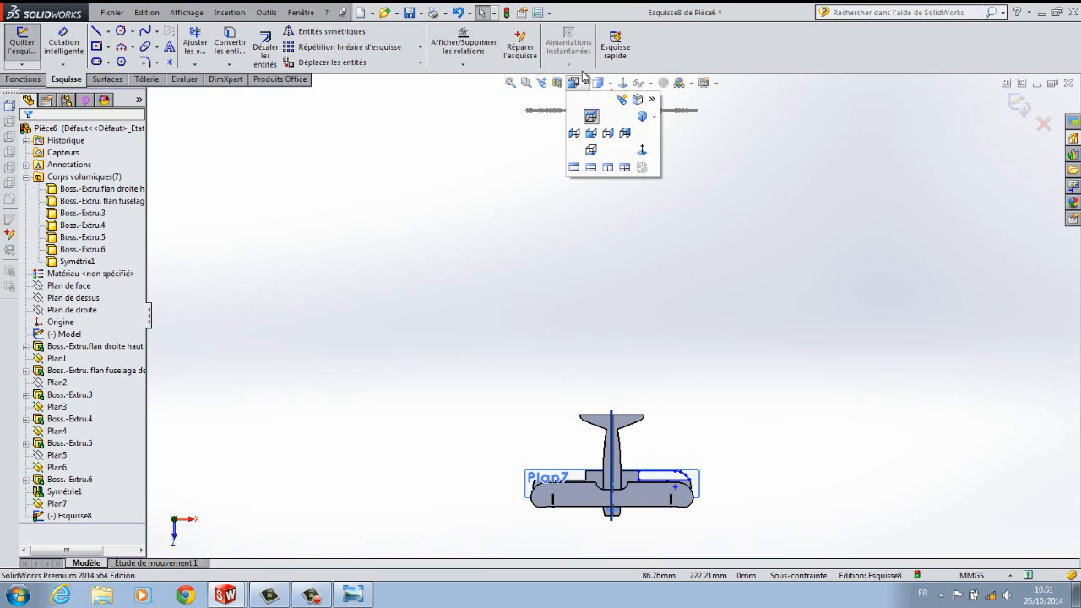
{"action": "left_click", "coordinate": [607, 134]}
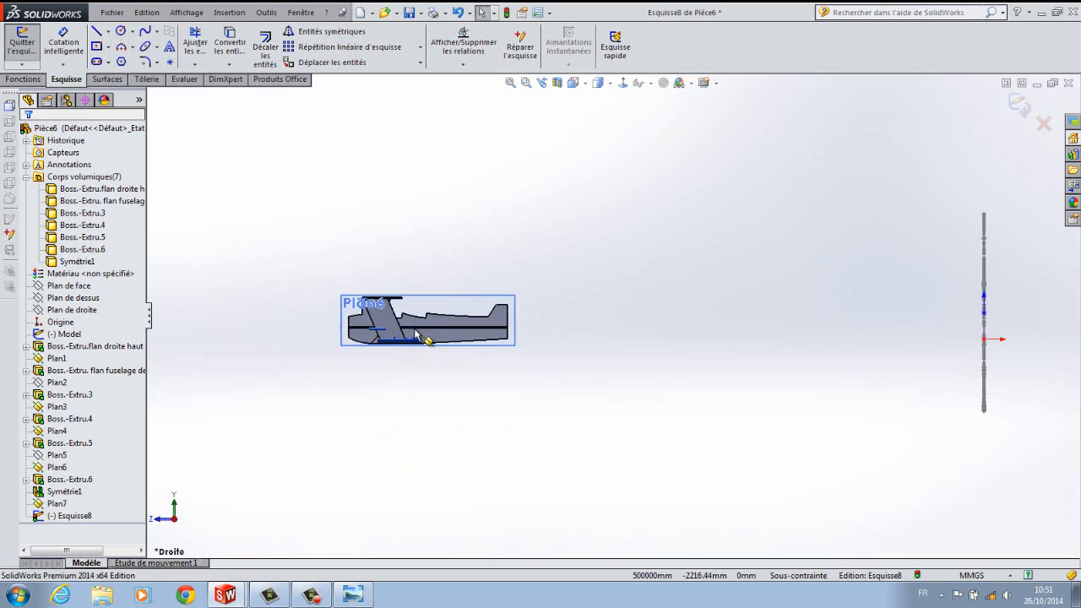
{"action": "mouse_move", "coordinate": [569, 411]}
{"action": "middle_mouse_down"}
{"action": "mouse_move", "coordinate": [571, 436]}
{"action": "mouse_move", "coordinate": [560, 420]}
{"action": "middle_mouse_up"}
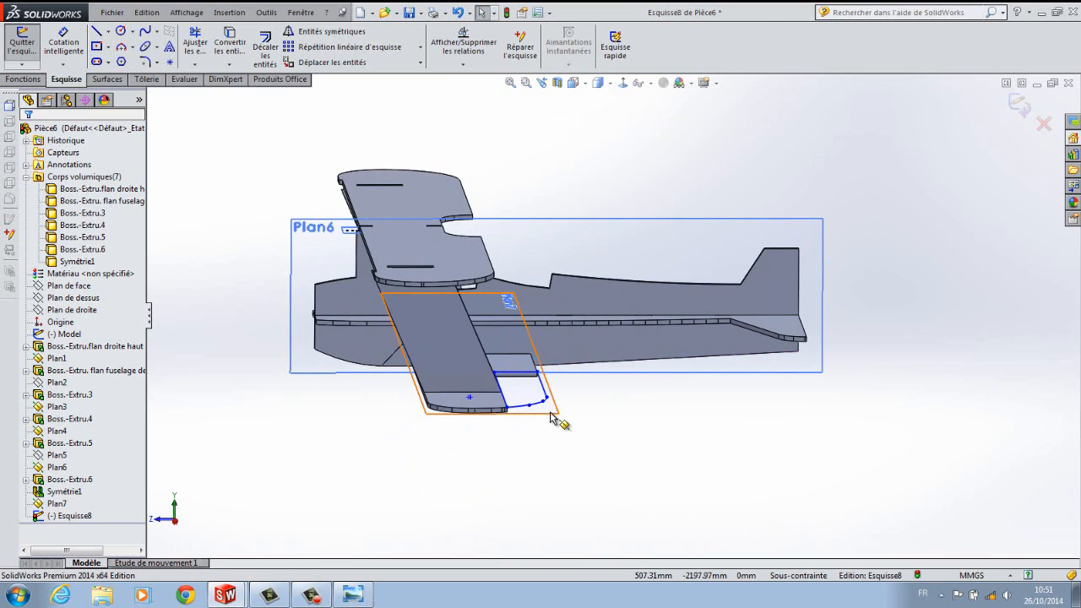
{"action": "scroll", "coordinate": [529, 429], "scroll_direction": "down", "scroll_amount": 3}
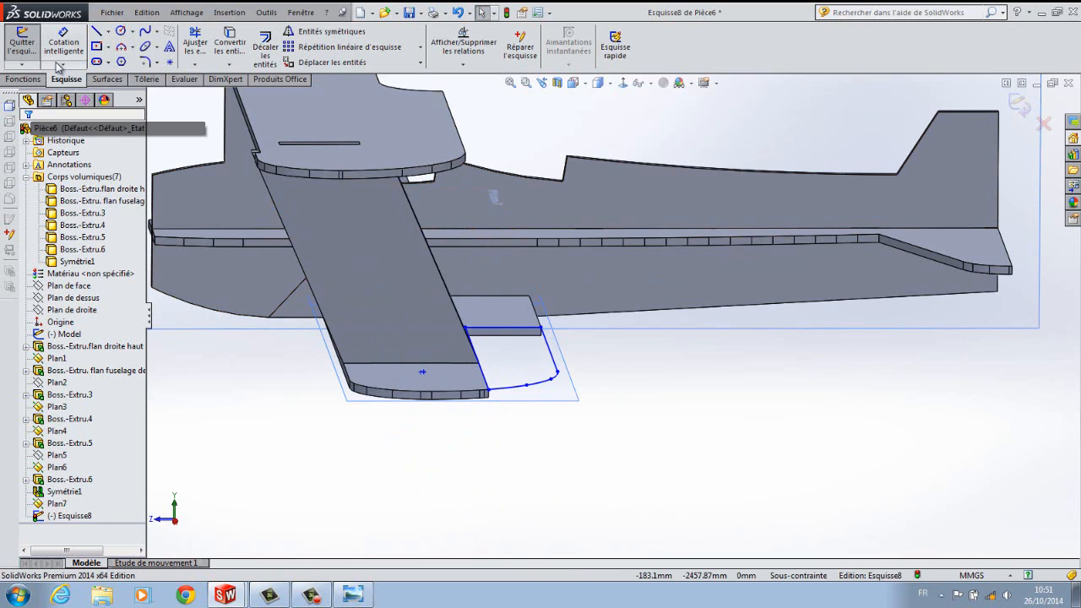
Extrude the aileron outline 6 mm downward into the wing thickness as a separate body, without merging the result.
{"action": "left_click", "coordinate": [25, 80]}
{"action": "left_click", "coordinate": [25, 44]}
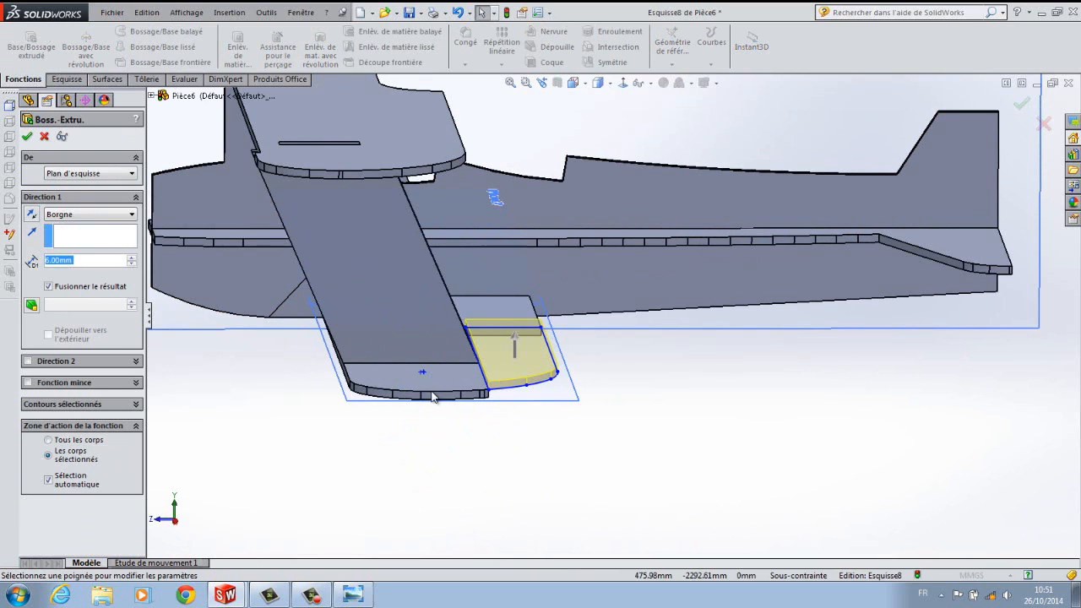
{"action": "left_click", "coordinate": [48, 288]}
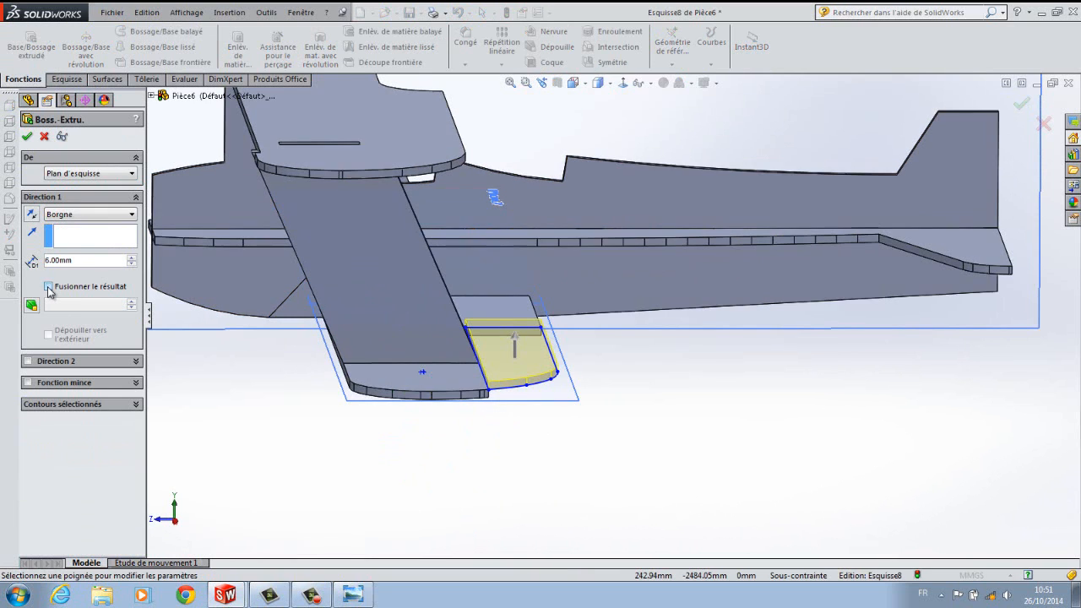
{"action": "middle_click_drag", "start_coordinate": [264, 431], "coordinate": [255, 405]}
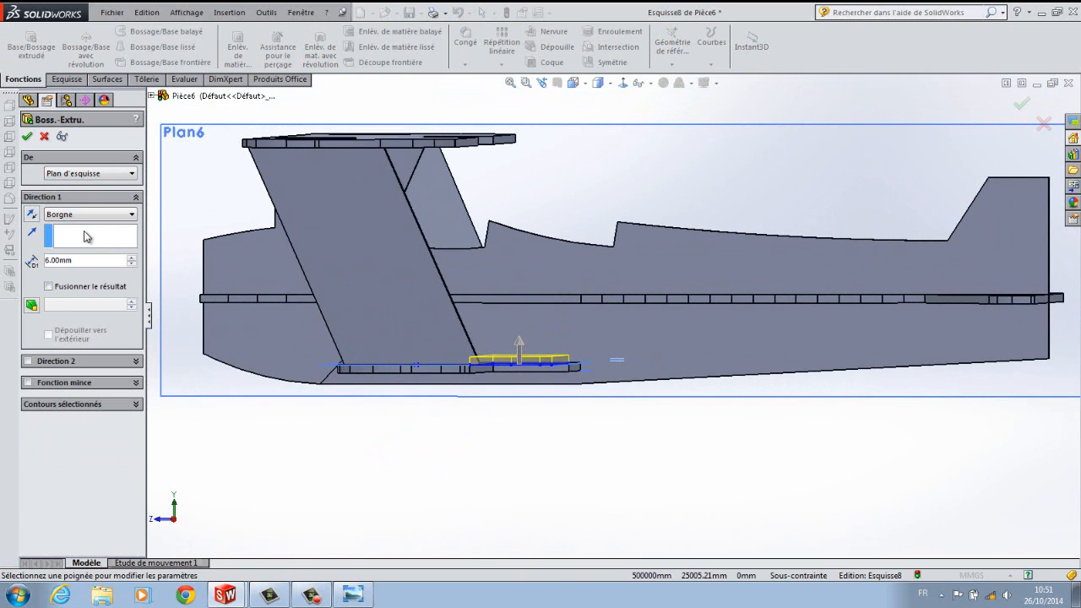
{"action": "left_click", "coordinate": [31, 216]}
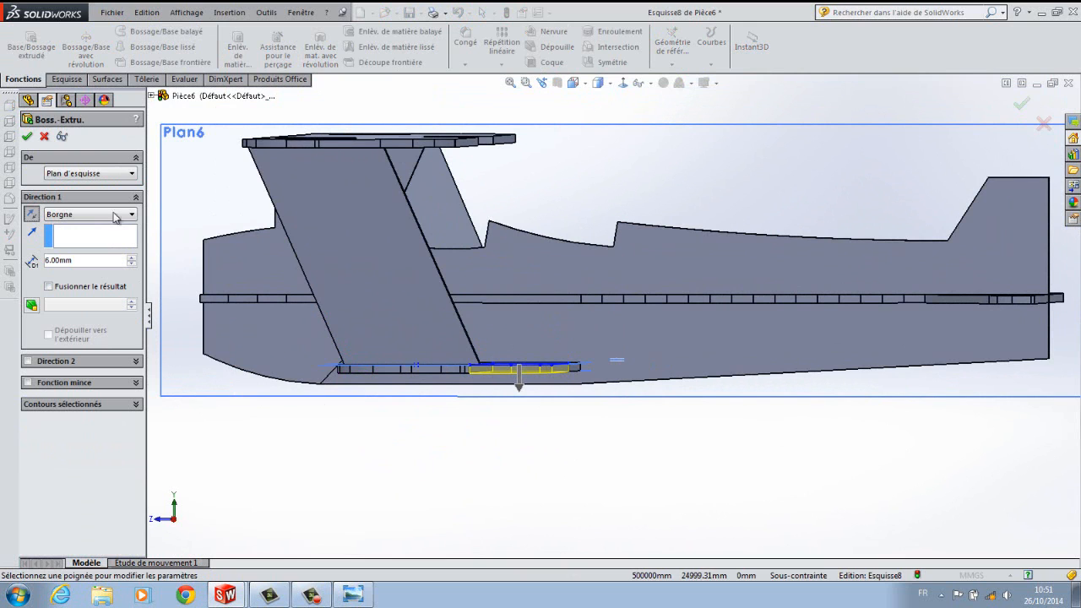
{"action": "left_click", "coordinate": [31, 137]}
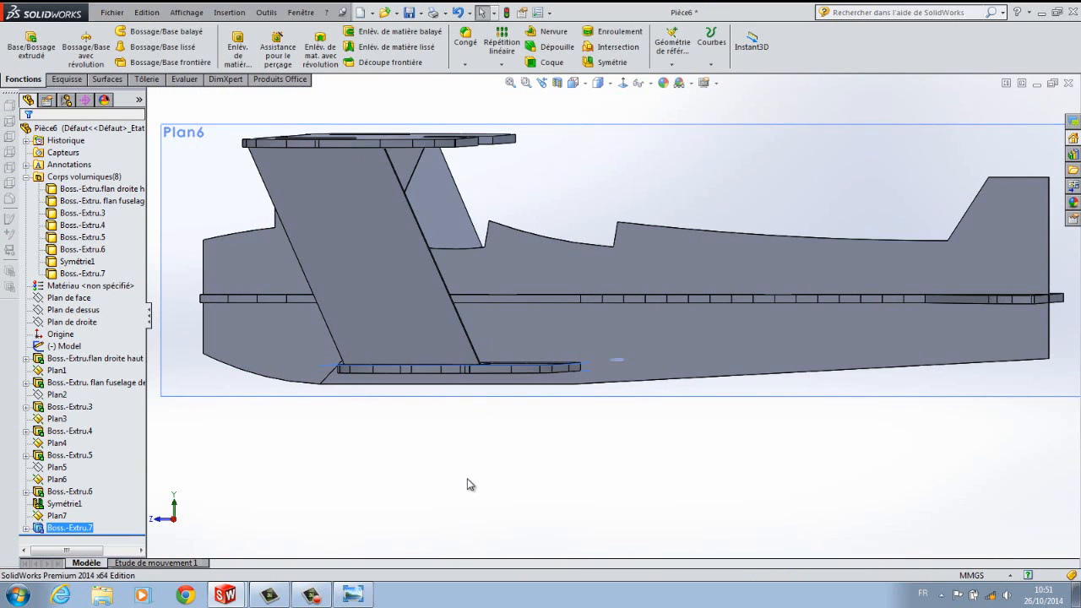
Examine the new aileron panel's fit in the lower wing and the remaining outlines in the layout sketch.
{"action": "middle_click_drag", "start_coordinate": [466, 475], "coordinate": [494, 511]}
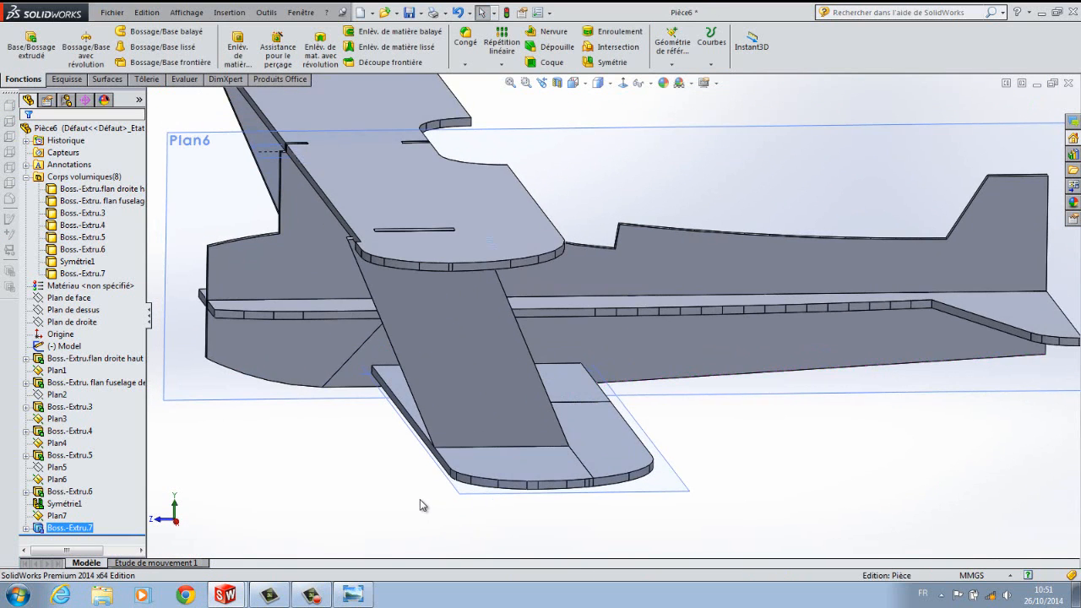
{"action": "scroll", "coordinate": [419, 499], "scroll_direction": "up", "scroll_amount": 4}
{"action": "middle_click_drag", "start_coordinate": [683, 449], "coordinate": [664, 487]}
{"action": "scroll", "coordinate": [664, 485], "scroll_direction": "up", "scroll_amount": 5}
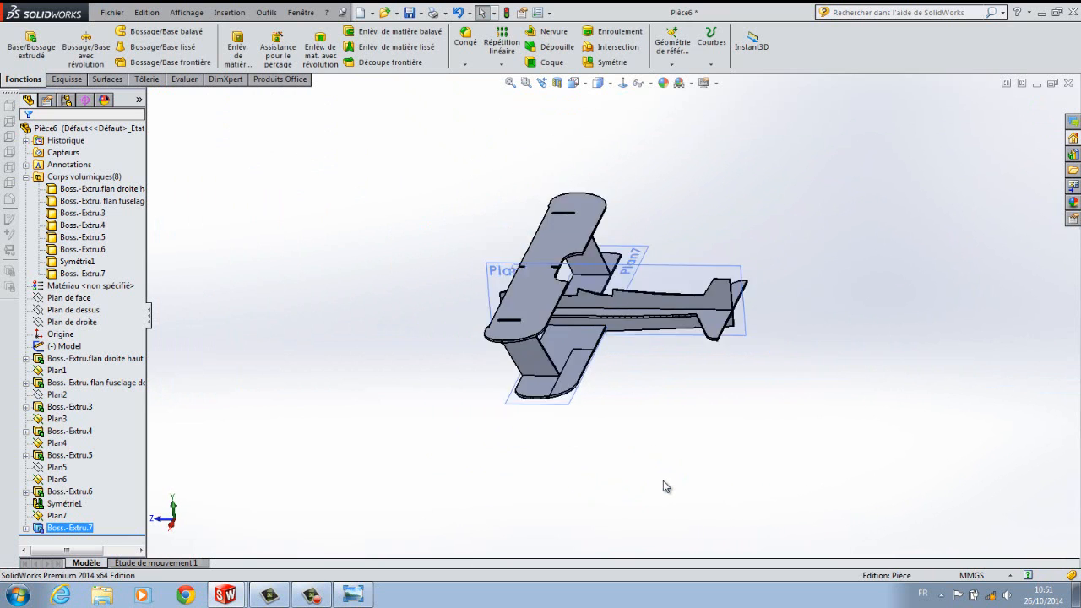
{"action": "scroll", "coordinate": [802, 321], "scroll_direction": "down", "scroll_amount": 5}
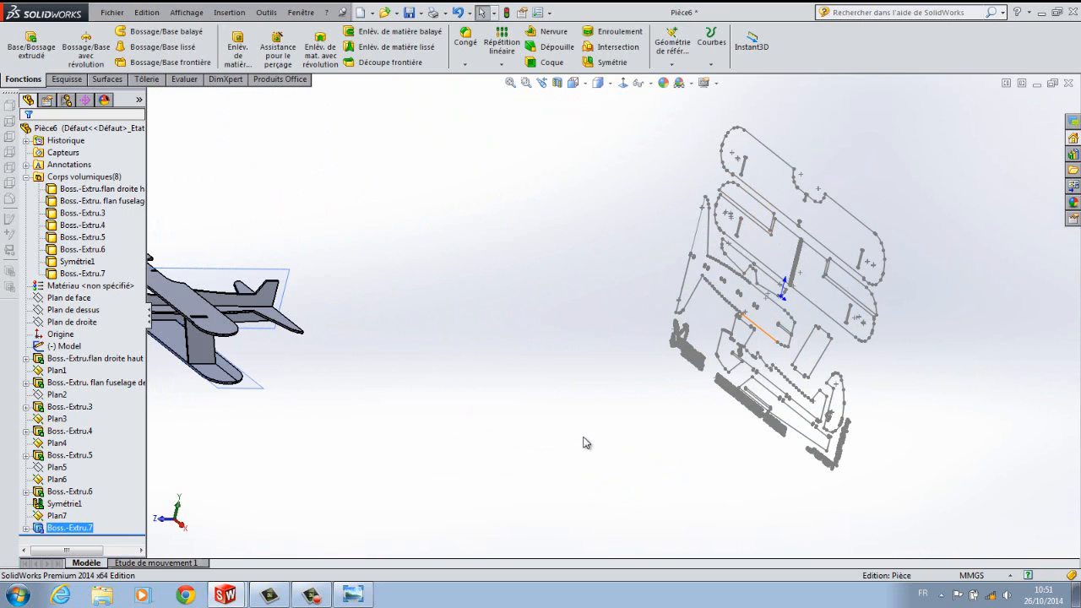
{"action": "middle_click_drag", "start_coordinate": [586, 442], "coordinate": [398, 400]}
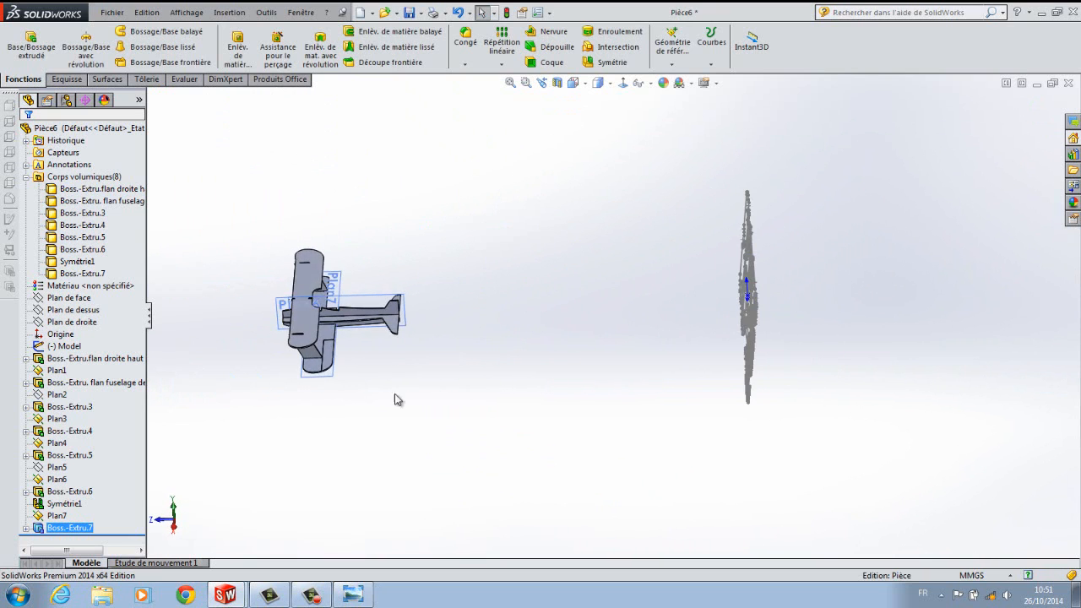
{"action": "scroll", "coordinate": [351, 286], "scroll_direction": "down", "scroll_amount": 5}
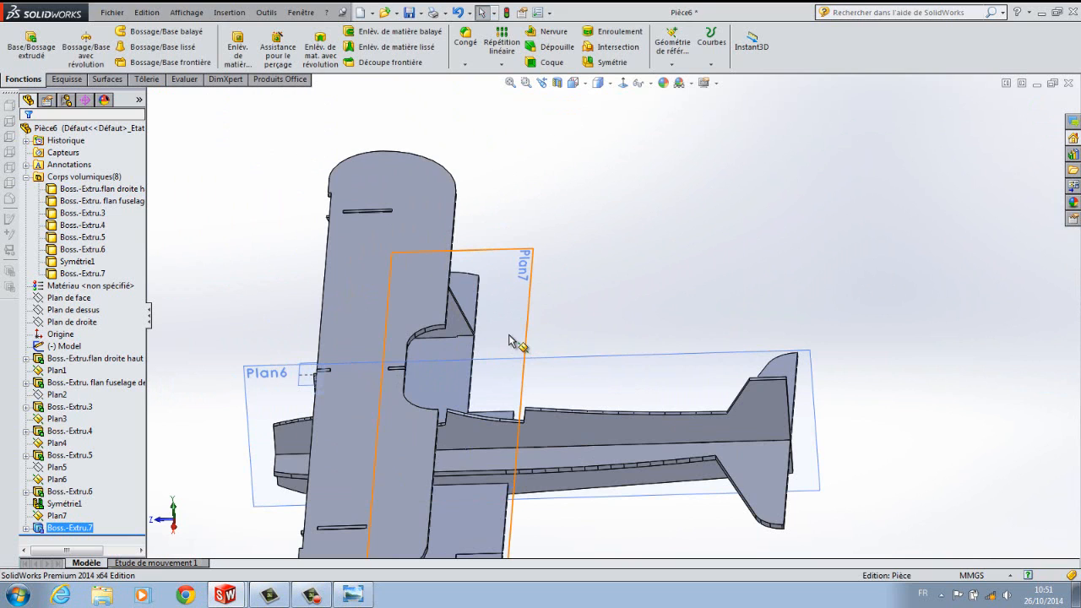
Start a new sketch on Plan7, the reference plane of the lower wing.
{"action": "left_click", "coordinate": [59, 515]}
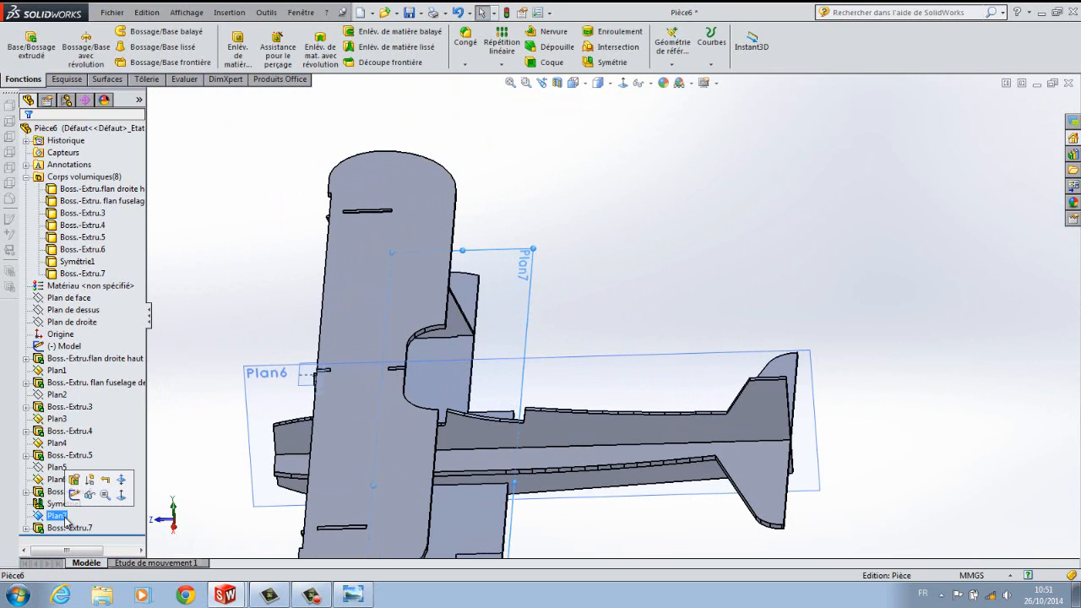
{"action": "scroll", "coordinate": [246, 493], "scroll_direction": "up", "scroll_amount": 4}
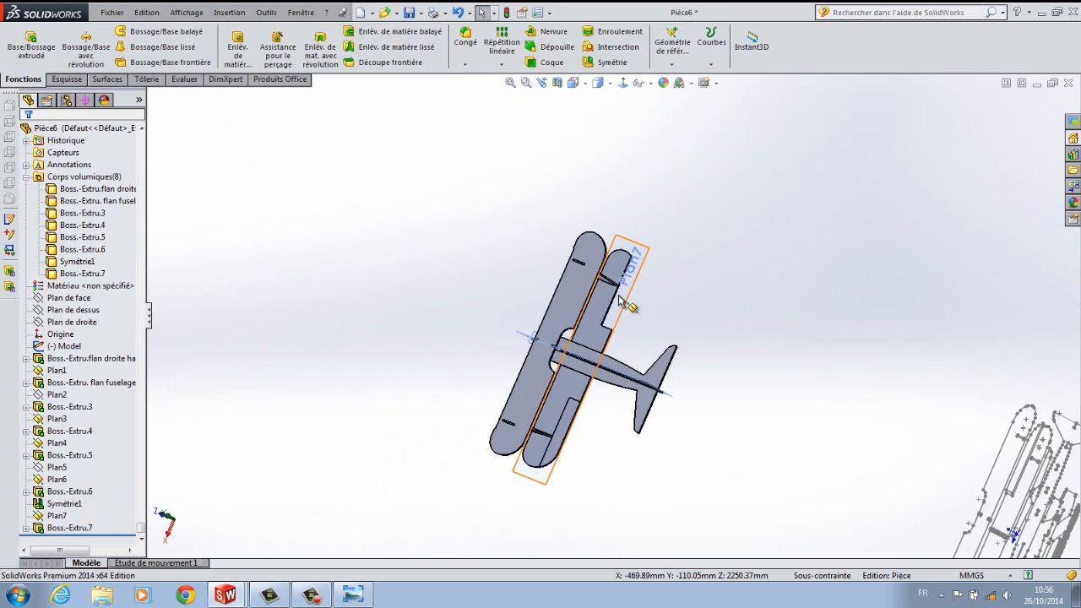
{"action": "left_click", "coordinate": [66, 481]}
{"action": "right_click", "coordinate": [56, 515]}
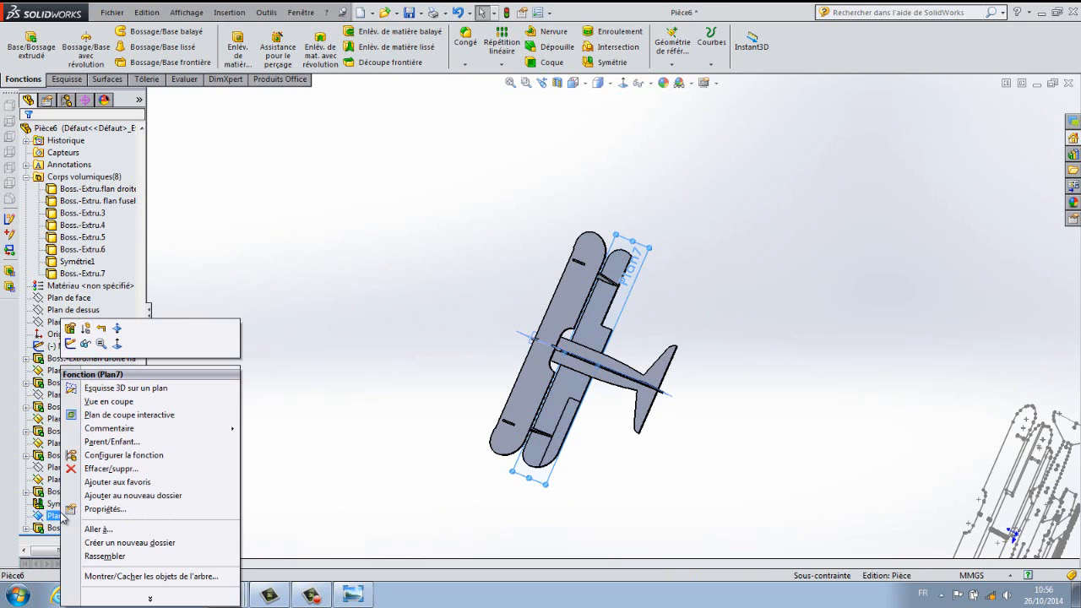
{"action": "left_click", "coordinate": [70, 344]}
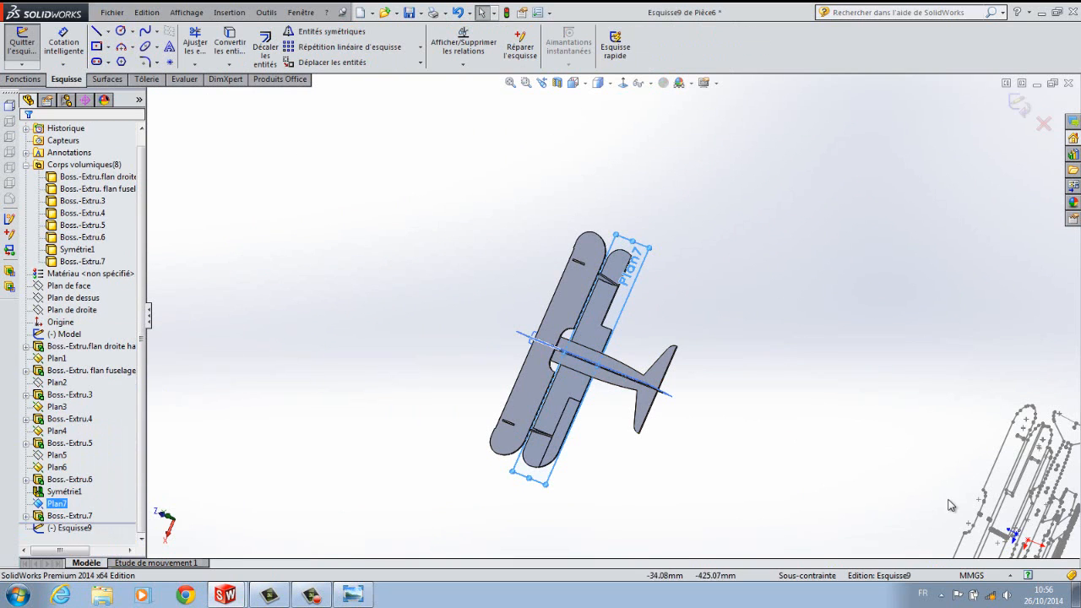
Copy the full chain of the second aileron's outline from the layout sketch and paste it into the Plan7 sketch beside the lower wing.
{"action": "middle_click_drag", "start_coordinate": [895, 482], "coordinate": [927, 509]}
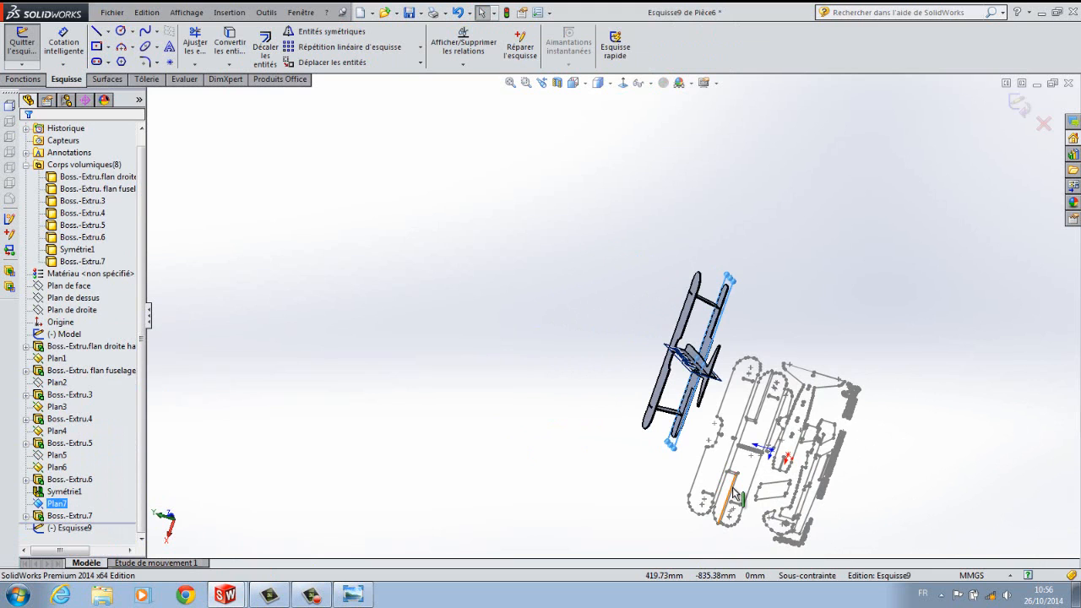
{"action": "mouse_move", "coordinate": [632, 465]}
{"action": "middle_mouse_down"}
{"action": "mouse_move", "coordinate": [697, 415]}
{"action": "mouse_move", "coordinate": [799, 367]}
{"action": "mouse_move", "coordinate": [813, 373]}
{"action": "middle_mouse_up"}
{"action": "scroll", "coordinate": [825, 384], "scroll_direction": "down", "scroll_amount": 5}
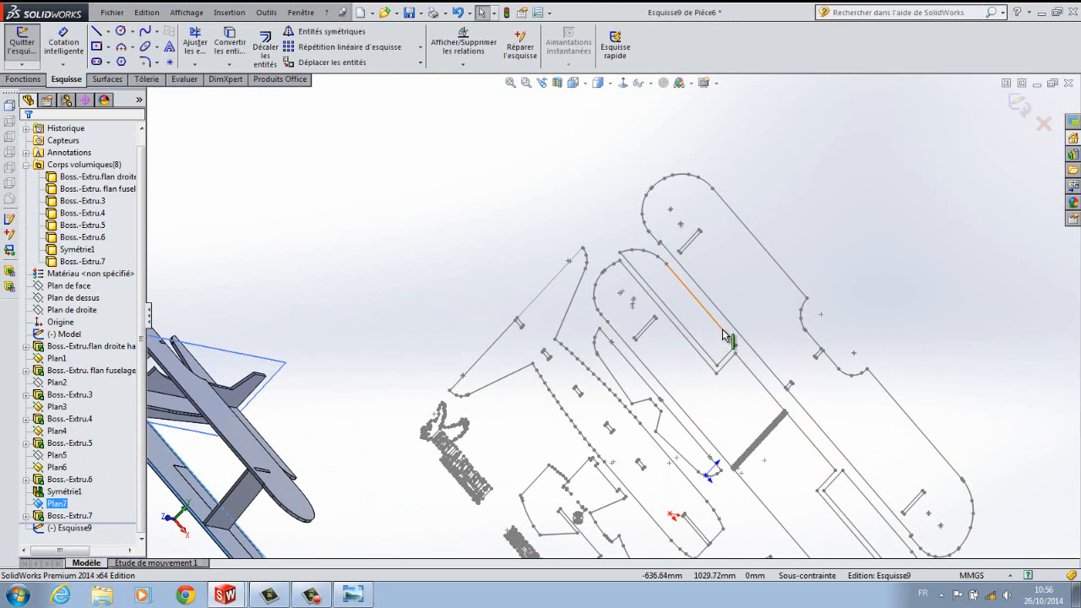
{"action": "right_click", "coordinate": [724, 336]}
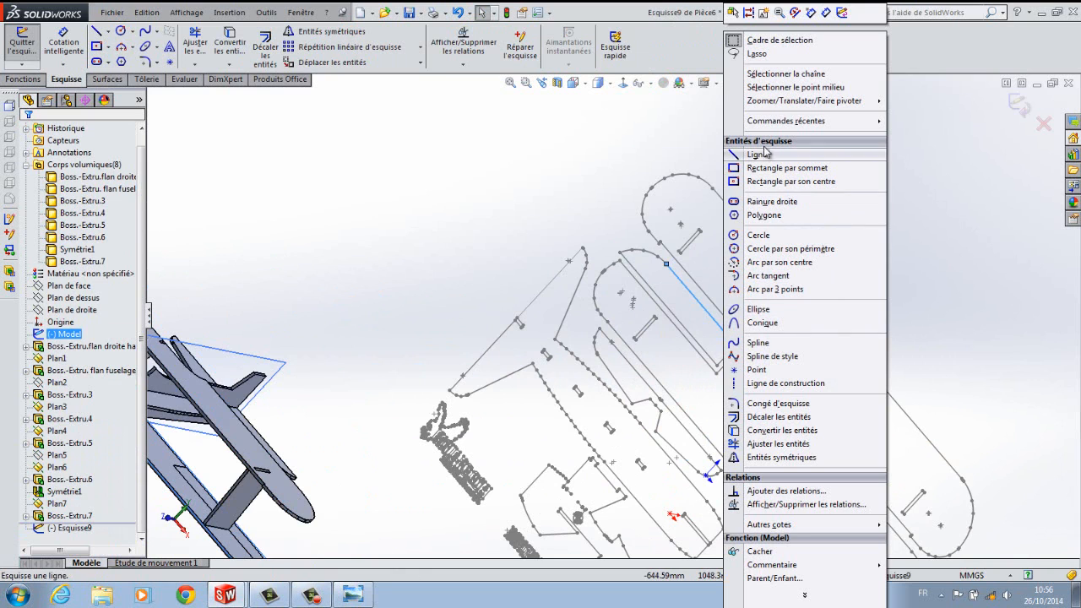
{"action": "left_click", "coordinate": [764, 74]}
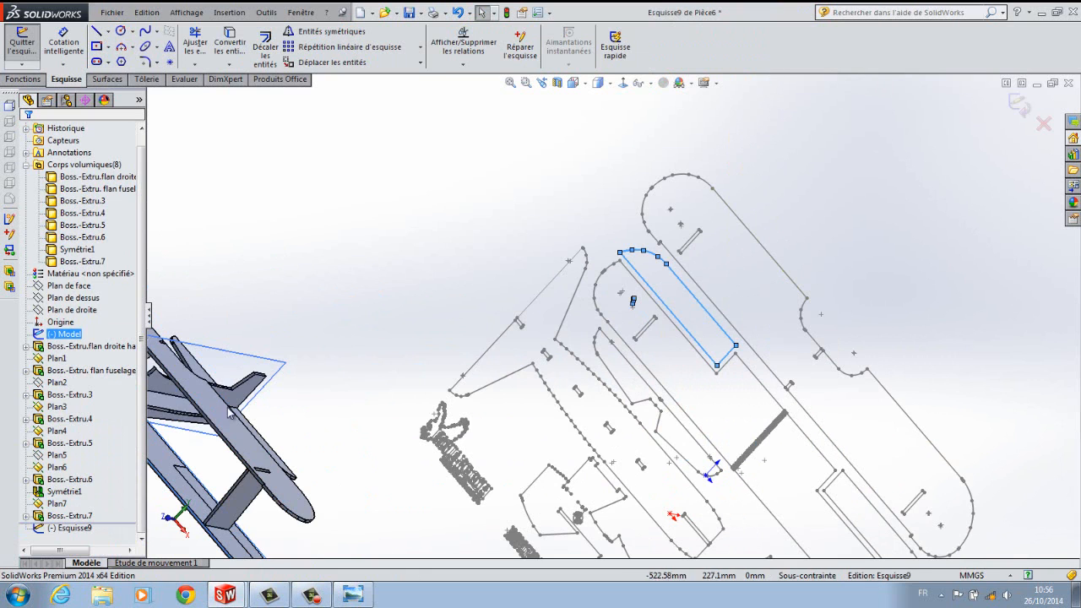
{"action": "scroll", "coordinate": [389, 478], "scroll_direction": "up", "scroll_amount": 5}
{"action": "middle_click_drag", "start_coordinate": [511, 507], "coordinate": [417, 557]}
{"action": "middle_click_drag", "start_coordinate": [523, 457], "coordinate": [480, 480]}
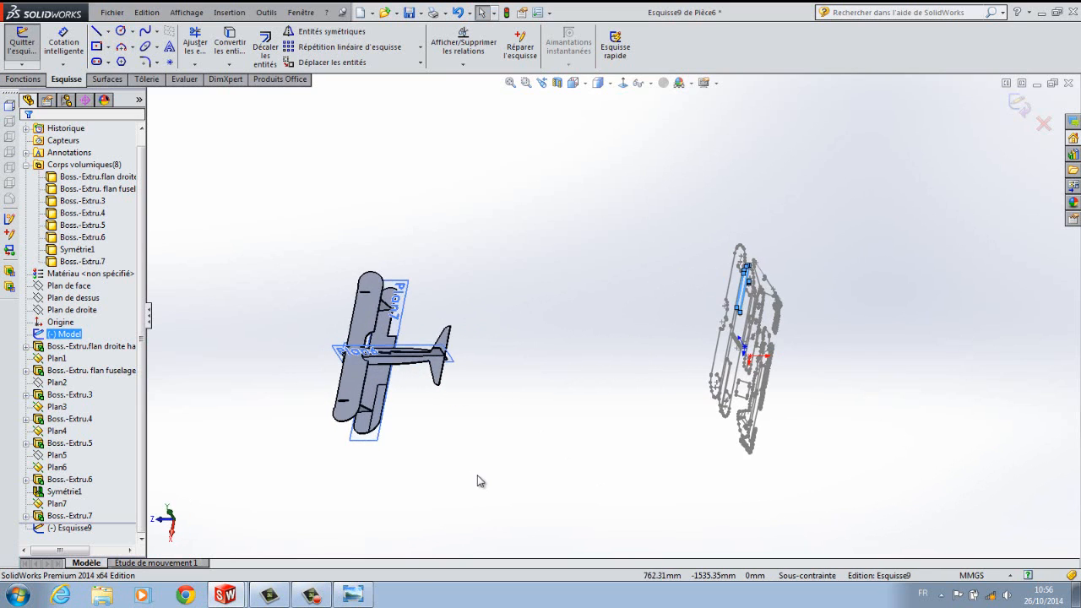
{"action": "scroll", "coordinate": [451, 334], "scroll_direction": "down", "scroll_amount": 8}
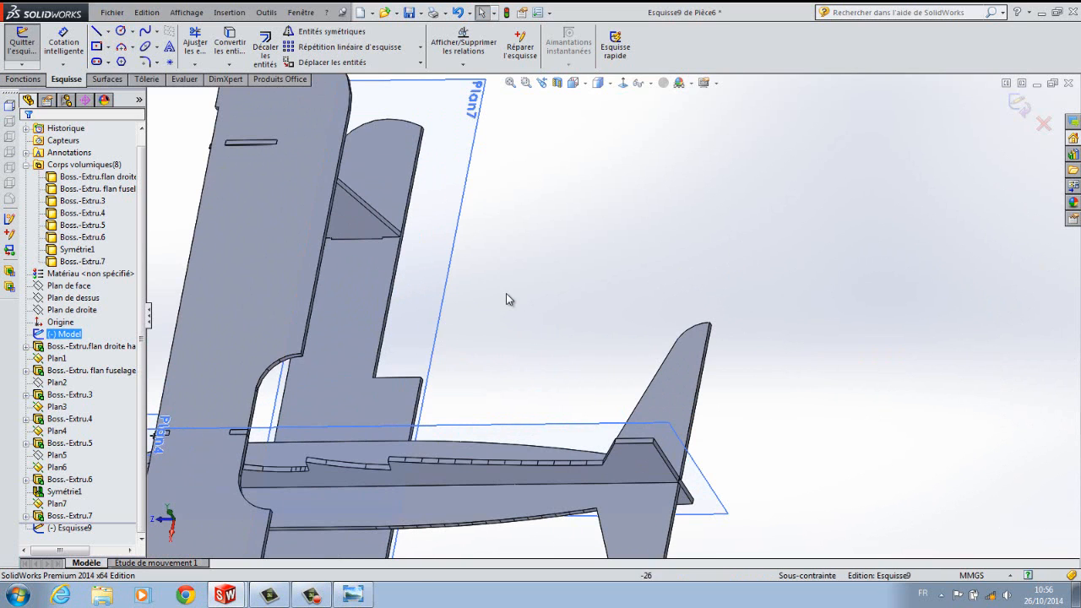
{"action": "key", "text": "ctrl+v"}
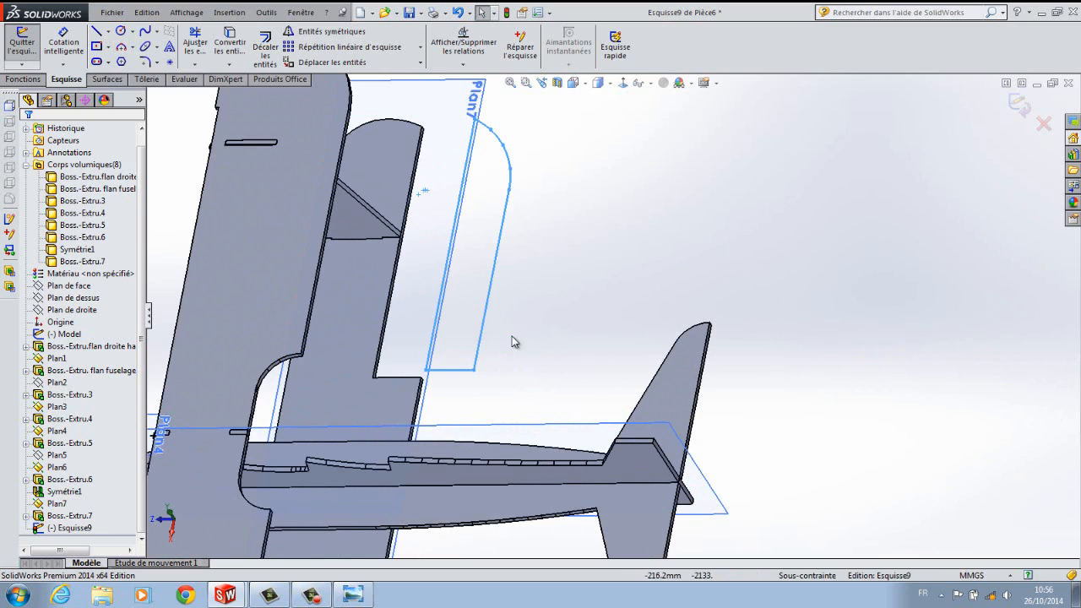
Move the pasted aileron outline in wireframe from its pointed tip corner onto the outer corner of the lower wing's open trailing-edge cut-out.
{"action": "left_click", "coordinate": [332, 62]}
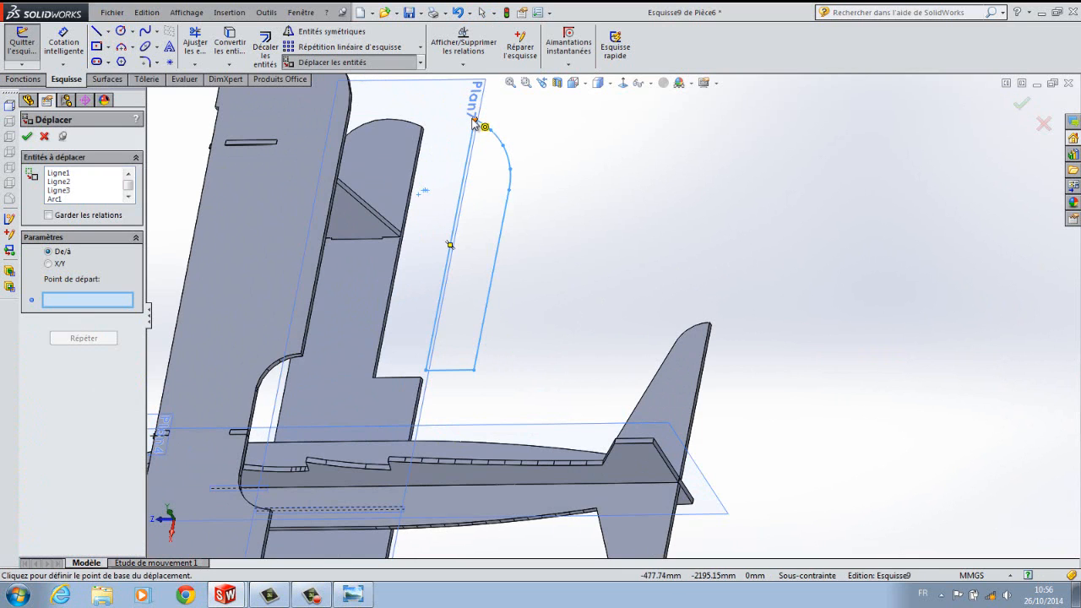
{"action": "left_click", "coordinate": [474, 123]}
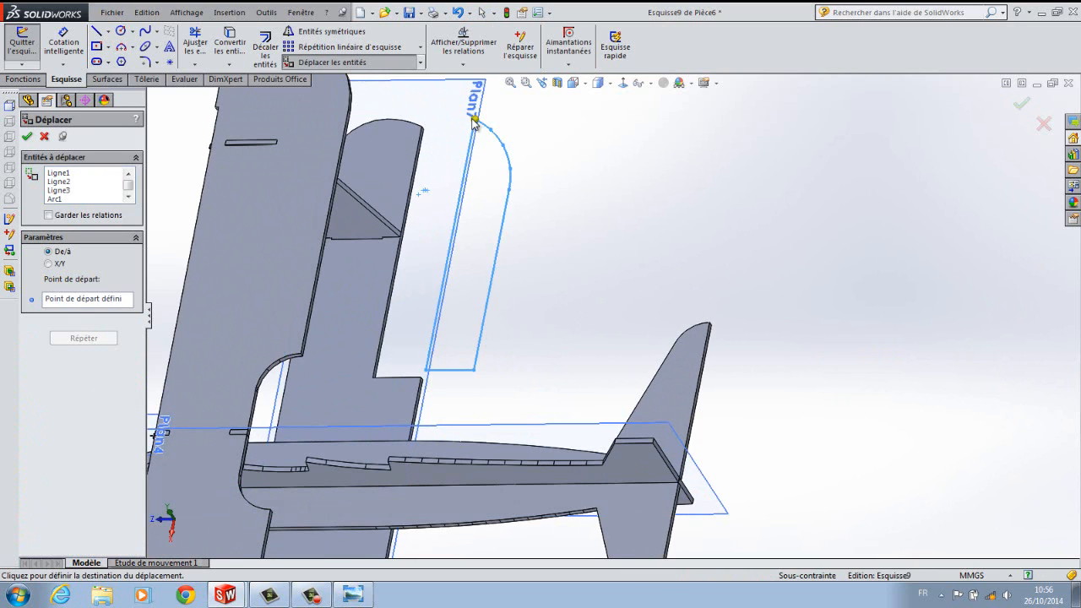
{"action": "left_click", "coordinate": [612, 84]}
{"action": "left_click", "coordinate": [600, 168]}
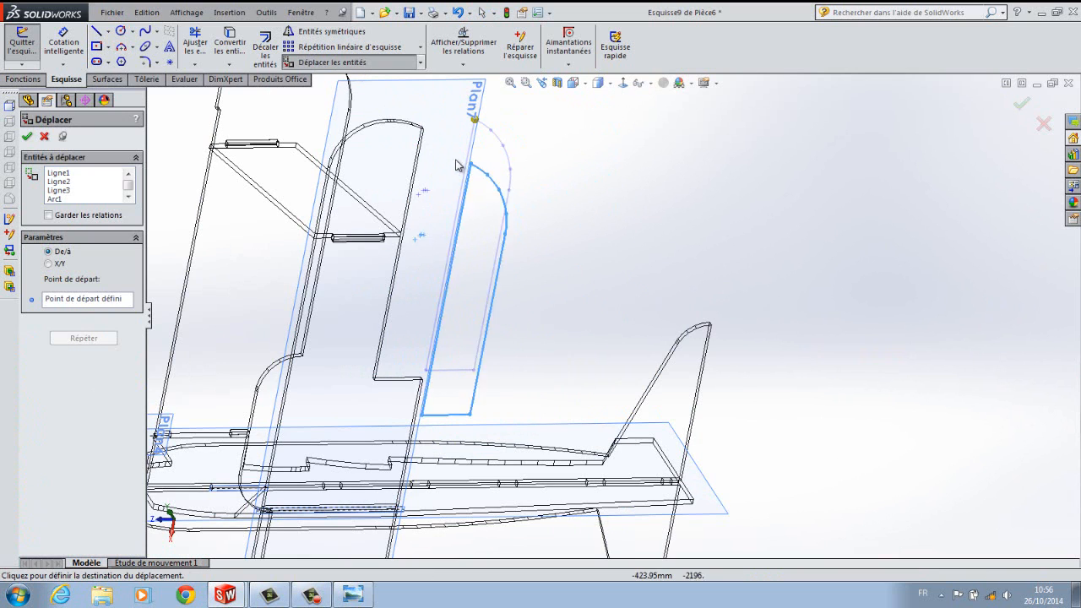
{"action": "left_click", "coordinate": [624, 84]}
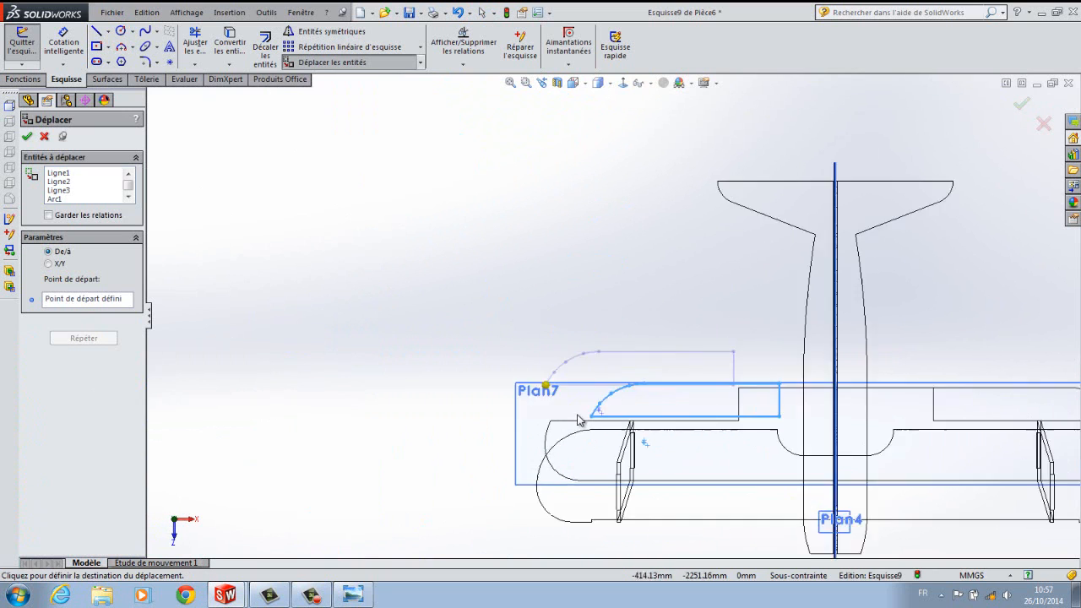
{"action": "scroll", "coordinate": [574, 435], "scroll_direction": "down", "scroll_amount": 5}
{"action": "left_click", "coordinate": [517, 387]}
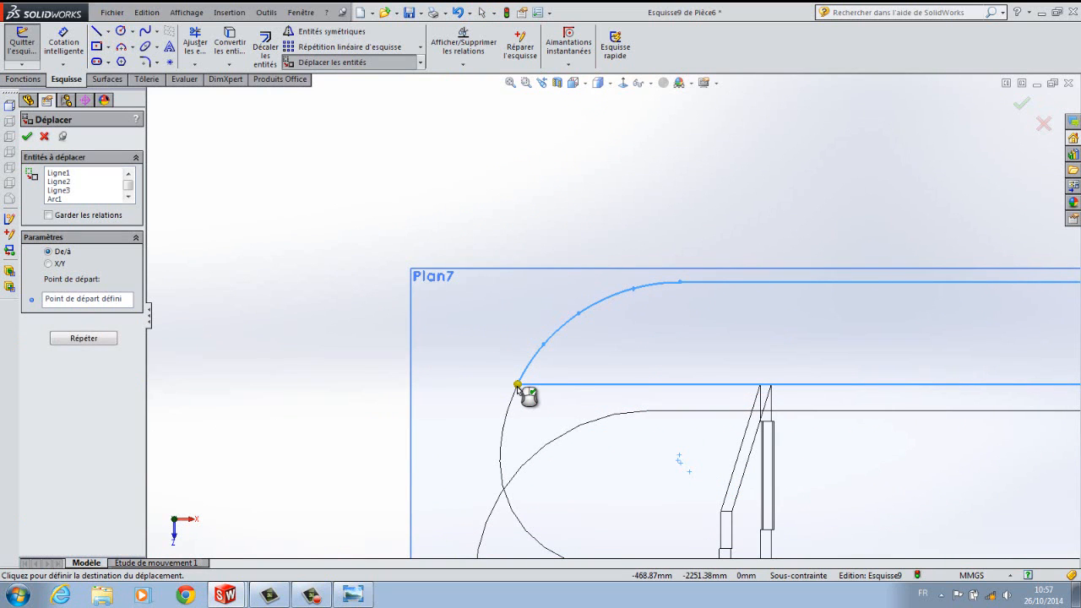
{"action": "key", "text": "Escape"}
{"action": "key", "text": "f"}
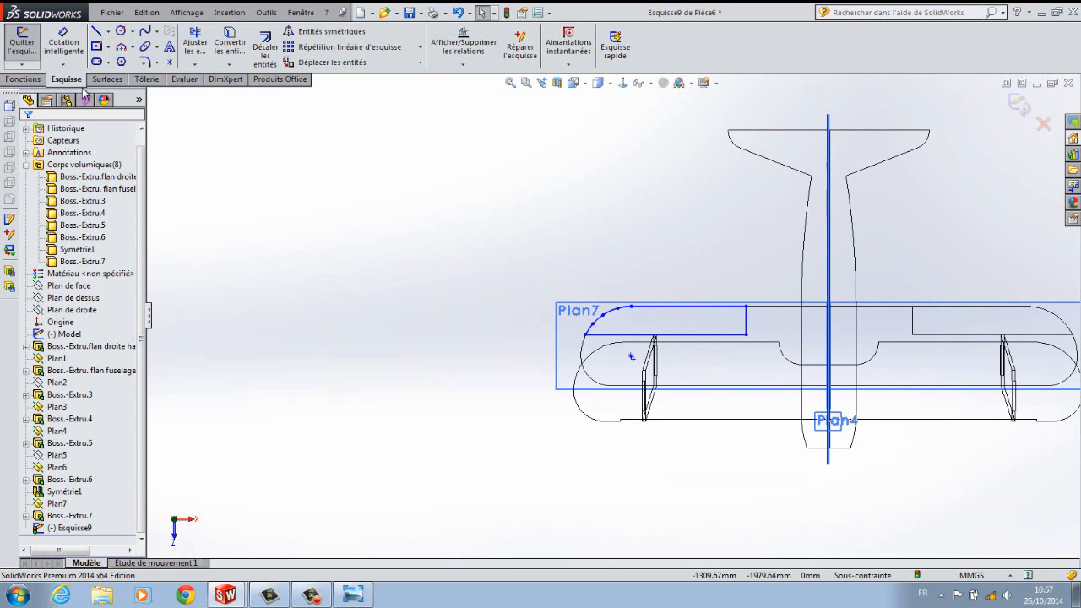
Extrude the second aileron outline 6 mm in the reversed direction as a separate body, without merging the result.
{"action": "left_click", "coordinate": [23, 79]}
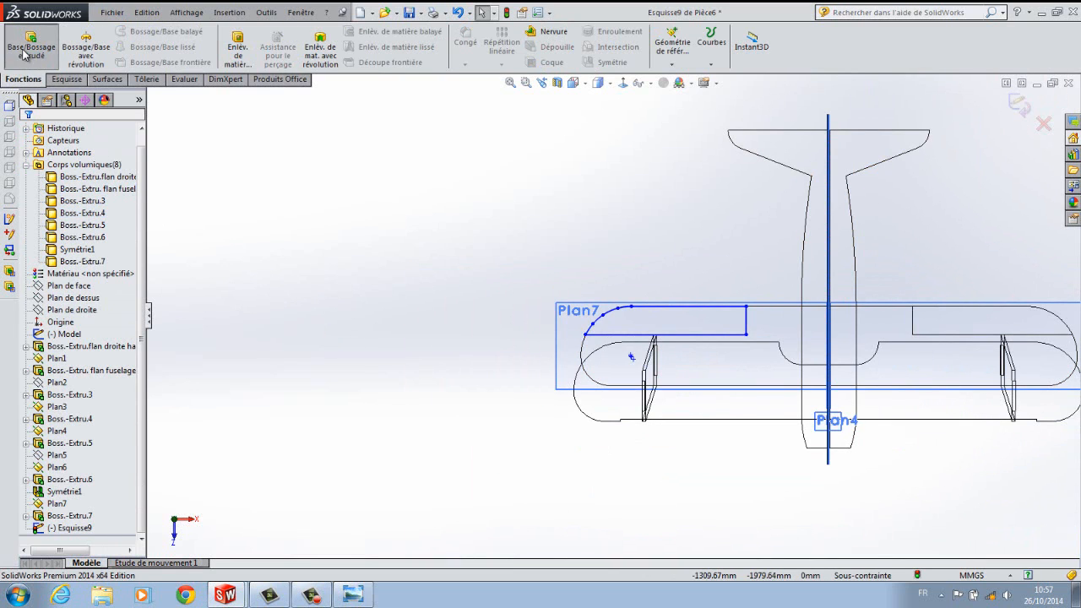
{"action": "left_click", "coordinate": [32, 47]}
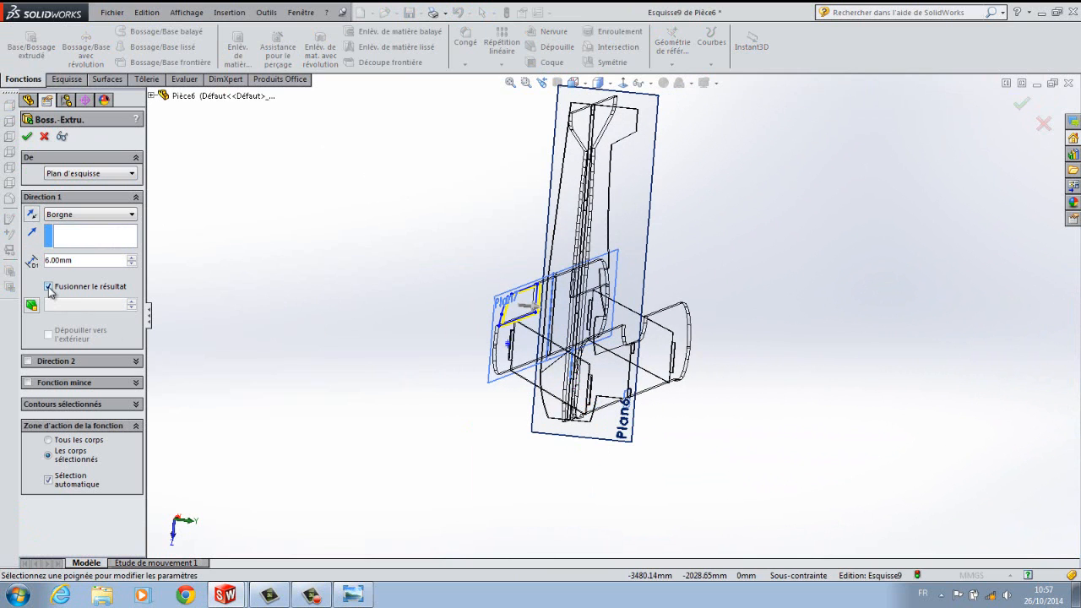
{"action": "left_click", "coordinate": [48, 287]}
{"action": "left_click", "coordinate": [30, 215]}
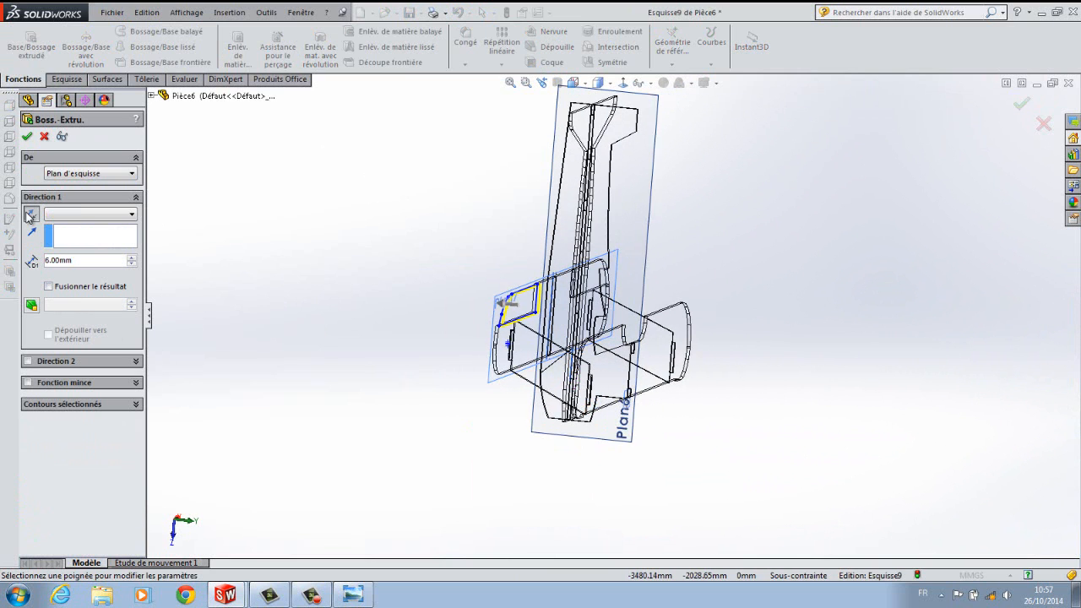
{"action": "left_click", "coordinate": [27, 138]}
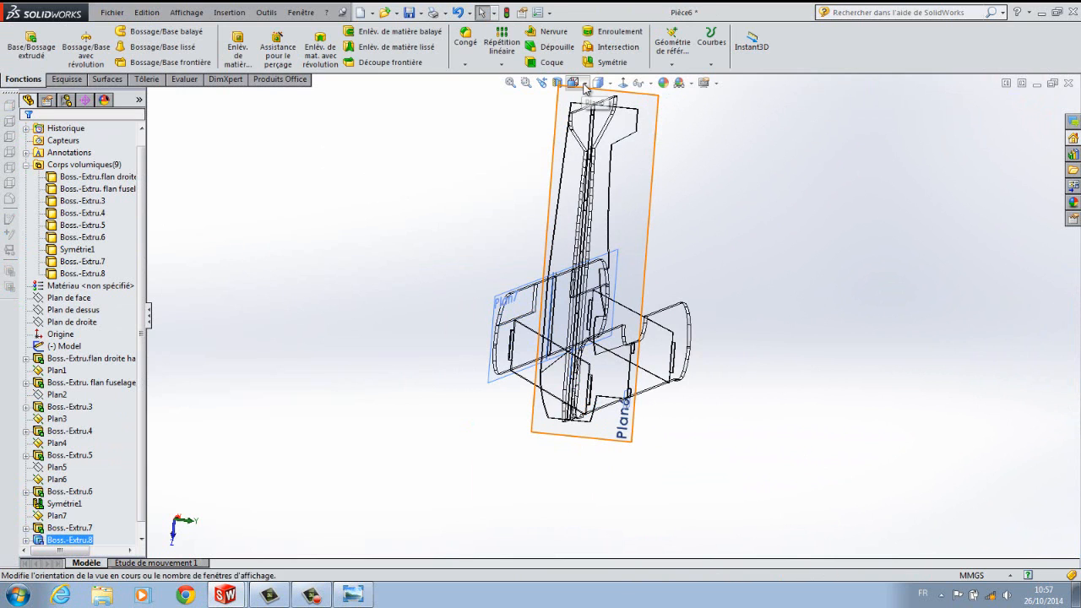
Return the model to shaded-with-edges display and check both ailerons in the lower wing from several angles.
{"action": "left_click", "coordinate": [610, 83]}
{"action": "left_click", "coordinate": [599, 99]}
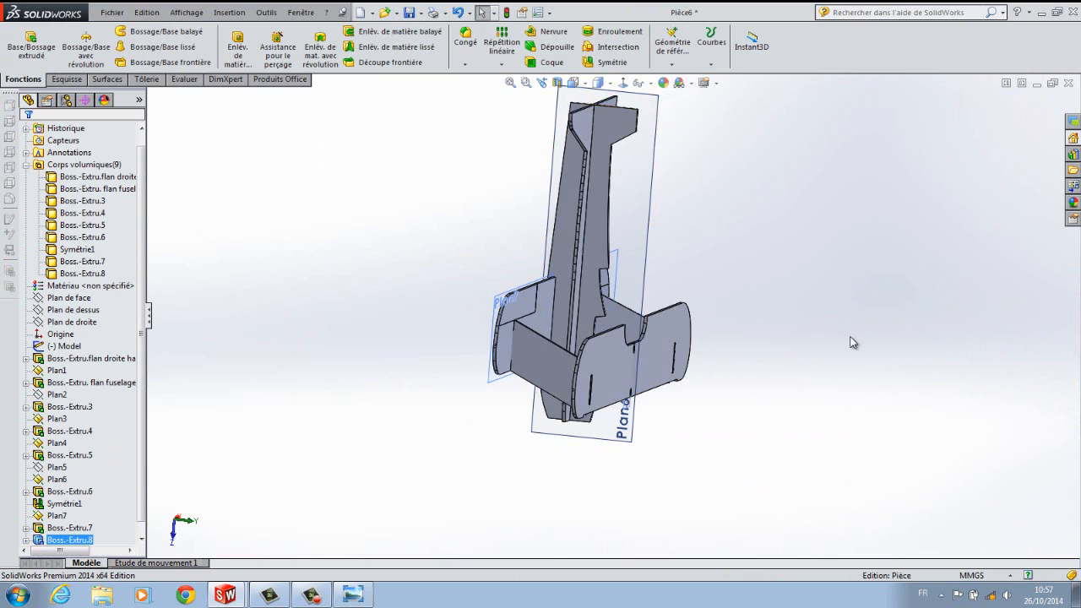
{"action": "middle_click_drag", "start_coordinate": [819, 341], "coordinate": [634, 463]}
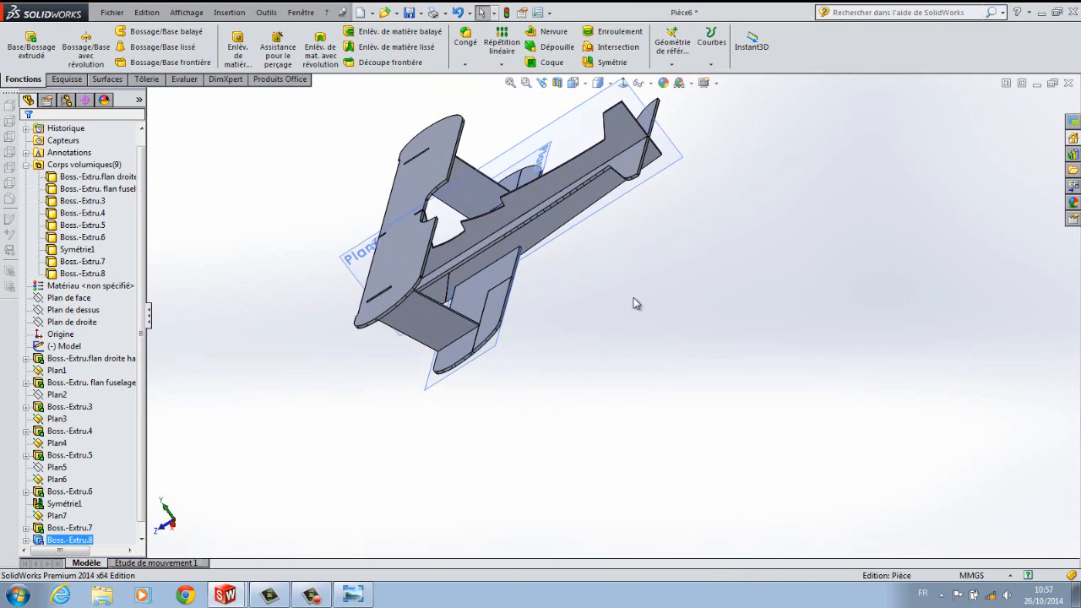
{"action": "scroll", "coordinate": [636, 303], "scroll_direction": "up", "scroll_amount": 3}
{"action": "scroll", "coordinate": [676, 316], "scroll_direction": "down", "scroll_amount": 5}
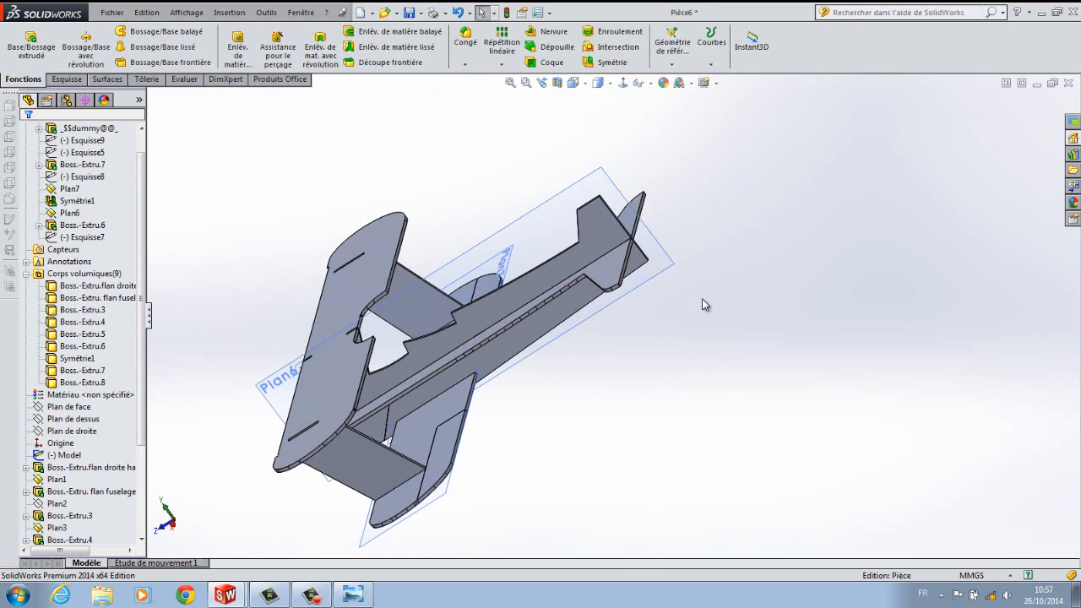
{"action": "middle_click_drag", "start_coordinate": [709, 311], "coordinate": [724, 323]}
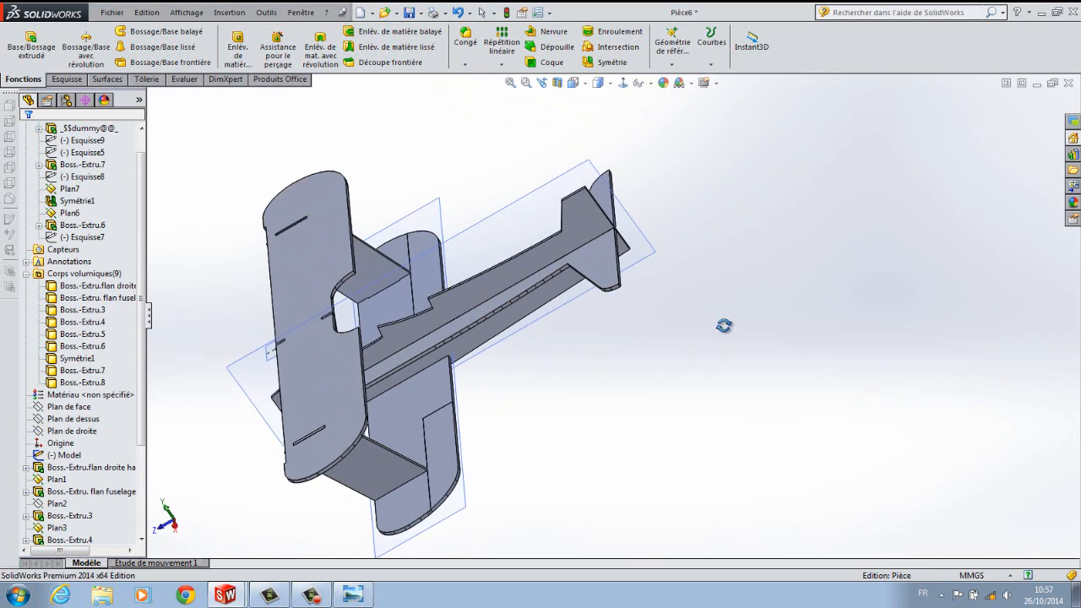
Hide the reference planes Plan7 and Plan6.
{"action": "right_click", "coordinate": [432, 216]}
{"action": "left_click", "coordinate": [470, 190]}
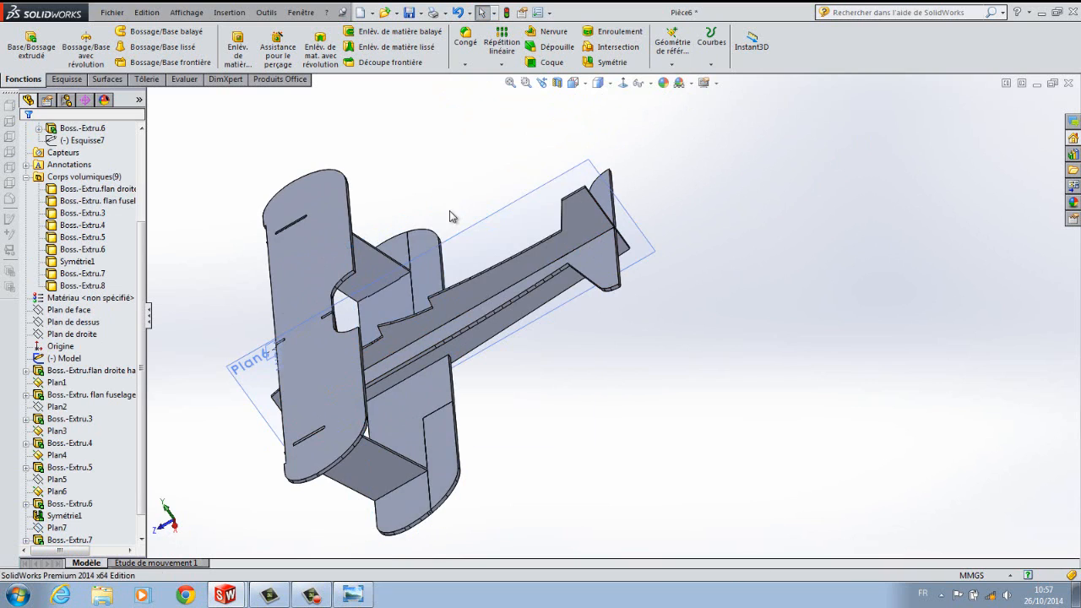
{"action": "right_click", "coordinate": [586, 179]}
{"action": "left_click", "coordinate": [626, 152]}
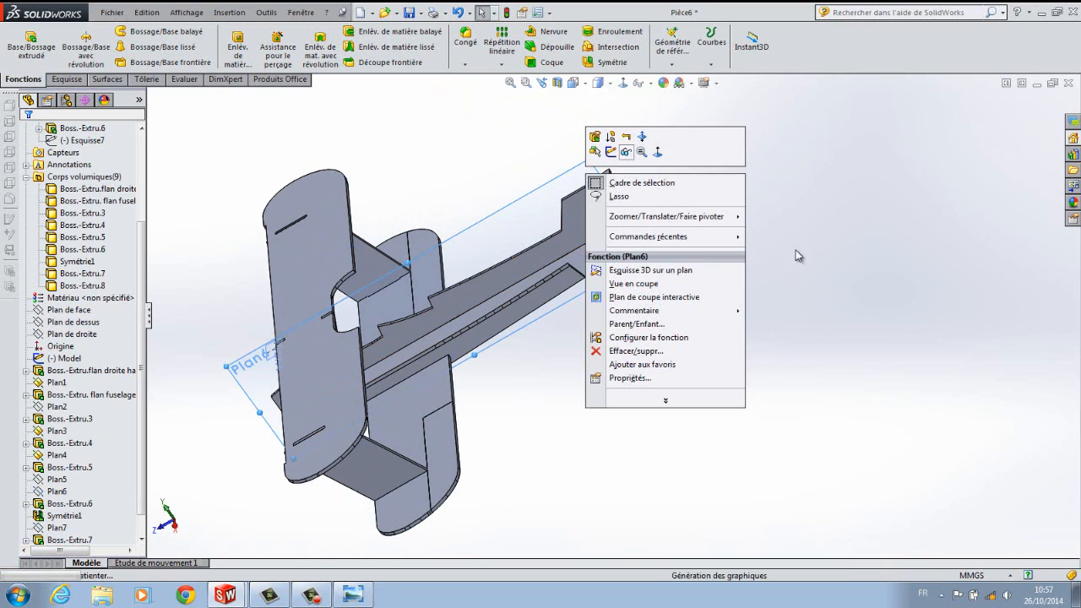
Examine the horizontal fuselage panel, the position of Plan1, and the joints between the fuselage and tail panels from several angles.
{"action": "left_click", "coordinate": [600, 268]}
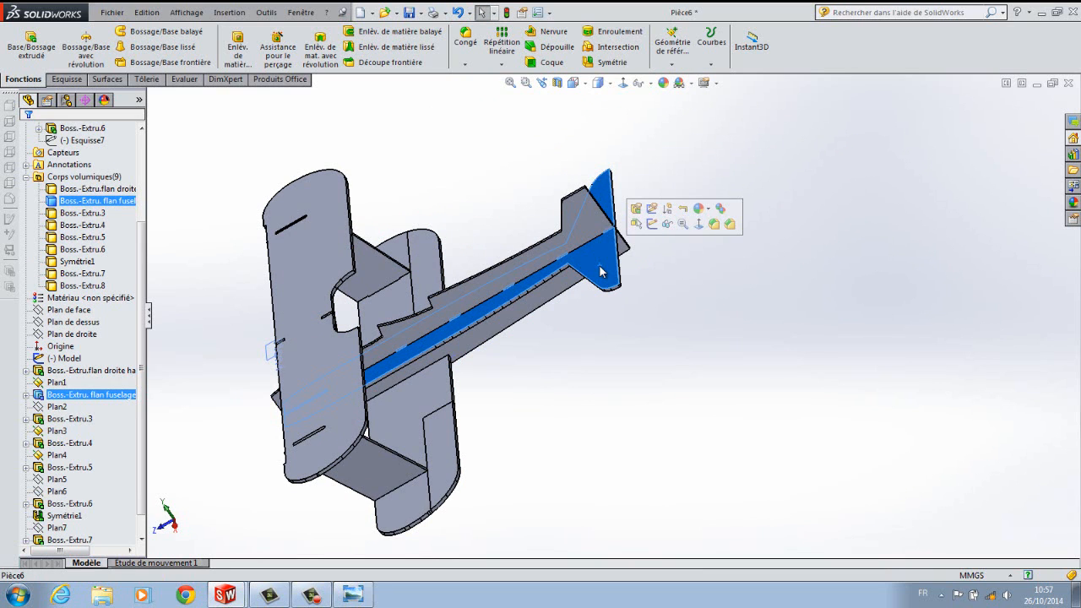
{"action": "left_click", "coordinate": [64, 384]}
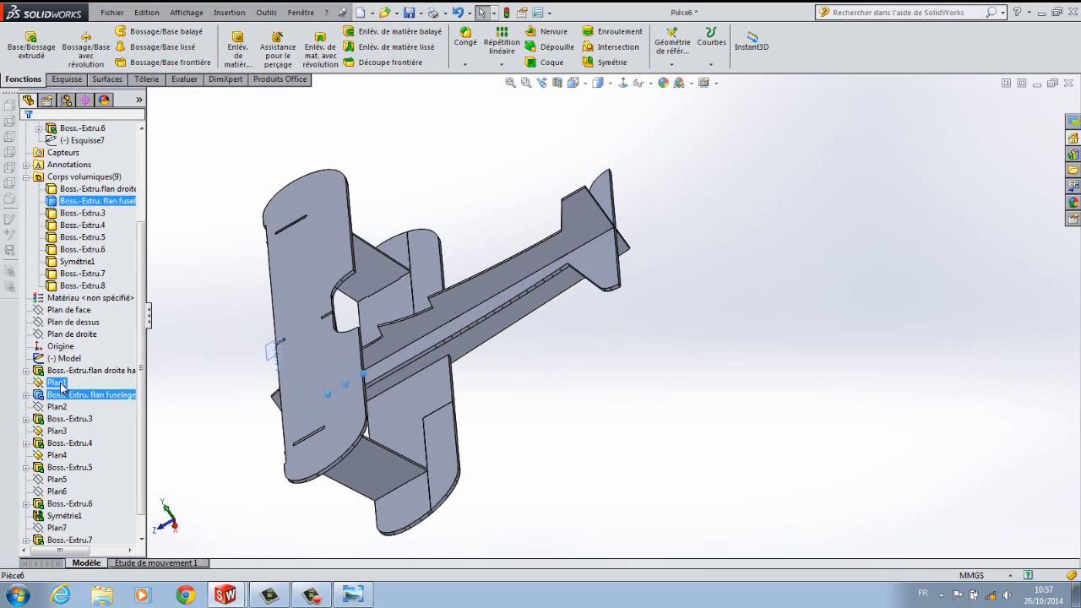
{"action": "mouse_move", "coordinate": [510, 392]}
{"action": "middle_mouse_down"}
{"action": "mouse_move", "coordinate": [494, 382]}
{"action": "mouse_move", "coordinate": [496, 407]}
{"action": "middle_mouse_up"}
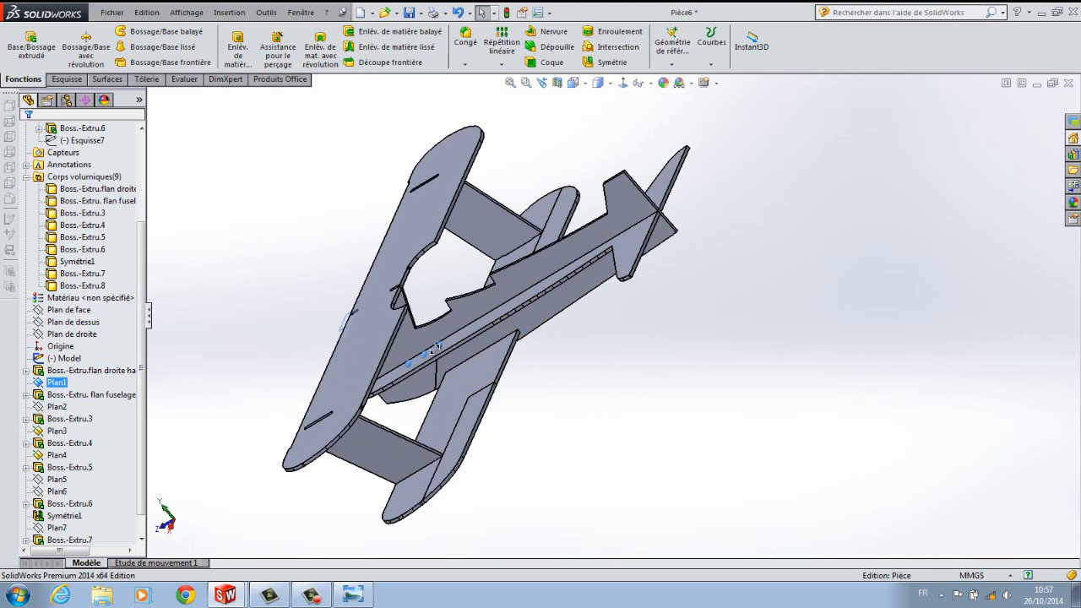
{"action": "scroll", "coordinate": [501, 387], "scroll_direction": "down", "scroll_amount": 6}
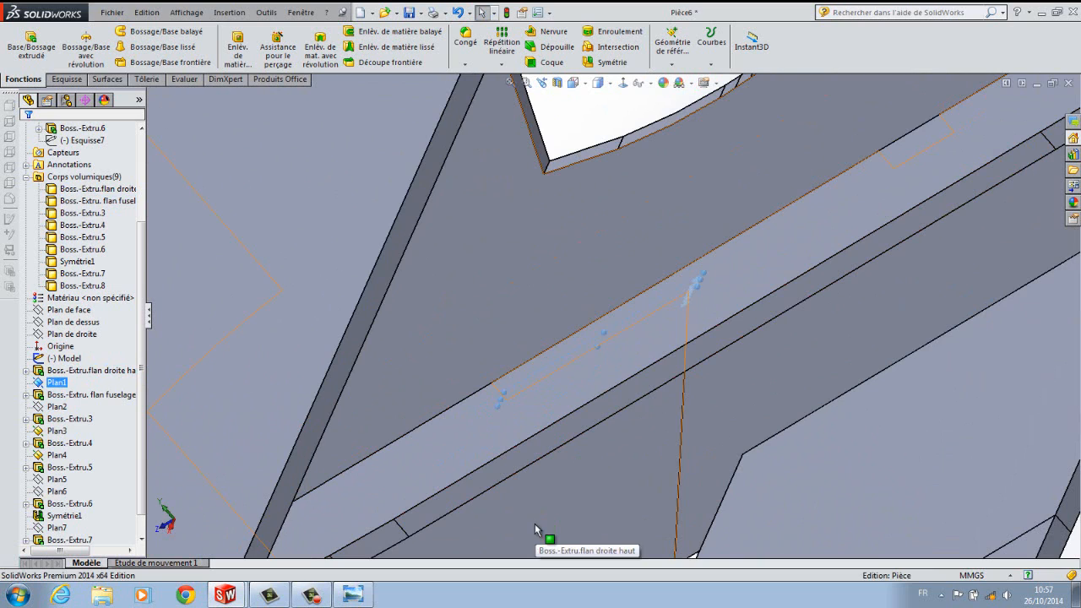
{"action": "scroll", "coordinate": [526, 516], "scroll_direction": "up", "scroll_amount": 3}
{"action": "scroll", "coordinate": [525, 504], "scroll_direction": "up", "scroll_amount": 2}
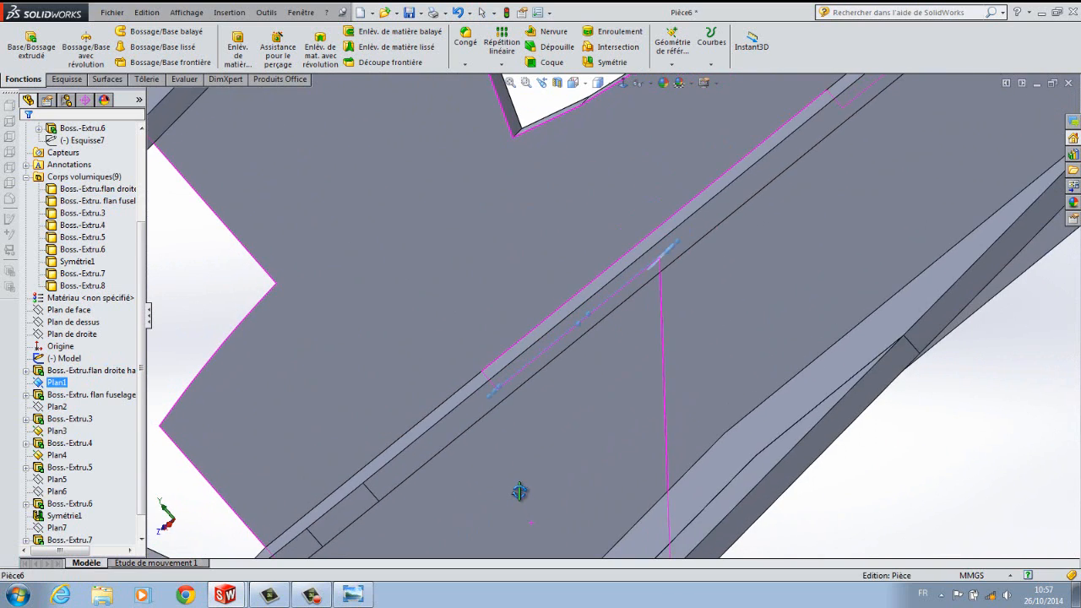
{"action": "scroll", "coordinate": [519, 492], "scroll_direction": "up", "scroll_amount": 6}
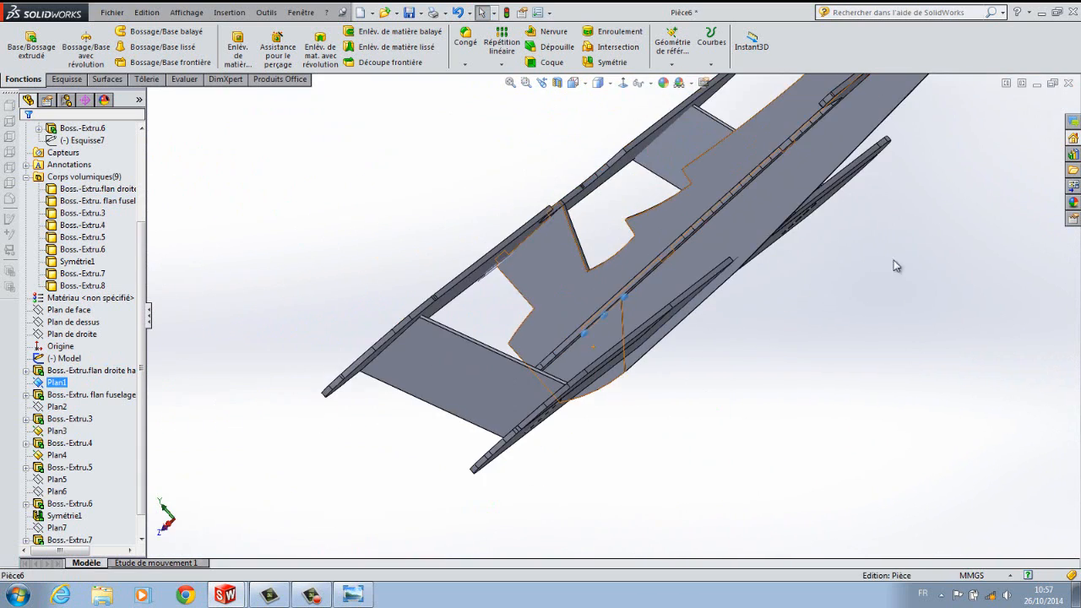
{"action": "scroll", "coordinate": [894, 249], "scroll_direction": "up", "scroll_amount": 3}
{"action": "scroll", "coordinate": [692, 258], "scroll_direction": "down", "scroll_amount": 6}
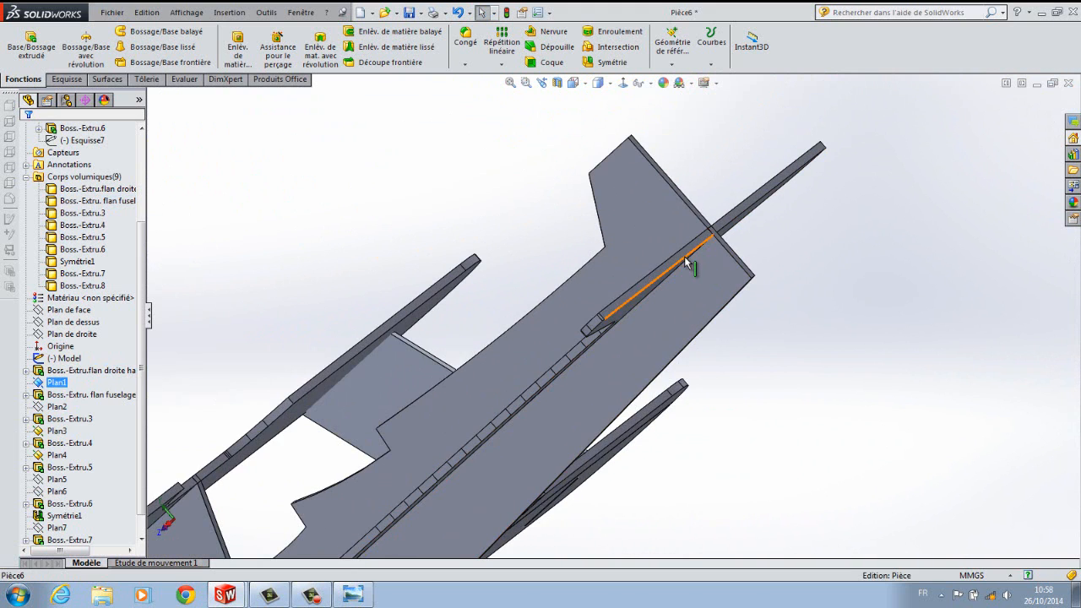
{"action": "scroll", "coordinate": [821, 334], "scroll_direction": "up", "scroll_amount": 5}
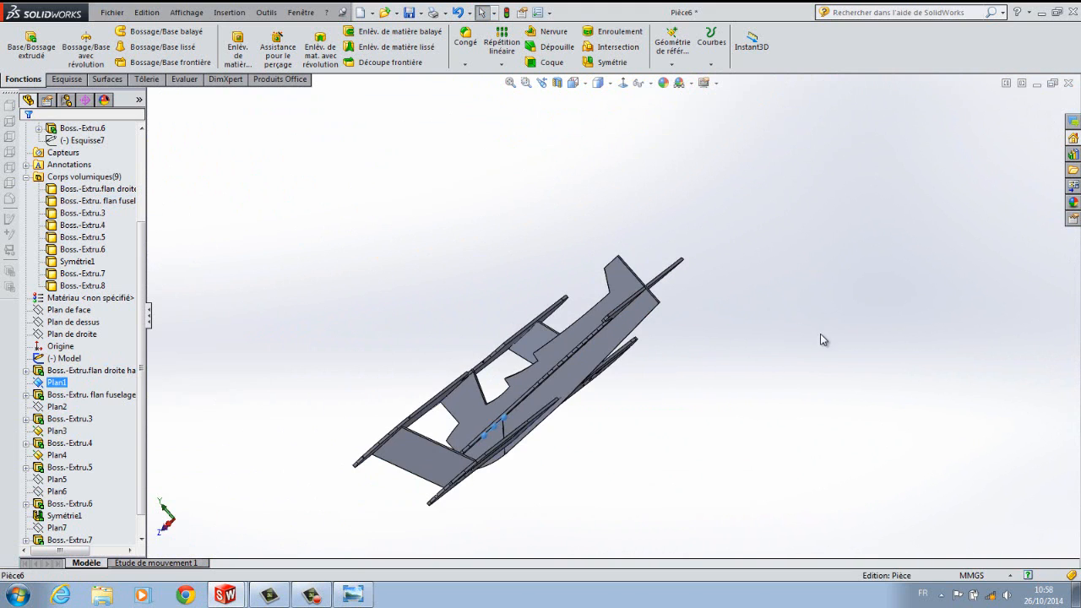
{"action": "middle_click_drag", "start_coordinate": [827, 341], "coordinate": [853, 354]}
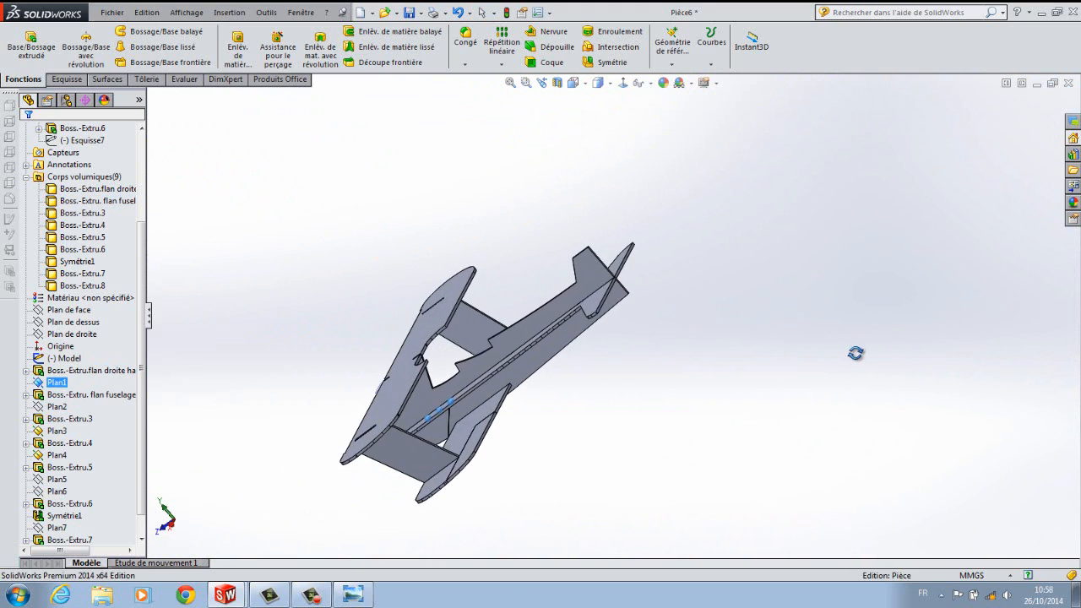
{"action": "left_click", "coordinate": [672, 65]}
{"action": "left_click", "coordinate": [681, 77]}
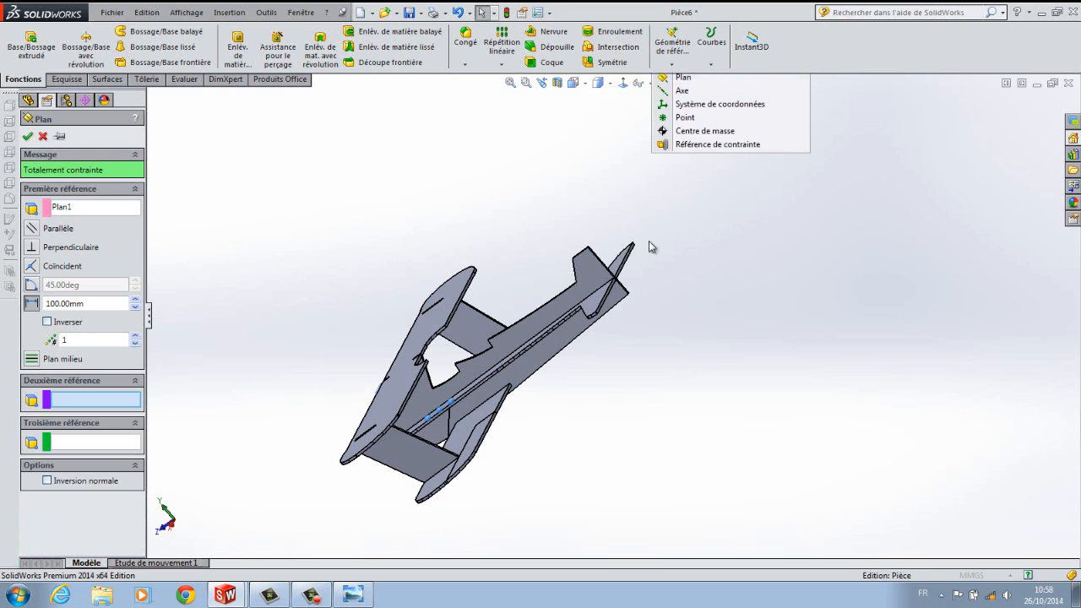
{"action": "left_click", "coordinate": [612, 306]}
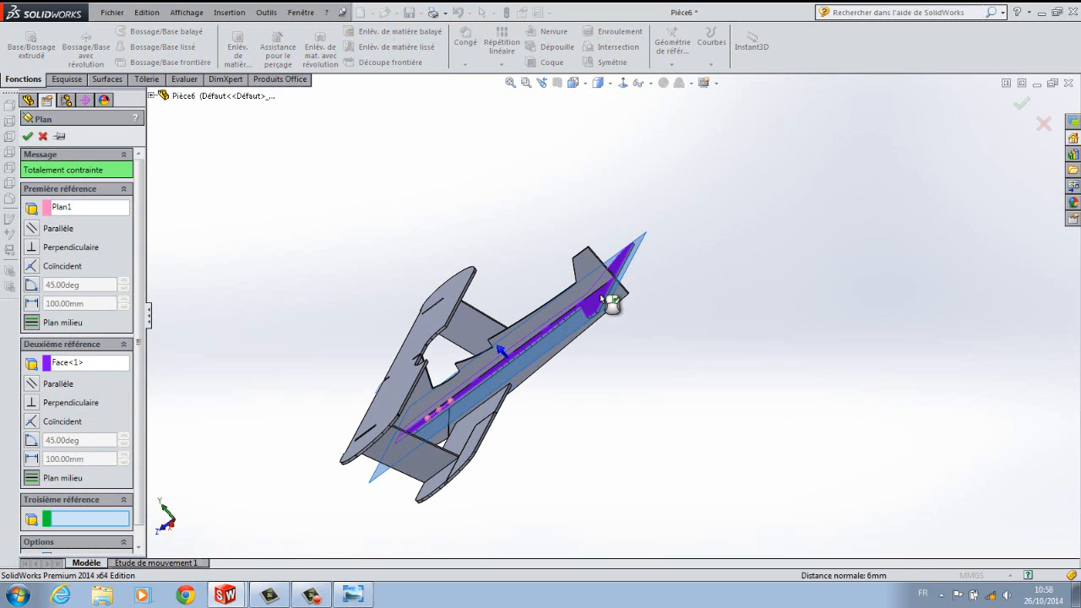
{"action": "left_click", "coordinate": [42, 136]}
Create a reference plane at 0 mm offset from the face of the horizontal fuselage and tail panel.
{"action": "left_click", "coordinate": [673, 66]}
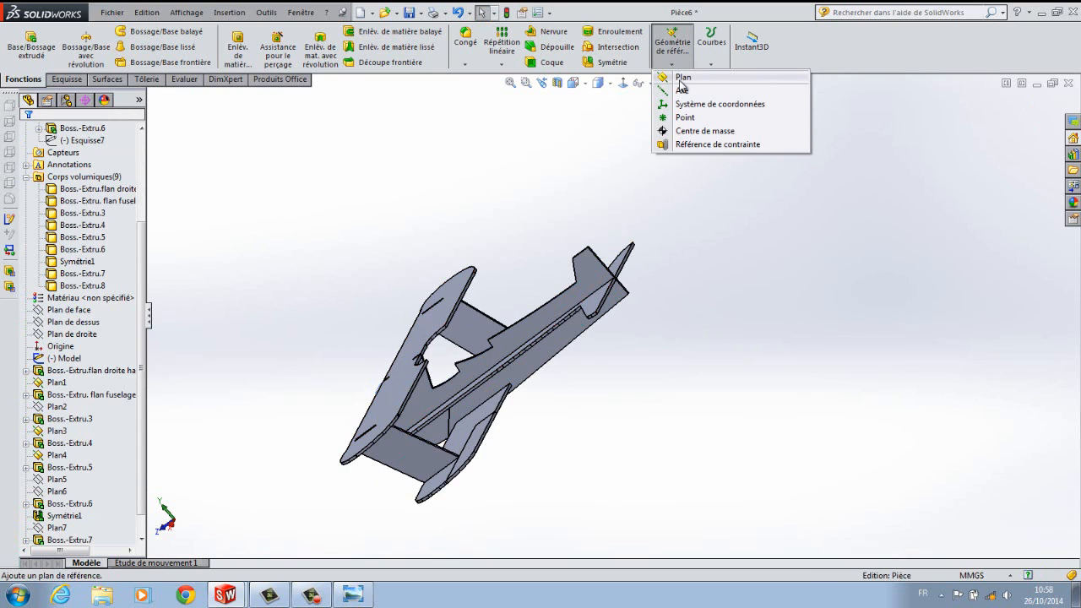
{"action": "left_click", "coordinate": [685, 76]}
{"action": "left_click", "coordinate": [597, 304]}
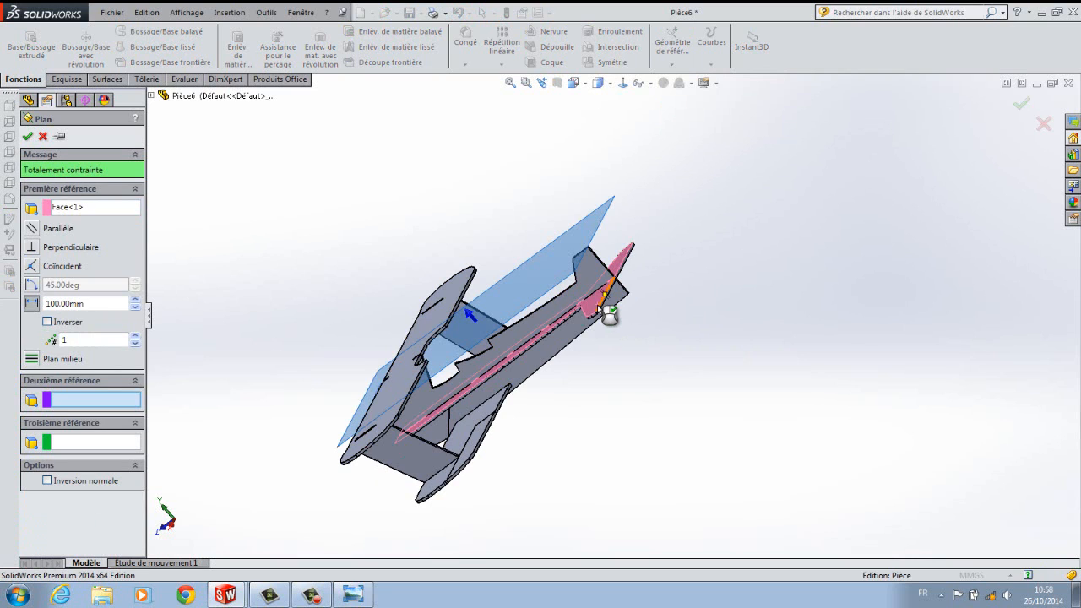
{"action": "left_click", "coordinate": [85, 303]}
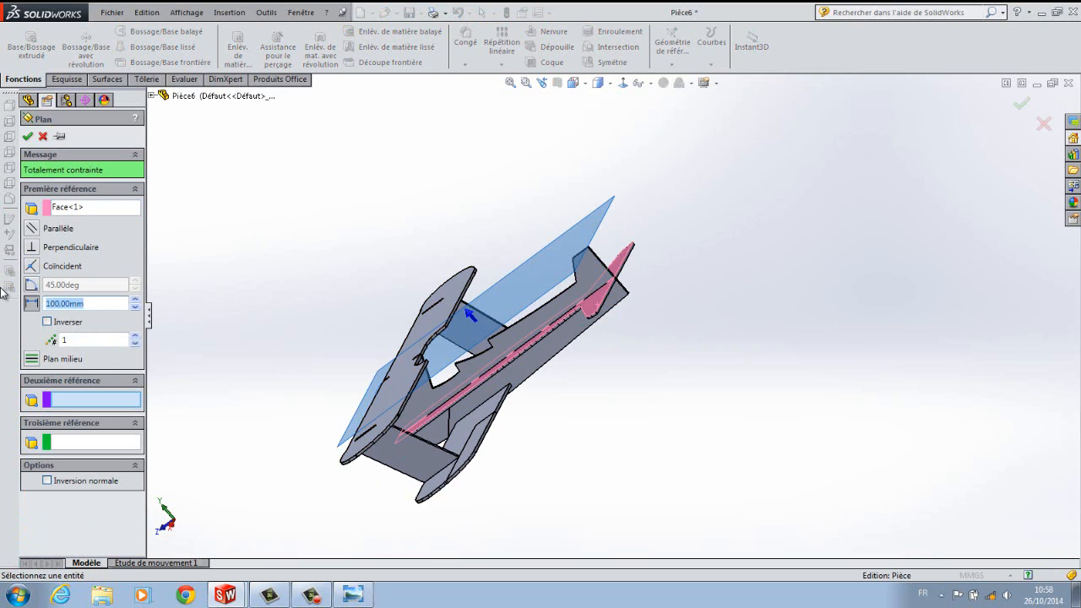
{"action": "type", "text": "0"}
{"action": "key", "text": "Return"}
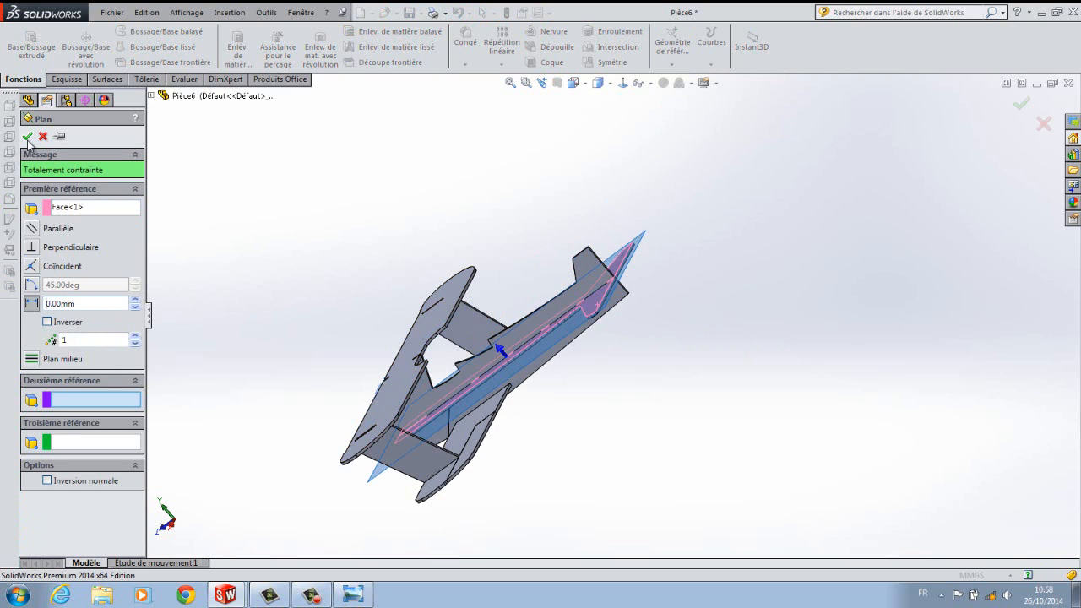
{"action": "left_click", "coordinate": [28, 137]}
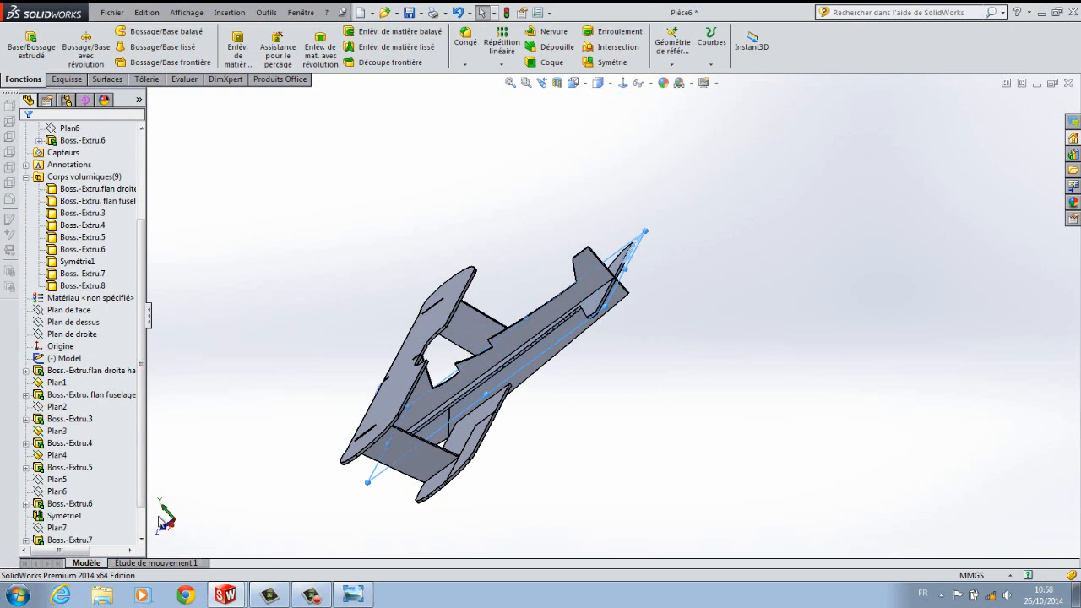
Open a new sketch on the reference plane lying on the horizontal fuselage panel.
{"action": "scroll", "coordinate": [141, 480], "scroll_direction": "down", "scroll_amount": 1}
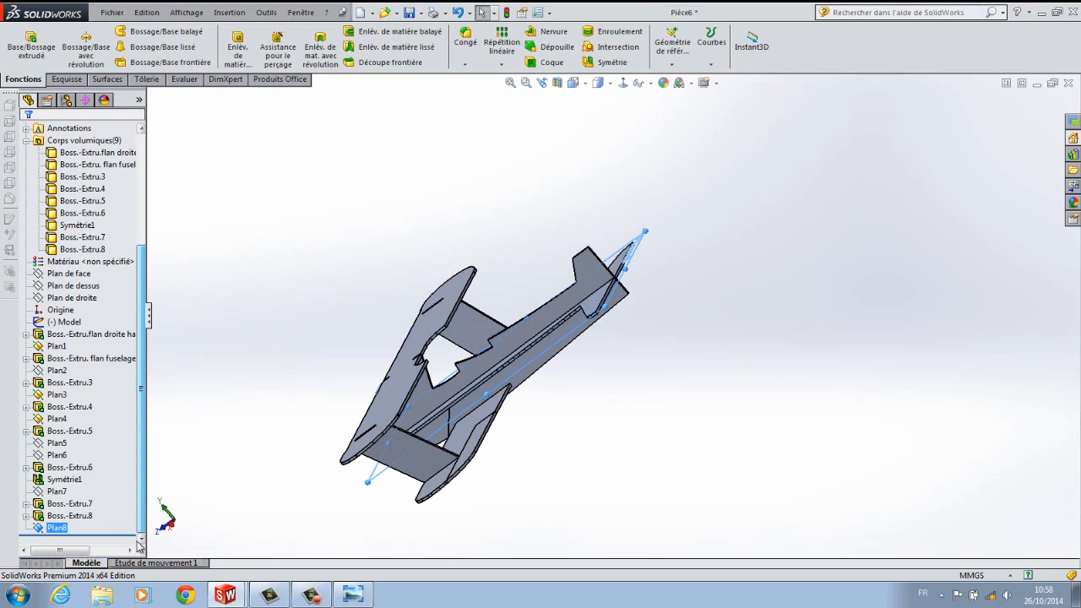
{"action": "right_click", "coordinate": [59, 530]}
{"action": "left_click", "coordinate": [75, 346]}
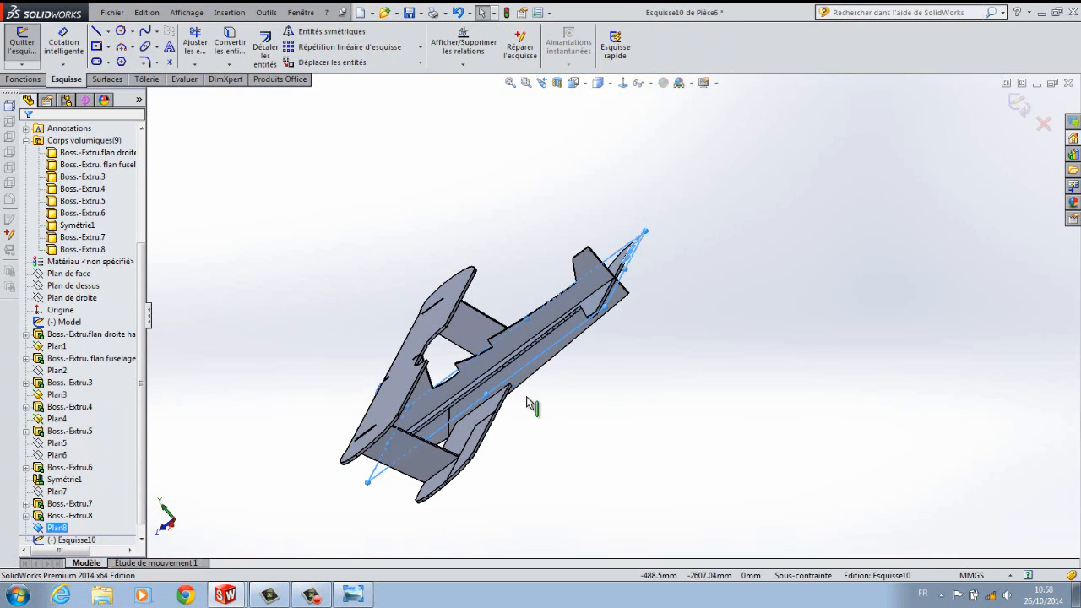
Copy the complete notched elevator outline chain from the layout sketch into the open sketch, placing it behind the tail.
{"action": "scroll", "coordinate": [657, 426], "scroll_direction": "up", "scroll_amount": 4}
{"action": "middle_click_drag", "start_coordinate": [658, 427], "coordinate": [693, 360]}
{"action": "scroll", "coordinate": [825, 149], "scroll_direction": "down", "scroll_amount": 4}
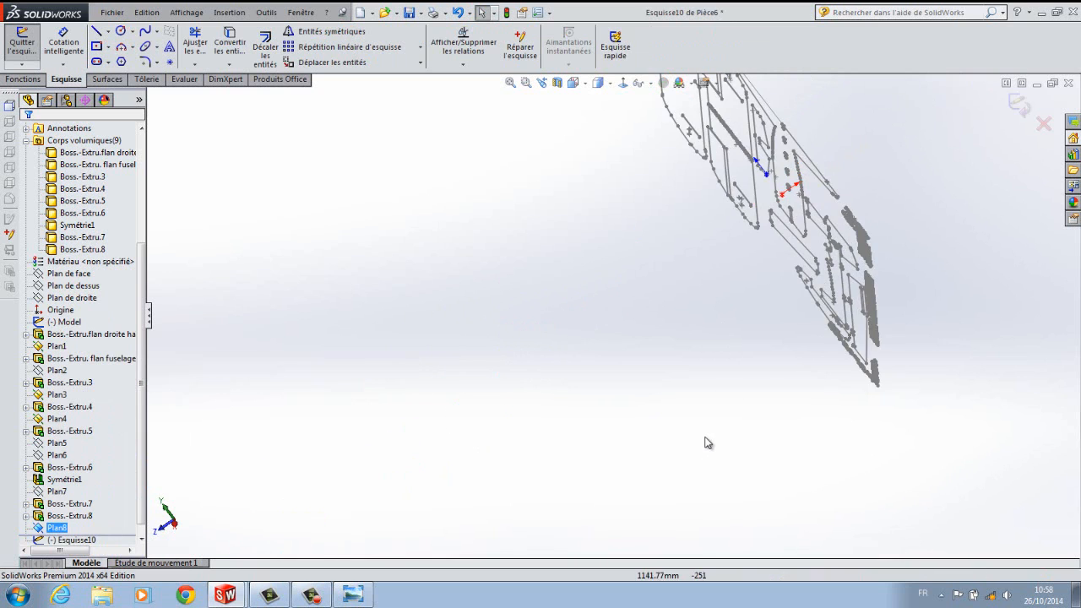
{"action": "mouse_move", "coordinate": [707, 442]}
{"action": "middle_mouse_down"}
{"action": "mouse_move", "coordinate": [751, 374]}
{"action": "mouse_move", "coordinate": [670, 465]}
{"action": "middle_mouse_up"}
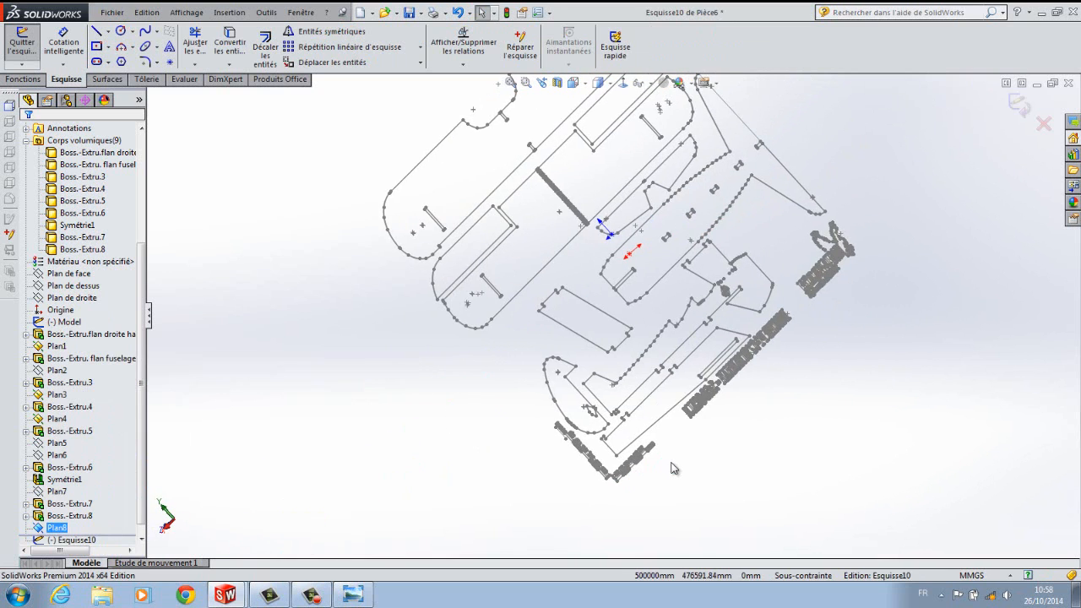
{"action": "scroll", "coordinate": [671, 465], "scroll_direction": "up", "scroll_amount": 4}
{"action": "scroll", "coordinate": [617, 323], "scroll_direction": "down", "scroll_amount": 3}
{"action": "scroll", "coordinate": [616, 324], "scroll_direction": "down", "scroll_amount": 5}
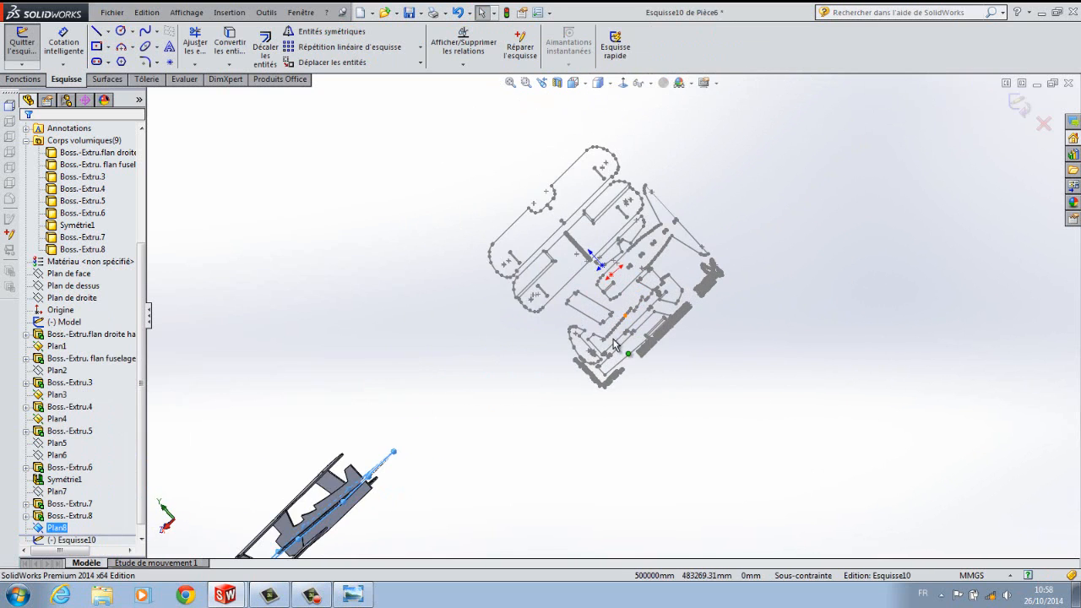
{"action": "scroll", "coordinate": [590, 342], "scroll_direction": "up", "scroll_amount": 4}
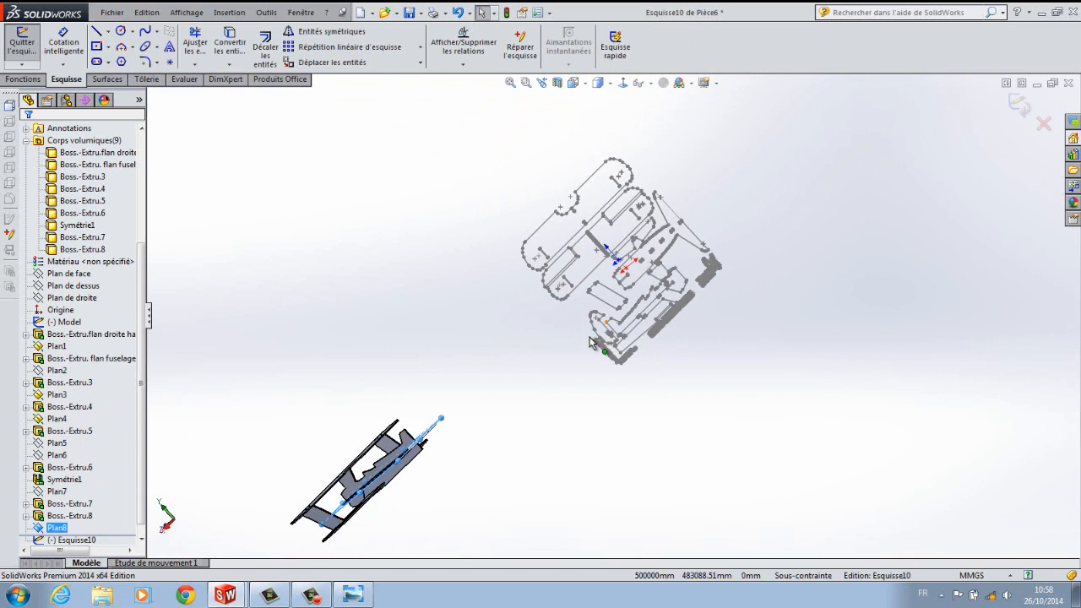
{"action": "scroll", "coordinate": [648, 242], "scroll_direction": "down", "scroll_amount": 4}
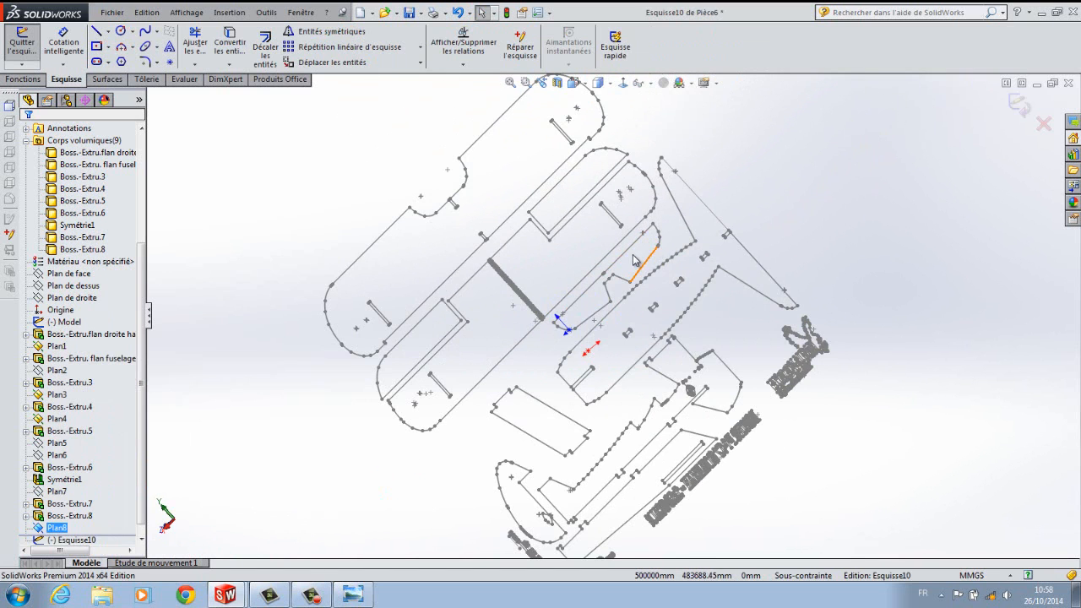
{"action": "scroll", "coordinate": [635, 260], "scroll_direction": "down", "scroll_amount": 2}
{"action": "left_click", "coordinate": [625, 256]}
{"action": "right_click", "coordinate": [625, 255]}
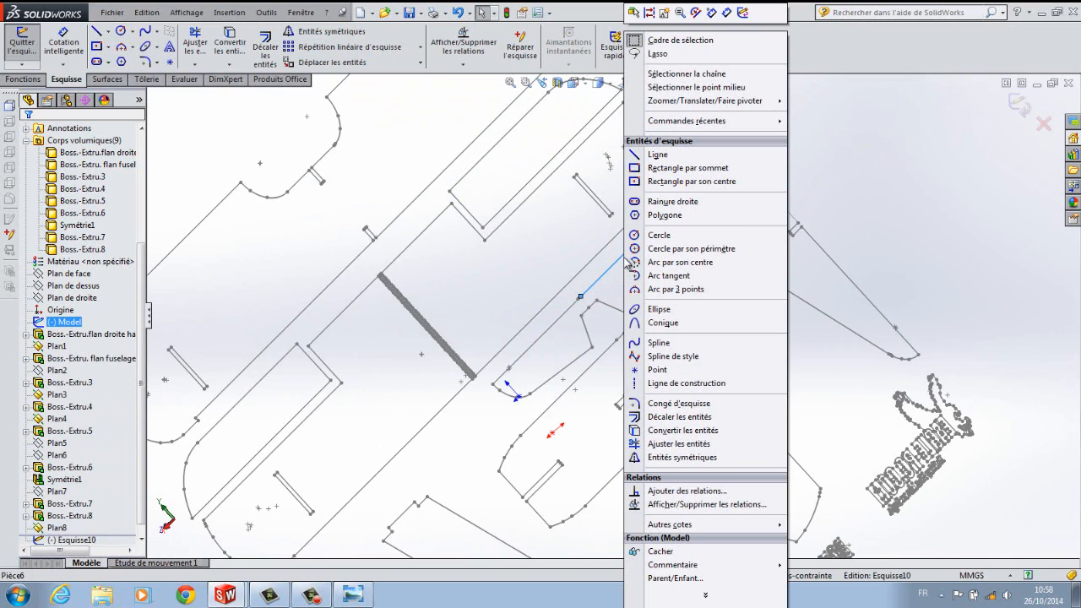
{"action": "left_click", "coordinate": [662, 75]}
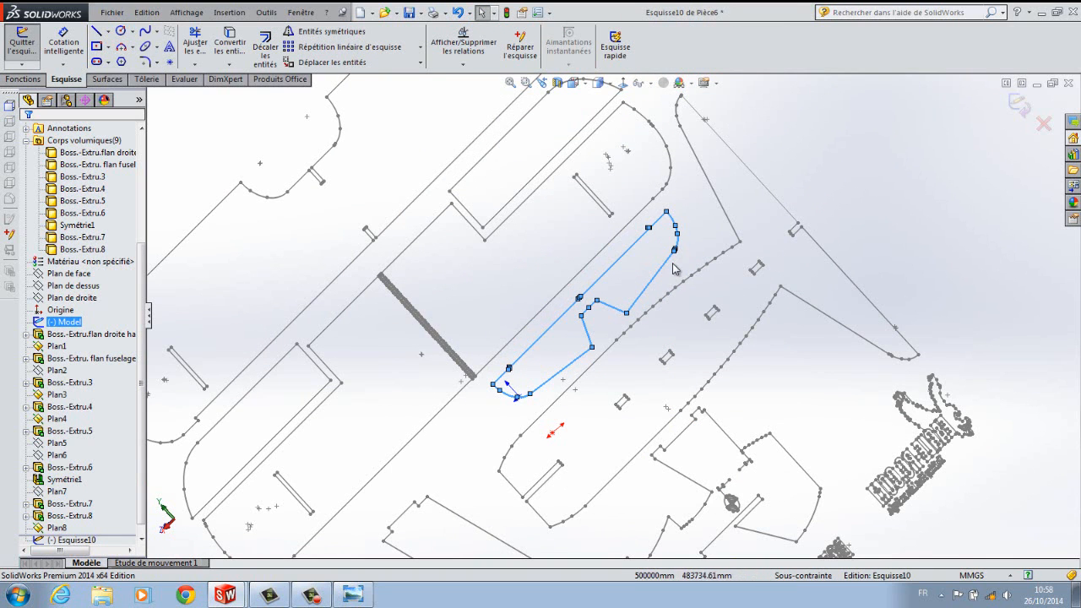
{"action": "scroll", "coordinate": [673, 262], "scroll_direction": "up", "scroll_amount": 8}
{"action": "mouse_move", "coordinate": [604, 412]}
{"action": "middle_mouse_down"}
{"action": "mouse_move", "coordinate": [591, 459]}
{"action": "mouse_move", "coordinate": [647, 478]}
{"action": "mouse_move", "coordinate": [535, 427]}
{"action": "middle_mouse_up"}
{"action": "scroll", "coordinate": [512, 369], "scroll_direction": "down", "scroll_amount": 6}
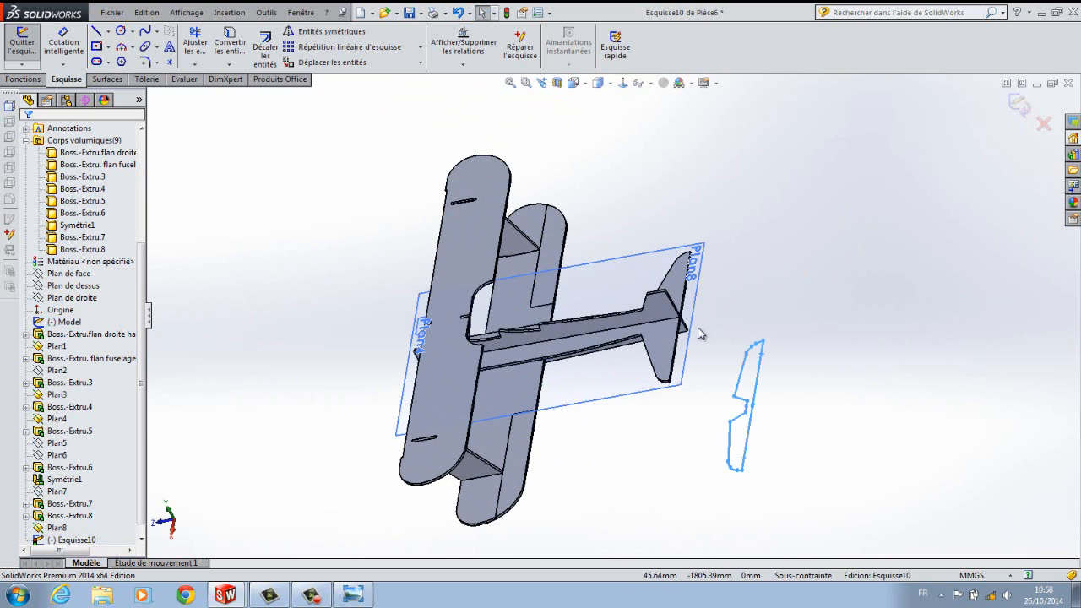
{"action": "scroll", "coordinate": [794, 382], "scroll_direction": "down", "scroll_amount": 3}
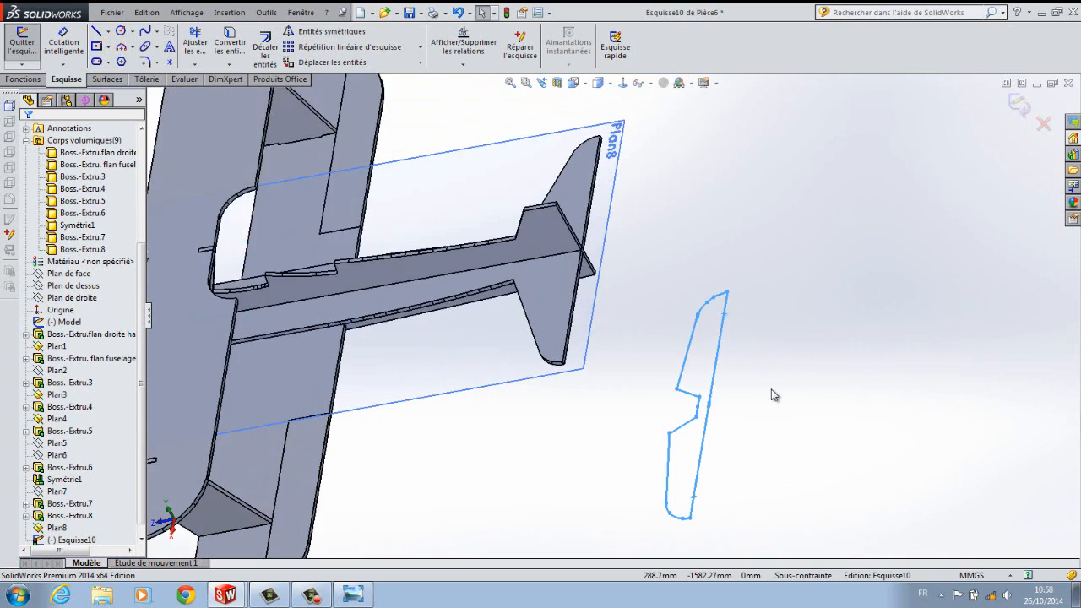
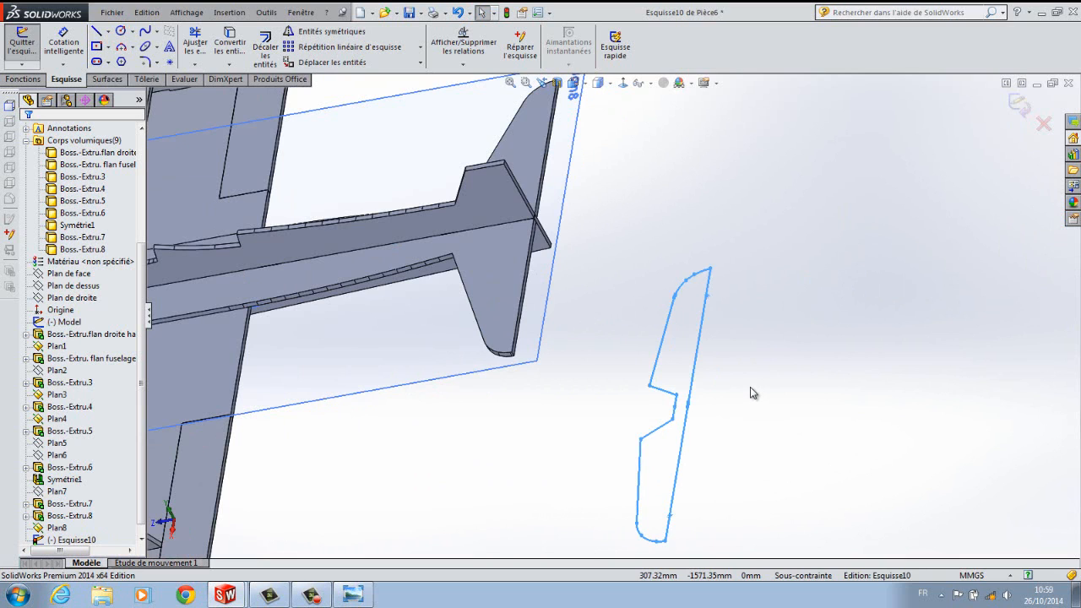
Set up Mirror Entities for the copied elevator outline, excluding its long straight hinge-edge segments from the entities to mirror.
{"action": "left_click", "coordinate": [321, 32]}
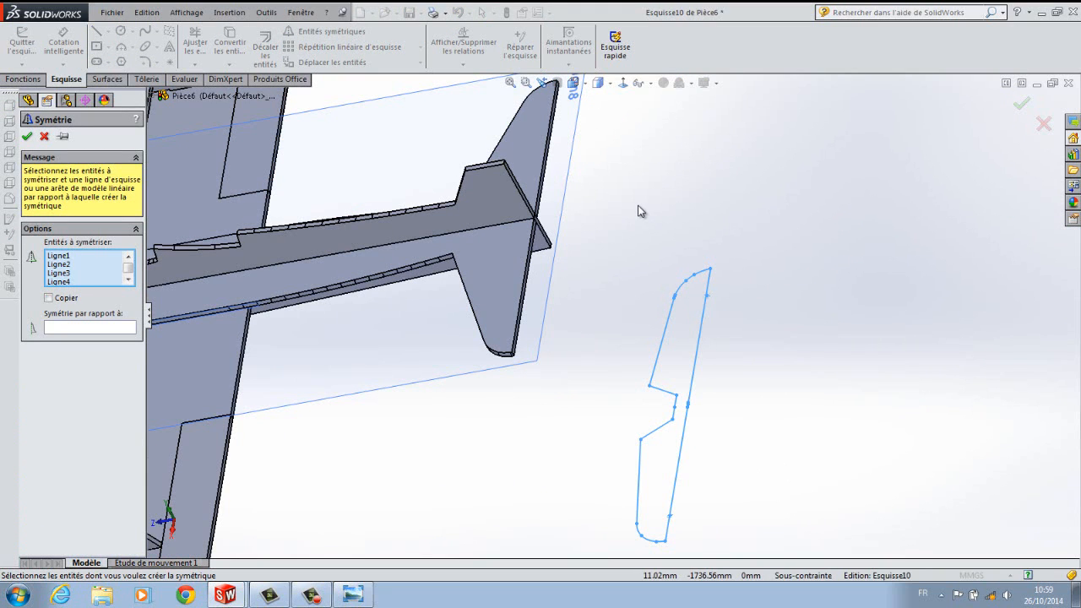
{"action": "mouse_move", "coordinate": [627, 222]}
{"action": "left_mouse_down"}
{"action": "mouse_move", "coordinate": [682, 423]}
{"action": "mouse_move", "coordinate": [739, 555]}
{"action": "left_mouse_up"}
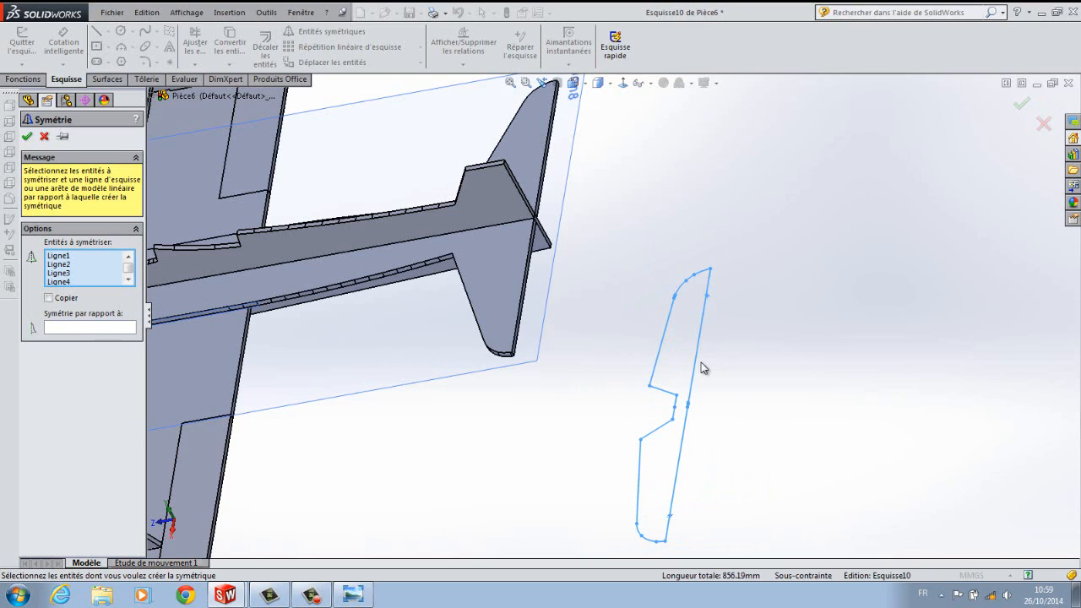
{"action": "scroll", "coordinate": [712, 348], "scroll_direction": "down", "scroll_amount": 5}
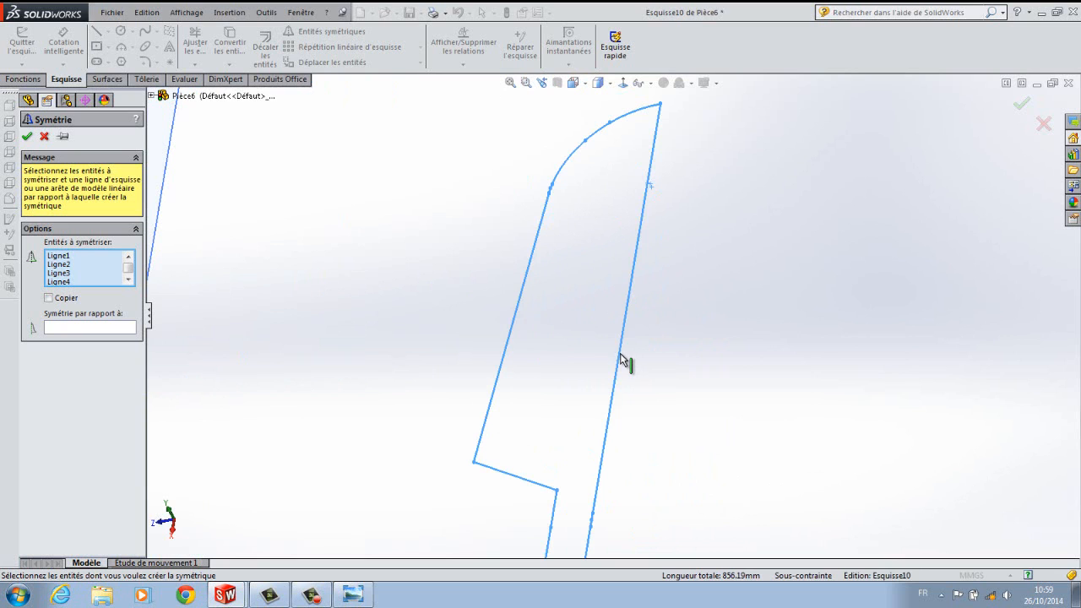
{"action": "left_click", "coordinate": [622, 362]}
{"action": "scroll", "coordinate": [685, 398], "scroll_direction": "up", "scroll_amount": 4}
{"action": "scroll", "coordinate": [608, 401], "scroll_direction": "down", "scroll_amount": 6}
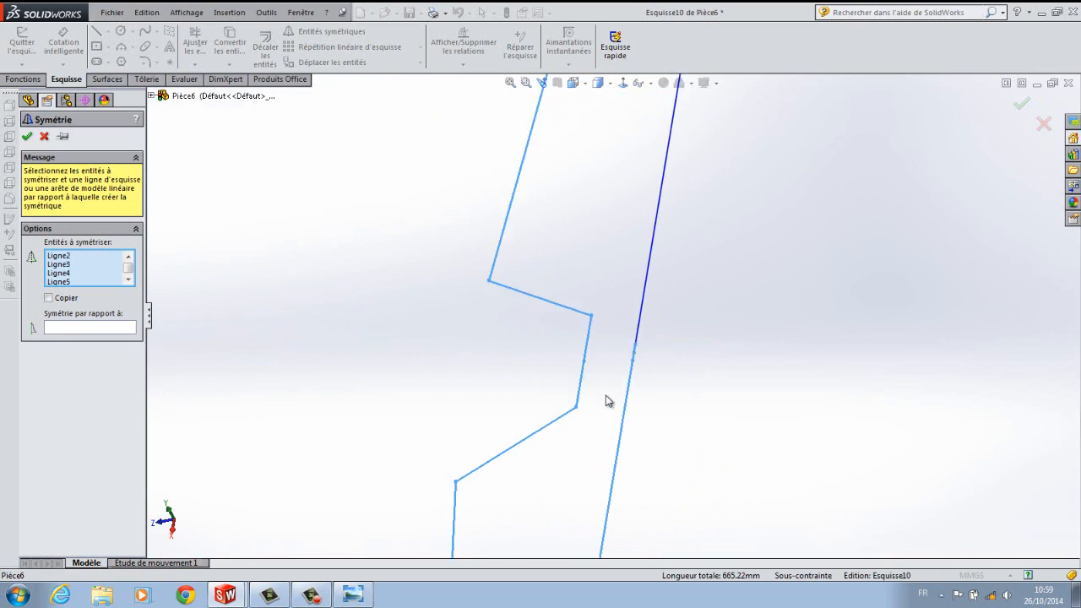
{"action": "scroll", "coordinate": [650, 325], "scroll_direction": "down", "scroll_amount": 4}
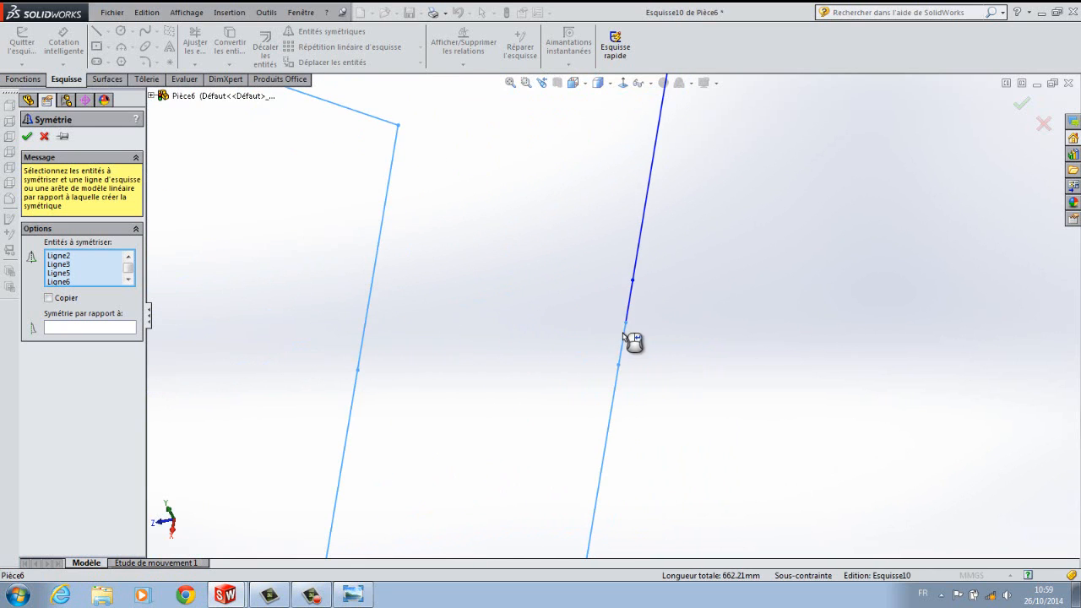
{"action": "left_click", "coordinate": [623, 334]}
{"action": "left_click", "coordinate": [621, 383]}
{"action": "scroll", "coordinate": [713, 407], "scroll_direction": "up", "scroll_amount": 6}
{"action": "scroll", "coordinate": [714, 409], "scroll_direction": "up", "scroll_amount": 5}
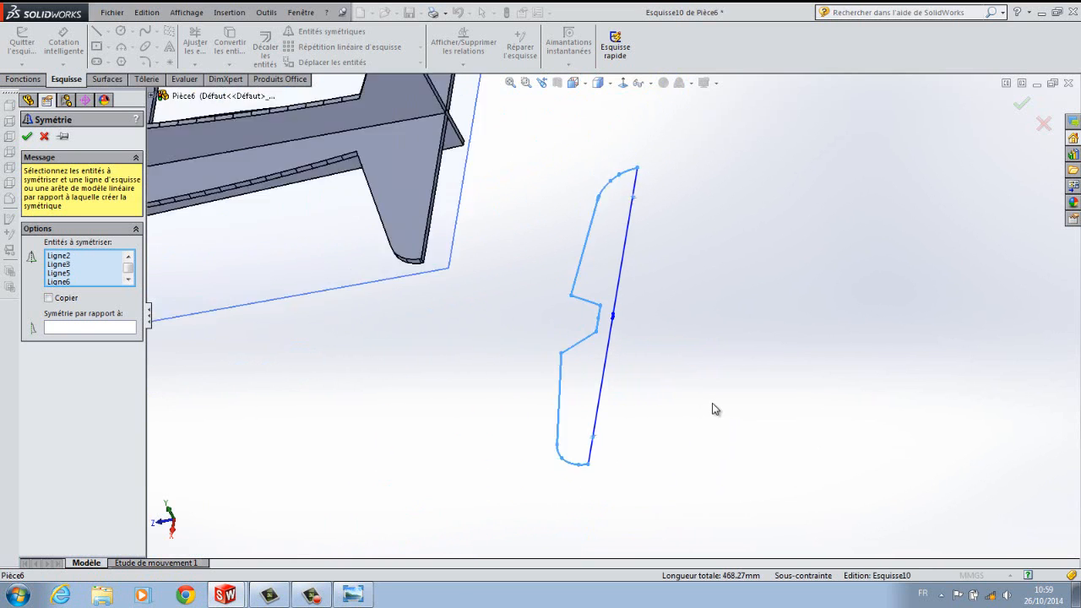
{"action": "scroll", "coordinate": [579, 400], "scroll_direction": "down", "scroll_amount": 6}
{"action": "scroll", "coordinate": [563, 377], "scroll_direction": "down", "scroll_amount": 1}
{"action": "scroll", "coordinate": [564, 376], "scroll_direction": "down", "scroll_amount": 4}
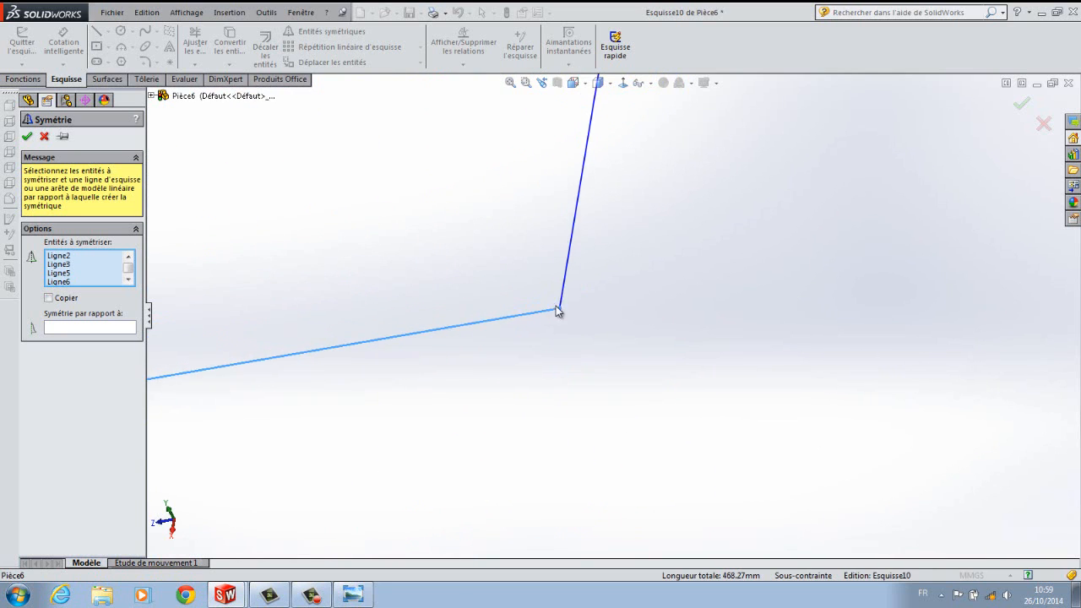
{"action": "scroll", "coordinate": [620, 341], "scroll_direction": "up", "scroll_amount": 4}
{"action": "scroll", "coordinate": [621, 341], "scroll_direction": "up", "scroll_amount": 4}
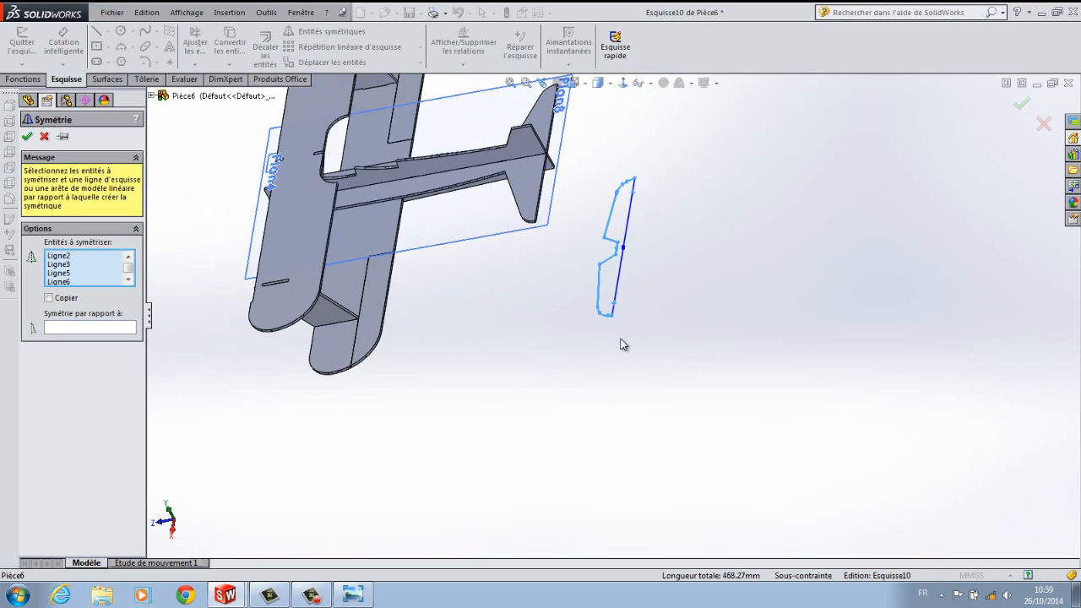
Mirror the selected elevator entities about the straight hinge edge without keeping the originals.
{"action": "left_click", "coordinate": [102, 328]}
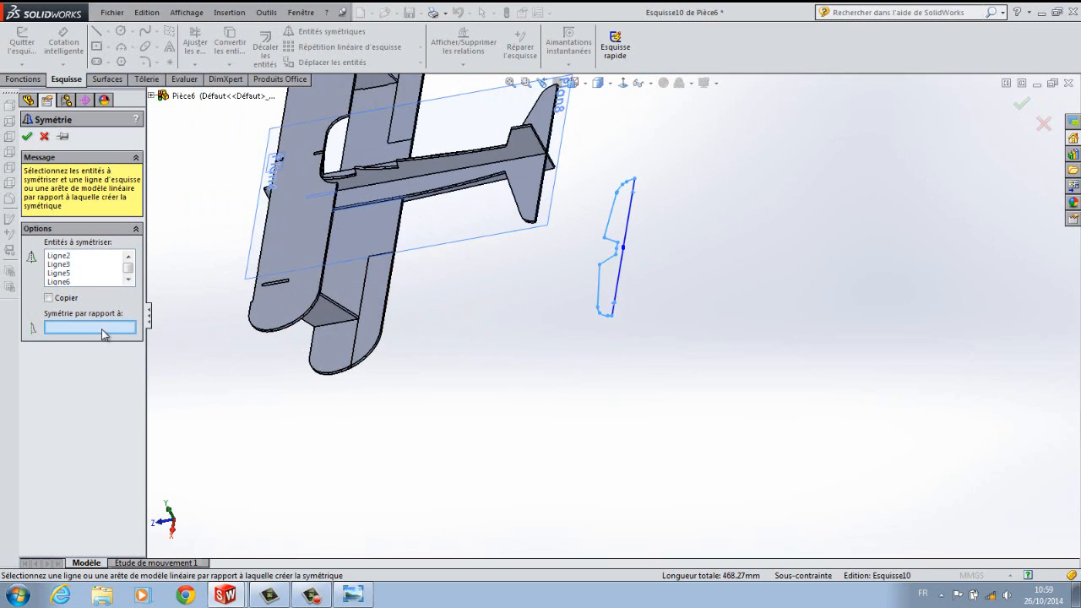
{"action": "left_click", "coordinate": [622, 282]}
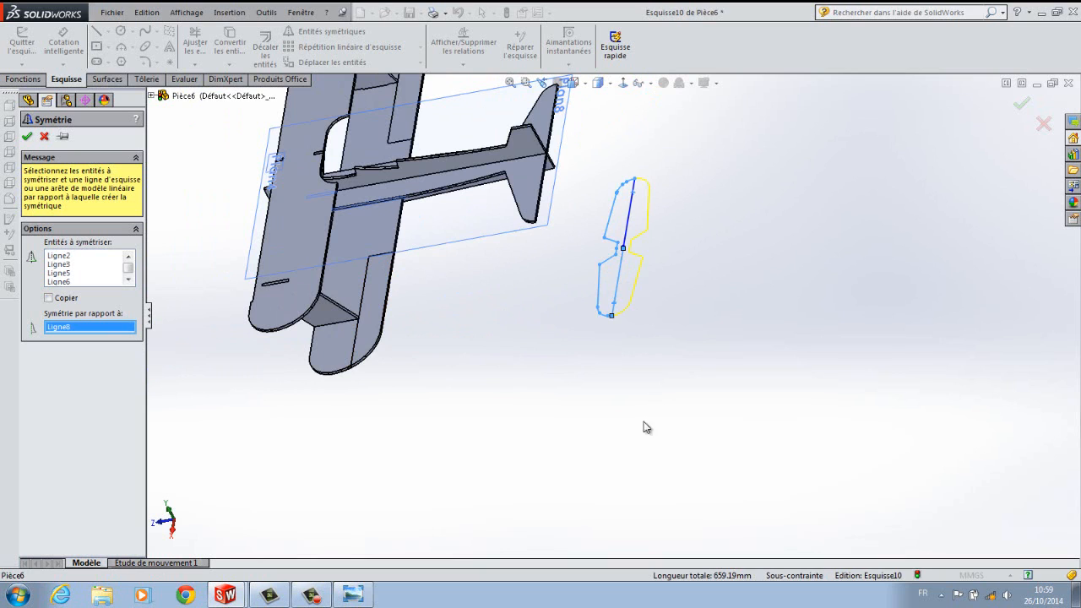
{"action": "left_click", "coordinate": [29, 136]}
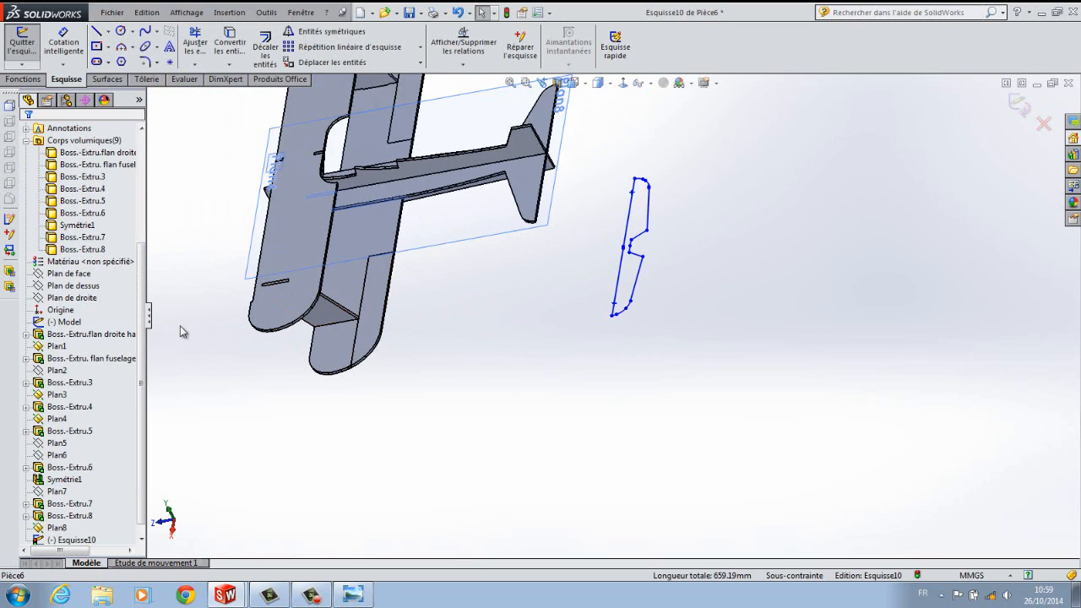
Start moving the entire mirrored elevator outline, using the midpoint of its straight hinge edge as the base point.
{"action": "scroll", "coordinate": [541, 414], "scroll_direction": "up", "scroll_amount": 3}
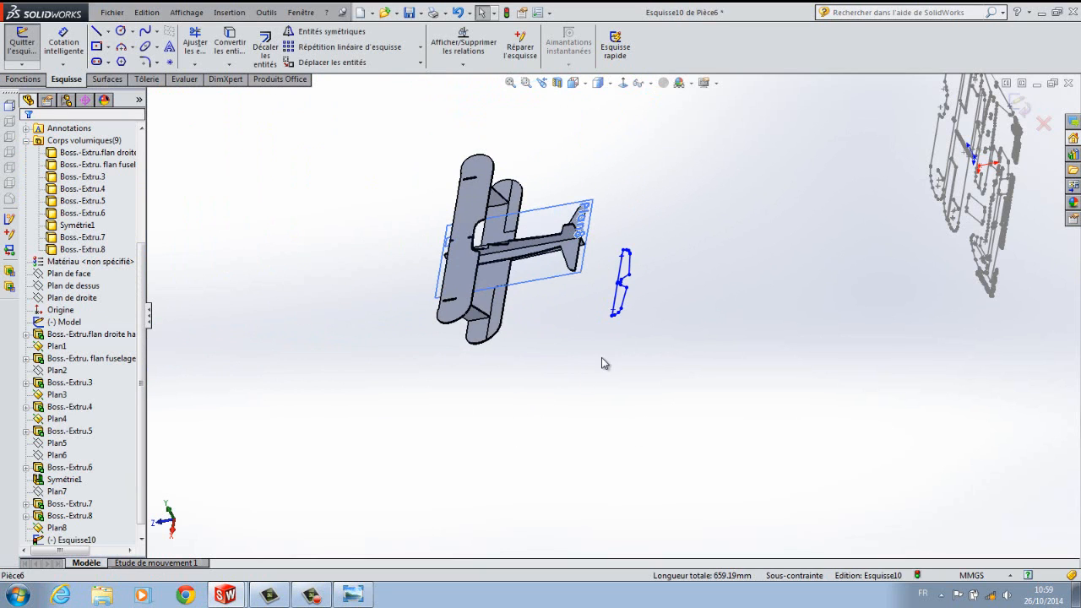
{"action": "middle_click_drag", "start_coordinate": [589, 370], "coordinate": [597, 311]}
{"action": "left_click_drag", "start_coordinate": [617, 218], "coordinate": [695, 398]}
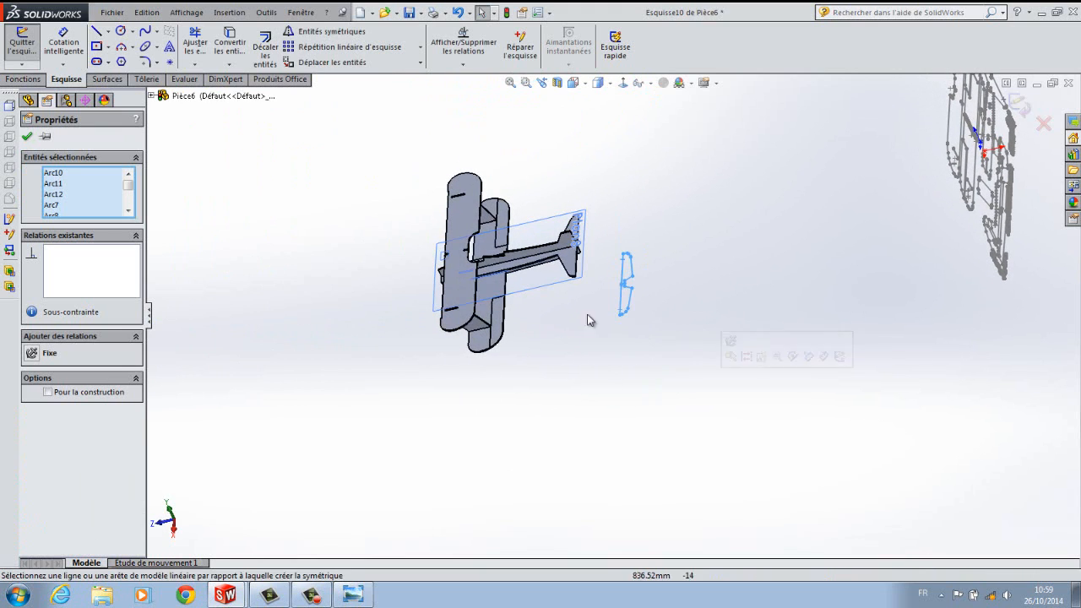
{"action": "left_click", "coordinate": [380, 63]}
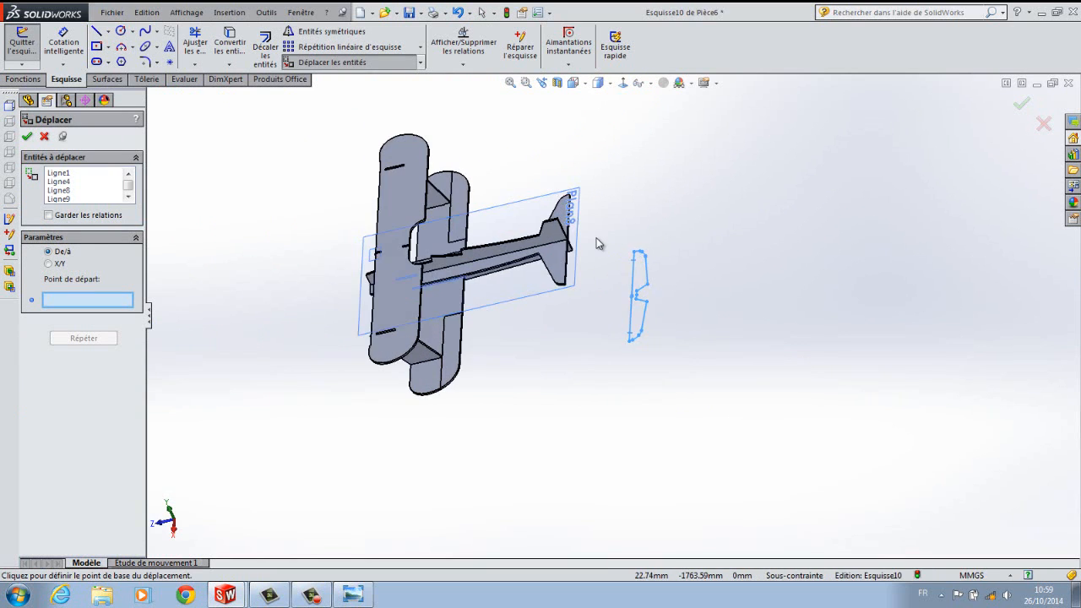
{"action": "scroll", "coordinate": [596, 238], "scroll_direction": "down", "scroll_amount": 5}
{"action": "scroll", "coordinate": [582, 292], "scroll_direction": "up", "scroll_amount": 5}
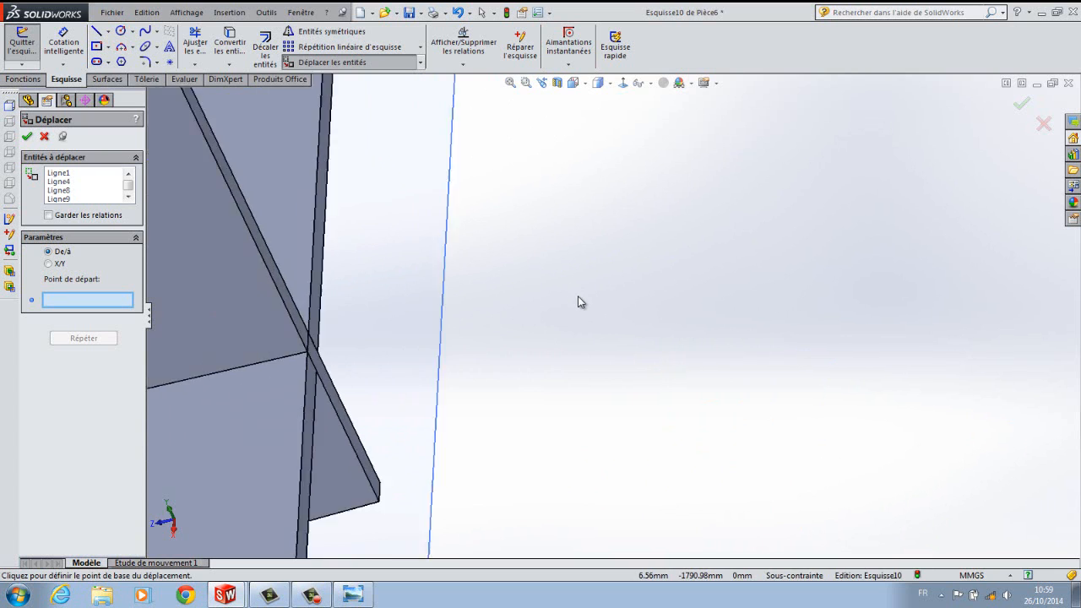
{"action": "scroll", "coordinate": [666, 436], "scroll_direction": "down", "scroll_amount": 5}
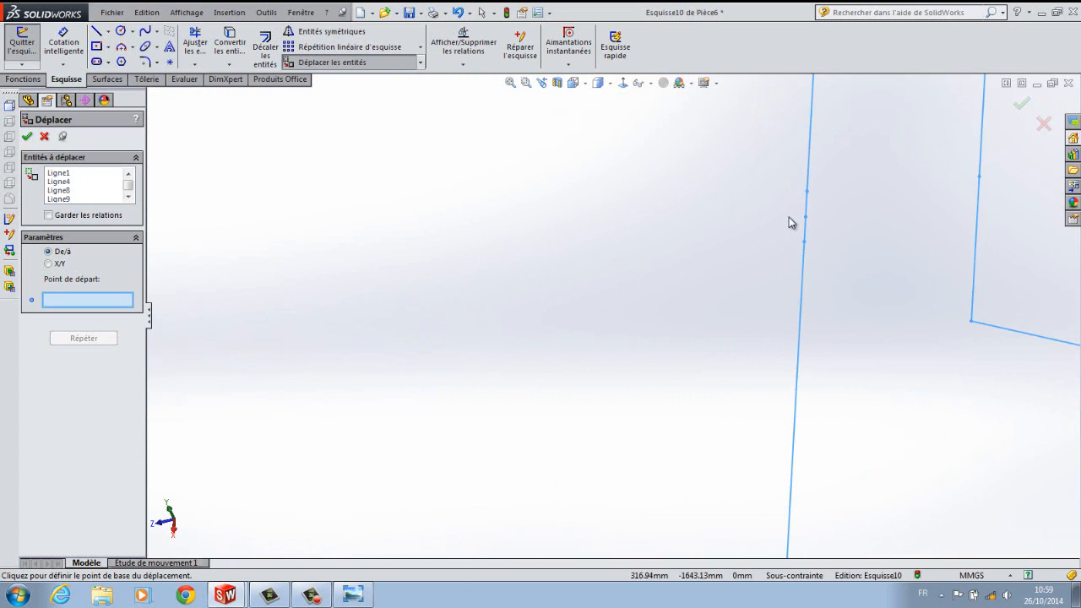
{"action": "left_click", "coordinate": [804, 221]}
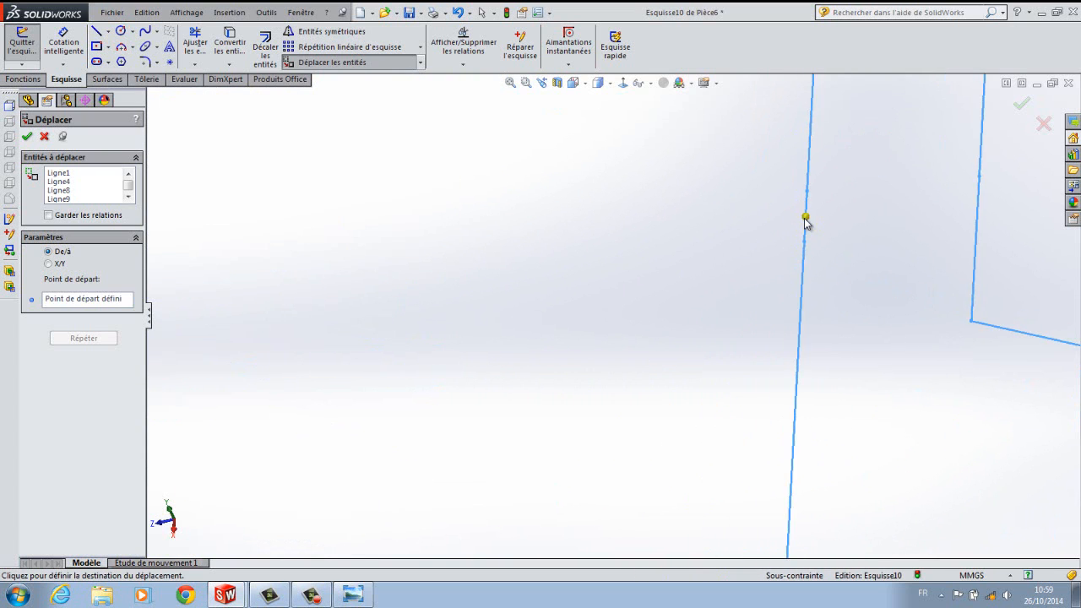
Place the elevator outline's base point at the middle of the horizontal tail panel's rear edge, aligned with the vertical fuselage panel.
{"action": "scroll", "coordinate": [515, 254], "scroll_direction": "up", "scroll_amount": 5}
{"action": "scroll", "coordinate": [520, 252], "scroll_direction": "up", "scroll_amount": 3}
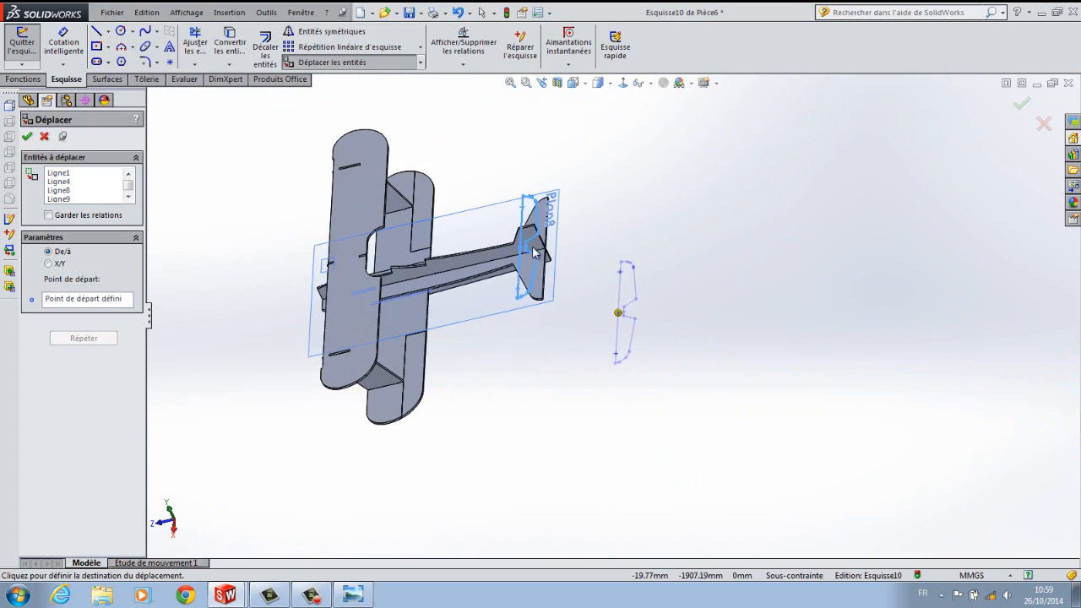
{"action": "scroll", "coordinate": [580, 319], "scroll_direction": "down", "scroll_amount": 8}
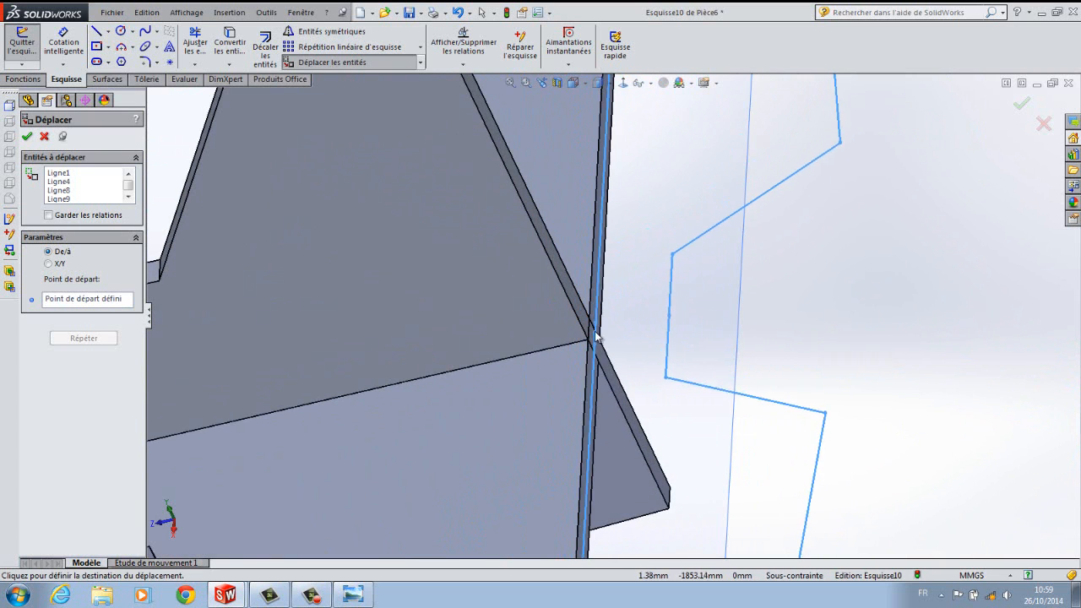
{"action": "left_click", "coordinate": [623, 86]}
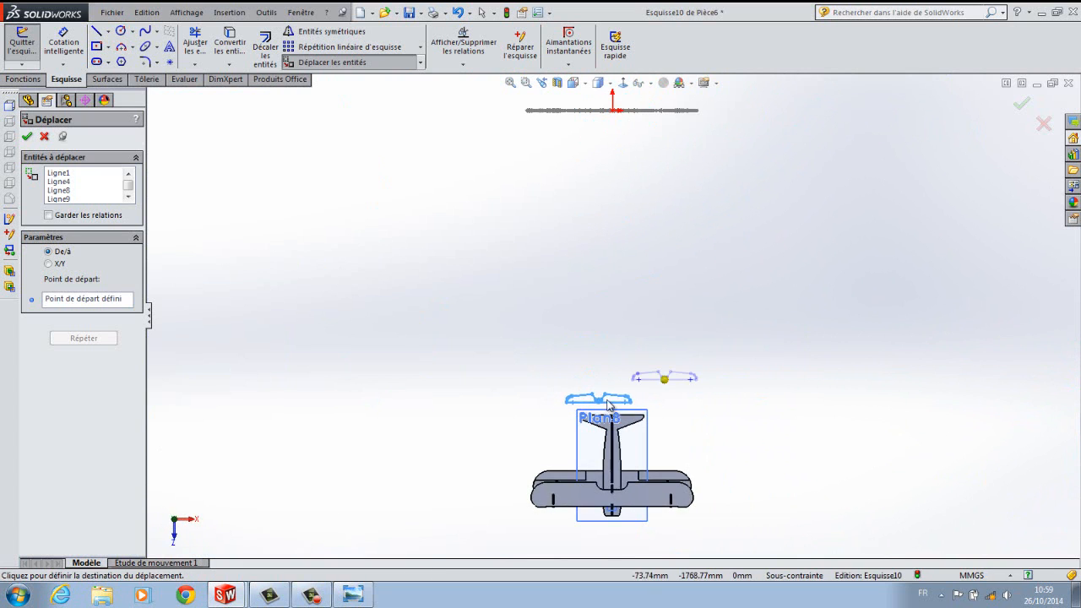
{"action": "scroll", "coordinate": [610, 402], "scroll_direction": "down", "scroll_amount": 10}
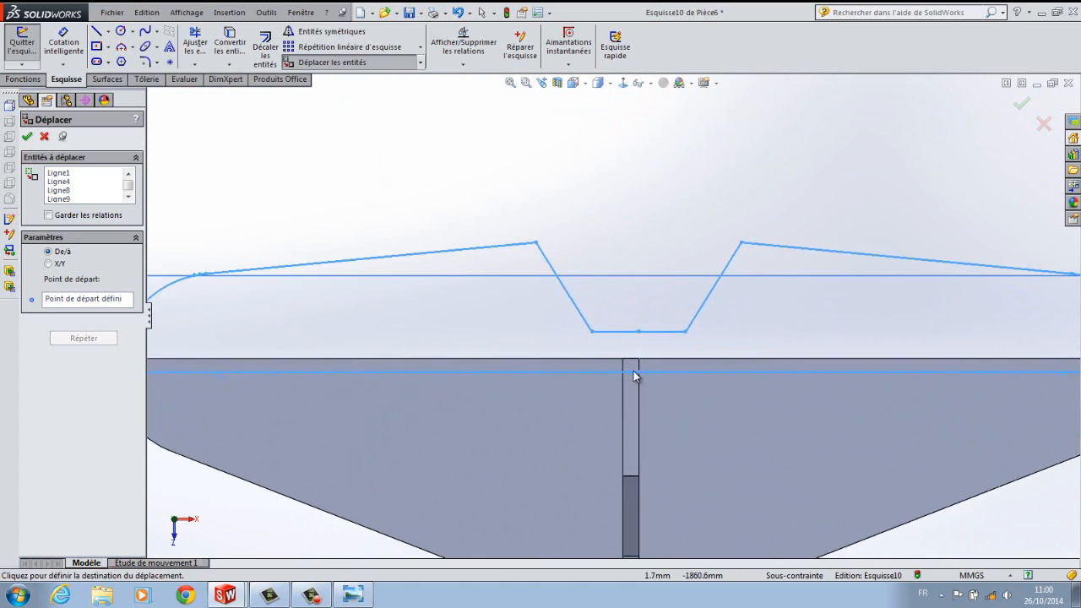
{"action": "scroll", "coordinate": [636, 376], "scroll_direction": "down", "scroll_amount": 2}
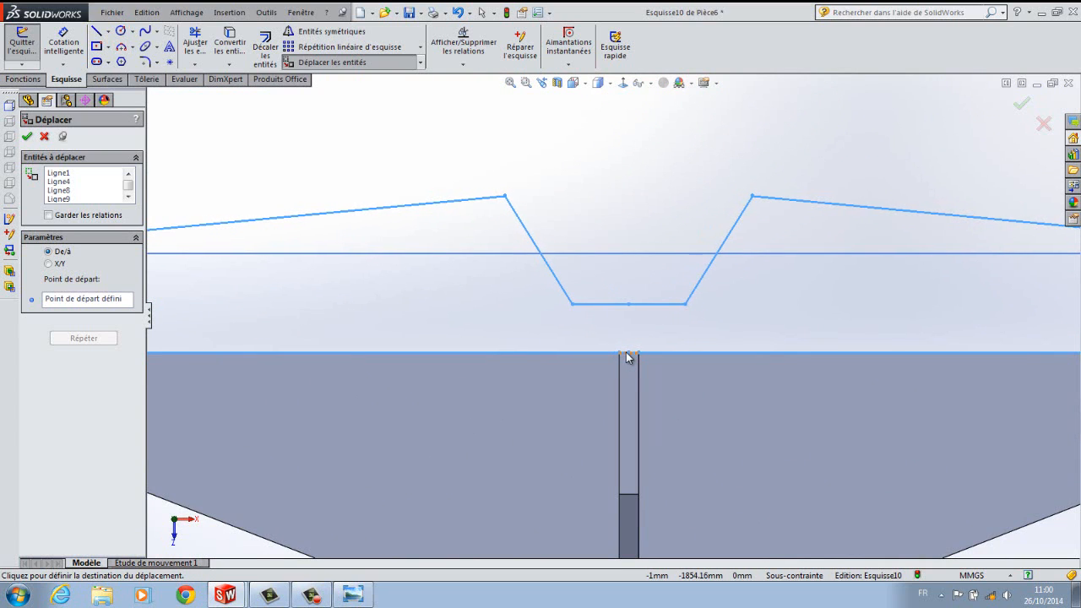
{"action": "left_click", "coordinate": [628, 354]}
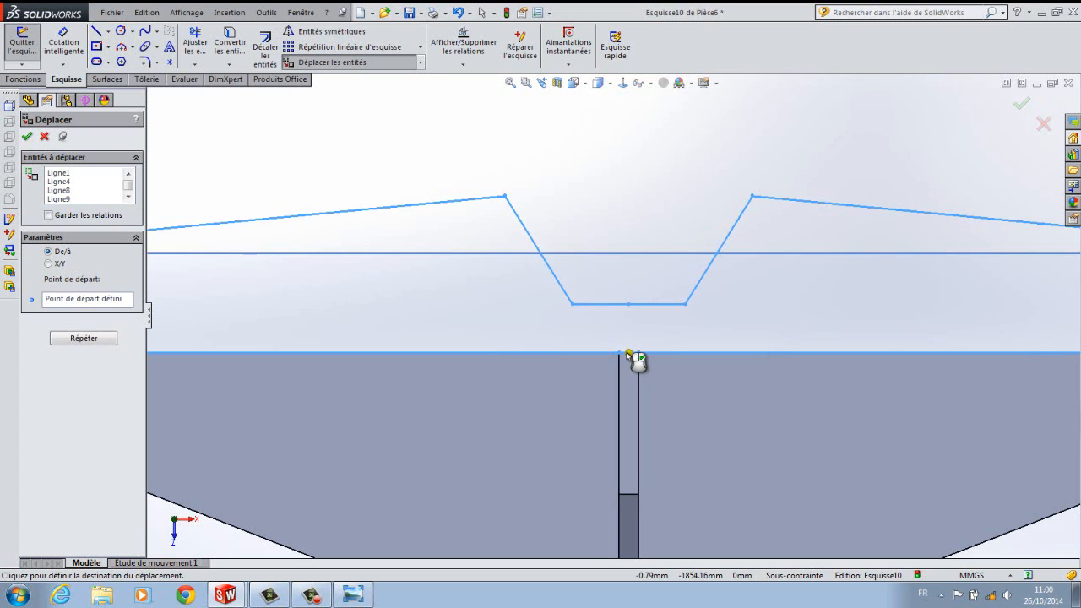
{"action": "right_click", "coordinate": [629, 354]}
{"action": "scroll", "coordinate": [630, 354], "scroll_direction": "up", "scroll_amount": 9}
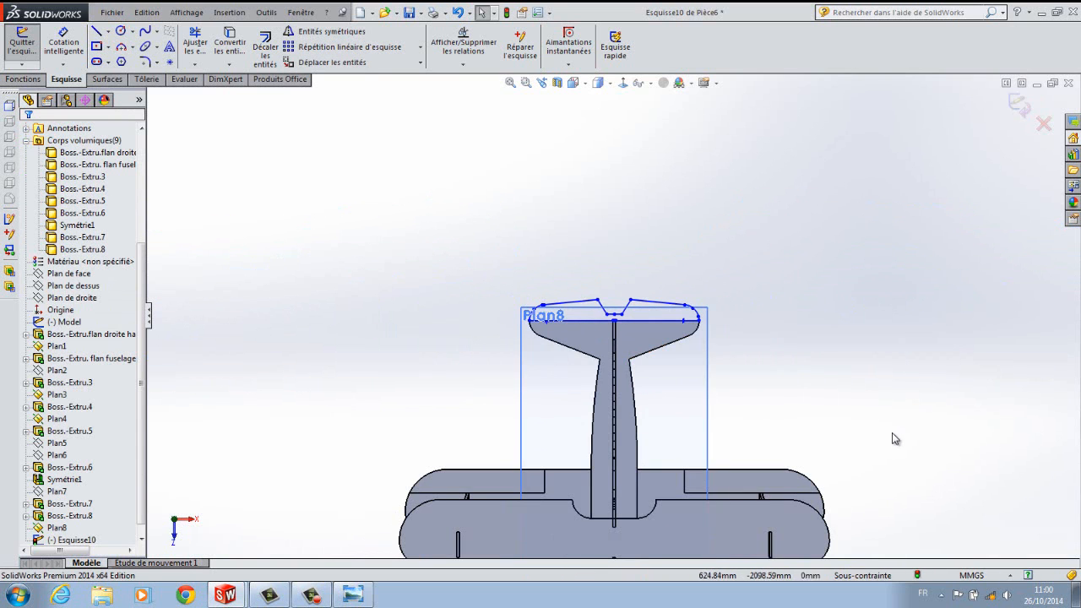
Extrude the elevator outline 6 mm in the reversed direction as a separate body, without merging the result.
{"action": "middle_click_drag", "start_coordinate": [871, 437], "coordinate": [741, 524]}
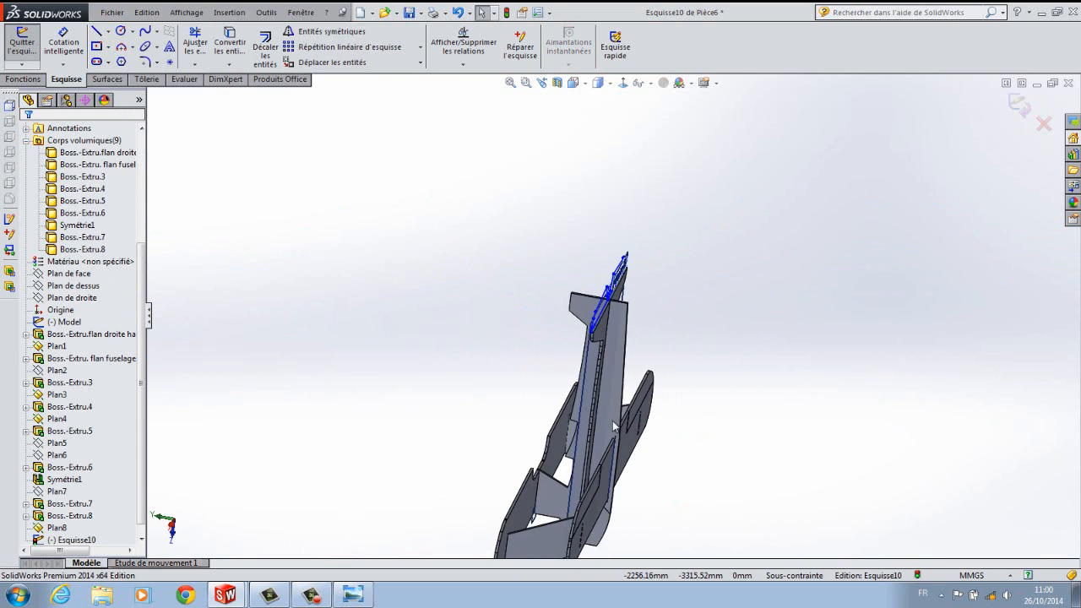
{"action": "left_click", "coordinate": [18, 80]}
{"action": "left_click", "coordinate": [25, 52]}
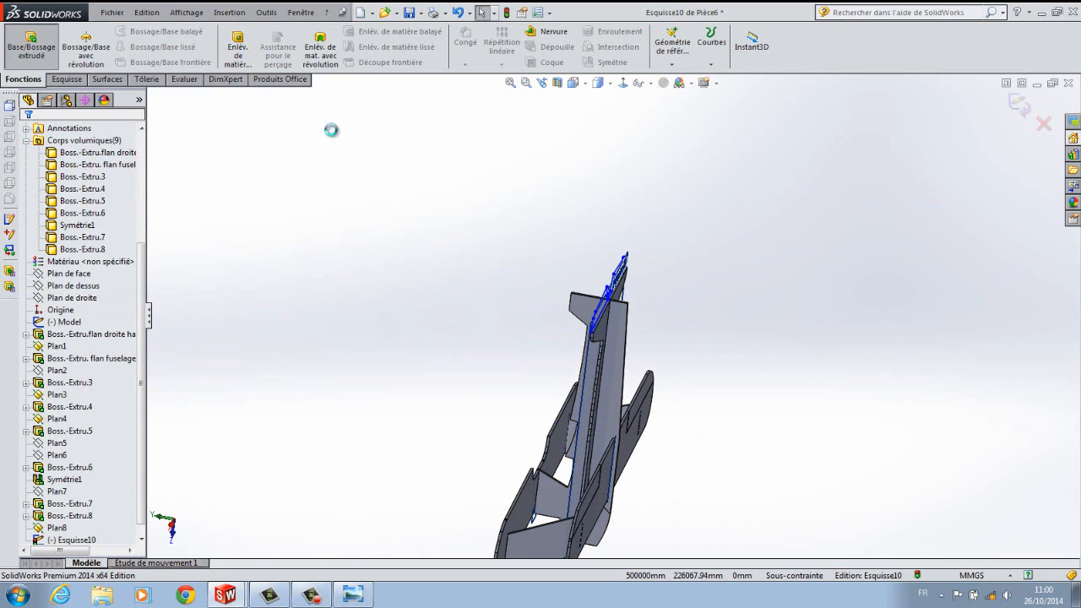
{"action": "scroll", "coordinate": [608, 302], "scroll_direction": "down", "scroll_amount": 6}
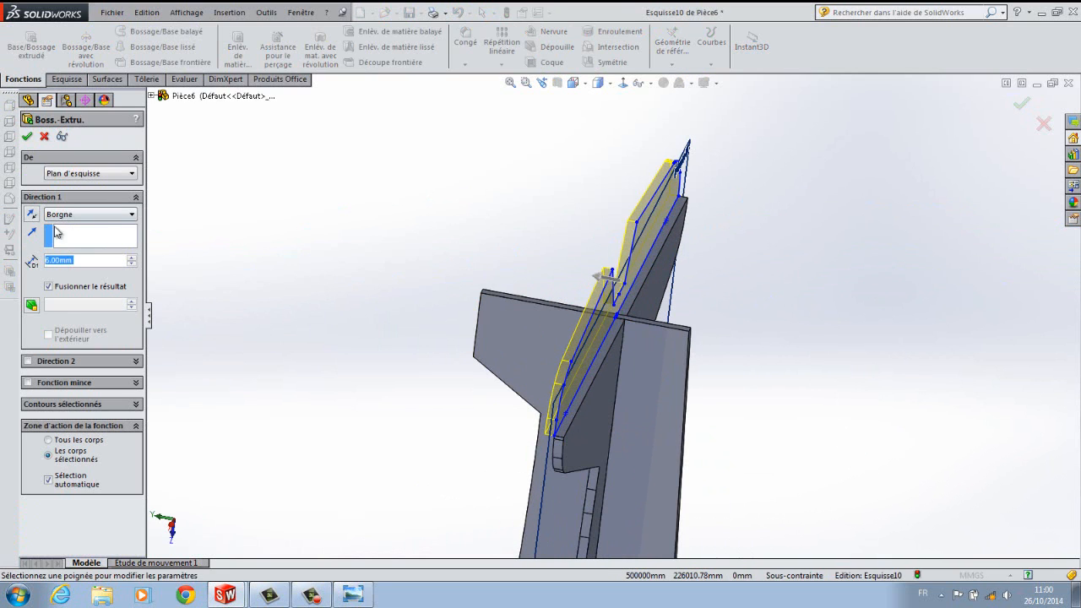
{"action": "left_click", "coordinate": [49, 287]}
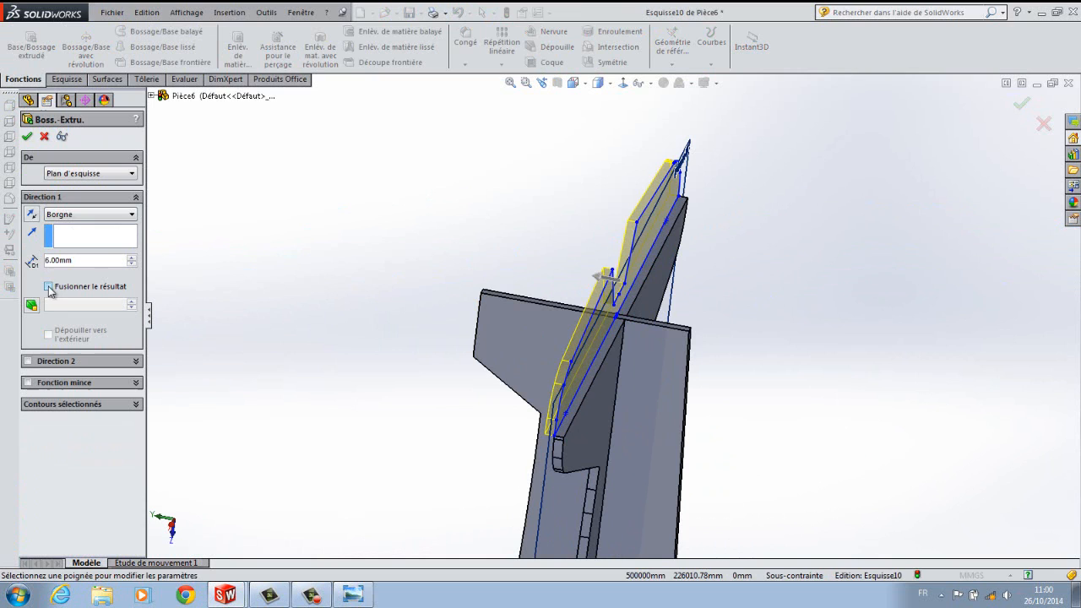
{"action": "left_click", "coordinate": [31, 215]}
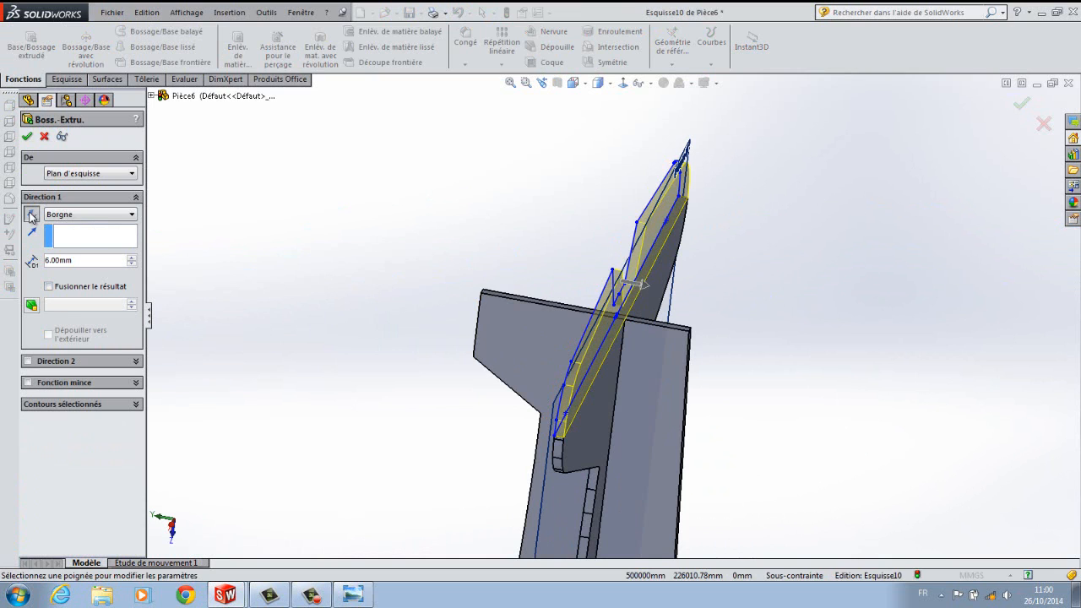
{"action": "left_click", "coordinate": [27, 140]}
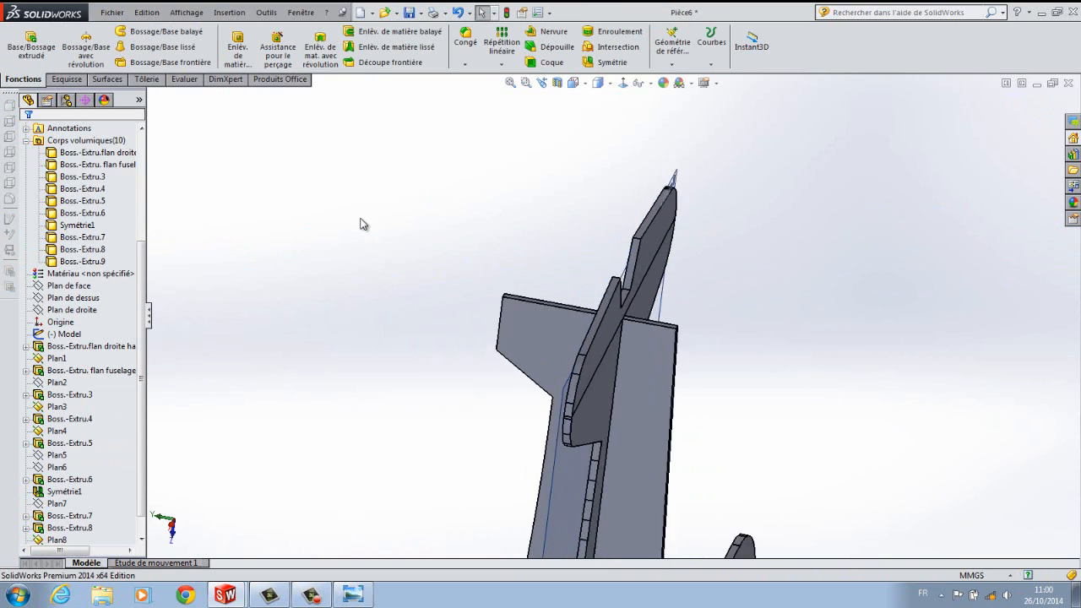
Hide the reference plane that carries the elevator sketch.
{"action": "middle_click_drag", "start_coordinate": [809, 263], "coordinate": [886, 256]}
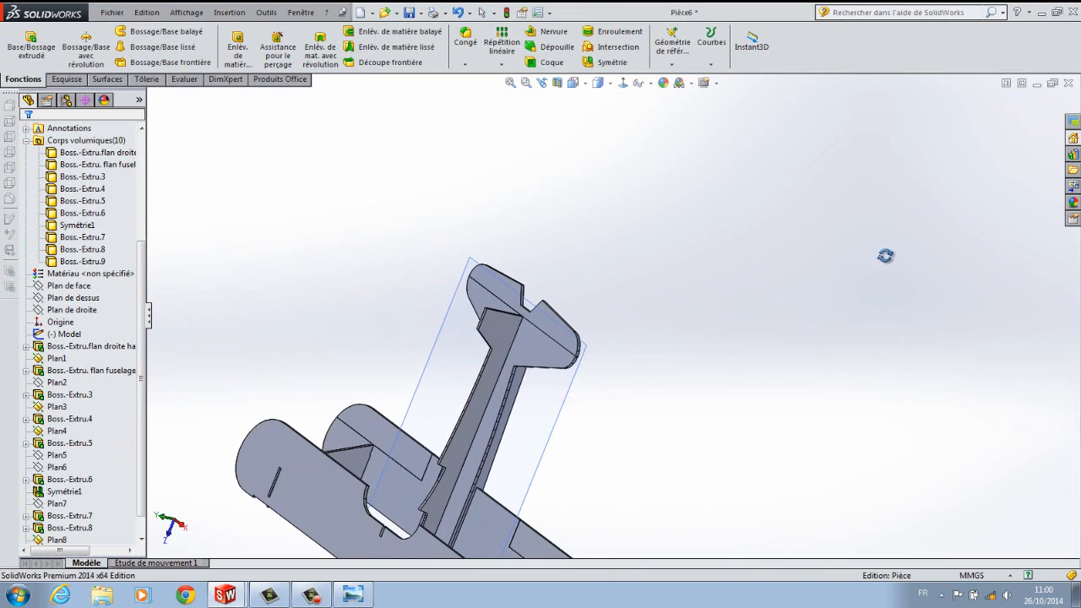
{"action": "right_click", "coordinate": [537, 420]}
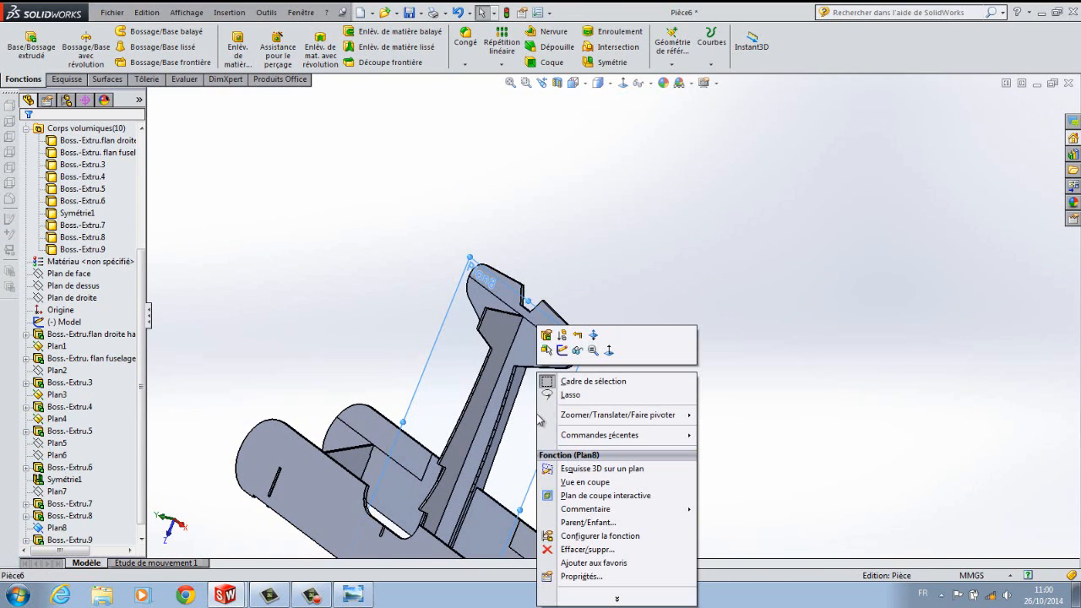
{"action": "left_click", "coordinate": [578, 351]}
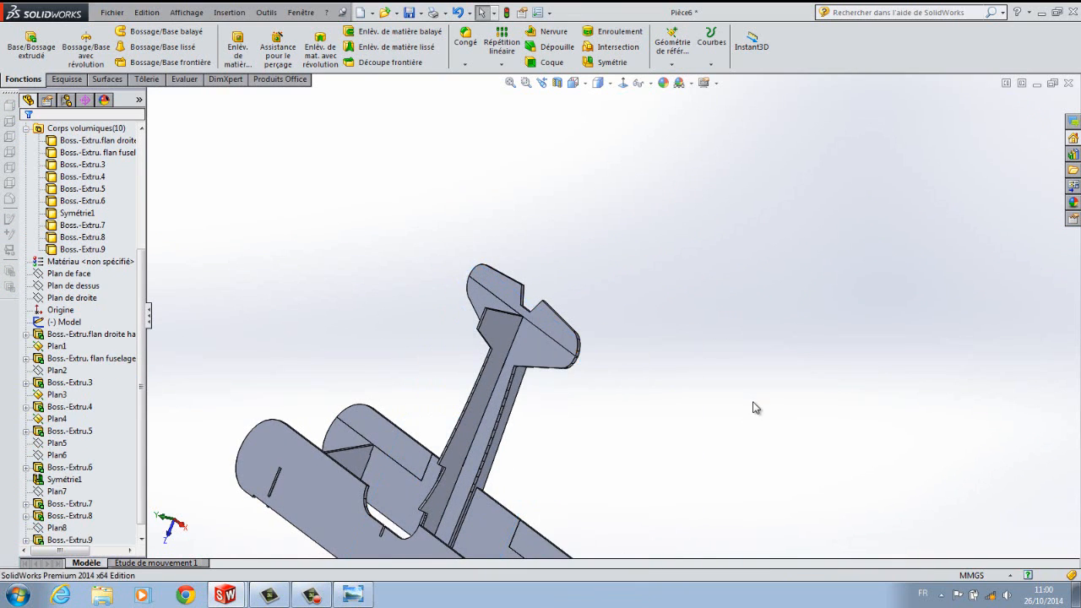
Examine the assembled biplane in isometric view and from other angles, checking the fit of the elevator at the tail.
{"action": "scroll", "coordinate": [728, 445], "scroll_direction": "up", "scroll_amount": 5}
{"action": "left_click", "coordinate": [573, 82]}
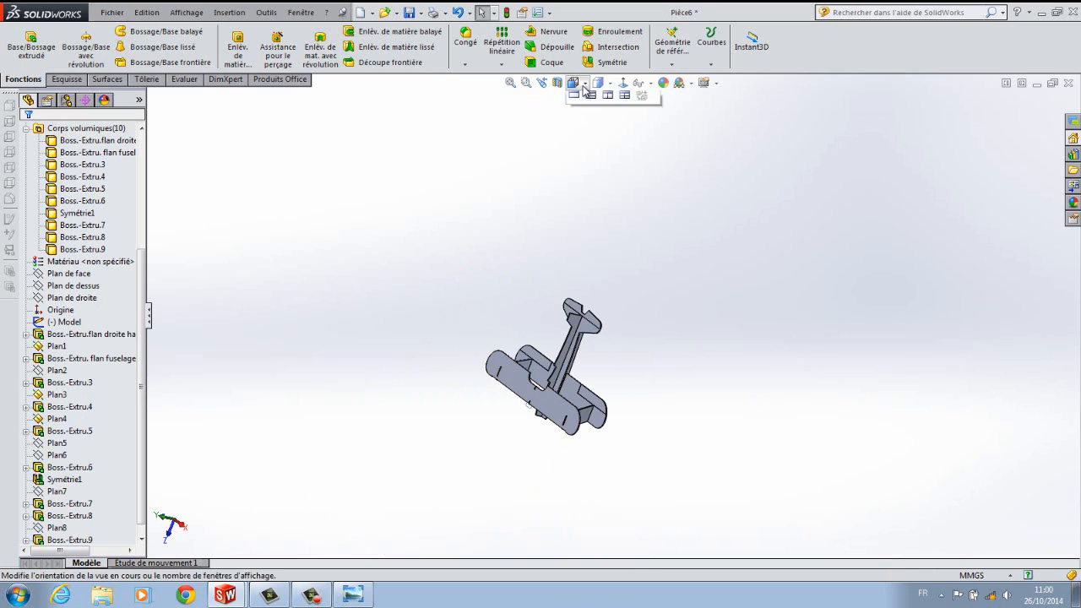
{"action": "left_click", "coordinate": [642, 117]}
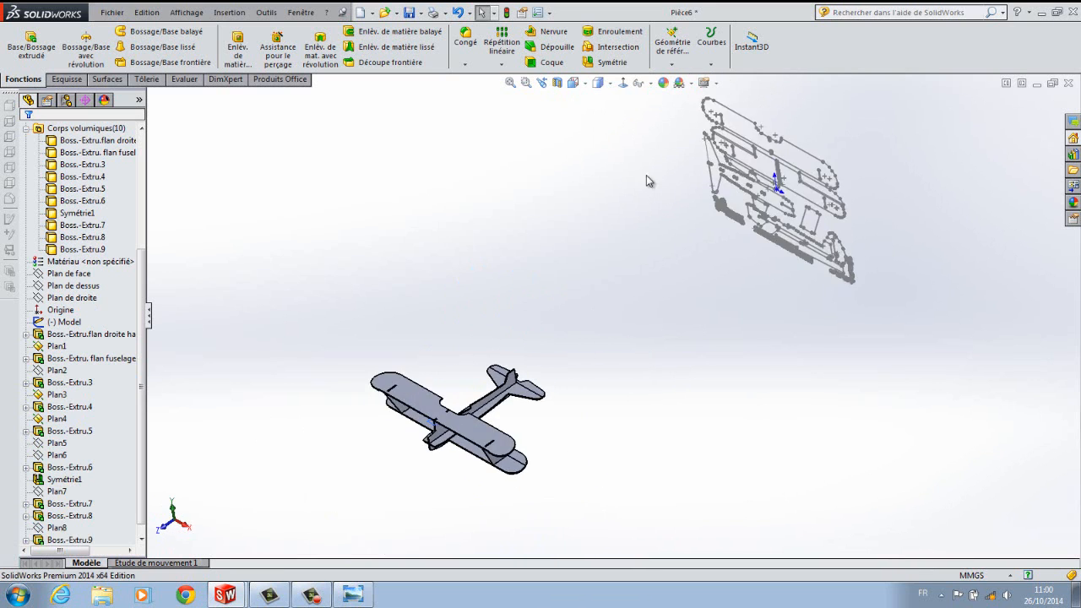
{"action": "scroll", "coordinate": [500, 416], "scroll_direction": "down", "scroll_amount": 5}
{"action": "scroll", "coordinate": [500, 415], "scroll_direction": "down", "scroll_amount": 2}
{"action": "scroll", "coordinate": [506, 427], "scroll_direction": "up", "scroll_amount": 5}
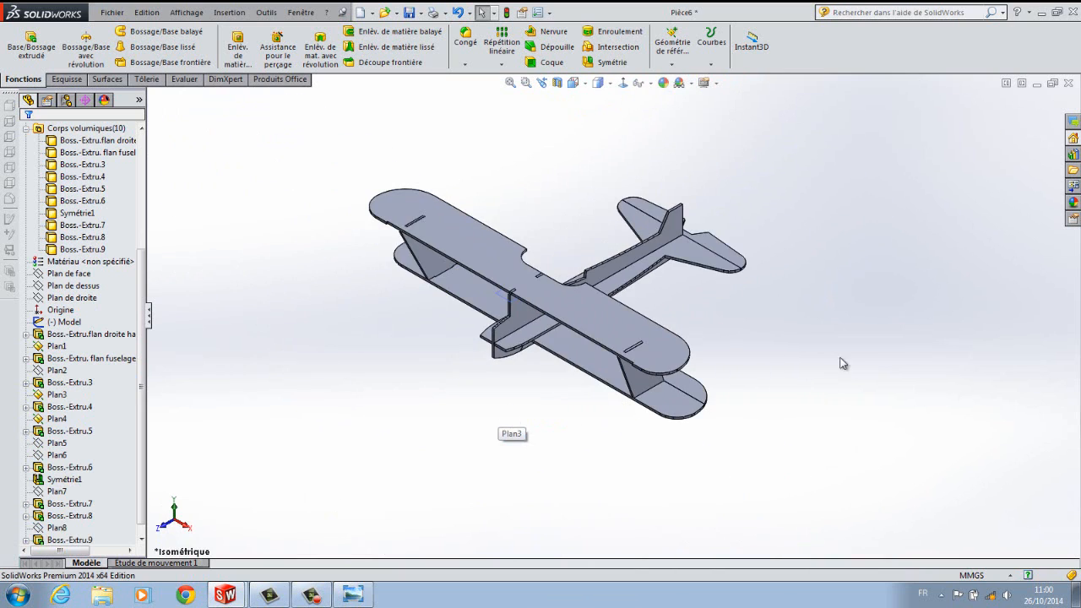
{"action": "middle_click_drag", "start_coordinate": [849, 346], "coordinate": [774, 379]}
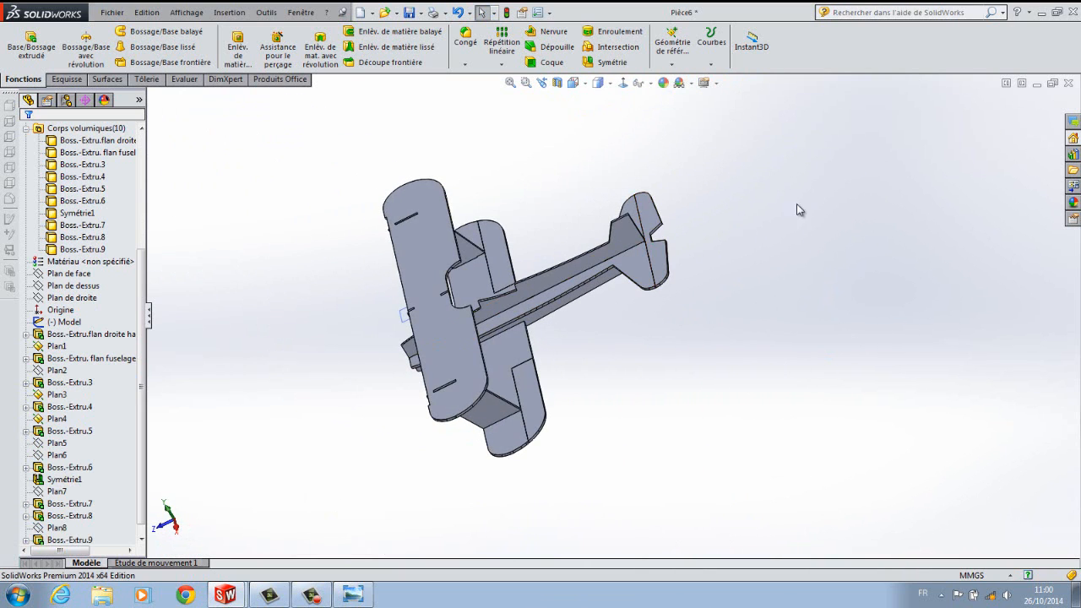
{"action": "scroll", "coordinate": [790, 245], "scroll_direction": "up", "scroll_amount": 4}
{"action": "middle_click_drag", "start_coordinate": [757, 264], "coordinate": [851, 237]}
Select the complete rounded rudder outline chain in the layout sketch.
{"action": "scroll", "coordinate": [767, 193], "scroll_direction": "down", "scroll_amount": 7}
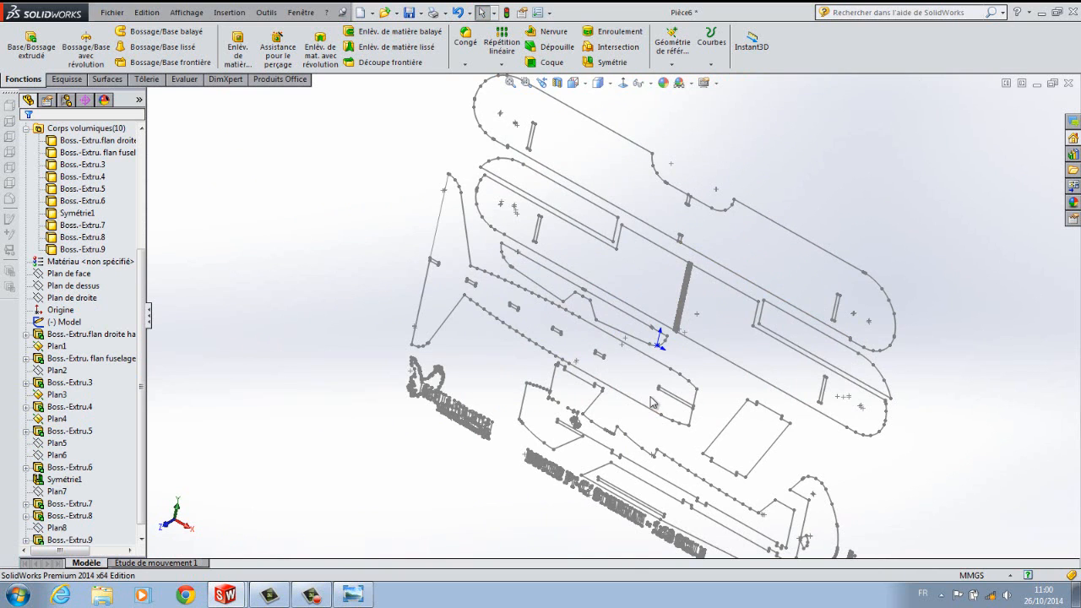
{"action": "scroll", "coordinate": [701, 402], "scroll_direction": "down", "scroll_amount": 5}
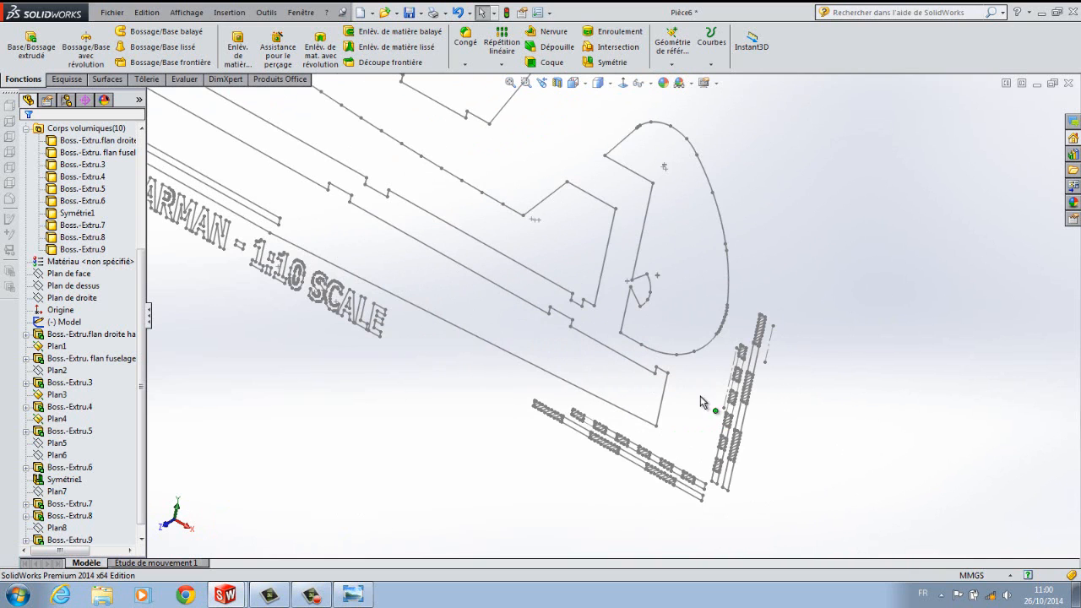
{"action": "right_click", "coordinate": [644, 257]}
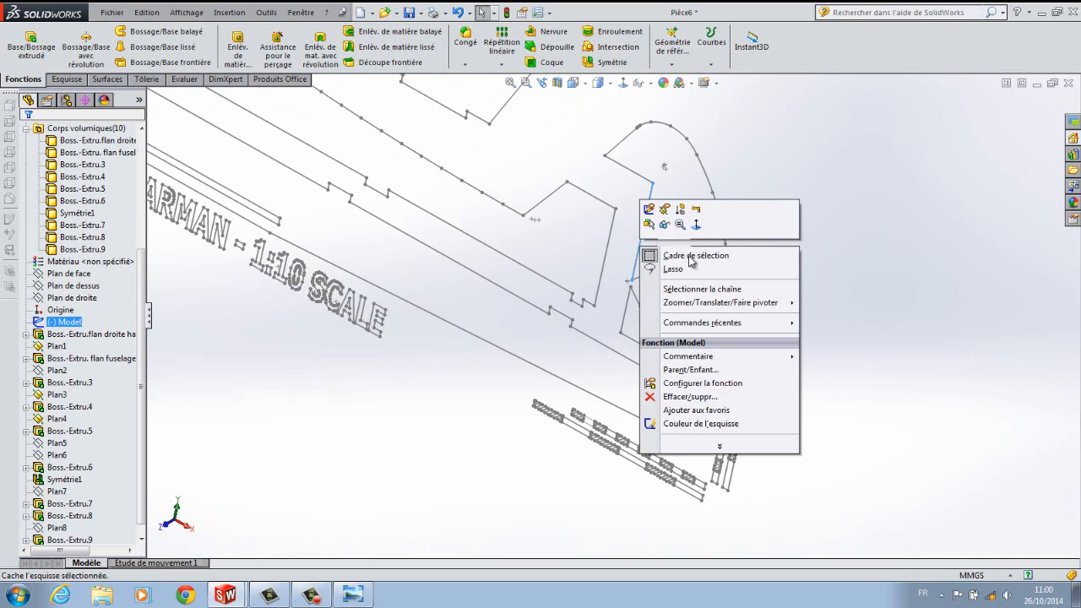
{"action": "left_click", "coordinate": [695, 291]}
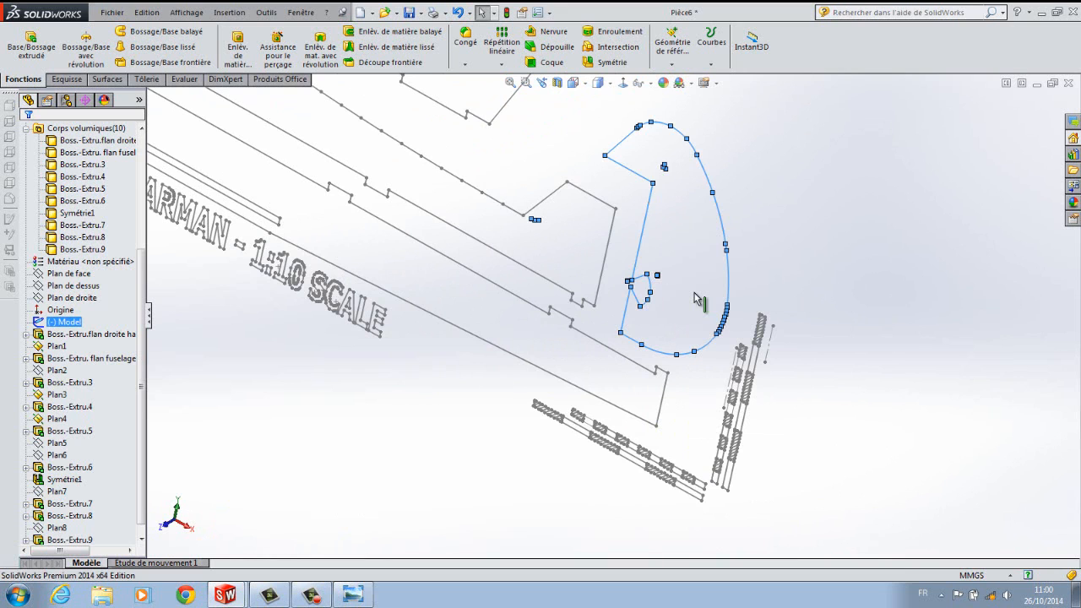
{"action": "left_click", "coordinate": [895, 293]}
{"action": "key", "text": "f"}
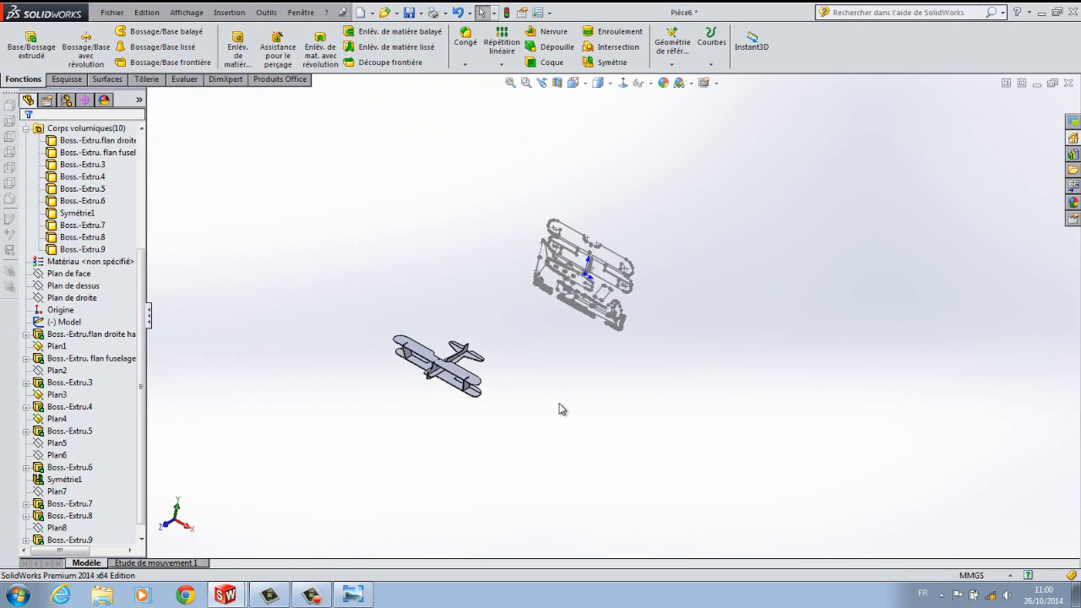
Examine the reference planes against the biplane to identify the vertical one along the fuselage centreline for the rudder.
{"action": "middle_click_drag", "start_coordinate": [558, 408], "coordinate": [459, 405]}
{"action": "key", "text": "Escape"}
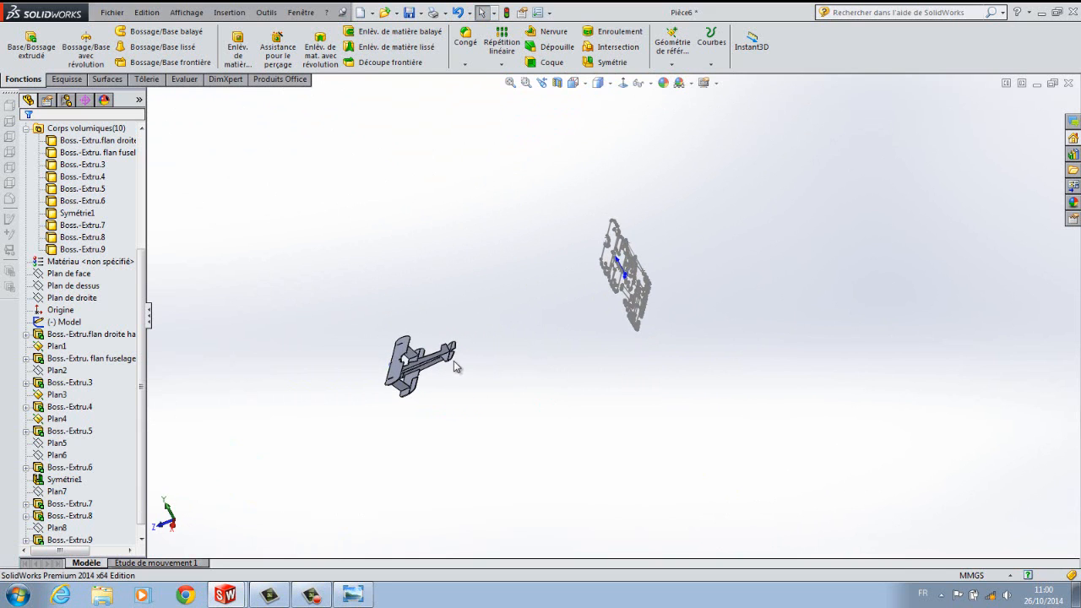
{"action": "scroll", "coordinate": [456, 369], "scroll_direction": "down", "scroll_amount": 5}
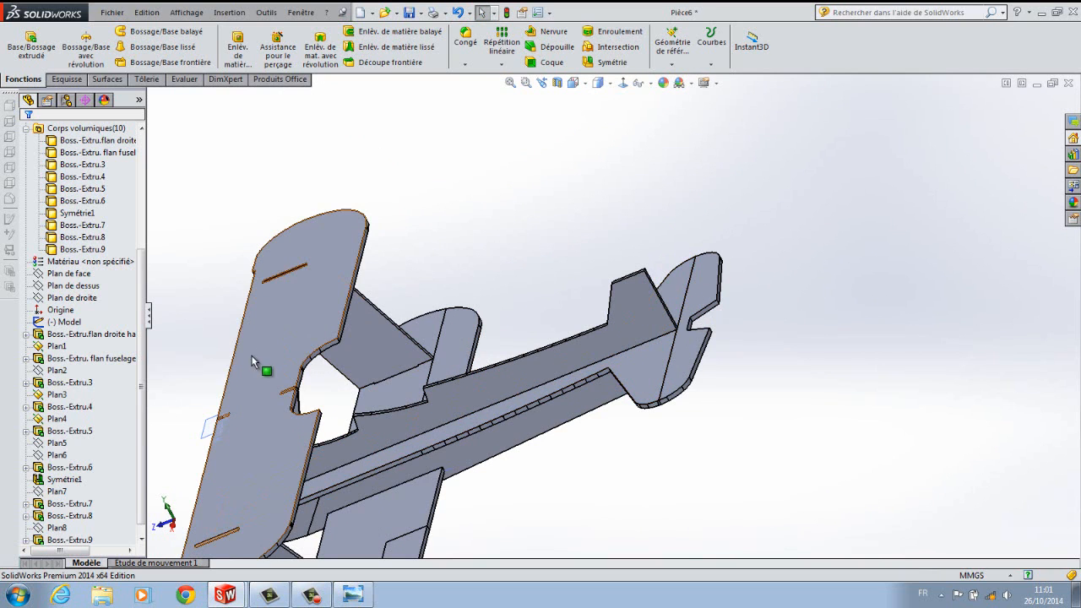
{"action": "left_click", "coordinate": [66, 496]}
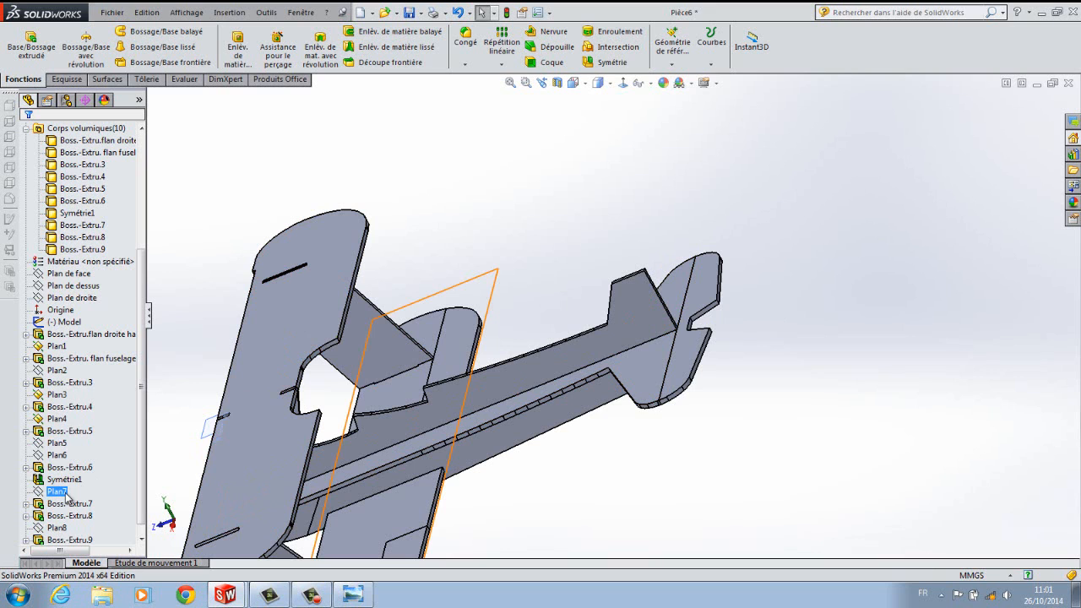
{"action": "left_click", "coordinate": [61, 456]}
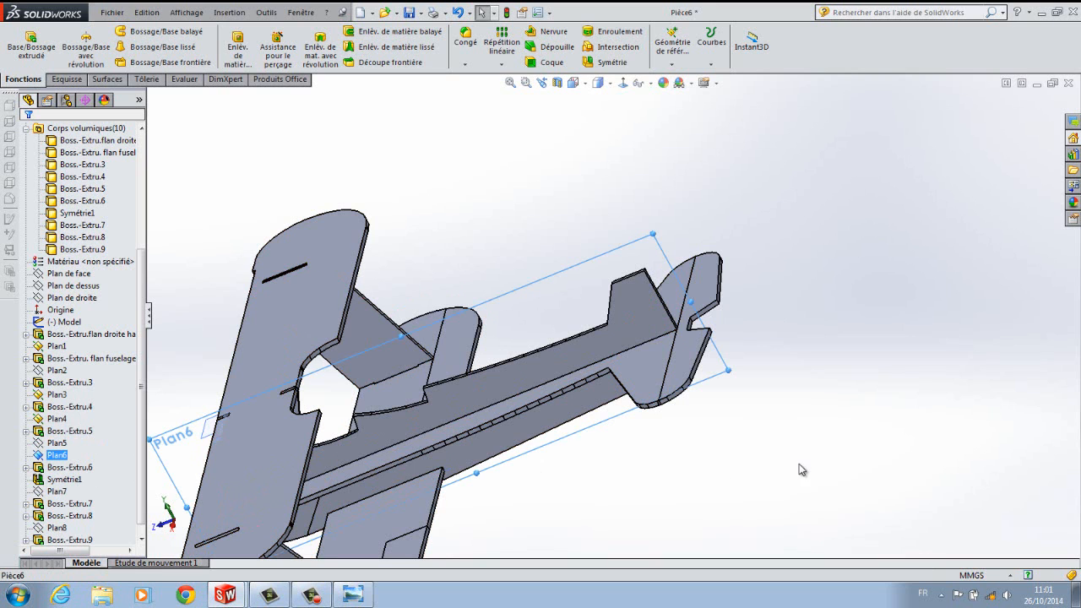
{"action": "middle_click_drag", "start_coordinate": [847, 435], "coordinate": [798, 502]}
{"action": "scroll", "coordinate": [836, 471], "scroll_direction": "up", "scroll_amount": 6}
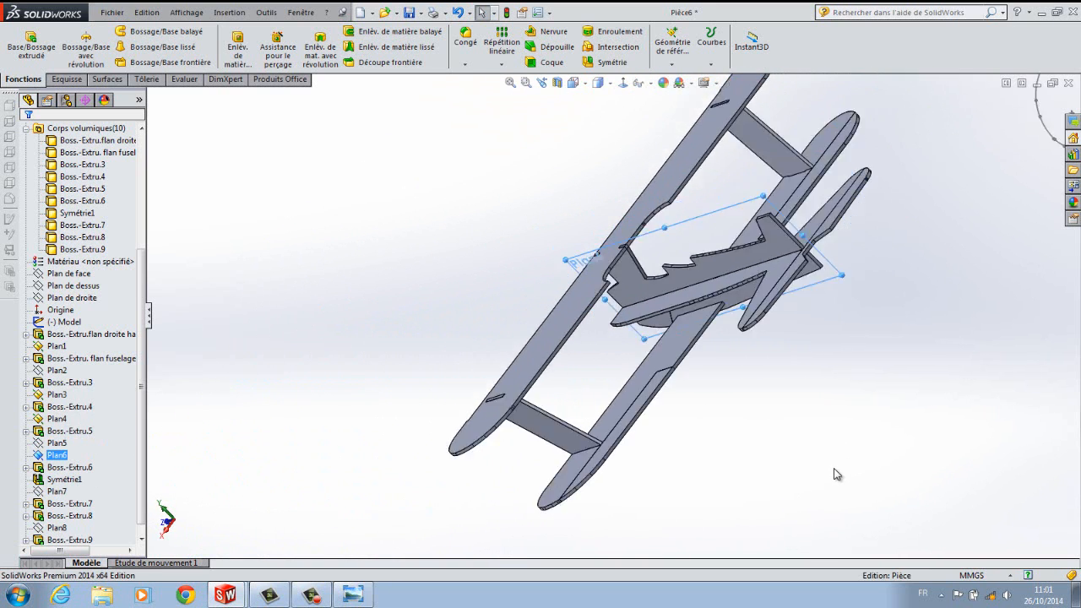
{"action": "middle_click_drag", "start_coordinate": [812, 346], "coordinate": [760, 287]}
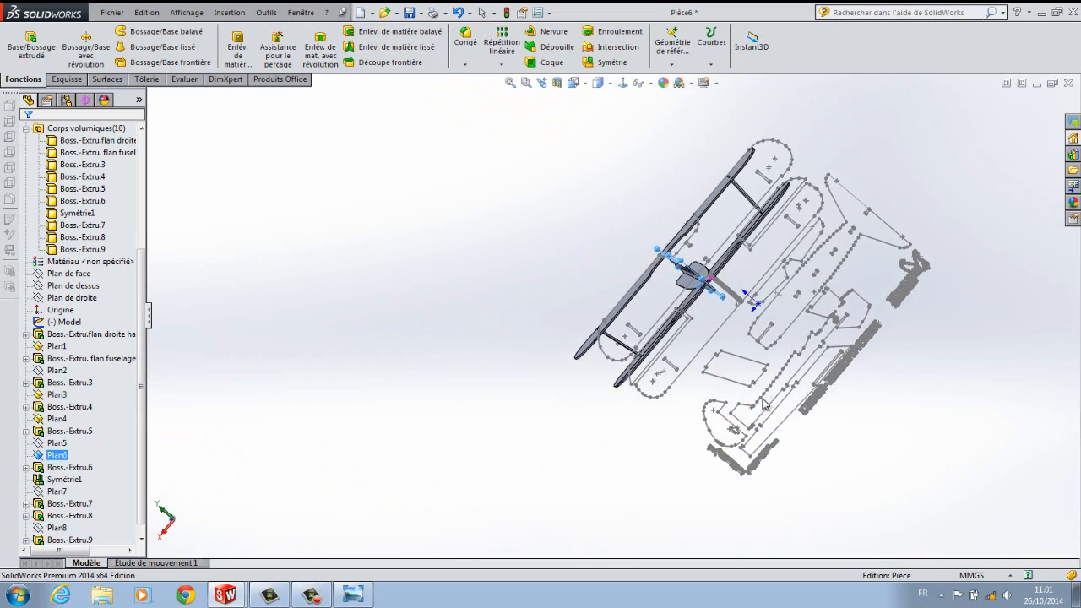
{"action": "scroll", "coordinate": [548, 337], "scroll_direction": "down", "scroll_amount": 5}
{"action": "scroll", "coordinate": [414, 410], "scroll_direction": "up", "scroll_amount": 8}
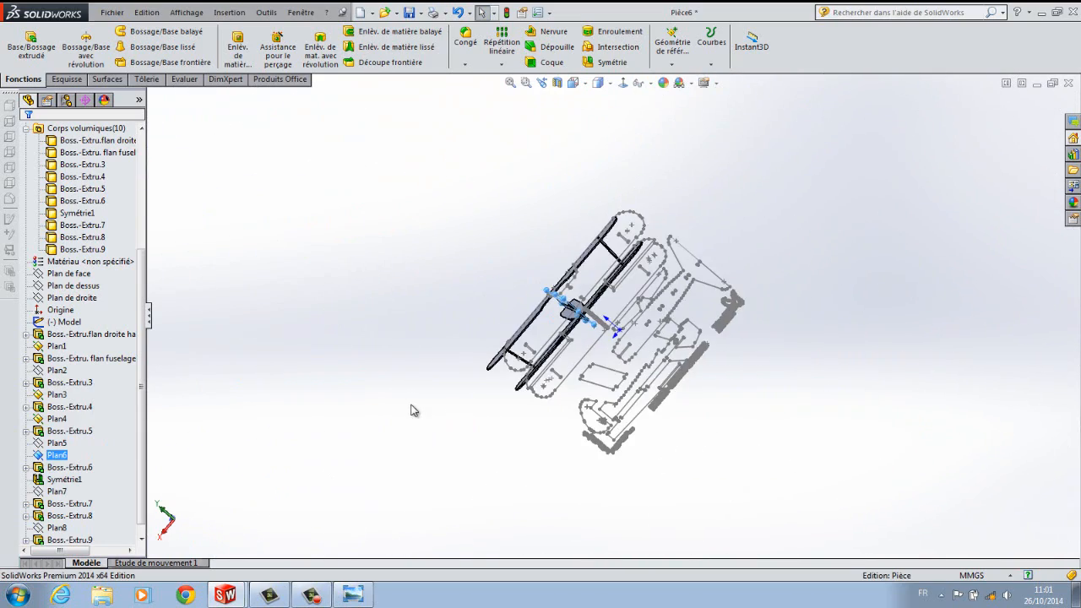
{"action": "middle_click_drag", "start_coordinate": [429, 472], "coordinate": [531, 405]}
{"action": "scroll", "coordinate": [521, 338], "scroll_direction": "down", "scroll_amount": 5}
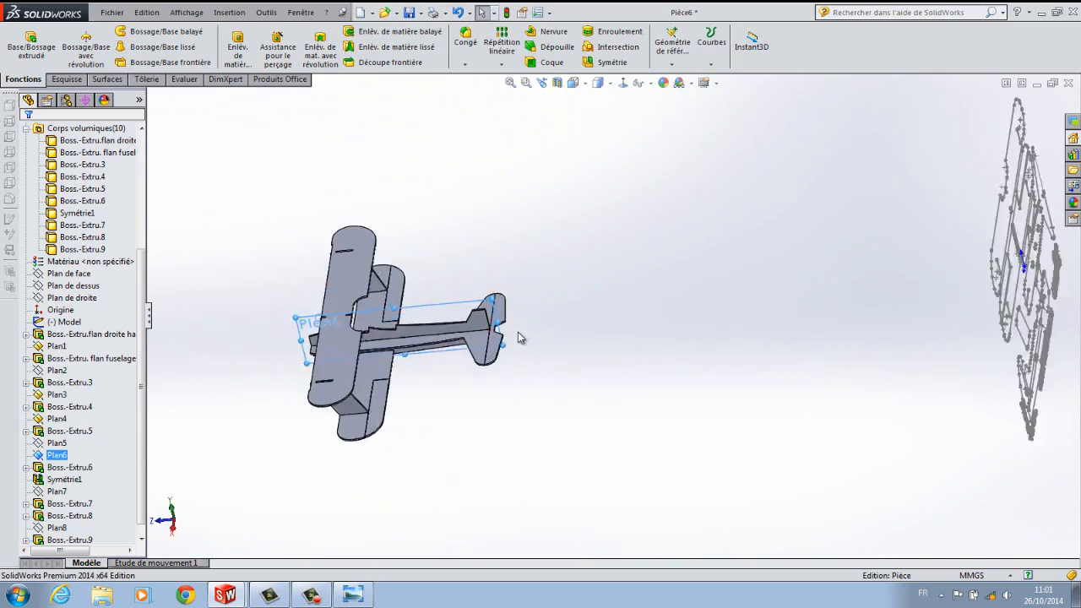
Start a sketch on Plan6 and paste the copied rudder outline into it.
{"action": "right_click", "coordinate": [61, 460]}
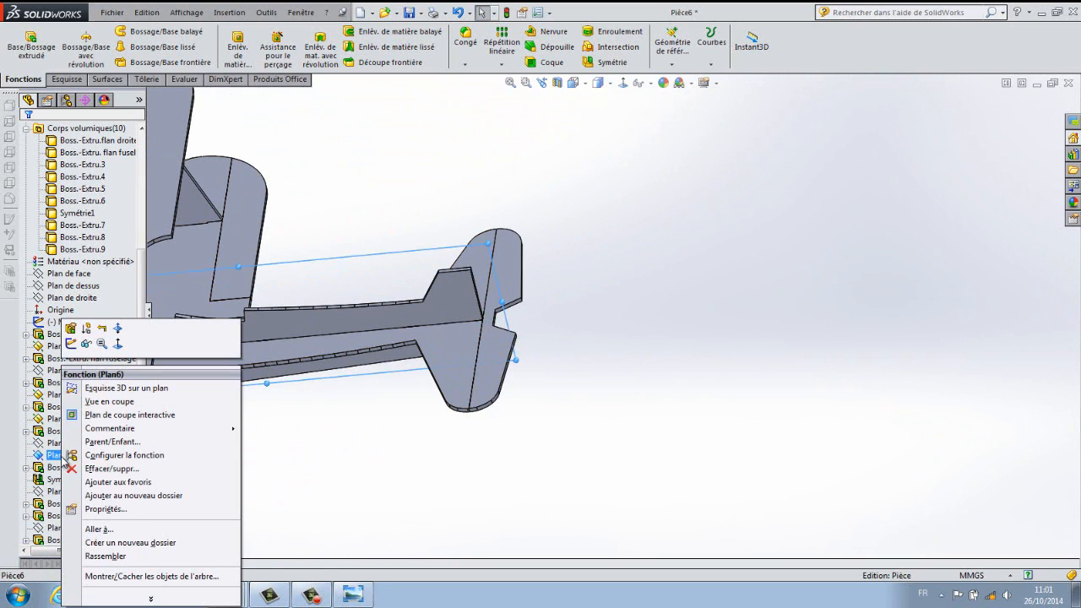
{"action": "left_click", "coordinate": [71, 344]}
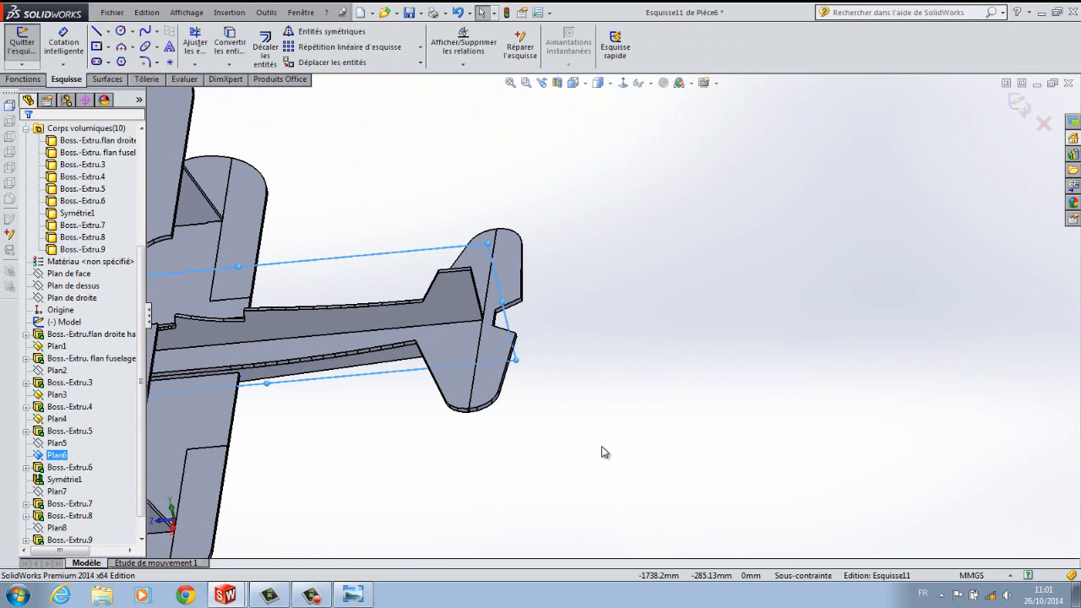
{"action": "key", "text": "ctrl+v"}
{"action": "scroll", "coordinate": [601, 446], "scroll_direction": "up", "scroll_amount": 9}
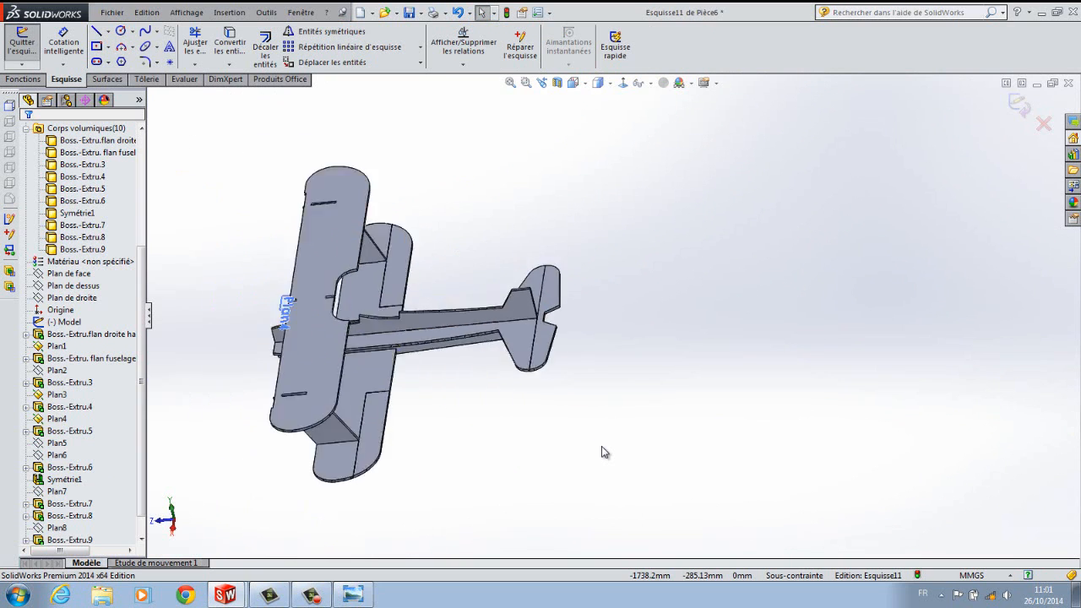
{"action": "scroll", "coordinate": [799, 304], "scroll_direction": "down", "scroll_amount": 6}
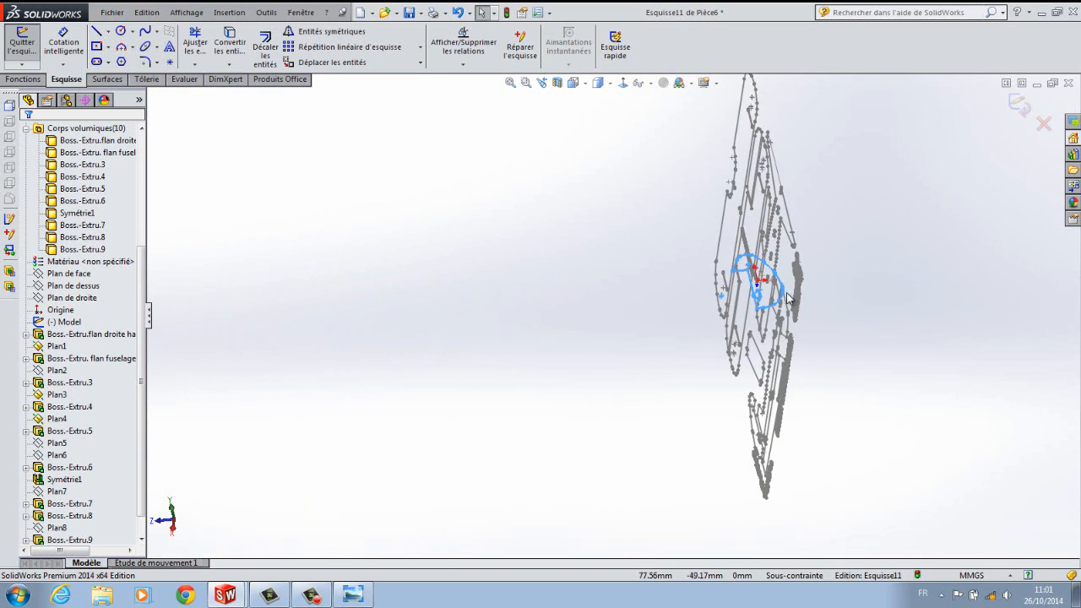
Move the pasted rudder outline from its inner notch corner onto the upper rear corner of the fuselage fin.
{"action": "left_click", "coordinate": [338, 62]}
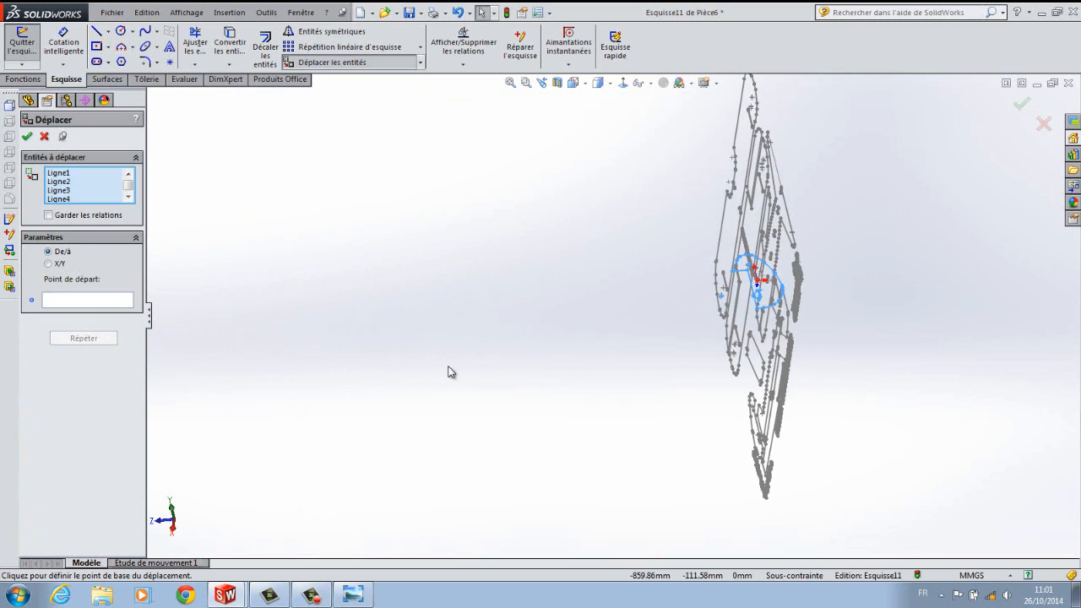
{"action": "scroll", "coordinate": [462, 395], "scroll_direction": "up", "scroll_amount": 5}
{"action": "scroll", "coordinate": [558, 314], "scroll_direction": "down", "scroll_amount": 5}
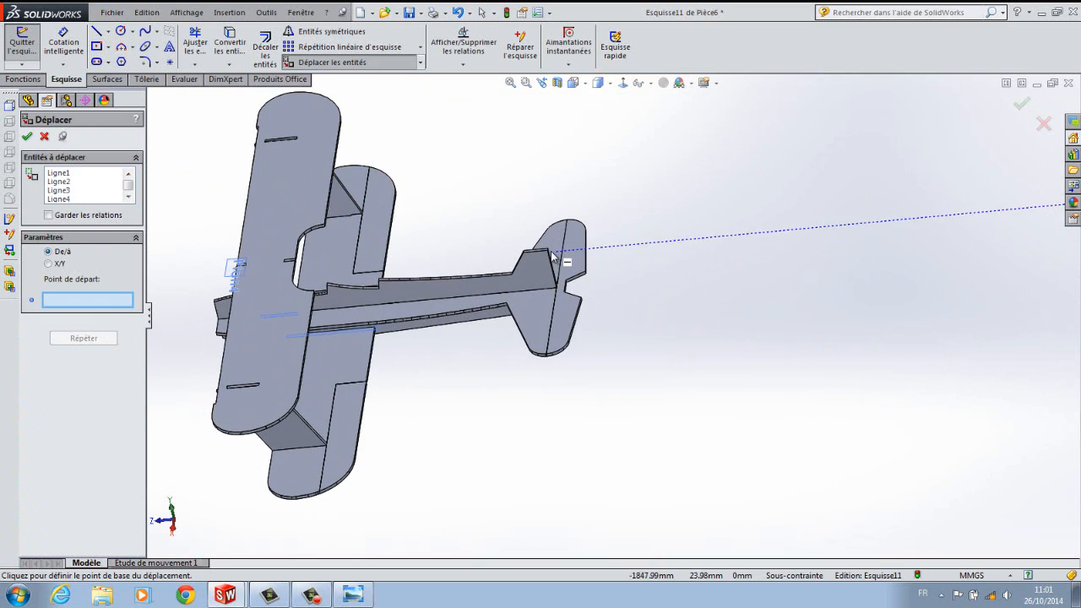
{"action": "scroll", "coordinate": [572, 321], "scroll_direction": "down", "scroll_amount": 5}
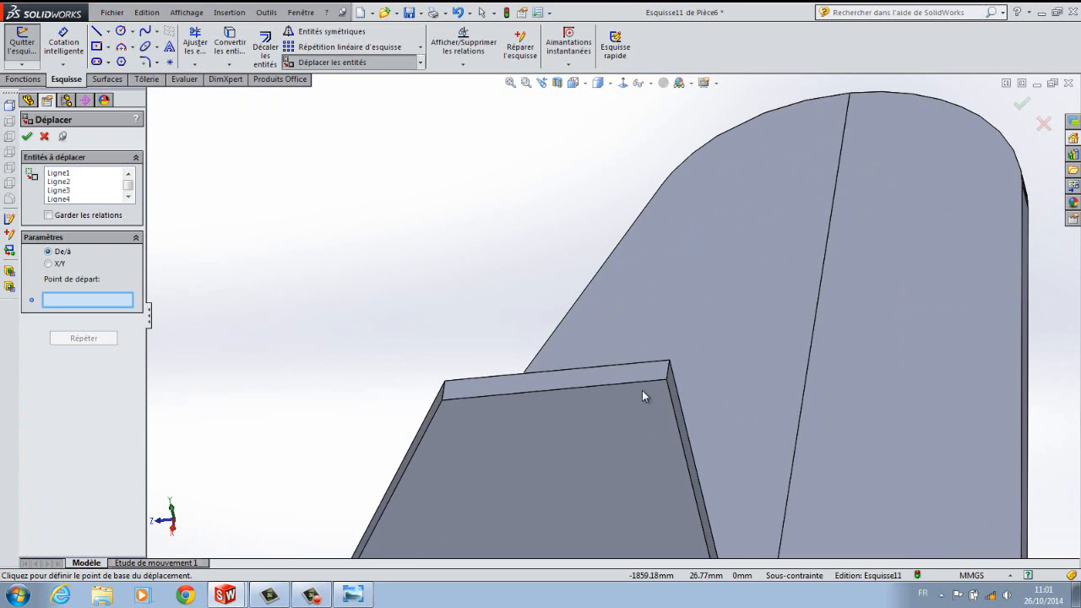
{"action": "scroll", "coordinate": [642, 391], "scroll_direction": "up", "scroll_amount": 10}
{"action": "scroll", "coordinate": [744, 316], "scroll_direction": "up", "scroll_amount": 5}
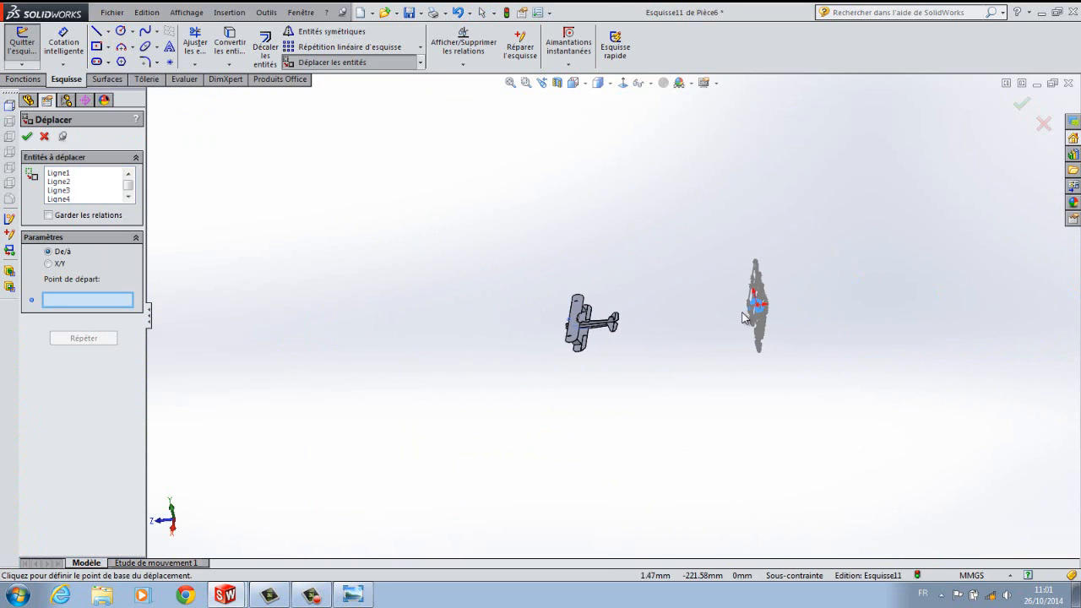
{"action": "left_click", "coordinate": [624, 84]}
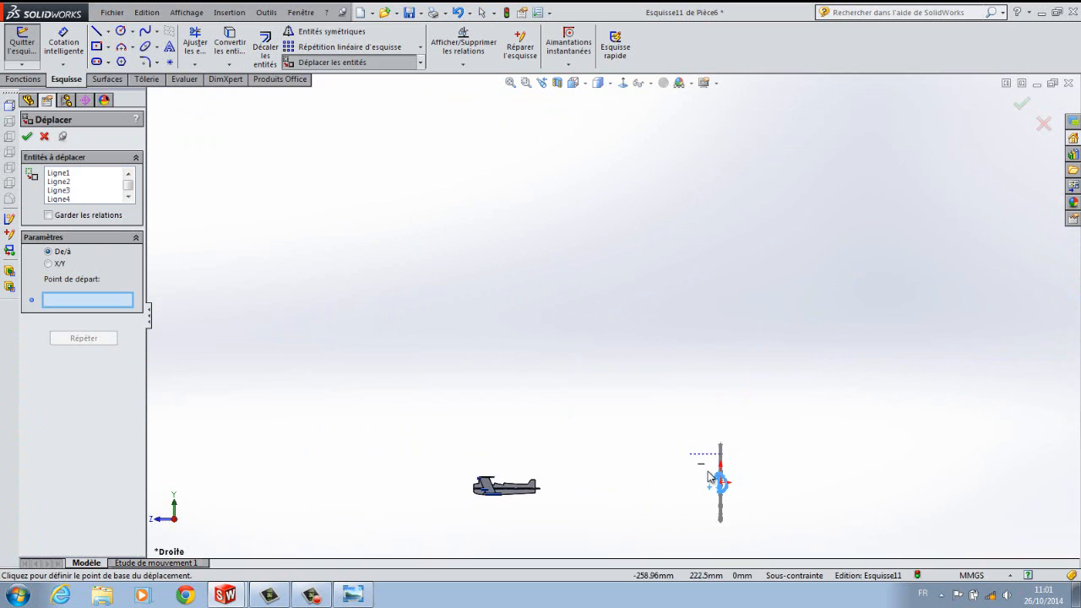
{"action": "scroll", "coordinate": [698, 456], "scroll_direction": "down", "scroll_amount": 6}
{"action": "scroll", "coordinate": [639, 380], "scroll_direction": "down", "scroll_amount": 6}
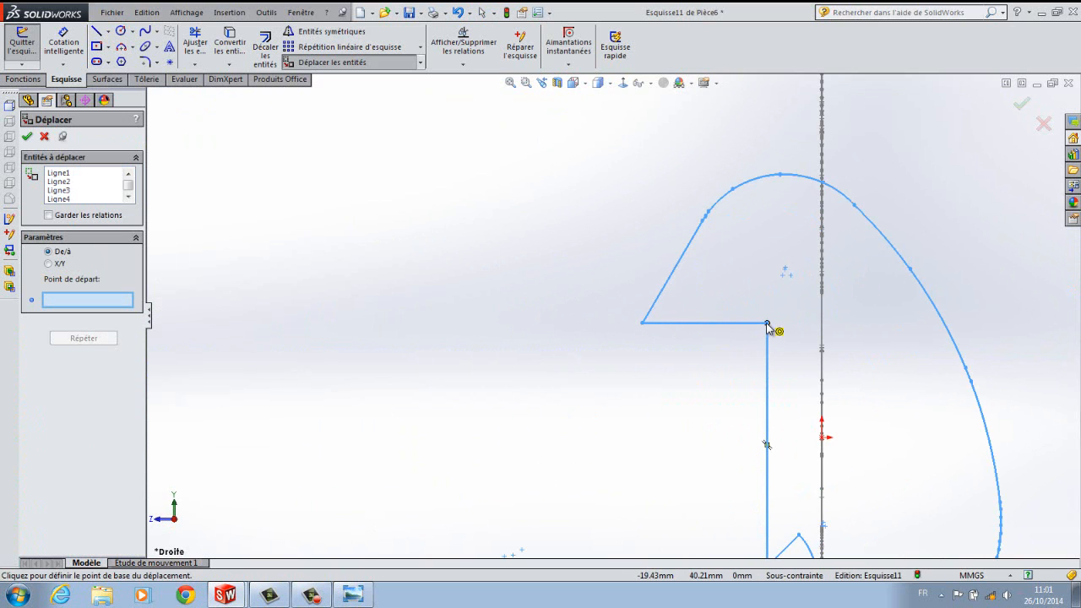
{"action": "left_click", "coordinate": [766, 323]}
{"action": "scroll", "coordinate": [461, 349], "scroll_direction": "up", "scroll_amount": 10}
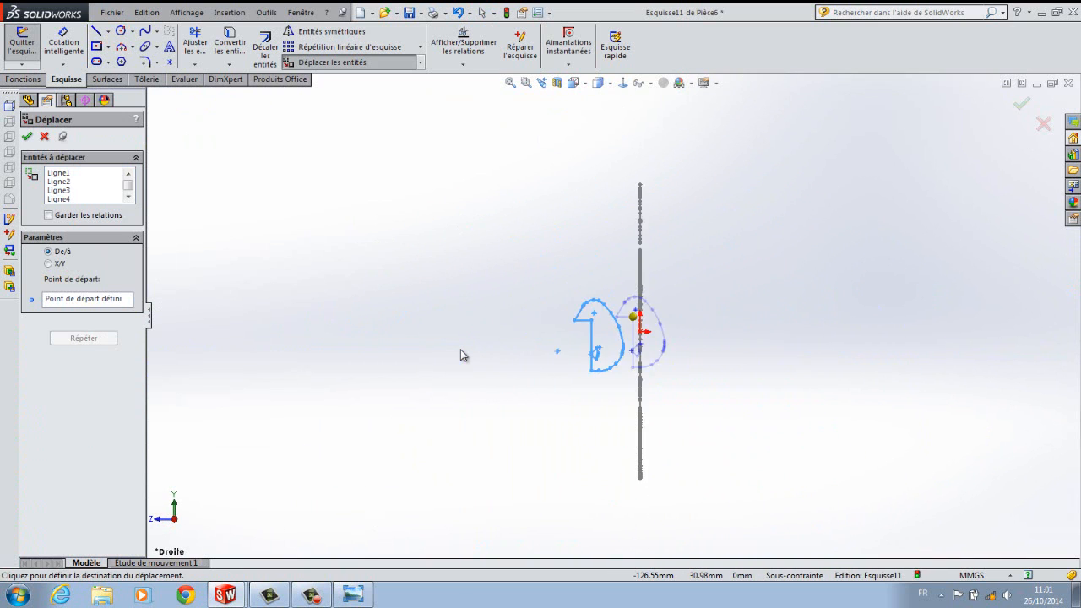
{"action": "scroll", "coordinate": [457, 342], "scroll_direction": "down", "scroll_amount": 10}
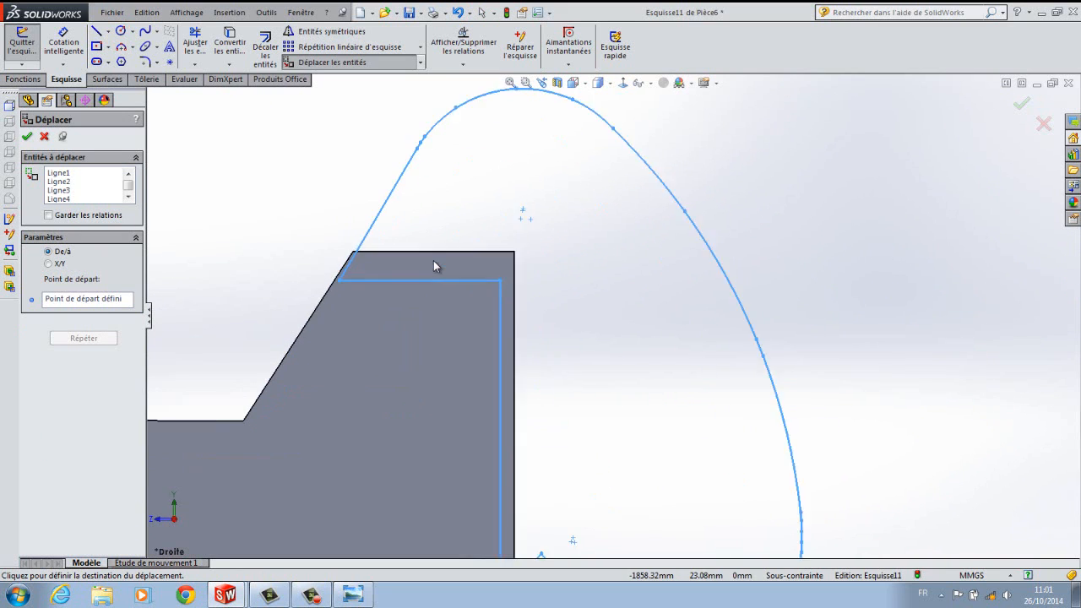
{"action": "left_click", "coordinate": [572, 255]}
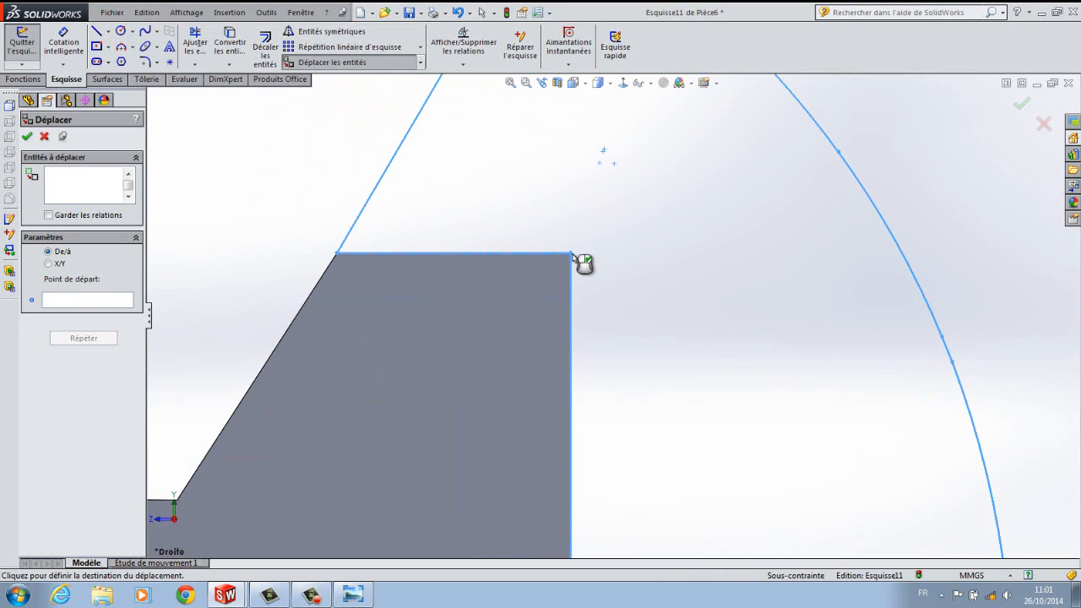
{"action": "key", "text": "Escape"}
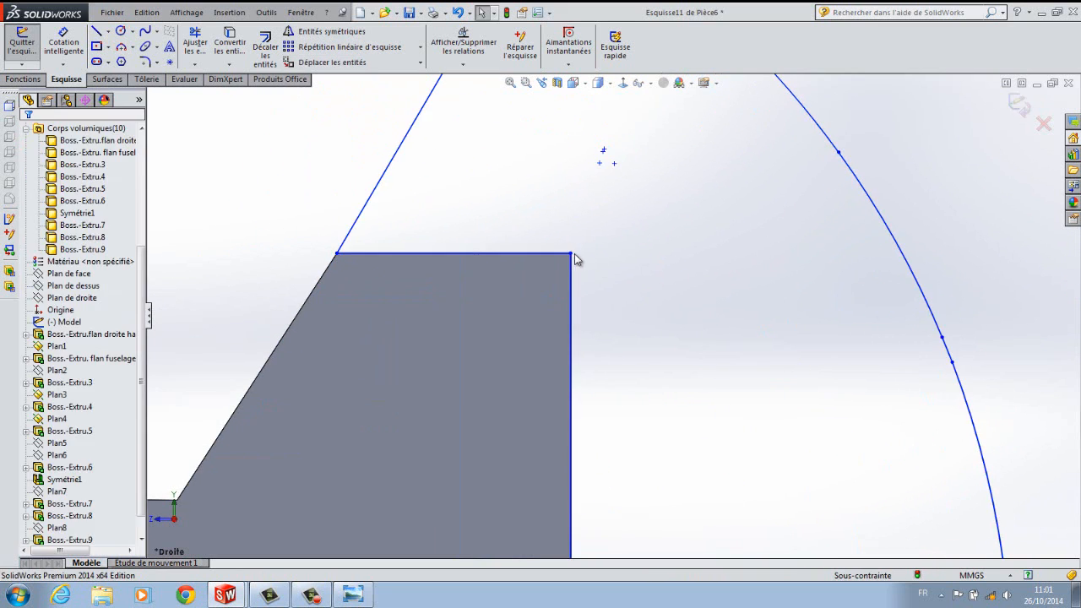
Extrude the rudder outline 6 mm with the mid-plane option as a separate body, without merging the result.
{"action": "scroll", "coordinate": [688, 304], "scroll_direction": "up", "scroll_amount": 5}
{"action": "middle_click_drag", "start_coordinate": [752, 300], "coordinate": [780, 326]}
{"action": "scroll", "coordinate": [780, 327], "scroll_direction": "up", "scroll_amount": 5}
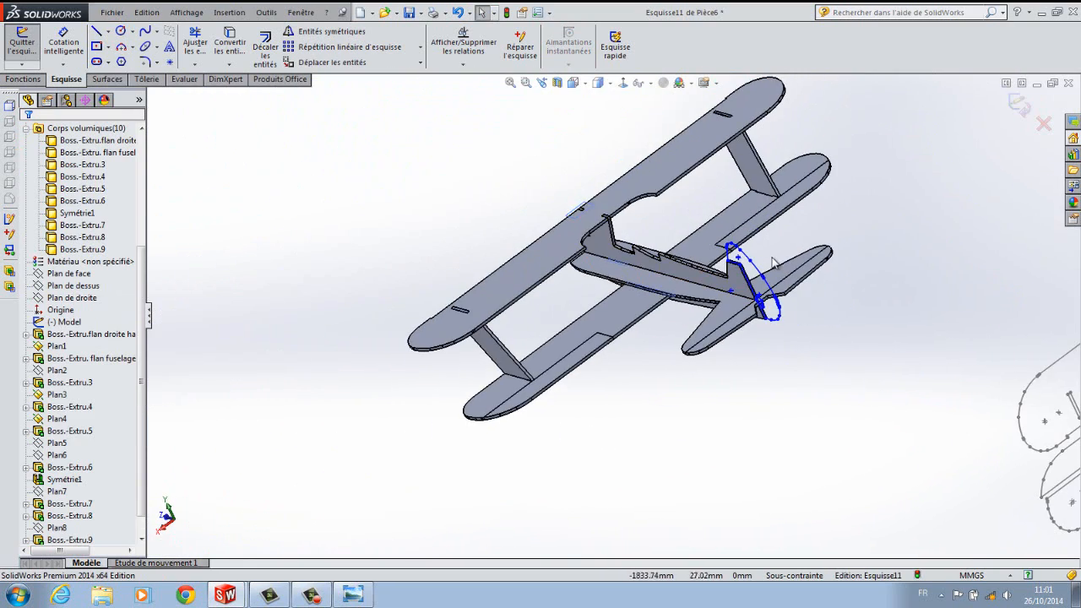
{"action": "middle_click_drag", "start_coordinate": [856, 330], "coordinate": [810, 365]}
{"action": "scroll", "coordinate": [828, 249], "scroll_direction": "down", "scroll_amount": 10}
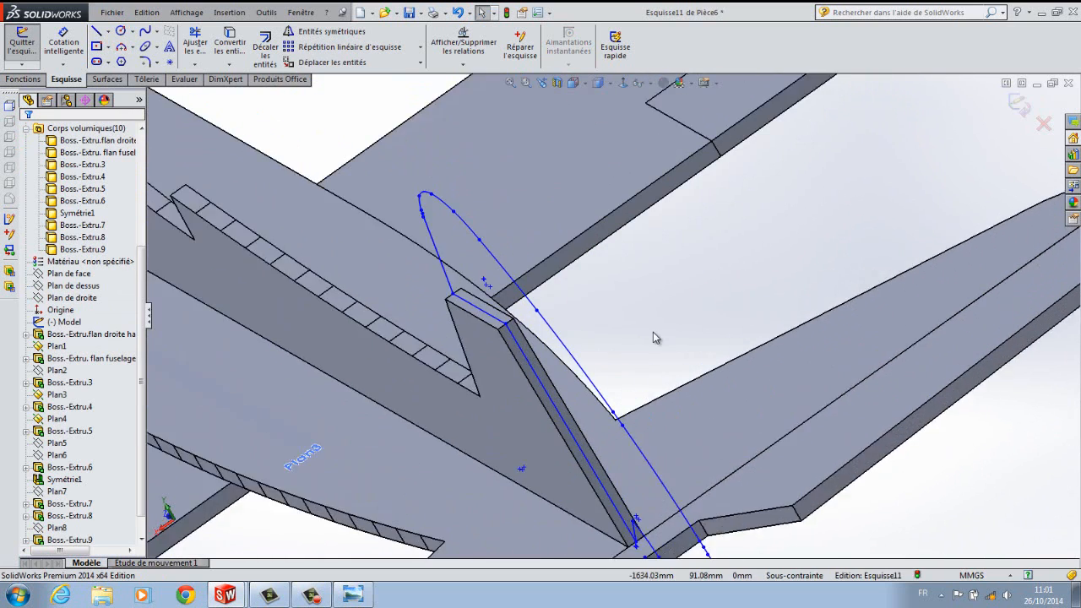
{"action": "left_click", "coordinate": [23, 79]}
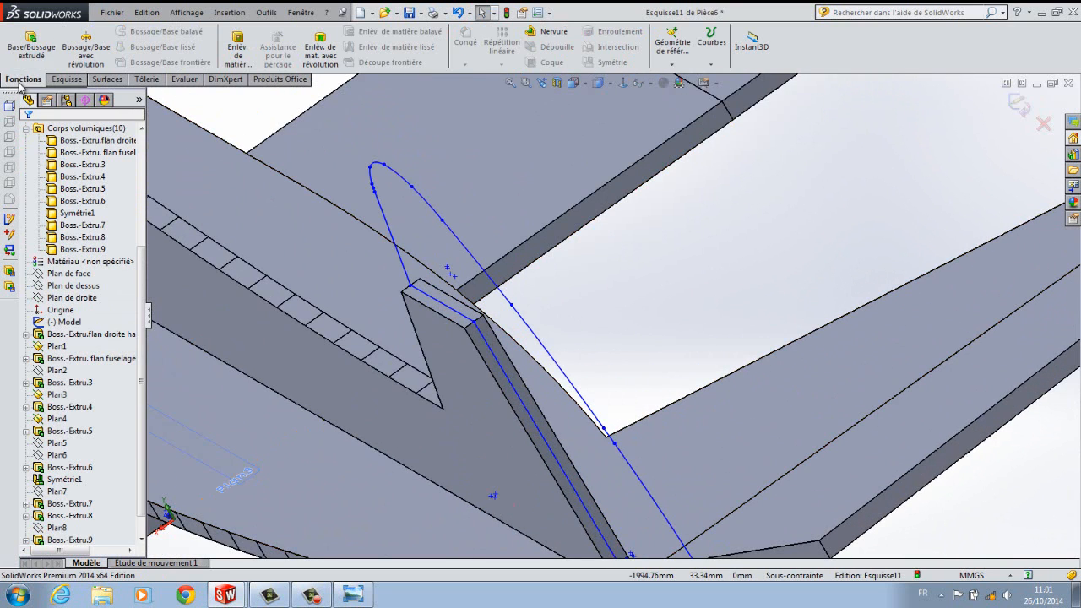
{"action": "left_click", "coordinate": [30, 44]}
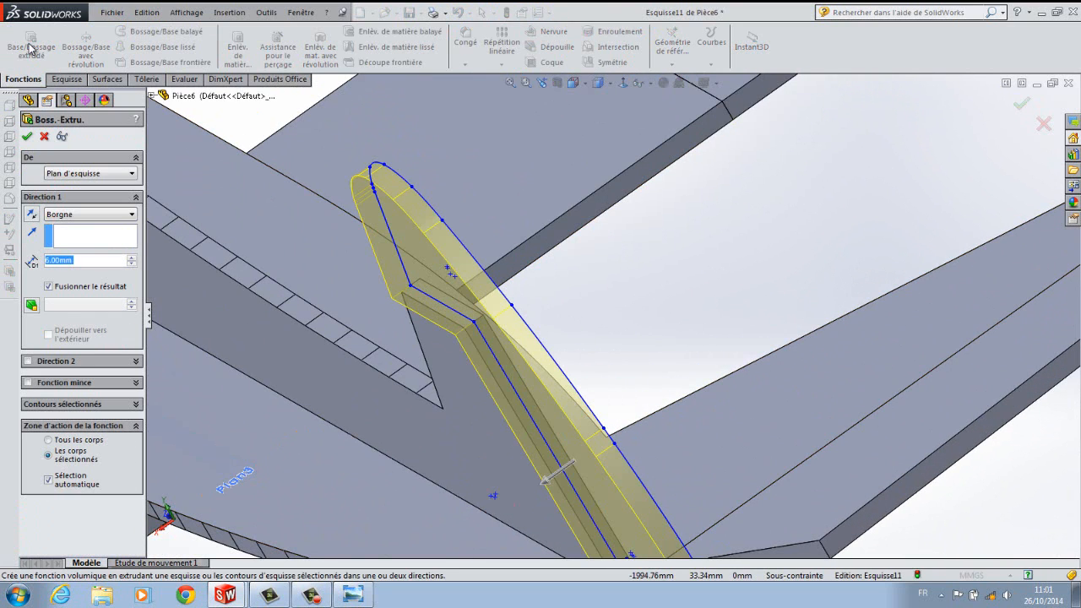
{"action": "left_click", "coordinate": [32, 217]}
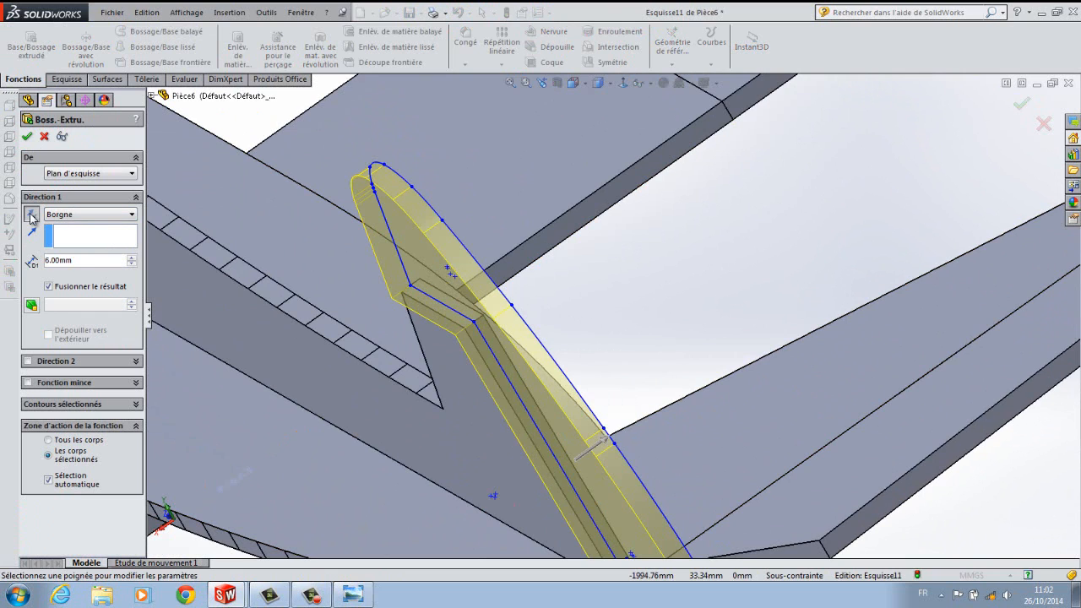
{"action": "left_click", "coordinate": [132, 215]}
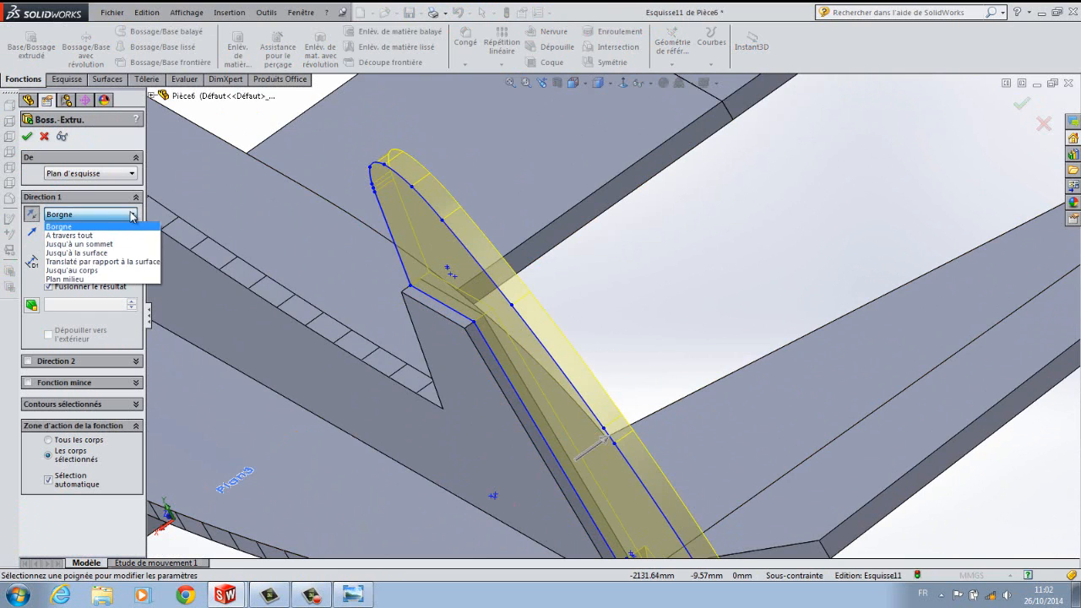
{"action": "left_click", "coordinate": [66, 278]}
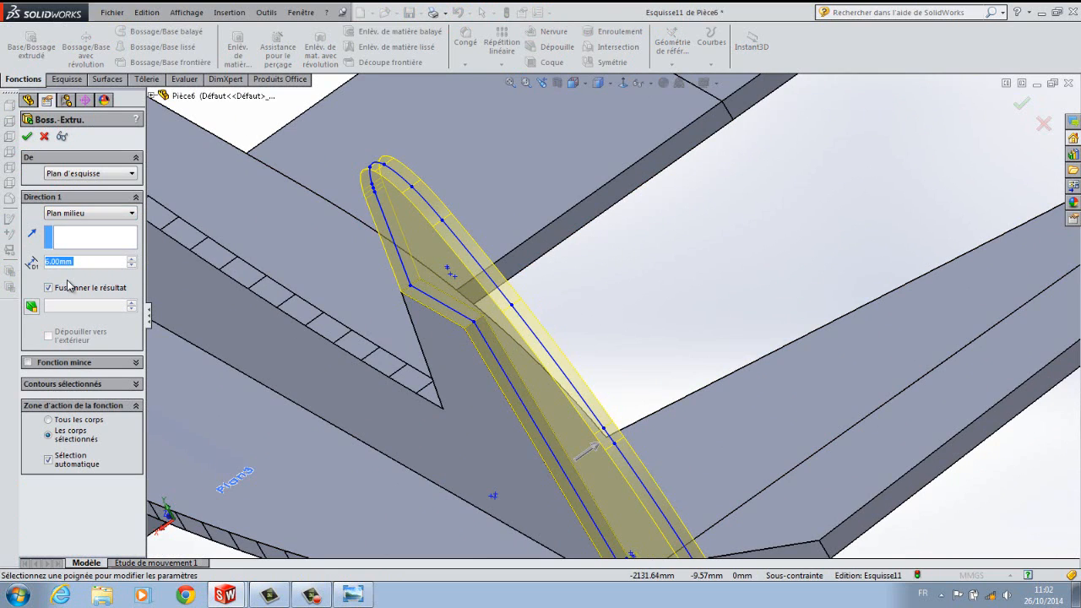
{"action": "left_click", "coordinate": [49, 288]}
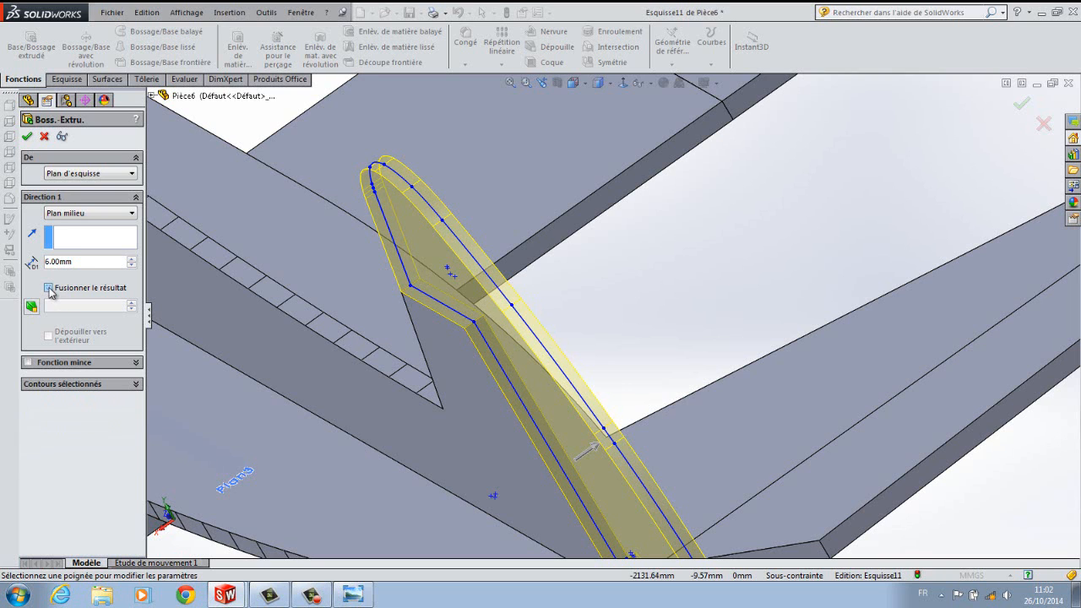
{"action": "left_click", "coordinate": [27, 136]}
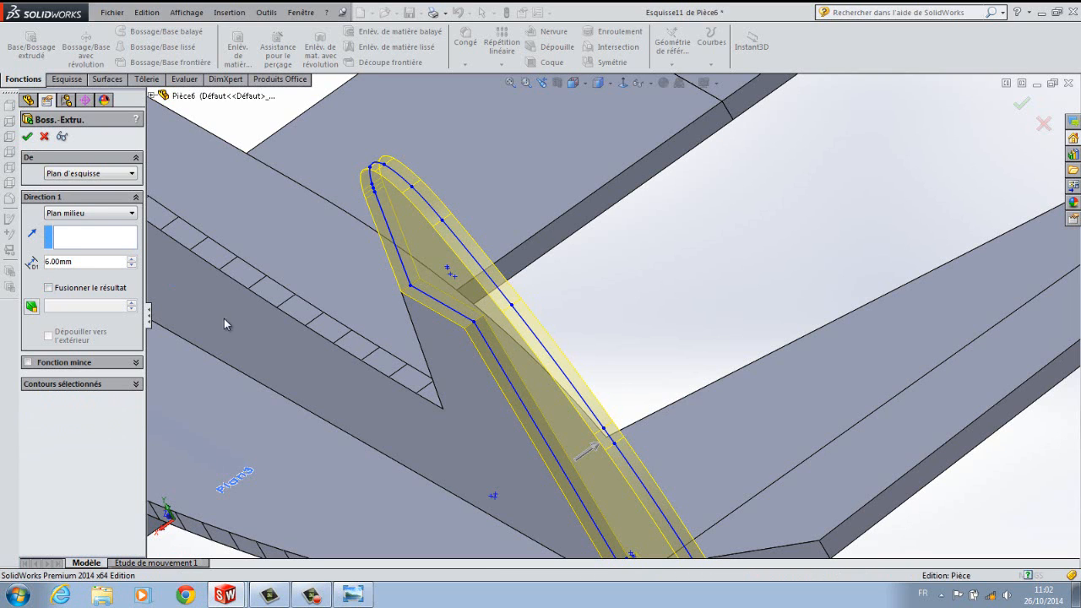
Examine the assembled biplane from several angles, checking the fit of the rudder on the tail.
{"action": "scroll", "coordinate": [243, 328], "scroll_direction": "up", "scroll_amount": 9}
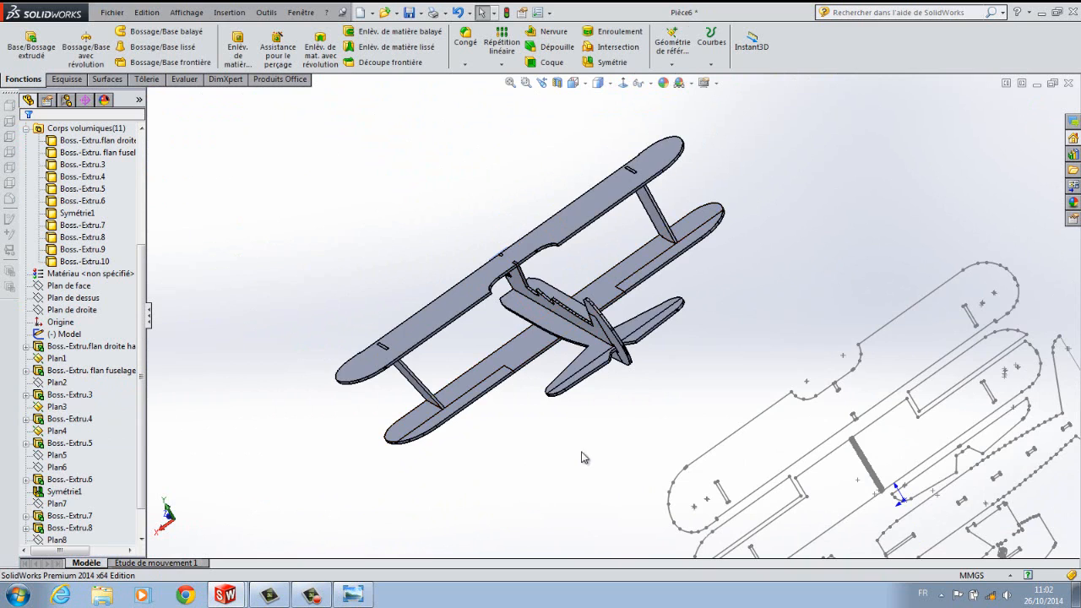
{"action": "mouse_move", "coordinate": [581, 454]}
{"action": "middle_mouse_down"}
{"action": "mouse_move", "coordinate": [635, 364]}
{"action": "mouse_move", "coordinate": [630, 400]}
{"action": "mouse_move", "coordinate": [639, 383]}
{"action": "mouse_move", "coordinate": [666, 417]}
{"action": "mouse_move", "coordinate": [667, 384]}
{"action": "middle_mouse_up"}
{"action": "scroll", "coordinate": [635, 403], "scroll_direction": "up", "scroll_amount": 5}
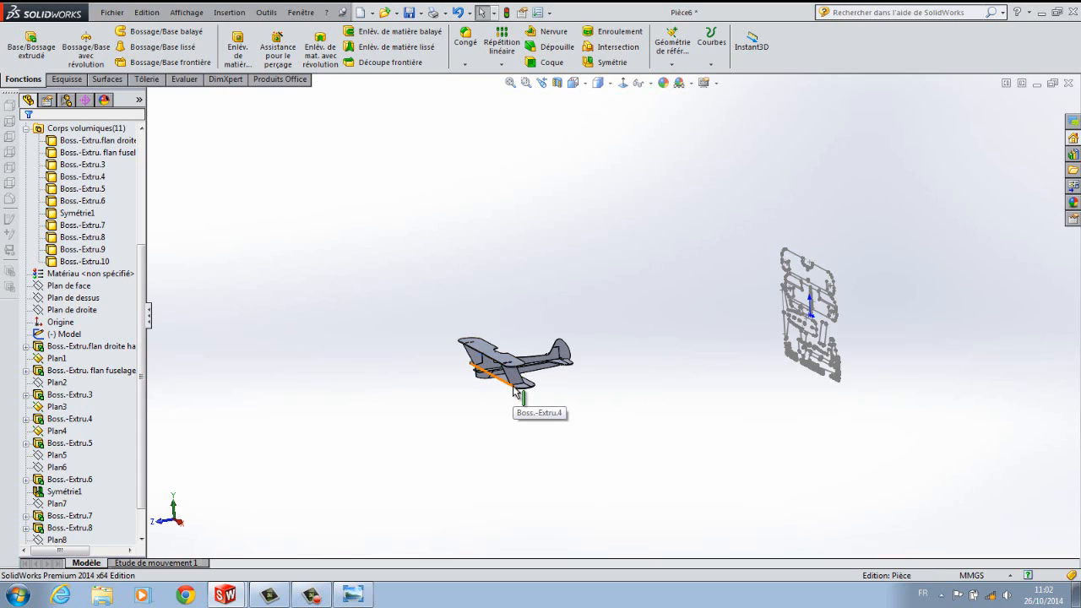
{"action": "scroll", "coordinate": [515, 388], "scroll_direction": "down", "scroll_amount": 5}
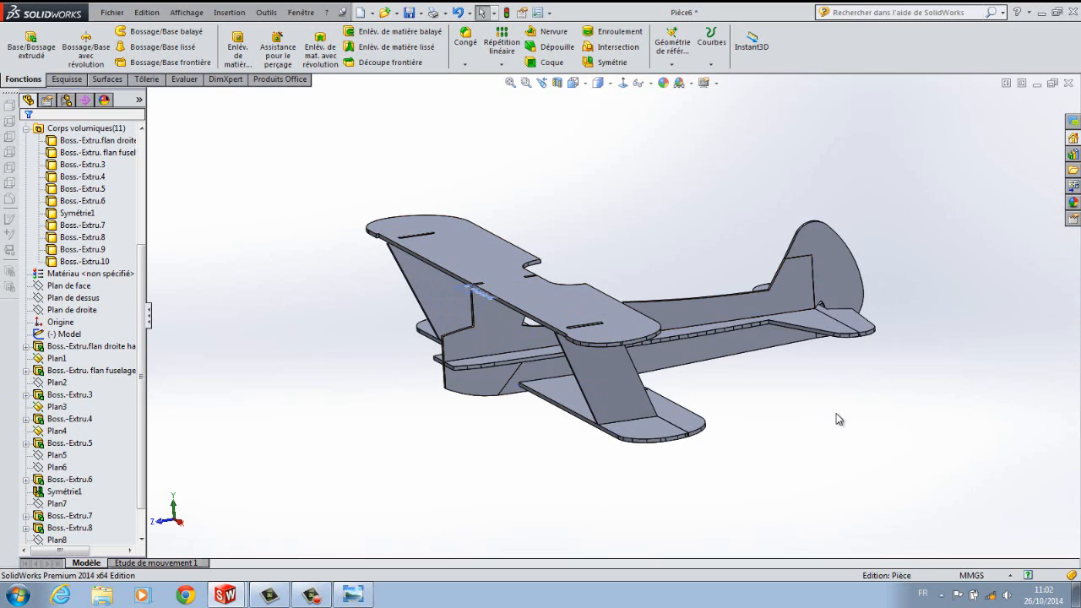
{"action": "middle_click_drag", "start_coordinate": [767, 418], "coordinate": [807, 436]}
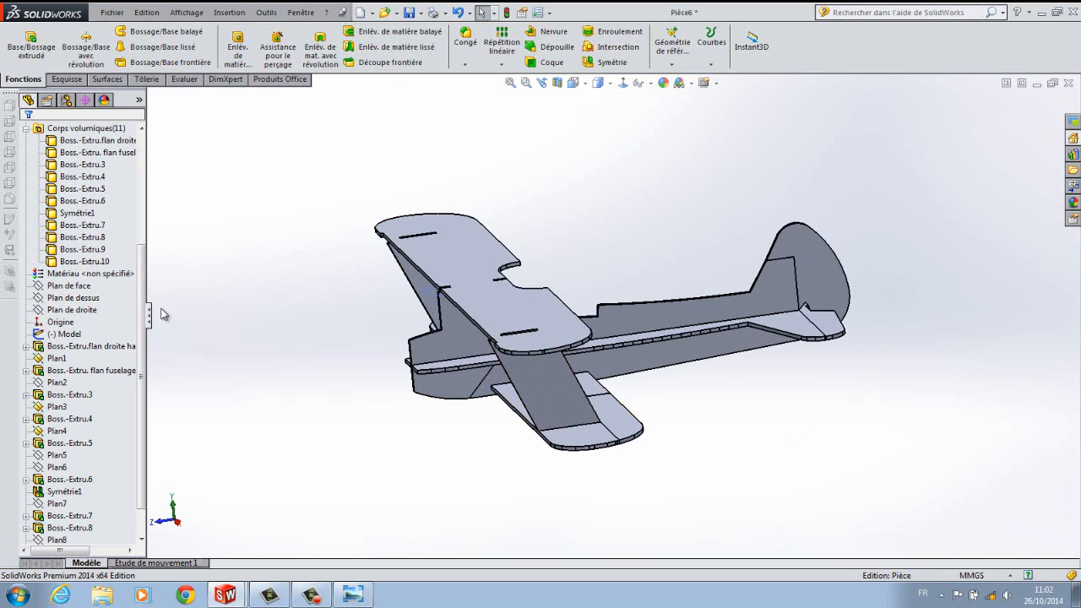
Apply the custom plastic material depron to the whole biplane part.
{"action": "scroll", "coordinate": [140, 302], "scroll_direction": "up", "scroll_amount": 5}
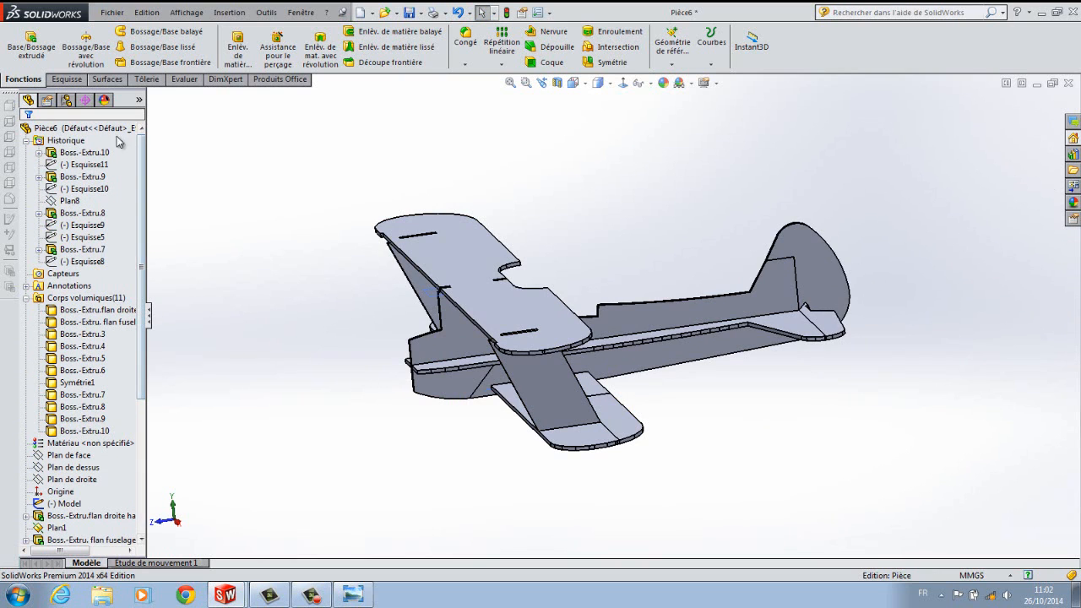
{"action": "left_click", "coordinate": [27, 299]}
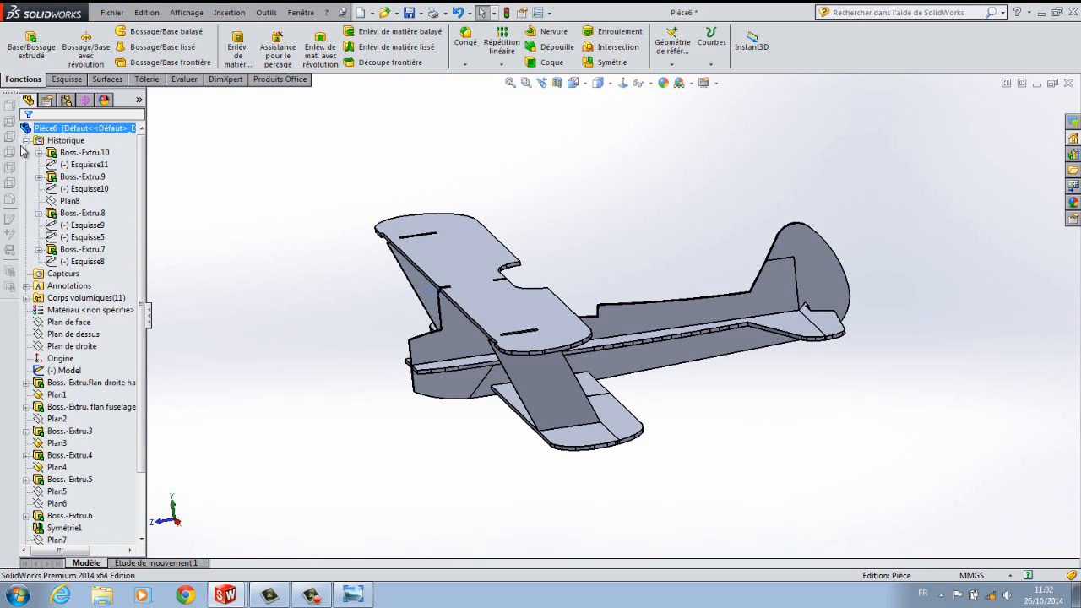
{"action": "left_click", "coordinate": [26, 141]}
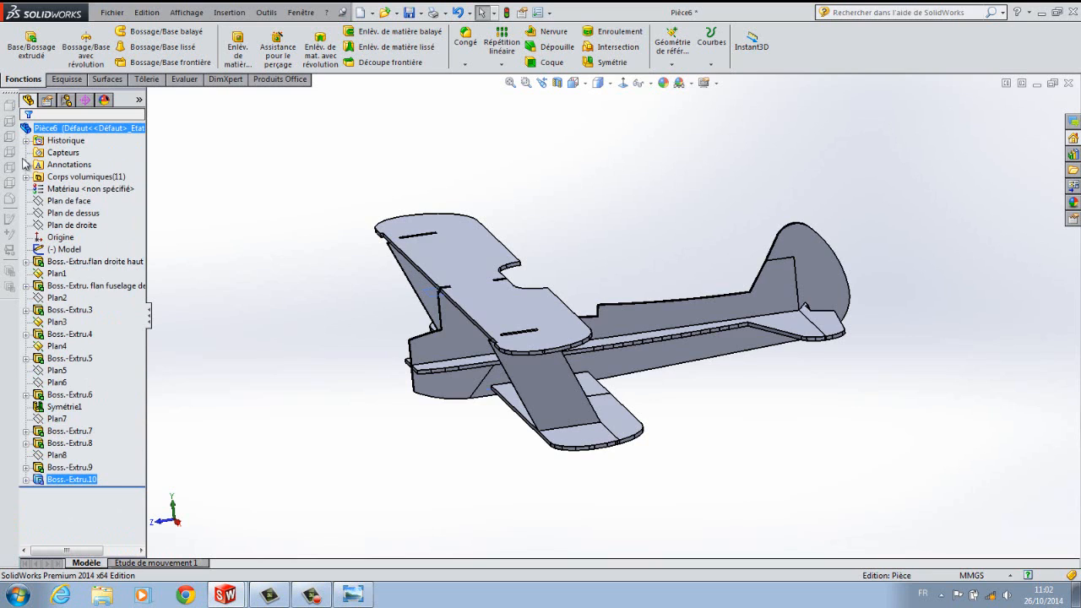
{"action": "right_click", "coordinate": [109, 193]}
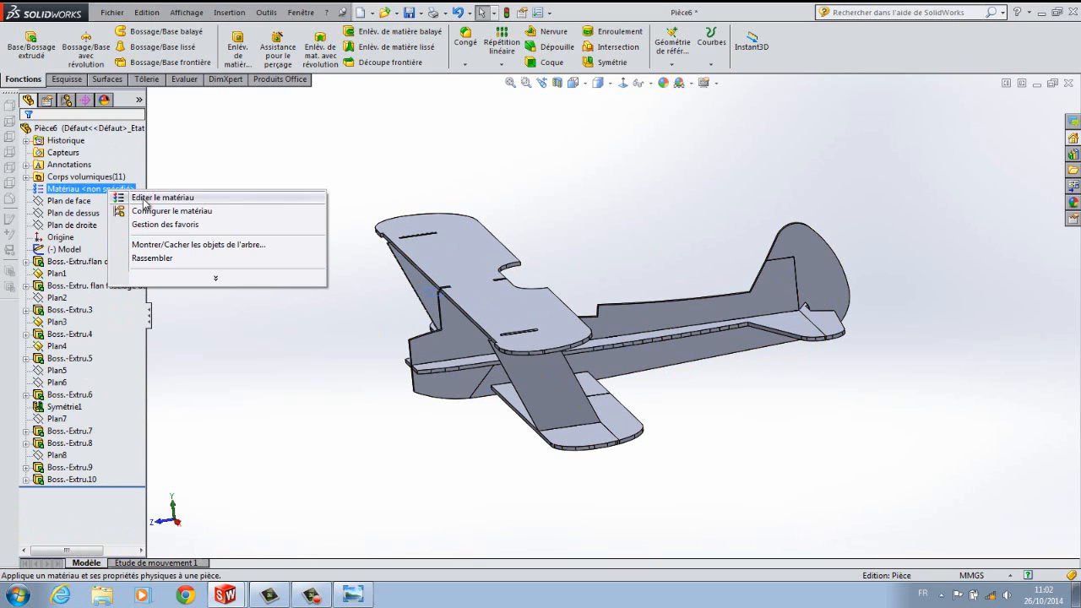
{"action": "left_click", "coordinate": [147, 198]}
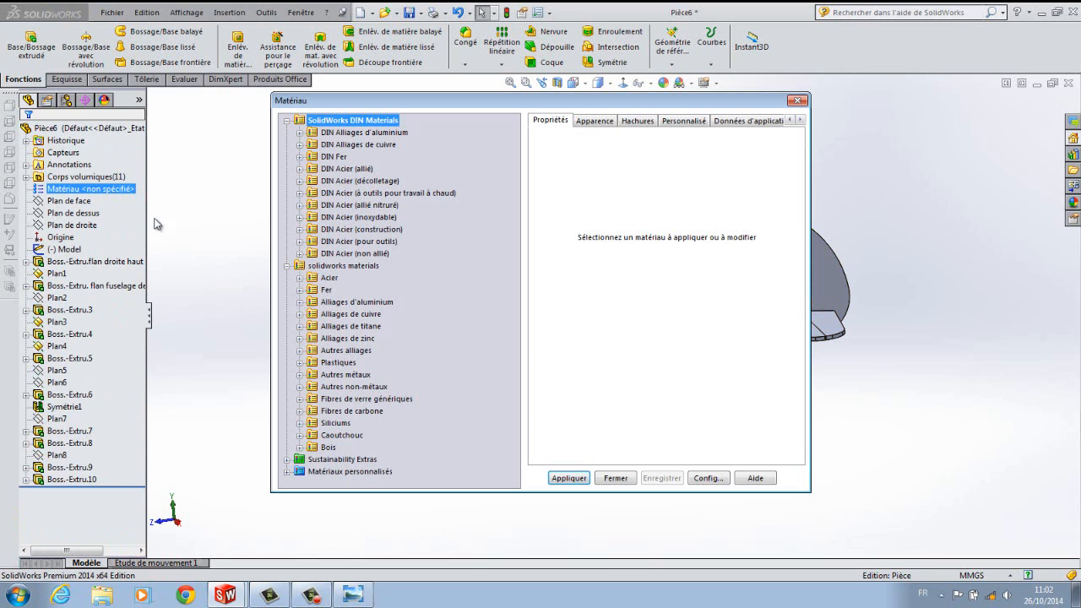
{"action": "left_click", "coordinate": [287, 471]}
{"action": "left_click", "coordinate": [301, 471]}
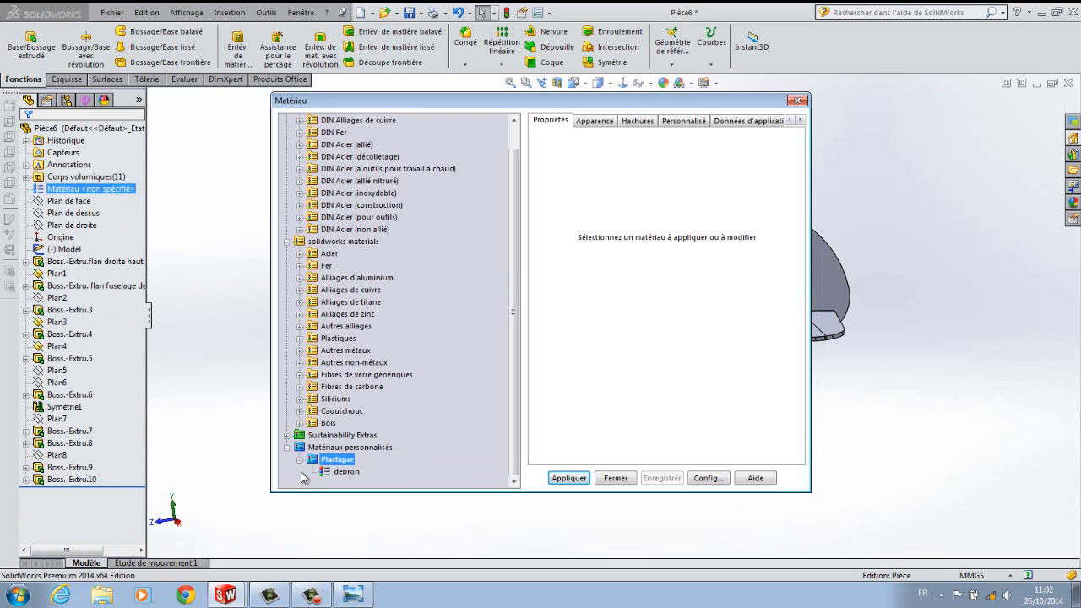
{"action": "left_click", "coordinate": [346, 472]}
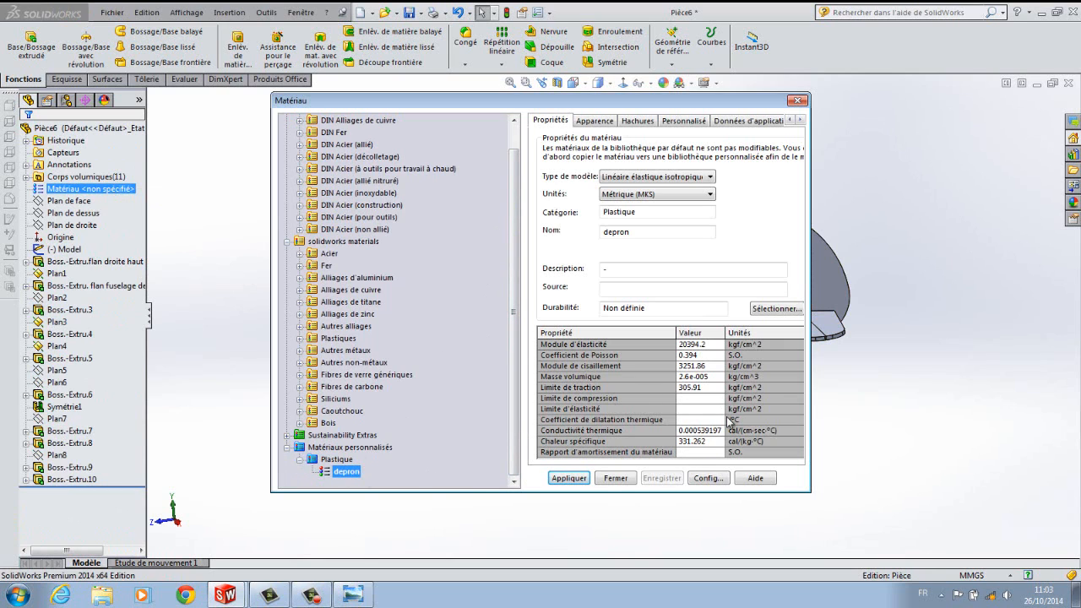
{"action": "left_click", "coordinate": [570, 479]}
{"action": "left_click", "coordinate": [616, 478]}
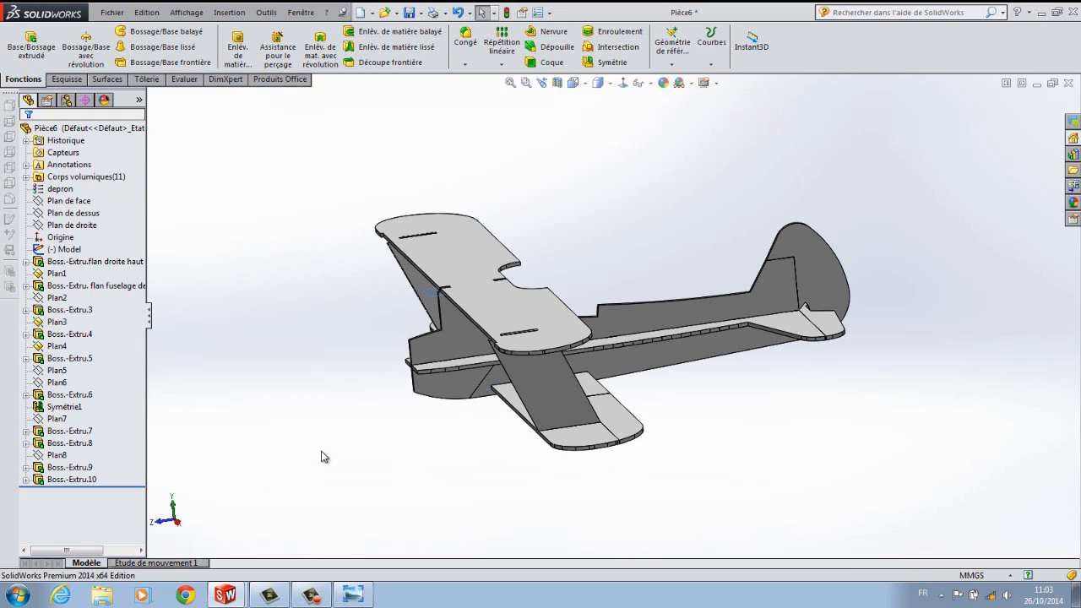
Calculate the mass properties of the complete depron biplane.
{"action": "middle_click_drag", "start_coordinate": [354, 425], "coordinate": [328, 457]}
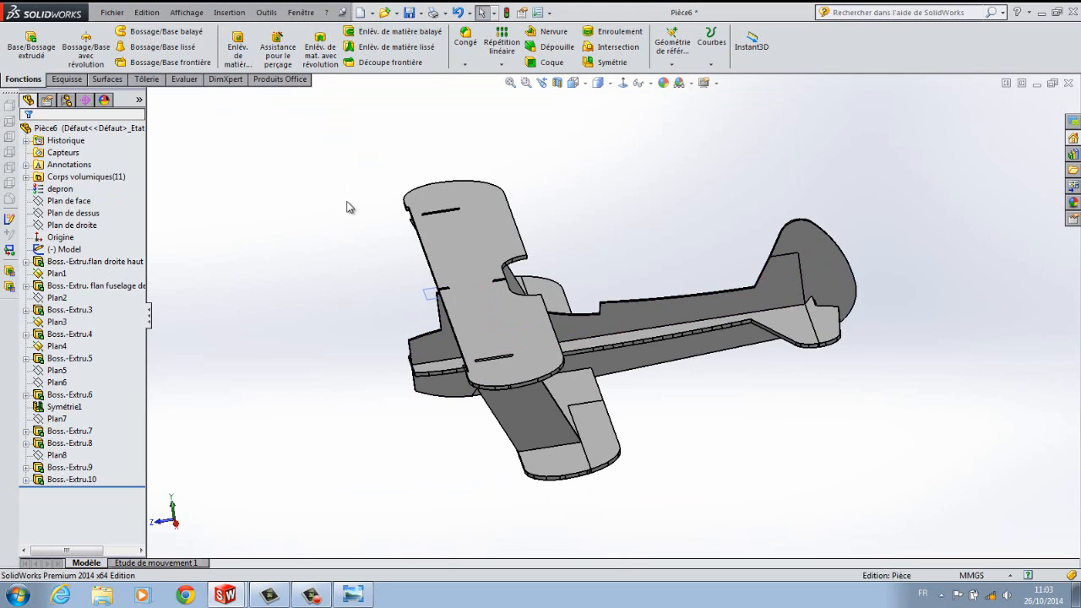
{"action": "mouse_move", "coordinate": [336, 247]}
{"action": "middle_mouse_down"}
{"action": "mouse_move", "coordinate": [354, 219]}
{"action": "mouse_move", "coordinate": [341, 251]}
{"action": "middle_mouse_up"}
{"action": "left_click", "coordinate": [266, 13]}
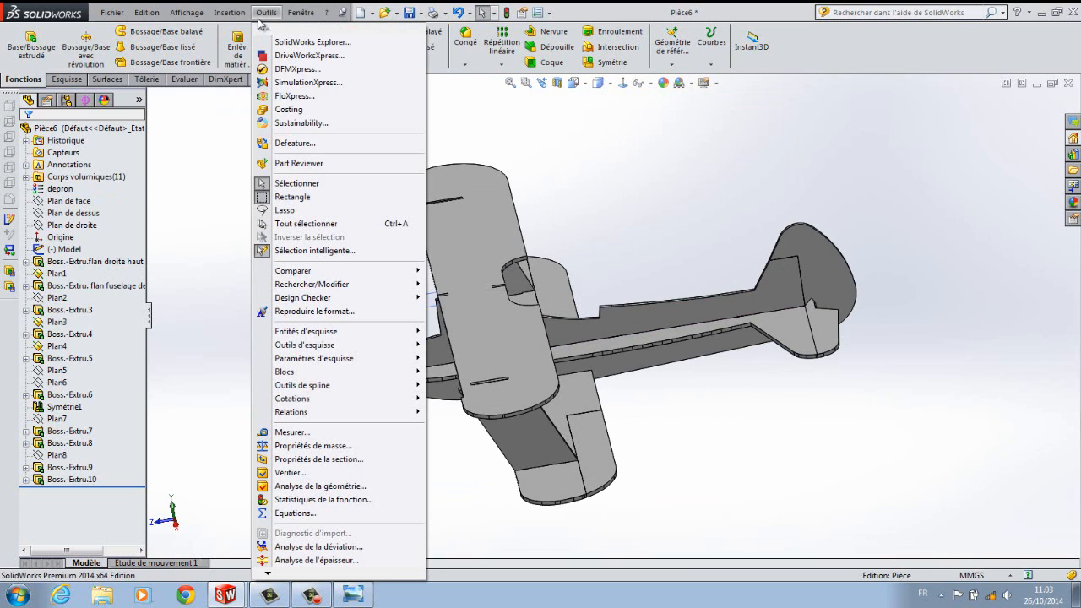
{"action": "left_click", "coordinate": [312, 445]}
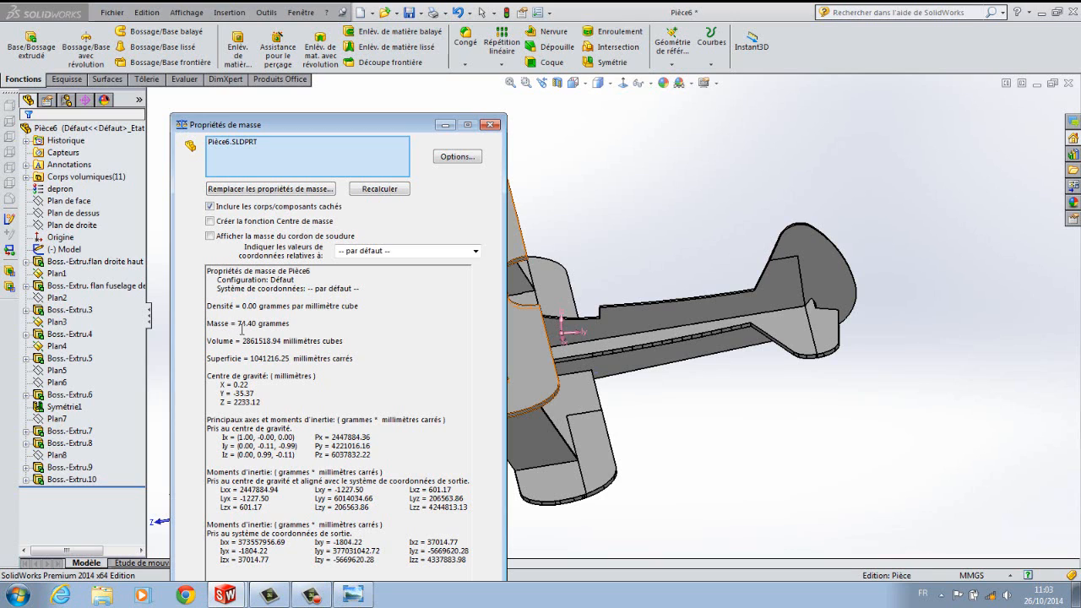
Examine the biplane's mass and the centre-of-gravity position along the fuselage, and close the mass properties results.
{"action": "scroll", "coordinate": [824, 217], "scroll_direction": "up", "scroll_amount": 5}
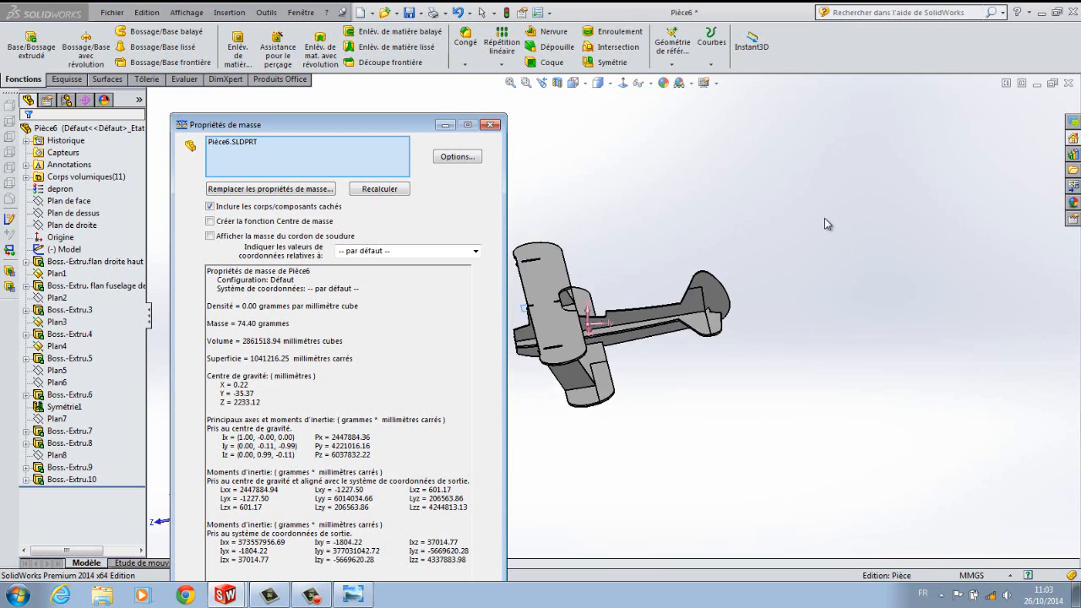
{"action": "middle_click_drag", "start_coordinate": [559, 481], "coordinate": [550, 418]}
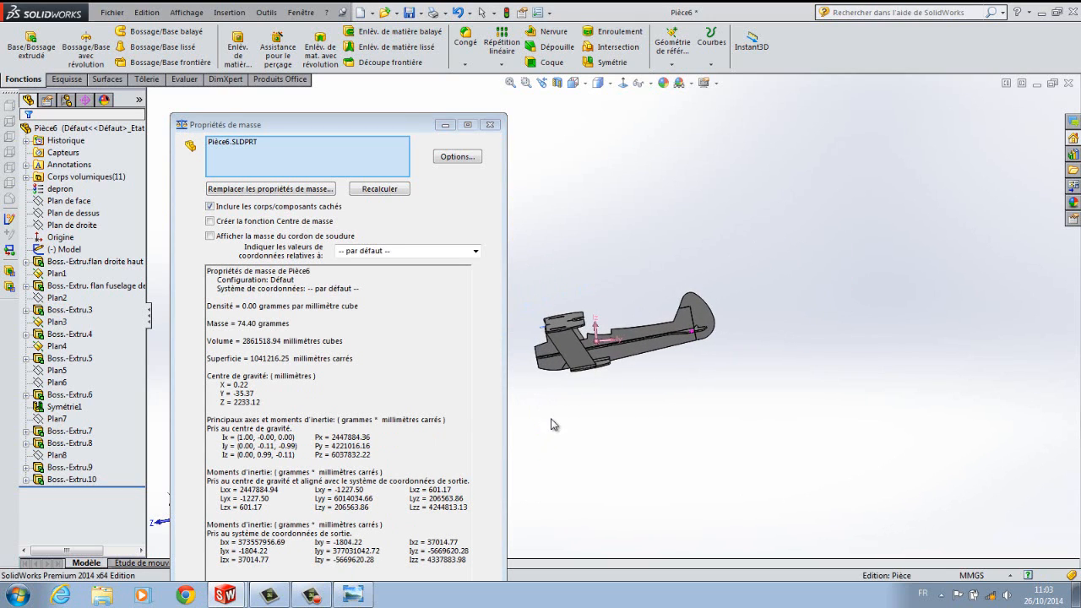
{"action": "scroll", "coordinate": [592, 356], "scroll_direction": "down", "scroll_amount": 3}
{"action": "scroll", "coordinate": [595, 355], "scroll_direction": "down", "scroll_amount": 2}
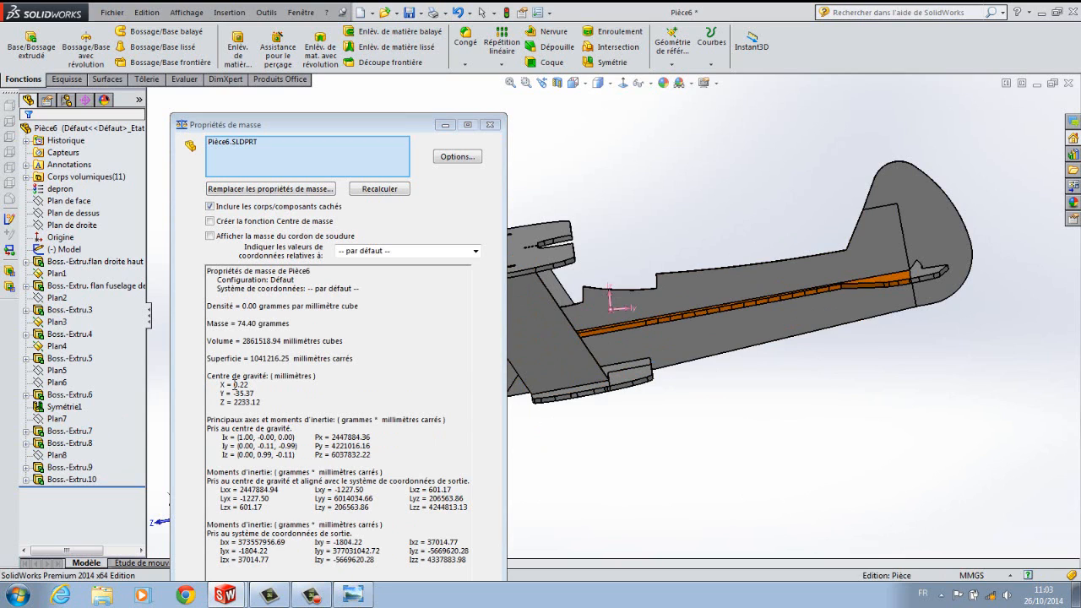
{"action": "scroll", "coordinate": [574, 412], "scroll_direction": "up", "scroll_amount": 3}
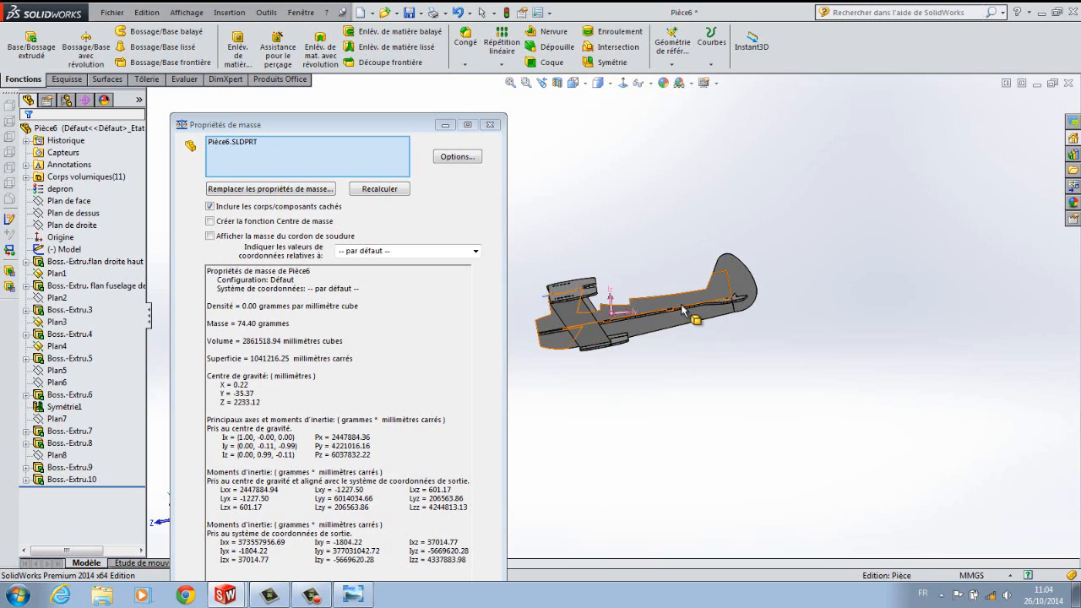
{"action": "scroll", "coordinate": [642, 327], "scroll_direction": "down", "scroll_amount": 8}
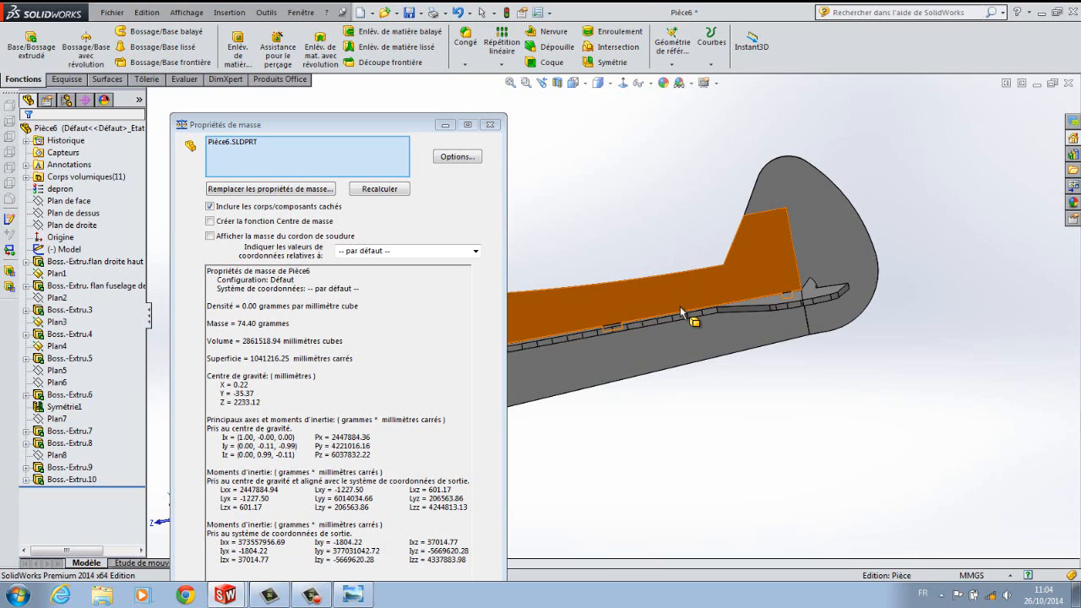
{"action": "scroll", "coordinate": [681, 312], "scroll_direction": "up", "scroll_amount": 2}
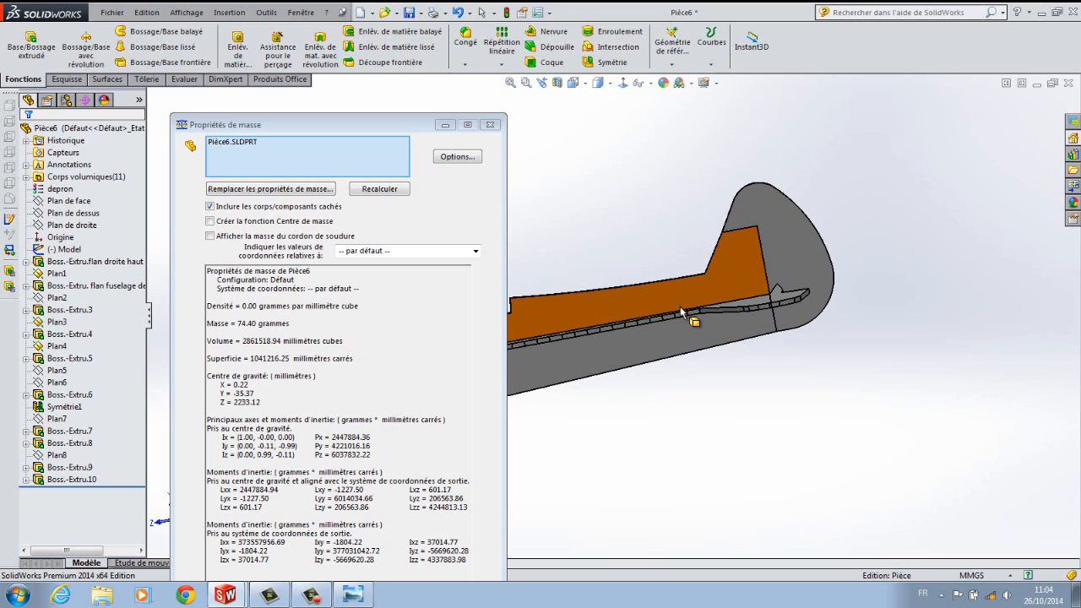
{"action": "scroll", "coordinate": [681, 312], "scroll_direction": "up", "scroll_amount": 4}
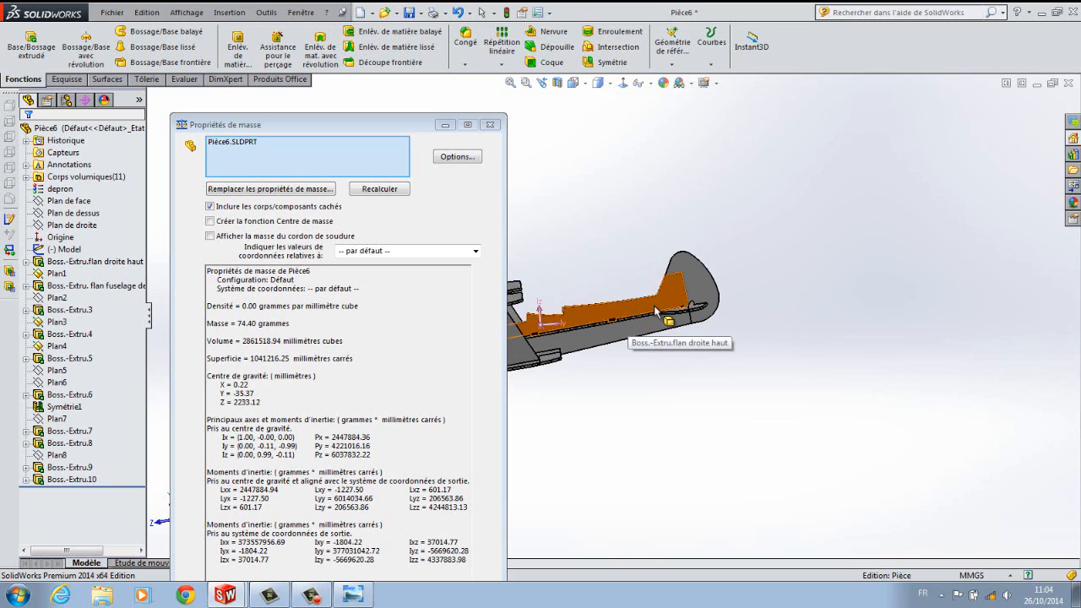
{"action": "scroll", "coordinate": [651, 321], "scroll_direction": "up", "scroll_amount": 4}
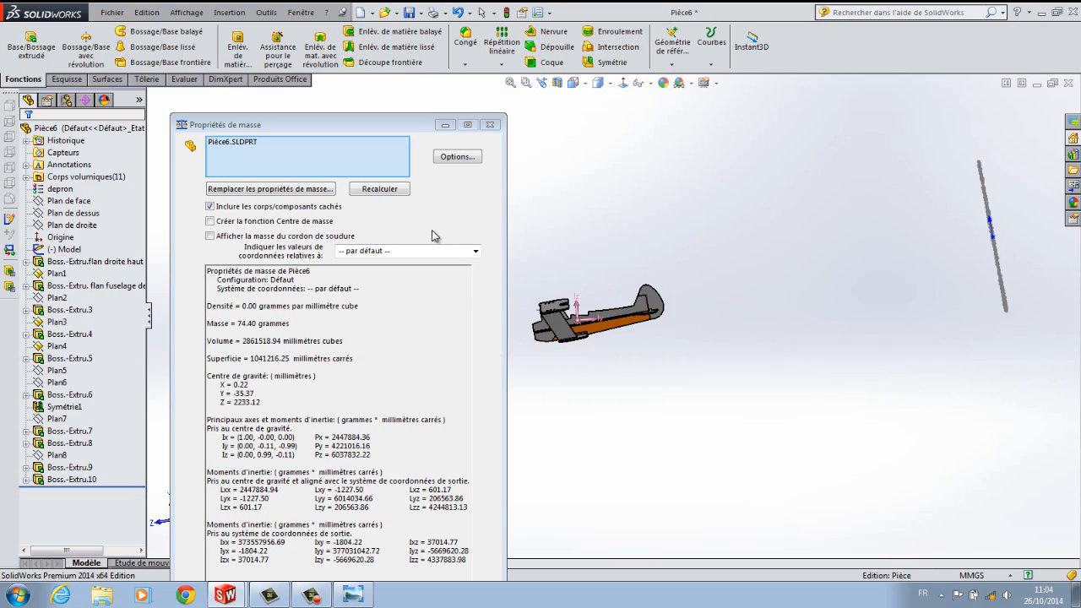
{"action": "left_click", "coordinate": [489, 125]}
Assign the iron material Fonte grise from the solidworks materials library to the rudder body only.
{"action": "left_click", "coordinate": [26, 177]}
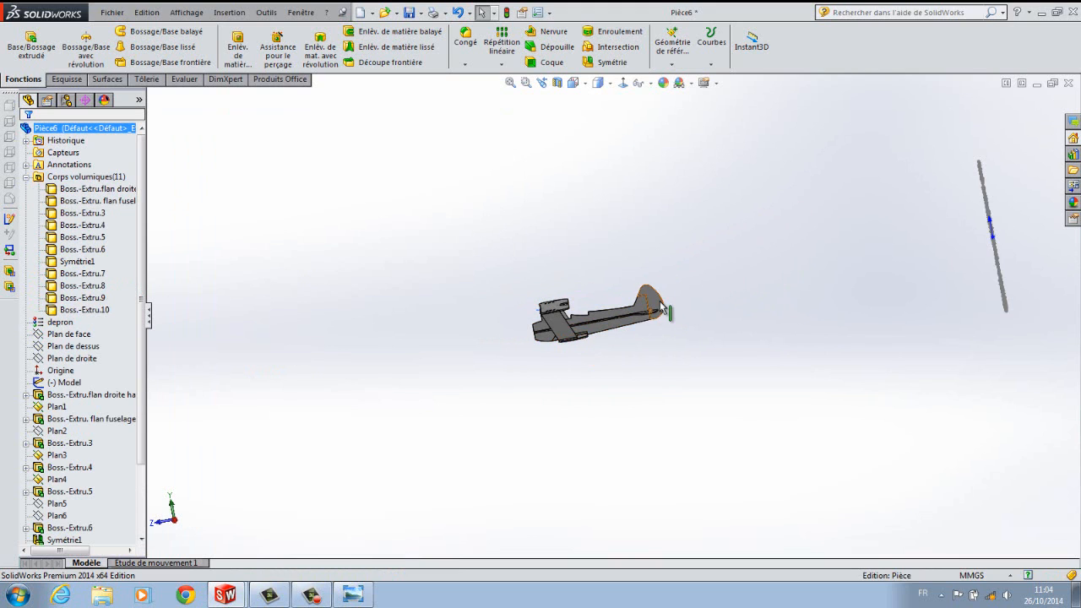
{"action": "left_click", "coordinate": [660, 301]}
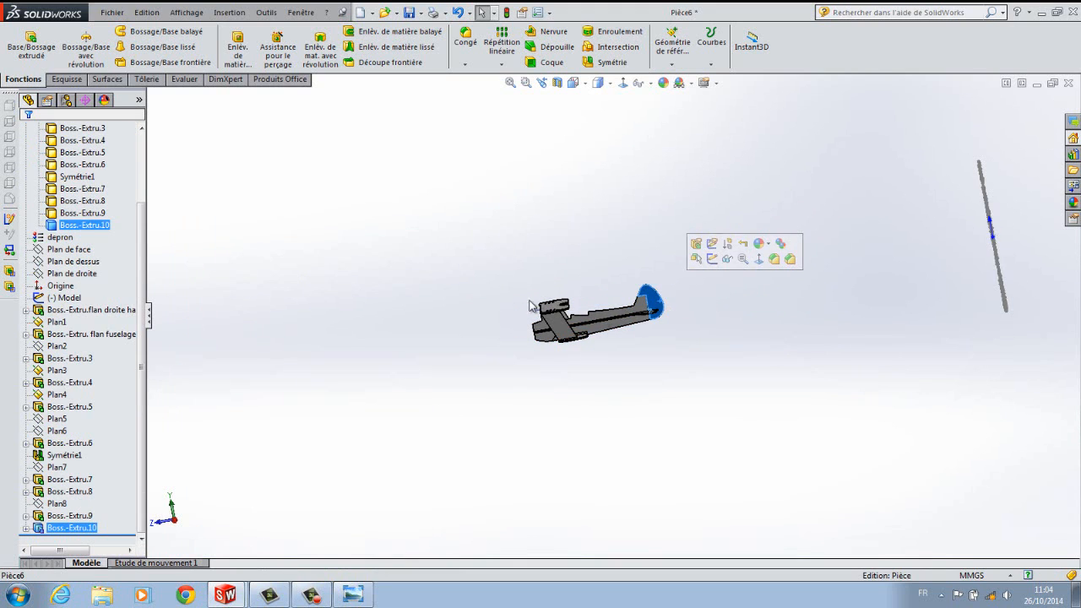
{"action": "right_click", "coordinate": [89, 230]}
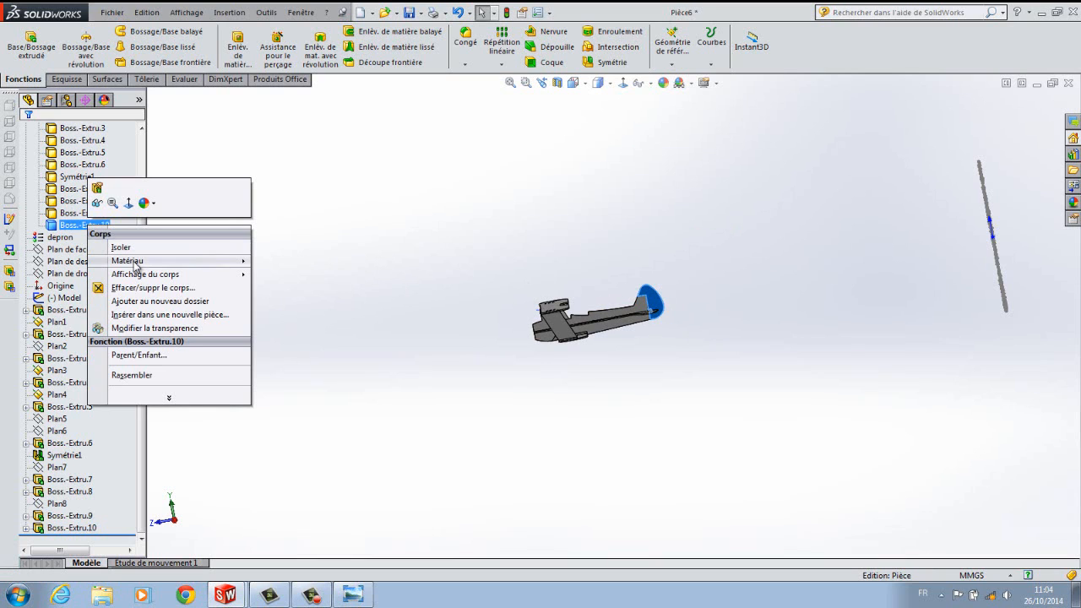
{"action": "mouse_move", "coordinate": [135, 265]}
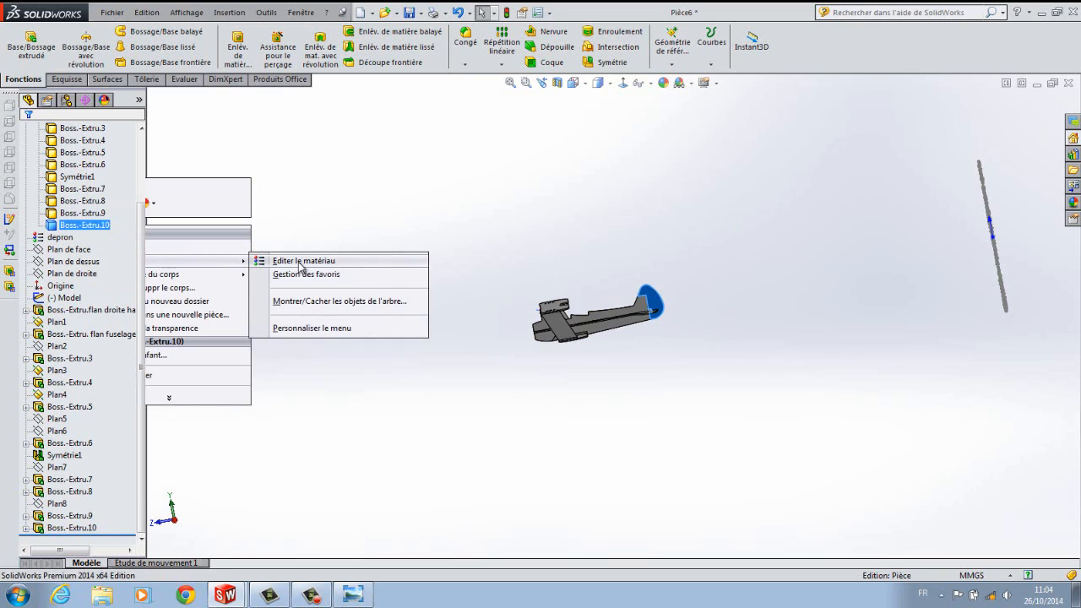
{"action": "left_click", "coordinate": [299, 262]}
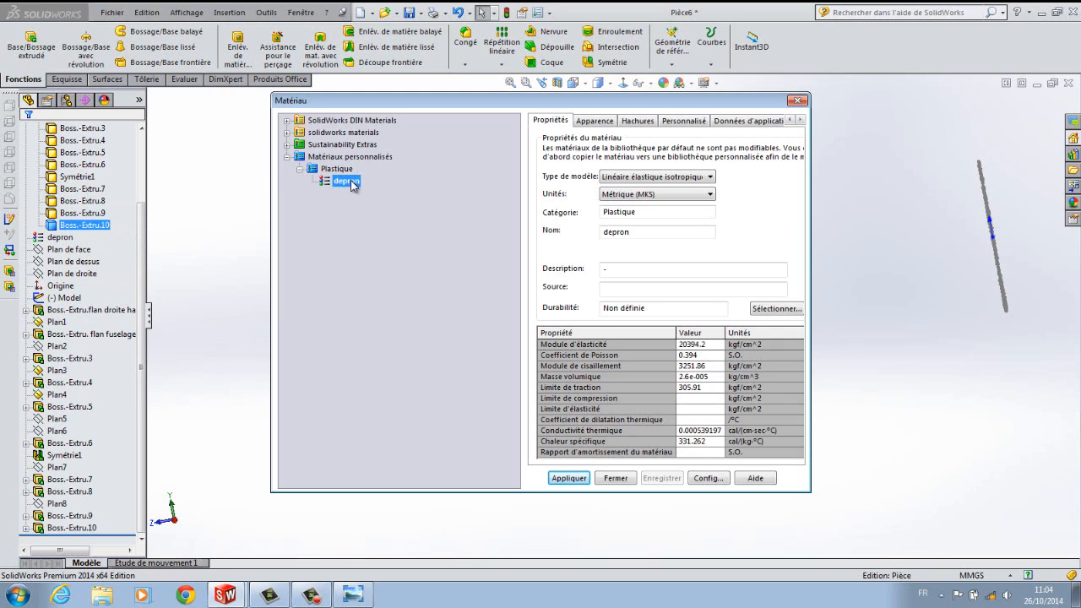
{"action": "double_click", "coordinate": [291, 134]}
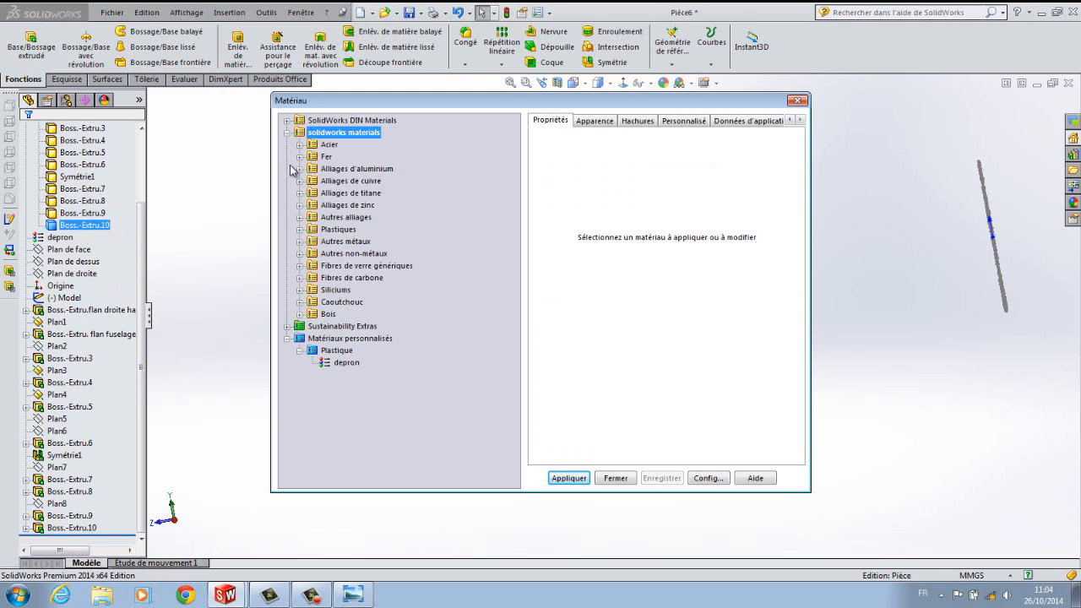
{"action": "left_click", "coordinate": [299, 144]}
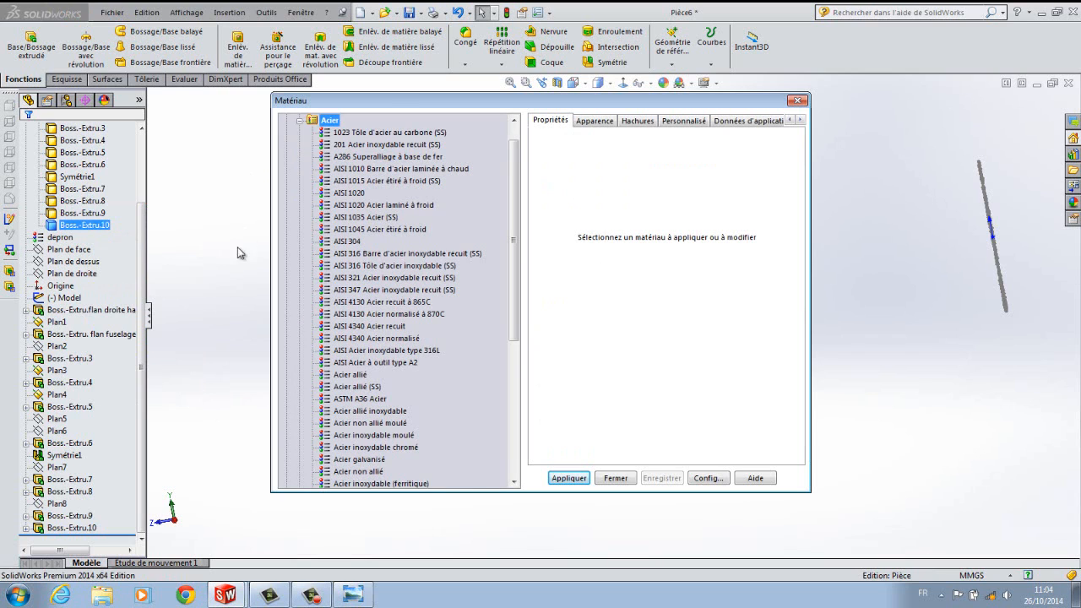
{"action": "left_click", "coordinate": [300, 121]}
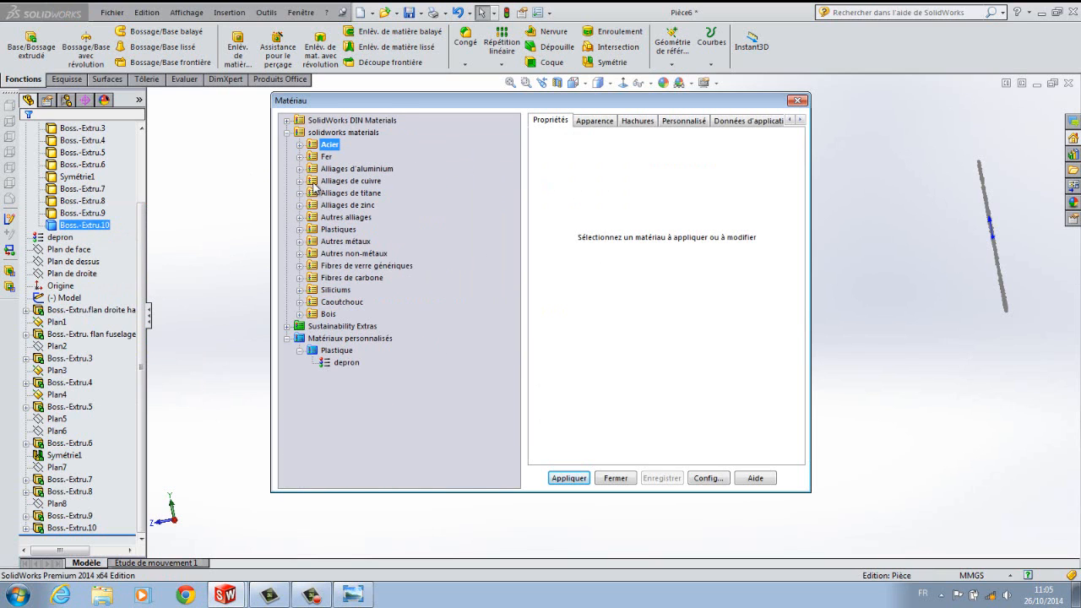
{"action": "left_click", "coordinate": [300, 157]}
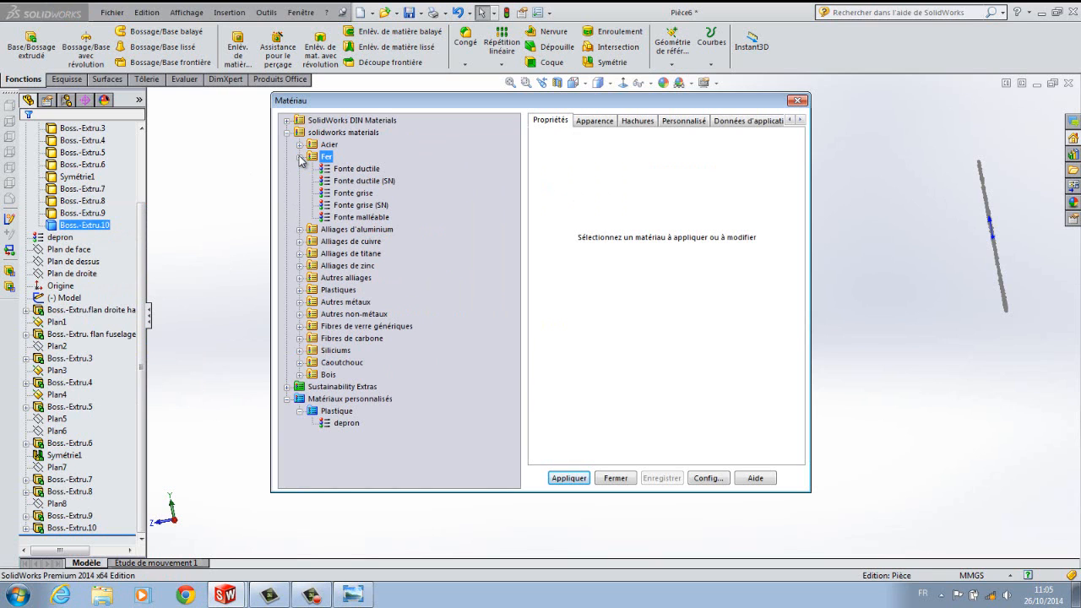
{"action": "left_click", "coordinate": [354, 194]}
{"action": "left_click", "coordinate": [568, 478]}
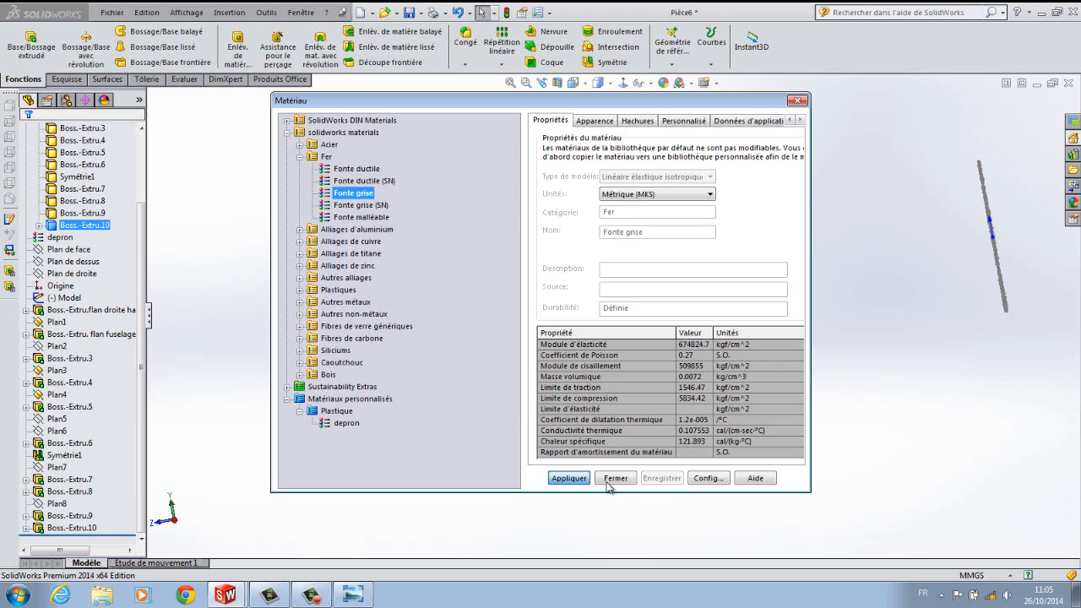
{"action": "left_click", "coordinate": [614, 478]}
Recalculate the part's mass properties with the cast-iron rudder and examine the centre-of-gravity position near the tail.
{"action": "scroll", "coordinate": [651, 315], "scroll_direction": "down", "scroll_amount": 10}
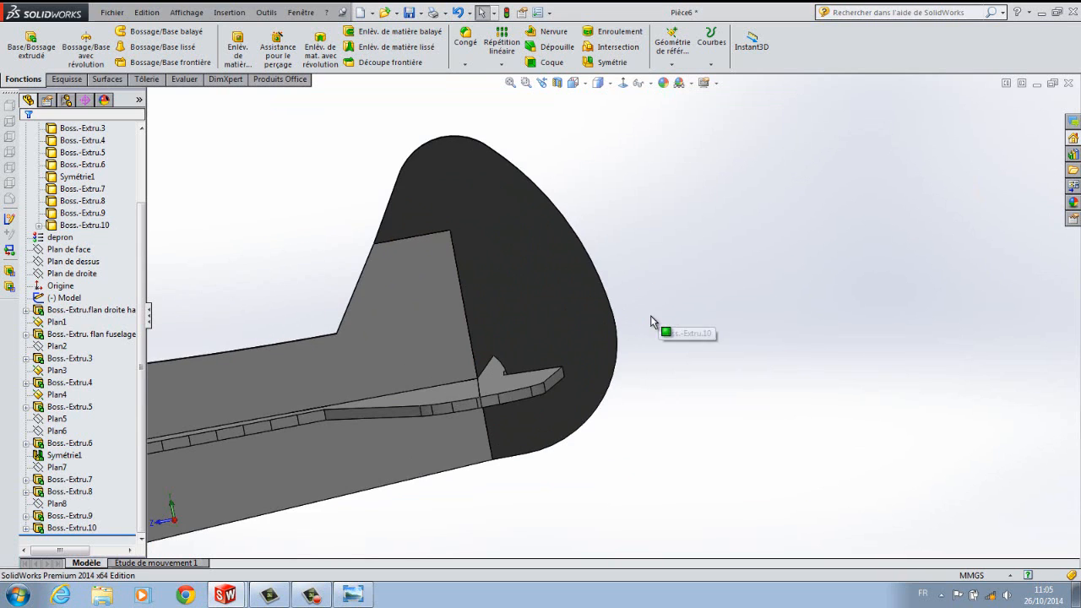
{"action": "scroll", "coordinate": [655, 349], "scroll_direction": "up", "scroll_amount": 8}
{"action": "middle_click_drag", "start_coordinate": [595, 386], "coordinate": [586, 389]}
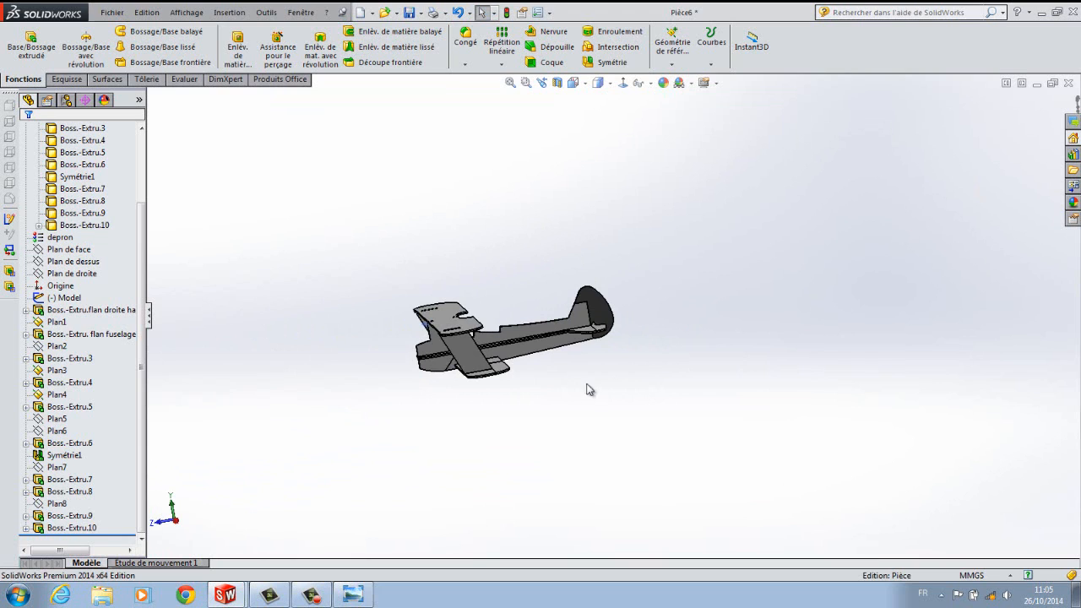
{"action": "left_click", "coordinate": [267, 13]}
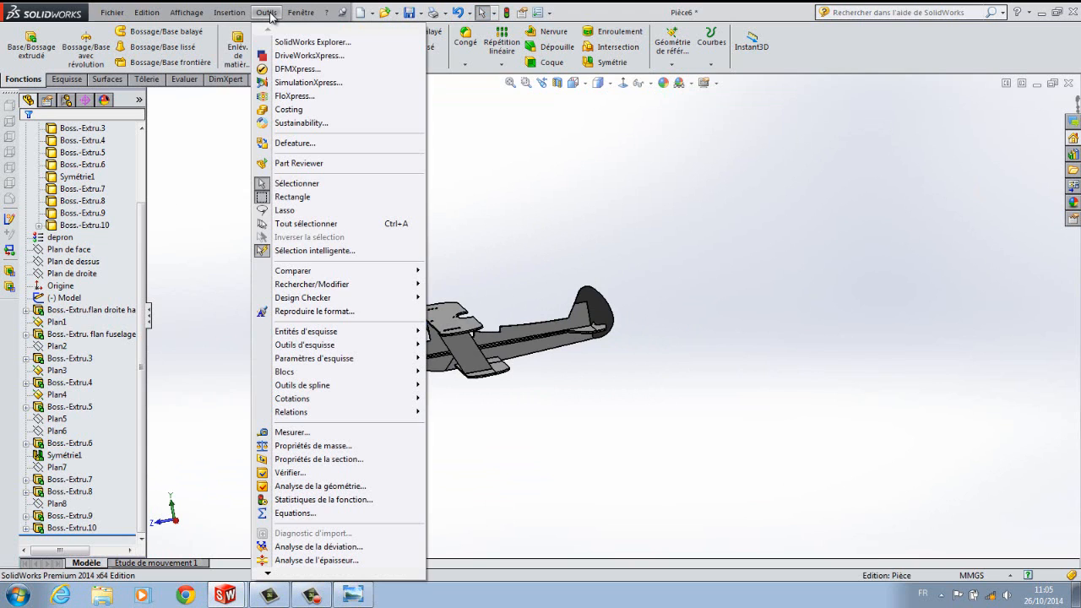
{"action": "left_click", "coordinate": [302, 447]}
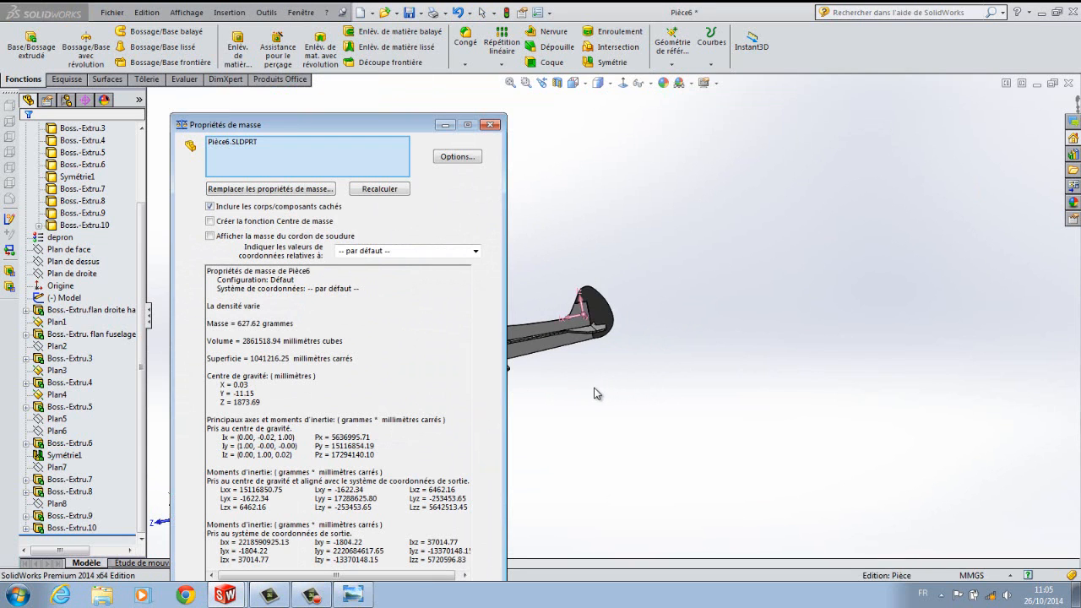
{"action": "scroll", "coordinate": [608, 325], "scroll_direction": "down", "scroll_amount": 5}
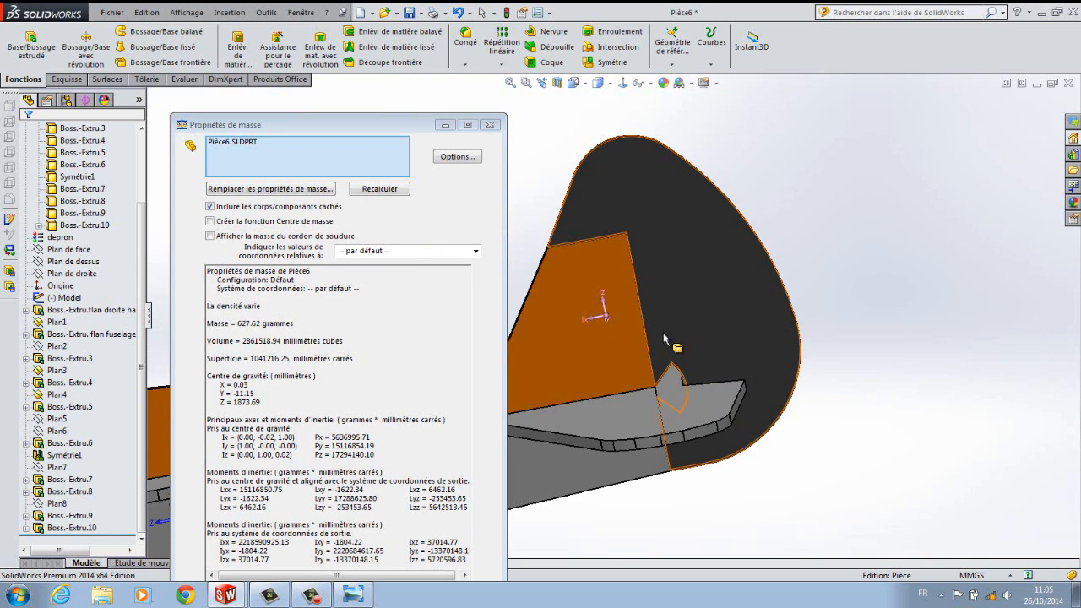
{"action": "scroll", "coordinate": [652, 387], "scroll_direction": "down", "scroll_amount": 3}
{"action": "scroll", "coordinate": [652, 387], "scroll_direction": "up", "scroll_amount": 5}
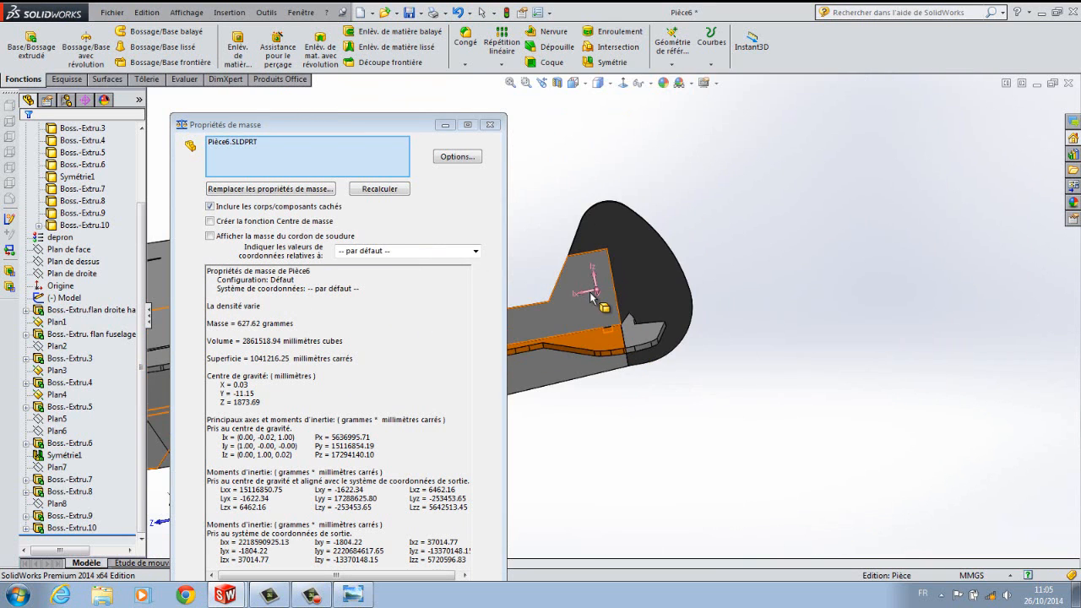
{"action": "scroll", "coordinate": [591, 300], "scroll_direction": "up", "scroll_amount": 5}
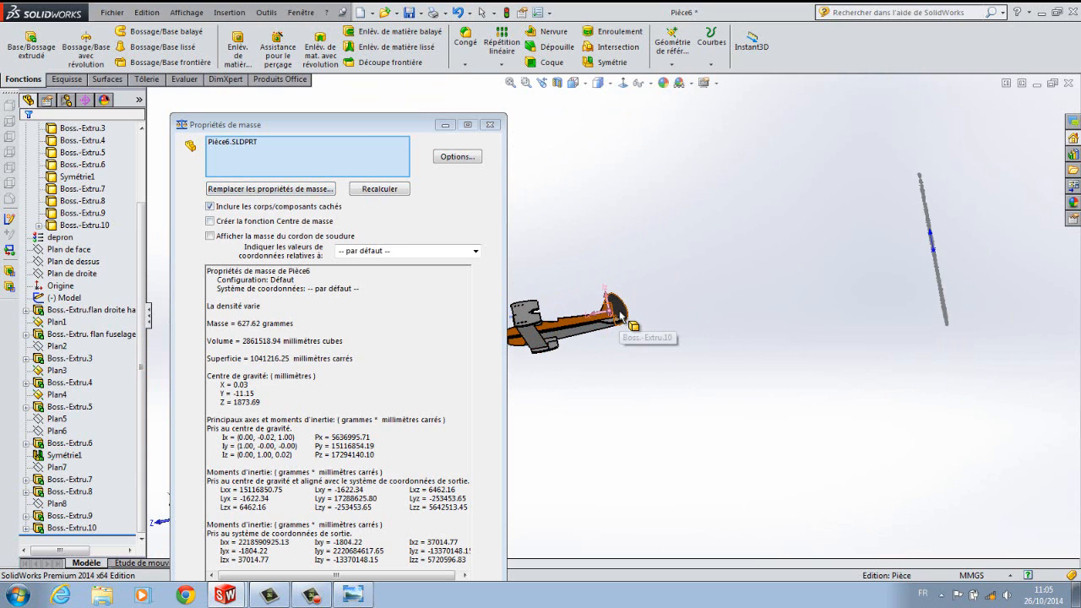
{"action": "left_click", "coordinate": [270, 188]}
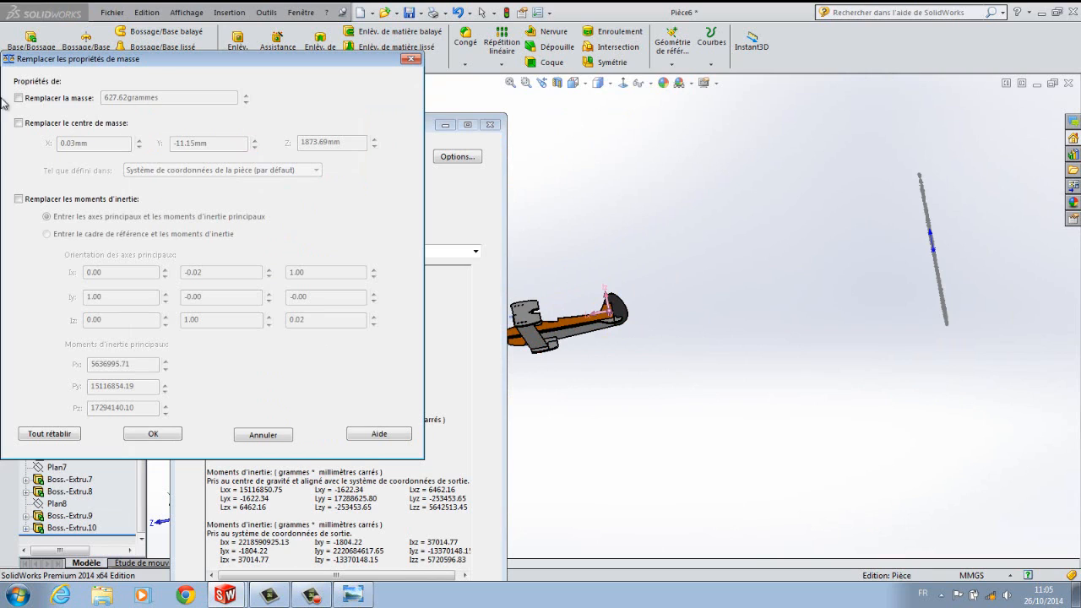
{"action": "left_click", "coordinate": [18, 98]}
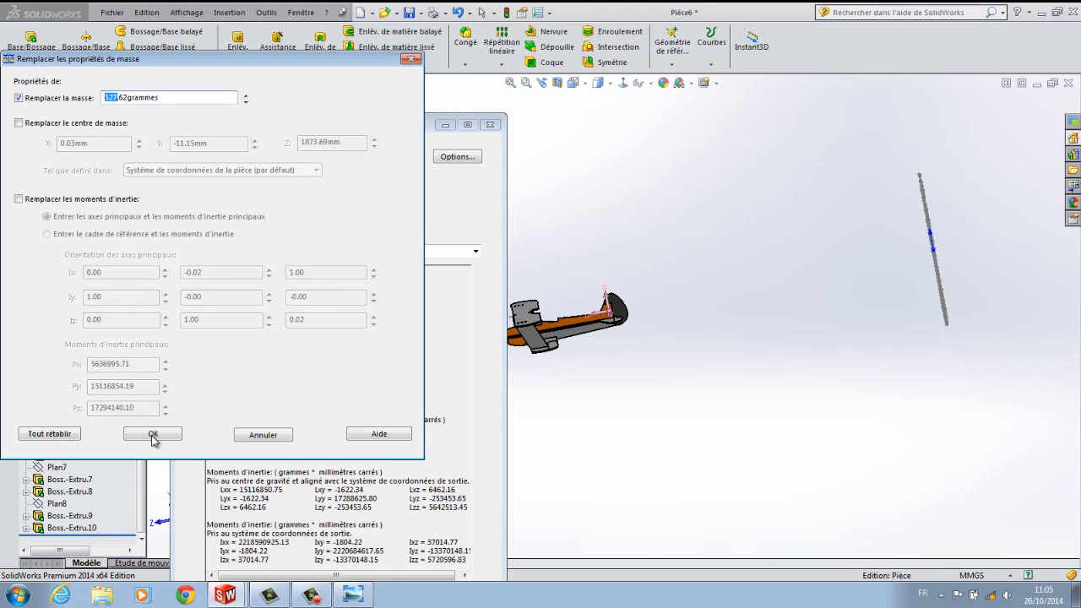
{"action": "left_click", "coordinate": [259, 436]}
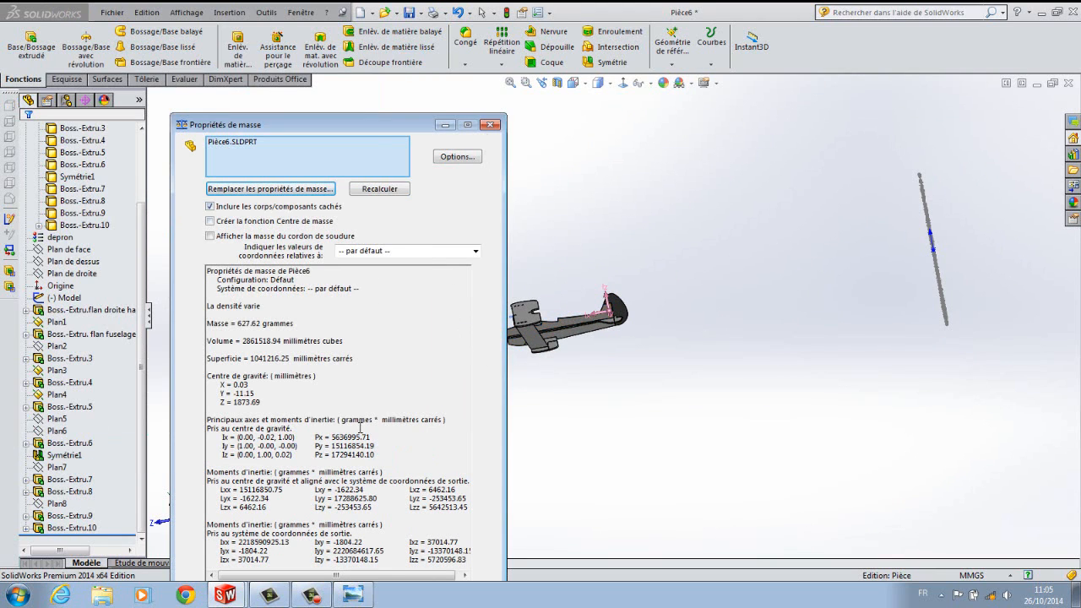
Close the mass properties results and remove the Fonte grise material from the rudder body, returning it to the part's depron.
{"action": "left_click", "coordinate": [490, 124]}
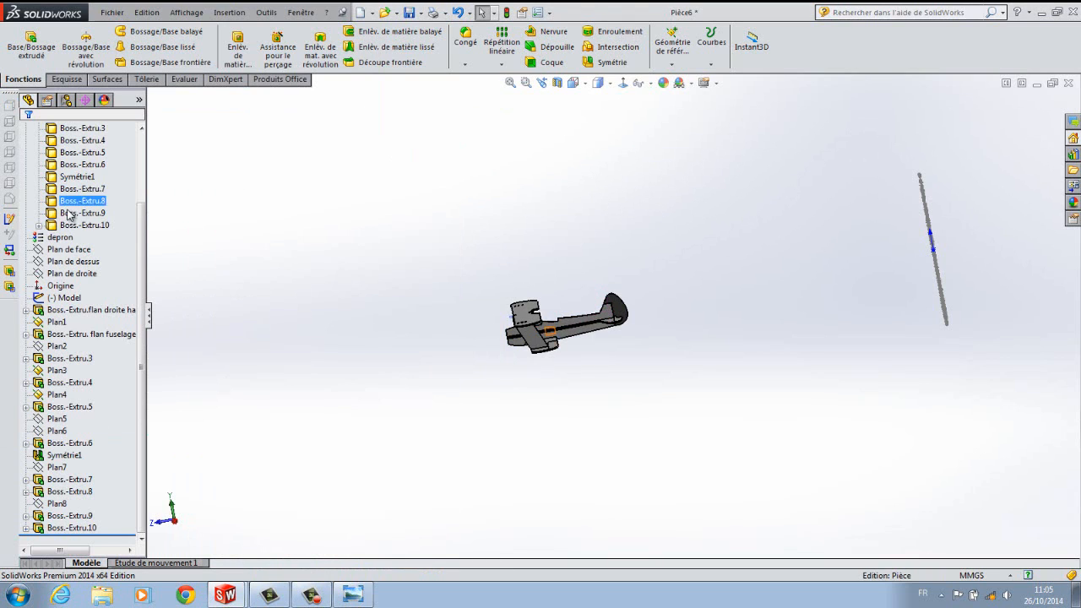
{"action": "right_click", "coordinate": [76, 226]}
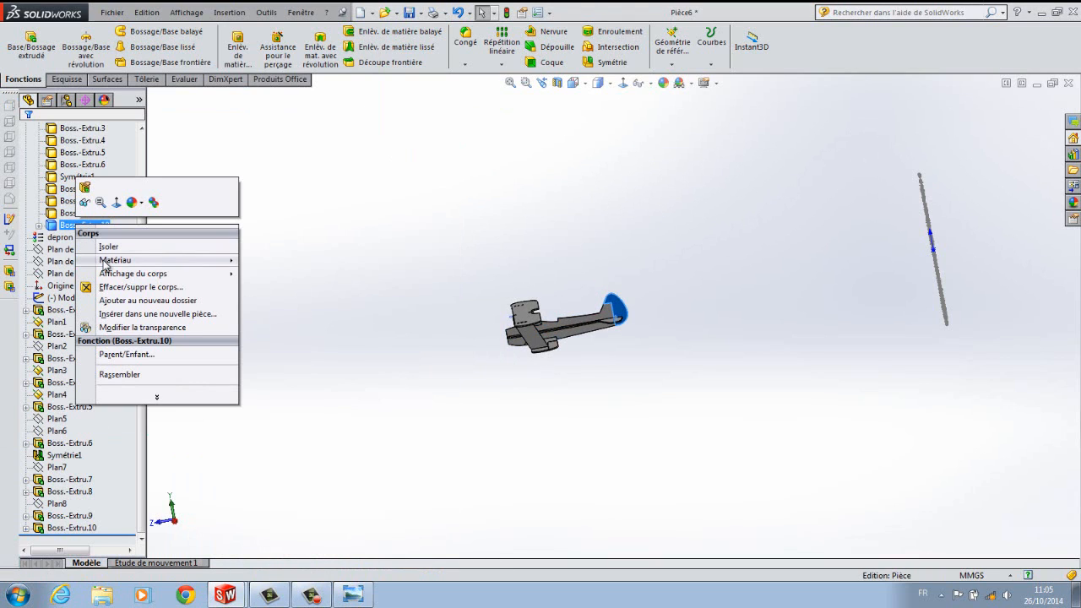
{"action": "mouse_move", "coordinate": [105, 262]}
{"action": "left_click", "coordinate": [306, 275]}
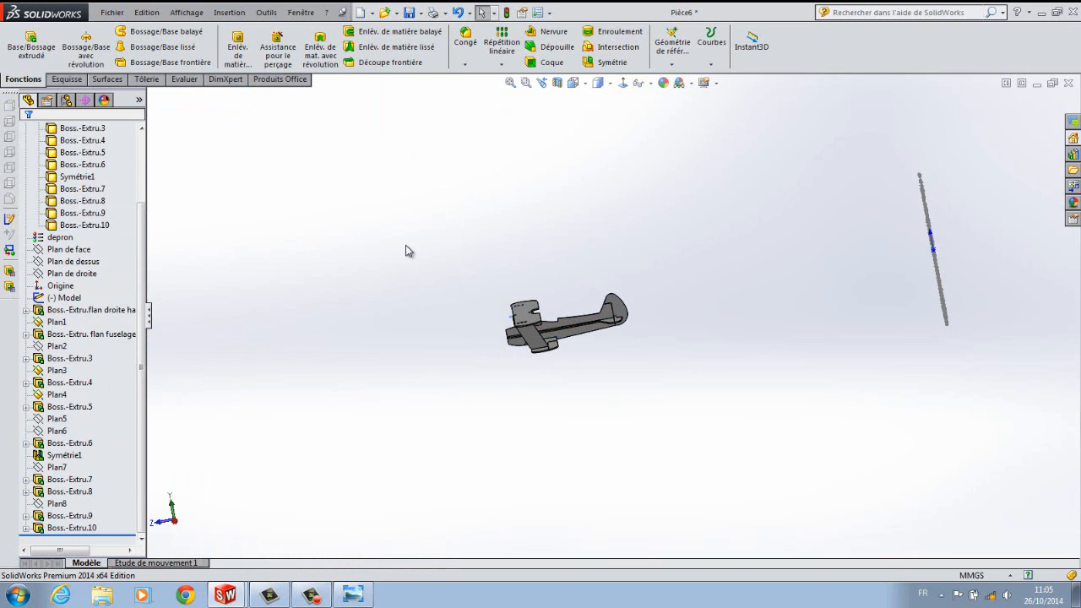
Recalculate the all-depron biplane's mass properties, examine its mass and centre-of-gravity position, and close the results.
{"action": "left_click", "coordinate": [266, 12]}
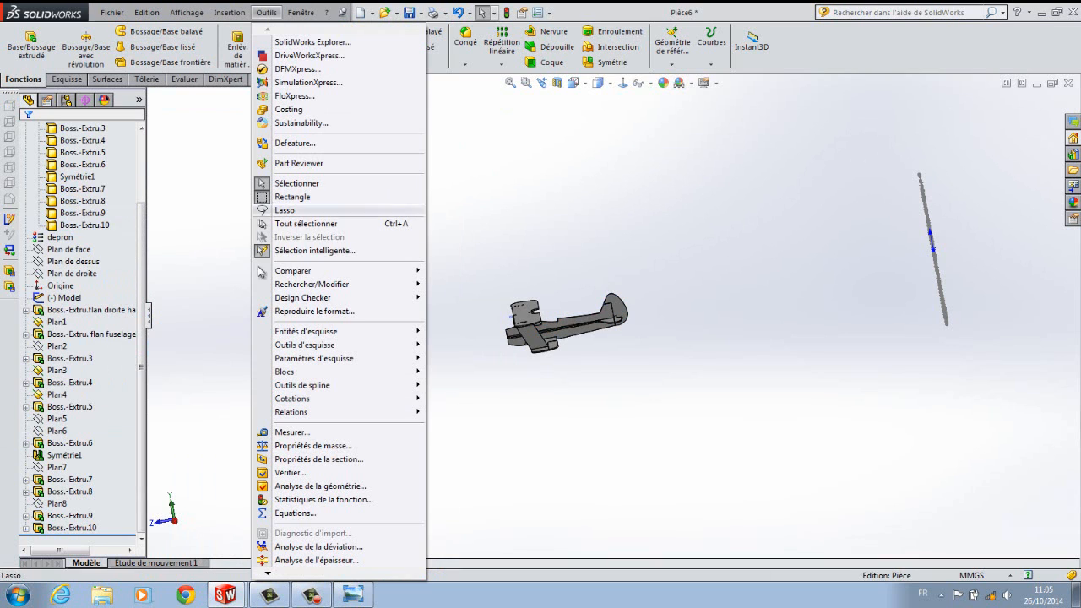
{"action": "left_click", "coordinate": [297, 446]}
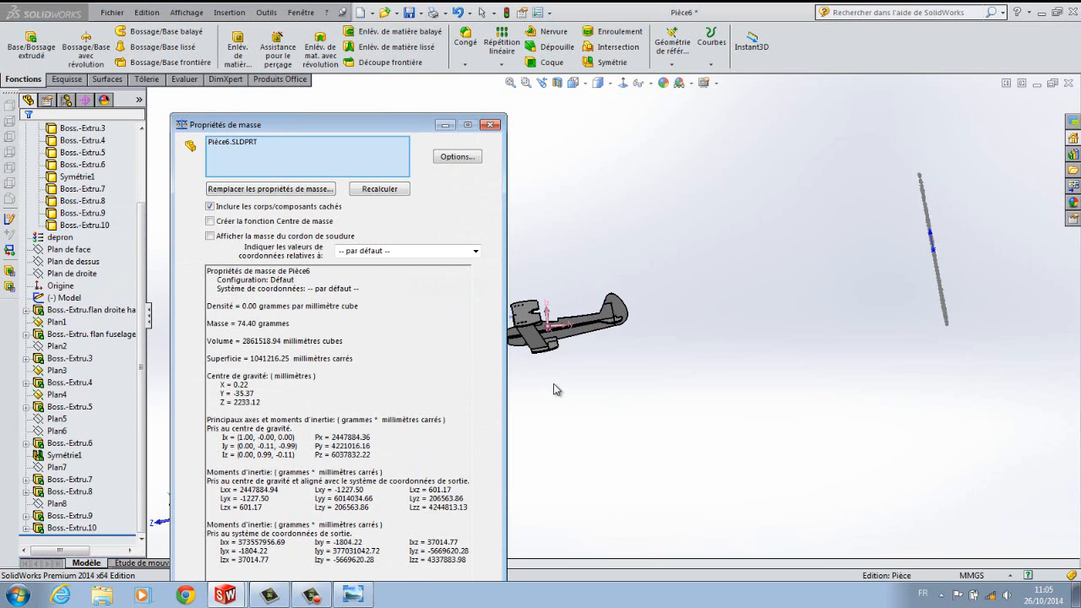
{"action": "left_click", "coordinate": [490, 124]}
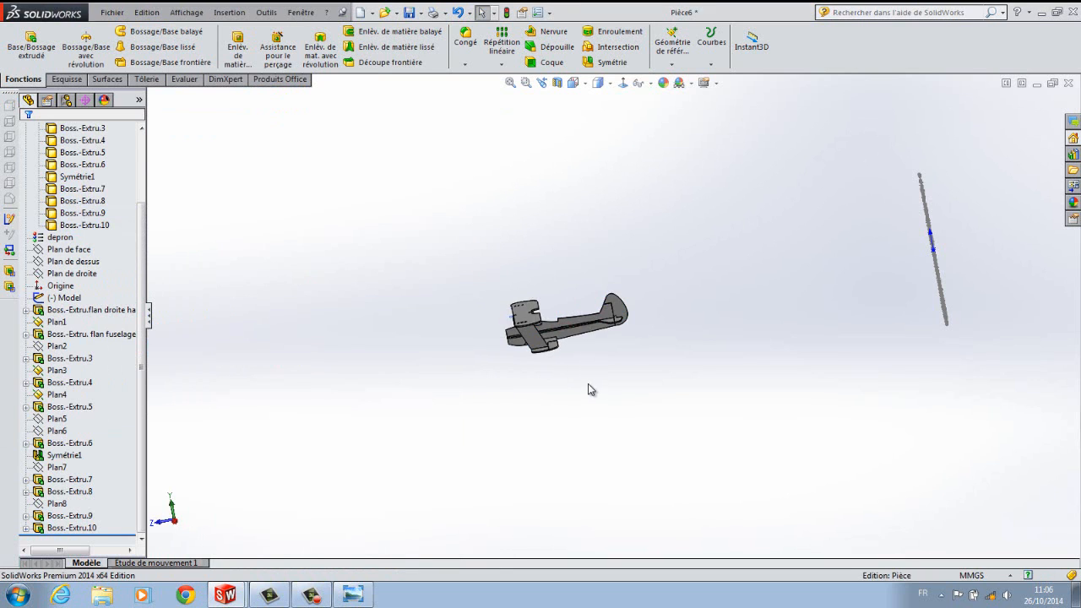
Collapse the solid bodies folder in the feature tree and hide the Model sketch containing the flat panel outlines.
{"action": "middle_click_drag", "start_coordinate": [589, 384], "coordinate": [623, 367]}
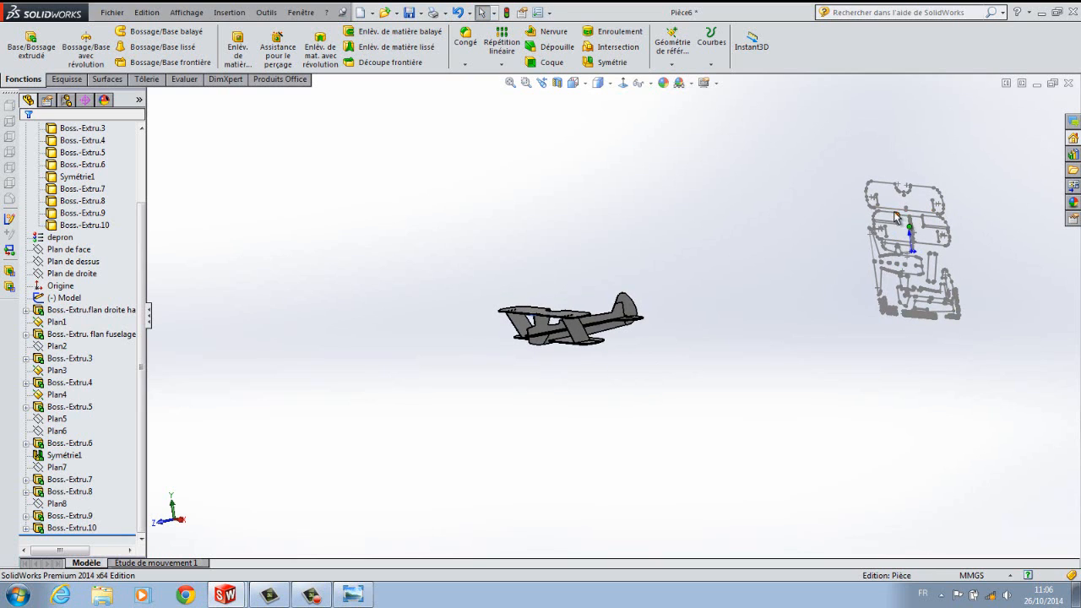
{"action": "left_click_drag", "start_coordinate": [143, 213], "coordinate": [143, 112]}
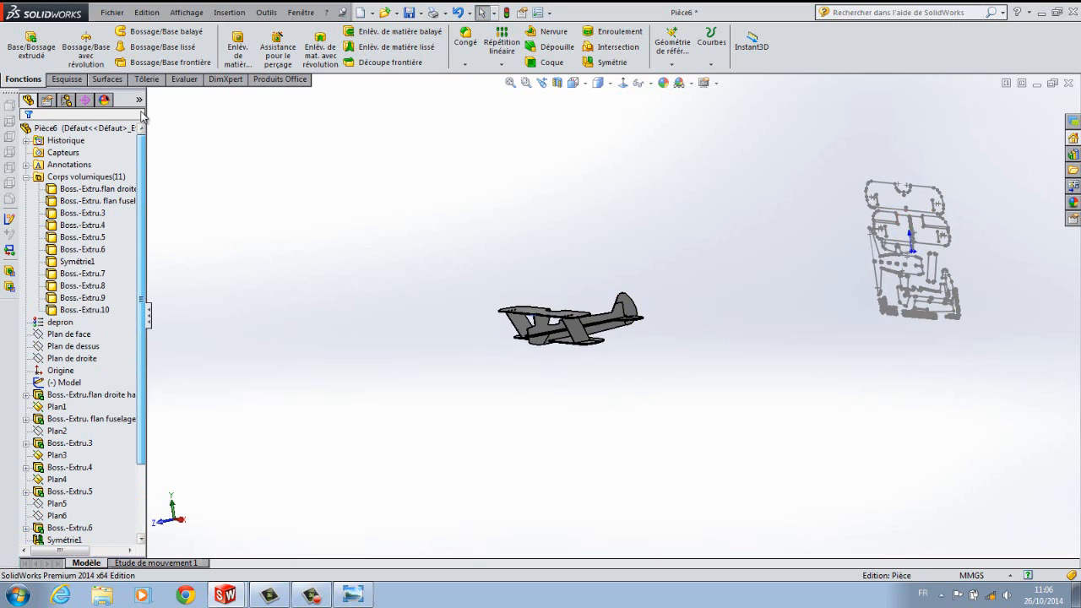
{"action": "left_click", "coordinate": [28, 178]}
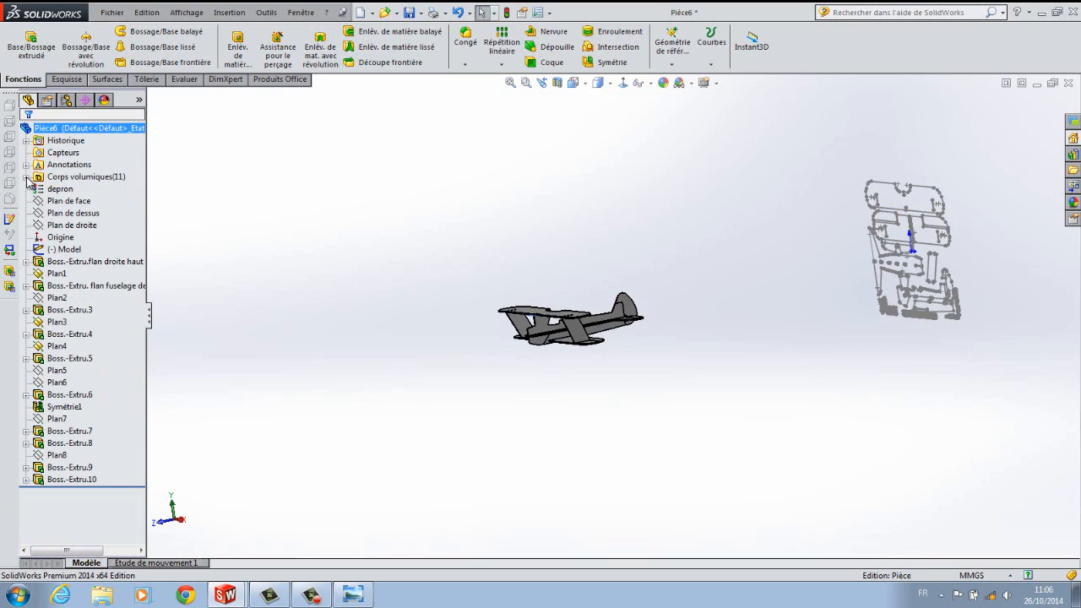
{"action": "left_click", "coordinate": [64, 250]}
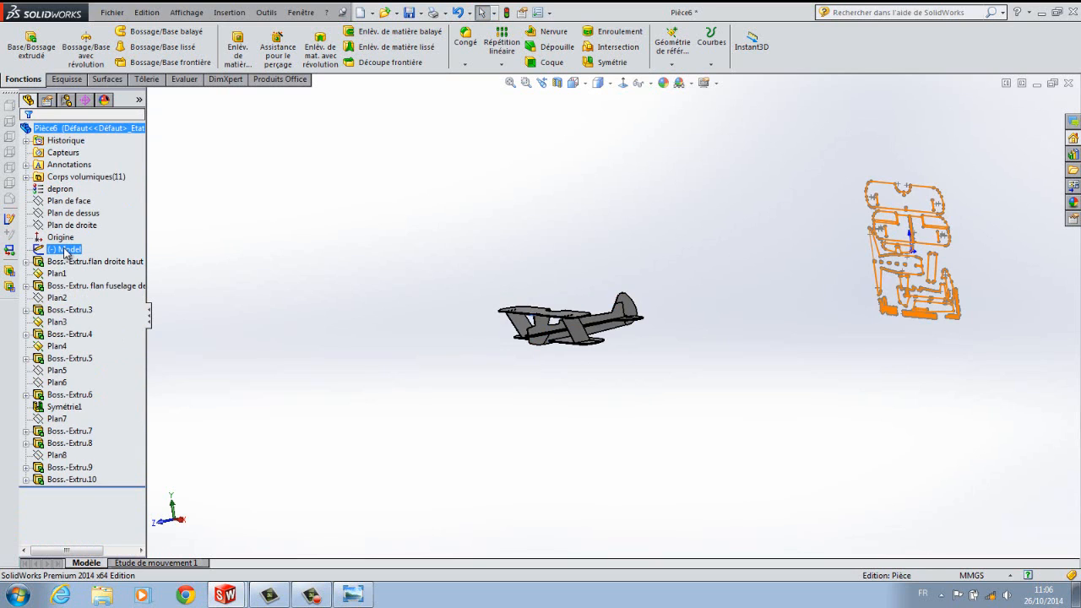
{"action": "right_click", "coordinate": [65, 252]}
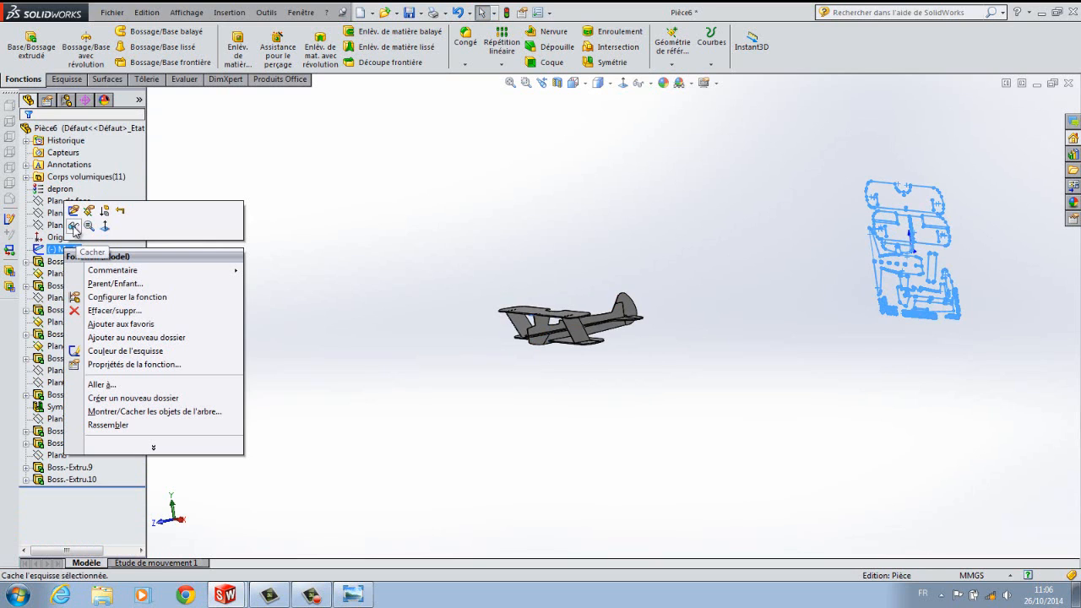
{"action": "left_click", "coordinate": [73, 225]}
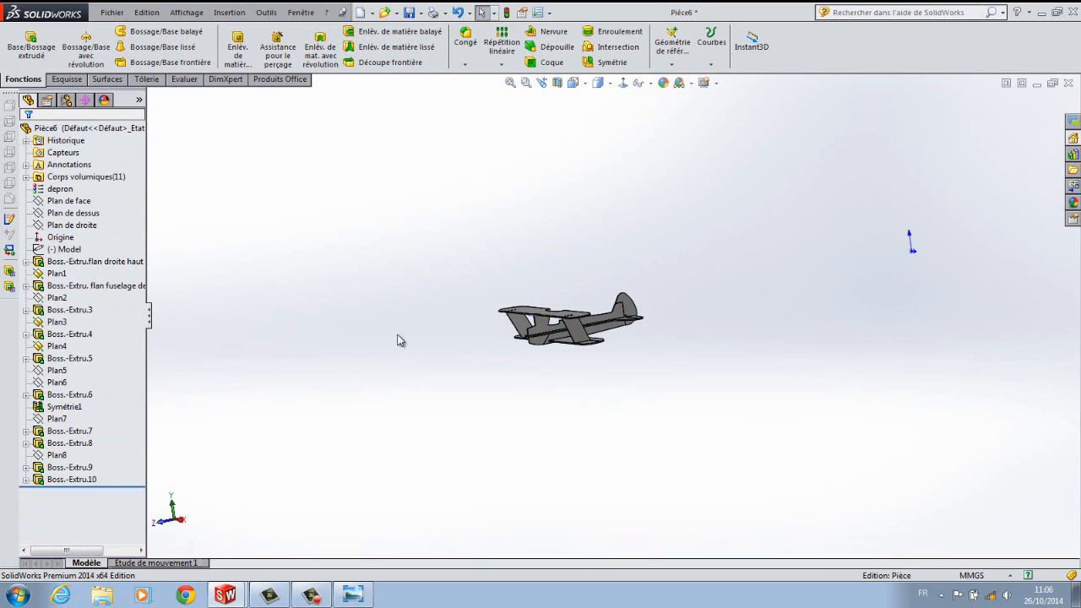
{"action": "mouse_move", "coordinate": [398, 336]}
{"action": "middle_mouse_down"}
{"action": "mouse_move", "coordinate": [468, 304]}
{"action": "mouse_move", "coordinate": [445, 364]}
{"action": "mouse_move", "coordinate": [482, 386]}
{"action": "mouse_move", "coordinate": [440, 281]}
{"action": "middle_mouse_up"}
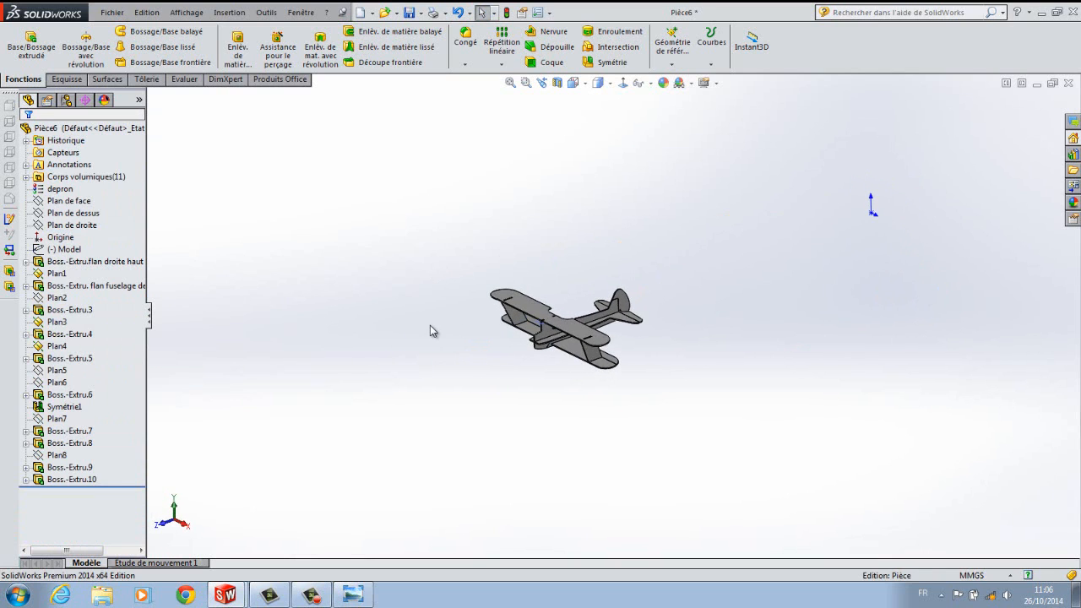
{"action": "middle_click_drag", "start_coordinate": [430, 325], "coordinate": [432, 271]}
{"action": "scroll", "coordinate": [423, 341], "scroll_direction": "up", "scroll_amount": 1}
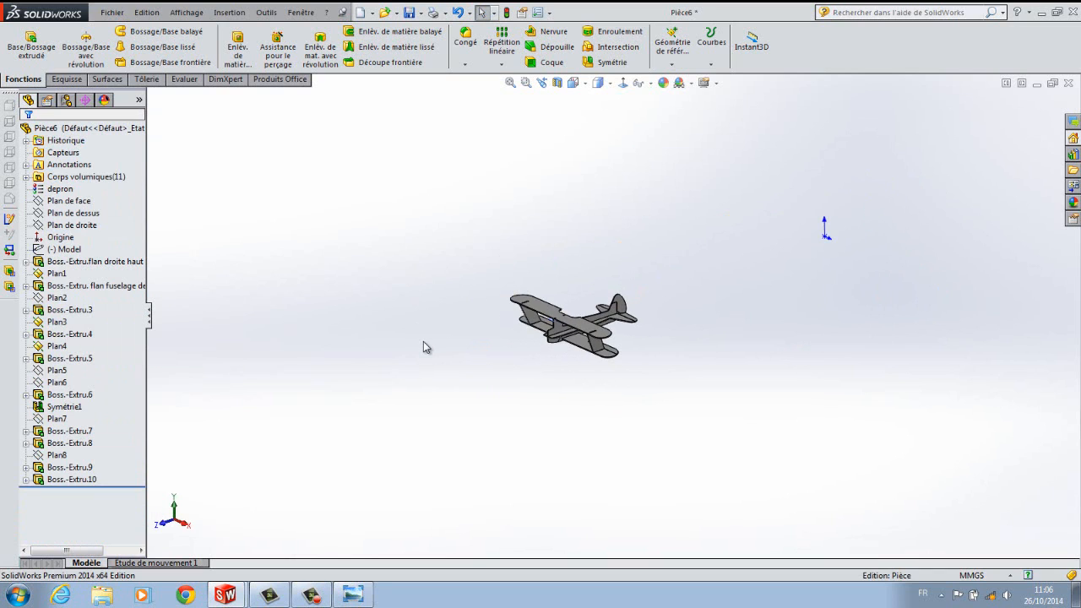